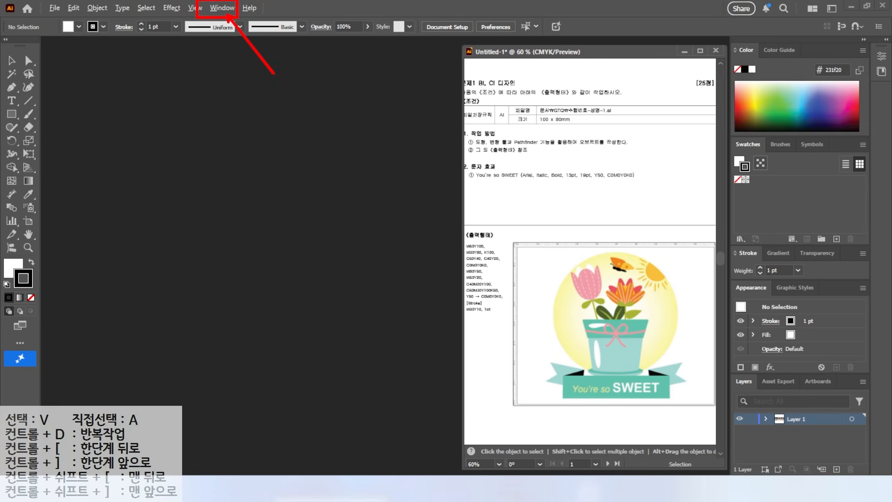
# Switch the workspace to Essentials
pyautogui.click(224, 8)
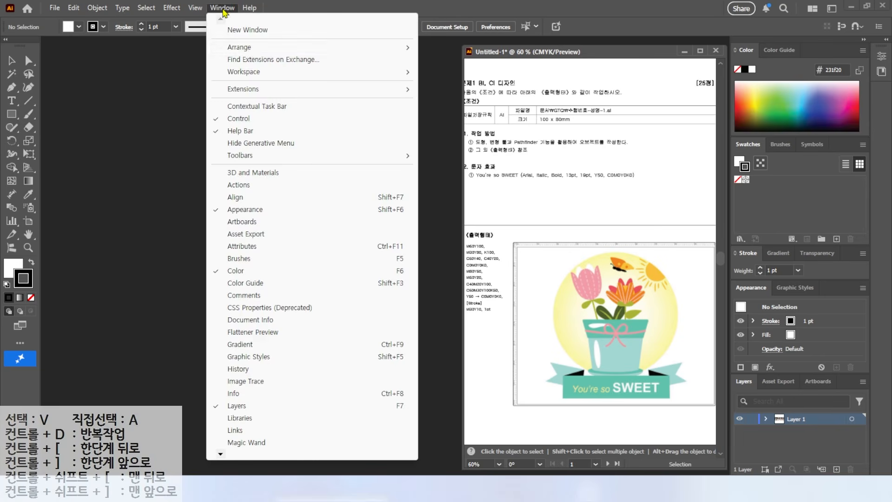
pyautogui.moveTo(242, 73)
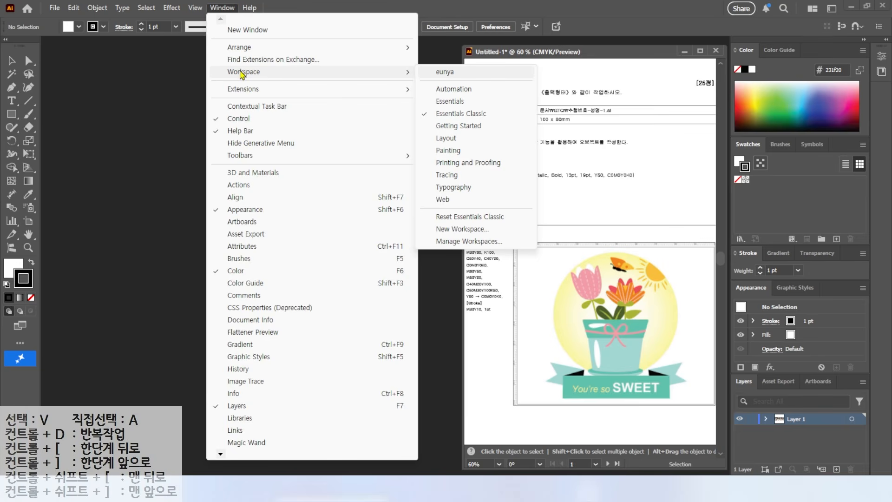
pyautogui.click(456, 103)
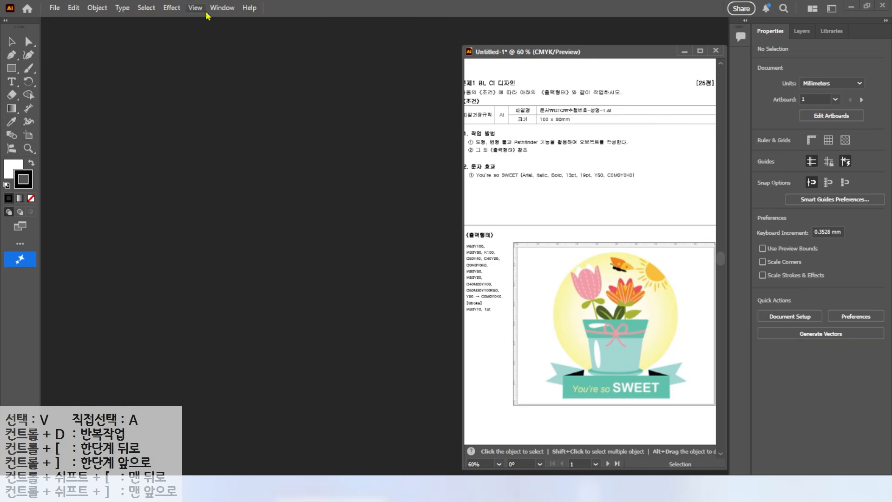
# Switch the workspace to Essentials Classic
pyautogui.click(218, 8)
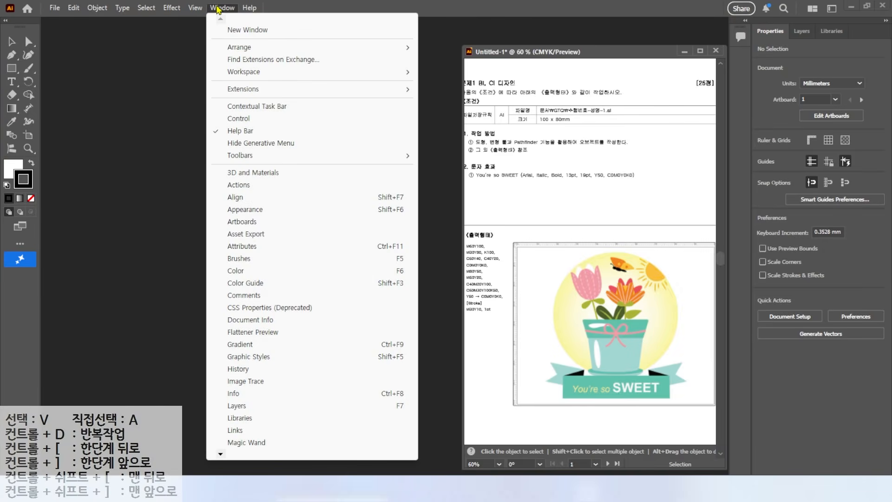
pyautogui.moveTo(409, 73)
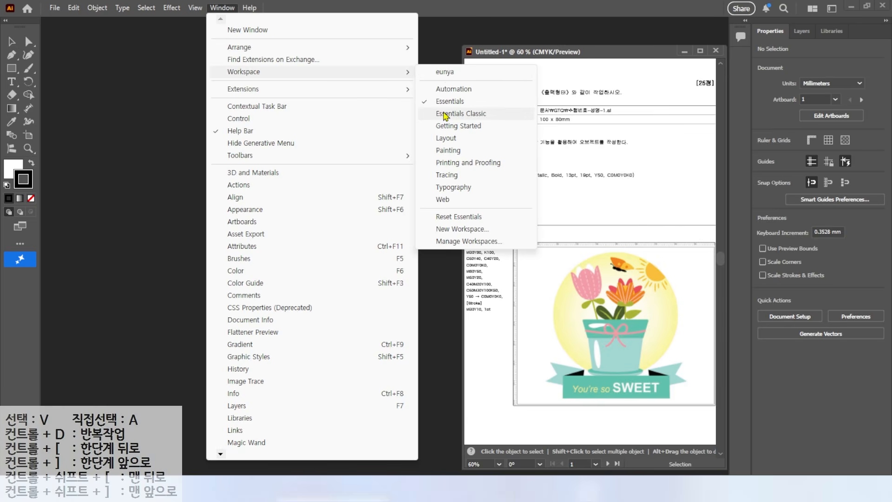
pyautogui.click(443, 114)
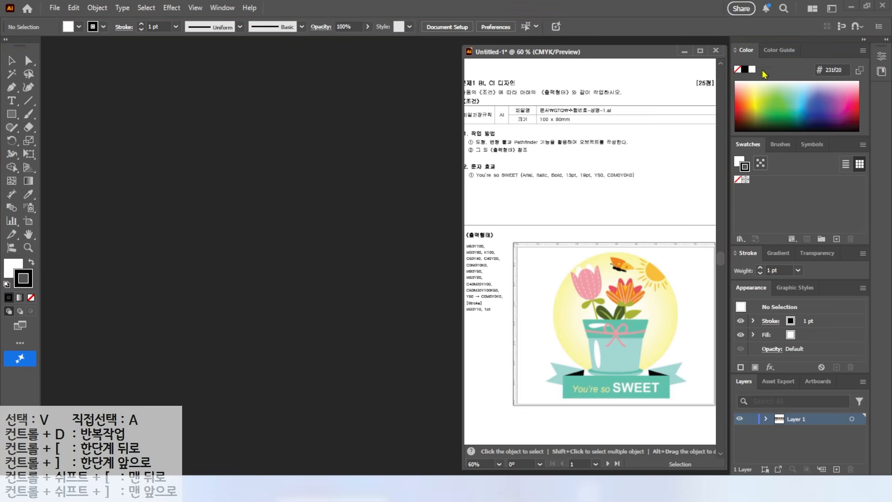
# Expand and collapse the docked Properties panel group, moving the document window aside and back
pyautogui.moveTo(654, 55); pyautogui.dragTo(554, 60)
pyautogui.click(880, 51)
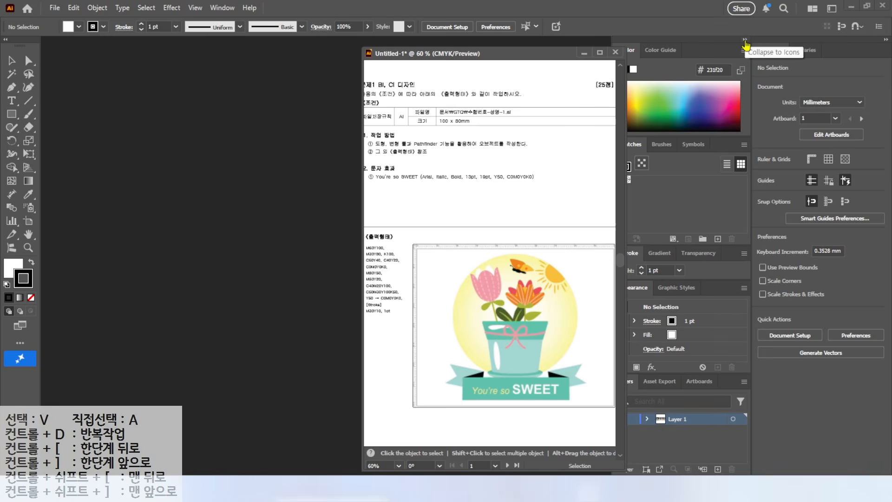
pyautogui.moveTo(521, 60); pyautogui.dragTo(518, 56)
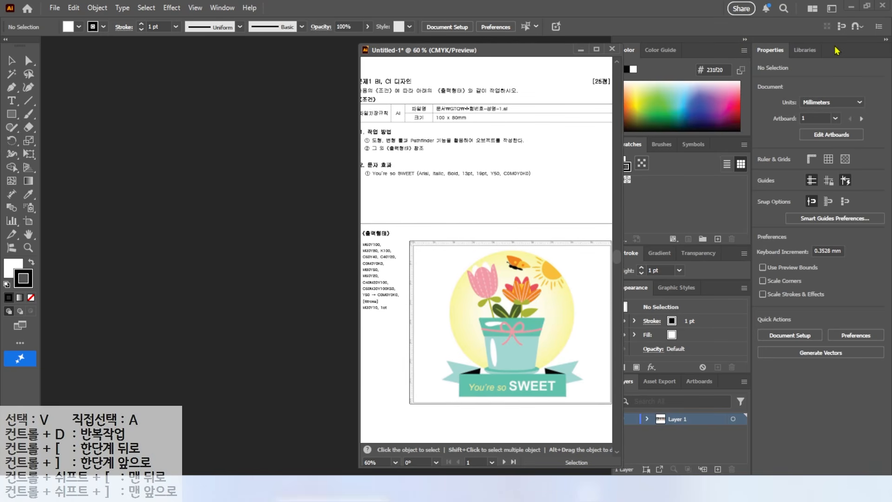
pyautogui.click(886, 41)
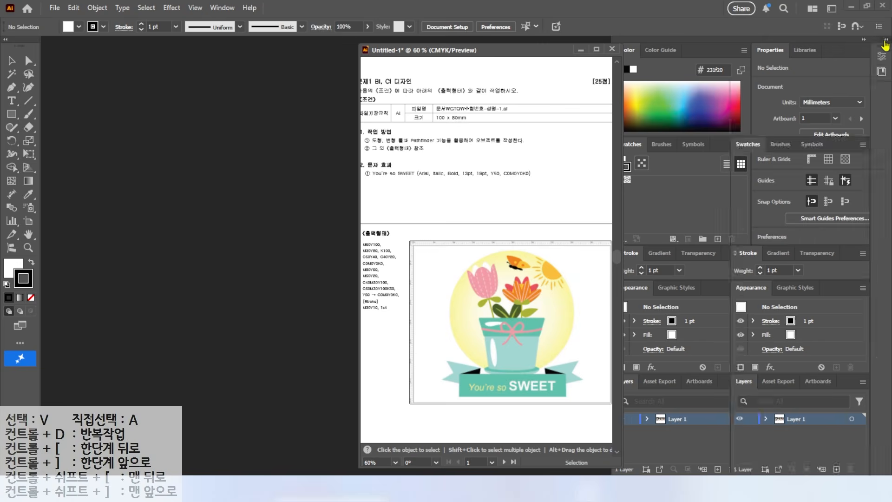
pyautogui.moveTo(525, 56); pyautogui.dragTo(629, 58)
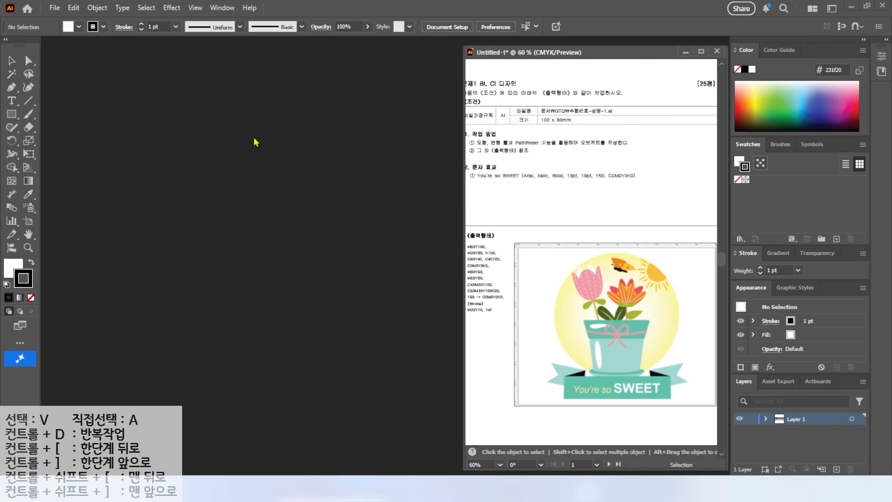
# Open the preferences and browse the categories, ending at the General settings
pyautogui.hotkey('ctrl', 'n')
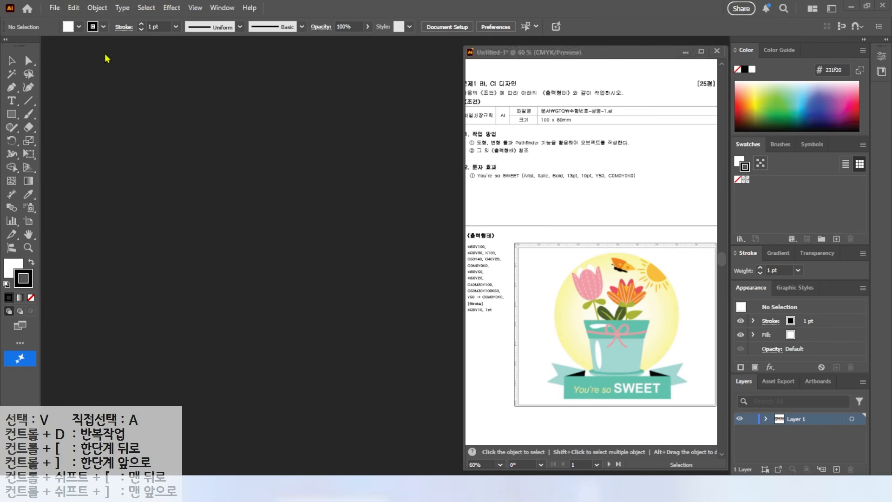
pyautogui.click(74, 8)
pyautogui.moveTo(137, 375)
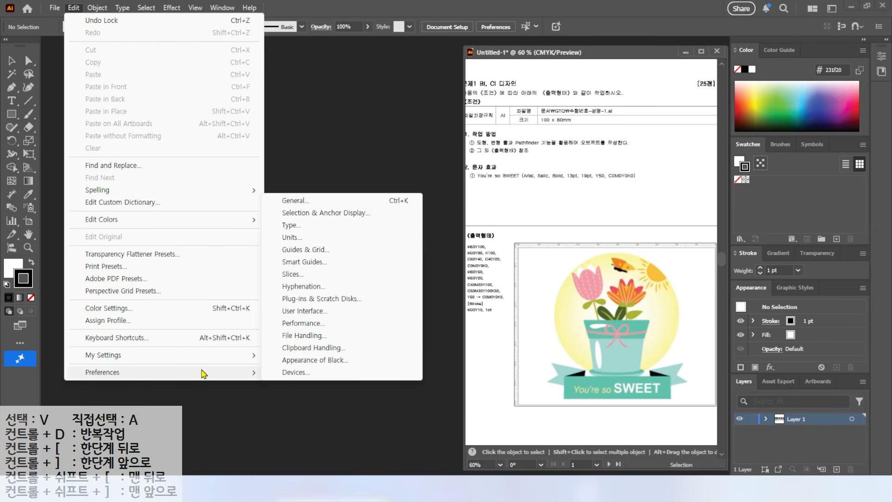
pyautogui.click(301, 263)
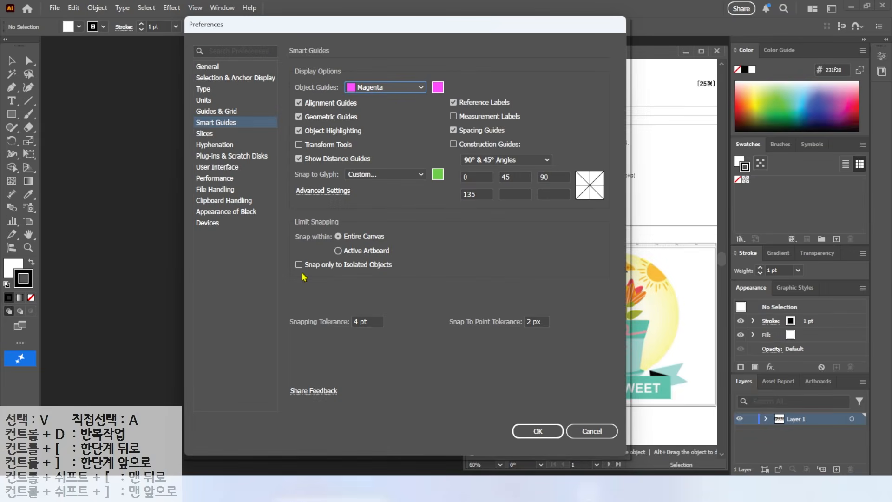
pyautogui.click(204, 69)
pyautogui.click(205, 79)
pyautogui.click(205, 90)
pyautogui.click(206, 111)
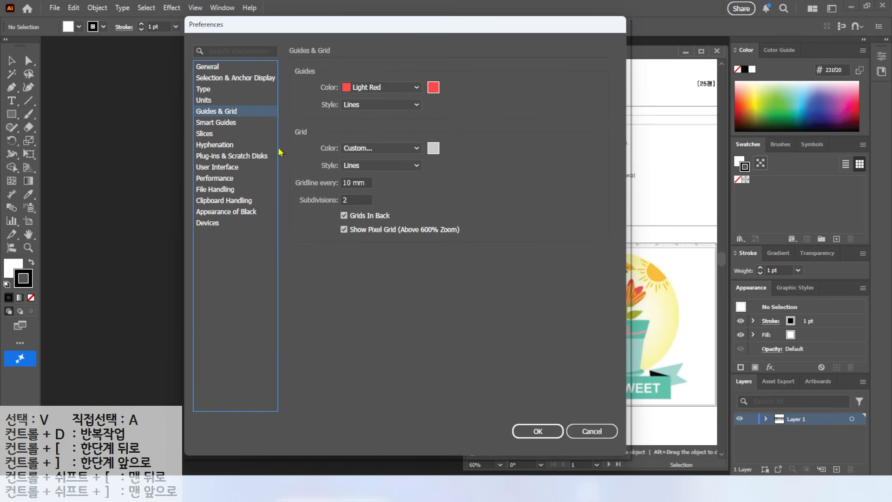
pyautogui.click(218, 78)
pyautogui.click(208, 67)
pyautogui.hotkey('alt', '2')
pyautogui.moveTo(189, 56); pyautogui.dragTo(240, 79)
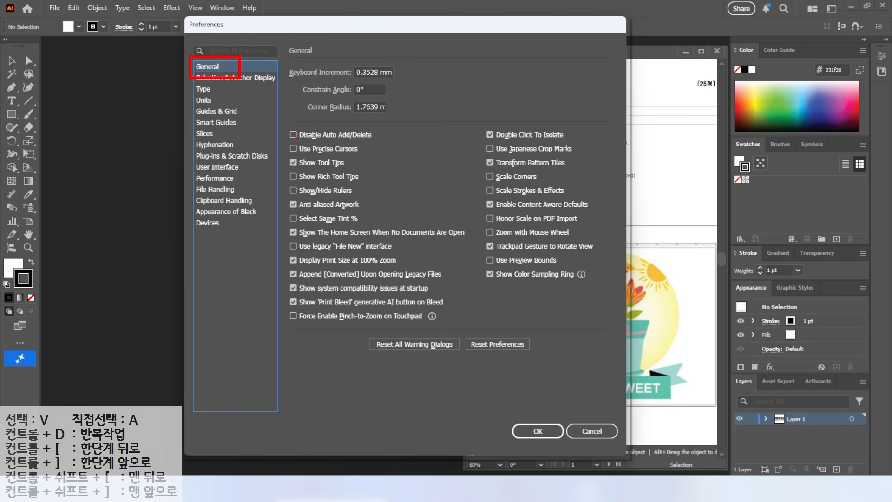
pyautogui.moveTo(281, 154); pyautogui.dragTo(351, 172)
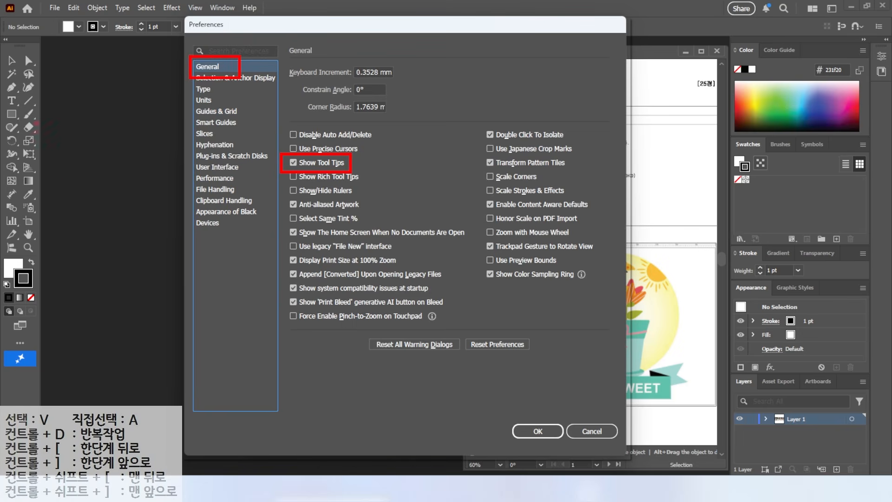
pyautogui.moveTo(16, 103)
pyautogui.mouseDown()
pyautogui.moveTo(42, 128)
pyautogui.moveTo(105, 140)
pyautogui.mouseUp()
pyautogui.moveTo(32, 139)
pyautogui.mouseDown()
pyautogui.moveTo(47, 129)
pyautogui.moveTo(93, 134)
pyautogui.mouseUp()
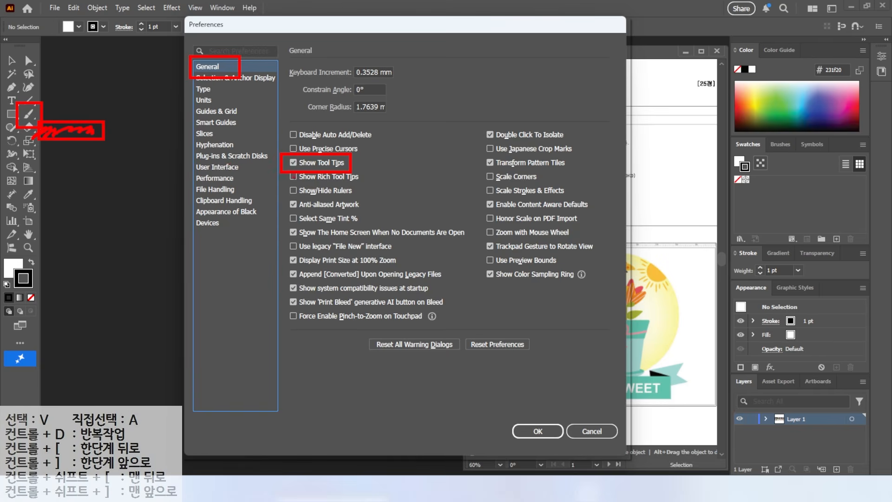
pyautogui.moveTo(43, 119); pyautogui.dragTo(152, 199)
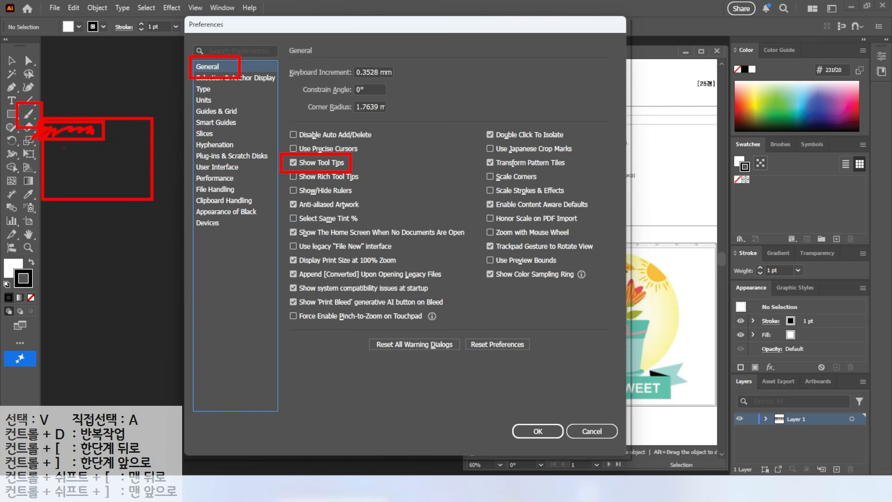
pyautogui.moveTo(63, 131)
pyautogui.mouseDown()
pyautogui.moveTo(126, 139)
pyautogui.moveTo(118, 181)
pyautogui.moveTo(140, 160)
pyautogui.mouseUp()
pyautogui.moveTo(275, 184); pyautogui.dragTo(377, 184)
pyautogui.press('ctrl')
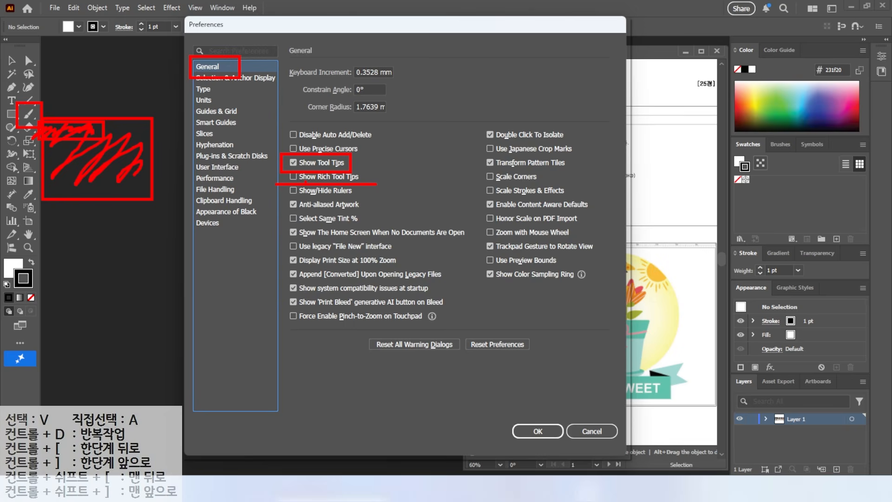
pyautogui.press('ctrl')
pyautogui.press('Escape')
# Examine the general, stroke and type units in the Units preferences
pyautogui.click(205, 100)
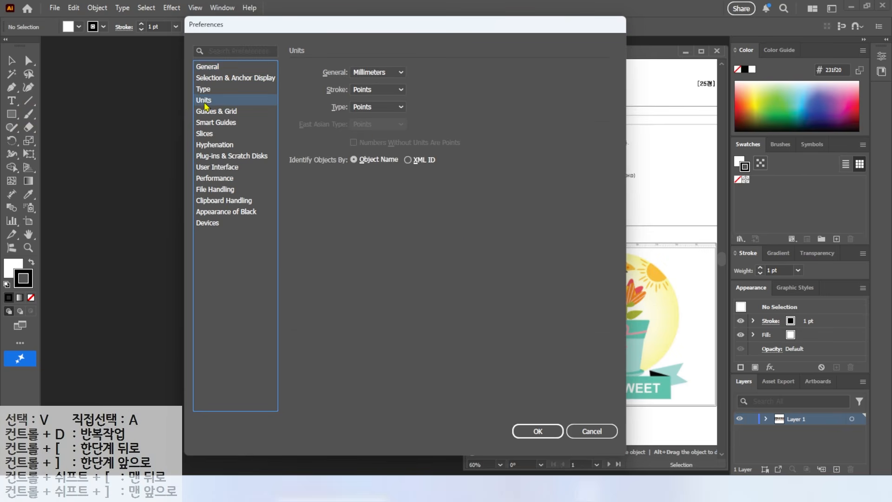
pyautogui.hotkey('ctrl', '2')
pyautogui.moveTo(673, 239); pyautogui.dragTo(720, 203)
pyautogui.press('ctrl')
pyautogui.moveTo(347, 66); pyautogui.dragTo(398, 78)
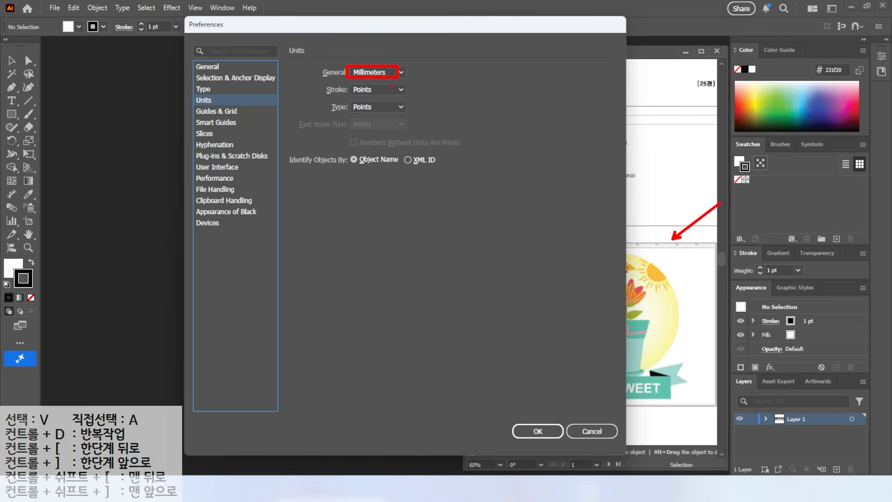
pyautogui.moveTo(682, 354); pyautogui.dragTo(649, 378)
pyautogui.moveTo(344, 92); pyautogui.dragTo(391, 92)
pyautogui.moveTo(344, 111); pyautogui.dragTo(386, 111)
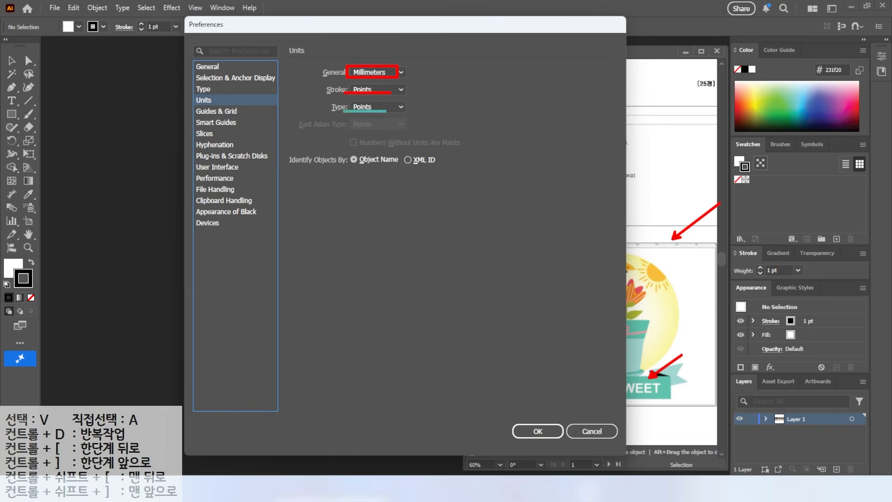
pyautogui.moveTo(335, 62)
pyautogui.mouseDown()
pyautogui.moveTo(316, 77)
pyautogui.moveTo(333, 114)
pyautogui.mouseUp()
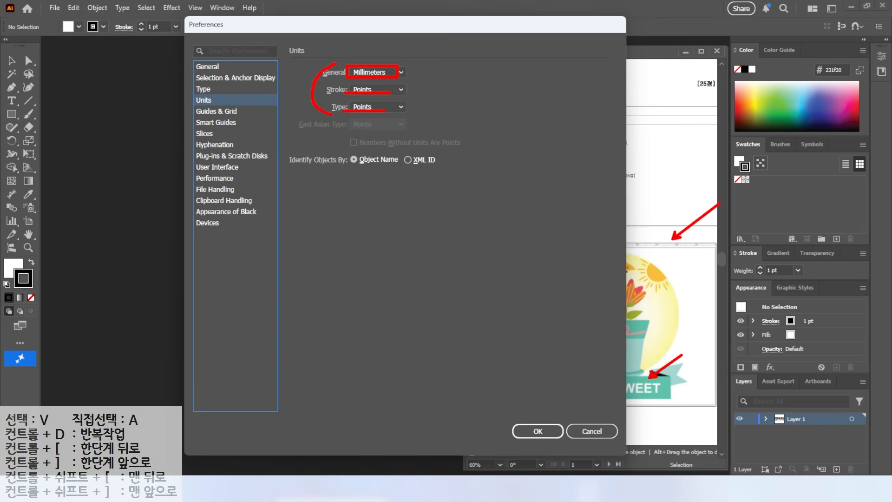
# Examine the guide color and style settings in the Guides & Grid preferences
pyautogui.click(212, 111)
pyautogui.moveTo(679, 345)
pyautogui.mouseDown()
pyautogui.moveTo(664, 201)
pyautogui.moveTo(679, 183)
pyautogui.mouseUp()
pyautogui.moveTo(569, 250); pyautogui.dragTo(753, 251)
pyautogui.moveTo(685, 242); pyautogui.dragTo(732, 200)
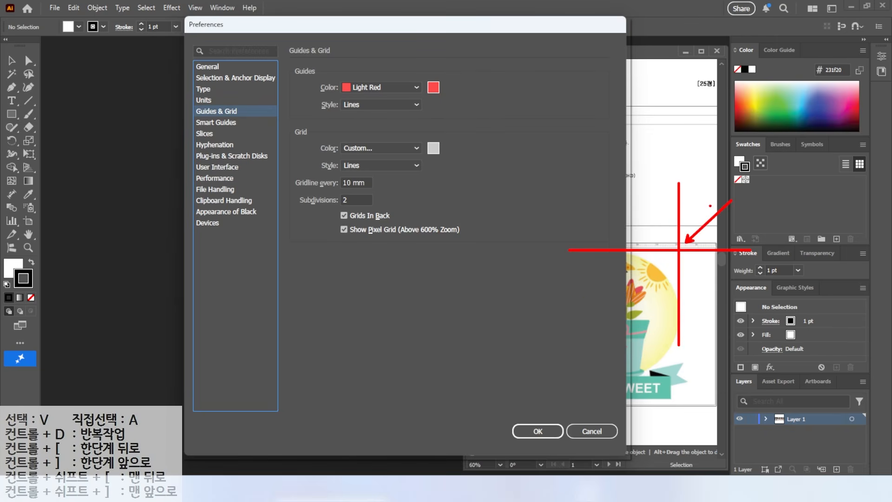
pyautogui.moveTo(323, 67); pyautogui.dragTo(420, 97)
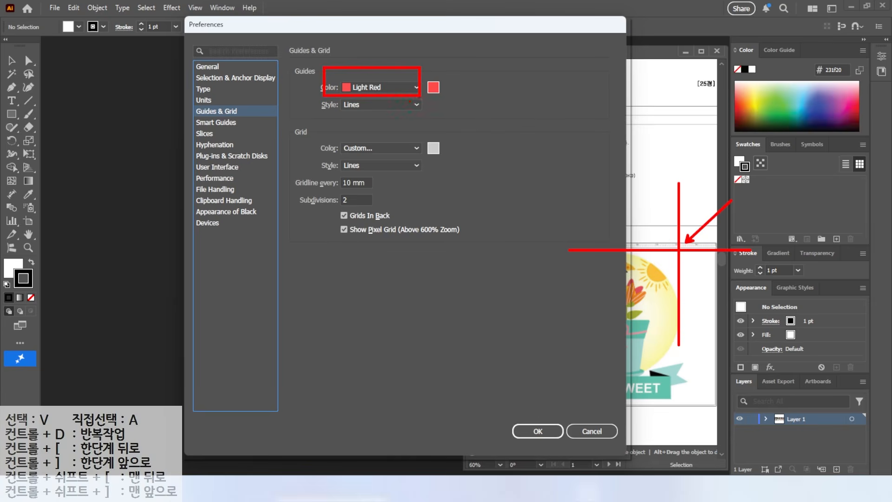
pyautogui.press('Escape')
# Examine the object guide color and label display options in the Smart Guides preferences
pyautogui.click(235, 122)
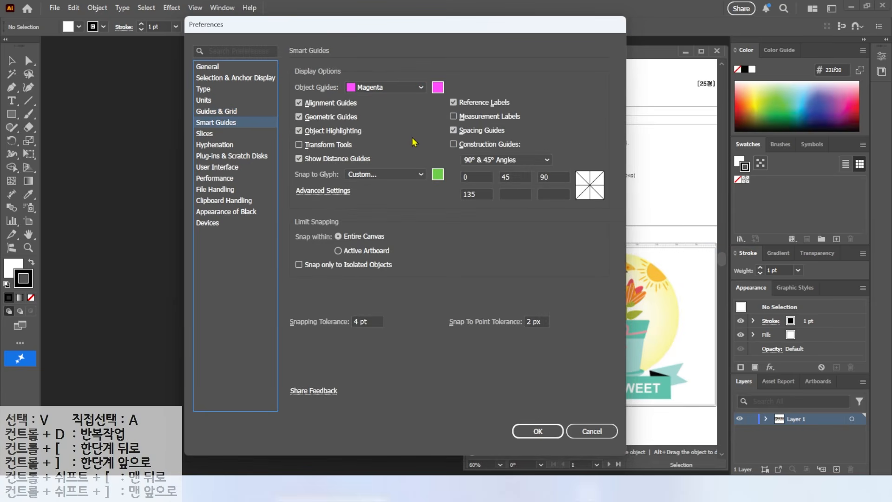
pyautogui.hotkey('ctrl', '2')
pyautogui.moveTo(673, 318)
pyautogui.mouseDown()
pyautogui.moveTo(690, 318)
pyautogui.moveTo(681, 325)
pyautogui.mouseUp()
pyautogui.moveTo(649, 271); pyautogui.dragTo(664, 274)
pyautogui.moveTo(687, 320)
pyautogui.mouseDown()
pyautogui.moveTo(679, 323)
pyautogui.moveTo(687, 315)
pyautogui.mouseUp()
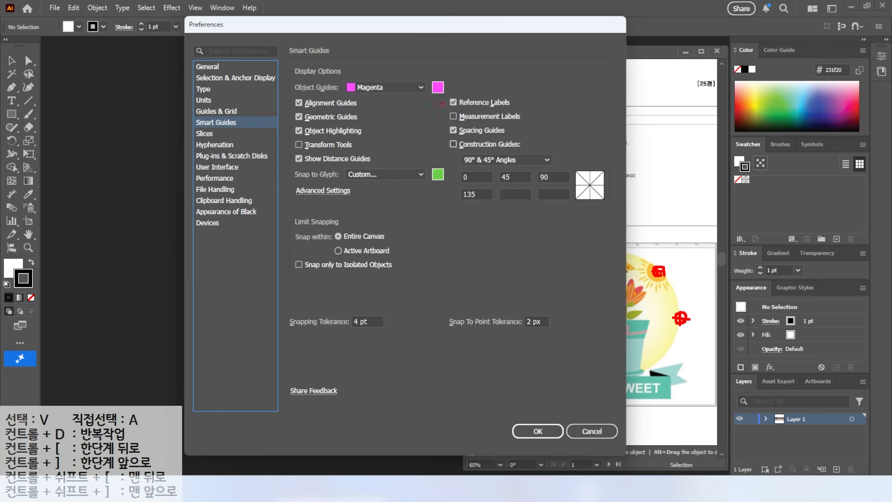
pyautogui.moveTo(435, 101); pyautogui.dragTo(541, 126)
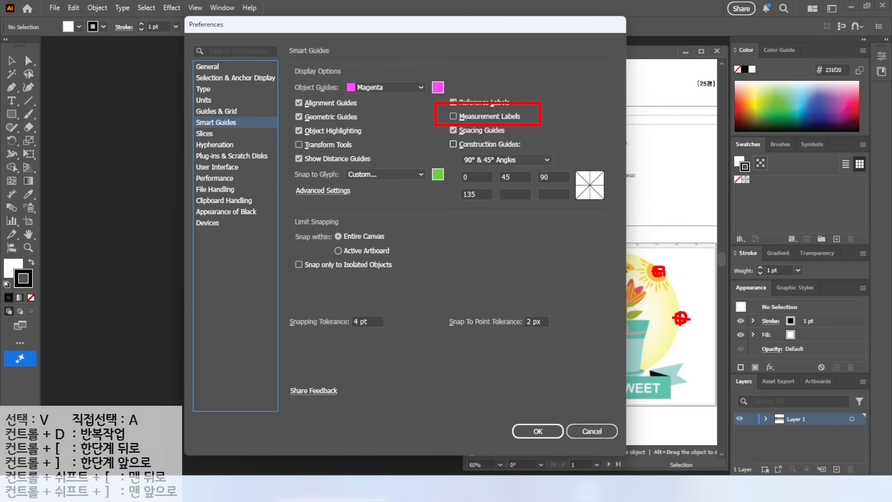
# Examine the brightness options in the User Interface preferences and close the preferences
pyautogui.click(218, 167)
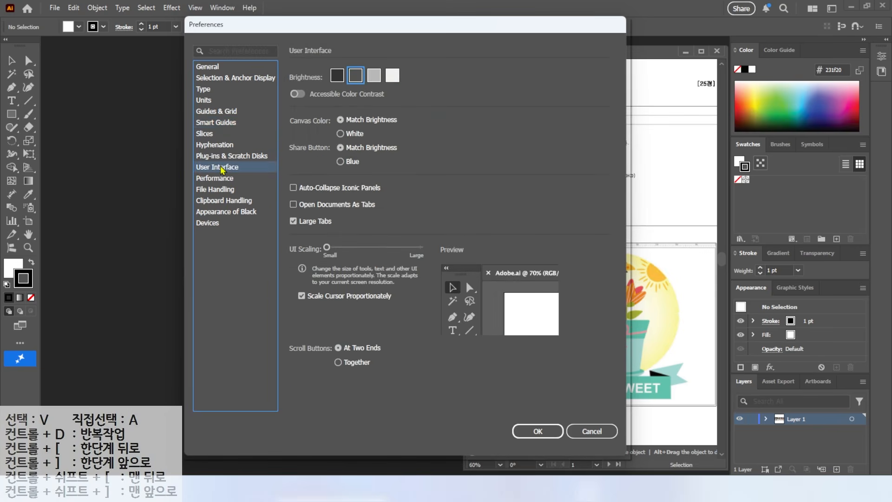
pyautogui.moveTo(323, 62); pyautogui.dragTo(417, 92)
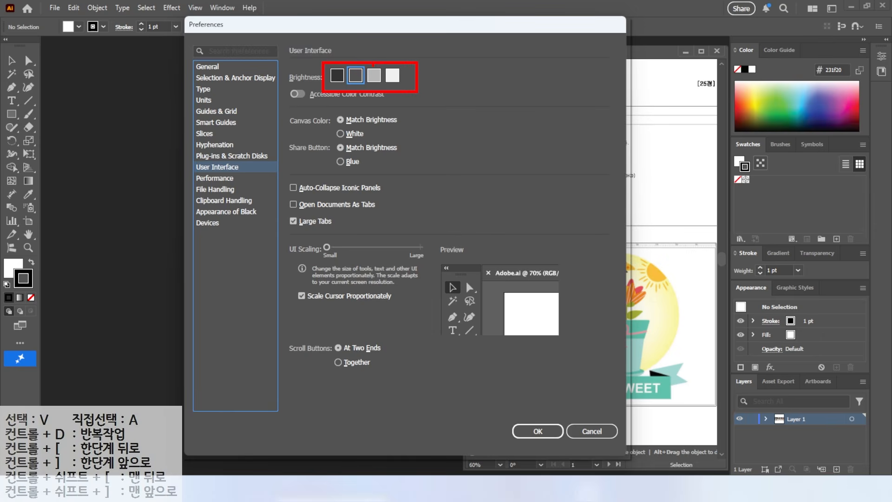
pyautogui.moveTo(394, 65); pyautogui.dragTo(420, 43)
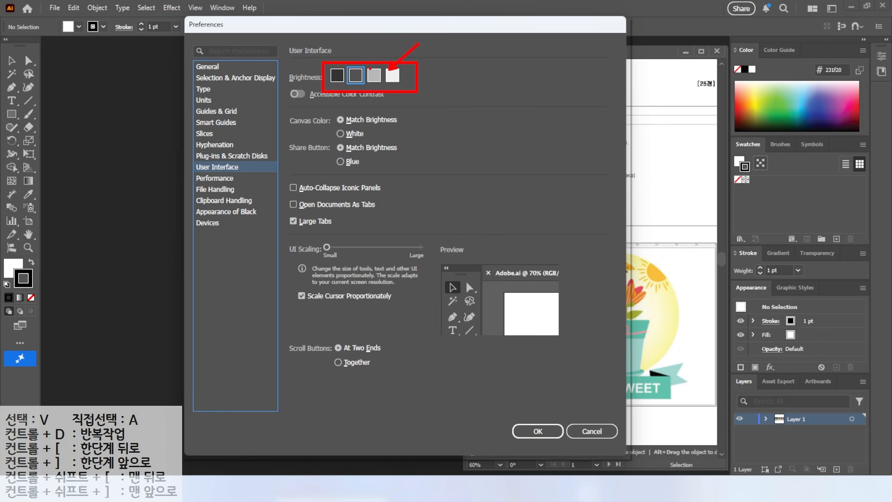
pyautogui.moveTo(340, 70); pyautogui.dragTo(313, 43)
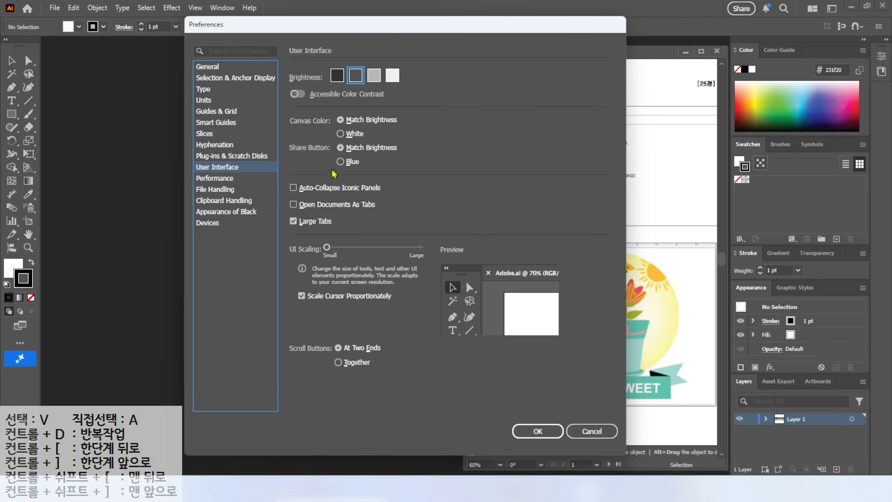
pyautogui.click(549, 435)
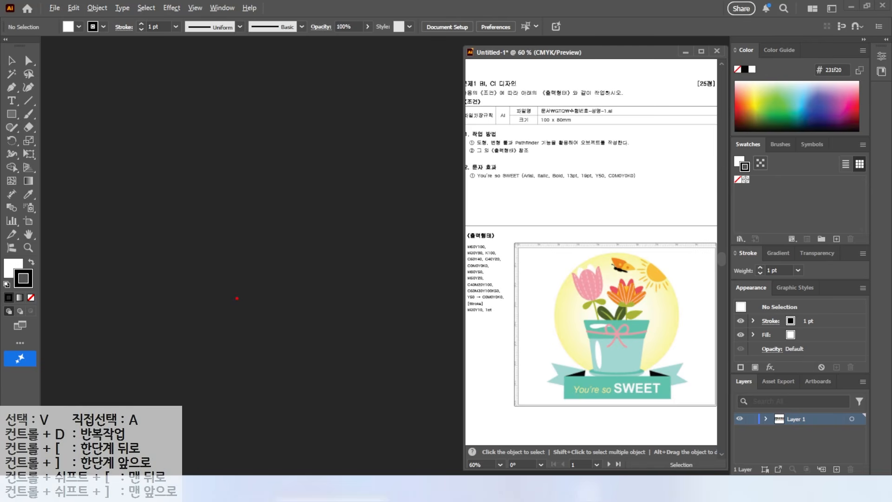
pyautogui.moveTo(525, 101); pyautogui.dragTo(620, 131)
pyautogui.moveTo(628, 88)
pyautogui.mouseDown()
pyautogui.moveTo(588, 108)
pyautogui.moveTo(603, 156)
pyautogui.mouseUp()
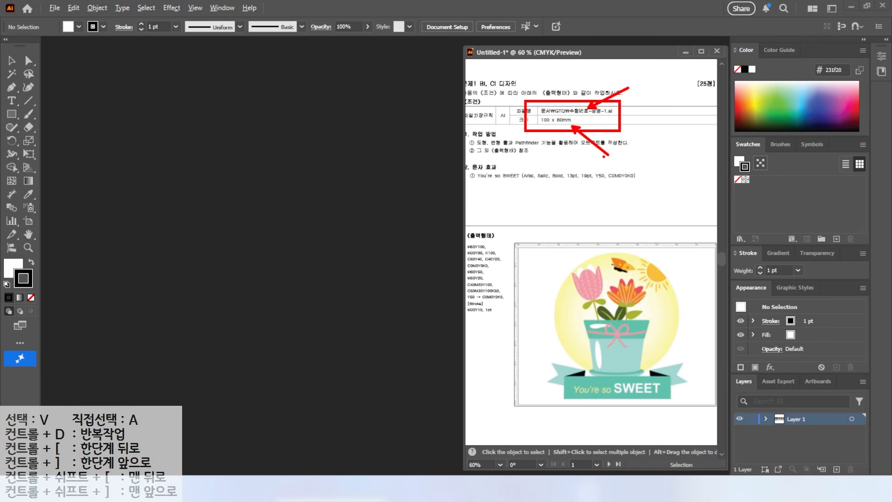
pyautogui.press('Escape')
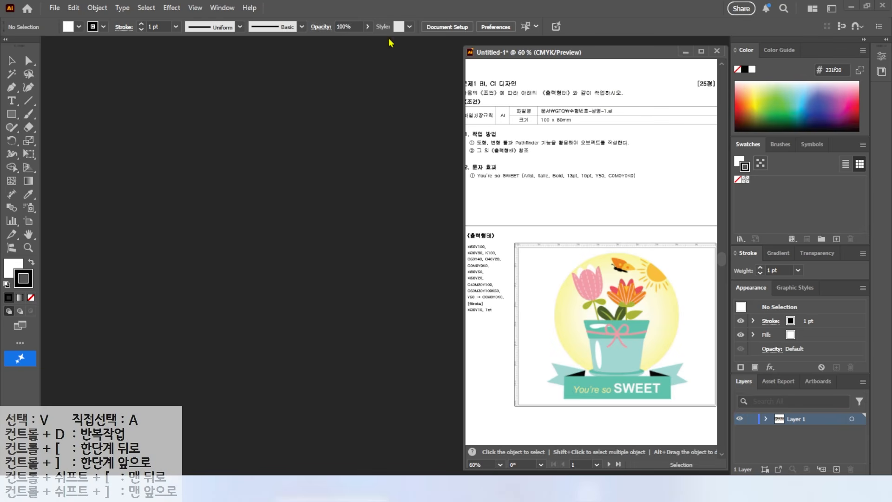
# Start a new document and name it with the exam number, the candidate's full name and the suffix 1, separated by hyphens
pyautogui.click(54, 8)
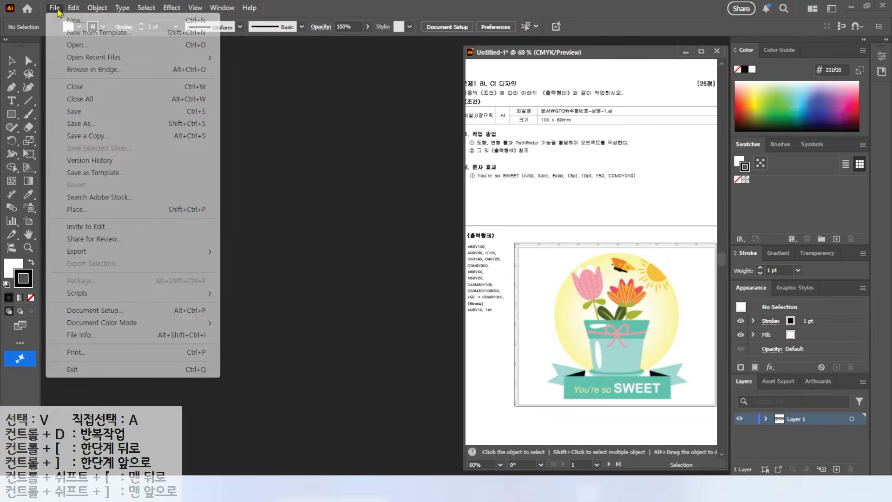
pyautogui.click(70, 21)
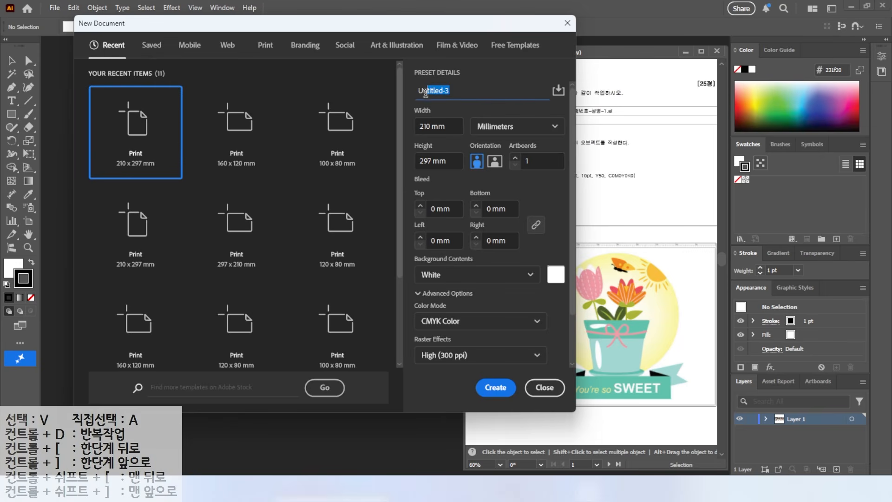
pyautogui.write('1234')
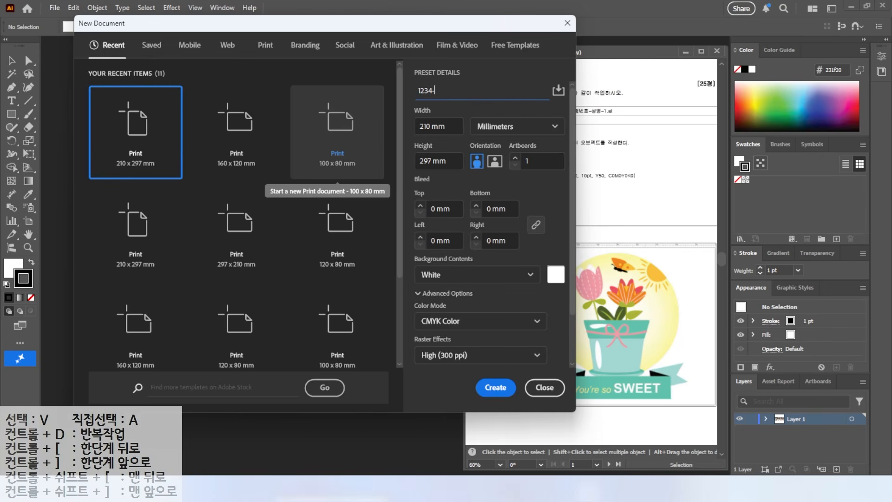
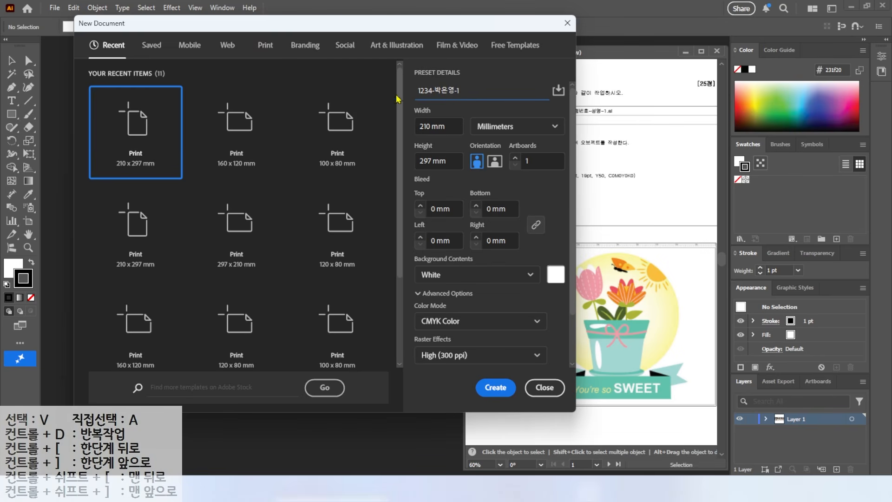
pyautogui.write('-1')
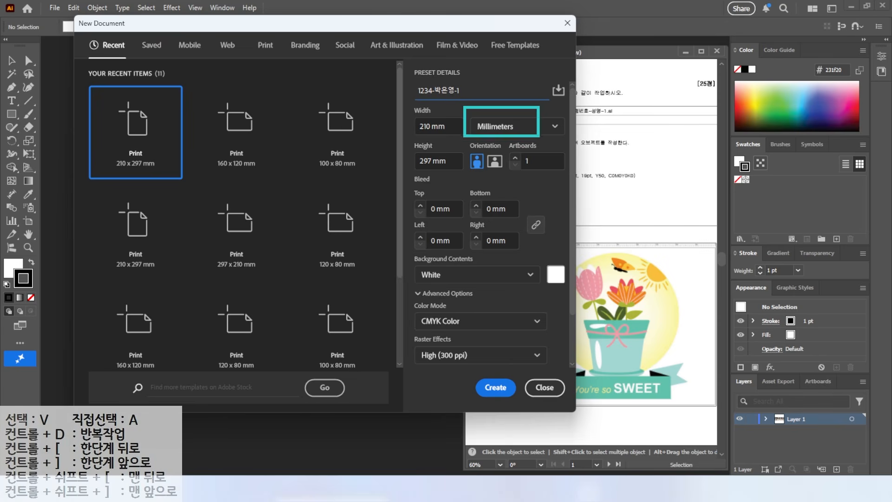
# Set the new document's width to 100 mm and its height to 80 mm
pyautogui.click(428, 132)
pyautogui.write('100')
pyautogui.press('Tab')
pyautogui.press('Tab')
pyautogui.write('80')
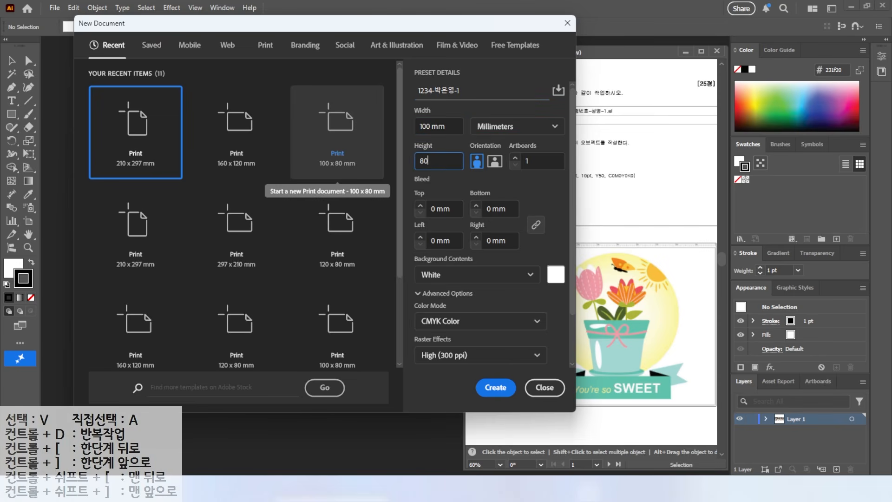
# Create the new document in landscape orientation
pyautogui.press('Tab')
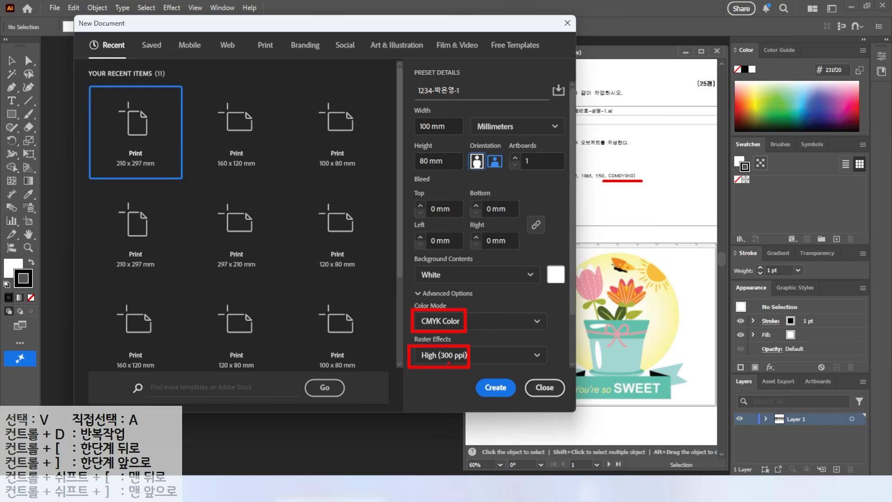
pyautogui.click(494, 389)
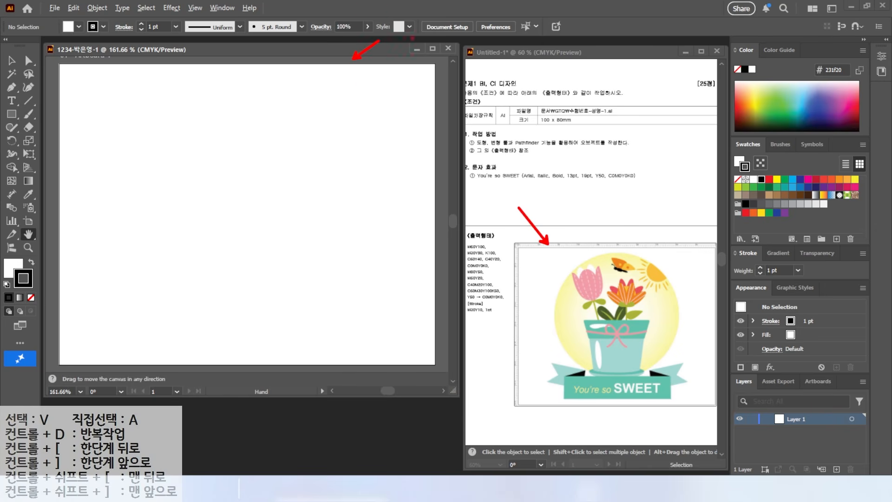
# Show the rulers in the new document and fit the artboard in the window
pyautogui.click(195, 8)
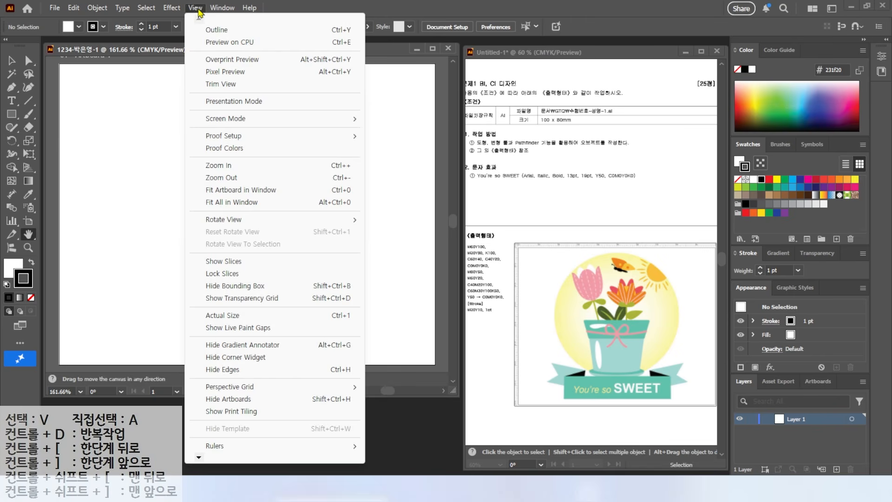
pyautogui.moveTo(265, 450)
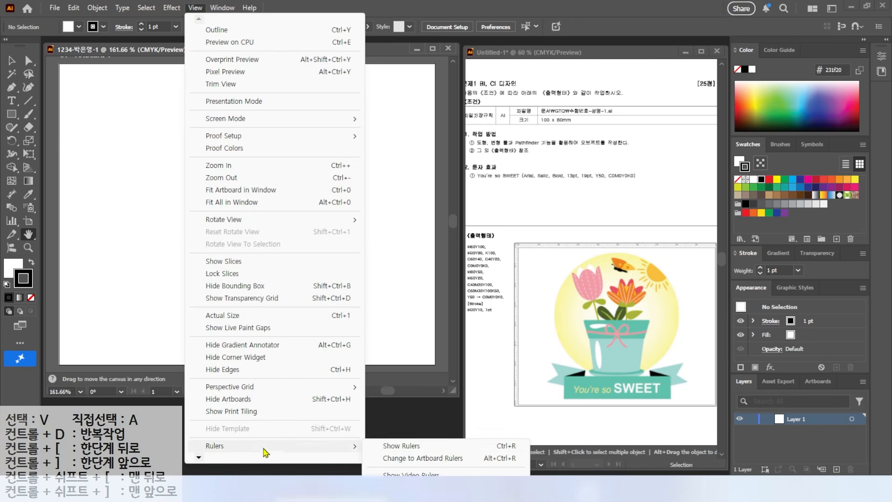
pyautogui.click(449, 446)
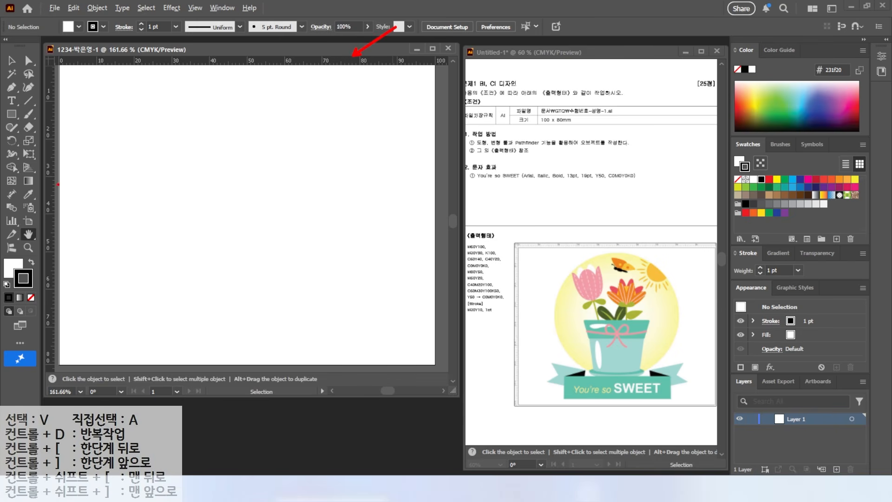
pyautogui.click(28, 235)
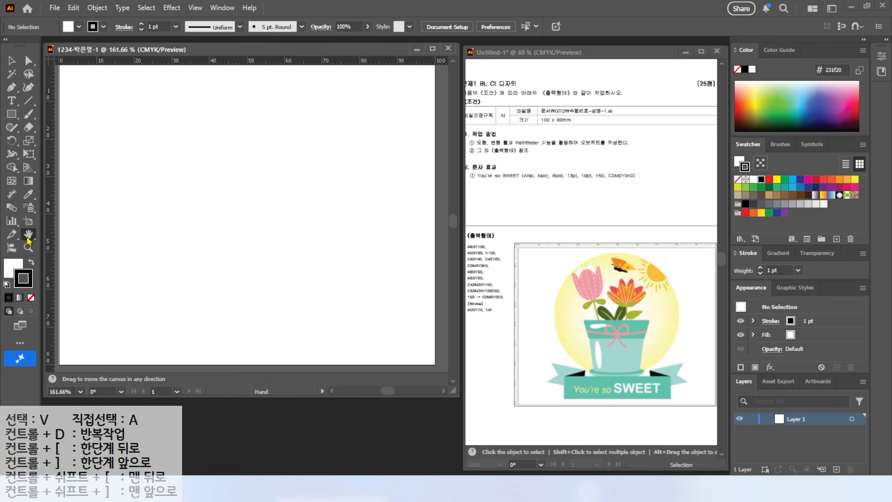
pyautogui.doubleClick(28, 236)
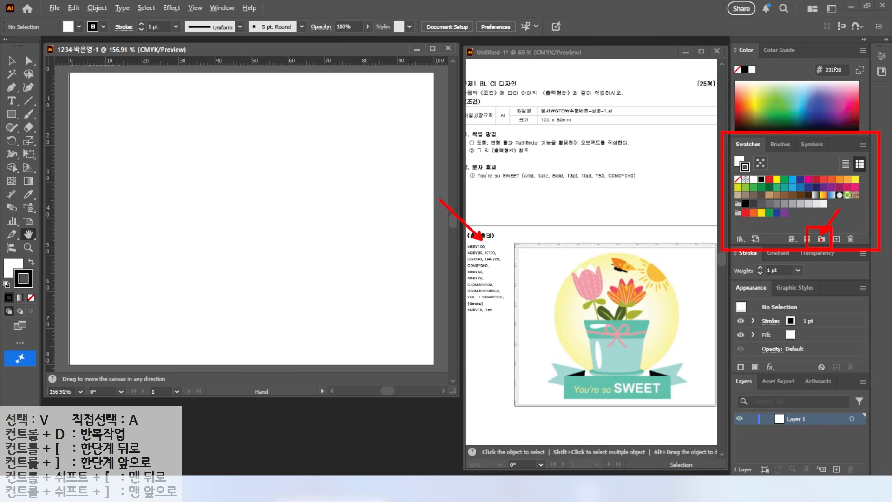
# Create a swatch group with the default name Swatch Group 1 and select its black swatch
pyautogui.click(821, 238)
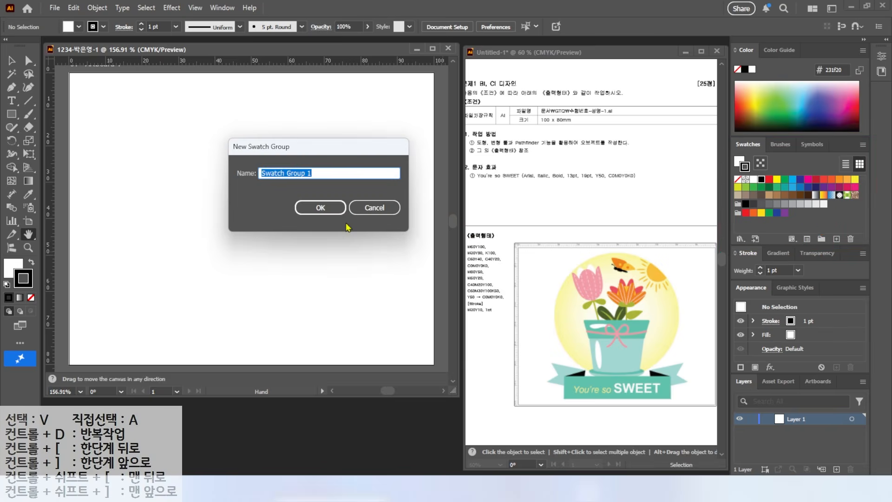
pyautogui.click(325, 210)
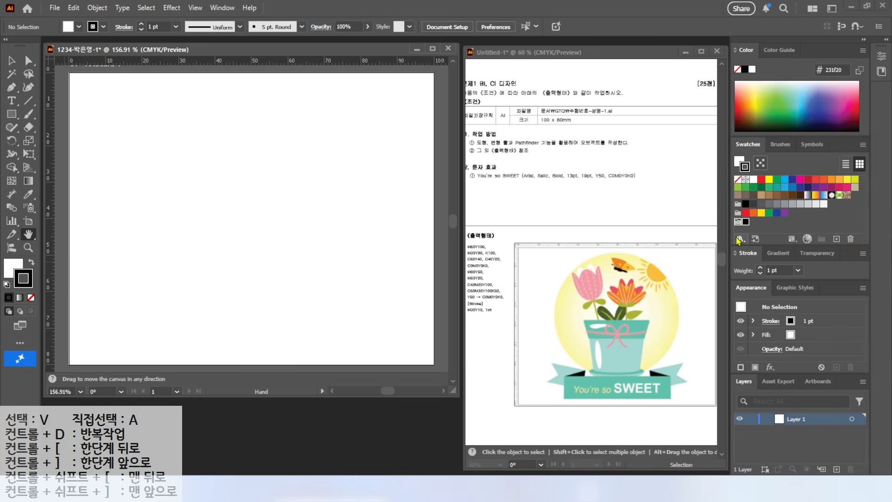
pyautogui.click(746, 222)
# Add a pink swatch with C 0, M 60, Y 10, K 0 to the new swatch group
pyautogui.click(837, 240)
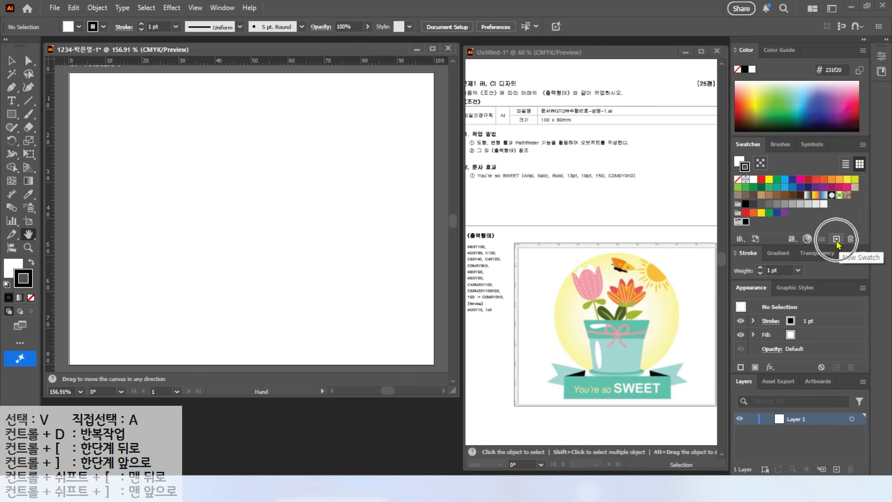
pyautogui.click(837, 240)
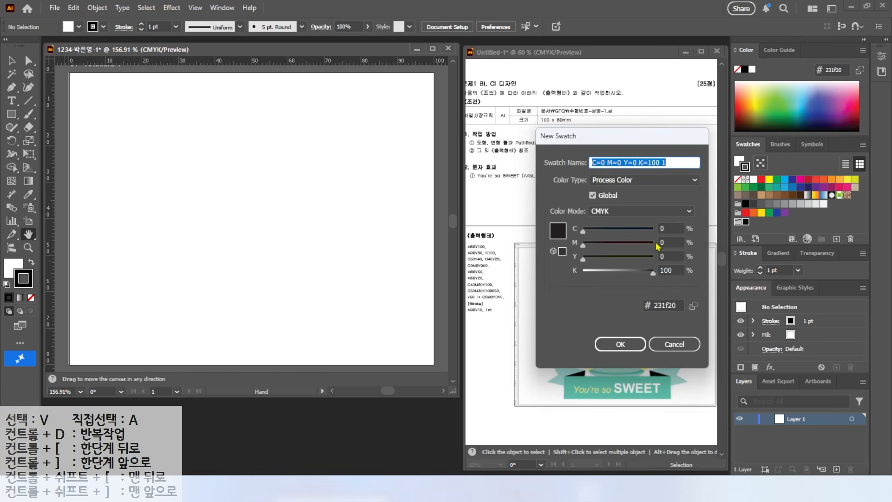
pyautogui.moveTo(676, 226); pyautogui.dragTo(643, 228)
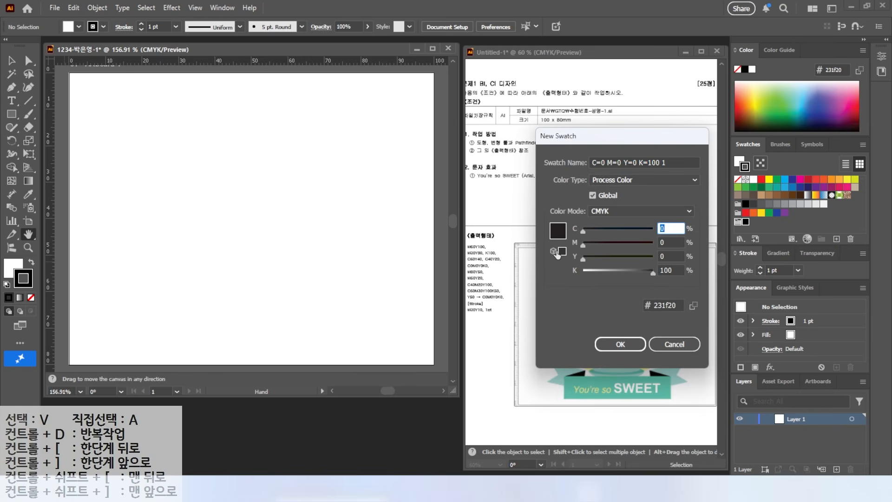
pyautogui.press('Tab')
pyautogui.write('60')
pyautogui.press('Tab')
pyautogui.write('10')
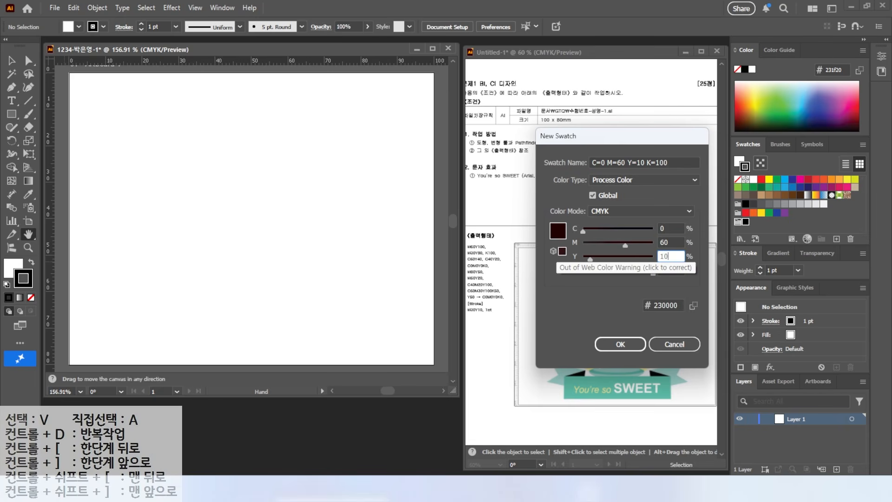
pyautogui.press('Tab')
pyautogui.write('0')
pyautogui.press('Tab')
pyautogui.press('Return')
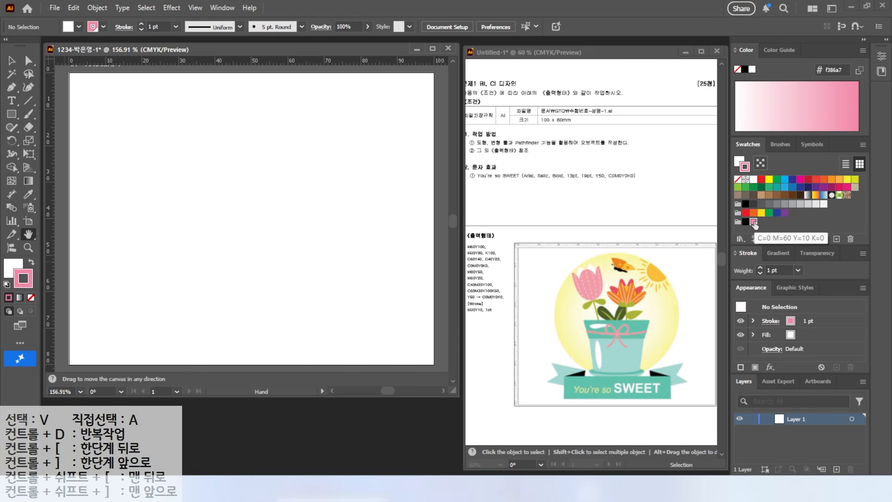
# Add a light orange swatch with M 30 and Y 80 to the swatch group
pyautogui.click(838, 239)
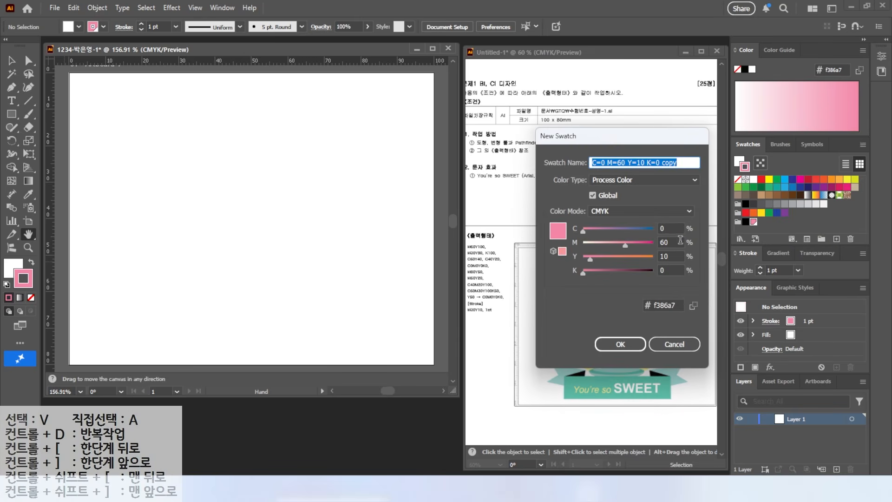
pyautogui.doubleClick(666, 241)
pyautogui.write('30')
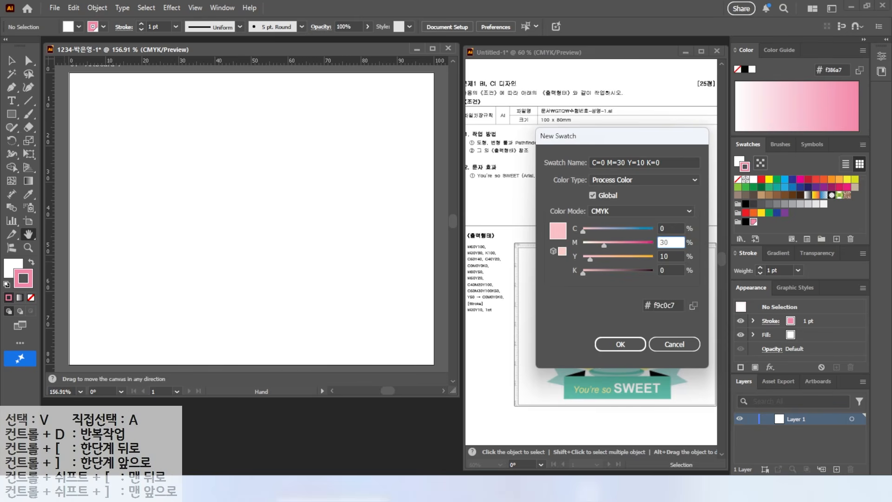
pyautogui.press('Tab')
pyautogui.write('80')
pyautogui.press('Tab')
pyautogui.press('Return')
# Add a teal swatch with C 60, M 0, Y 40 to the swatch group
pyautogui.click(837, 239)
pyautogui.doubleClick(672, 242)
pyautogui.doubleClick(673, 229)
pyautogui.write('60')
pyautogui.press('Tab')
pyautogui.write('0')
pyautogui.press('Tab')
pyautogui.write('40')
# Add a light teal swatch with C 40, M 0, Y 20, K 0 to the swatch group
pyautogui.press('Tab')
pyautogui.press('Return')
pyautogui.click(836, 239)
pyautogui.doubleClick(671, 229)
pyautogui.write('40')
pyautogui.press('Tab')
pyautogui.press('Tab')
pyautogui.write('20')
pyautogui.press('Tab')
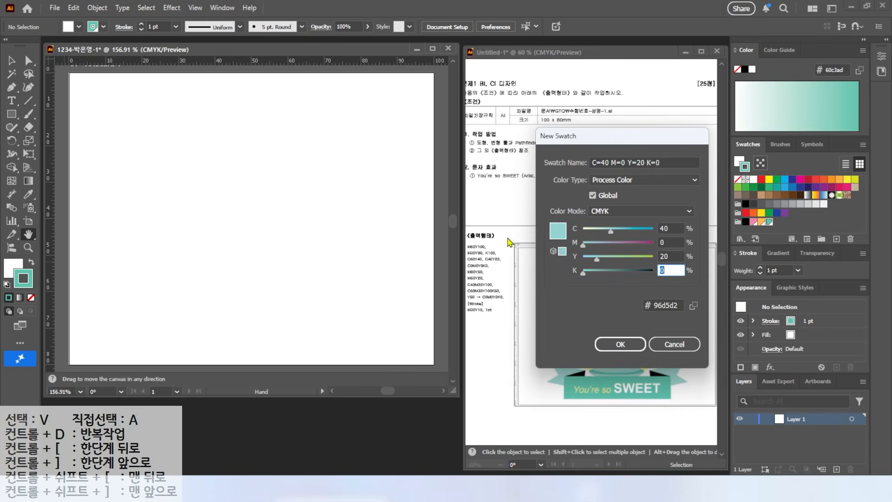
pyautogui.press('Return')
# Add a white swatch with C 0, M 0, Y 0, K 0 to the swatch group
pyautogui.click(837, 239)
pyautogui.moveTo(671, 228); pyautogui.dragTo(534, 228)
pyautogui.write('0')
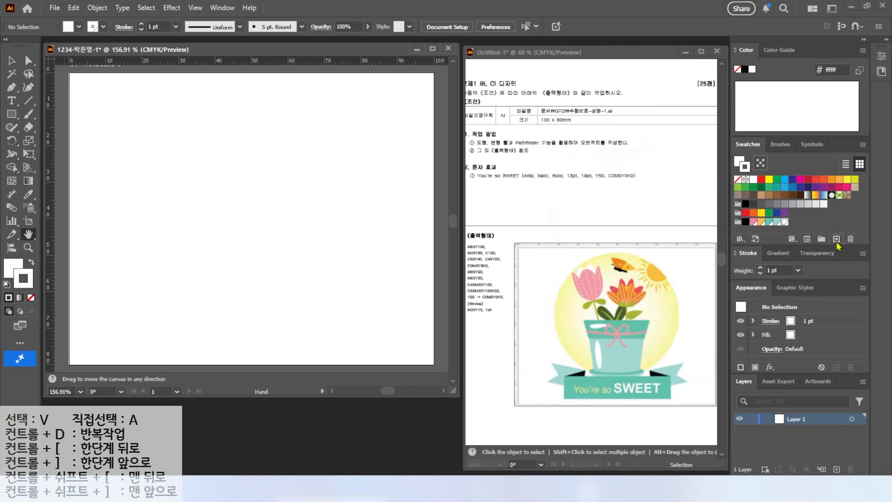
# Add a red swatch with M 80 and Y 50 to the swatch group
pyautogui.click(837, 239)
pyautogui.doubleClick(671, 228)
pyautogui.press('Tab')
pyautogui.write('80')
pyautogui.press('Tab')
pyautogui.write('50')
pyautogui.press('Return')
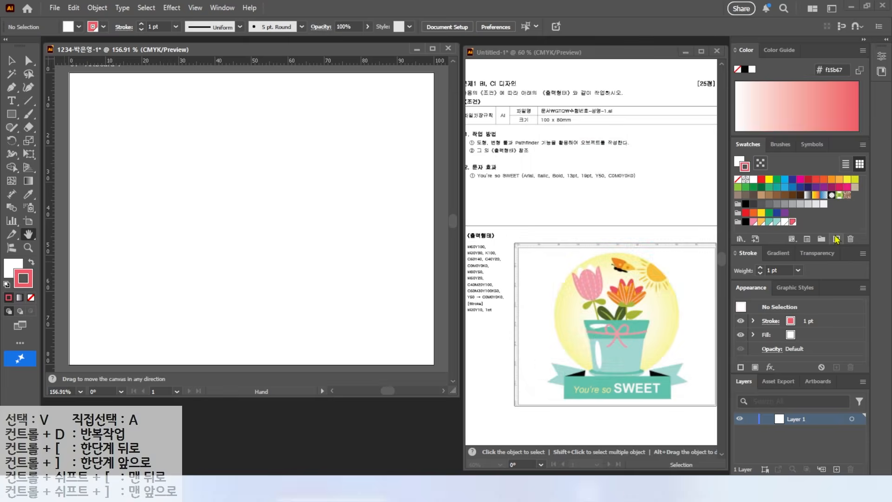
# Add a pink swatch with M 50 and Y 20 to the swatch group
pyautogui.click(837, 239)
pyautogui.doubleClick(664, 242)
pyautogui.write('50')
pyautogui.press('Tab')
pyautogui.write('20')
pyautogui.press('Return')
# Add an olive green swatch with C 40, M 20, Y 100 to the swatch group
pyautogui.click(837, 239)
pyautogui.doubleClick(671, 228)
pyautogui.write('40')
pyautogui.press('Tab')
pyautogui.write('20')
# Add a dark green swatch with C 60, M 30, Y 100, K 50 to the swatch group
pyautogui.press('Tab')
pyautogui.write('100')
pyautogui.press('Return')
pyautogui.click(836, 239)
pyautogui.doubleClick(671, 229)
pyautogui.write('60')
pyautogui.press('Tab')
pyautogui.write('30')
pyautogui.press('Tab')
pyautogui.press('Tab')
pyautogui.write('50')
pyautogui.press('Return')
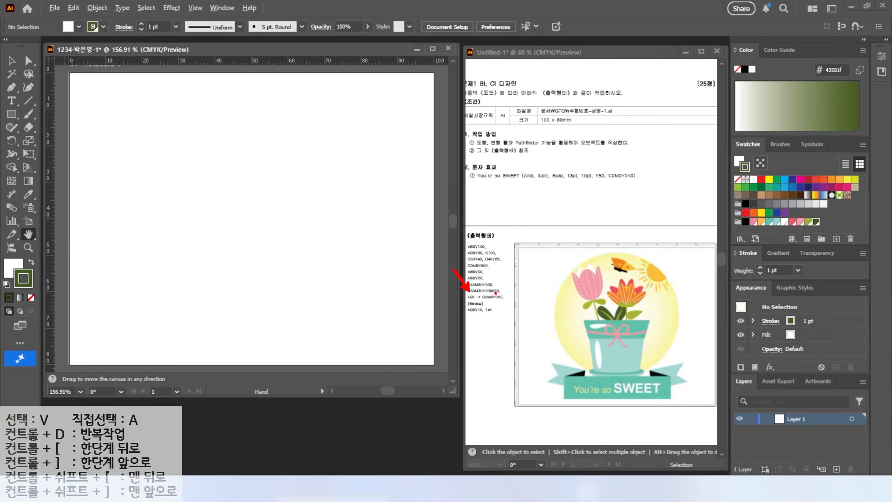
# Display the gradient settings and apply the default white-to-black linear gradient to the stroke
pyautogui.moveTo(459, 302); pyautogui.dragTo(521, 301)
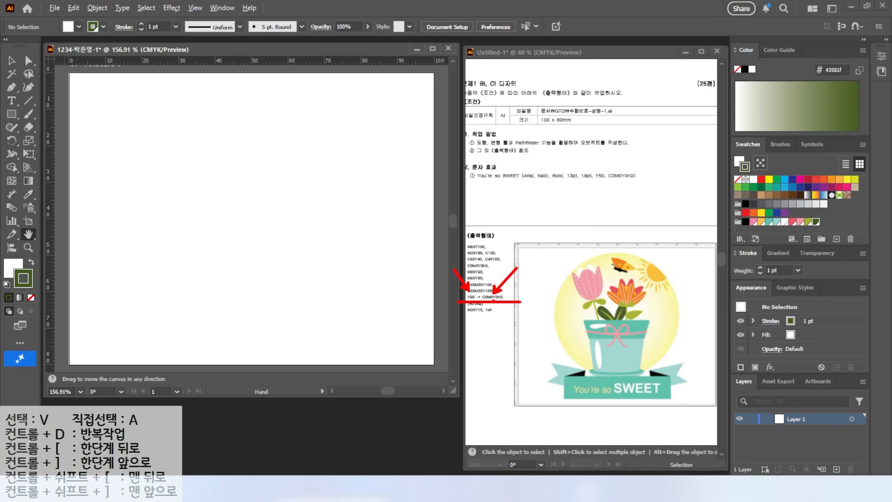
pyautogui.click(775, 255)
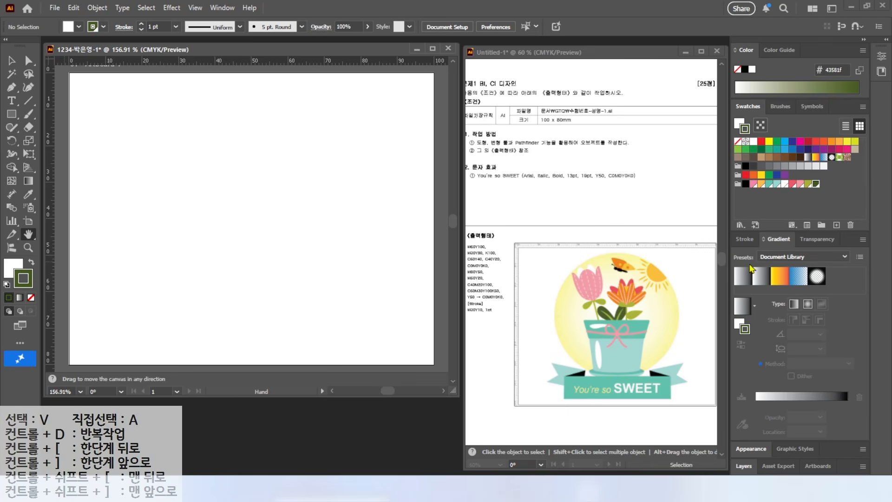
pyautogui.hotkey('ctrl', '2')
pyautogui.moveTo(764, 312)
pyautogui.mouseDown()
pyautogui.moveTo(742, 322)
pyautogui.moveTo(720, 289)
pyautogui.moveTo(741, 283)
pyautogui.moveTo(758, 317)
pyautogui.mouseUp()
pyautogui.moveTo(680, 339); pyautogui.dragTo(739, 304)
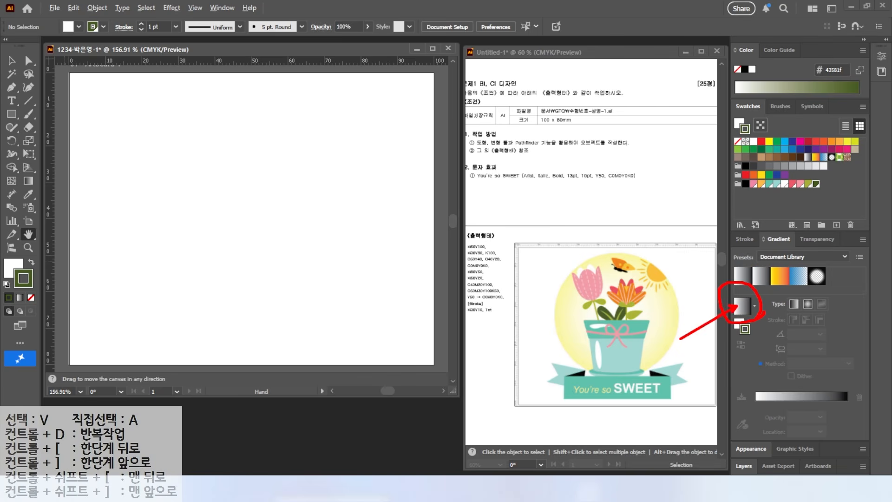
pyautogui.press('Escape')
pyautogui.click(742, 306)
pyautogui.hotkey('ctrl', '2')
pyautogui.moveTo(771, 419)
pyautogui.mouseDown()
pyautogui.moveTo(737, 399)
pyautogui.moveTo(757, 390)
pyautogui.mouseUp()
pyautogui.moveTo(820, 394); pyautogui.dragTo(844, 419)
pyautogui.press('Escape')
# Set the gradient's white start stop to the CMYK color mode with Y 50%
pyautogui.click(756, 403)
pyautogui.doubleClick(755, 403)
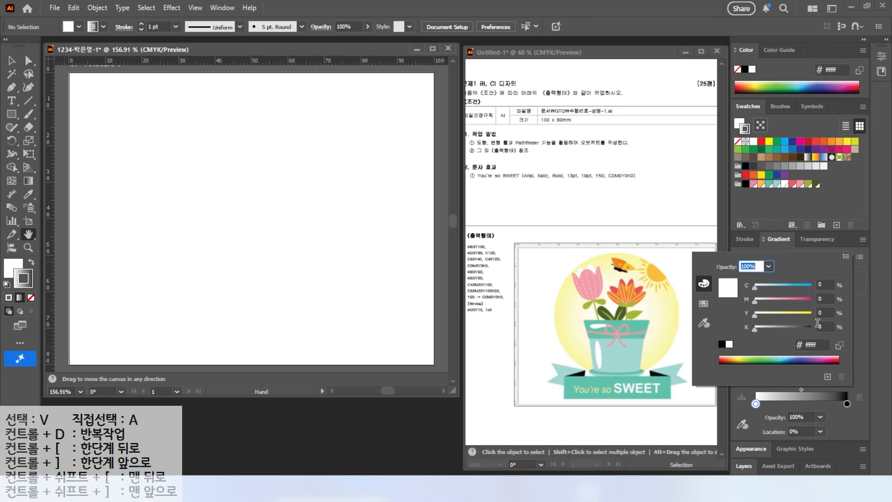
pyautogui.click(846, 258)
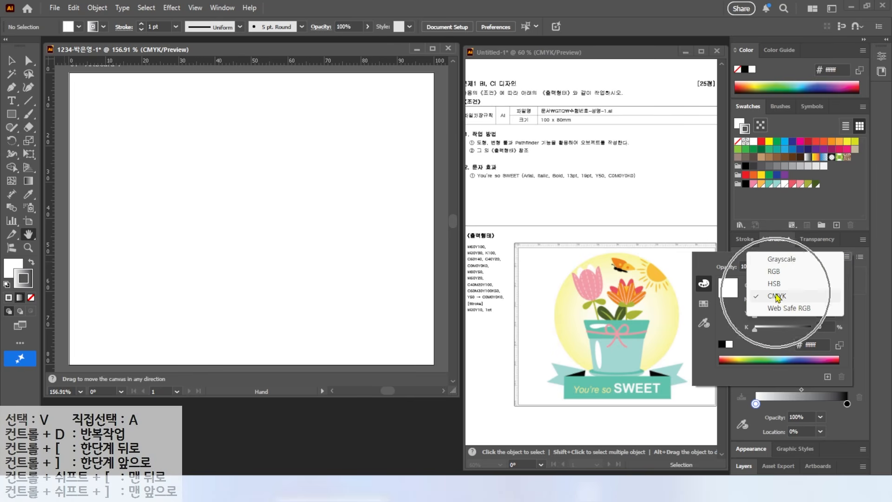
pyautogui.click(777, 296)
pyautogui.click(827, 283)
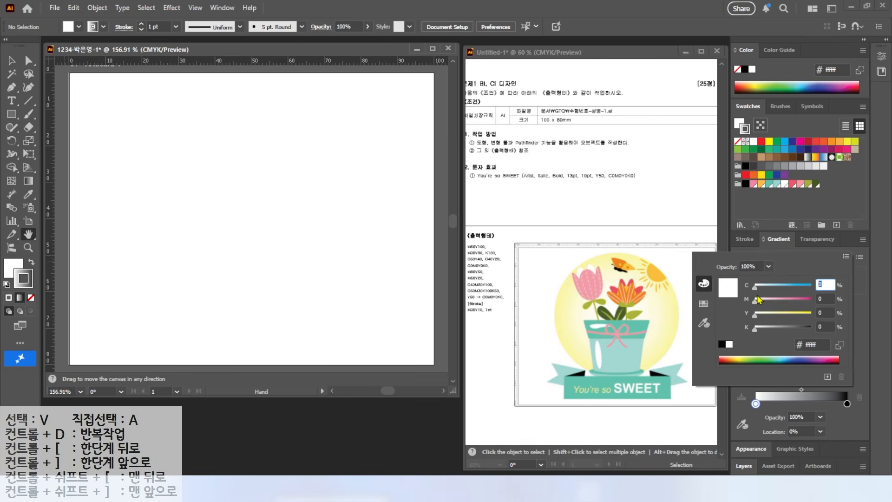
pyautogui.press('Tab')
pyautogui.press('Tab')
pyautogui.write('50')
pyautogui.press('Return')
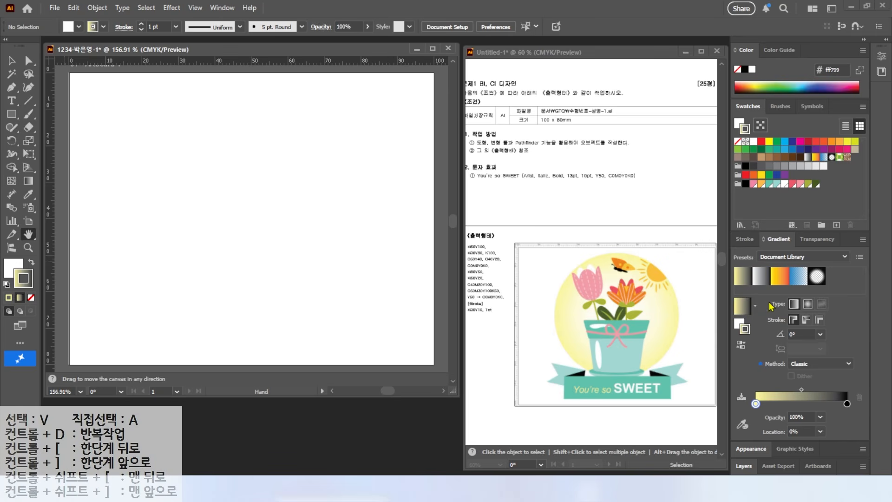
# Change the gradient's black end stop to white by setting K to 0%
pyautogui.doubleClick(847, 403)
pyautogui.click(827, 283)
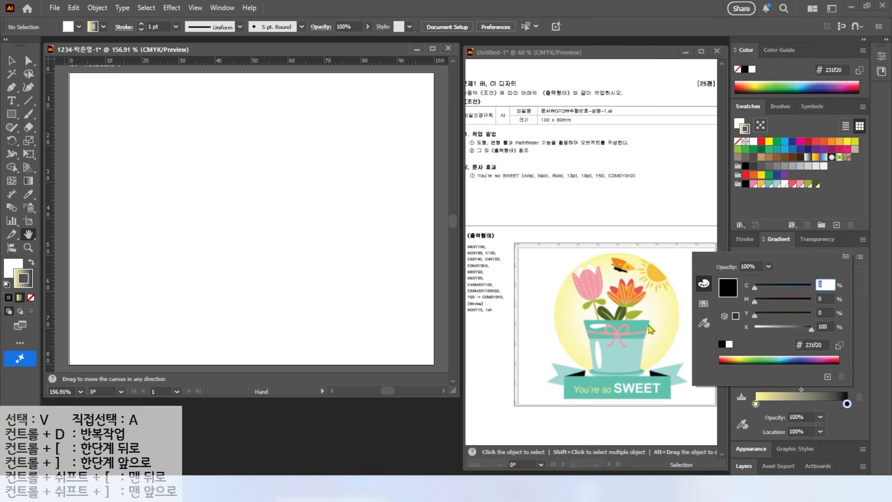
pyautogui.press('Tab')
pyautogui.press('Tab')
pyautogui.press('Tab')
pyautogui.write('0')
pyautogui.press('Return')
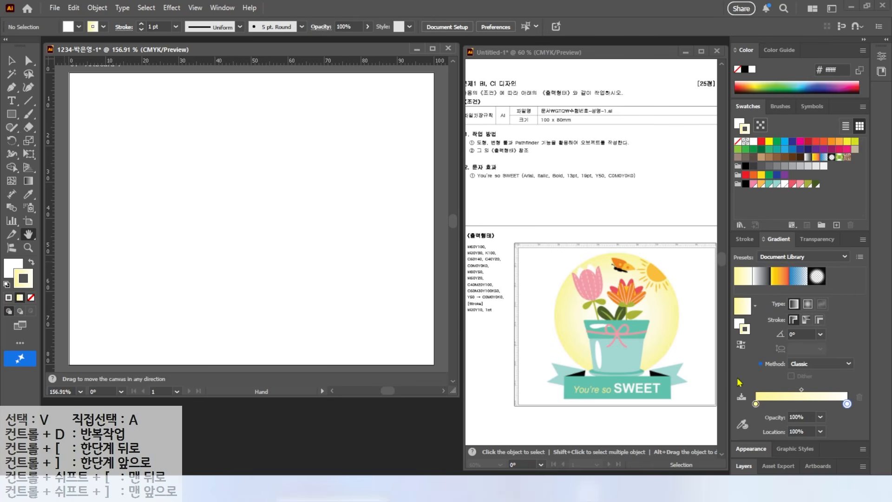
# Save the yellow-to-white gradient as a swatch at the end of the new swatch group
pyautogui.moveTo(798, 193)
pyautogui.mouseDown()
pyautogui.moveTo(780, 171)
pyautogui.moveTo(810, 200)
pyautogui.mouseUp()
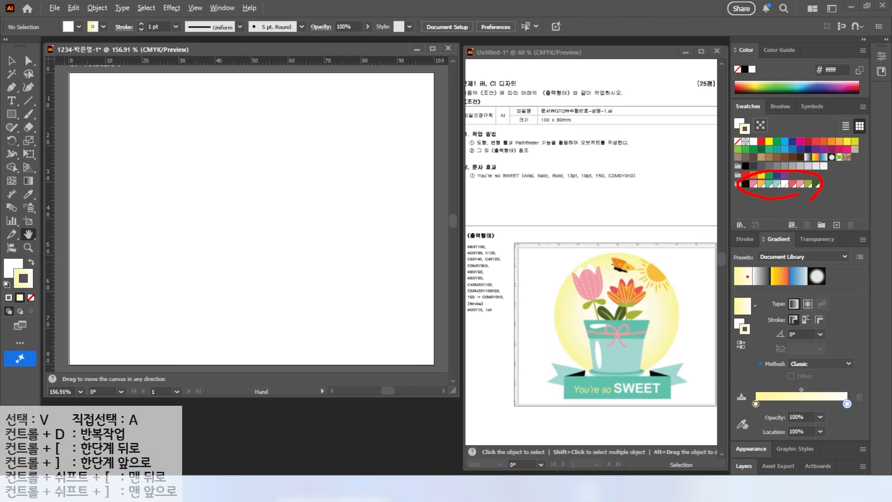
pyautogui.moveTo(743, 294); pyautogui.dragTo(839, 195)
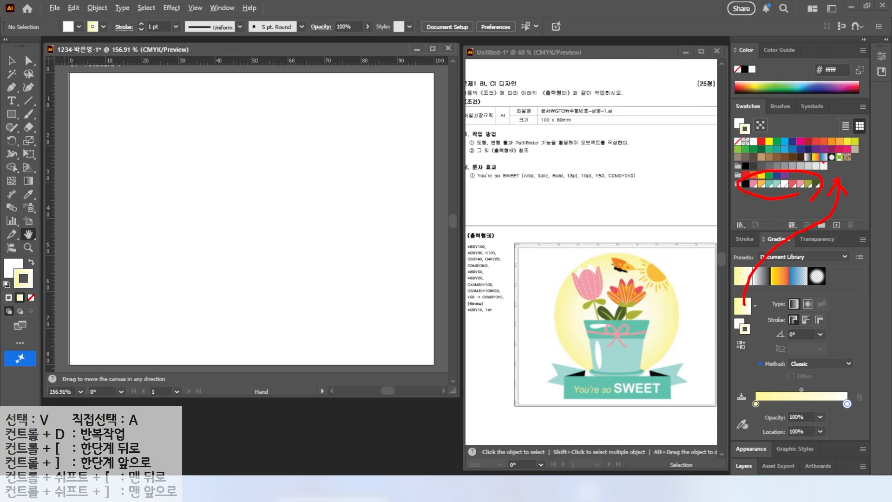
pyautogui.moveTo(795, 161); pyautogui.dragTo(866, 161)
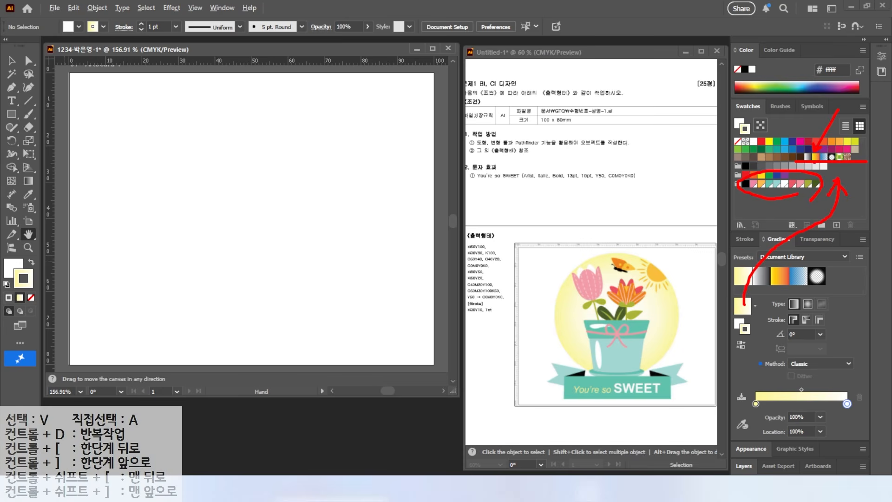
pyautogui.moveTo(740, 311)
pyautogui.mouseDown()
pyautogui.moveTo(808, 195)
pyautogui.moveTo(822, 188)
pyautogui.mouseUp()
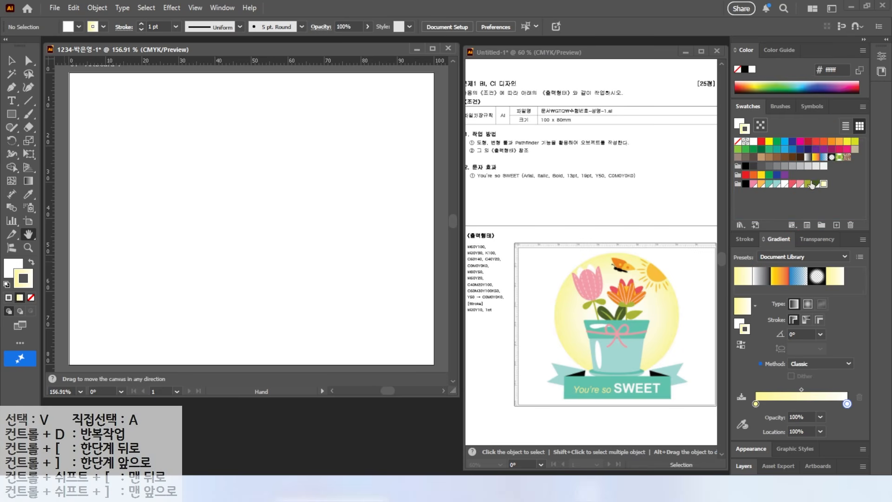
# Add a light pink swatch with C 0, M 30, Y 10, K 0 after the dark green one in the swatch group
pyautogui.click(816, 184)
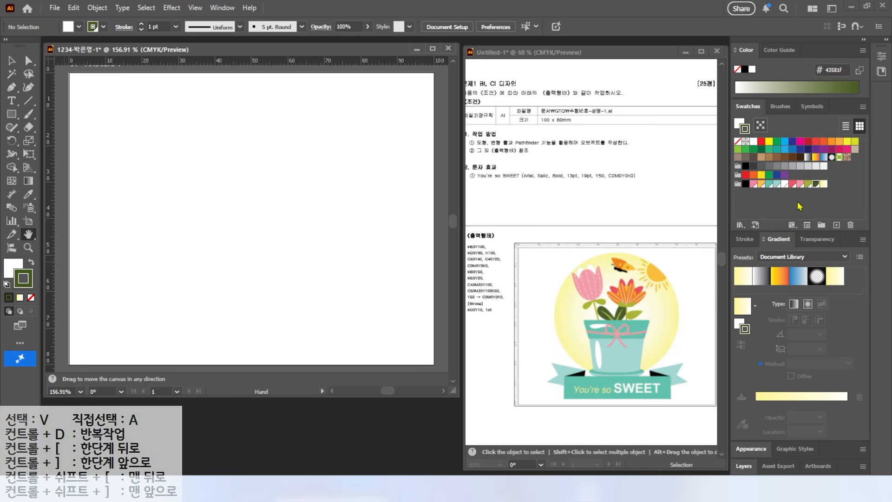
pyautogui.click(836, 225)
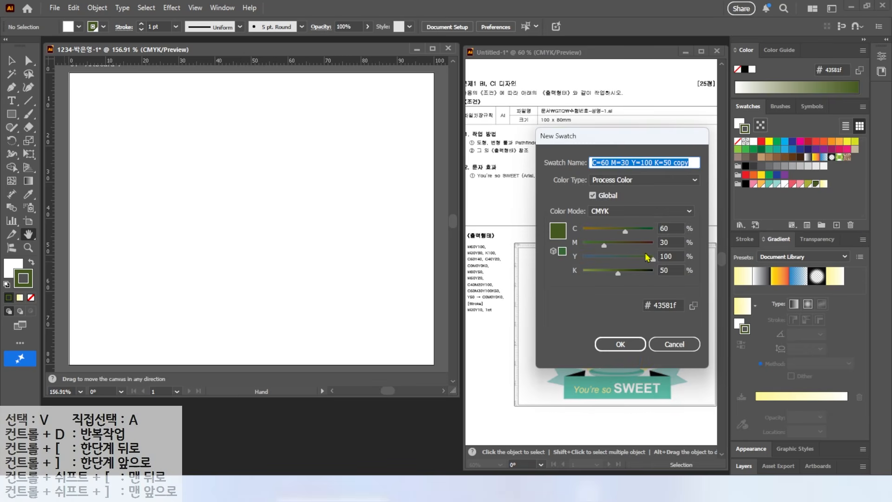
pyautogui.click(672, 230)
pyautogui.press('Tab')
pyautogui.write('30')
pyautogui.press('Tab')
pyautogui.write('10')
pyautogui.press('Tab')
pyautogui.write('0')
pyautogui.press('Tab')
pyautogui.write('0')
pyautogui.press('Return')
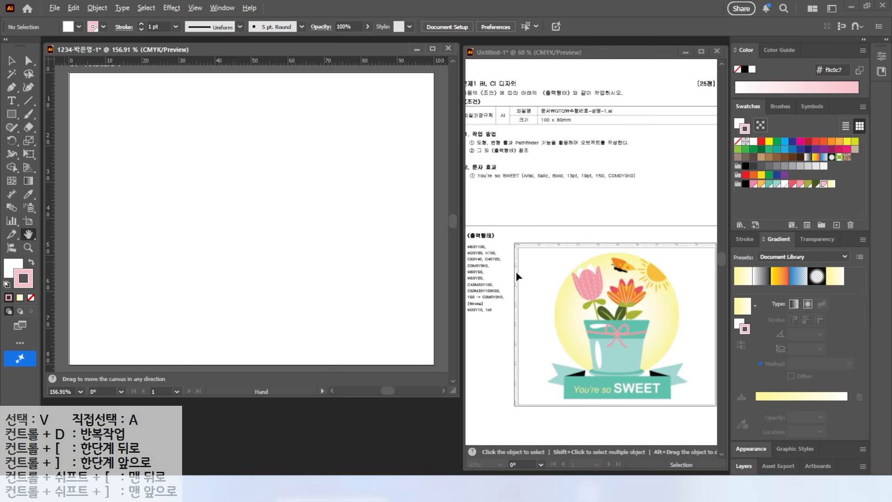
pyautogui.moveTo(551, 334); pyautogui.dragTo(549, 156)
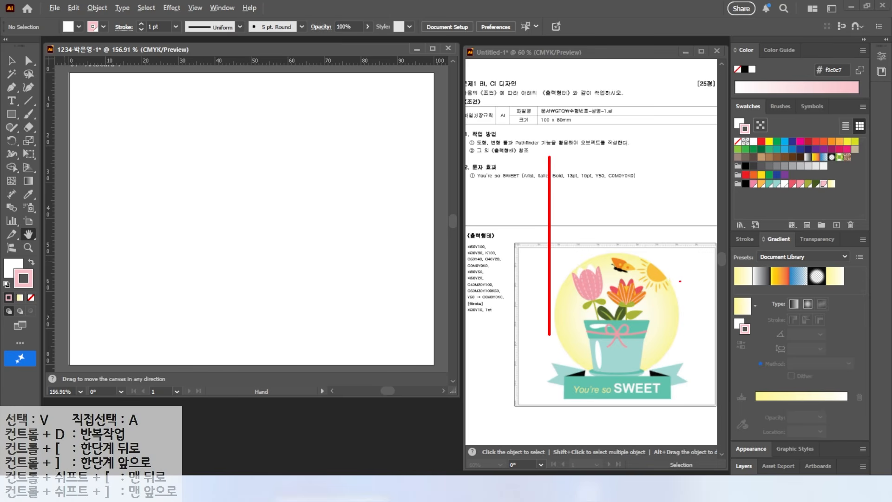
pyautogui.moveTo(682, 339); pyautogui.dragTo(682, 187)
pyautogui.press('Escape')
pyautogui.press('ctrl')
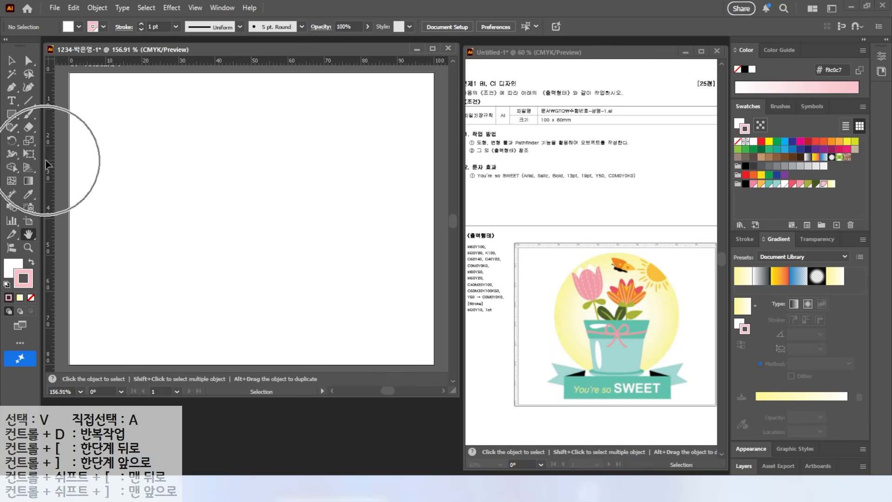
# Place vertical guides at about 20 mm and 80 mm and draw a circle about 60 mm wide between them
pyautogui.moveTo(48, 160); pyautogui.dragTo(141, 162)
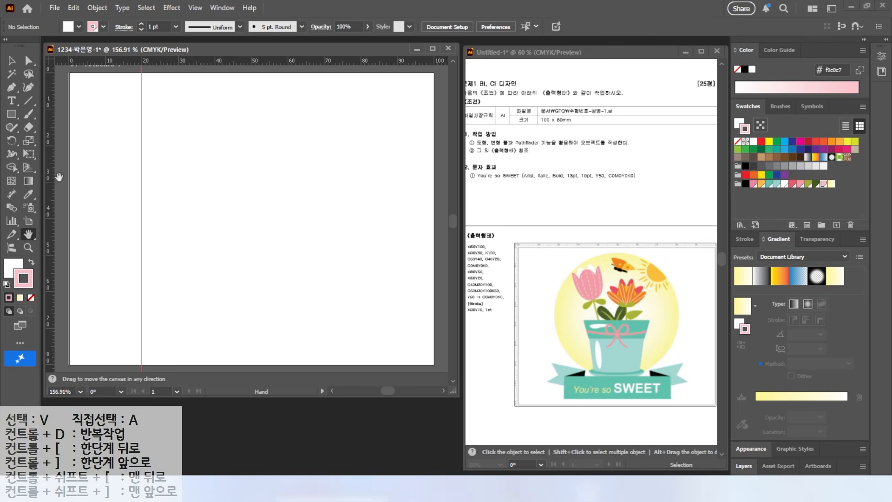
pyautogui.moveTo(49, 185); pyautogui.dragTo(359, 211)
pyautogui.moveTo(12, 114); pyautogui.dragTo(46, 139)
pyautogui.moveTo(141, 97); pyautogui.dragTo(330, 318)
pyautogui.press('v')
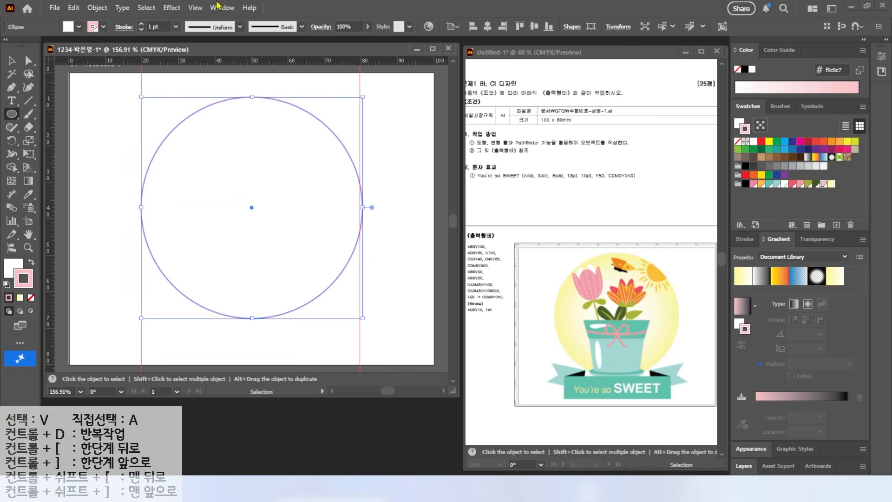
# Fill the circle with the yellow-to-white gradient swatch as a reversed radial gradient without stroke, and shift the circle slightly upward
pyautogui.click(31, 262)
pyautogui.click(31, 297)
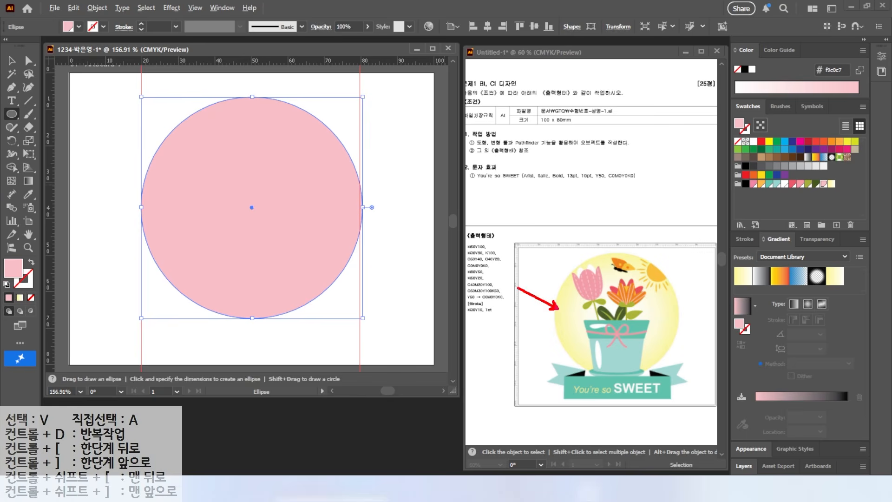
pyautogui.click(832, 184)
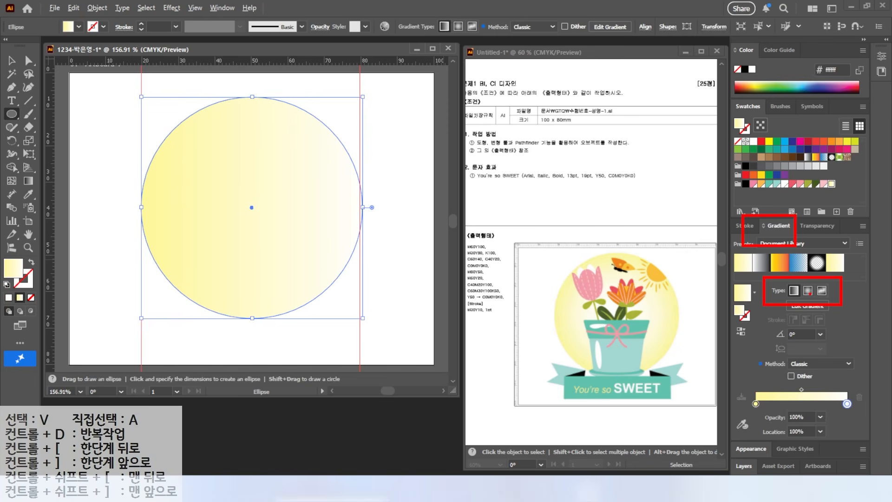
pyautogui.click(807, 291)
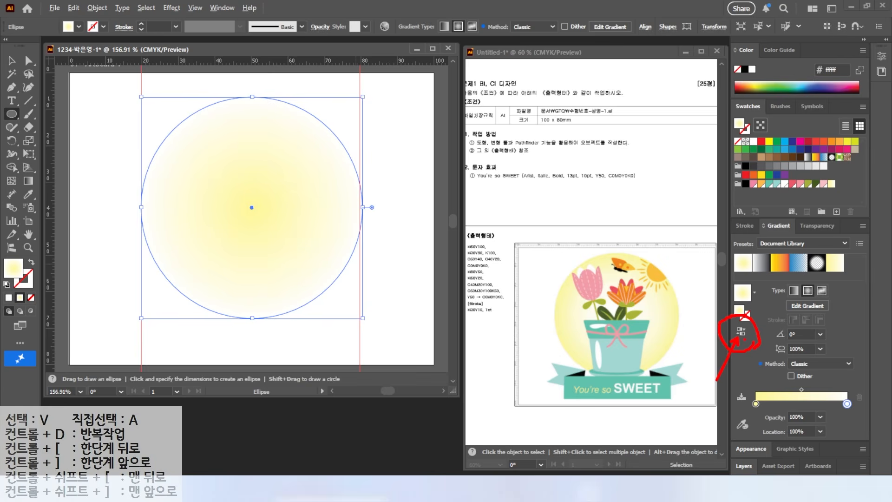
pyautogui.click(741, 331)
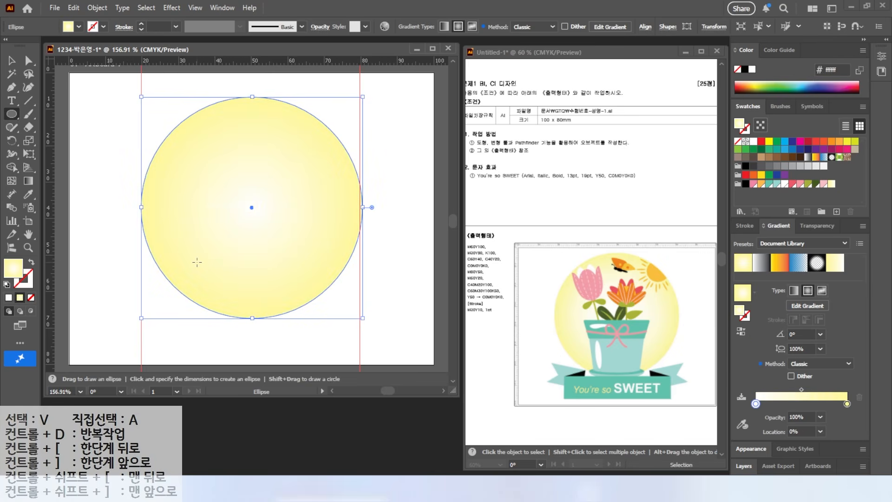
pyautogui.press('v')
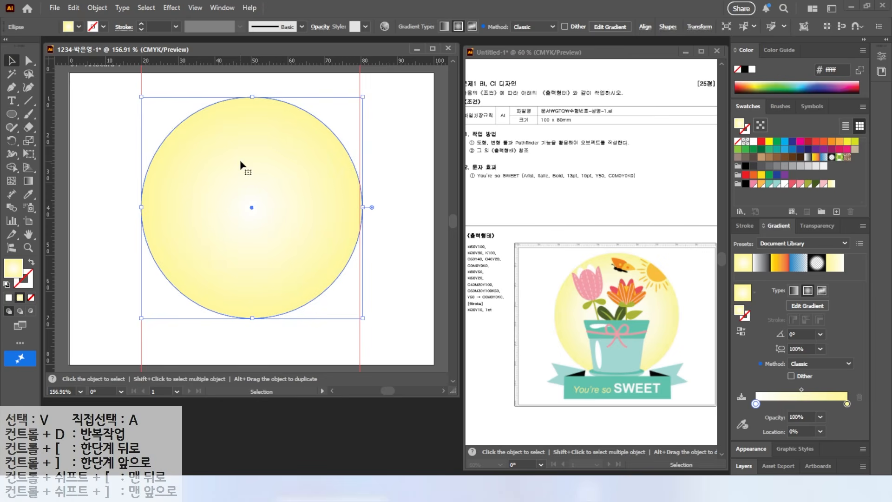
pyautogui.moveTo(243, 167); pyautogui.dragTo(243, 155)
# Draw a sun circle about 15 mm wide over the yellow circle's upper right edge and fill it with light orange
pyautogui.press('l')
pyautogui.moveTo(308, 99); pyautogui.dragTo(363, 153)
pyautogui.click(792, 183)
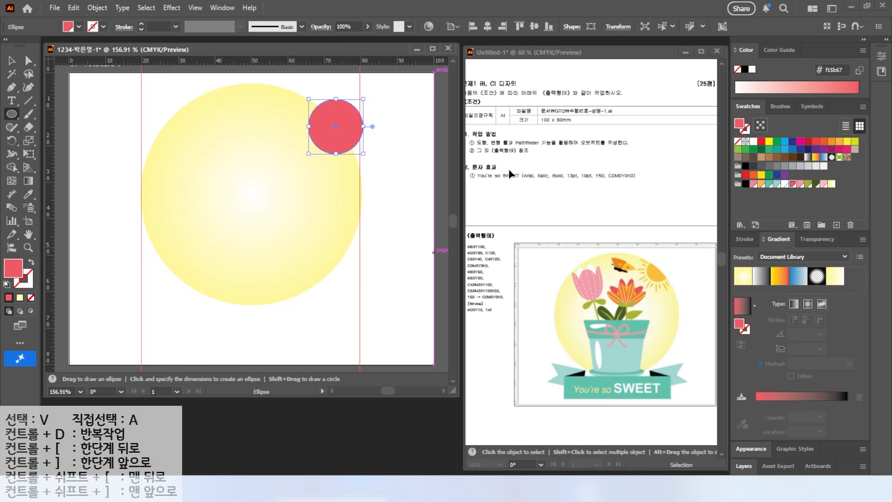
pyautogui.click(761, 183)
# Draw a long and a shorter slim light orange ellipse beside the sun circle as a pair of rays
pyautogui.scroll(2, 365, 156)
pyautogui.scroll(5, 222, 150)
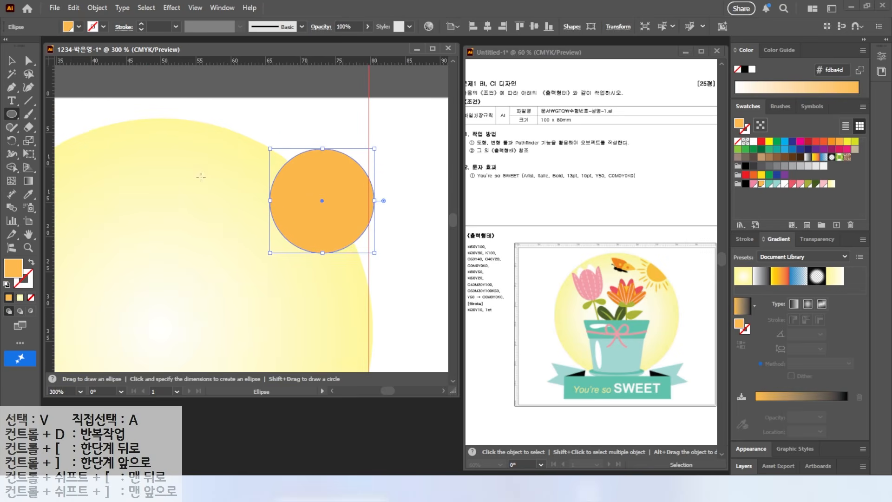
pyautogui.moveTo(190, 154); pyautogui.dragTo(255, 224)
pyautogui.press('v')
pyautogui.moveTo(206, 230); pyautogui.dragTo(268, 275)
pyautogui.scroll(2, 249, 223)
pyautogui.keyDown('shift'); pyautogui.click(235, 193); pyautogui.keyUp('shift')
# Duplicate and rotate the ray pair repeatedly around the sun's left and lower side
pyautogui.moveTo(298, 254); pyautogui.dragTo(274, 273)
pyautogui.moveTo(312, 234); pyautogui.dragTo(285, 220)
pyautogui.moveTo(272, 261); pyautogui.dragTo(320, 245)
pyautogui.moveTo(312, 283); pyautogui.dragTo(280, 209)
pyautogui.scroll(-1, 361, 284)
pyautogui.moveTo(277, 174); pyautogui.dragTo(263, 129)
pyautogui.moveTo(272, 163); pyautogui.dragTo(333, 236)
pyautogui.moveTo(361, 260); pyautogui.dragTo(392, 277)
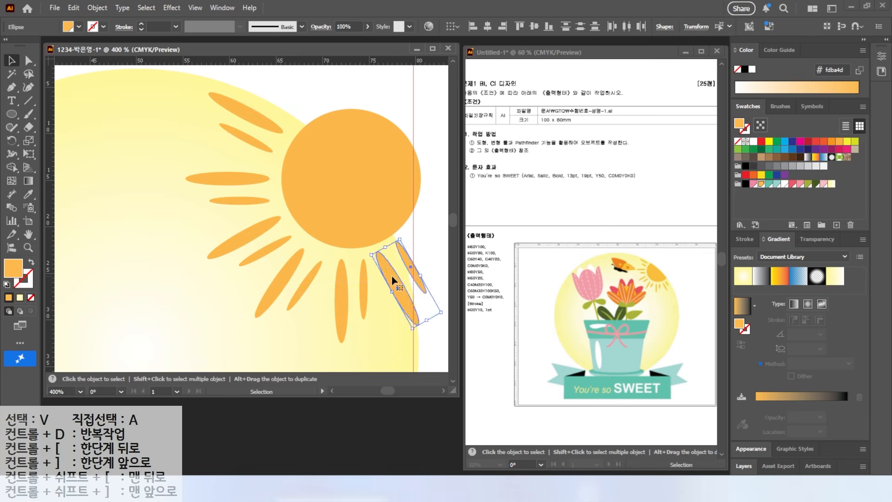
# Adjust the last rays and scale the sun with its rays down to a circle about 13 mm wide
pyautogui.scroll(-2, 392, 276)
pyautogui.moveTo(375, 225); pyautogui.dragTo(406, 298)
pyautogui.keyDown('shift'); pyautogui.click(371, 320); pyautogui.keyUp('shift')
pyautogui.moveTo(411, 181); pyautogui.dragTo(393, 201)
pyautogui.moveTo(364, 236); pyautogui.dragTo(364, 217)
pyautogui.scroll(-1, 306, 273)
pyautogui.moveTo(307, 274); pyautogui.dragTo(308, 187)
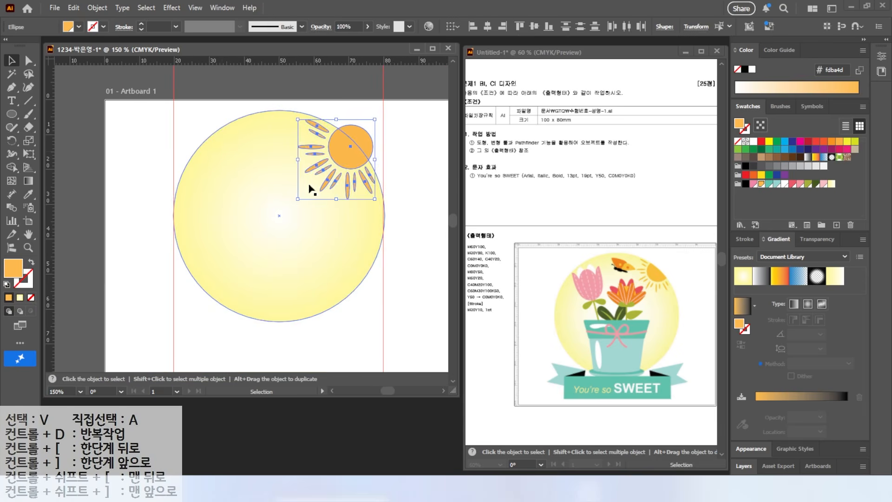
pyautogui.click(149, 181)
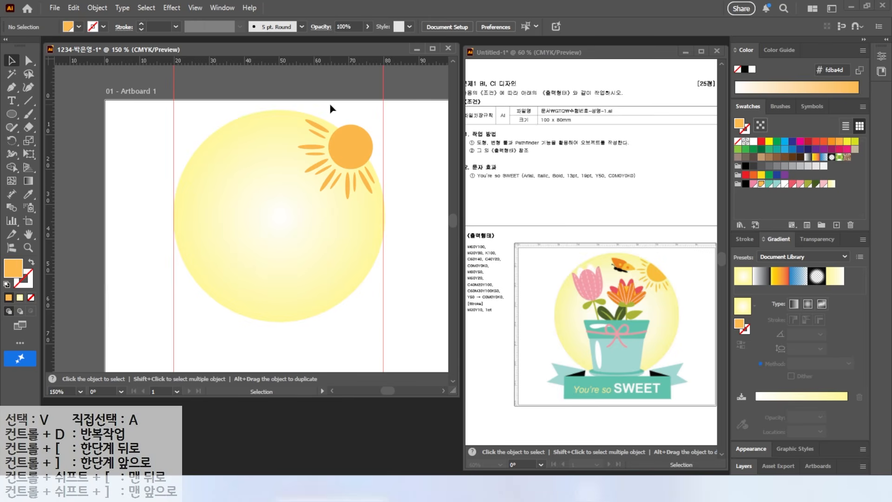
# Divide the overlapping sun circle and large yellow circle with Pathfinder
pyautogui.moveTo(341, 132); pyautogui.dragTo(340, 140)
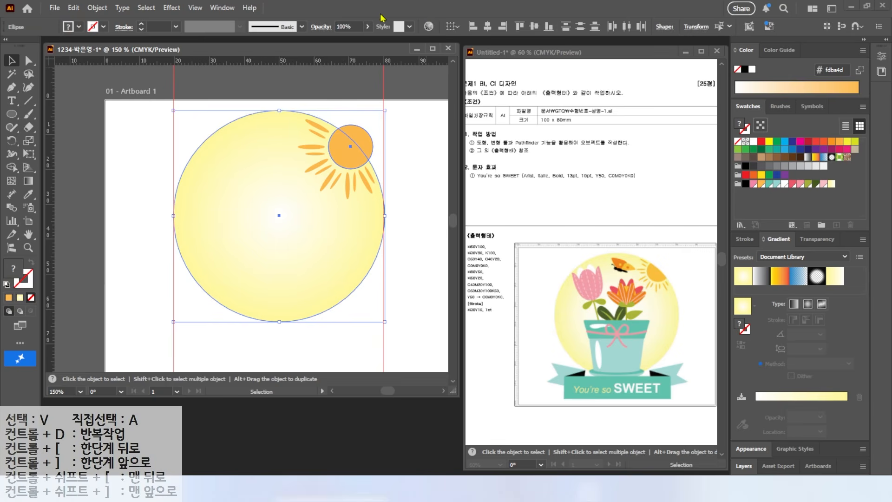
pyautogui.click(222, 8)
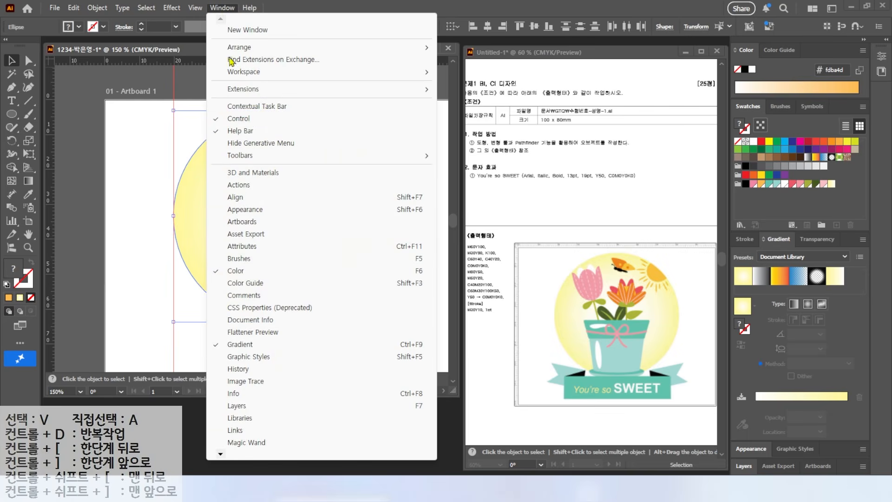
pyautogui.moveTo(221, 455)
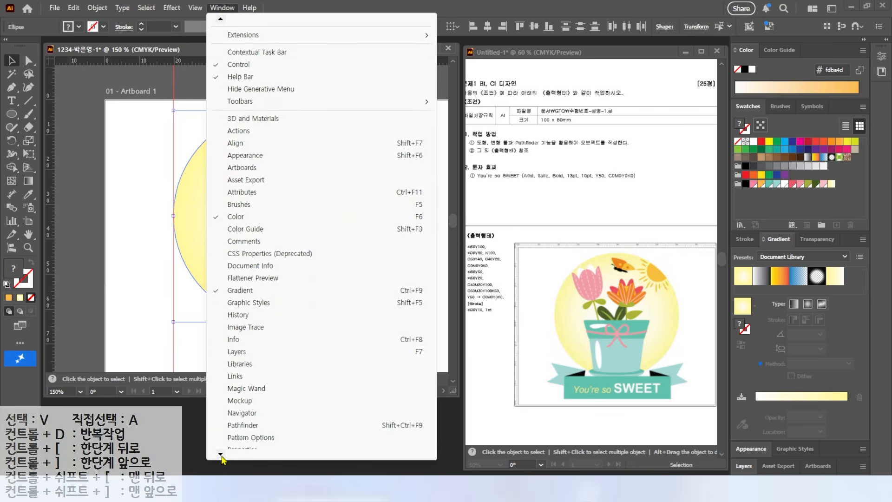
pyautogui.click(243, 366)
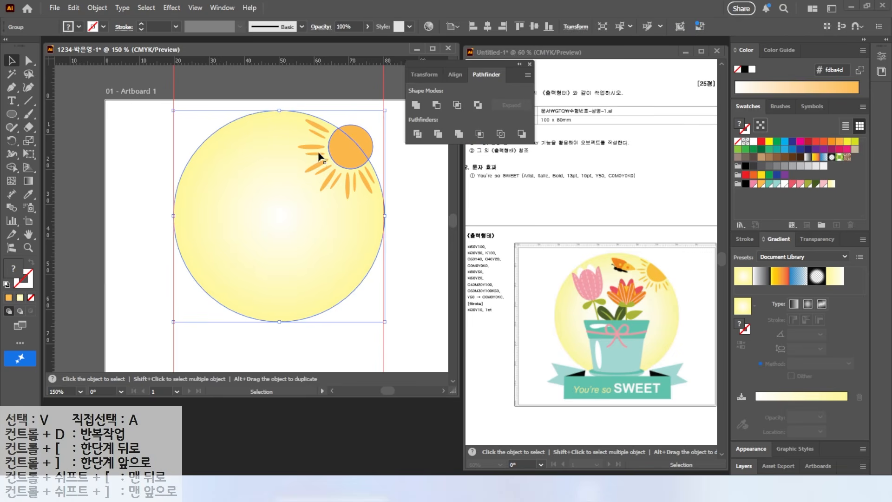
# Delete the sun segment lying outside the yellow circle and move the Pathfinder panel clear of the artwork
pyautogui.click(28, 65)
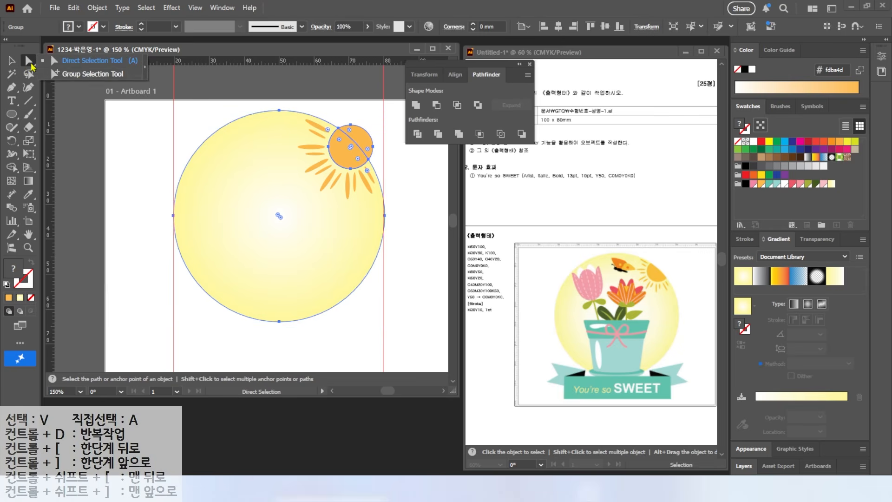
pyautogui.click(349, 122)
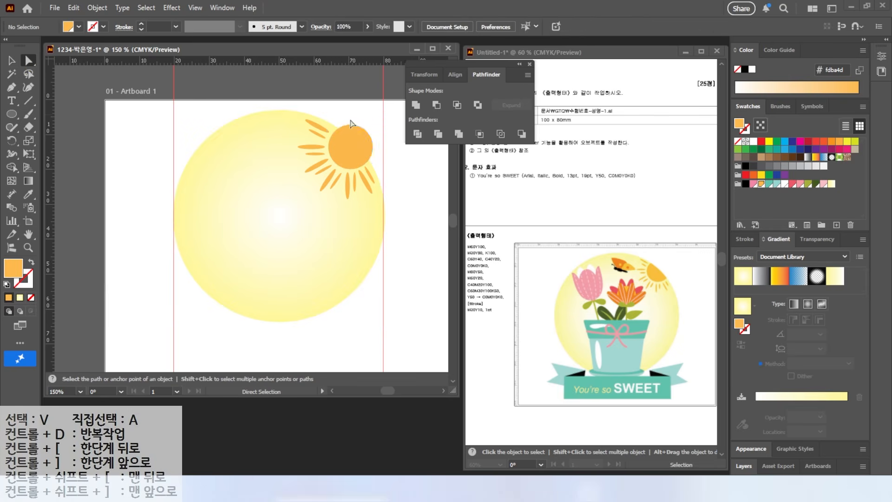
pyautogui.hotkey('ctrl', 'shift', '[')
pyautogui.click(377, 129)
pyautogui.moveTo(478, 63); pyautogui.dragTo(393, 394)
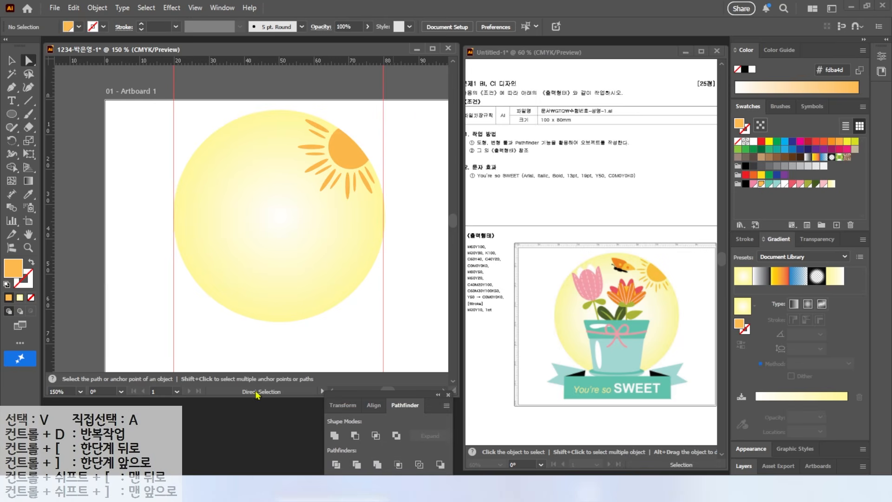
# Select the yellow circle together with the sun and its rays and lock the selection
pyautogui.press('h')
pyautogui.hotkey('ctrl', '0')
pyautogui.press('a')
pyautogui.press('v')
pyautogui.moveTo(163, 81); pyautogui.dragTo(348, 240)
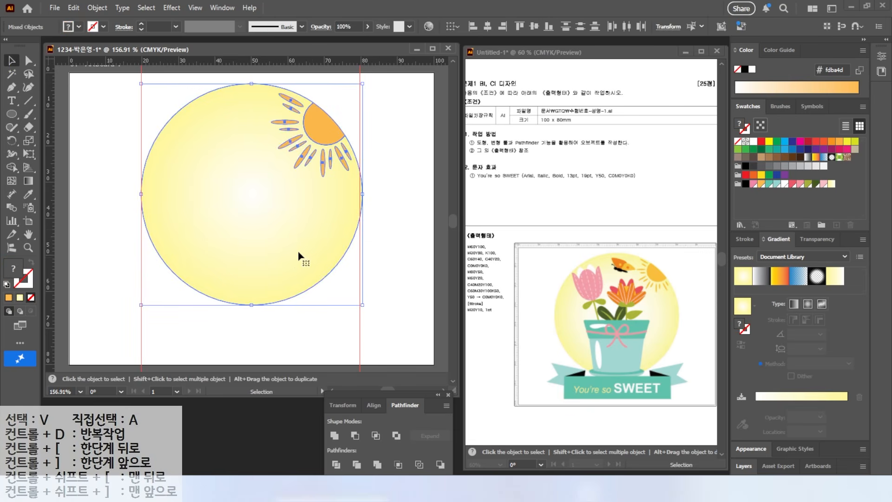
pyautogui.click(98, 8)
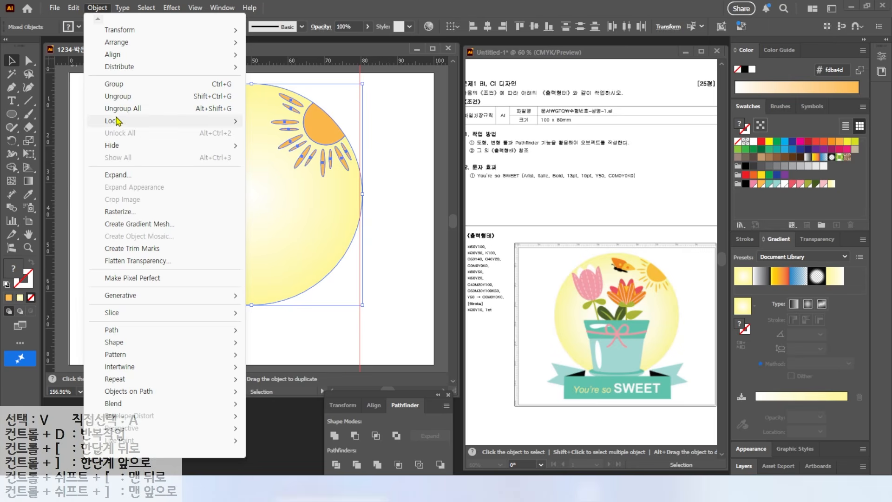
pyautogui.moveTo(118, 121)
pyautogui.click(275, 122)
# Build the butterfly's black body from an ellipse about 4.5 mm wide, a small round head and a narrower tail ellipse
pyautogui.scroll(3, 232, 133)
pyautogui.click(14, 115)
pyautogui.moveTo(248, 196); pyautogui.dragTo(290, 211)
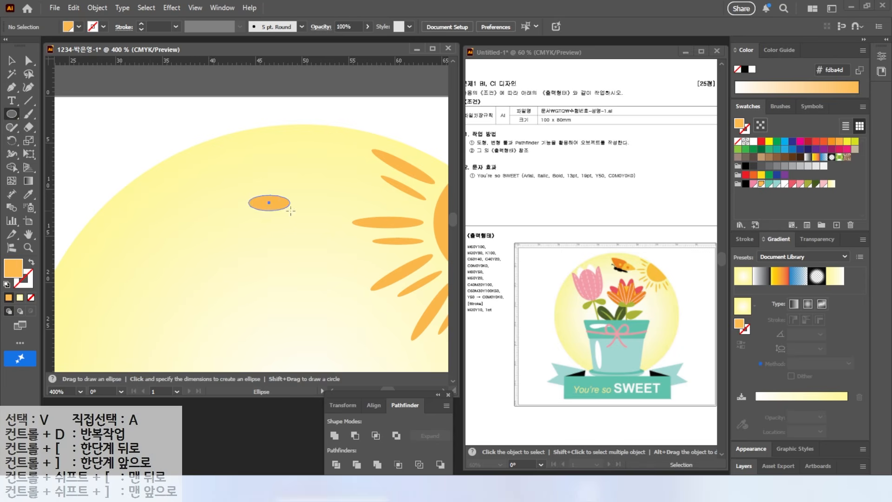
pyautogui.click(745, 184)
pyautogui.moveTo(219, 195)
pyautogui.mouseDown()
pyautogui.moveTo(236, 212)
pyautogui.moveTo(266, 200)
pyautogui.moveTo(313, 204)
pyautogui.moveTo(290, 204)
pyautogui.mouseUp()
pyautogui.press('v')
pyautogui.click(254, 111)
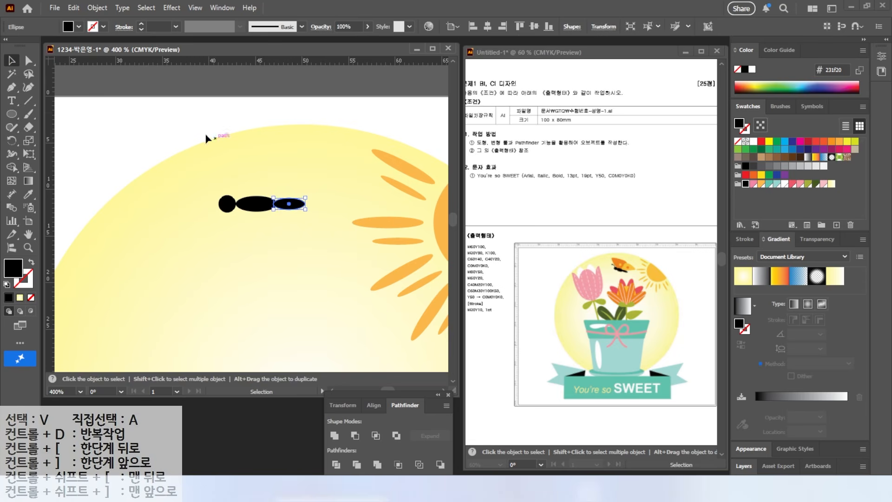
# Draw a curved front wing about 8 mm wide above the butterfly's body with the Pen tool and fill it with orange
pyautogui.press('p')
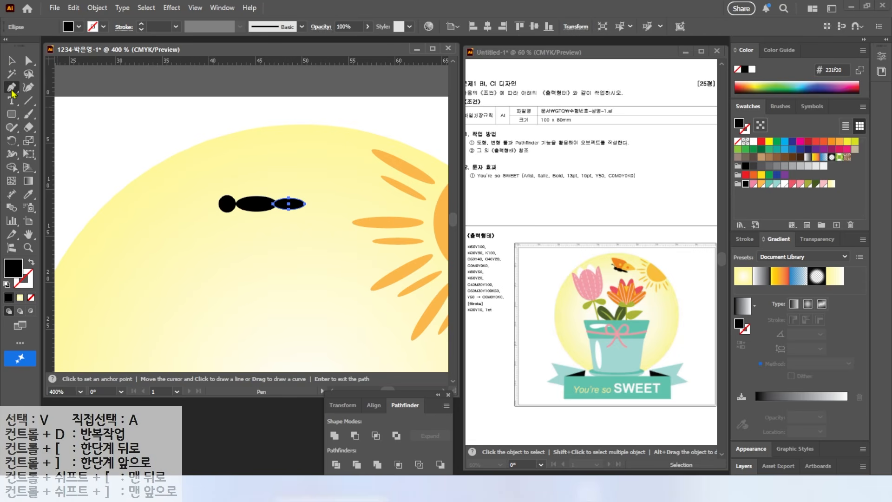
pyautogui.click(244, 201)
pyautogui.moveTo(215, 165); pyautogui.dragTo(217, 154)
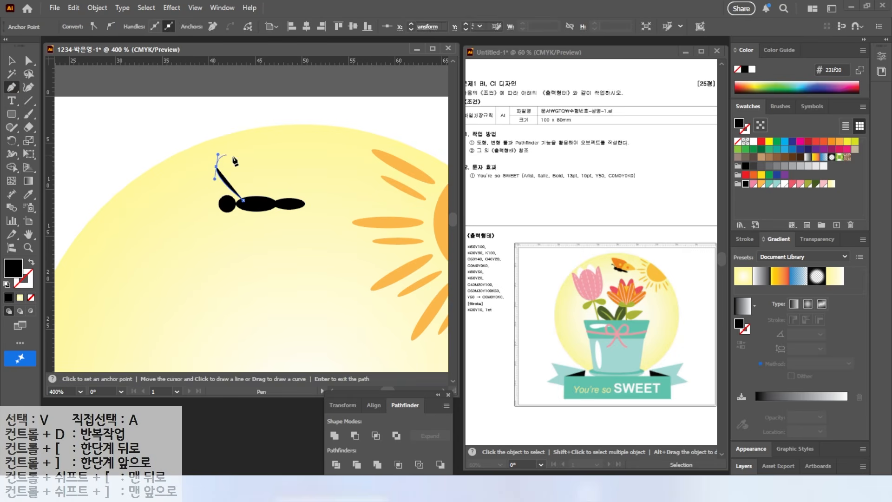
pyautogui.moveTo(289, 162); pyautogui.dragTo(292, 171)
pyautogui.click(266, 199)
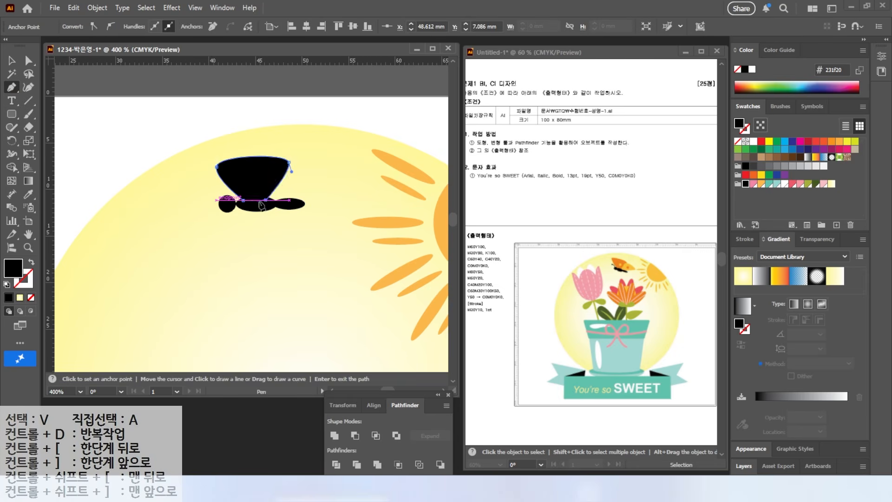
pyautogui.click(792, 183)
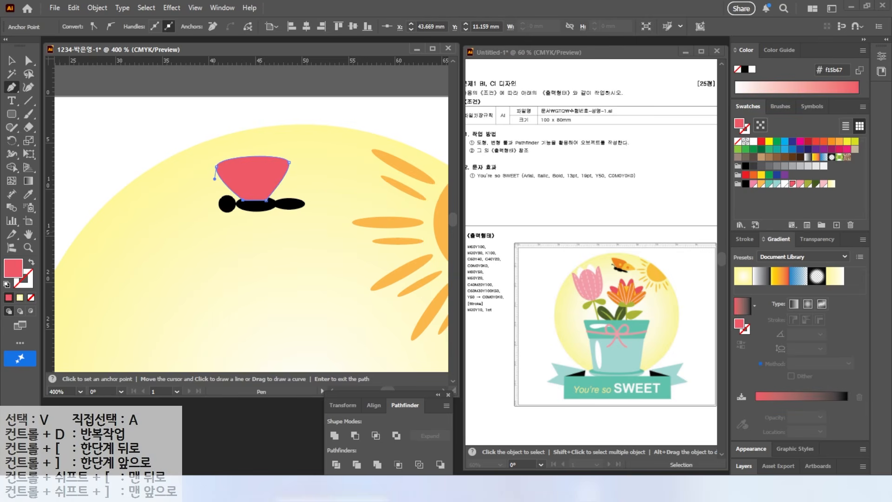
pyautogui.click(753, 184)
pyautogui.press('v')
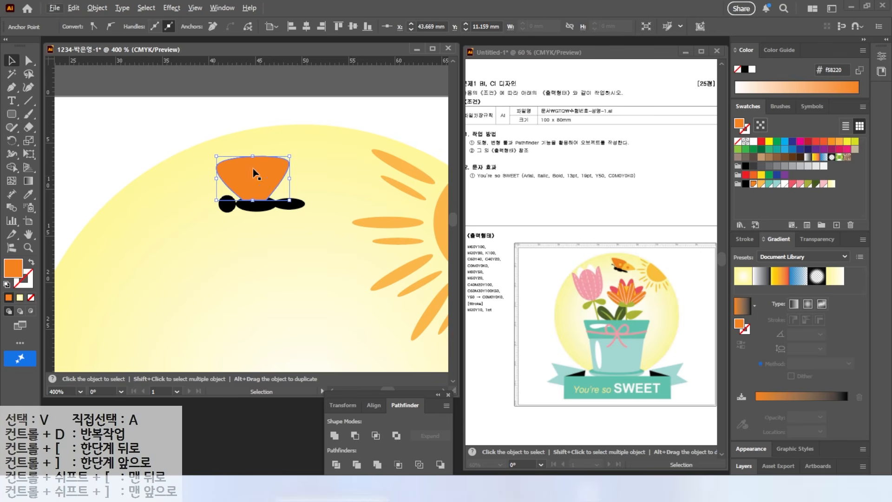
pyautogui.click(155, 103)
# Draw the smaller rear wing from the body's center with the Pen tool and fill it with light orange
pyautogui.press('p')
pyautogui.click(257, 203)
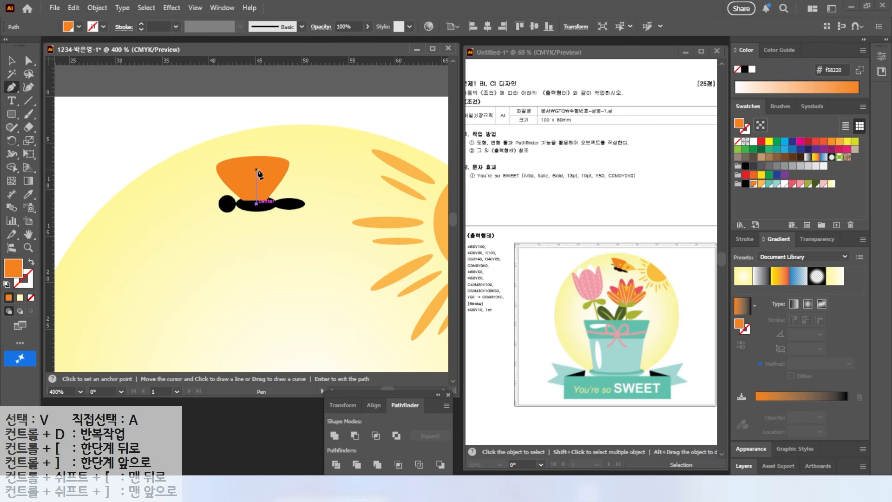
pyautogui.moveTo(266, 171); pyautogui.dragTo(304, 183)
pyautogui.click(257, 204)
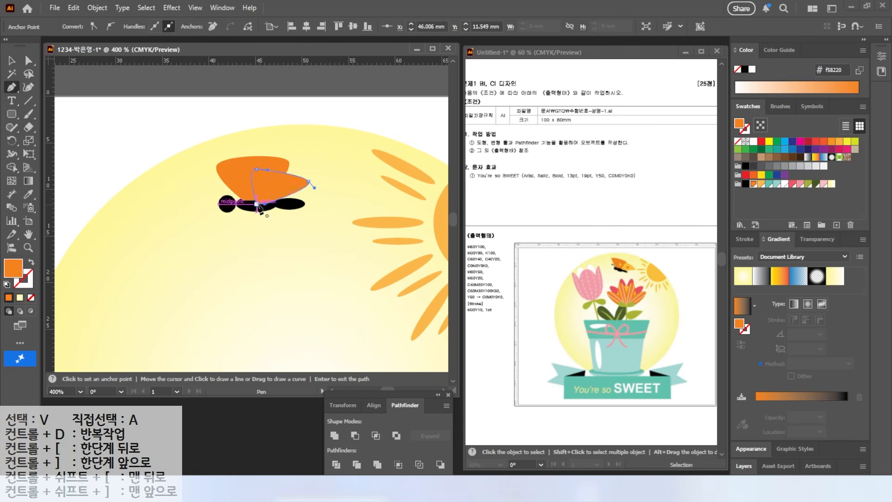
pyautogui.click(761, 185)
# Add a light orange spot about 1.4 mm wide to the front wing and an orange copy of it to the rear wing
pyautogui.moveTo(12, 115)
pyautogui.mouseDown()
pyautogui.moveTo(36, 121)
pyautogui.moveTo(51, 141)
pyautogui.mouseUp()
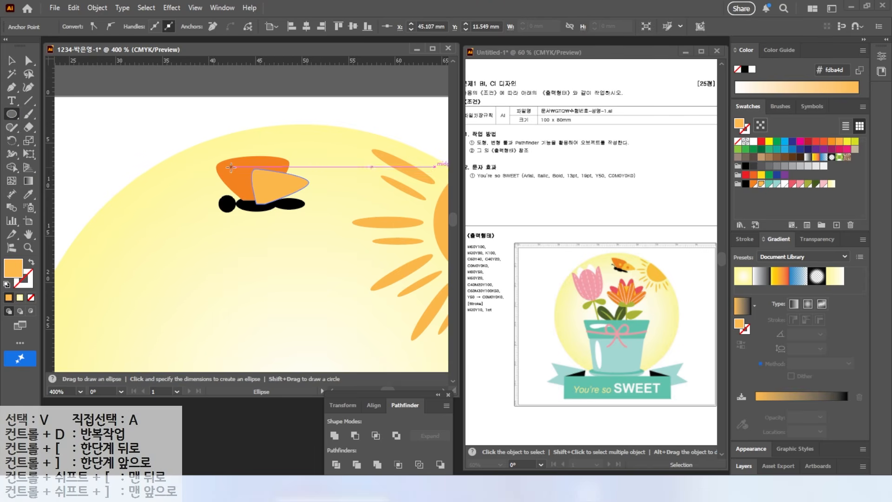
pyautogui.moveTo(232, 172); pyautogui.dragTo(245, 186)
pyautogui.scroll(3, 262, 170)
pyautogui.click(10, 63)
pyautogui.moveTo(196, 206); pyautogui.dragTo(283, 216)
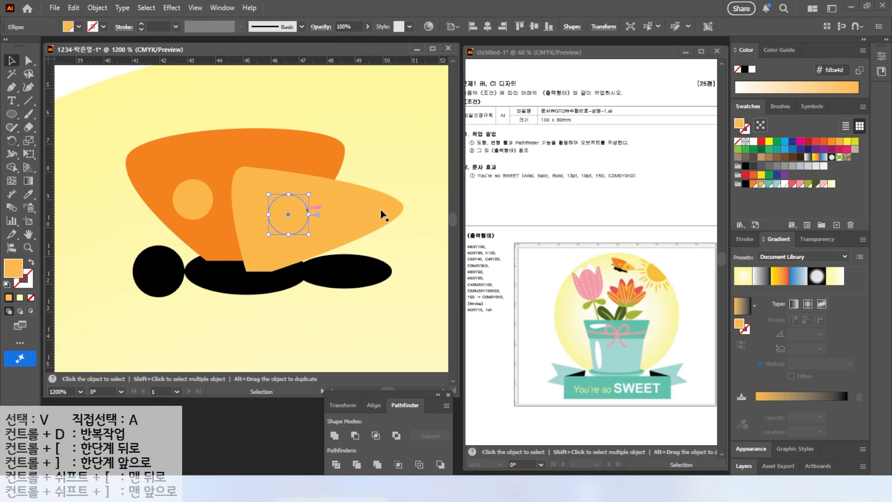
pyautogui.click(753, 185)
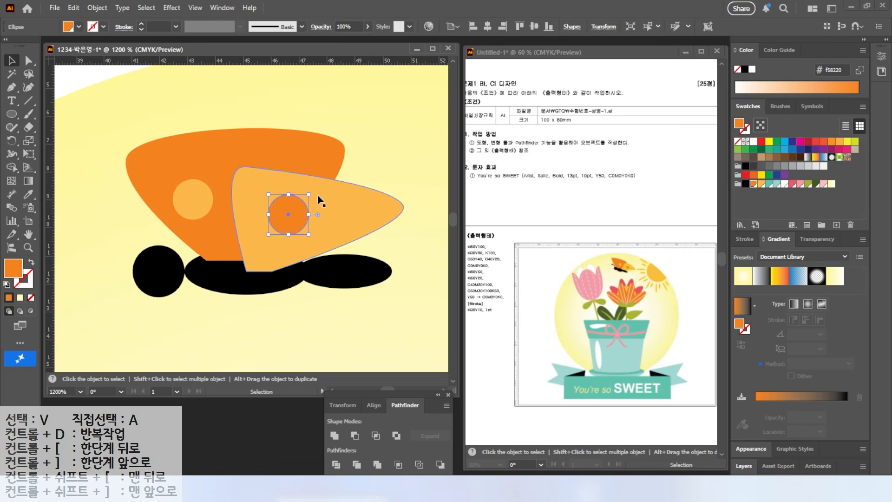
# Bring the three black ellipses of the butterfly's body to the front of the wings
pyautogui.click(173, 262)
pyautogui.keyDown('shift'); pyautogui.click(226, 286); pyautogui.keyUp('shift')
pyautogui.keyDown('shift'); pyautogui.click(348, 272); pyautogui.keyUp('shift')
pyautogui.rightClick(348, 271)
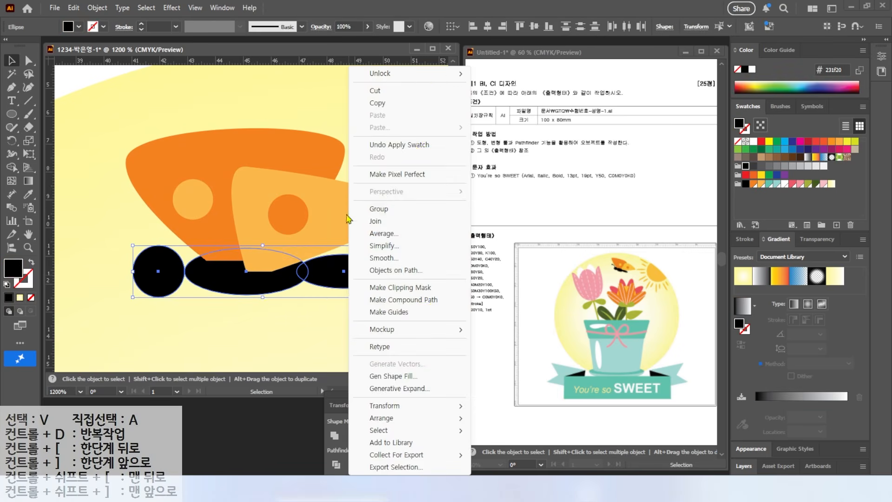
pyautogui.moveTo(391, 421)
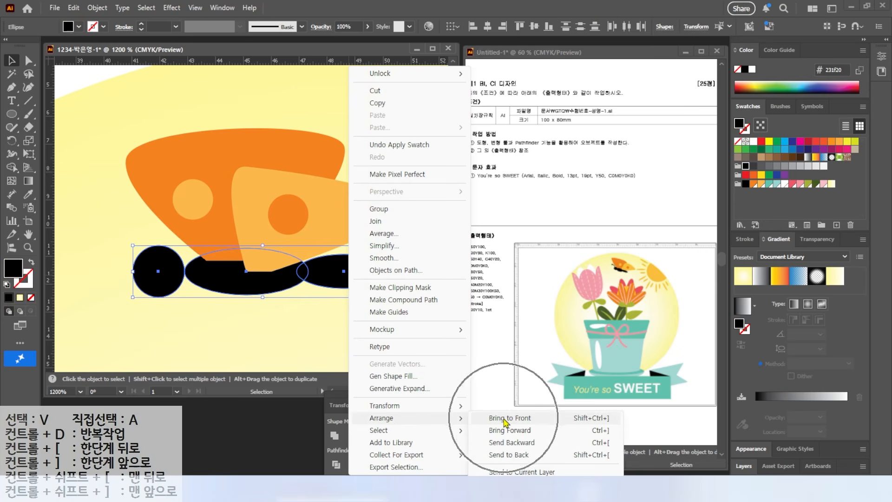
pyautogui.click(494, 419)
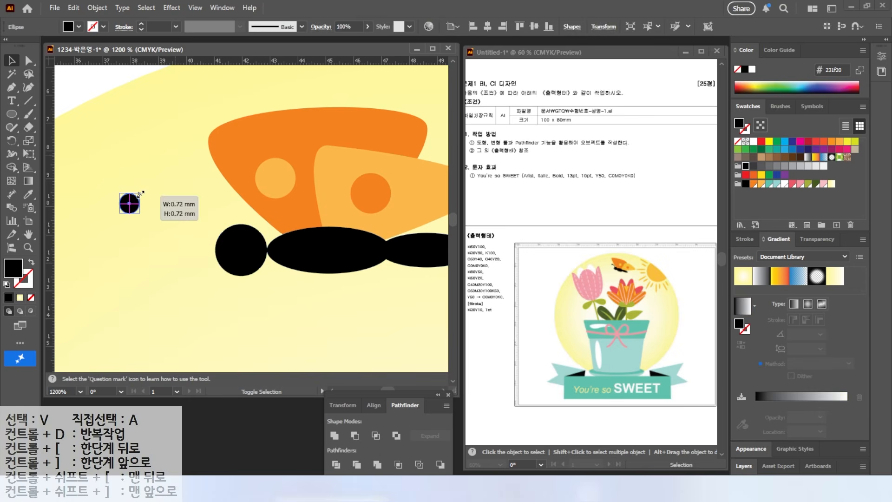
# Draw a black circle about 0.7 mm wide ahead of the butterfly's head and a curved Pencil line joining it to the head
pyautogui.click(127, 201)
pyautogui.moveTo(178, 213); pyautogui.dragTo(164, 205)
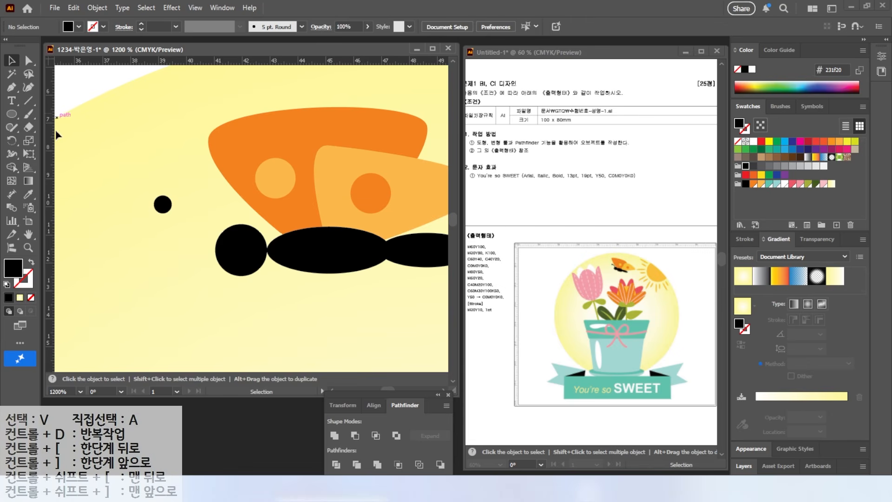
pyautogui.click(13, 132)
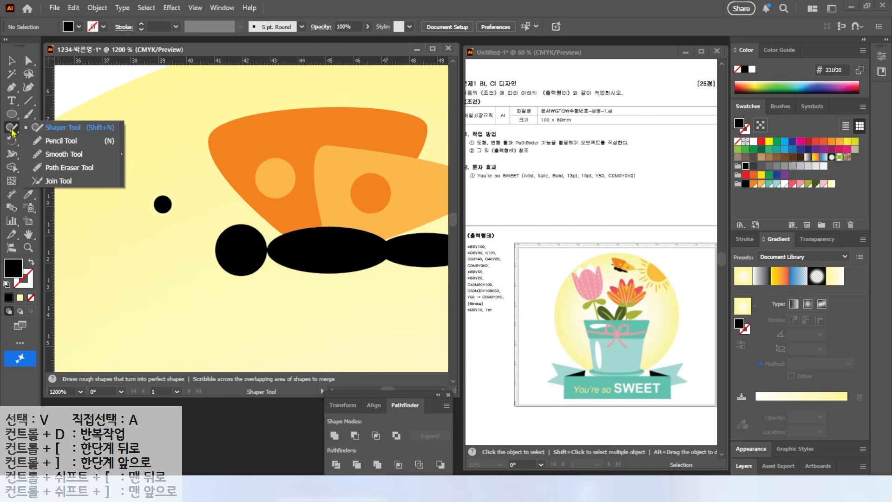
pyautogui.click(65, 141)
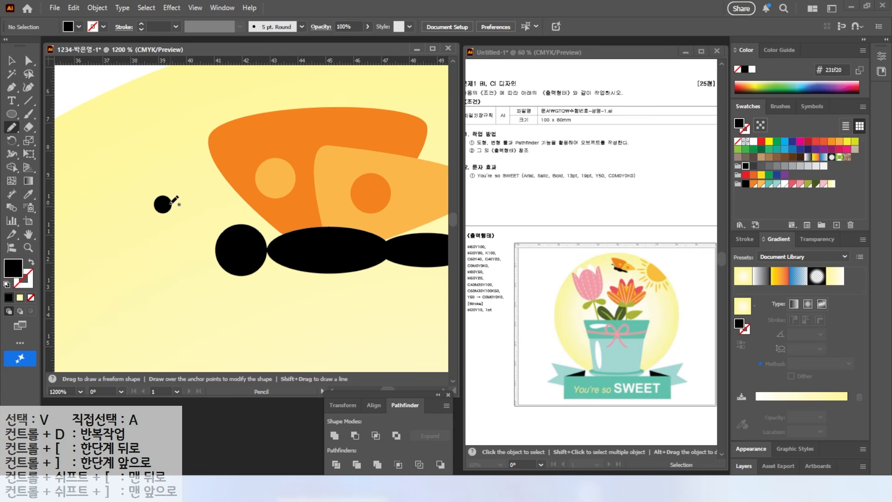
pyautogui.moveTo(223, 230); pyautogui.dragTo(223, 231)
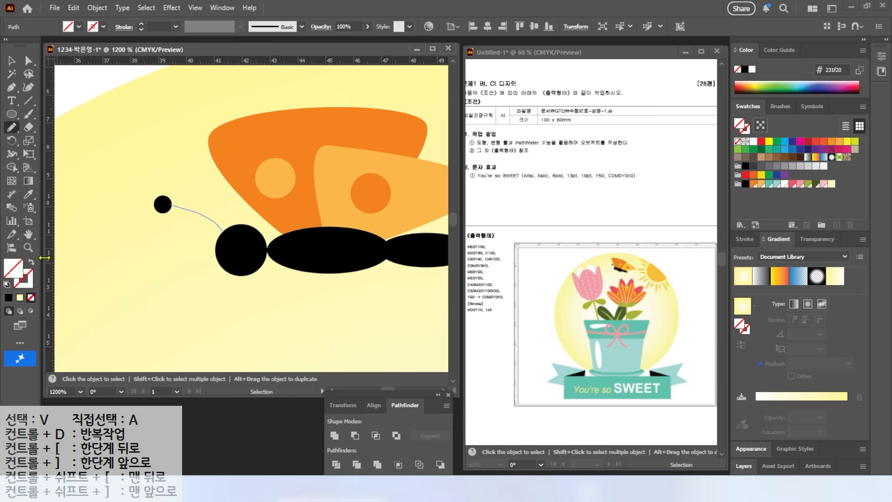
# Give the antenna line a black stroke and reduce its stroke weight
pyautogui.click(29, 282)
pyautogui.click(745, 184)
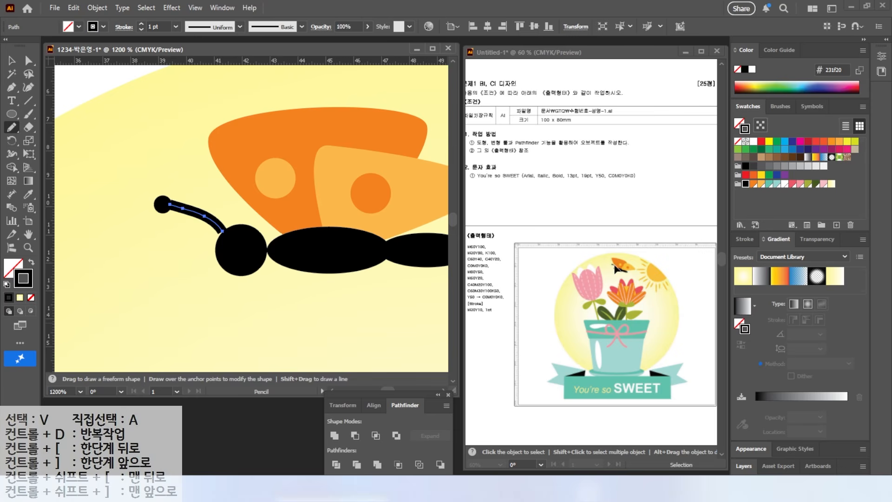
pyautogui.click(746, 240)
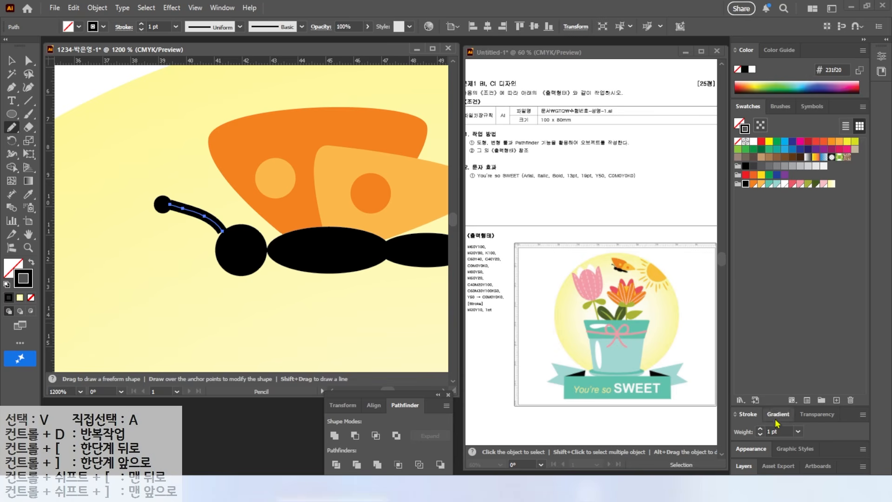
pyautogui.click(748, 414)
pyautogui.click(772, 274)
pyautogui.click(772, 274)
pyautogui.click(772, 274)
pyautogui.click(772, 269)
# Group all the butterfly's parts, tilt the group clockwise and place it near the top of the yellow circle beside the sun's rays
pyautogui.click(12, 60)
pyautogui.moveTo(181, 208); pyautogui.dragTo(320, 268)
pyautogui.scroll(-4, 258, 239)
pyautogui.rightClick(282, 220)
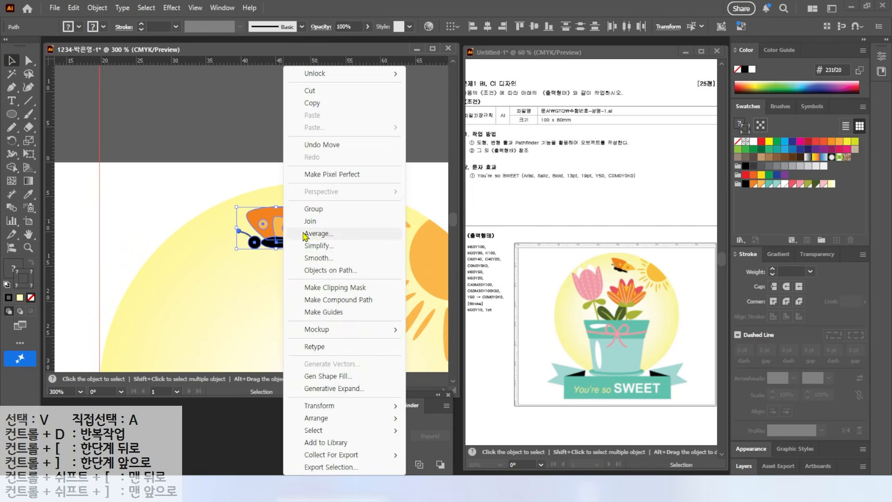
pyautogui.click(314, 209)
pyautogui.moveTo(268, 221); pyautogui.dragTo(285, 221)
pyautogui.moveTo(337, 205); pyautogui.dragTo(344, 224)
pyautogui.moveTo(294, 233); pyautogui.dragTo(303, 232)
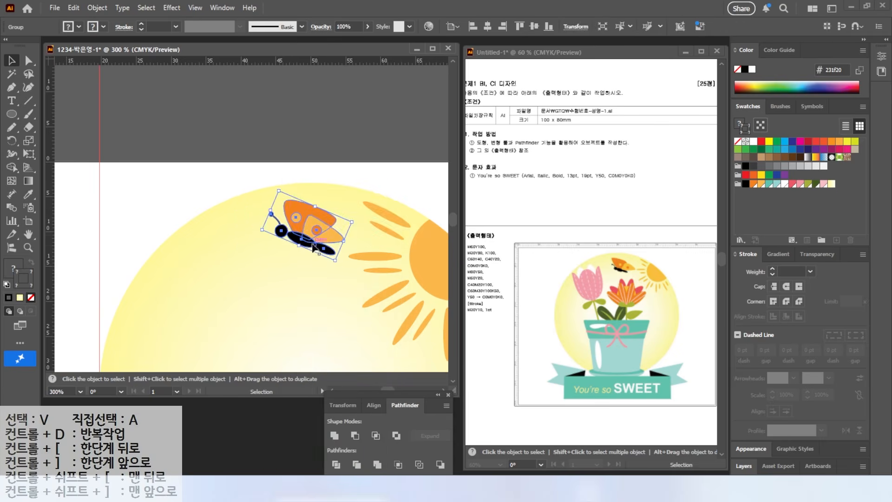
# Draw a pink ellipse about 10 mm wide and 15.5 mm tall below the butterfly as the tulip's center petal
pyautogui.hotkey('ctrl', '-')
pyautogui.moveTo(9, 111); pyautogui.dragTo(47, 140)
pyautogui.moveTo(186, 149); pyautogui.dragTo(232, 220)
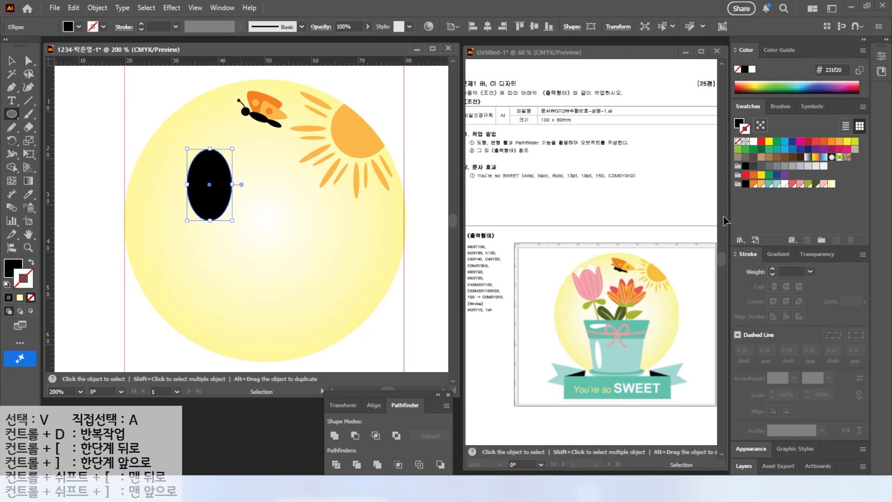
pyautogui.click(29, 297)
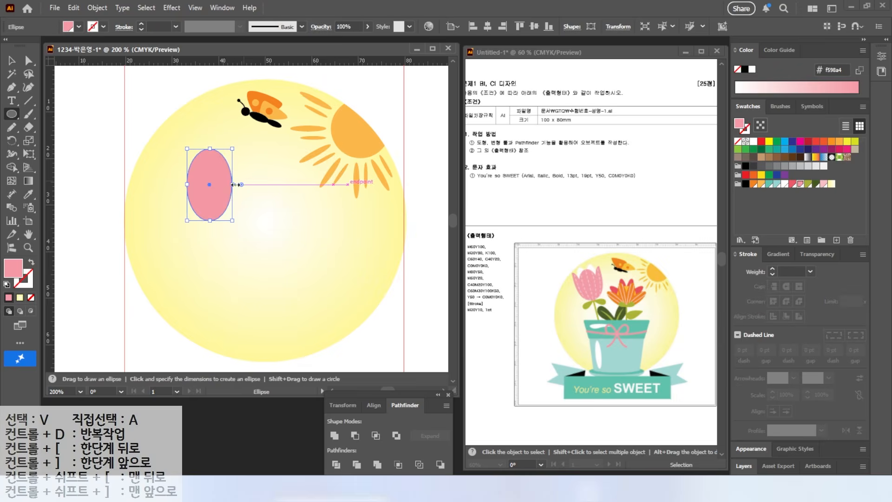
# Draw a closed pink side petal with a pointed tip over the ellipse's right half with the Pen tool, ending at the ellipse's base
pyautogui.scroll(2, 235, 183)
pyautogui.press('p')
pyautogui.click(201, 166)
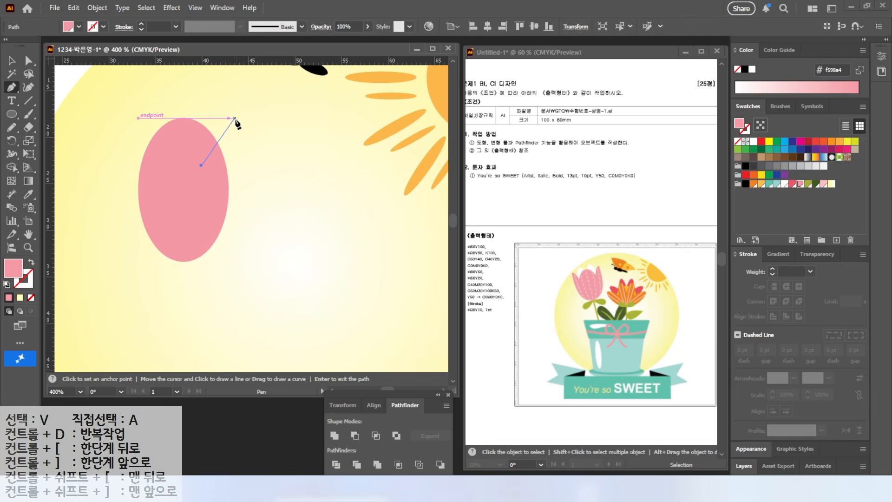
pyautogui.moveTo(236, 114); pyautogui.dragTo(171, 261)
pyautogui.click(201, 165)
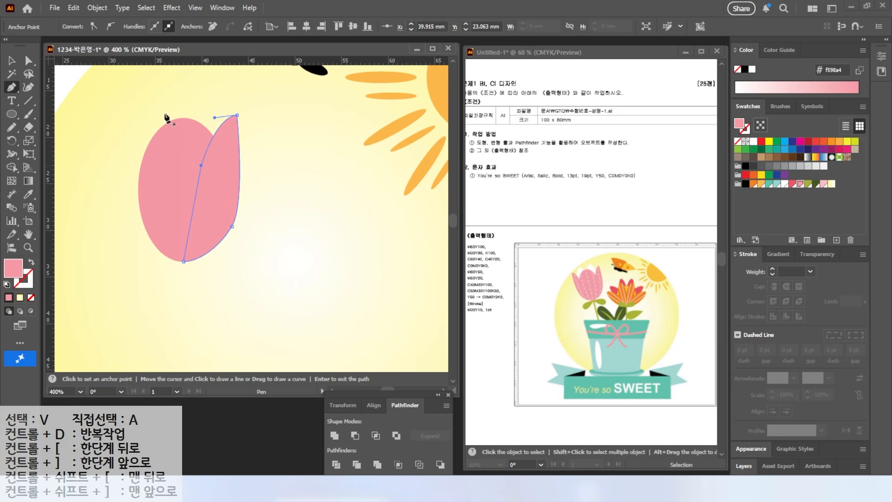
pyautogui.press('v')
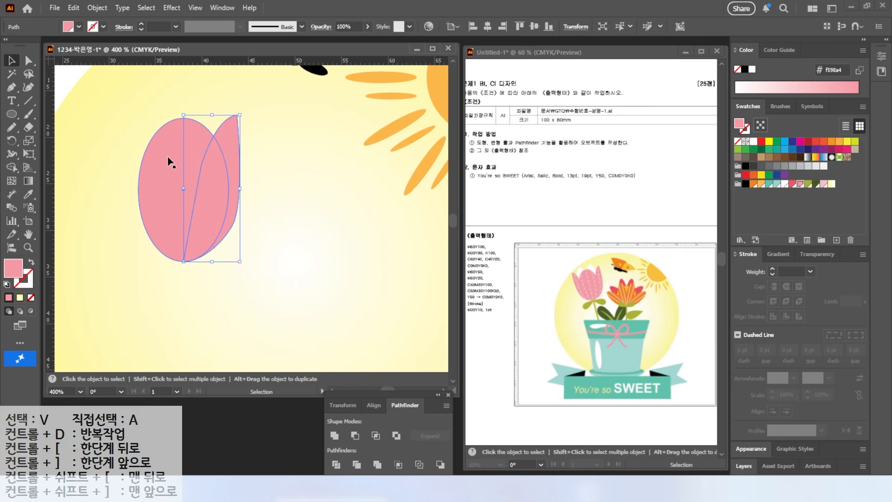
# Reflect a copy of the side petal across the vertical axis through the ellipse's top point
pyautogui.click(104, 137)
pyautogui.click(219, 164)
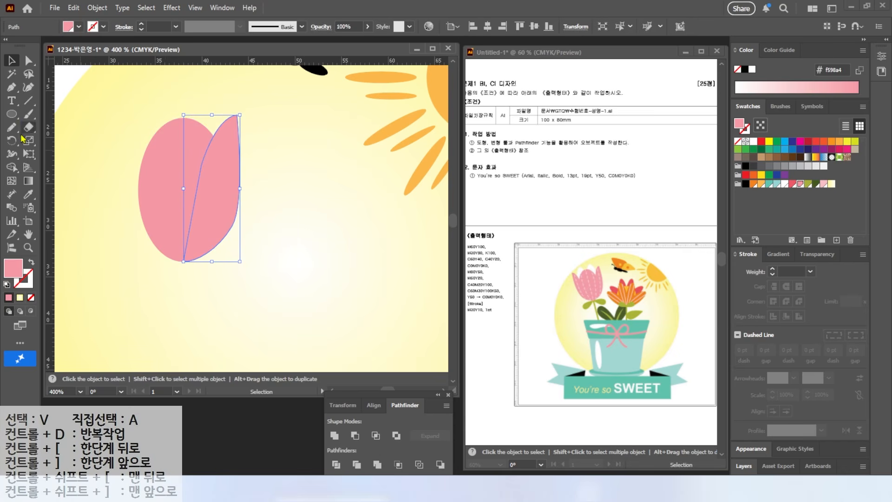
pyautogui.click(12, 141)
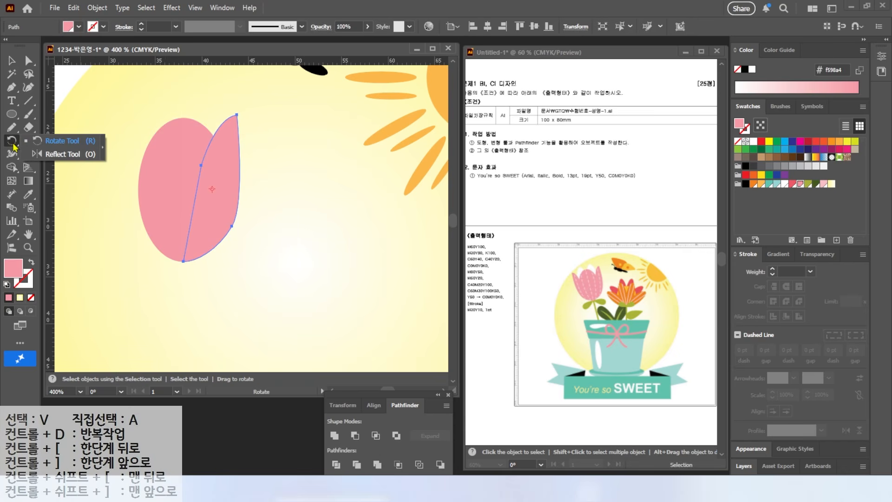
pyautogui.click(58, 154)
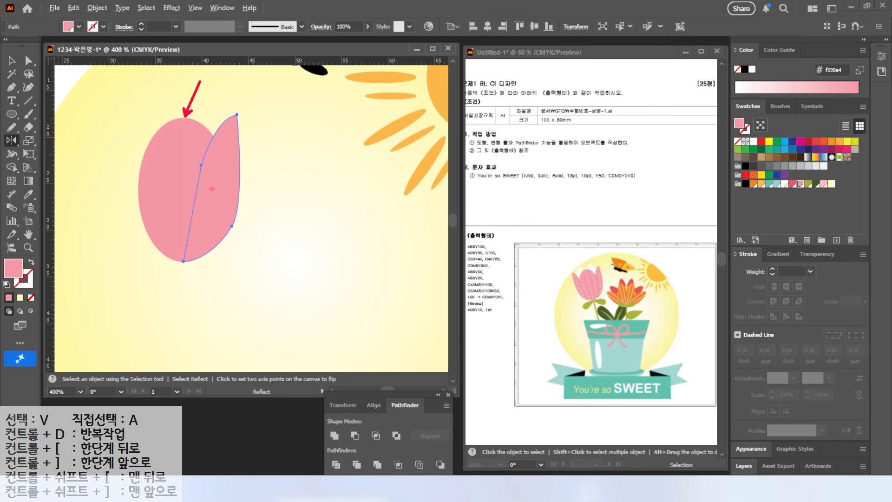
pyautogui.keyDown('alt'); pyautogui.click(183, 118); pyautogui.keyUp('alt')
pyautogui.click(582, 251)
pyautogui.click(582, 251)
pyautogui.click(582, 251)
pyautogui.click(582, 250)
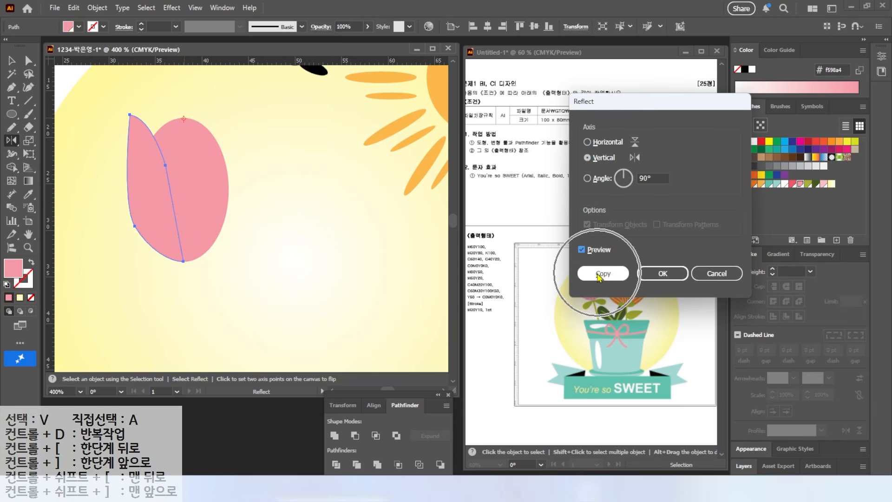
pyautogui.click(599, 273)
pyautogui.click(13, 63)
pyautogui.click(88, 83)
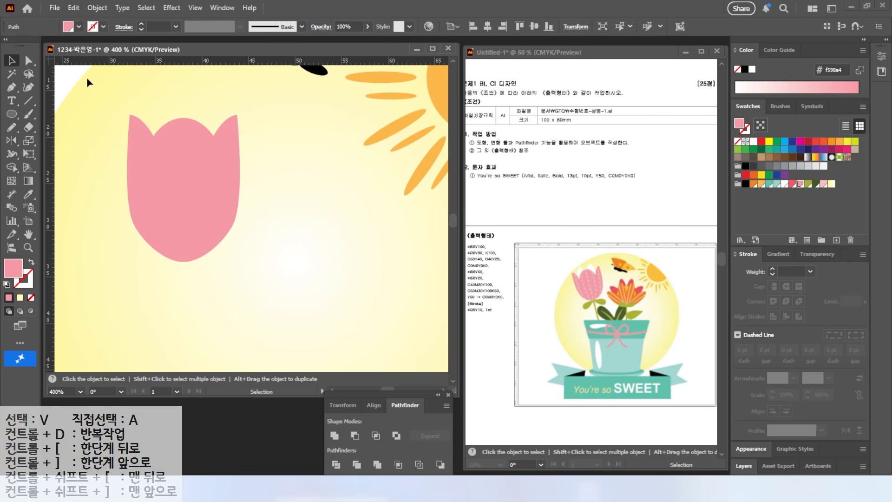
# Draw a white ellipse about 3 mm wide and 9 mm tall in the tulip's left notch and copy it to the right notch
pyautogui.click(12, 114)
pyautogui.moveTo(144, 95); pyautogui.dragTo(171, 177)
pyautogui.click(785, 183)
pyautogui.press('v')
pyautogui.moveTo(159, 141); pyautogui.dragTo(205, 141)
# Bring the three pink tulip petals to the front of the white ellipses
pyautogui.click(231, 213)
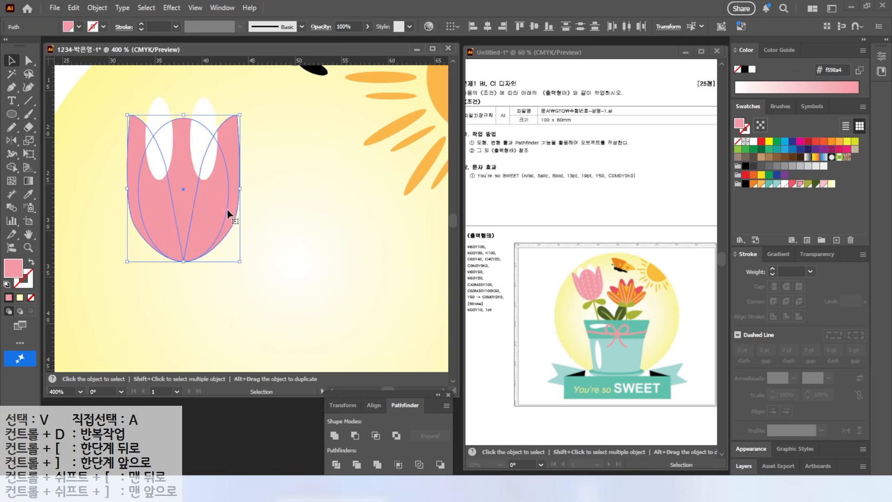
pyautogui.rightClick(188, 214)
pyautogui.moveTo(251, 417)
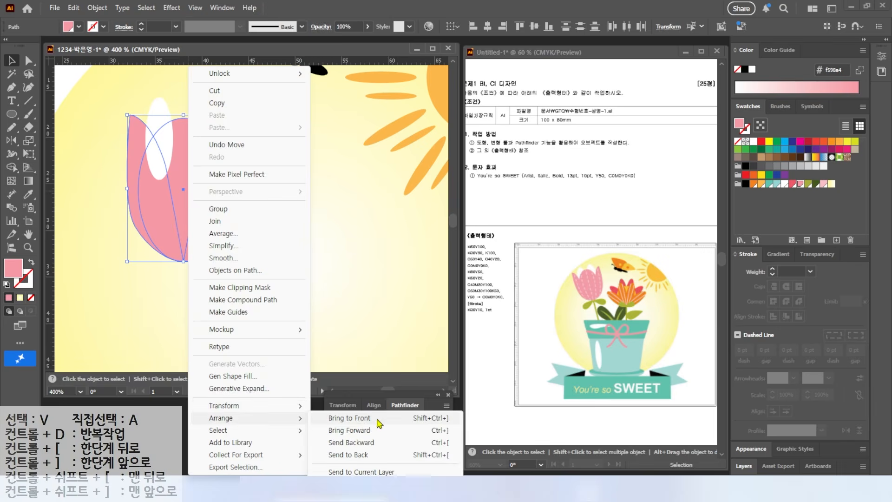
pyautogui.click(351, 420)
pyautogui.click(279, 205)
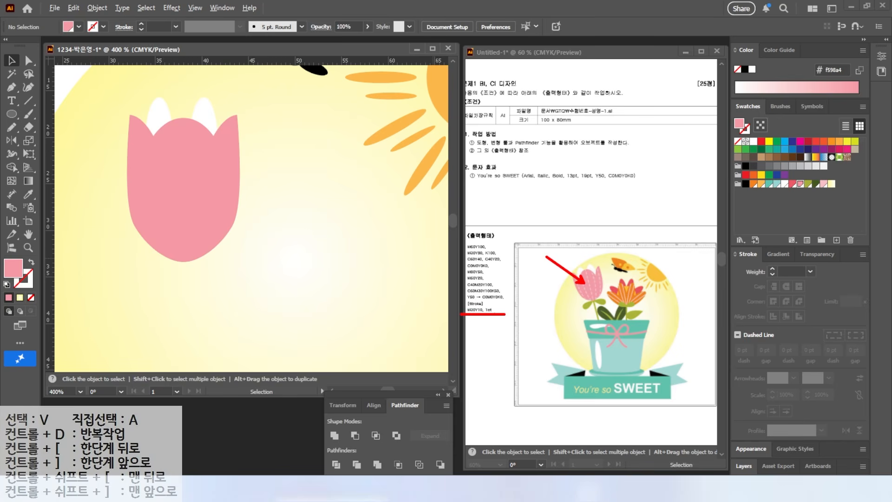
# Draw a vertical line about 14.5 mm long down the tulip's center and give it a pale yellow 1 pt stroke
pyautogui.click(30, 103)
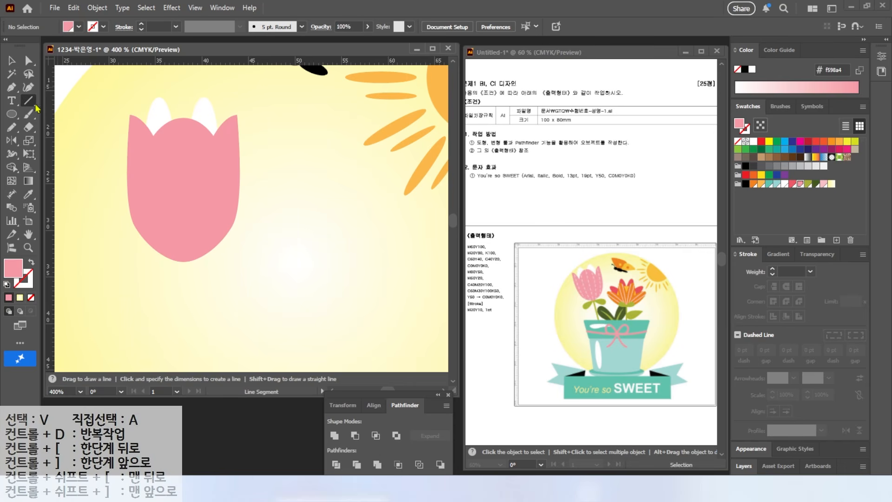
pyautogui.moveTo(183, 121)
pyautogui.mouseDown()
pyautogui.moveTo(189, 272)
pyautogui.moveTo(183, 255)
pyautogui.mouseUp()
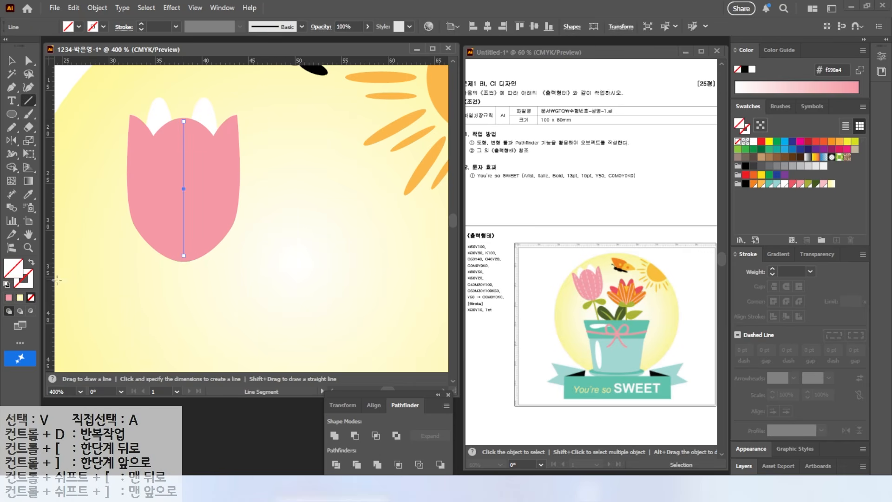
pyautogui.click(831, 184)
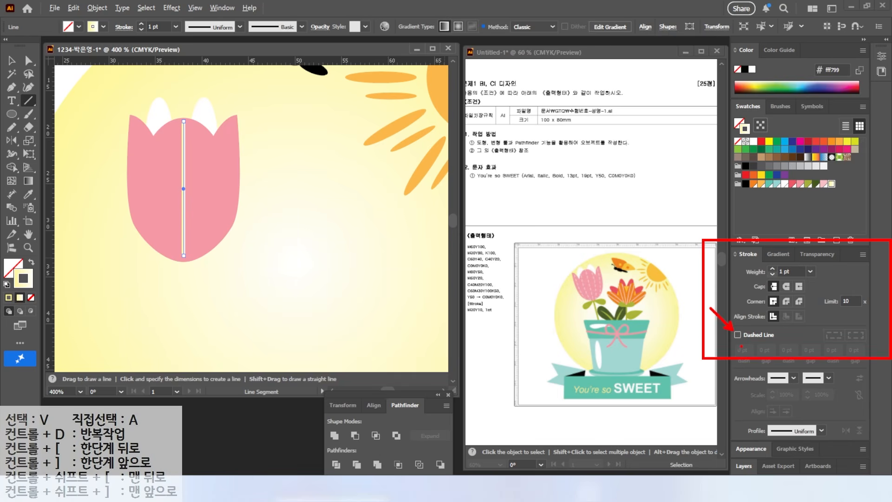
# Make the tulip's center line dashed with a 4 pt dash and a 3 pt gap
pyautogui.click(737, 334)
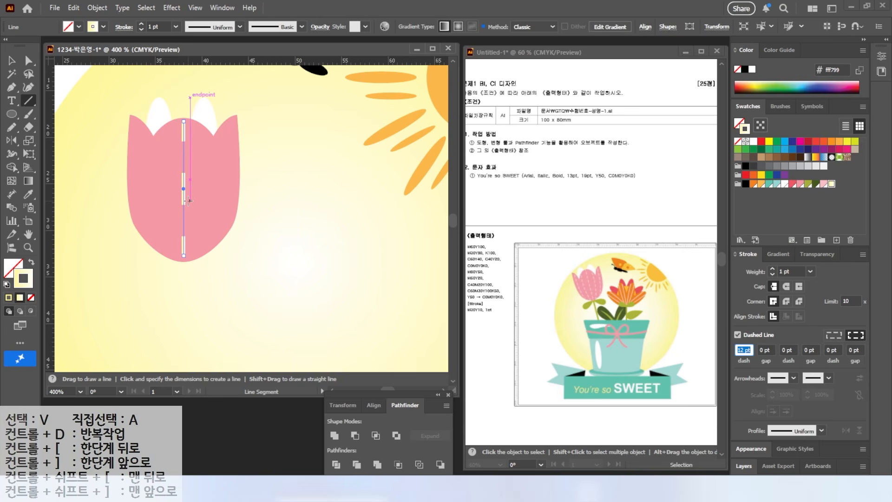
pyautogui.click(743, 350)
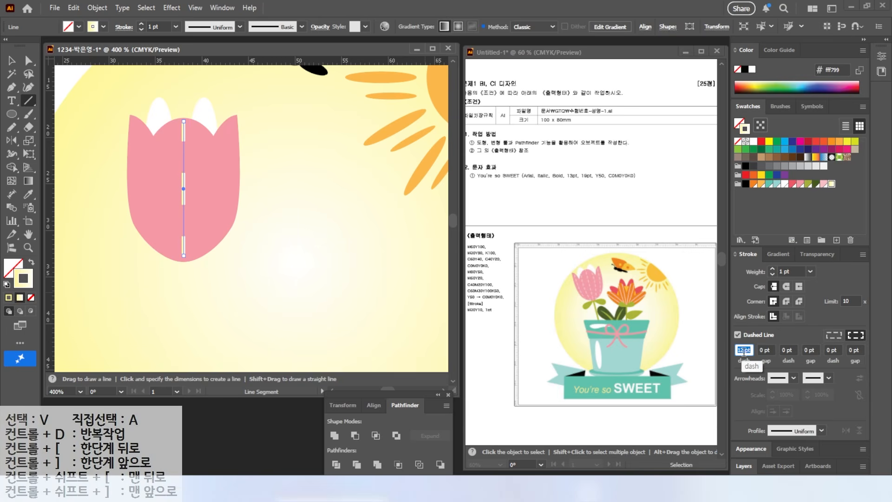
pyautogui.press('Return')
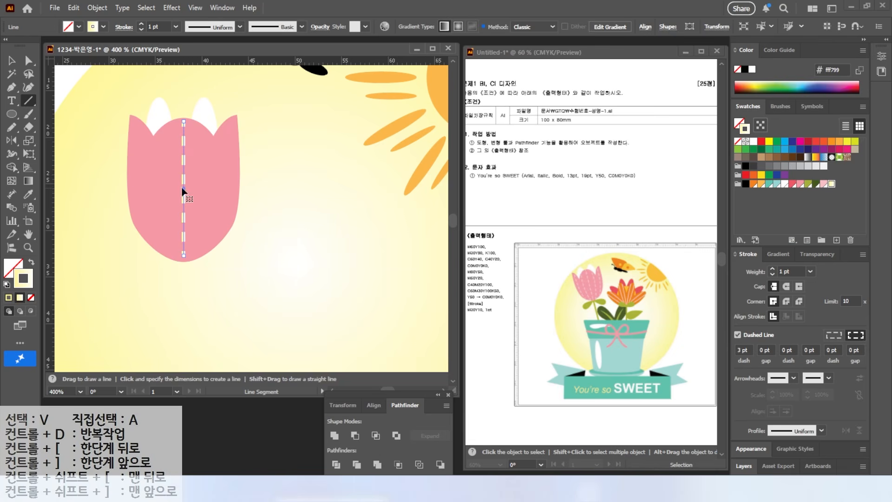
pyautogui.click(747, 350)
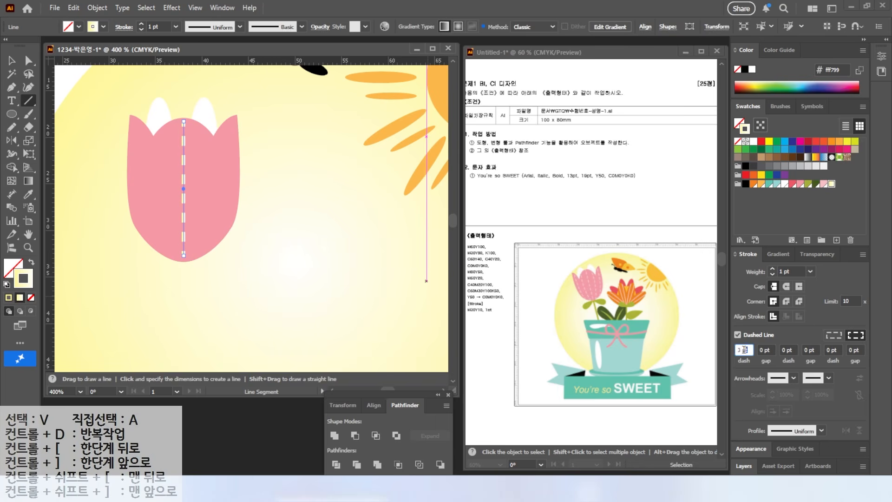
pyautogui.press('Return')
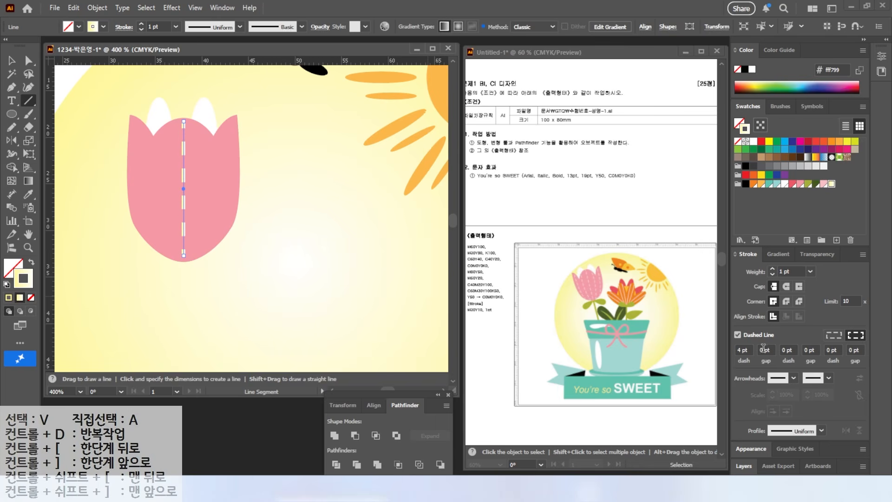
pyautogui.click(767, 350)
pyautogui.write('3')
pyautogui.press('Return')
pyautogui.press('v')
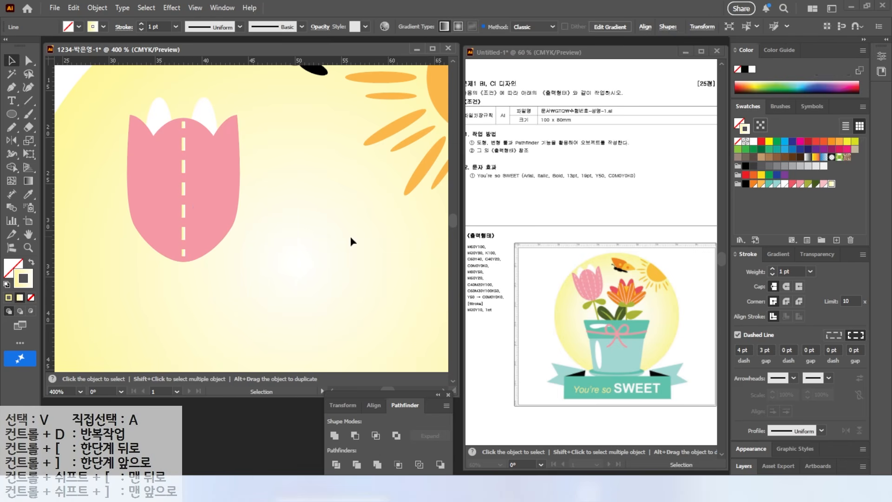
pyautogui.click(335, 235)
# Draw two dashed pale yellow curves with the Pen tool down the tulip's left half, from the notch and left petal tip to the base
pyautogui.press('p')
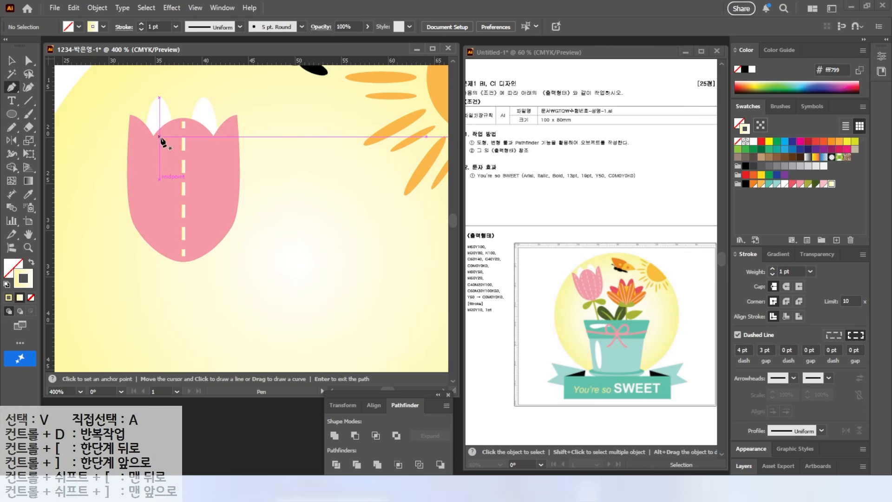
pyautogui.click(160, 134)
pyautogui.moveTo(173, 256); pyautogui.dragTo(189, 321)
pyautogui.keyDown('ctrl'); pyautogui.click(197, 282); pyautogui.keyUp('ctrl')
pyautogui.click(139, 125)
pyautogui.moveTo(145, 201); pyautogui.dragTo(180, 277)
pyautogui.keyDown('ctrl'); pyautogui.click(170, 294); pyautogui.keyUp('ctrl')
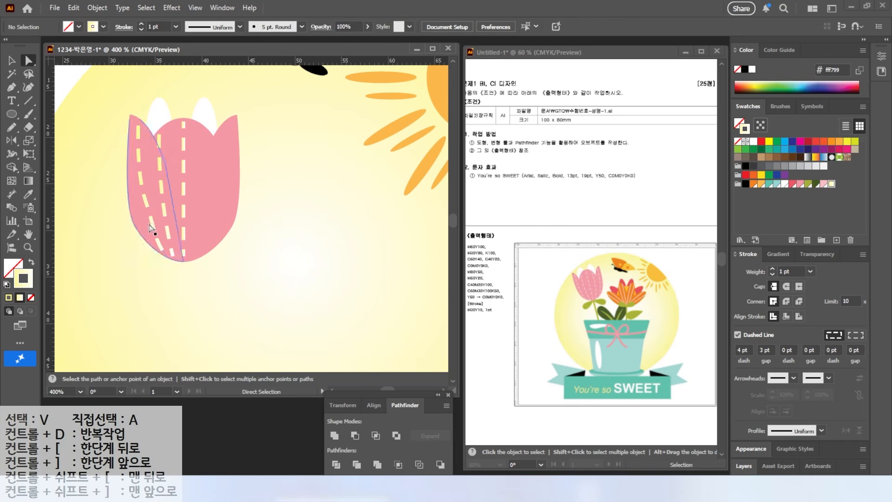
# Reshape the outer dashed curve on the tulip's left half so it follows the petal's edge
pyautogui.click(146, 208)
pyautogui.moveTo(146, 202); pyautogui.dragTo(149, 226)
pyautogui.click(103, 200)
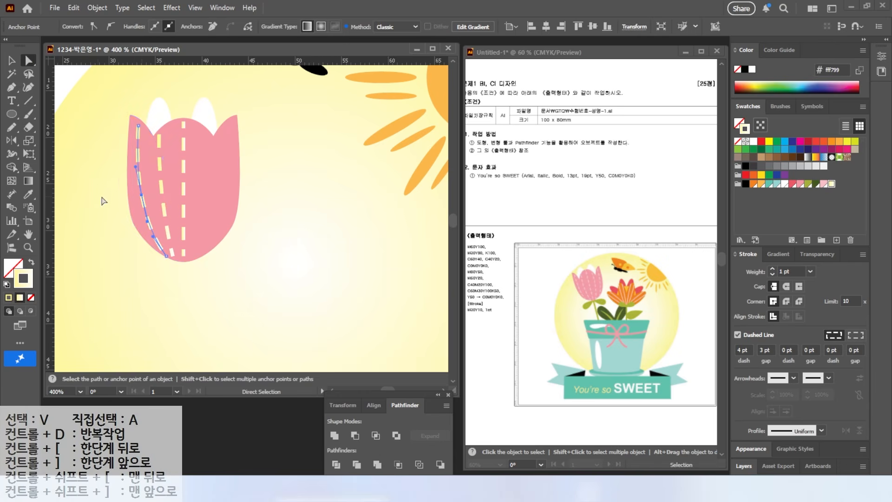
# Reflect a copy of both left dashed curves across the tulip's center line onto its right half
pyautogui.click(11, 61)
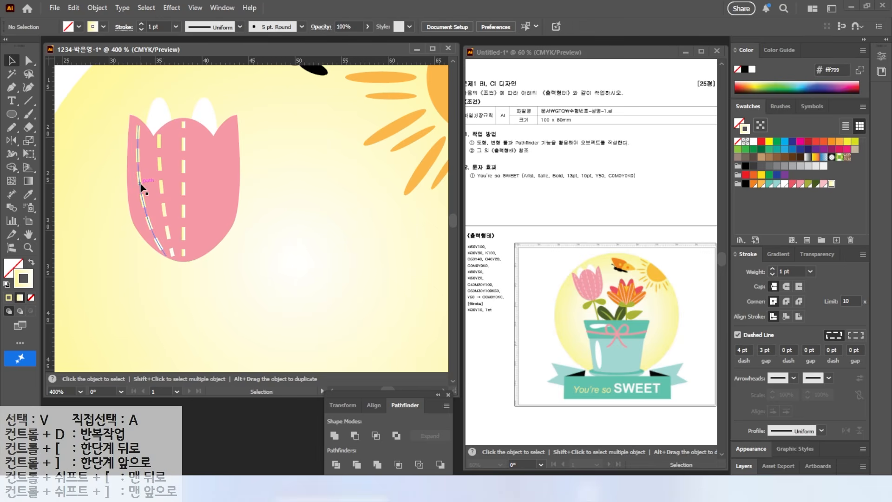
pyautogui.click(140, 186)
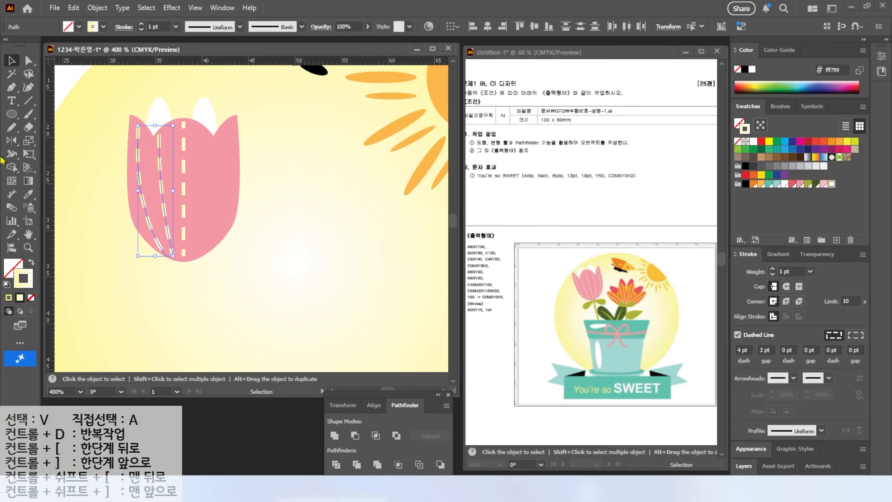
pyautogui.click(12, 140)
pyautogui.keyDown('alt'); pyautogui.click(184, 255); pyautogui.keyUp('alt')
pyautogui.click(601, 274)
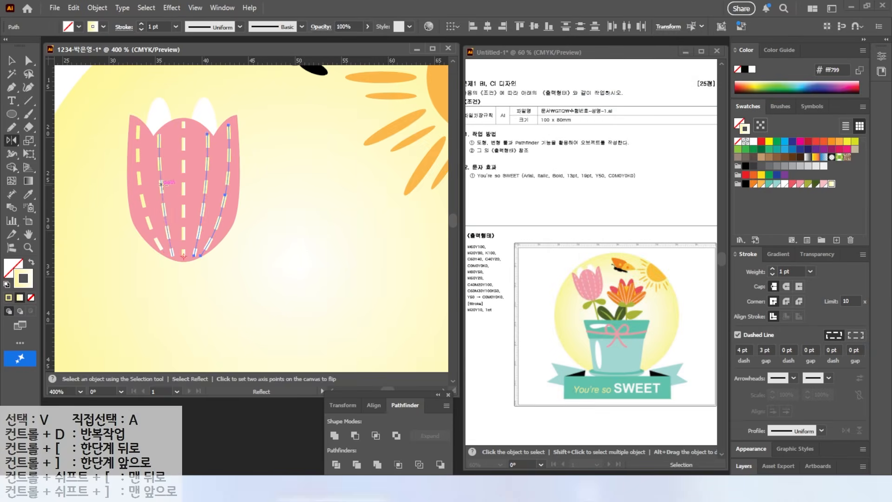
# Draw a horizontal ellipse about 8 by 3.6 mm below the tulip and fill it with olive green
pyautogui.click(11, 113)
pyautogui.moveTo(203, 265); pyautogui.dragTo(277, 298)
pyautogui.click(811, 184)
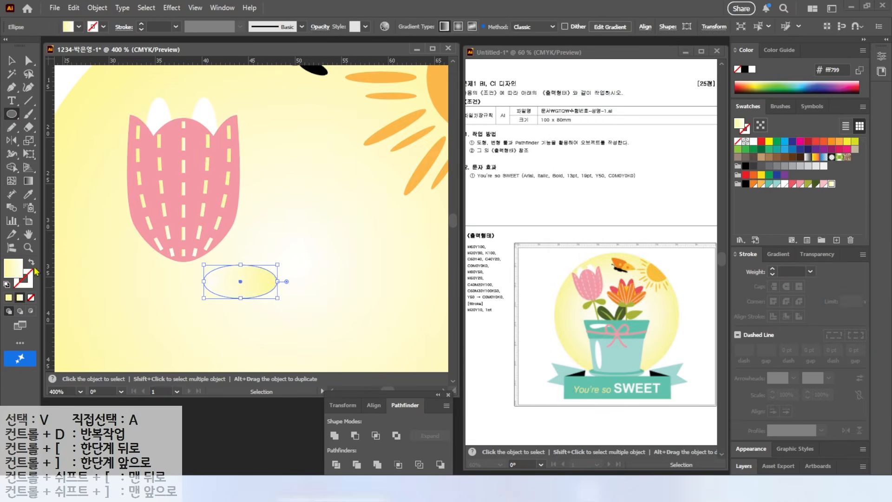
pyautogui.click(809, 184)
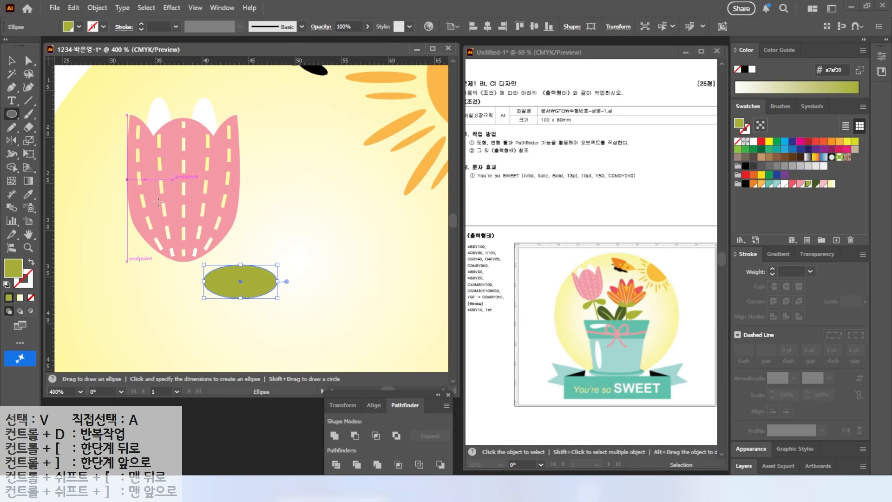
# Convert the green ellipse's left anchor to a sharp corner and fit the leaf against the tulip's base
pyautogui.moveTo(11, 87); pyautogui.dragTo(59, 132)
pyautogui.click(203, 281)
pyautogui.press('a')
pyautogui.press('v')
pyautogui.moveTo(252, 278)
pyautogui.mouseDown()
pyautogui.moveTo(241, 261)
pyautogui.moveTo(270, 290)
pyautogui.moveTo(225, 275)
pyautogui.moveTo(252, 274)
pyautogui.mouseUp()
# Reflect a copy of the green leaf across the tulip's center and align the pair under the flower's base
pyautogui.click(12, 140)
pyautogui.keyDown('alt'); pyautogui.click(184, 261); pyautogui.keyUp('alt')
pyautogui.click(602, 273)
pyautogui.press('v')
pyautogui.moveTo(155, 267); pyautogui.dragTo(161, 267)
pyautogui.click(213, 271)
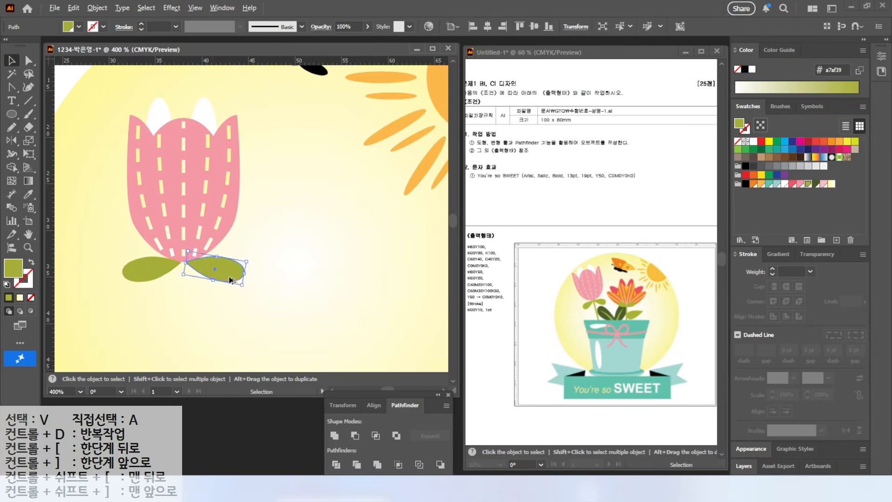
# Draw a vertical stem about 14 mm long down from the tulip's base, with a thicker olive green stroke
pyautogui.hotkey('ctrl', '-')
pyautogui.hotkey('ctrl', '-')
pyautogui.click(28, 100)
pyautogui.moveTo(225, 147); pyautogui.dragTo(225, 212)
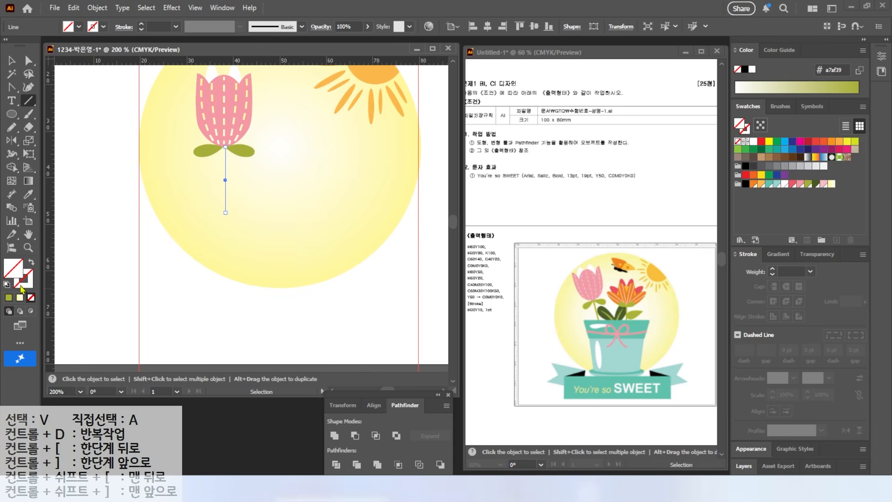
pyautogui.click(808, 186)
pyautogui.click(772, 270)
pyautogui.press('v')
# Group the tulip with its leaves and stem, and tilt it so the flower leans left
pyautogui.moveTo(193, 181); pyautogui.dragTo(269, 77)
pyautogui.rightClick(218, 137)
pyautogui.click(251, 234)
pyautogui.moveTo(225, 214); pyautogui.dragTo(293, 208)
pyautogui.scroll(3, 220, 193)
pyautogui.moveTo(219, 190); pyautogui.dragTo(202, 170)
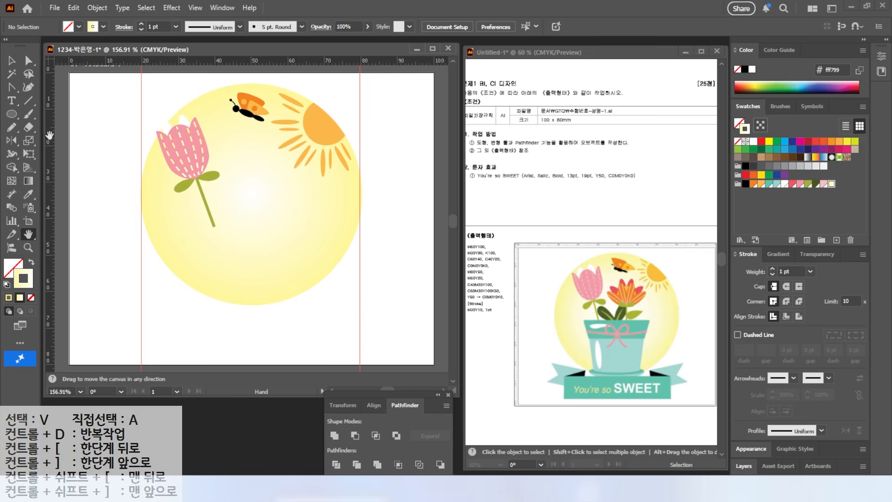
# Draw a tall ellipse about 5 by 17 mm between the tulip and the sun, filled light orange with no stroke
pyautogui.click(12, 114)
pyautogui.moveTo(239, 149); pyautogui.dragTo(259, 211)
pyautogui.click(32, 263)
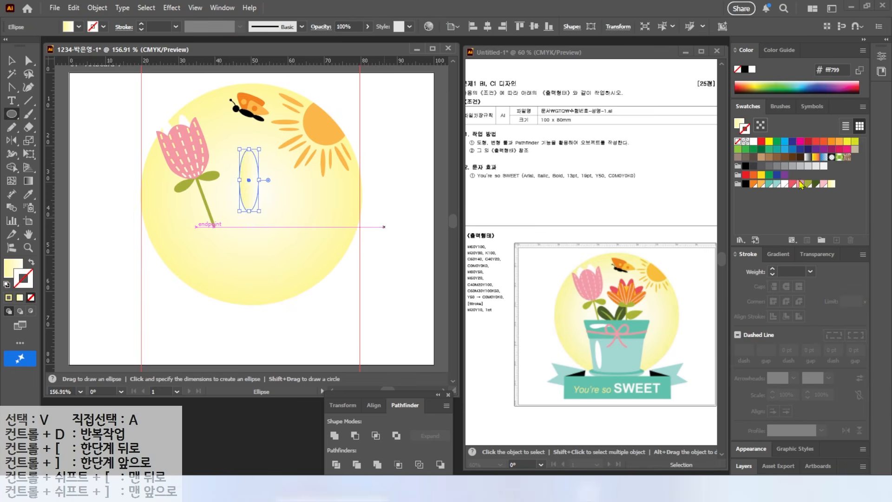
pyautogui.click(761, 184)
pyautogui.click(31, 263)
pyautogui.click(31, 297)
pyautogui.scroll(3, 269, 169)
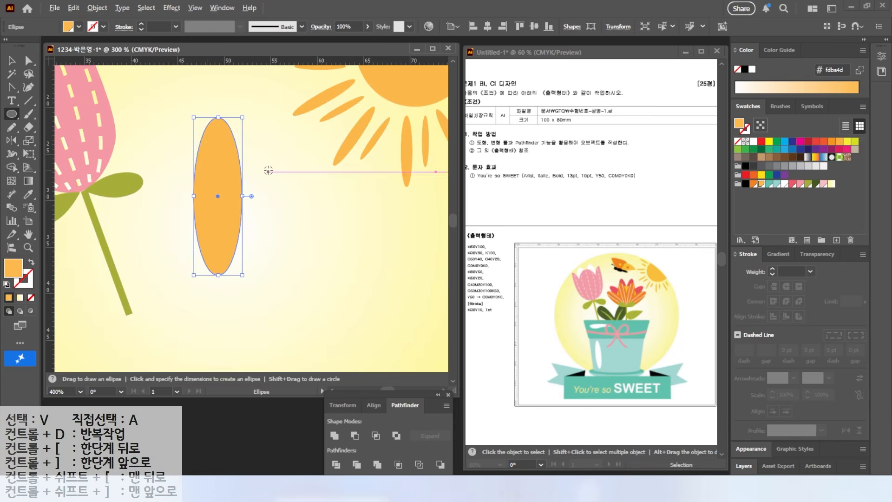
# Draw two pale yellow 1 pt lines converging at the orange ellipse's lower tip, adjusting the right one to fit inside
pyautogui.press('\\')
pyautogui.moveTo(206, 131); pyautogui.dragTo(215, 275)
pyautogui.click(831, 184)
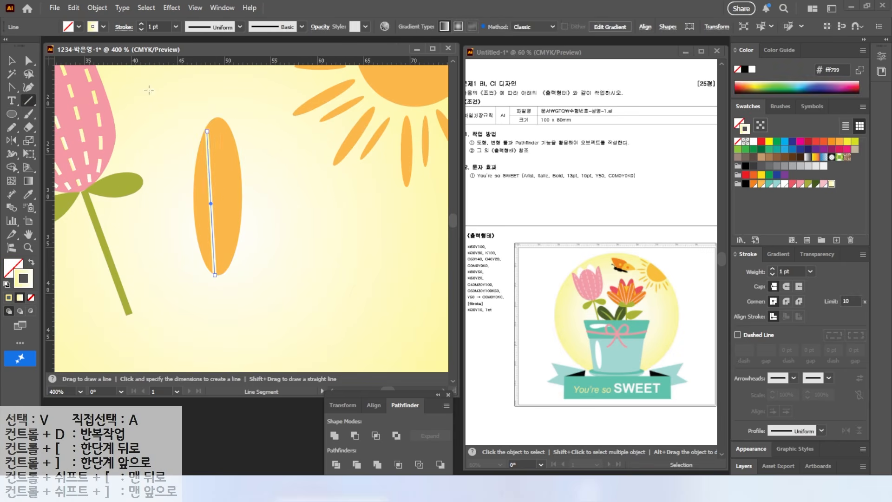
pyautogui.moveTo(232, 132); pyautogui.dragTo(221, 277)
pyautogui.press('v')
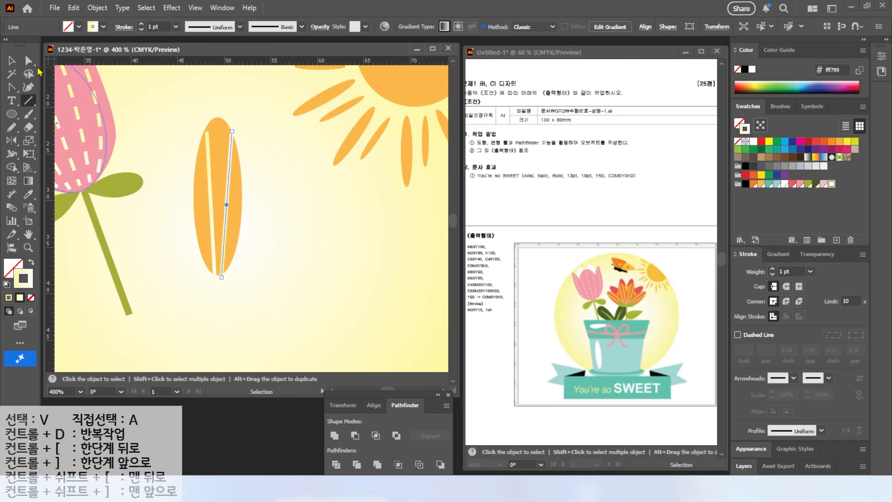
pyautogui.click(207, 140)
pyautogui.moveTo(229, 155); pyautogui.dragTo(207, 135)
pyautogui.keyDown('shift'); pyautogui.click(208, 138); pyautogui.keyUp('shift')
pyautogui.click(175, 169)
# Group the orange ellipse with its two lines and move the petal slightly down and right
pyautogui.moveTo(175, 173); pyautogui.dragTo(255, 242)
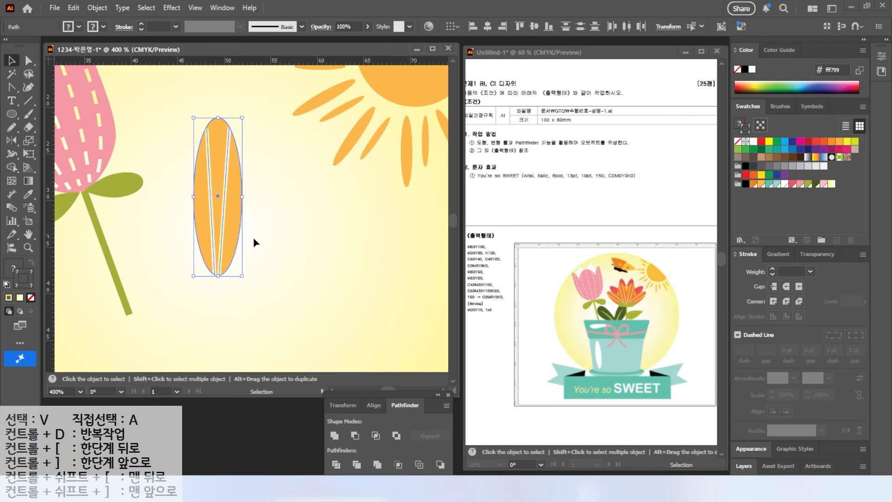
pyautogui.rightClick(226, 241)
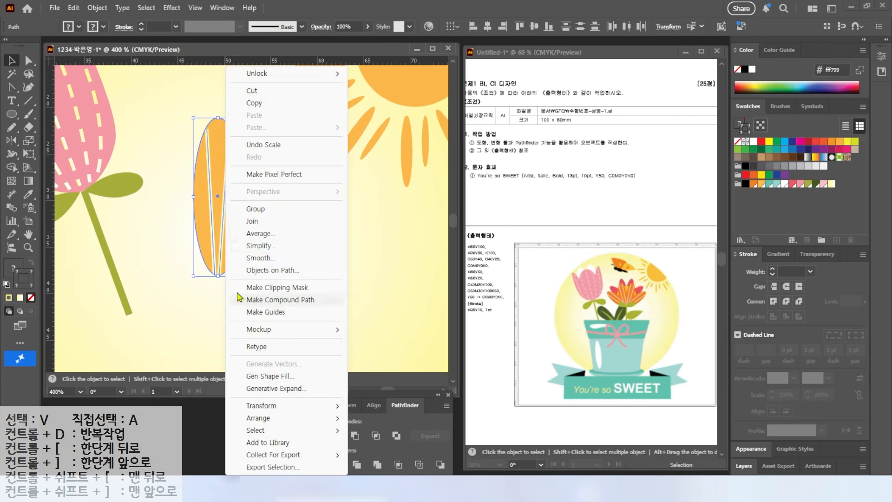
pyautogui.click(250, 206)
pyautogui.moveTo(226, 228); pyautogui.dragTo(244, 241)
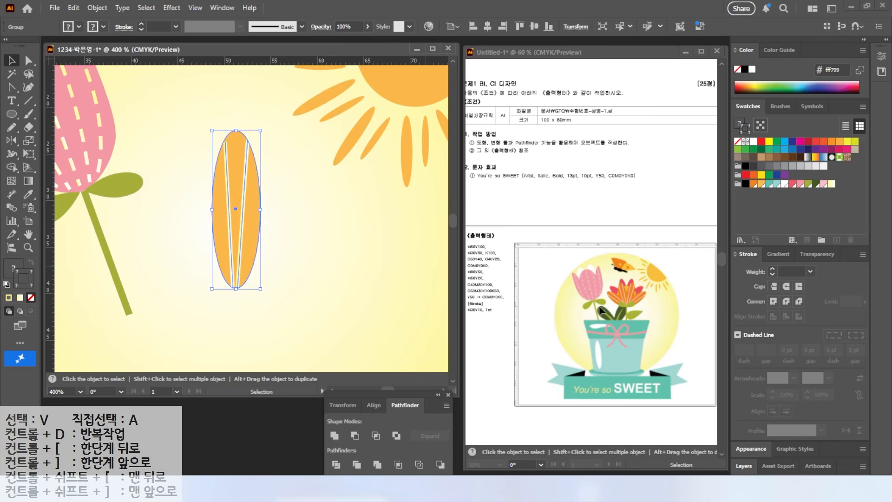
# Copy the orange petal rotated 30° around its bottom anchor, and repeat the copy twice for a four-petal fan
pyautogui.click(14, 143)
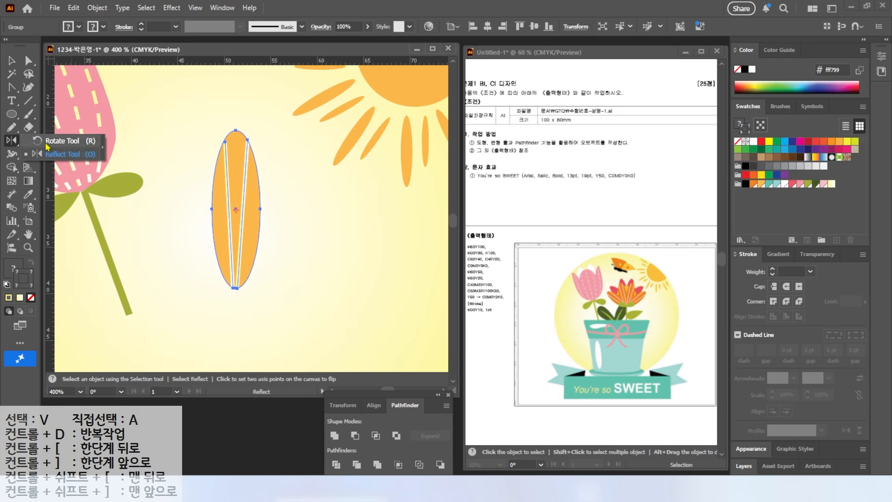
pyautogui.click(46, 145)
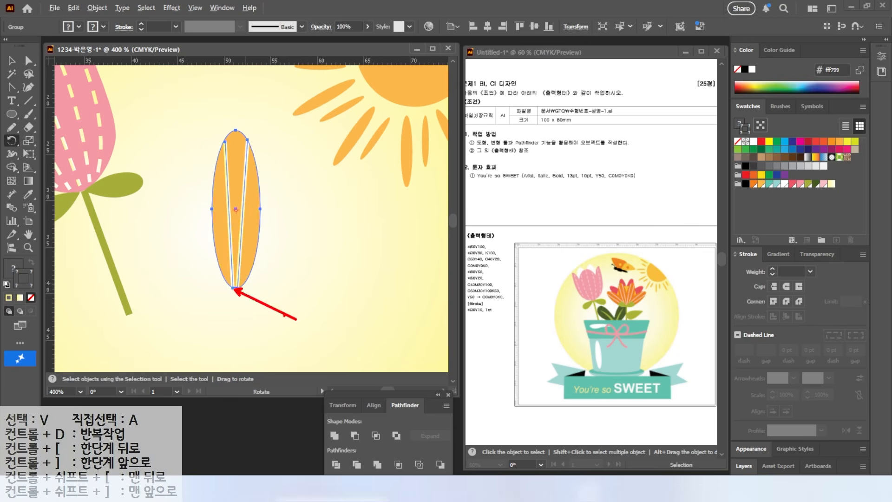
pyautogui.keyDown('alt'); pyautogui.click(237, 289); pyautogui.keyUp('alt')
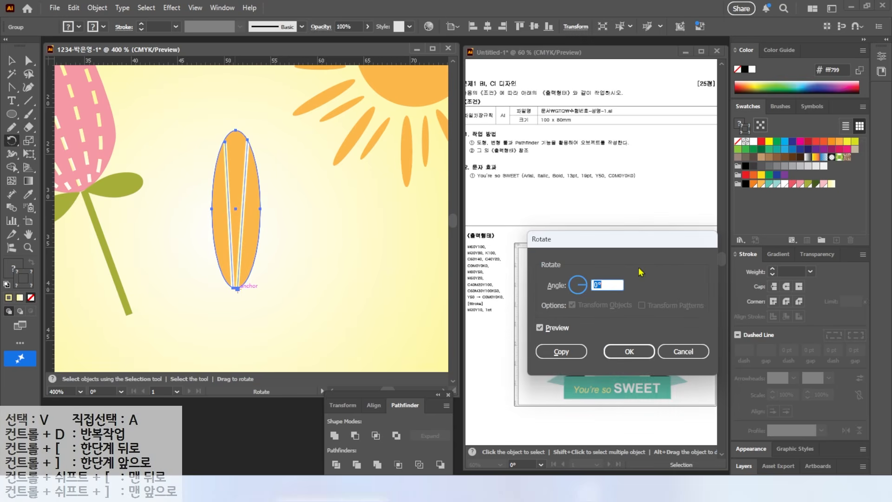
pyautogui.moveTo(338, 168); pyautogui.dragTo(352, 269)
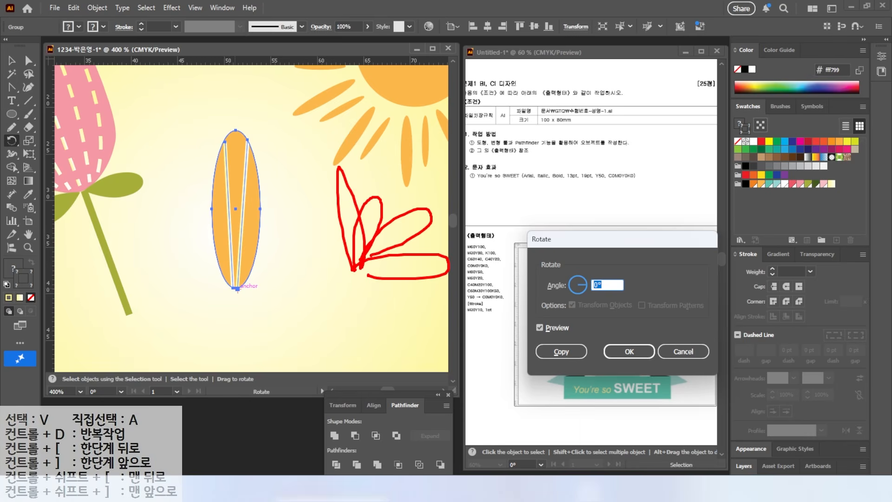
pyautogui.press('Escape')
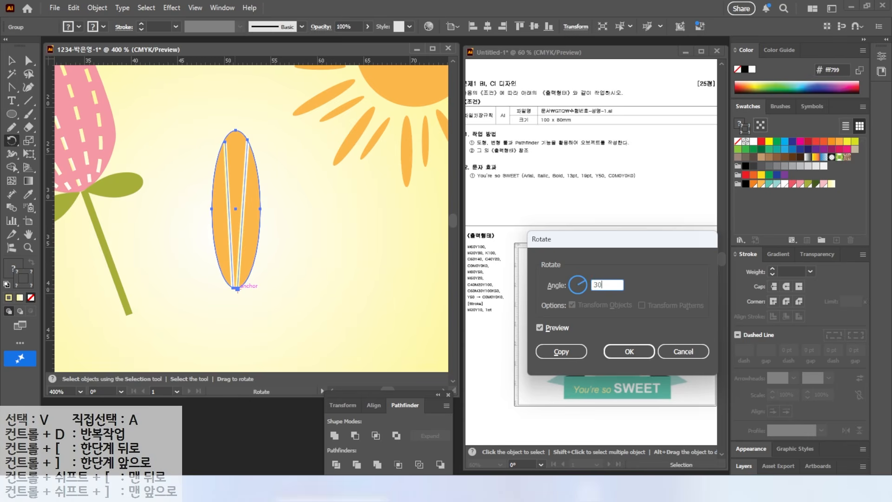
pyautogui.click(539, 328)
pyautogui.click(539, 329)
pyautogui.click(539, 329)
pyautogui.click(539, 328)
pyautogui.click(538, 329)
pyautogui.click(548, 347)
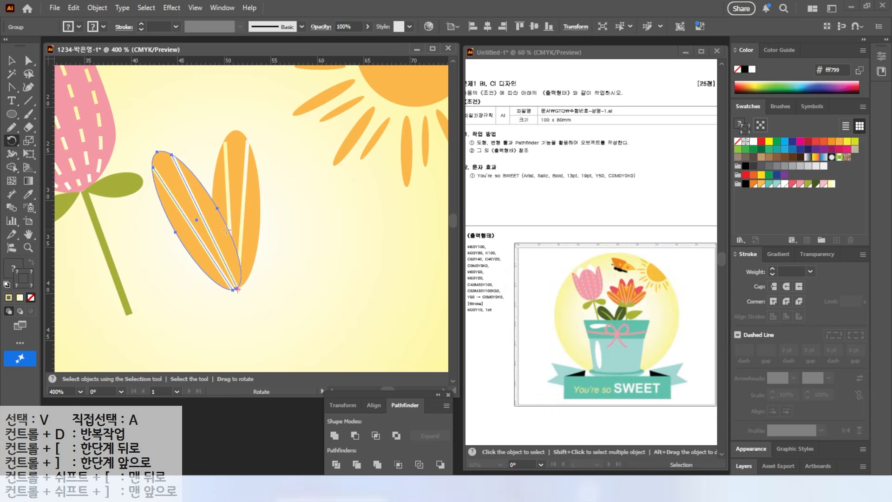
pyautogui.hotkey('ctrl', 'd')
pyautogui.hotkey('ctrl', 'd')
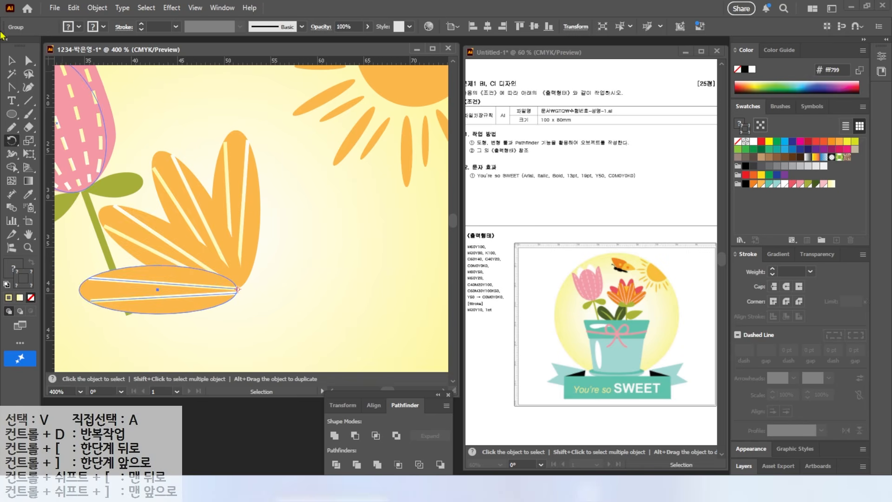
# Rotate the four orange petals into a symmetrical upright fan and bring the inner right petal to the front
pyautogui.click(11, 57)
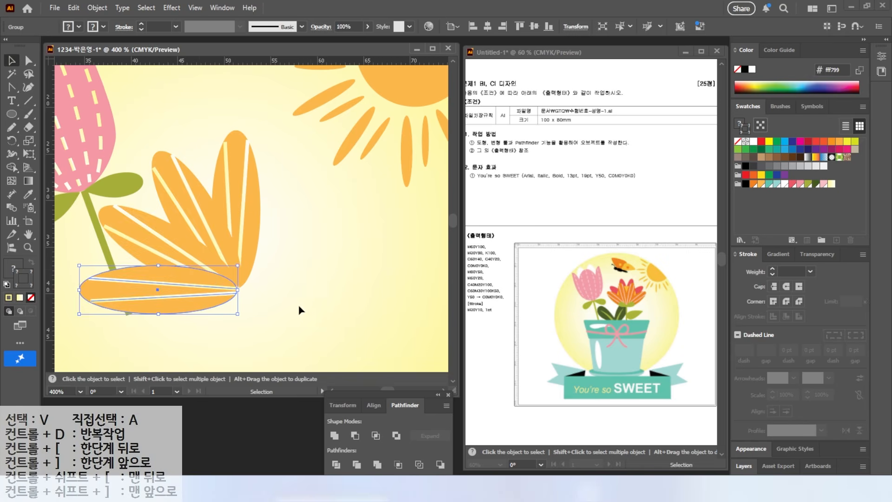
pyautogui.moveTo(299, 235); pyautogui.dragTo(213, 268)
pyautogui.moveTo(267, 130); pyautogui.dragTo(325, 234)
pyautogui.moveTo(215, 265); pyautogui.dragTo(291, 213)
pyautogui.click(319, 235)
pyautogui.click(277, 172)
pyautogui.rightClick(285, 160)
pyautogui.click(385, 417)
pyautogui.click(321, 278)
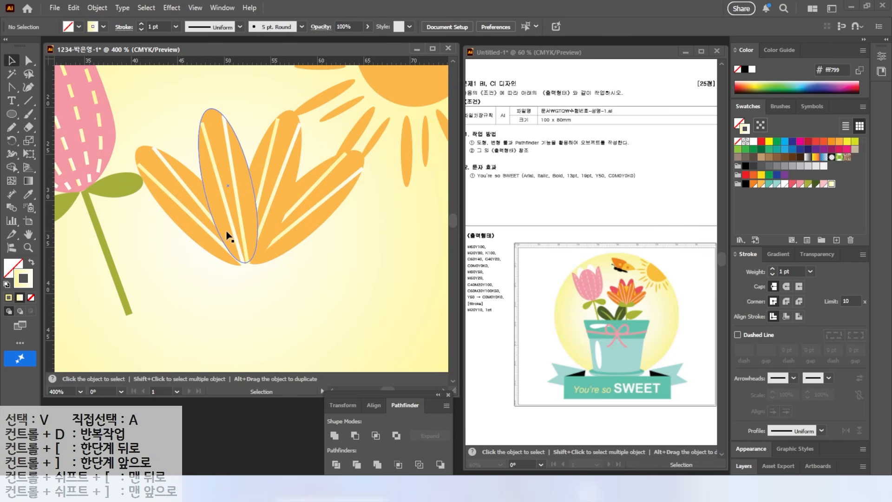
# Draw an olive green ellipse about 2.7 by 6.4 mm near the orange flower's base and make its bottom anchor sharp
pyautogui.press('l')
pyautogui.moveTo(192, 241); pyautogui.dragTo(217, 300)
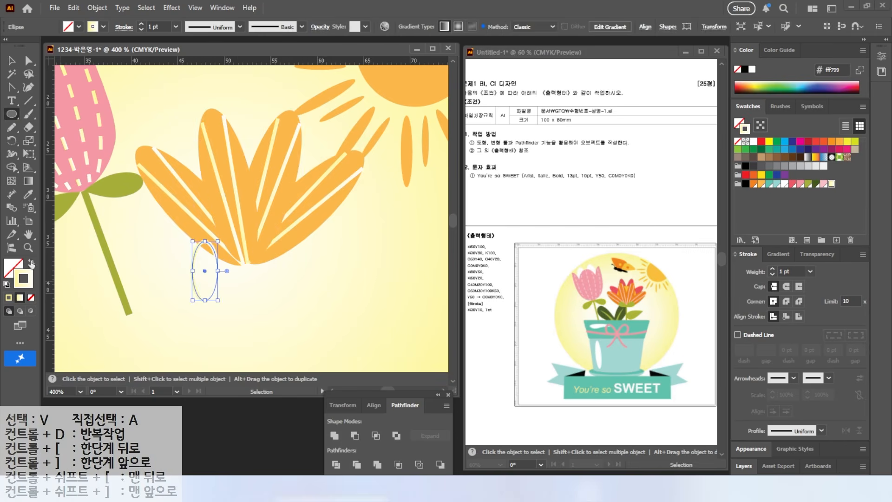
pyautogui.click(32, 262)
pyautogui.click(808, 184)
pyautogui.click(12, 88)
pyautogui.click(204, 301)
# Angle the small green leaf against the orange flower's base and place a matching leaf on the other side
pyautogui.press('v')
pyautogui.moveTo(243, 292); pyautogui.dragTo(255, 275)
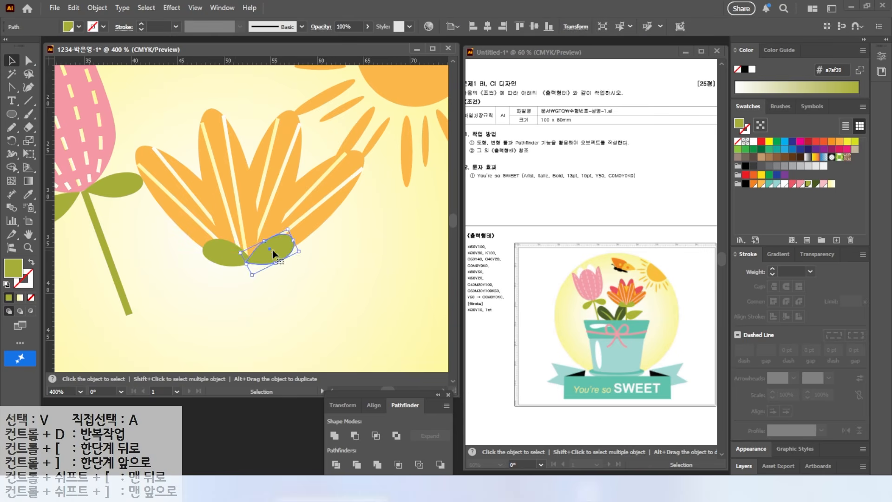
pyautogui.click(174, 147)
# Draw a vertical stem about 10.7 mm long under the orange flower with a 2 pt olive green stroke
pyautogui.click(29, 101)
pyautogui.moveTo(248, 261); pyautogui.dragTo(247, 361)
pyautogui.press('x')
pyautogui.click(808, 184)
pyautogui.click(772, 269)
pyautogui.click(12, 61)
pyautogui.click(179, 139)
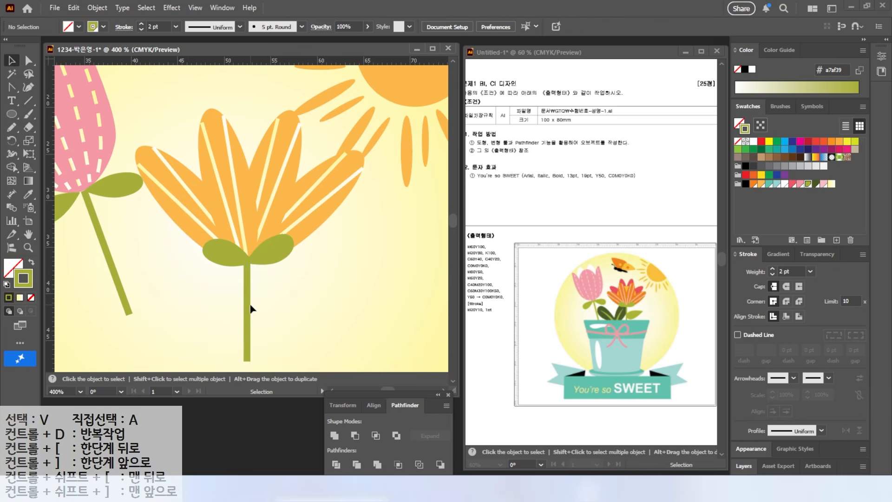
# Duplicate the four orange petals to the lower right of the flower
pyautogui.moveTo(251, 268); pyautogui.dragTo(135, 145)
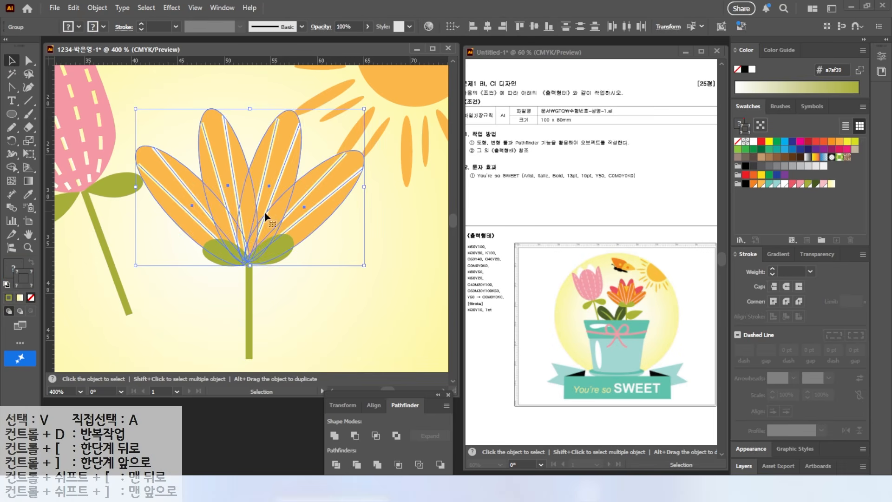
pyautogui.keyDown('alt'); pyautogui.moveTo(267, 211); pyautogui.dragTo(409, 307); pyautogui.keyUp('alt')
pyautogui.moveTo(223, 304); pyautogui.dragTo(76, 254)
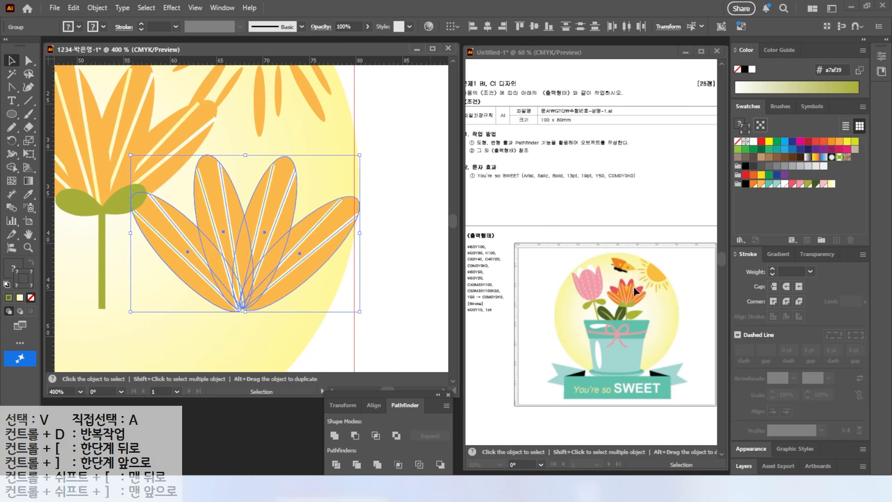
# Ungroup the duplicated petals and delete the pale yellow lines from all four
pyautogui.rightClick(253, 253)
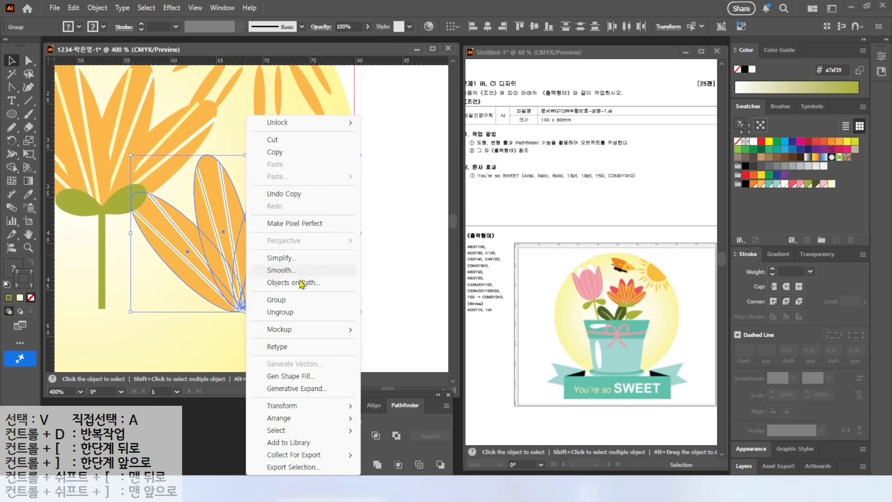
pyautogui.click(280, 312)
pyautogui.click(195, 309)
pyautogui.moveTo(190, 323); pyautogui.dragTo(265, 244)
pyautogui.keyDown('shift'); pyautogui.click(166, 219); pyautogui.keyUp('shift')
pyautogui.keyDown('shift'); pyautogui.click(213, 194); pyautogui.keyUp('shift')
pyautogui.keyDown('shift'); pyautogui.click(274, 194); pyautogui.keyUp('shift')
pyautogui.keyDown('shift'); pyautogui.click(300, 227); pyautogui.keyUp('shift')
pyautogui.press('Delete')
# Fill the four duplicated petals with coral red and leave them without a stroke
pyautogui.moveTo(202, 320); pyautogui.dragTo(287, 276)
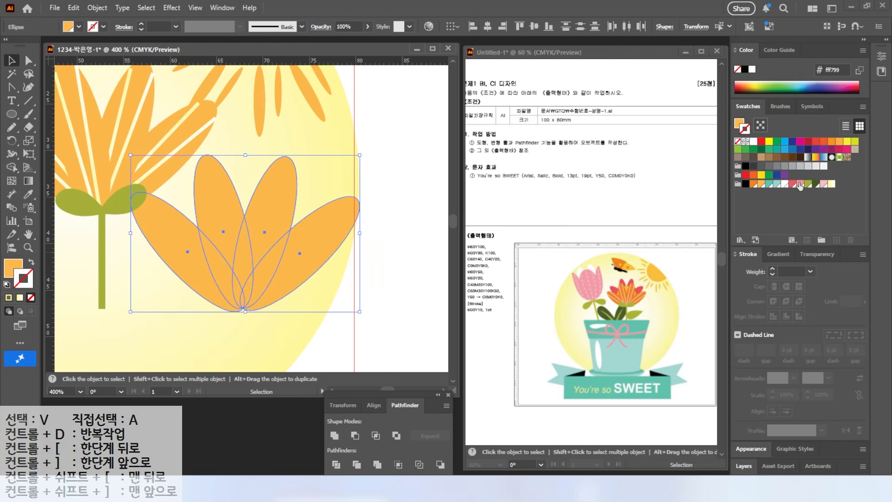
pyautogui.click(793, 184)
pyautogui.click(31, 262)
pyautogui.press('/')
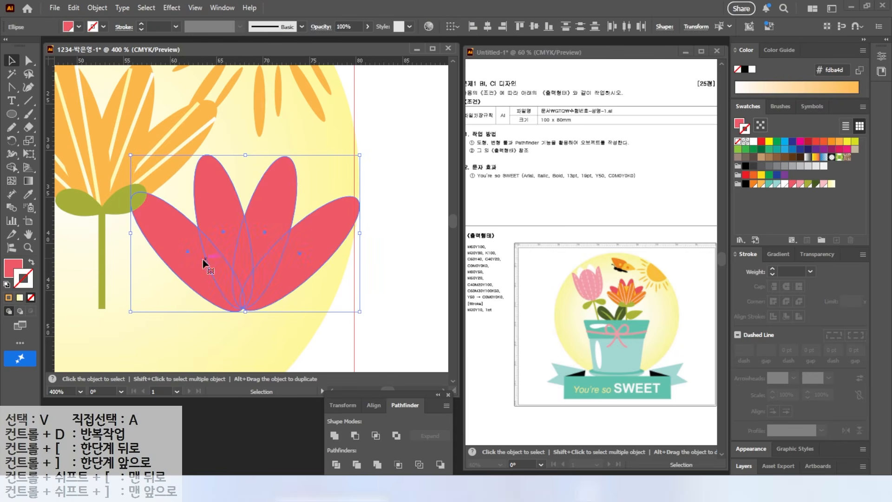
# Group the four red petals and position them over the orange flower
pyautogui.moveTo(247, 283); pyautogui.dragTo(110, 161)
pyautogui.moveTo(166, 198); pyautogui.dragTo(276, 267)
pyautogui.rightClick(184, 213)
pyautogui.click(208, 212)
pyautogui.moveTo(196, 227); pyautogui.dragTo(185, 218)
# Bring the orange petals and green leaves in front of the red petals, and nudge the red group upward
pyautogui.moveTo(188, 304); pyautogui.dragTo(213, 280)
pyautogui.rightClick(213, 280)
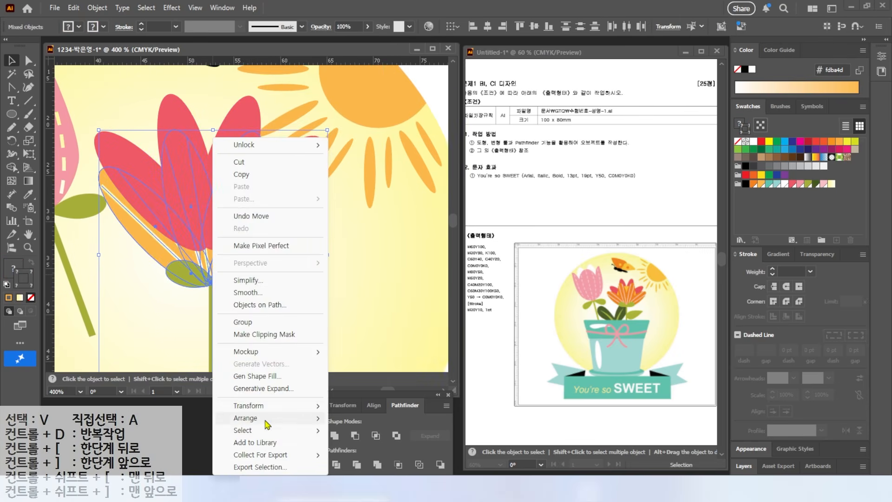
pyautogui.click(353, 418)
pyautogui.moveTo(233, 115); pyautogui.dragTo(237, 109)
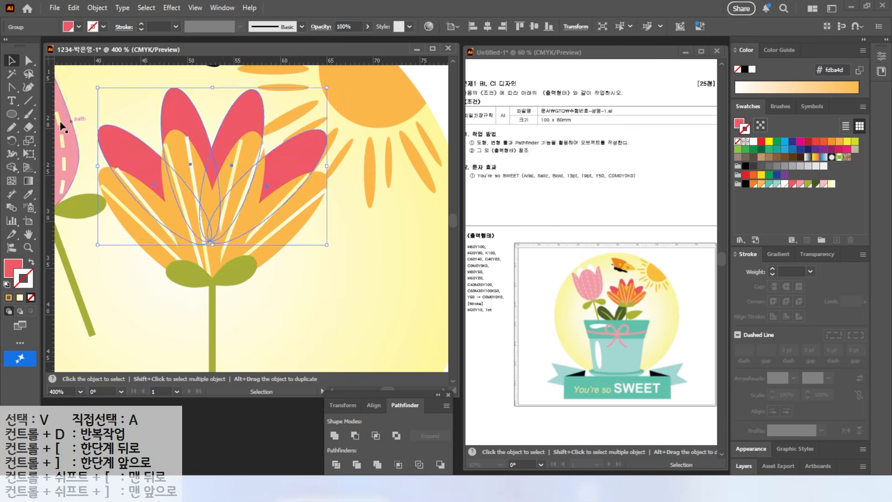
# Draw a light orange circle about 14 mm across over the middle of the orange flower
pyautogui.click(12, 114)
pyautogui.moveTo(143, 143); pyautogui.dragTo(273, 273)
pyautogui.click(761, 184)
# Fill the four front petals of the flower with the darker orange f58220
pyautogui.click(28, 61)
pyautogui.click(176, 138)
pyautogui.keyDown('shift'); pyautogui.click(254, 138); pyautogui.keyUp('shift')
pyautogui.keyDown('shift'); pyautogui.click(312, 188); pyautogui.keyUp('shift')
pyautogui.keyDown('shift'); pyautogui.click(122, 190); pyautogui.keyUp('shift')
pyautogui.click(753, 184)
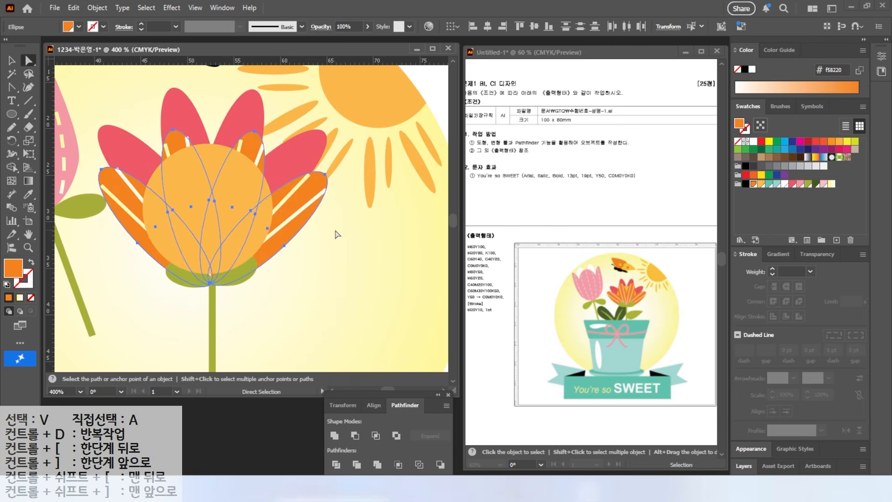
# Bring the outer left petal, the small green leaves and the stem to the front of the circle
pyautogui.press('v')
pyautogui.click(369, 275)
pyautogui.moveTo(238, 284); pyautogui.dragTo(240, 283)
pyautogui.rightClick(241, 283)
pyautogui.moveTo(268, 419)
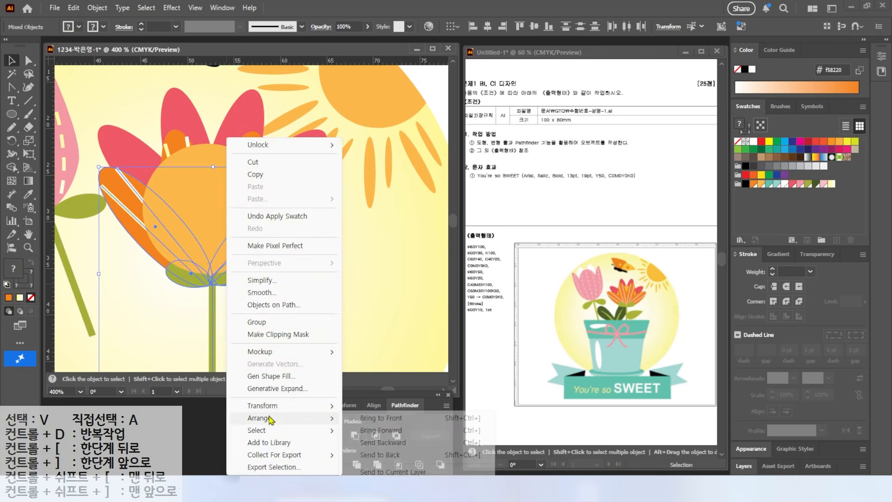
pyautogui.click(367, 419)
pyautogui.click(309, 297)
# Bring the orange petals to the front so they cover the light orange circle, keeping the leaves above them
pyautogui.click(176, 139)
pyautogui.keyDown('shift'); pyautogui.click(253, 143); pyautogui.keyUp('shift')
pyautogui.keyDown('shift'); pyautogui.click(135, 232); pyautogui.keyUp('shift')
pyautogui.keyDown('shift'); pyautogui.click(272, 237); pyautogui.keyUp('shift')
pyautogui.moveTo(199, 313); pyautogui.dragTo(233, 281)
pyautogui.keyDown('shift'); pyautogui.click(249, 144); pyautogui.keyUp('shift')
pyautogui.rightClick(243, 141)
pyautogui.moveTo(297, 413)
pyautogui.click(367, 417)
pyautogui.click(279, 321)
# Nudge the orange petals, leaves and stem slightly upward and centre the light orange circle behind them
pyautogui.moveTo(179, 305); pyautogui.dragTo(212, 276)
pyautogui.click(296, 278)
pyautogui.moveTo(216, 151); pyautogui.dragTo(217, 151)
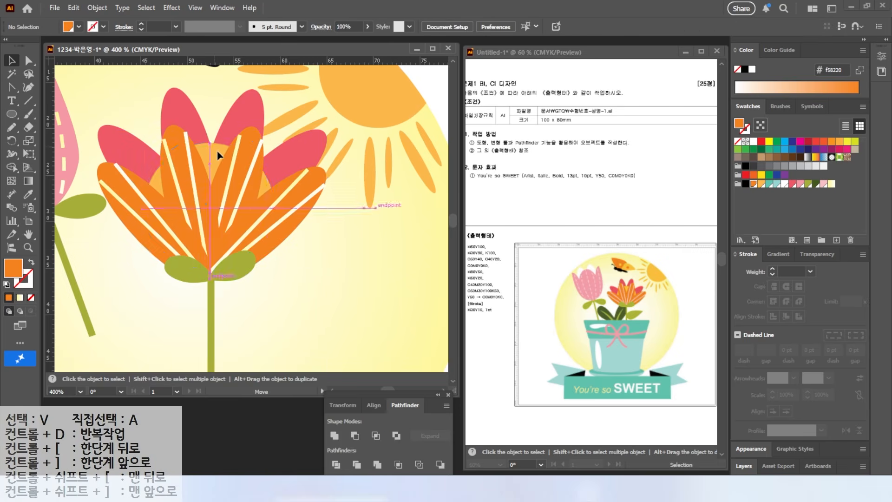
pyautogui.click(345, 326)
# Group all parts of the orange and red flower
pyautogui.moveTo(160, 330); pyautogui.dragTo(244, 253)
pyautogui.rightClick(239, 242)
pyautogui.click(260, 322)
# Scale the grouped orange flower down and position it beside the tulip
pyautogui.doubleClick(28, 234)
pyautogui.click(11, 60)
pyautogui.moveTo(257, 199); pyautogui.dragTo(266, 212)
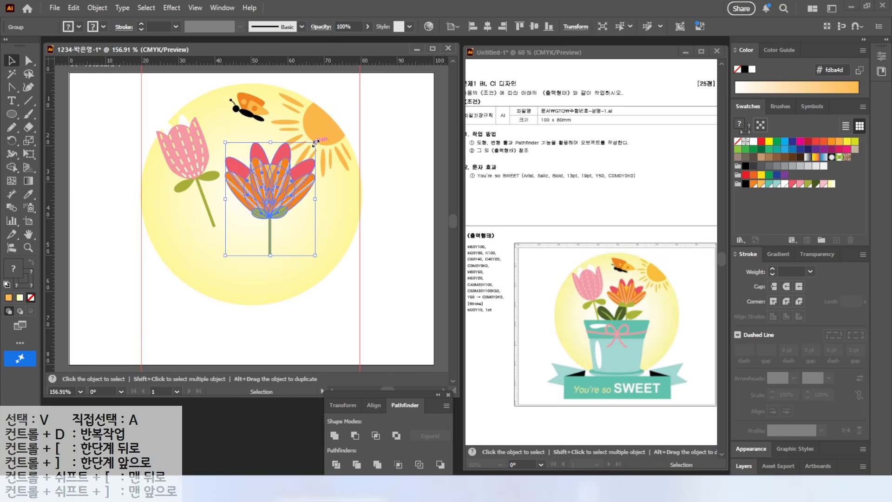
pyautogui.moveTo(316, 143); pyautogui.dragTo(304, 155)
pyautogui.moveTo(266, 195); pyautogui.dragTo(253, 196)
pyautogui.moveTo(196, 179); pyautogui.dragTo(201, 181)
pyautogui.scroll(2, 271, 221)
pyautogui.moveTo(237, 215); pyautogui.dragTo(285, 211)
pyautogui.click(302, 256)
pyautogui.moveTo(378, 260); pyautogui.dragTo(372, 253)
pyautogui.moveTo(300, 182); pyautogui.dragTo(299, 176)
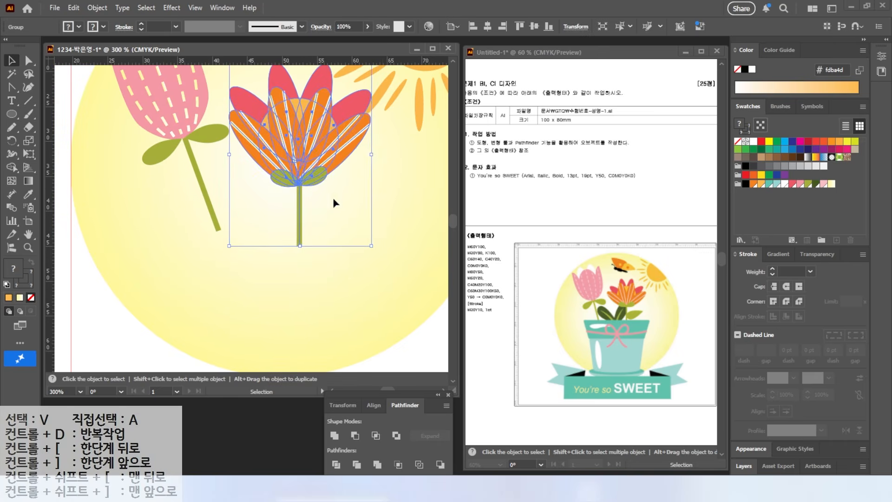
pyautogui.hotkey('ctrl', 'shift', 'a')
# Draw a dark green ellipse about 7 by 13 mm between the two stems and tilt it toward the tulip
pyautogui.press('l')
pyautogui.moveTo(213, 148); pyautogui.dragTo(264, 241)
pyautogui.click(814, 186)
pyautogui.press('v')
pyautogui.moveTo(266, 146); pyautogui.dragTo(231, 141)
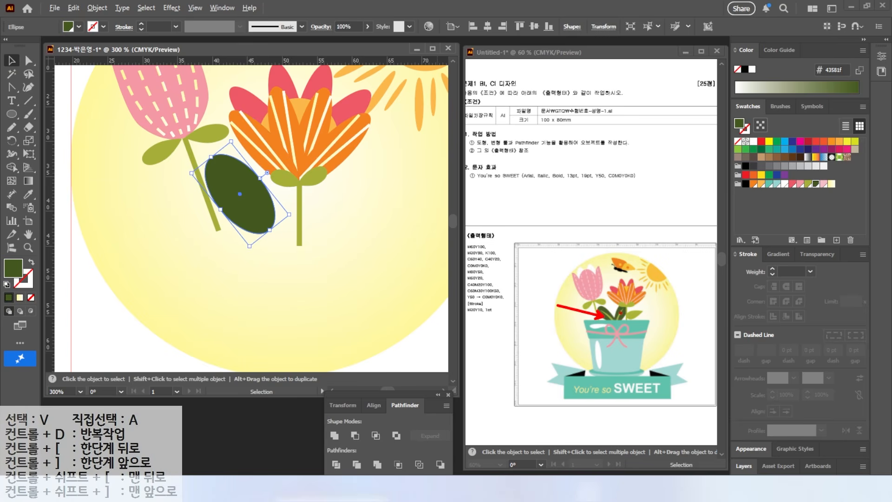
# Draw a tapered curved vein along the dark green leaf with the Pen tool and fill it light green
pyautogui.moveTo(28, 87); pyautogui.dragTo(53, 89)
pyautogui.click(270, 250)
pyautogui.moveTo(216, 181); pyautogui.dragTo(181, 157)
pyautogui.click(217, 181)
pyautogui.moveTo(275, 237); pyautogui.dragTo(289, 255)
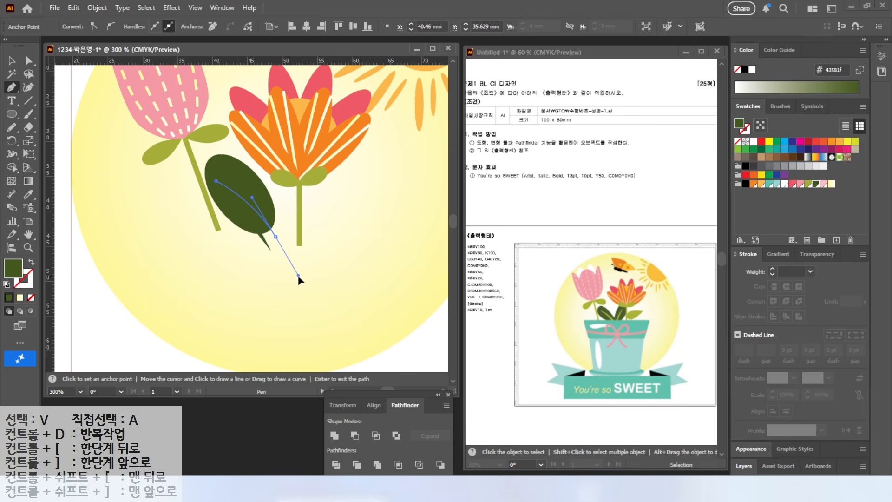
pyautogui.press('v')
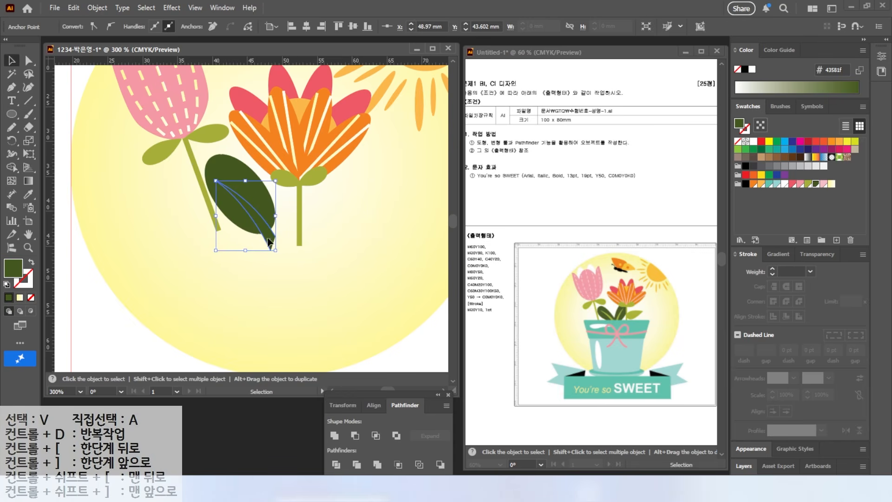
pyautogui.click(809, 184)
# Nudge the light green vein upward and adjust the dark leaf's outline around it
pyautogui.moveTo(243, 200); pyautogui.dragTo(245, 195)
pyautogui.click(240, 235)
pyautogui.click(210, 159)
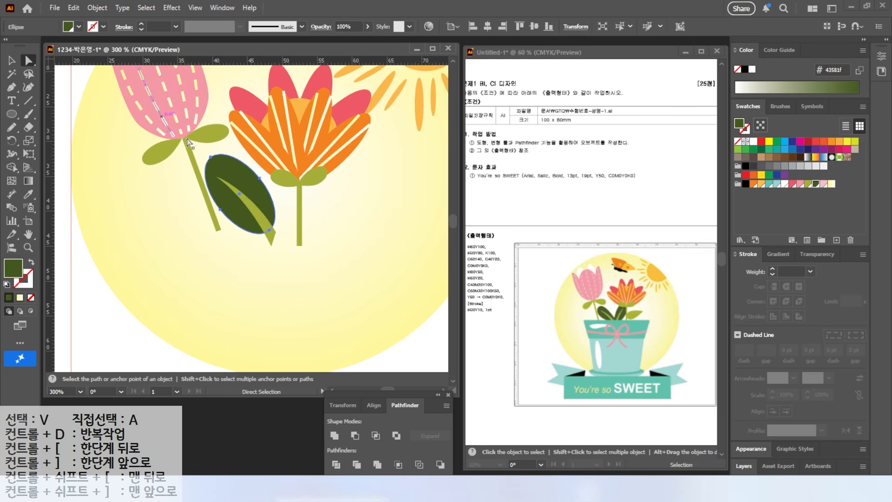
pyautogui.press('a')
pyautogui.moveTo(223, 214); pyautogui.dragTo(222, 213)
# Make a mirrored copy of the leaf and vein across the vertical axis from the leaf's base
pyautogui.press('v')
pyautogui.press('o')
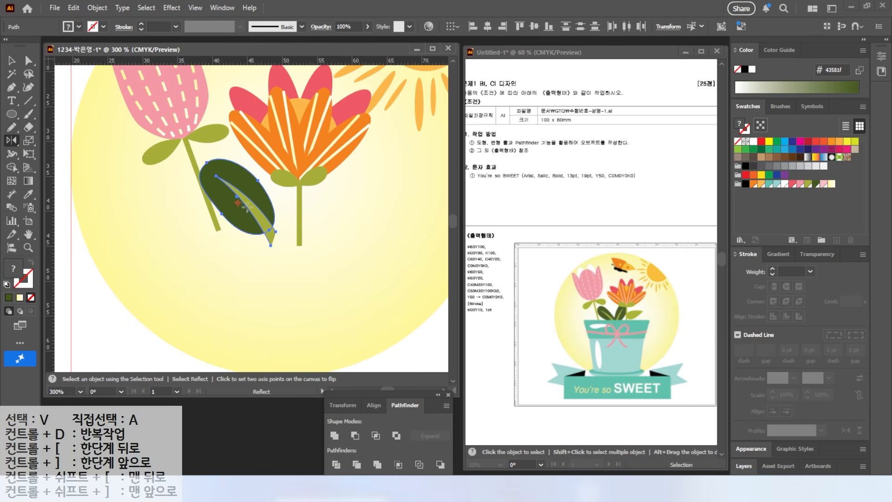
pyautogui.keyDown('alt'); pyautogui.click(274, 230); pyautogui.keyUp('alt')
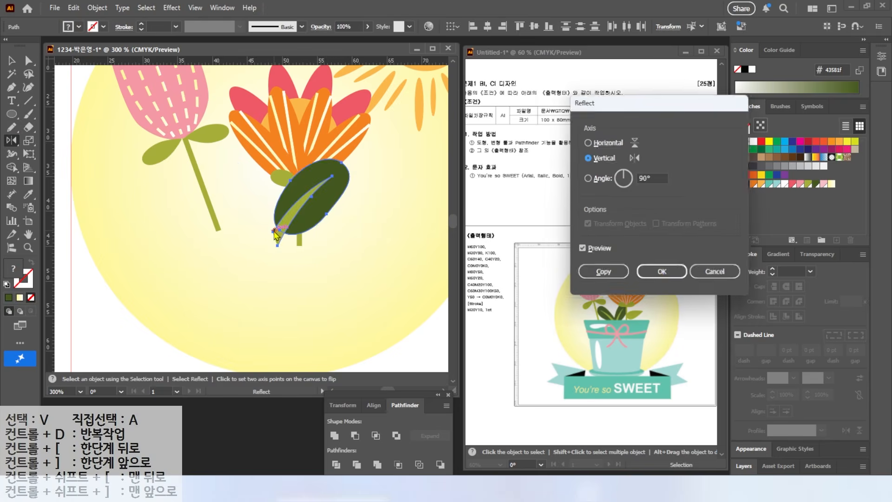
pyautogui.click(598, 273)
pyautogui.press('v')
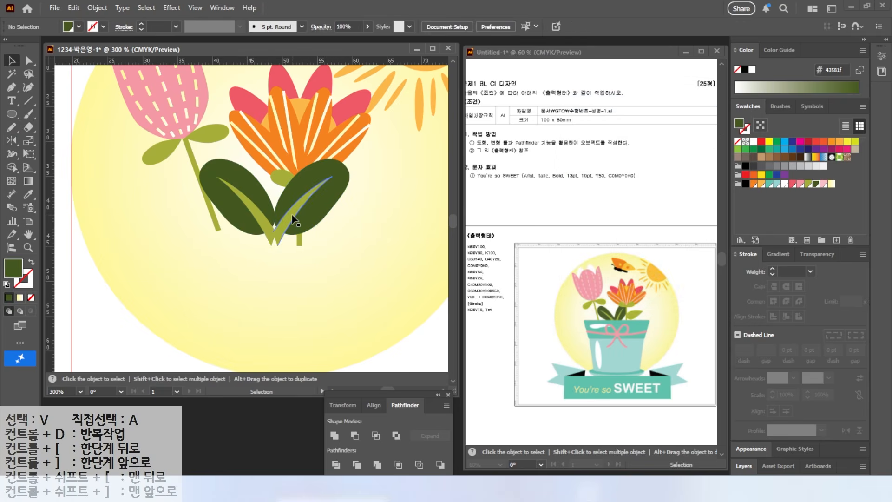
# Move the mirrored leaf against the first one and arrange the orange flower in front of it
pyautogui.moveTo(292, 215); pyautogui.dragTo(273, 219)
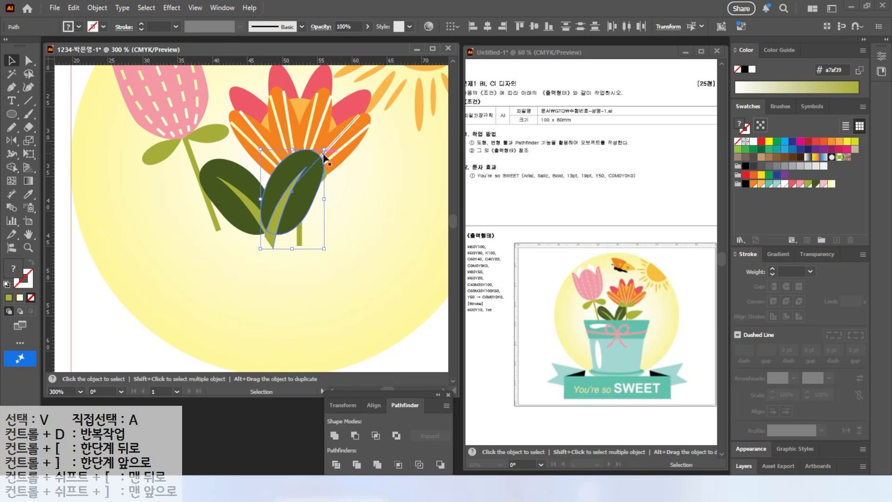
pyautogui.rightClick(341, 102)
pyautogui.moveTo(377, 416)
pyautogui.click(491, 431)
pyautogui.click(345, 277)
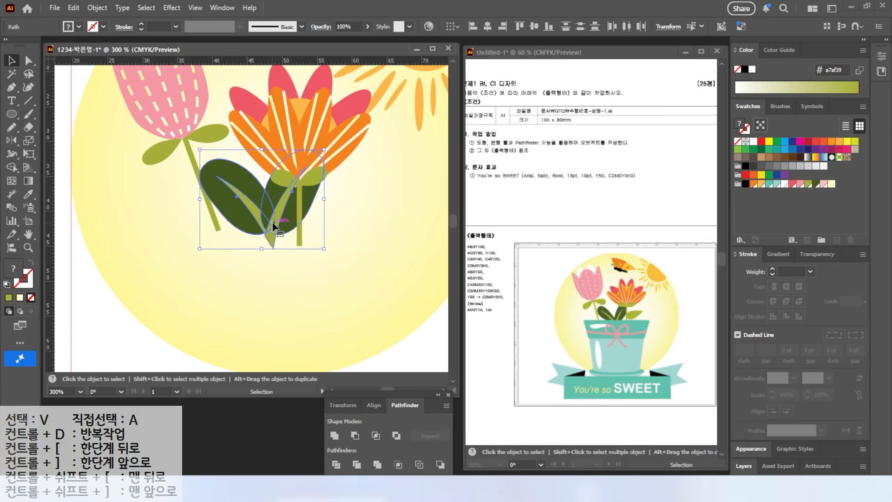
# Scale both dark green leaves down together and position them between the tulip and orange flower stems
pyautogui.moveTo(253, 222); pyautogui.dragTo(252, 220)
pyautogui.moveTo(324, 148); pyautogui.dragTo(306, 162)
pyautogui.moveTo(252, 209); pyautogui.dragTo(283, 232)
pyautogui.click(284, 241)
pyautogui.click(354, 201)
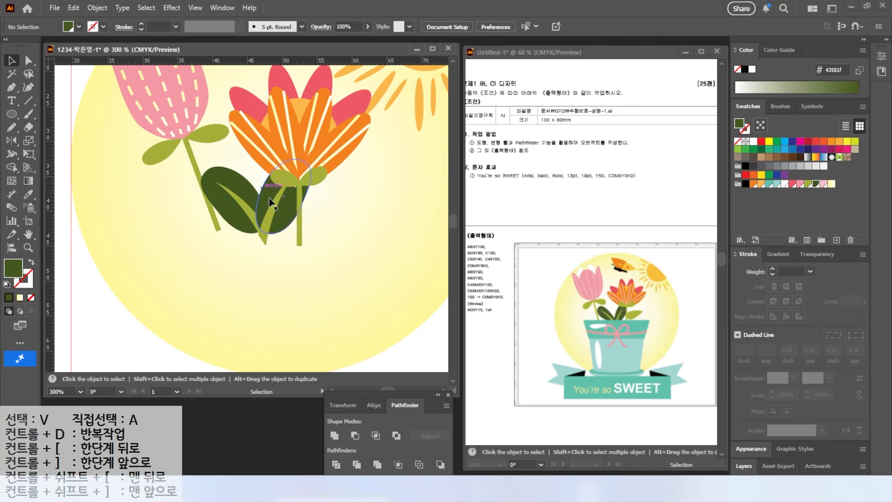
# Duplicate a dark leaf ellipse to the right of the orange flower's stem, rotate it and fill it light green
pyautogui.keyDown('alt'); pyautogui.moveTo(304, 196); pyautogui.dragTo(369, 200); pyautogui.keyUp('alt')
pyautogui.moveTo(387, 170); pyautogui.dragTo(399, 200)
pyautogui.click(808, 184)
# Convert the light green leaf's outer tip to a corner point and reshape its outline
pyautogui.moveTo(12, 87); pyautogui.dragTo(55, 128)
pyautogui.click(386, 187)
pyautogui.press('a')
pyautogui.moveTo(352, 220); pyautogui.dragTo(349, 222)
pyautogui.moveTo(338, 180); pyautogui.dragTo(366, 180)
# Place the light green leaf against the orange flower's stem
pyautogui.click(12, 61)
pyautogui.moveTo(327, 207); pyautogui.dragTo(313, 205)
pyautogui.click(389, 245)
# Draw a rounded rectangle about 35 by 8.5 mm across the base of the stems and fill it teal 60c3ad
pyautogui.scroll(-1, 378, 197)
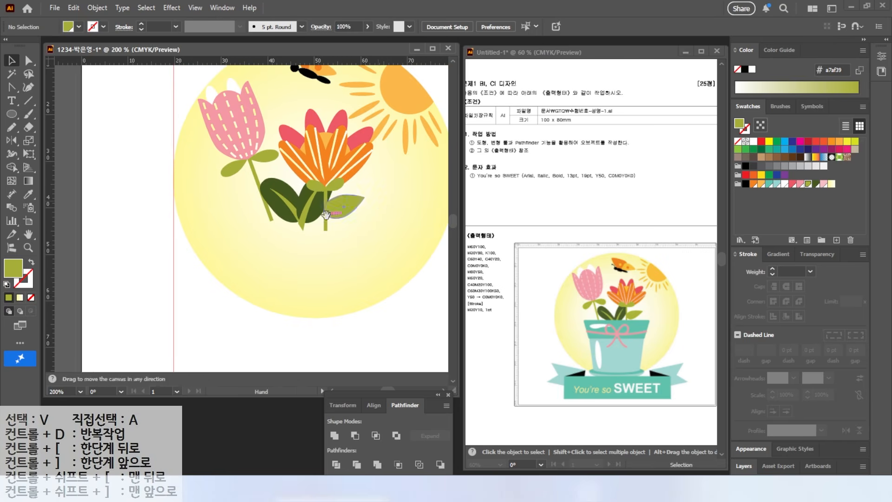
pyautogui.moveTo(378, 197); pyautogui.dragTo(298, 220)
pyautogui.hotkey('ctrl', '2')
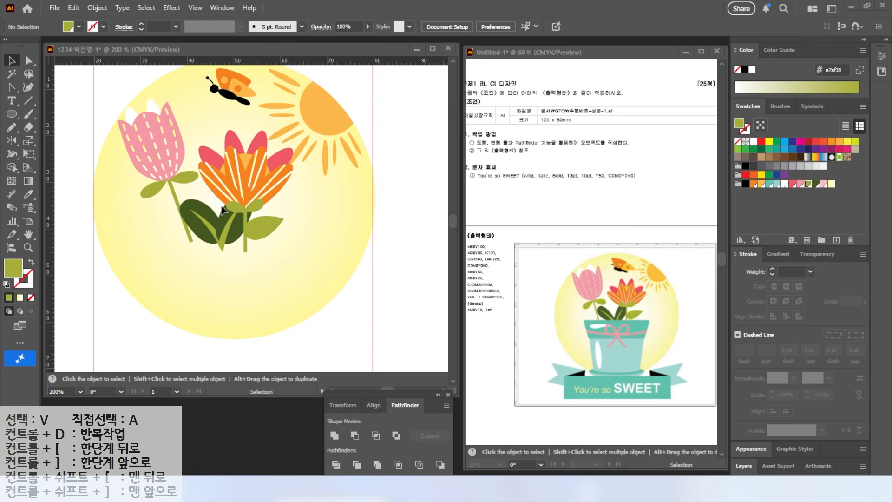
pyautogui.click(10, 115)
pyautogui.click(81, 127)
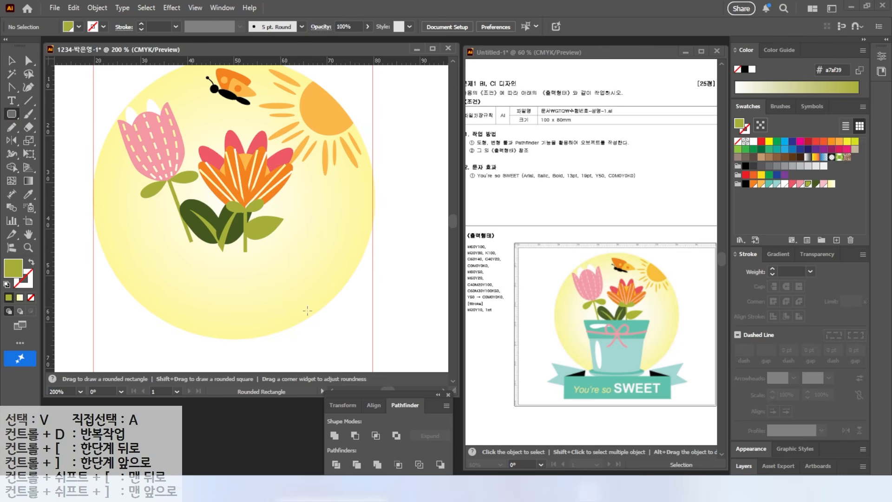
pyautogui.moveTo(149, 234); pyautogui.dragTo(313, 273)
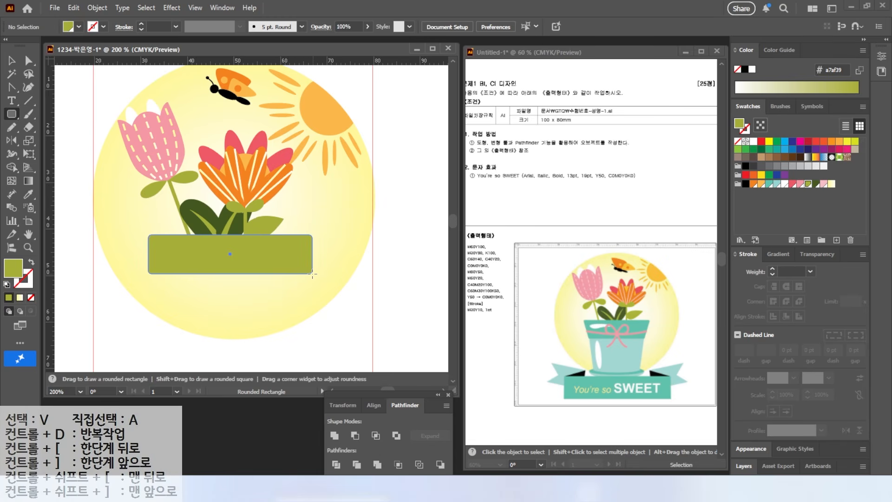
pyautogui.moveTo(312, 275); pyautogui.dragTo(310, 274)
pyautogui.click(769, 183)
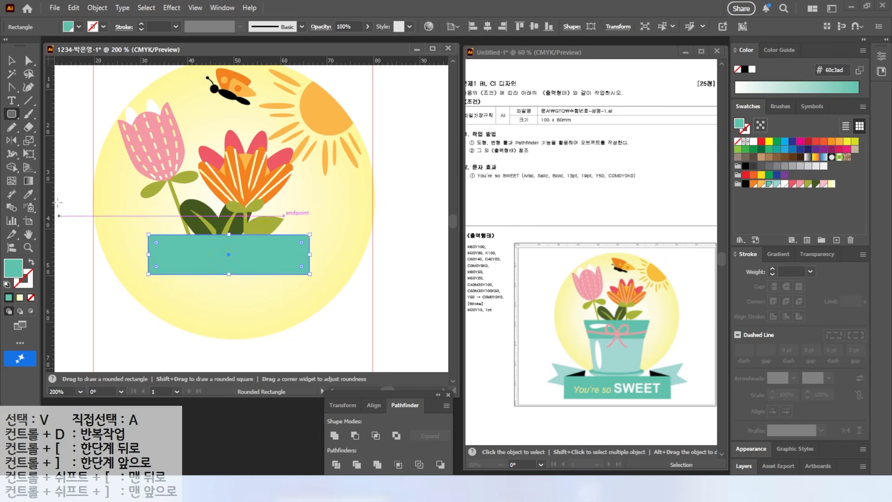
# Narrow the teal rectangle to about 29 mm, and shrink the light green leaf beside the orange flower's stem
pyautogui.click(12, 60)
pyautogui.moveTo(148, 255); pyautogui.dragTo(161, 254)
pyautogui.moveTo(309, 254); pyautogui.dragTo(272, 244)
pyautogui.click(260, 222)
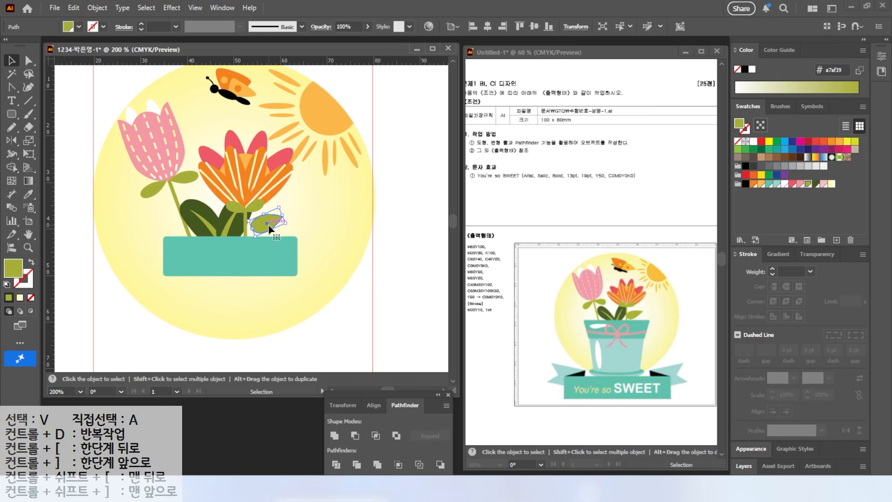
pyautogui.click(393, 301)
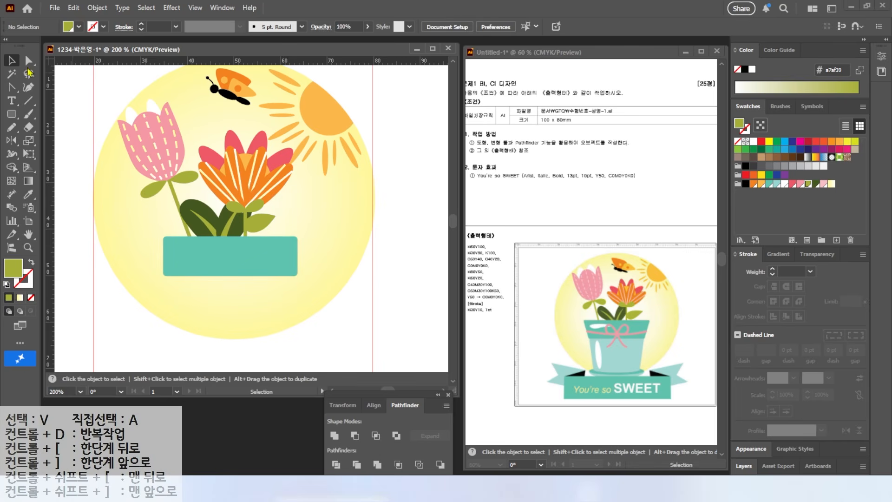
# Taper the teal rectangle by scaling its lower anchor points uniformly to 85%, and reduce its height to about 6 mm
pyautogui.click(29, 141)
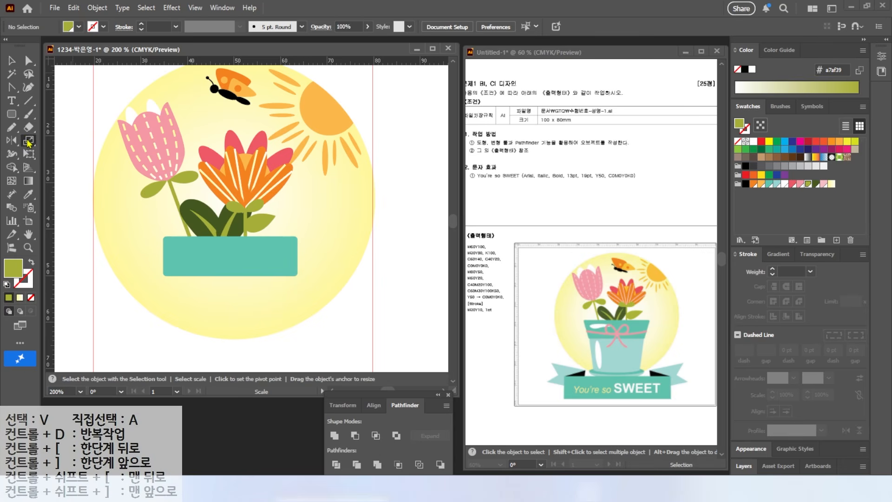
pyautogui.moveTo(143, 263); pyautogui.dragTo(334, 302)
pyautogui.press('a')
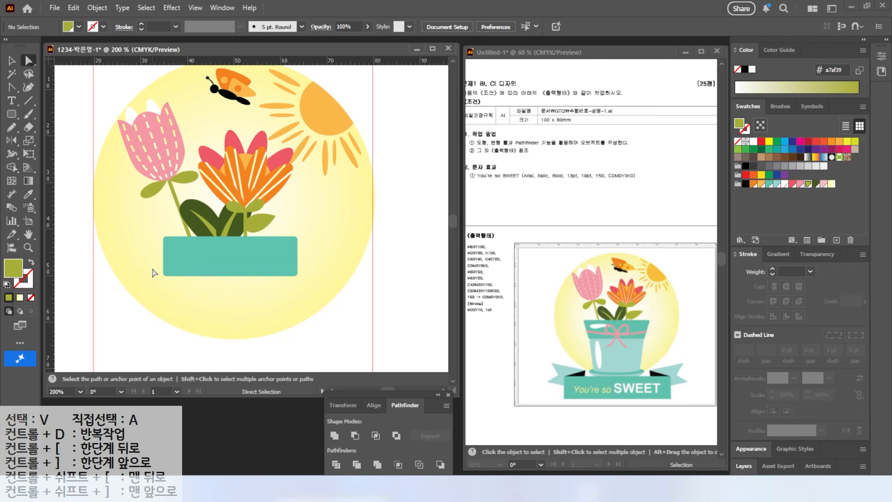
pyautogui.moveTo(285, 296); pyautogui.dragTo(268, 311)
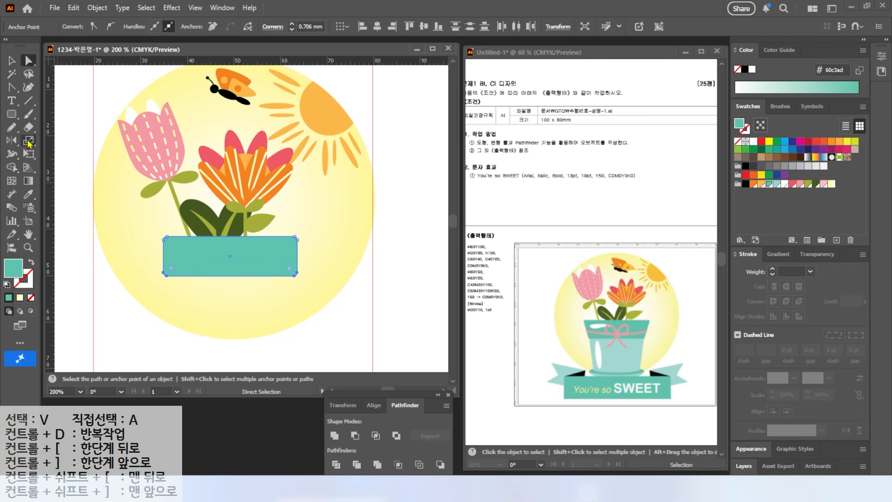
pyautogui.doubleClick(28, 141)
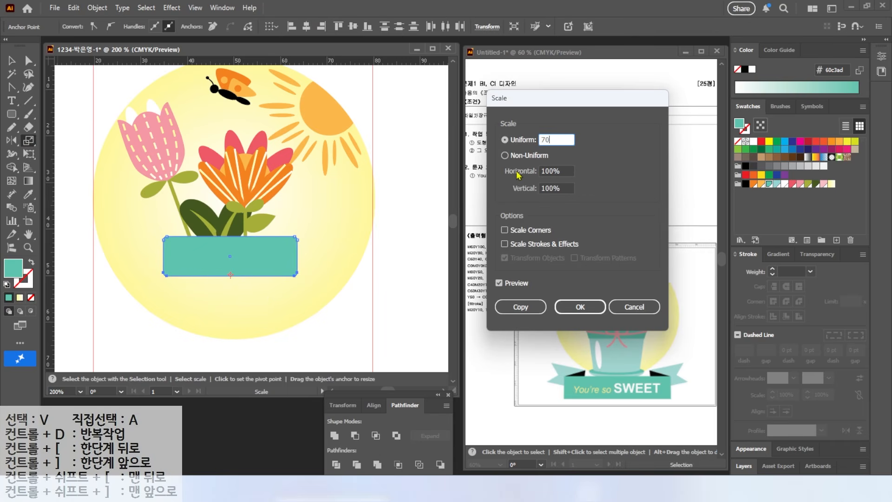
pyautogui.click(498, 284)
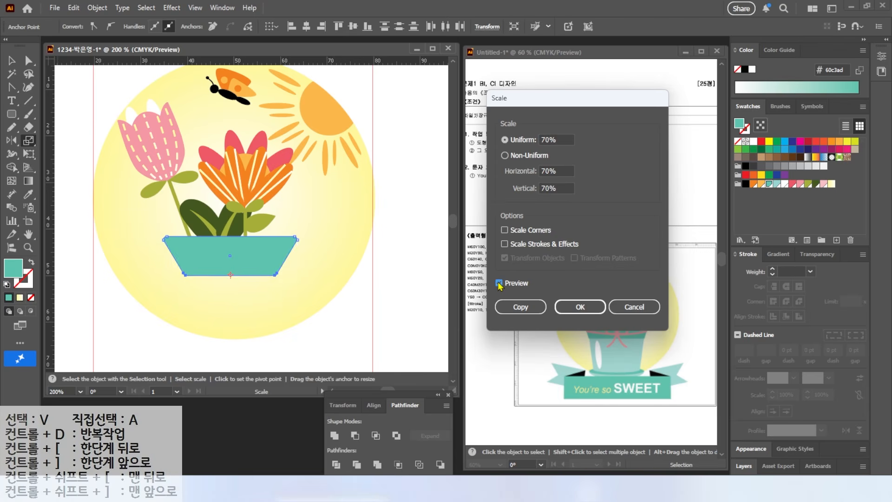
pyautogui.moveTo(559, 141); pyautogui.dragTo(398, 165)
pyautogui.write('80')
pyautogui.click(503, 285)
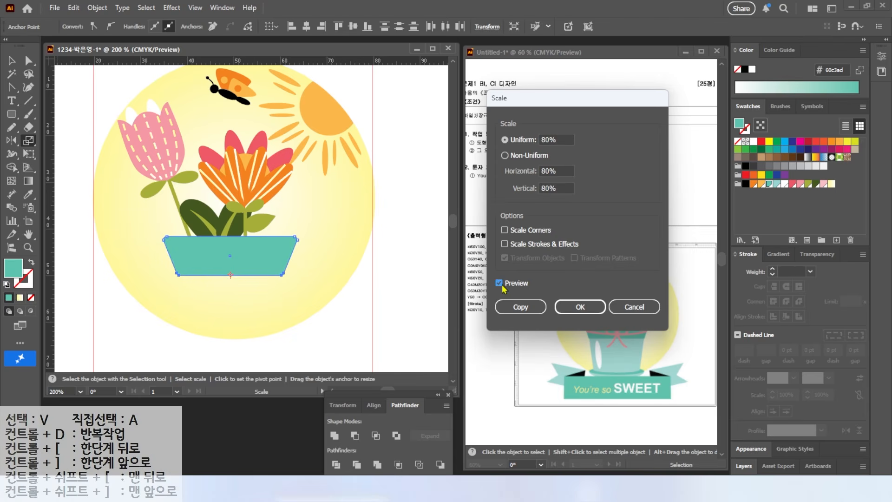
pyautogui.moveTo(557, 140); pyautogui.dragTo(401, 181)
pyautogui.click(572, 306)
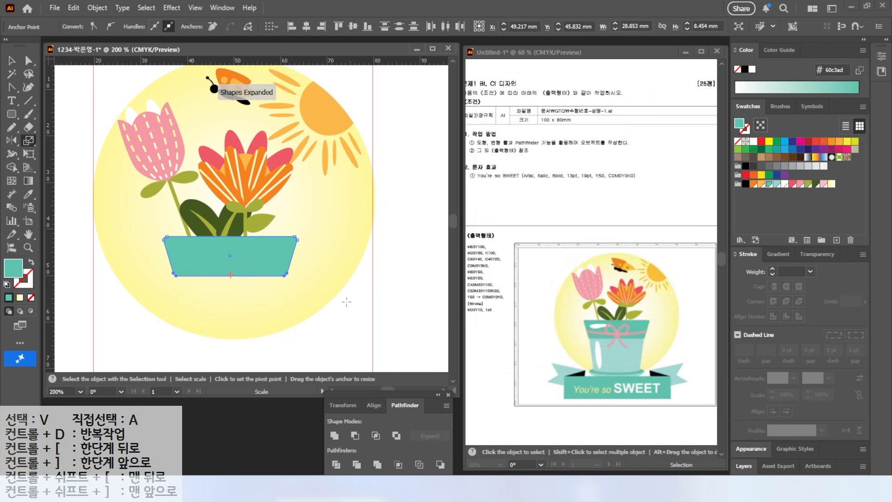
pyautogui.click(15, 64)
pyautogui.moveTo(230, 276); pyautogui.dragTo(230, 266)
# Draw a light teal 96d5d2 rounded rectangle about 23 by 19 mm as the pot body and bring the rim in front of it
pyautogui.click(12, 114)
pyautogui.moveTo(181, 250)
pyautogui.mouseDown()
pyautogui.moveTo(285, 339)
pyautogui.moveTo(245, 327)
pyautogui.mouseUp()
pyautogui.click(777, 184)
pyautogui.click(12, 61)
pyautogui.moveTo(275, 295); pyautogui.dragTo(285, 295)
pyautogui.rightClick(231, 289)
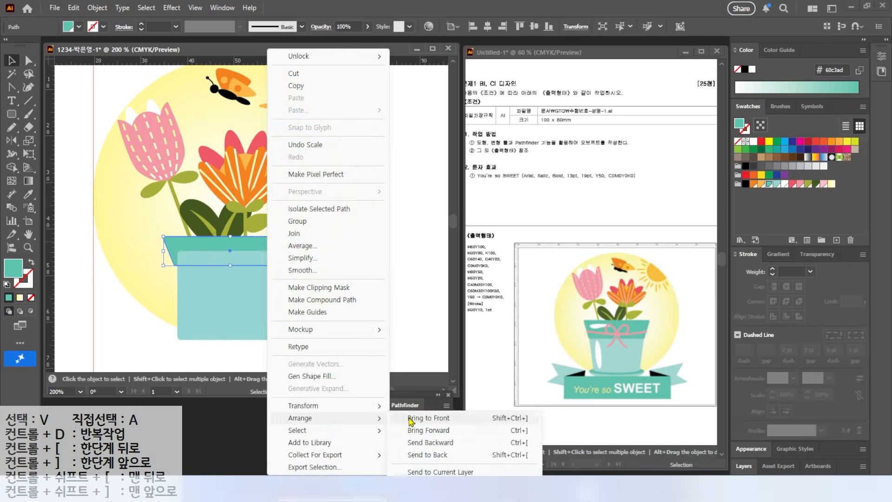
pyautogui.click(448, 442)
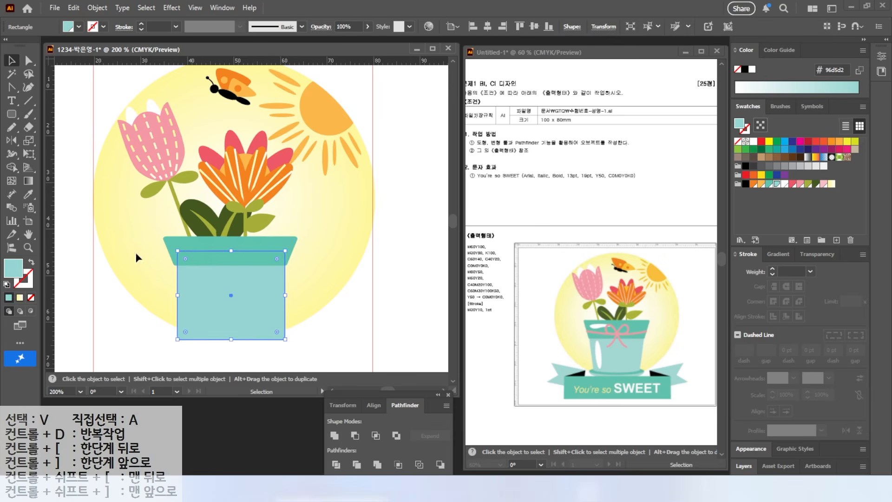
# Taper the pot body by scaling its lower anchor points uniformly to 85%
pyautogui.click(28, 61)
pyautogui.moveTo(167, 352); pyautogui.dragTo(298, 328)
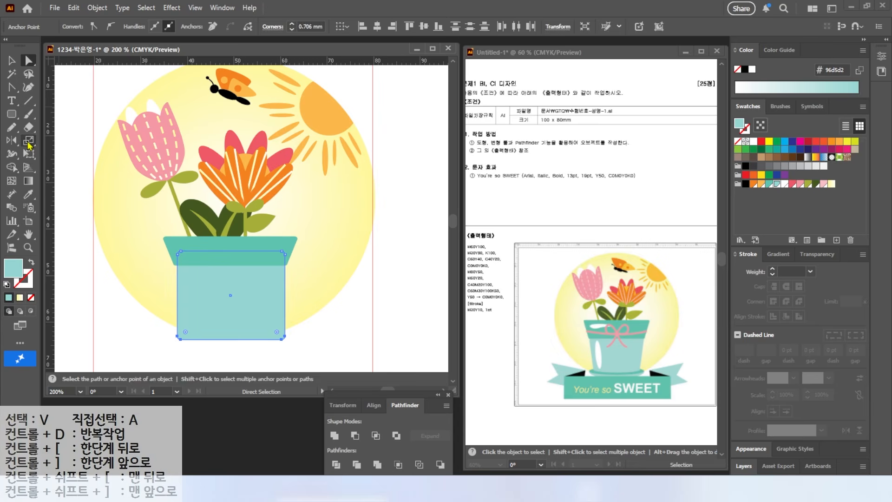
pyautogui.doubleClick(29, 145)
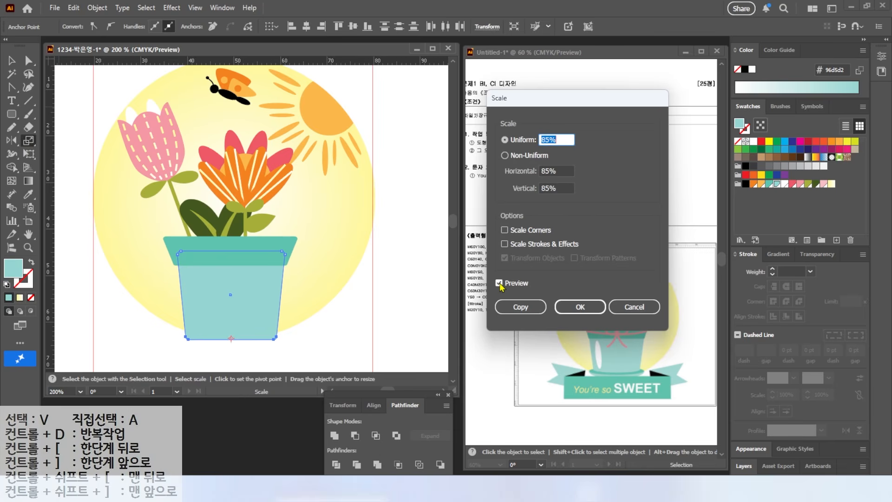
pyautogui.click(571, 308)
# Draw a white upright ellipse about 3 by 11 mm as a highlight along the pot body's left side
pyautogui.moveTo(12, 115); pyautogui.dragTo(51, 140)
pyautogui.moveTo(189, 275); pyautogui.dragTo(202, 328)
pyautogui.click(785, 184)
pyautogui.scroll(2, 200, 305)
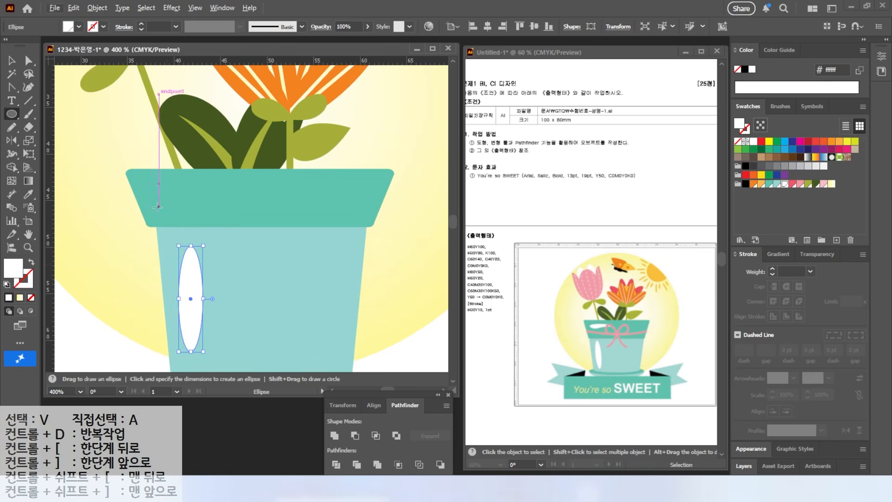
# Duplicate the white highlight ellipse onto the pot rim, rotate it horizontal and position it at the rim's left side
pyautogui.press('v')
pyautogui.moveTo(192, 285); pyautogui.dragTo(216, 207)
pyautogui.moveTo(228, 280); pyautogui.dragTo(145, 242)
pyautogui.moveTo(225, 225); pyautogui.dragTo(214, 193)
pyautogui.press('a')
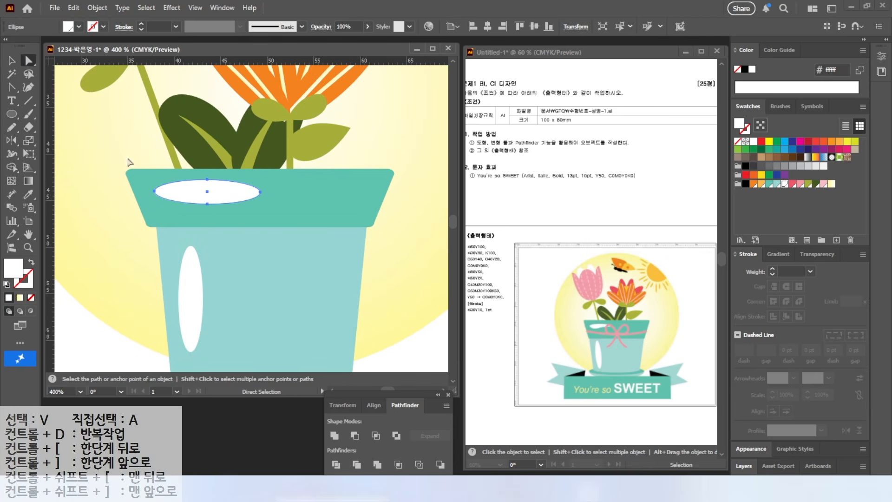
# Reshape the white highlight on the pot rim into a shorter, curved sliver with its left end lowered
pyautogui.moveTo(155, 196); pyautogui.dragTo(155, 201)
pyautogui.moveTo(209, 205); pyautogui.dragTo(169, 205)
pyautogui.hotkey('ctrl', 'z')
pyautogui.moveTo(261, 192); pyautogui.dragTo(252, 191)
pyautogui.click(233, 189)
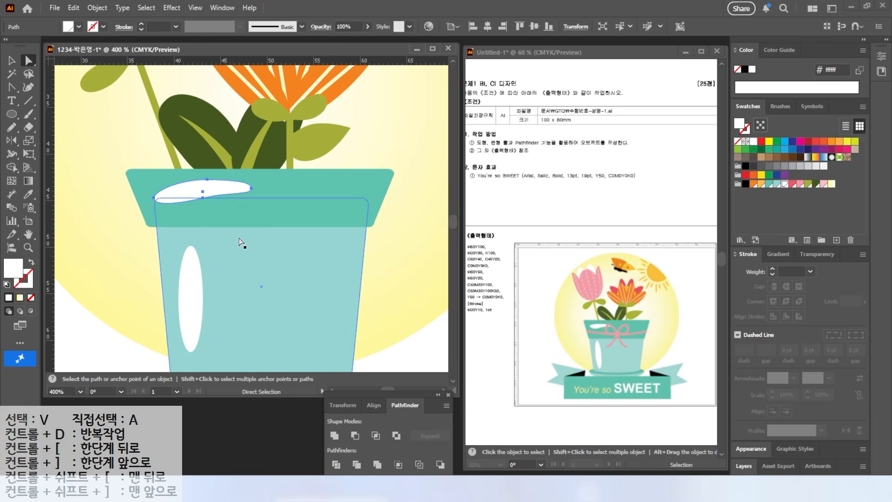
pyautogui.click(11, 61)
pyautogui.moveTo(251, 180); pyautogui.dragTo(239, 184)
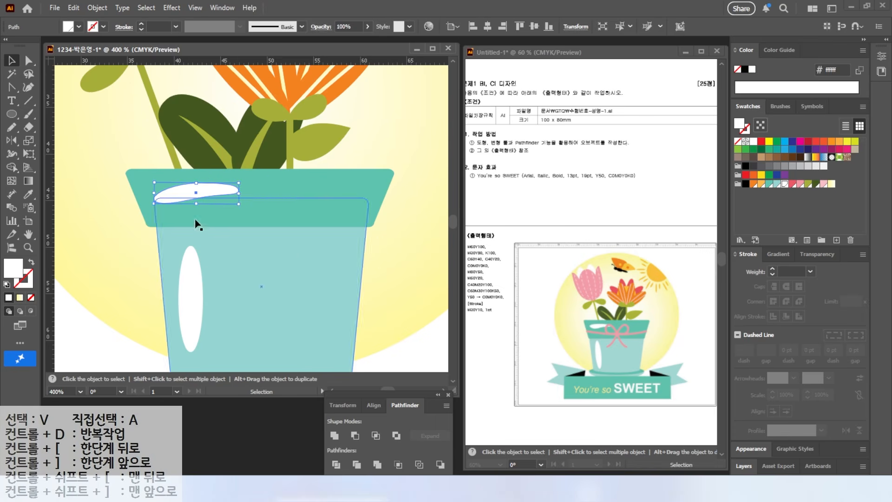
# Draw a slightly sagging pink f598a4 ribbon line across the pot rim with a 2 pt stroke, round caps and no fill
pyautogui.click(12, 101)
pyautogui.click(65, 111)
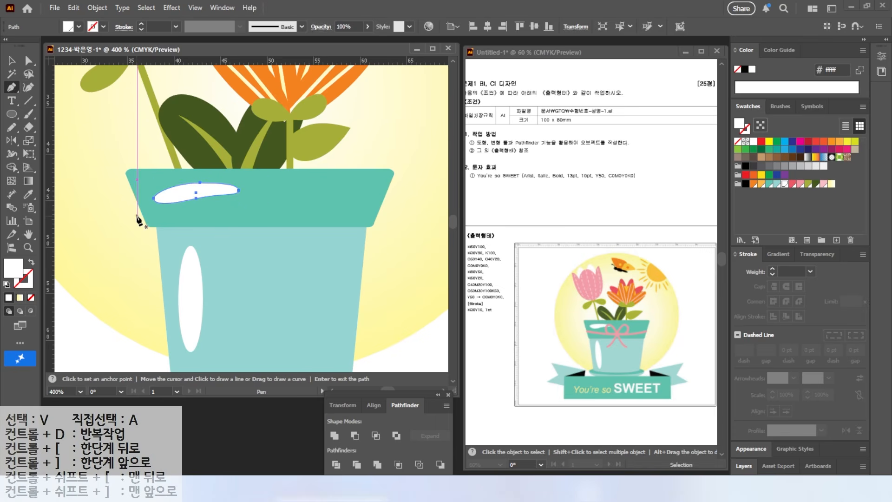
pyautogui.moveTo(247, 220); pyautogui.dragTo(292, 221)
pyautogui.click(378, 211)
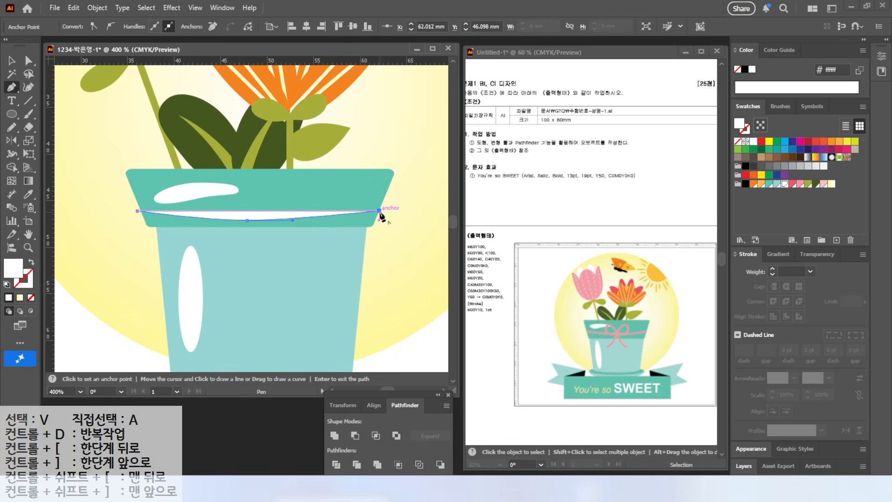
pyautogui.click(31, 263)
pyautogui.click(800, 183)
pyautogui.click(773, 269)
pyautogui.click(786, 287)
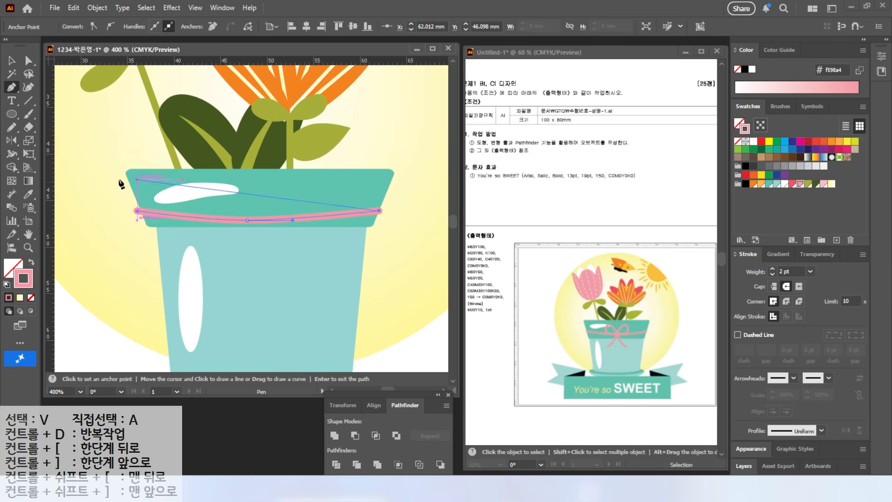
pyautogui.press('v')
pyautogui.click(81, 180)
# Draw the bow's left loop and tail as a curved pink path from the ribbon's centre, with a 2 pt stroke and round caps
pyautogui.click(12, 88)
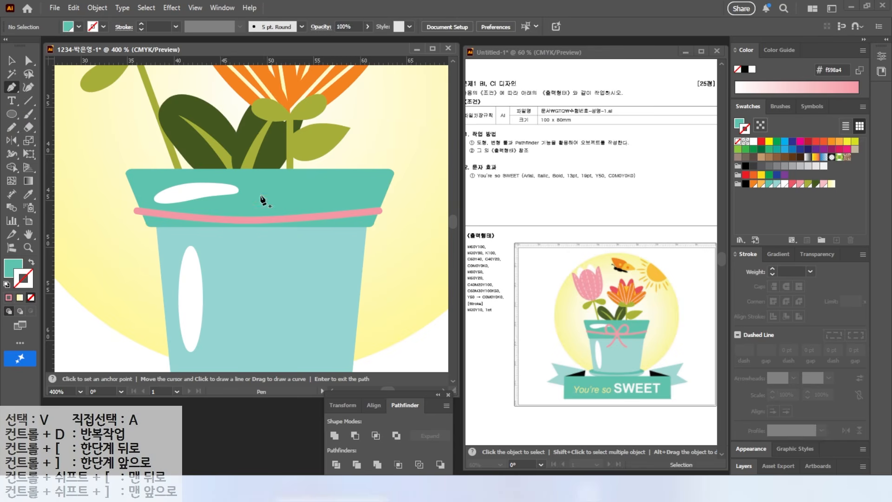
pyautogui.click(219, 261)
pyautogui.moveTo(262, 219); pyautogui.dragTo(266, 199)
pyautogui.moveTo(211, 184); pyautogui.dragTo(196, 198)
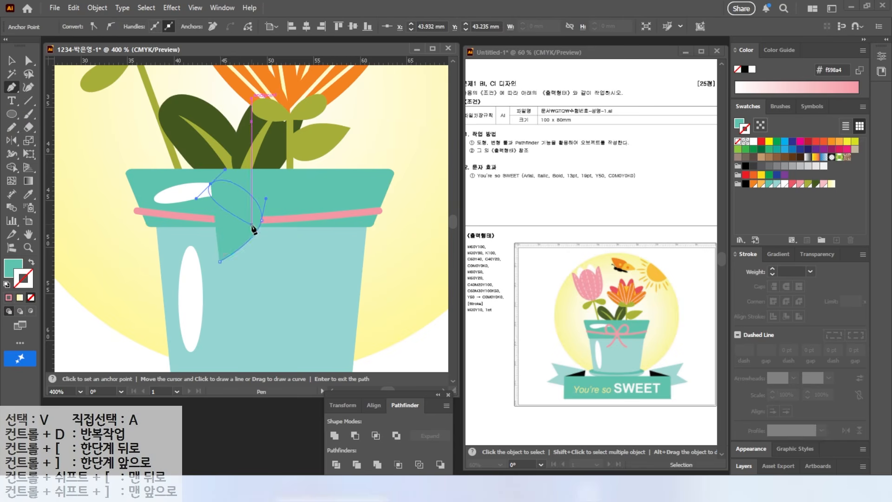
pyautogui.moveTo(255, 221); pyautogui.dragTo(115, 238)
pyautogui.hotkey('shift', 'x')
pyautogui.click(11, 60)
pyautogui.click(772, 269)
pyautogui.click(786, 286)
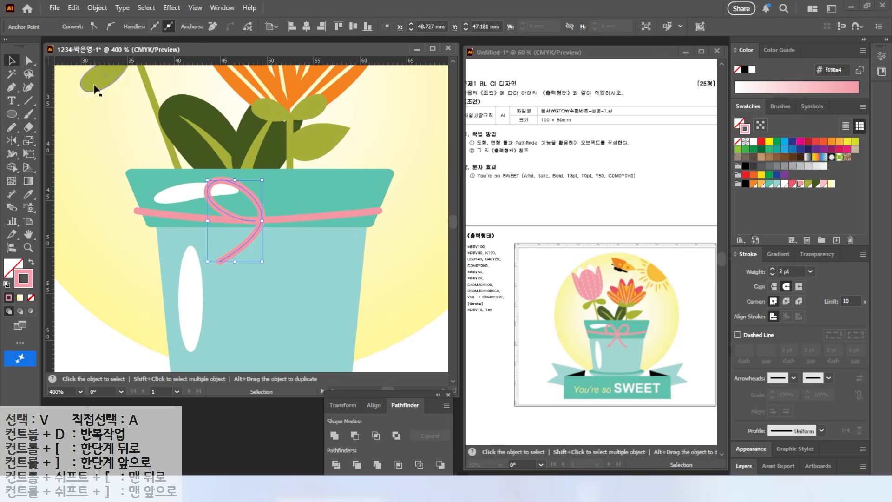
# Pull the upper-left anchor point of the bow loop slightly inward to make the loop smaller
pyautogui.click(12, 143)
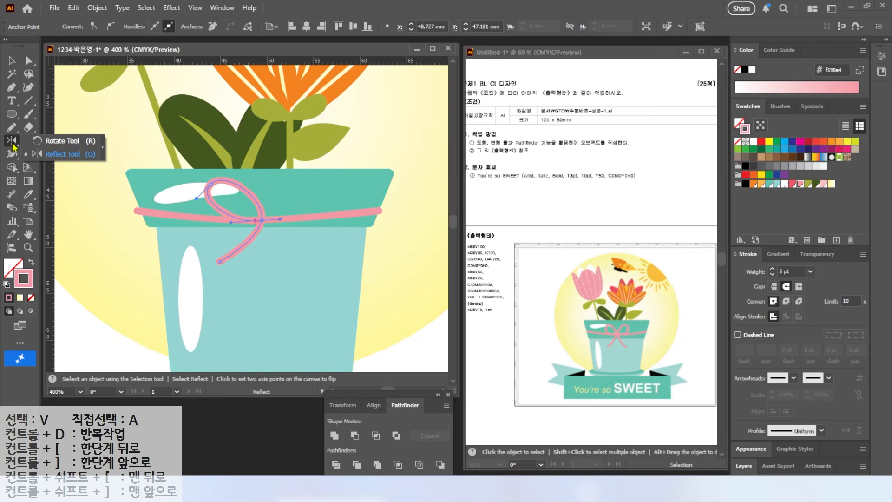
pyautogui.click(12, 61)
pyautogui.click(185, 195)
pyautogui.click(28, 61)
pyautogui.click(211, 184)
pyautogui.moveTo(211, 185); pyautogui.dragTo(218, 190)
pyautogui.press('v')
pyautogui.click(100, 204)
# Reflect a copy of the left bow half across the vertical axis through the knot to complete the bow
pyautogui.click(239, 249)
pyautogui.doubleClick(13, 141)
pyautogui.click(601, 271)
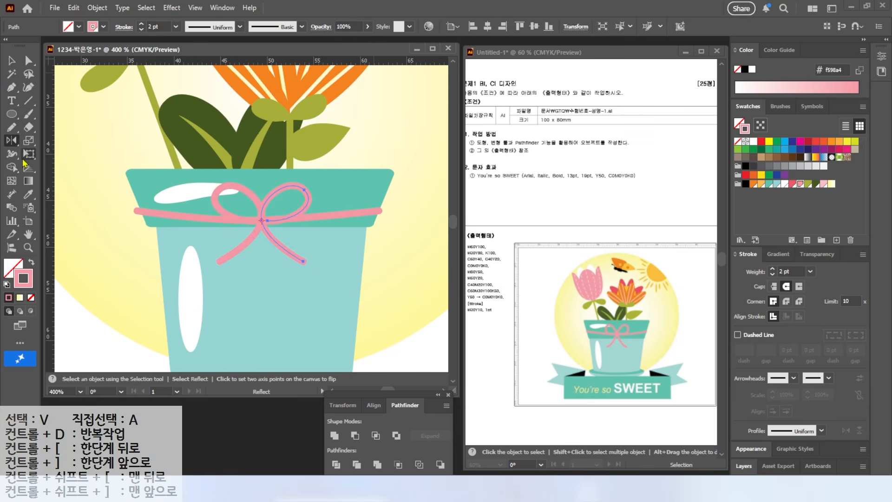
pyautogui.press('v')
pyautogui.click(87, 200)
# Draw a flat teal 60c3ad ellipse about 22 mm wide without a stroke at the bottom of the pot
pyautogui.scroll(-3, 224, 288)
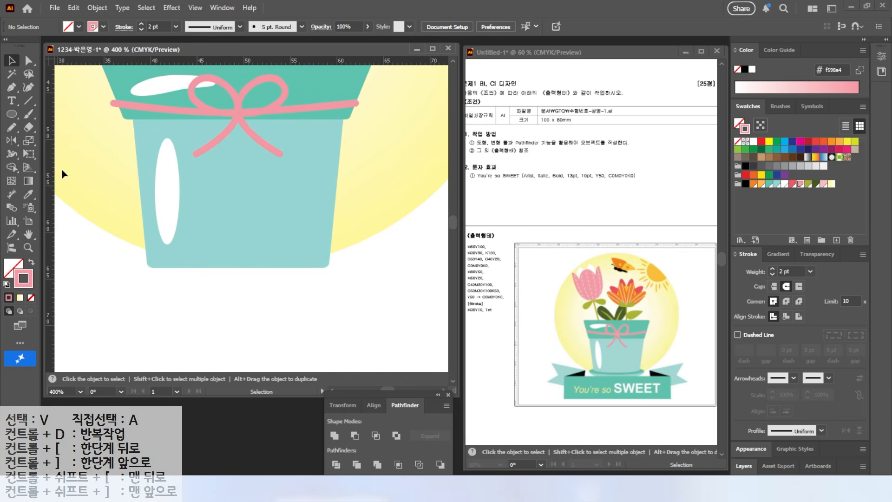
pyautogui.press('l')
pyautogui.moveTo(146, 244); pyautogui.dragTo(350, 278)
pyautogui.hotkey('shift', 'x')
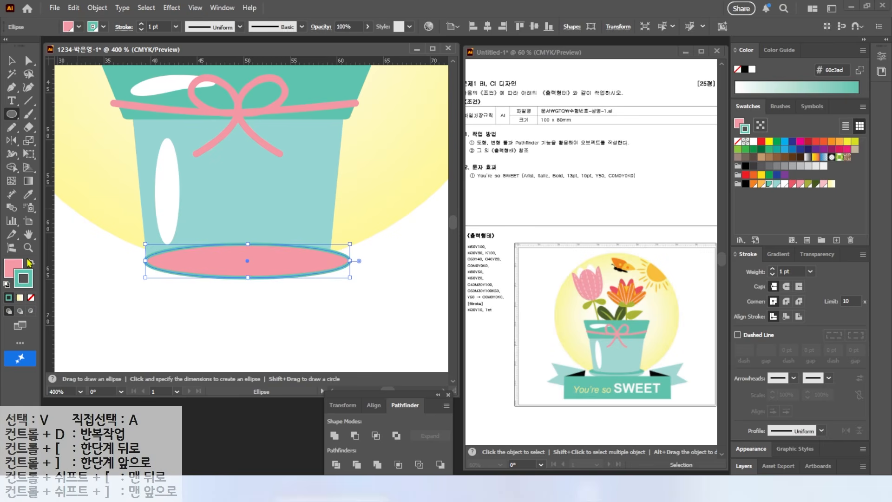
pyautogui.click(769, 184)
# Duplicate the base ellipse slightly lower, fill the copy with light teal 96d5d2 and keep the darker ellipse in front of it
pyautogui.press('v')
pyautogui.moveTo(274, 272); pyautogui.dragTo(238, 256)
pyautogui.click(776, 184)
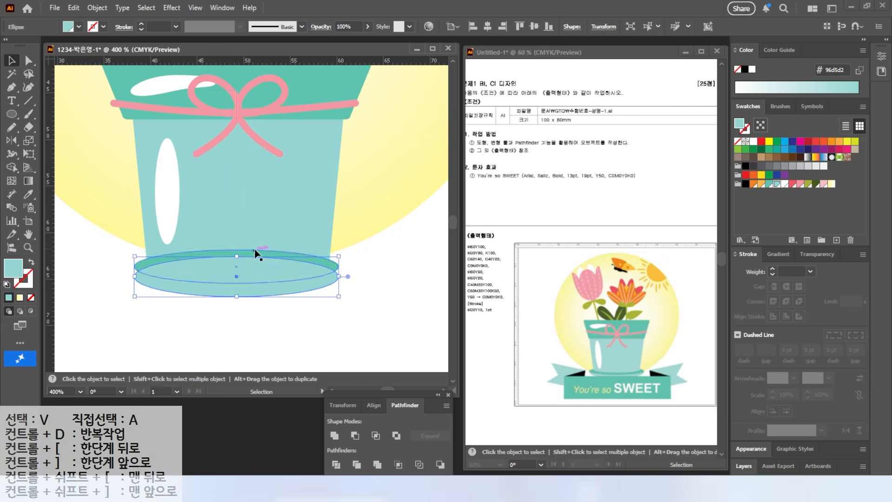
pyautogui.rightClick(338, 266)
pyautogui.moveTo(364, 418)
pyautogui.click(474, 417)
pyautogui.click(186, 288)
# Raise the side anchor points of the light teal ellipse to the darker ellipse's ends to form a saucer shape
pyautogui.press('a')
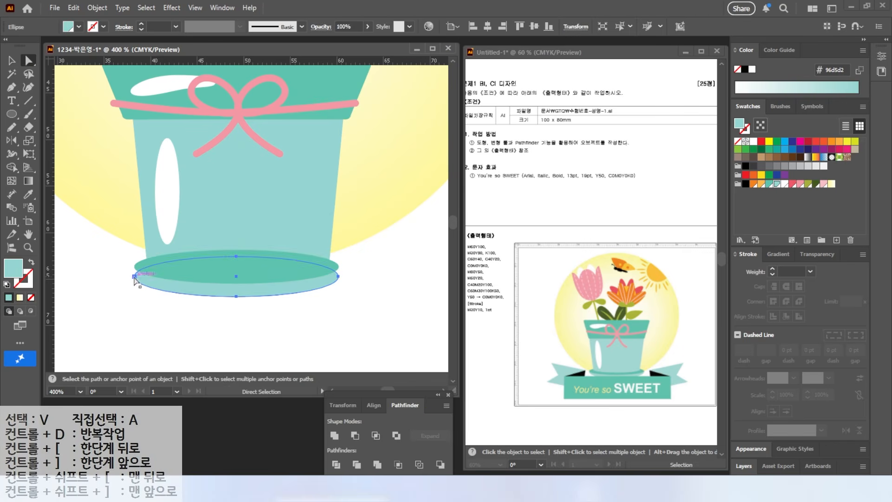
pyautogui.click(133, 277)
pyautogui.keyDown('shift'); pyautogui.click(338, 277); pyautogui.keyUp('shift')
pyautogui.moveTo(339, 277); pyautogui.dragTo(336, 267)
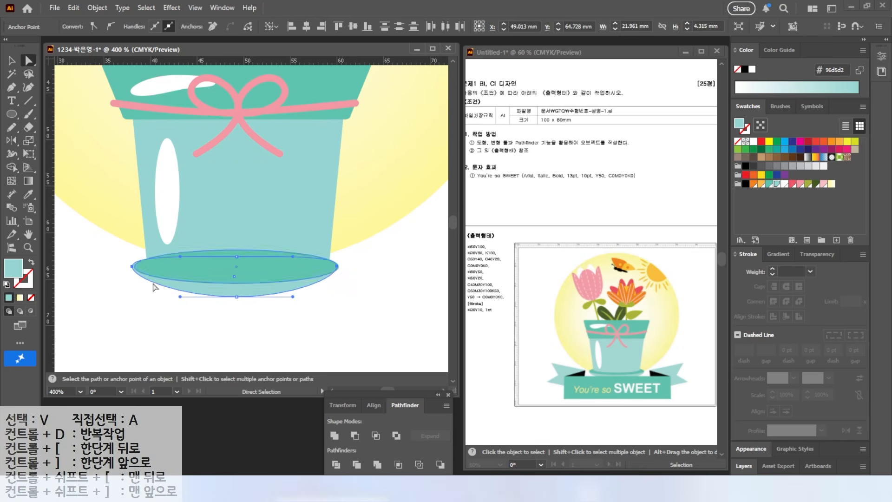
pyautogui.click(125, 276)
pyautogui.moveTo(235, 289); pyautogui.dragTo(225, 292)
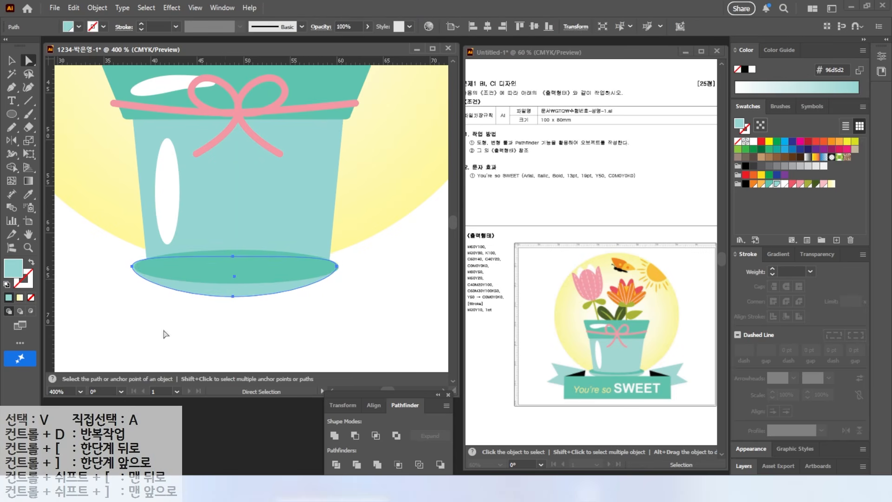
pyautogui.moveTo(177, 328); pyautogui.dragTo(170, 278)
# Arrange the two saucer shapes behind the pot body and nudge them into place
pyautogui.press('v')
pyautogui.moveTo(150, 362); pyautogui.dragTo(153, 273)
pyautogui.rightClick(153, 273)
pyautogui.moveTo(260, 418)
pyautogui.click(288, 418)
pyautogui.click(370, 331)
pyautogui.moveTo(253, 272); pyautogui.dragTo(254, 273)
pyautogui.click(378, 298)
# Draw a light teal 96d5d2 ellipse over the pot body's lower edge and flatten it slightly to round the bottom
pyautogui.press('l')
pyautogui.moveTo(146, 247); pyautogui.dragTo(326, 280)
pyautogui.moveTo(236, 280); pyautogui.dragTo(236, 276)
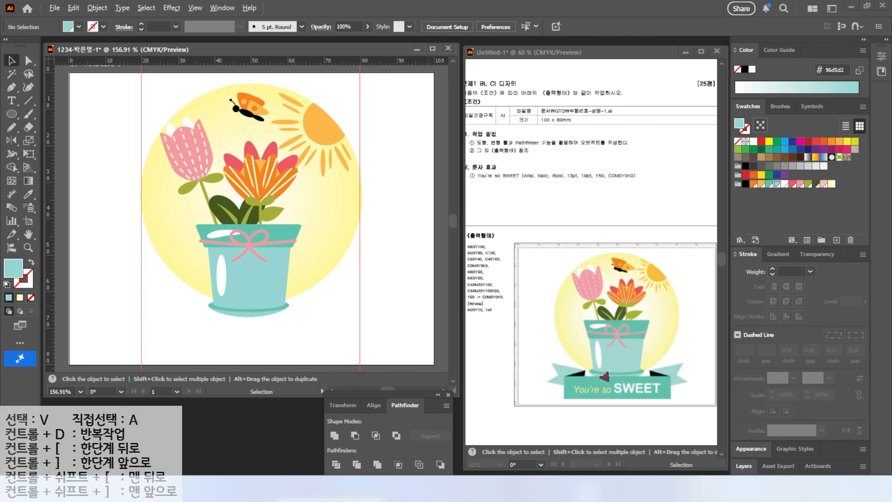
# Draw a teal 60c3ad banner rectangle about 55 by 10 mm below the pot
pyautogui.moveTo(11, 114); pyautogui.dragTo(51, 115)
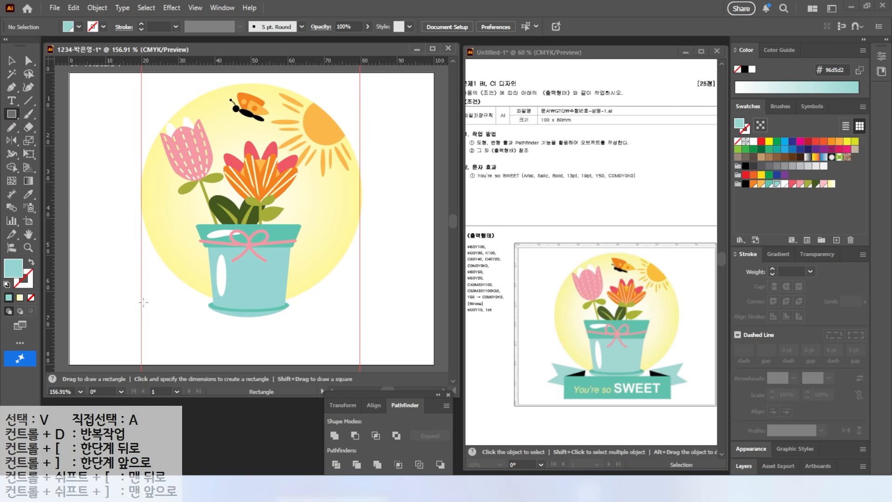
pyautogui.moveTo(153, 316); pyautogui.dragTo(351, 354)
pyautogui.click(769, 184)
# Duplicate the banner rectangle to its upper left, narrow the copy to about 19 mm and fill it with light teal 96d5d2
pyautogui.press('v')
pyautogui.moveTo(187, 328); pyautogui.dragTo(149, 305)
pyautogui.click(323, 309)
pyautogui.moveTo(323, 298); pyautogui.dragTo(194, 299)
pyautogui.click(776, 184)
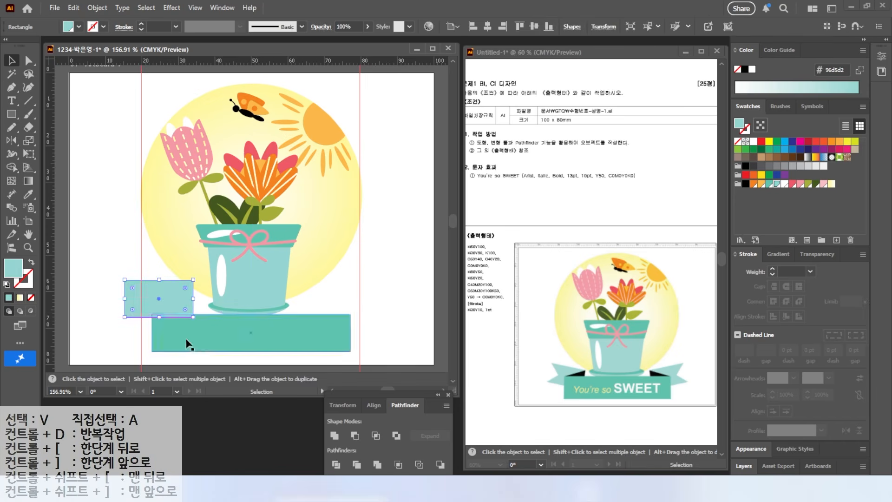
# Add an anchor point midway on the light teal rectangle's left edge and move it inward to cut a V-shaped notch
pyautogui.hotkey('ctrl', '+')
pyautogui.hotkey('ctrl', '+')
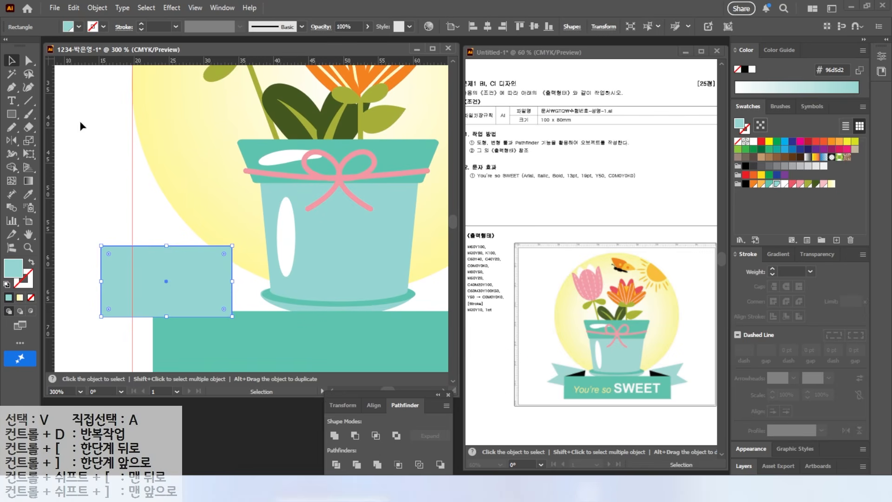
pyautogui.click(11, 87)
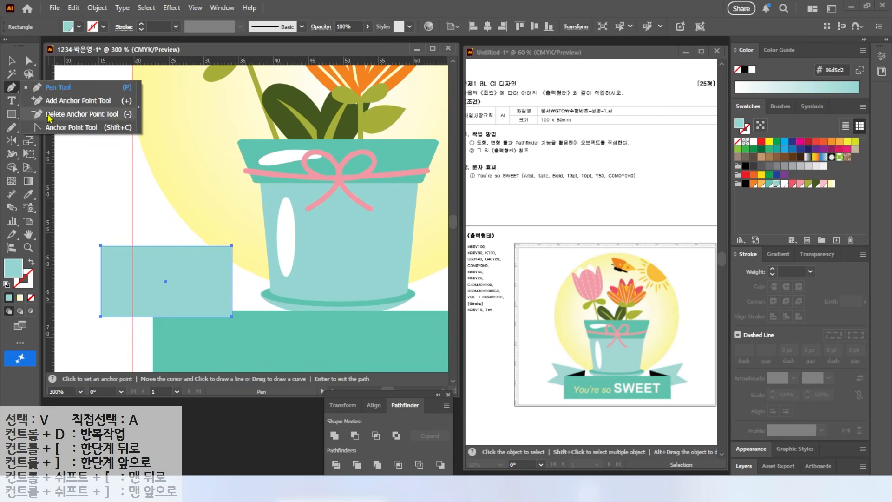
pyautogui.click(48, 103)
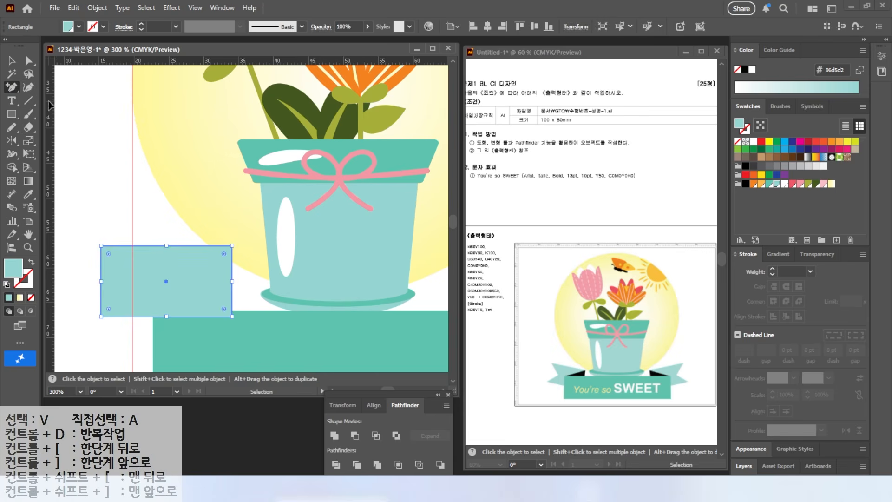
pyautogui.click(101, 282)
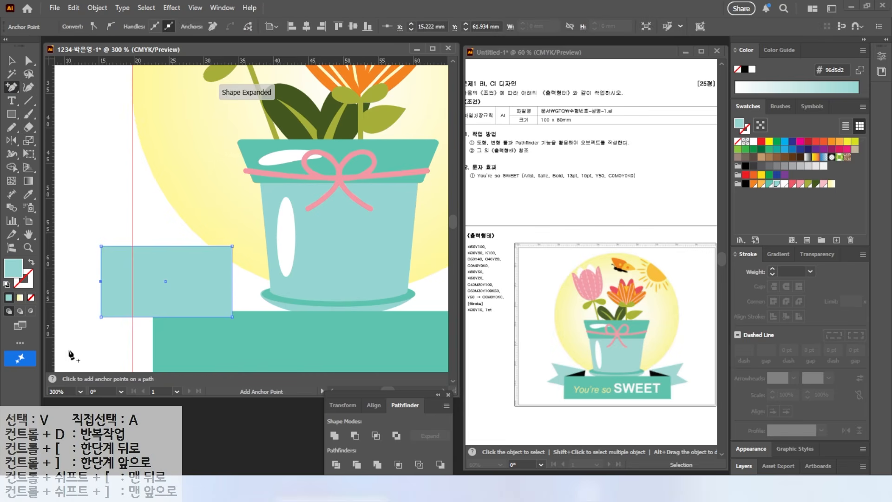
pyautogui.click(99, 290)
pyautogui.press('v')
pyautogui.click(29, 62)
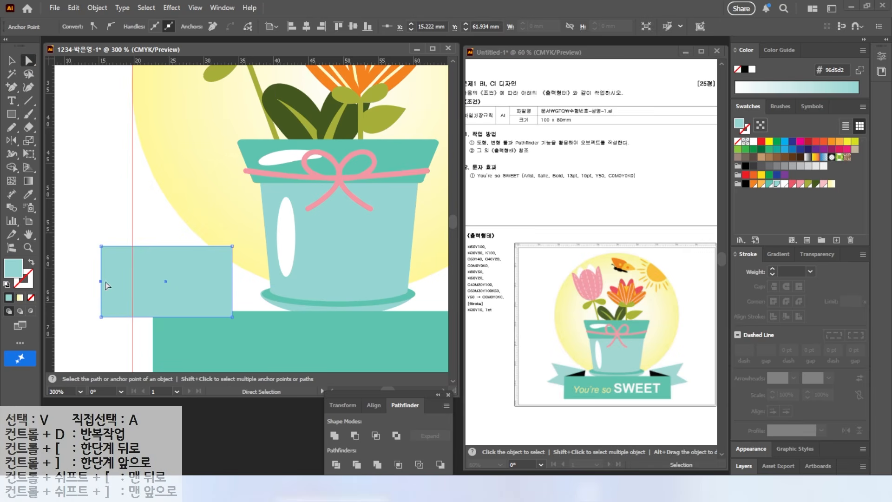
pyautogui.moveTo(101, 282); pyautogui.dragTo(133, 283)
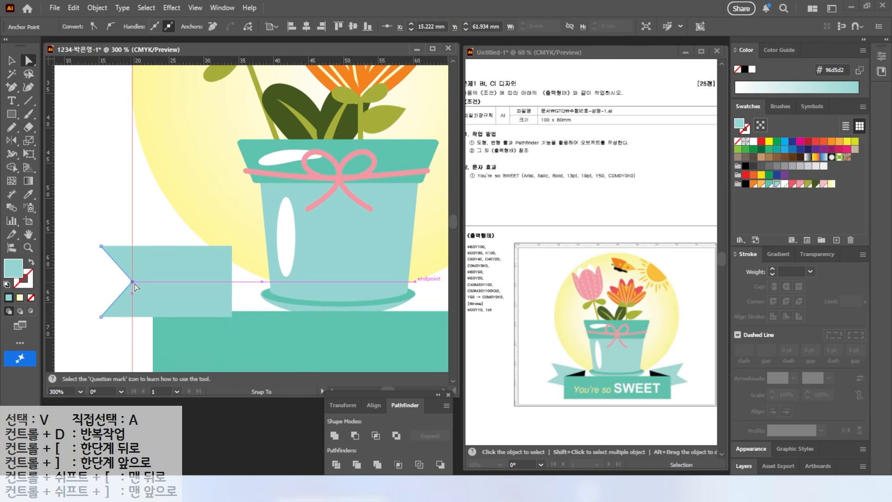
# Rotate the notched ribbon tail clockwise, position it at the banner's left end and send it to the back
pyautogui.click(12, 61)
pyautogui.moveTo(236, 241); pyautogui.dragTo(246, 275)
pyautogui.moveTo(176, 296); pyautogui.dragTo(162, 309)
pyautogui.rightClick(195, 309)
pyautogui.moveTo(253, 421)
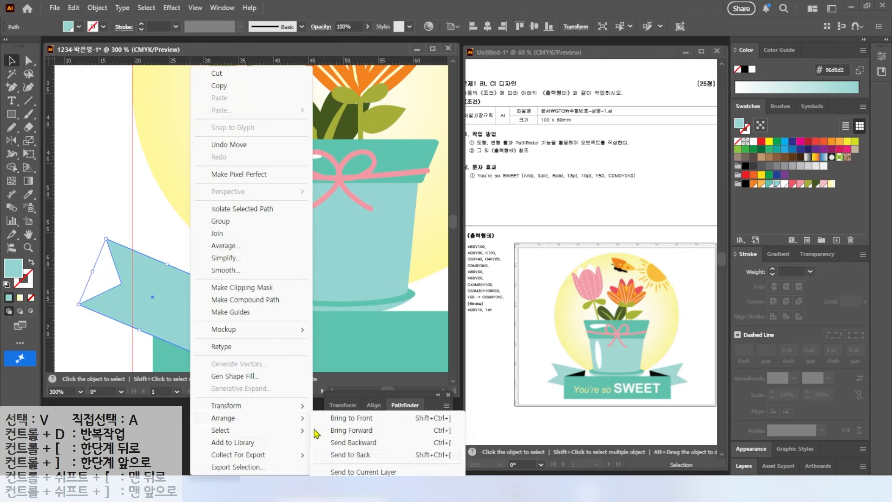
pyautogui.click(362, 457)
pyautogui.click(93, 184)
pyautogui.hotkey('ctrl', '2')
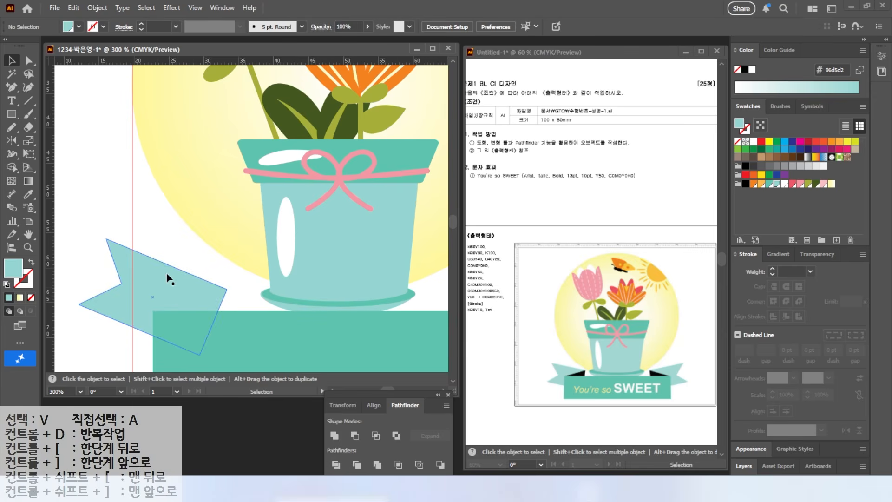
# Draw a dark green triangular fold between the banner's upper-left corner and the ribbon tail's right corner
pyautogui.moveTo(12, 87); pyautogui.dragTo(47, 86)
pyautogui.click(153, 311)
pyautogui.click(227, 290)
pyautogui.click(228, 311)
pyautogui.click(153, 310)
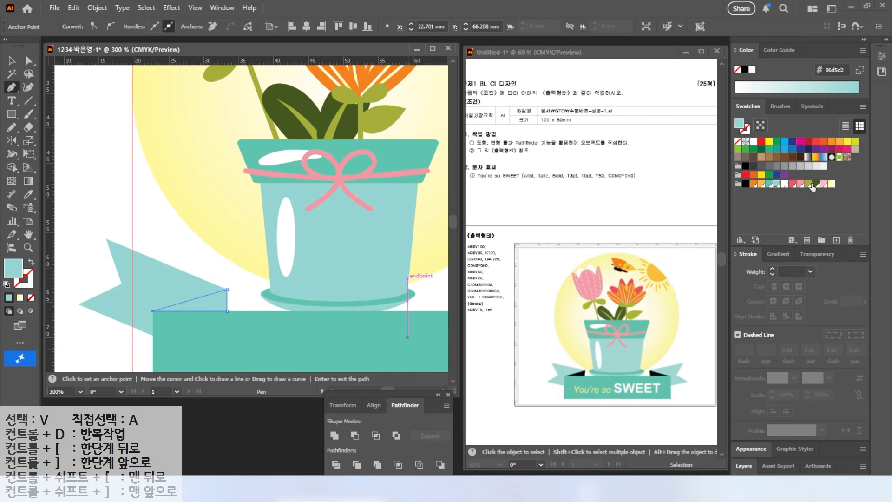
pyautogui.click(812, 185)
pyautogui.click(11, 60)
pyautogui.click(72, 140)
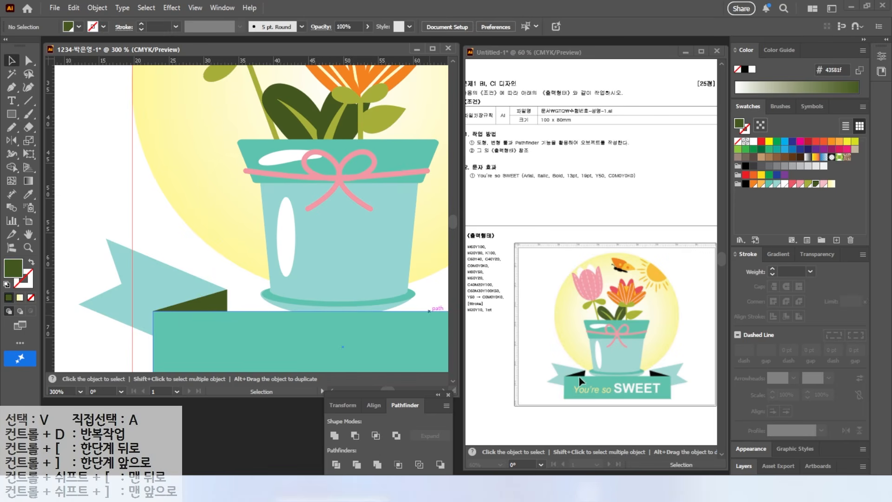
# Reflect a copy of the left ribbon tail and its dark green fold across the banner's vertical centre axis
pyautogui.scroll(-1, 455, 319)
pyautogui.moveTo(341, 271); pyautogui.dragTo(263, 229)
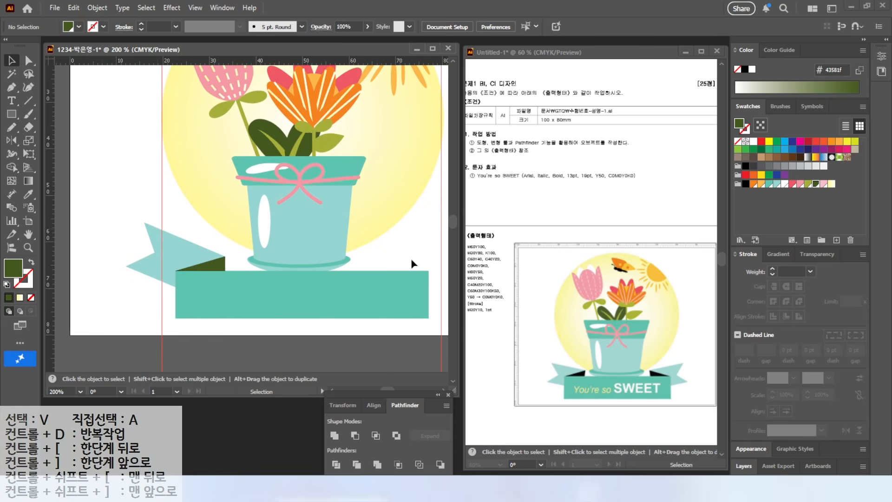
pyautogui.click(222, 264)
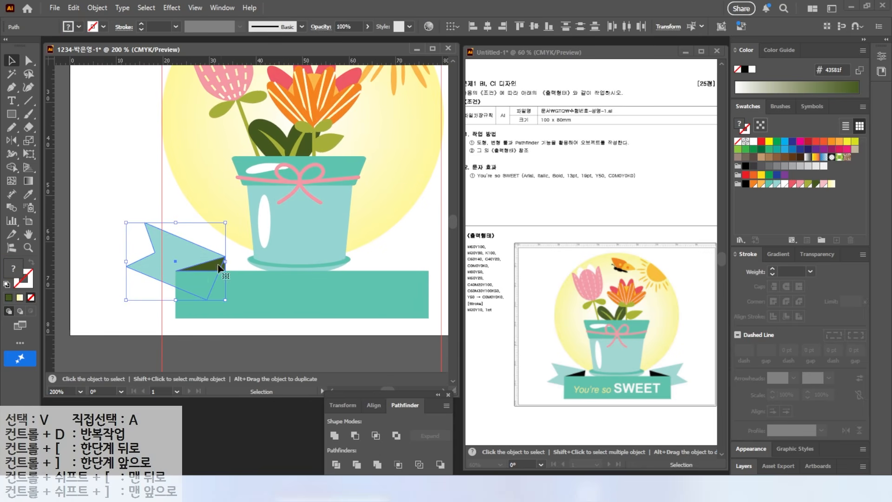
pyautogui.click(12, 141)
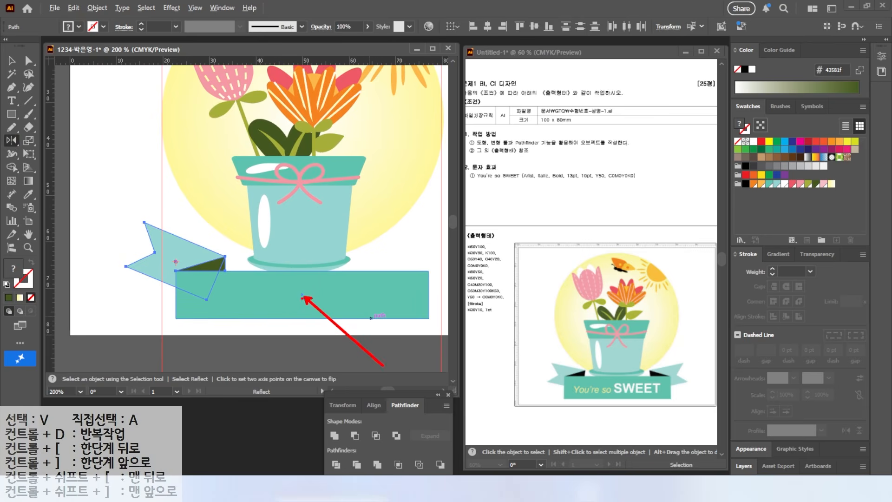
pyautogui.keyDown('alt'); pyautogui.click(301, 294); pyautogui.keyUp('alt')
pyautogui.click(593, 274)
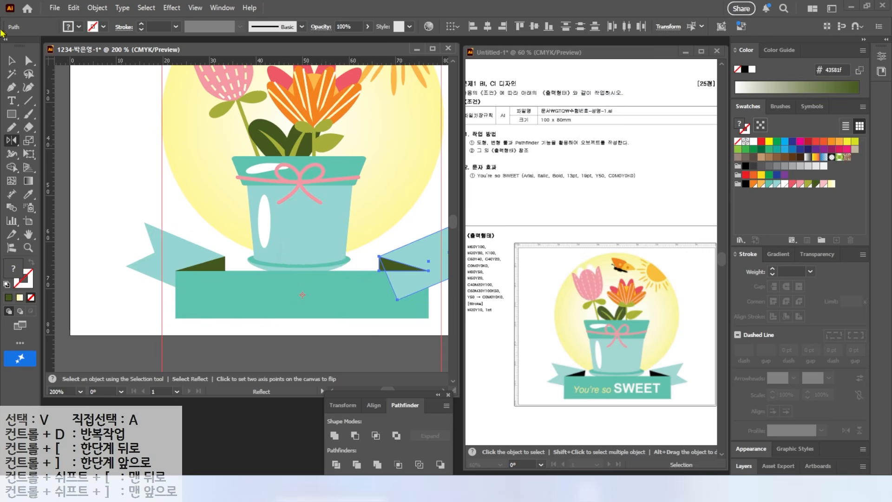
# Bring the teal banner rectangle in front of both ribbon tails
pyautogui.press('v')
pyautogui.click(285, 295)
pyautogui.rightClick(283, 292)
pyautogui.moveTo(322, 420)
pyautogui.click(430, 419)
# Add the point text "You're so" on the left part of the teal banner
pyautogui.click(12, 101)
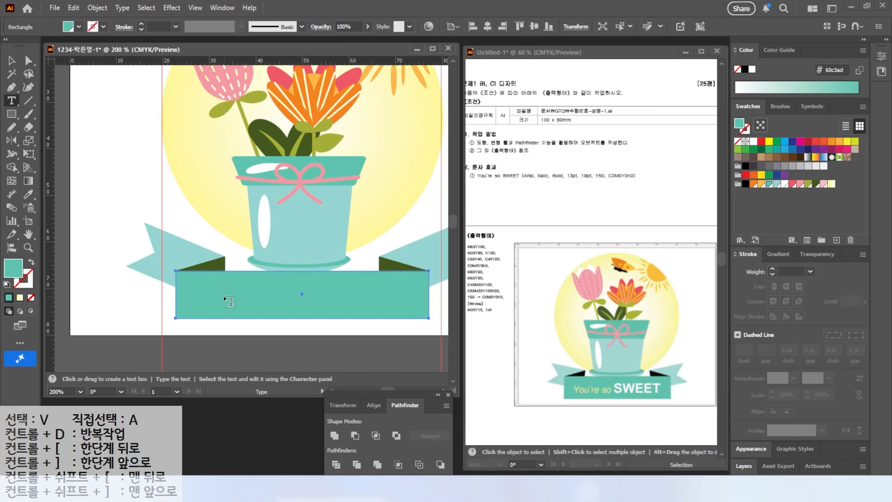
pyautogui.click(225, 293)
pyautogui.write('You’re so')
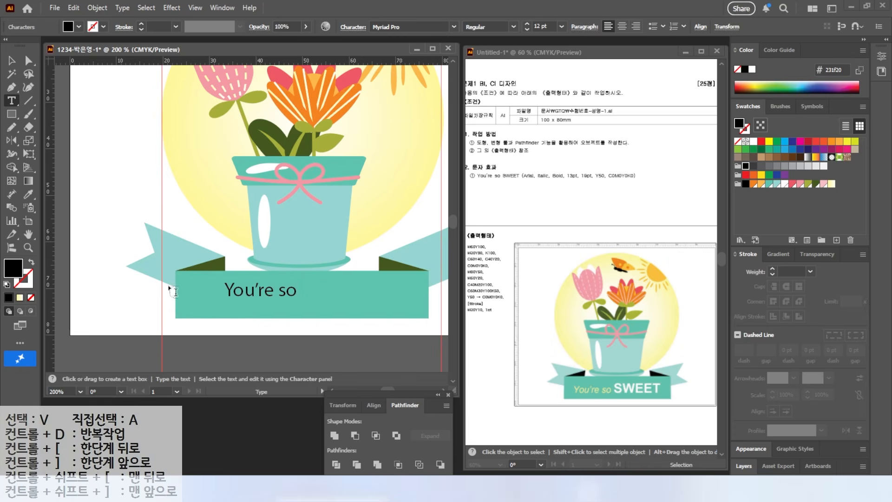
pyautogui.hotkey('alt', '2')
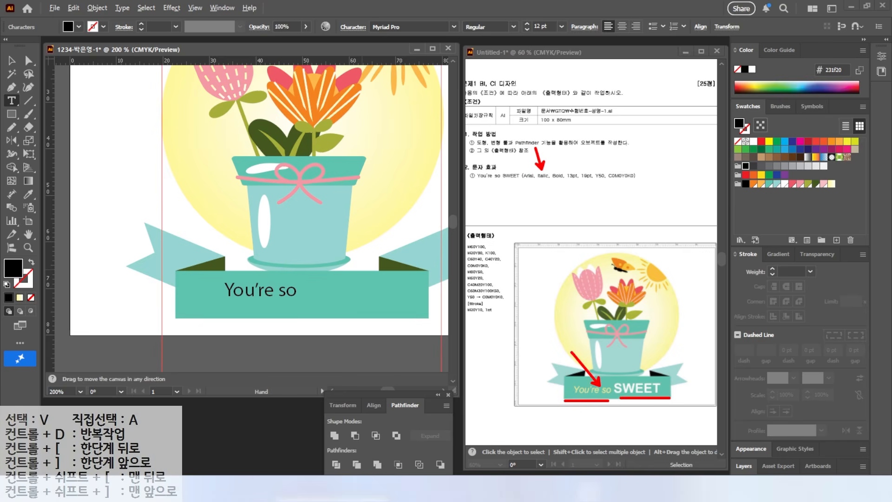
pyautogui.press('Escape')
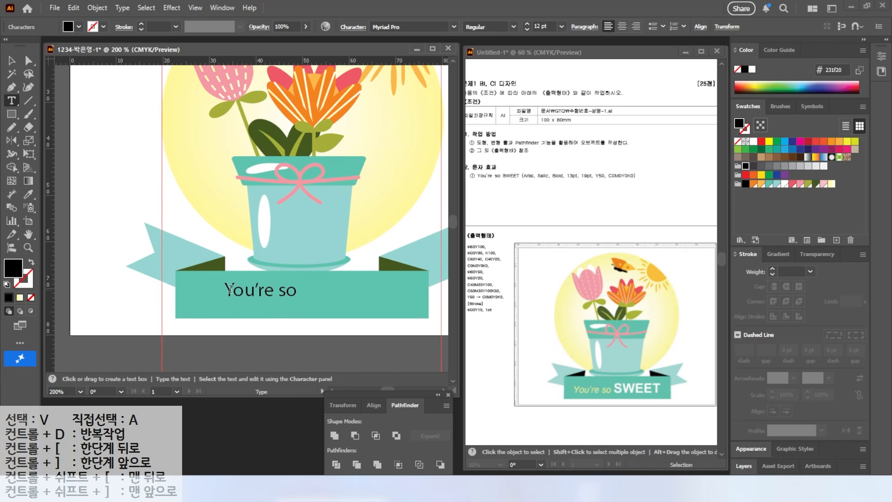
# Set the "You're so" text in Arial Italic
pyautogui.moveTo(224, 291); pyautogui.dragTo(307, 290)
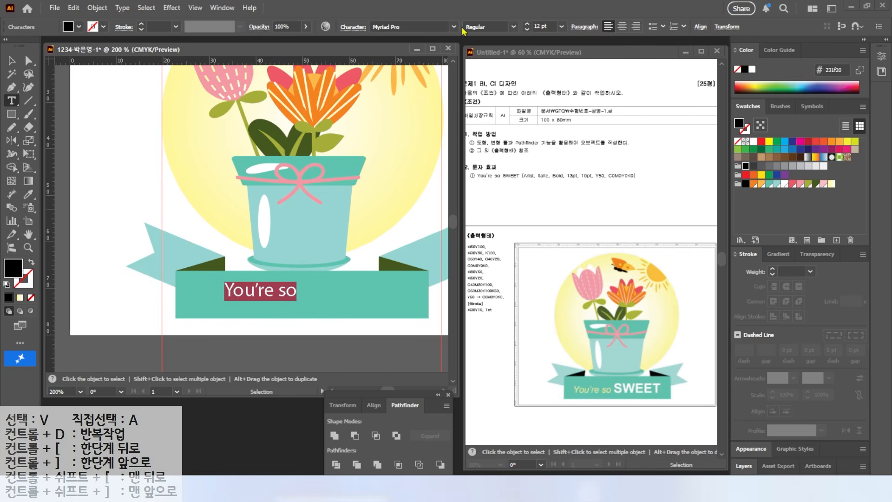
pyautogui.click(454, 27)
pyautogui.scroll(-5, 414, 139)
pyautogui.click(405, 148)
pyautogui.click(513, 27)
pyautogui.click(481, 99)
# Fill the "You're so" text with pale yellow, Y 50% and K 0%
pyautogui.doubleClick(13, 268)
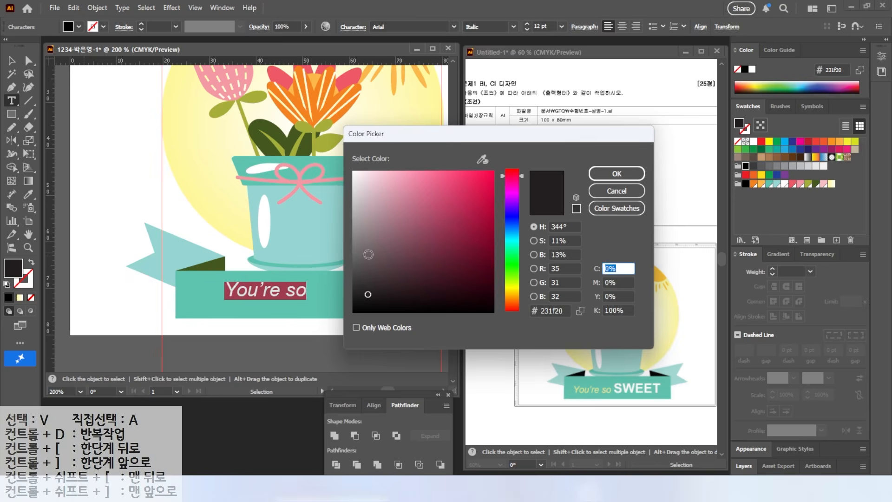
pyautogui.press('Tab')
pyautogui.press('Tab')
pyautogui.write('50')
pyautogui.press('Tab')
pyautogui.write('0')
pyautogui.press('Return')
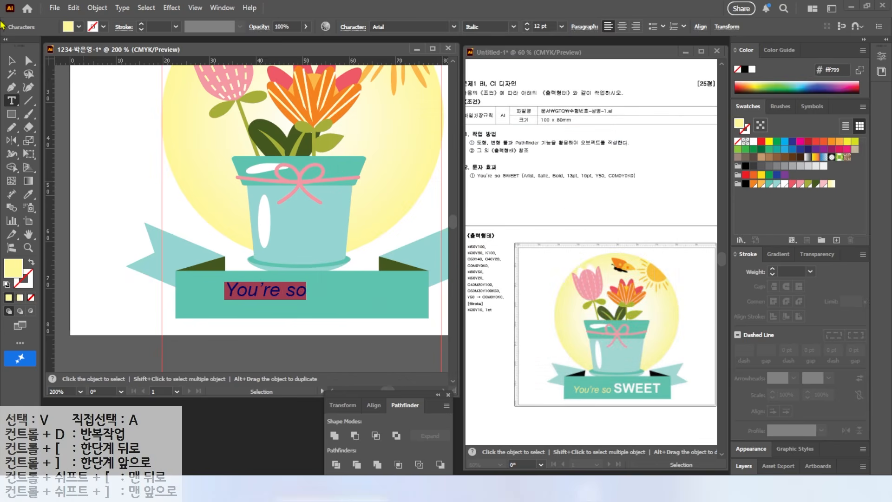
# Shift "You're so" toward the banner's left end and place a copy beside it reading "SWEET"
pyautogui.click(12, 61)
pyautogui.moveTo(256, 292); pyautogui.dragTo(220, 297)
pyautogui.doubleClick(320, 303)
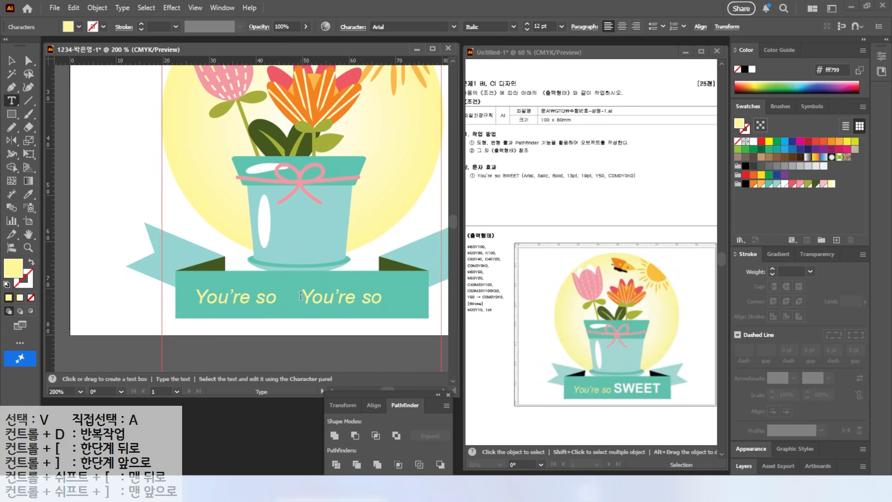
pyautogui.hotkey('ctrl', 'a')
pyautogui.write('SWEET')
# Format the "SWEET" text as Arial Bold at 19 pt with a white fill
pyautogui.doubleClick(269, 301)
pyautogui.click(513, 27)
pyautogui.click(493, 113)
pyautogui.moveTo(548, 27); pyautogui.dragTo(434, 49)
pyautogui.write('19')
pyautogui.press('Return')
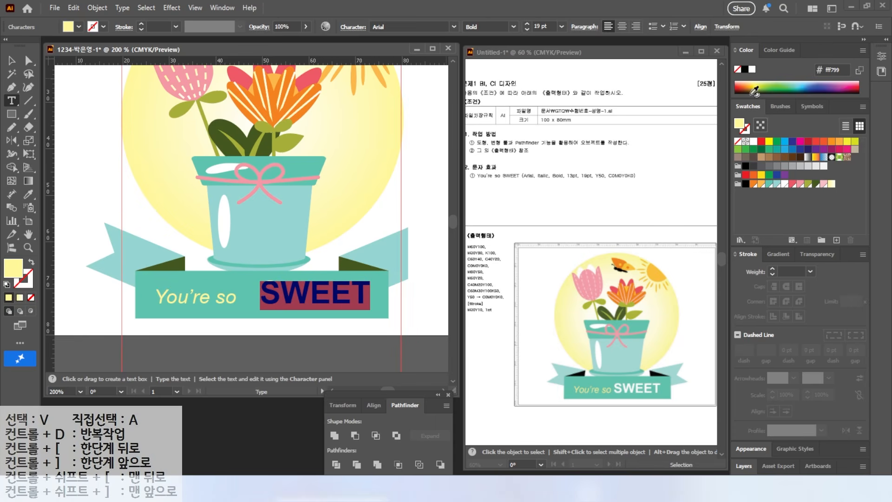
pyautogui.click(752, 69)
# Set "You're so" to 13 pt and adjust the positions of both texts within the banner
pyautogui.click(12, 61)
pyautogui.moveTo(300, 294); pyautogui.dragTo(297, 298)
pyautogui.moveTo(217, 301); pyautogui.dragTo(222, 302)
pyautogui.moveTo(548, 26); pyautogui.dragTo(297, 24)
pyautogui.write('13')
pyautogui.press('Return')
pyautogui.moveTo(185, 300); pyautogui.dragTo(181, 302)
# Clear all ruler guides from the flower pot artboard
pyautogui.doubleClick(28, 234)
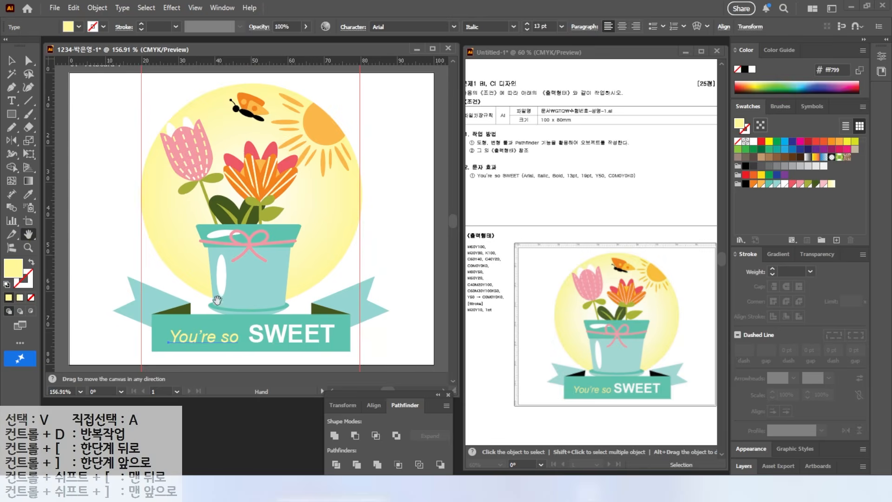
pyautogui.press('v')
pyautogui.press('h')
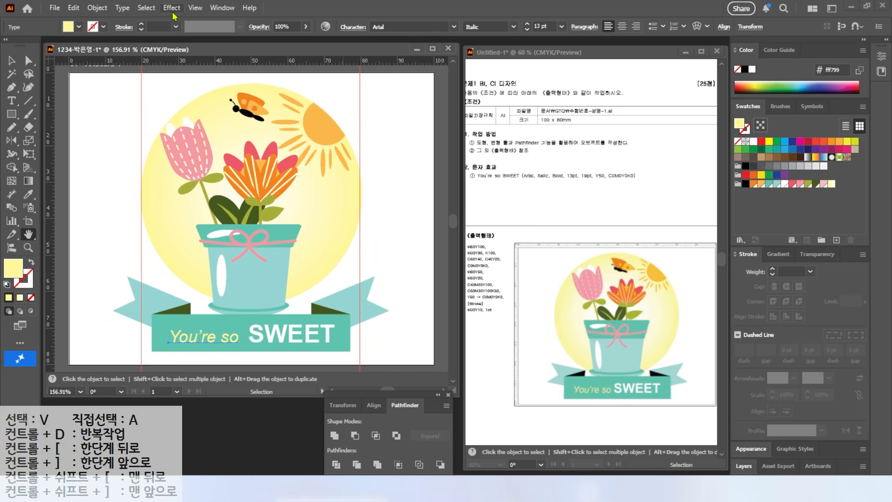
pyautogui.click(195, 9)
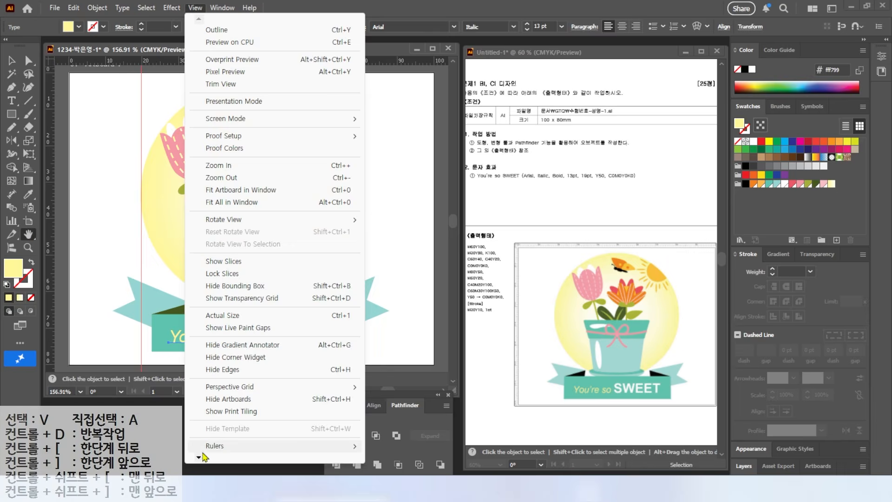
pyautogui.moveTo(199, 457)
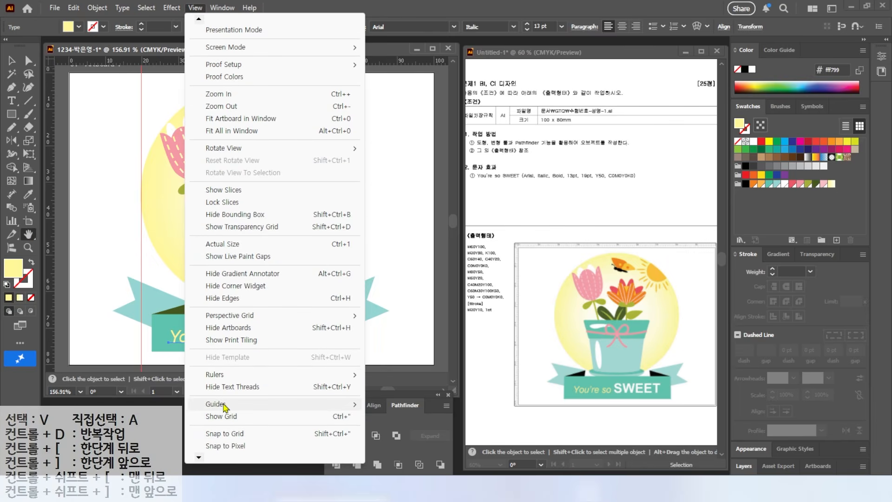
pyautogui.click(395, 453)
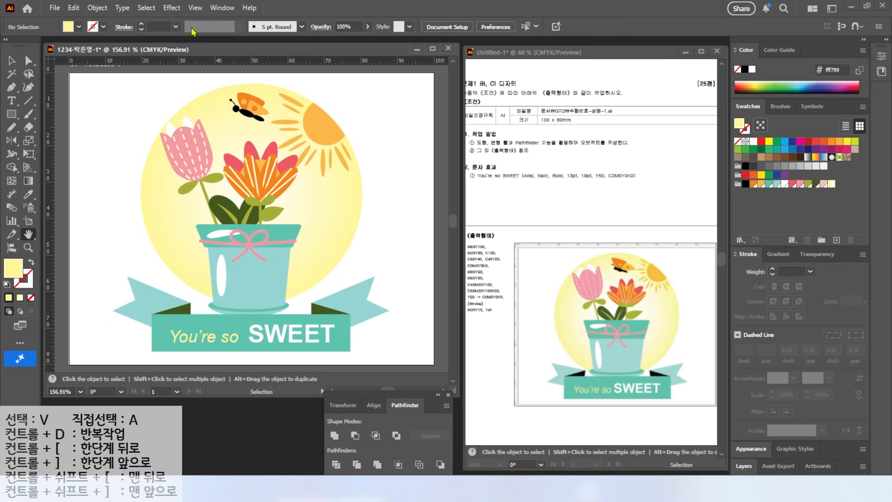
# Save the illustration as an AI file in the GTQ documents folder, using the Illustrator 2020 version
pyautogui.click(54, 8)
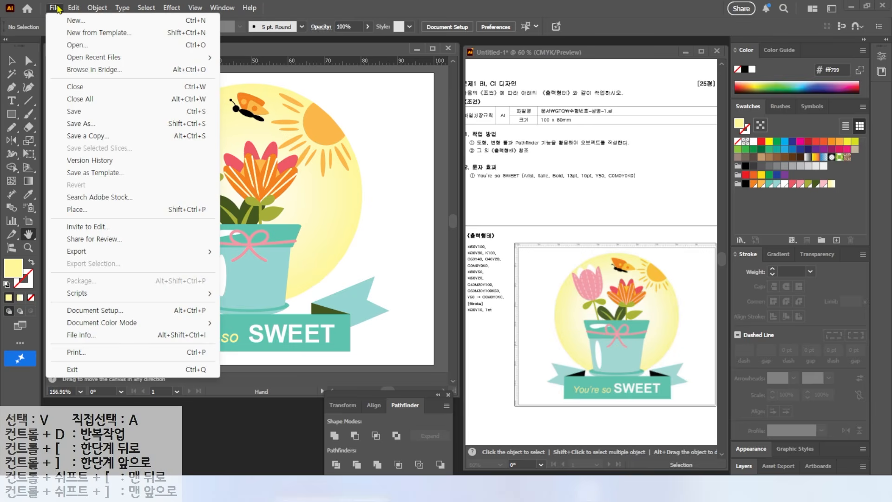
pyautogui.click(83, 123)
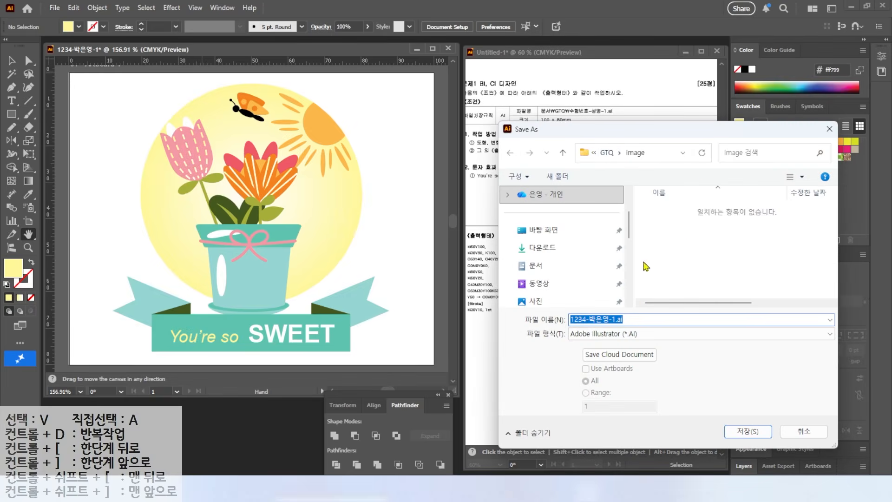
pyautogui.click(607, 152)
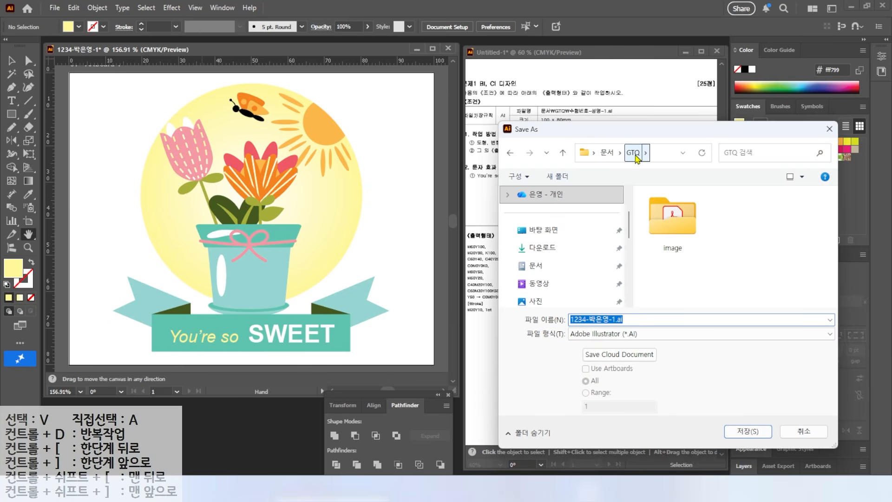
pyautogui.press('ctrl')
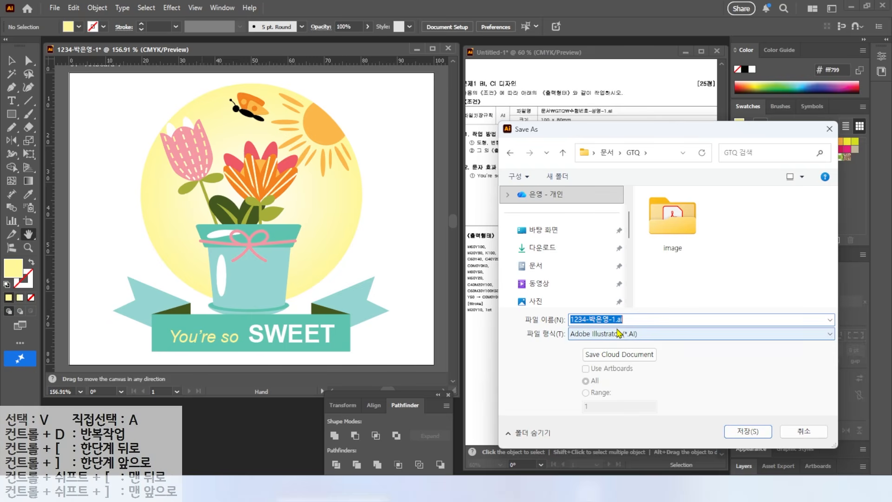
pyautogui.click(747, 431)
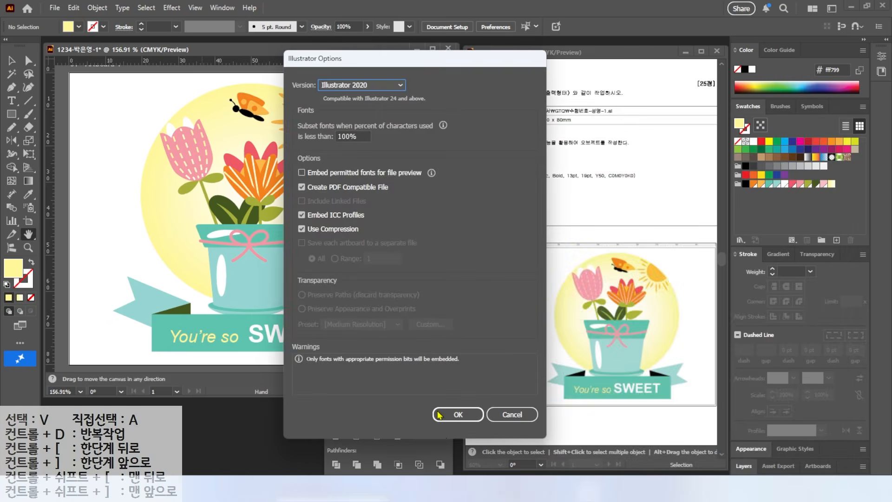
pyautogui.click(456, 436)
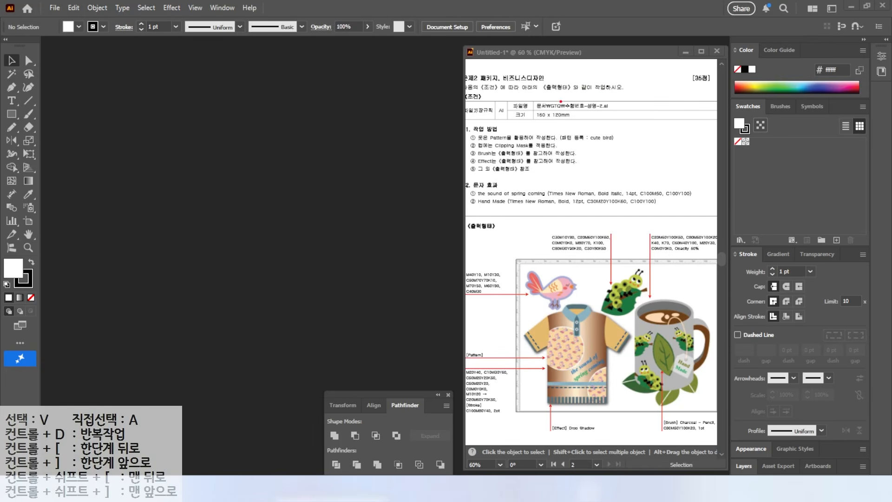
# Start a new document and name it with the examinee number, the examinee's name and the suffix -2
pyautogui.moveTo(550, 109); pyautogui.dragTo(575, 78)
pyautogui.press('Escape')
pyautogui.click(55, 8)
pyautogui.click(70, 20)
pyautogui.click(447, 91)
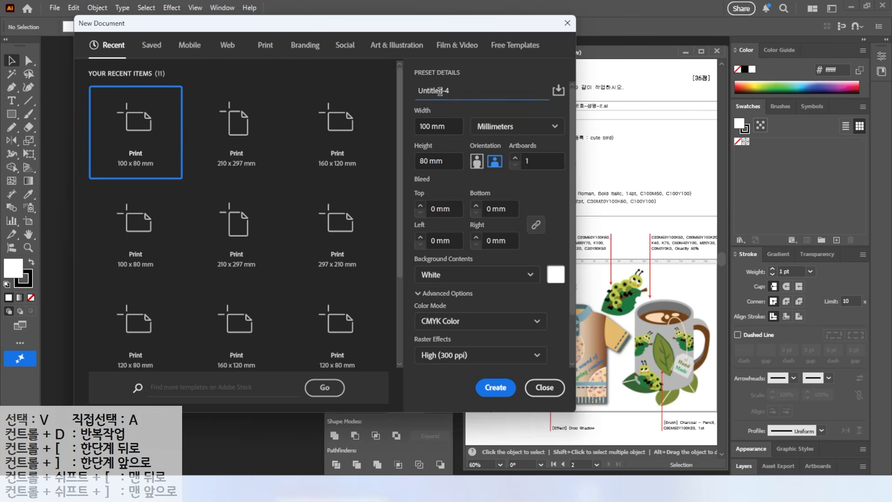
pyautogui.moveTo(454, 91); pyautogui.dragTo(358, 89)
pyautogui.write('123')
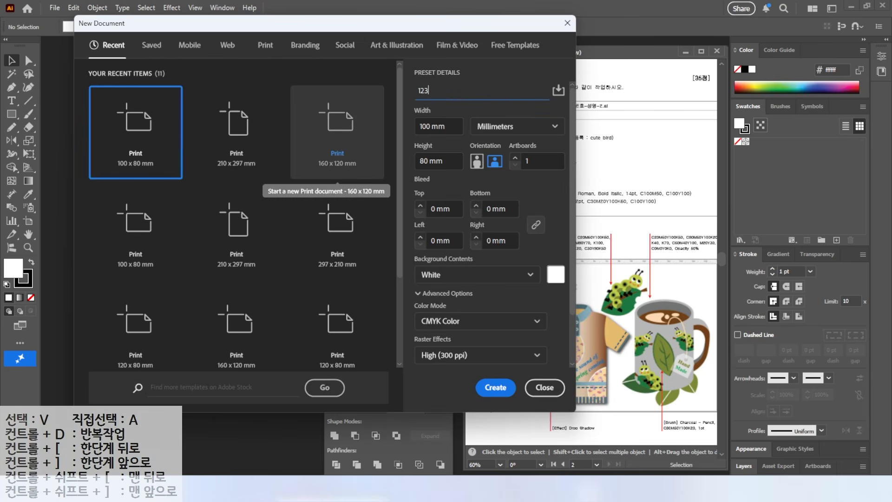
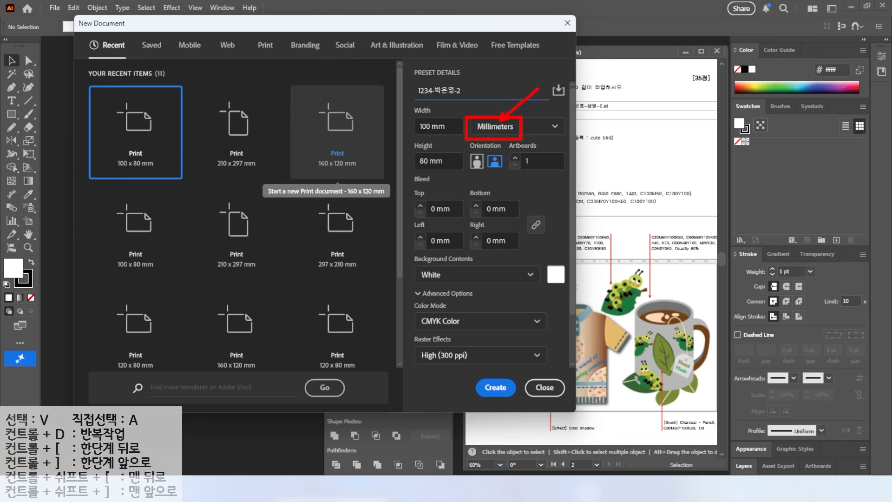
# Set the new document's width to 160 mm and height to 120 mm
pyautogui.press('Tab')
pyautogui.write('160')
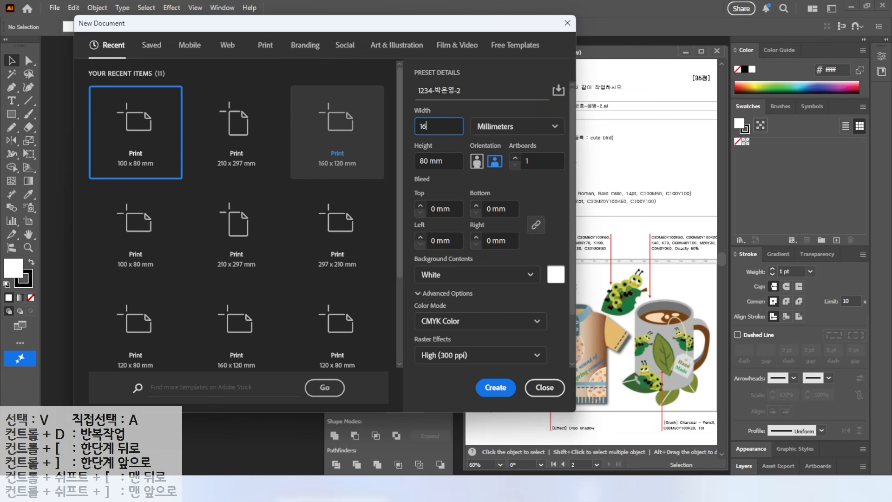
pyautogui.press('Tab')
pyautogui.press('Tab')
pyautogui.write('120')
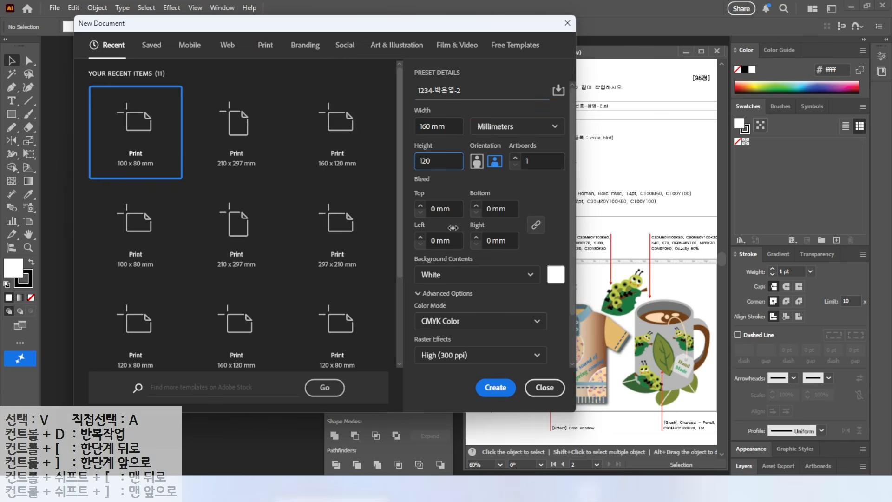
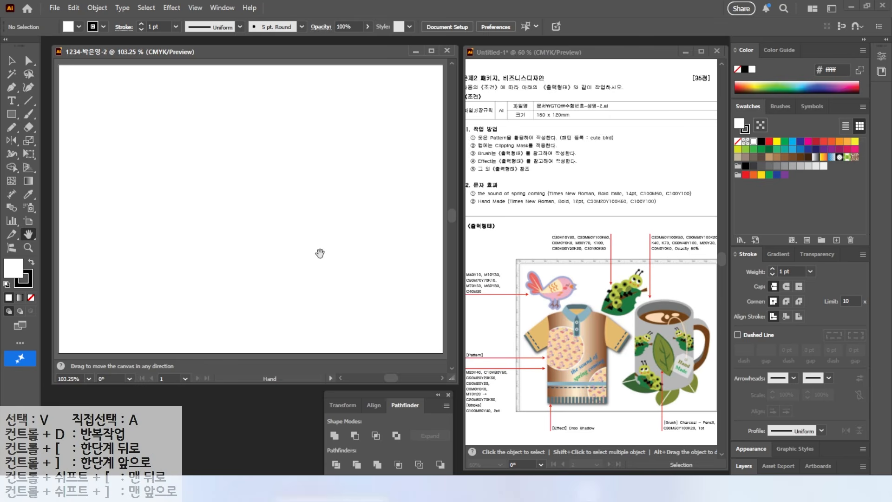
# Show the rulers in the new document
pyautogui.hotkey('ctrl', 'r')
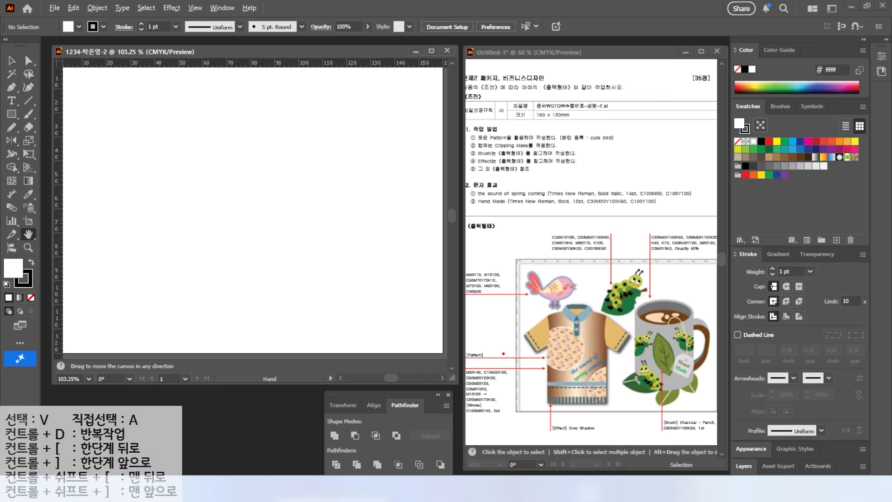
pyautogui.moveTo(537, 307)
pyautogui.mouseDown()
pyautogui.moveTo(462, 269)
pyautogui.moveTo(575, 301)
pyautogui.mouseUp()
pyautogui.moveTo(645, 309)
pyautogui.mouseDown()
pyautogui.moveTo(609, 296)
pyautogui.moveTo(557, 233)
pyautogui.moveTo(647, 282)
pyautogui.moveTo(644, 309)
pyautogui.mouseUp()
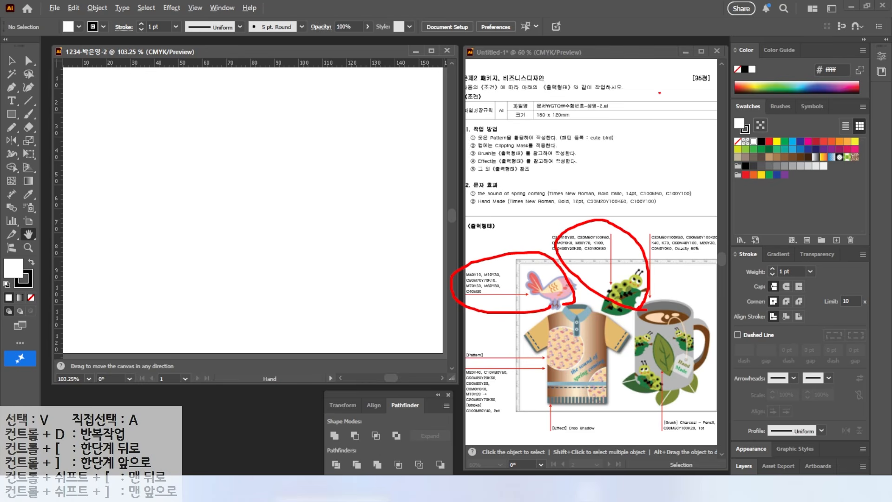
pyautogui.moveTo(553, 145); pyautogui.dragTo(635, 144)
pyautogui.press('Escape')
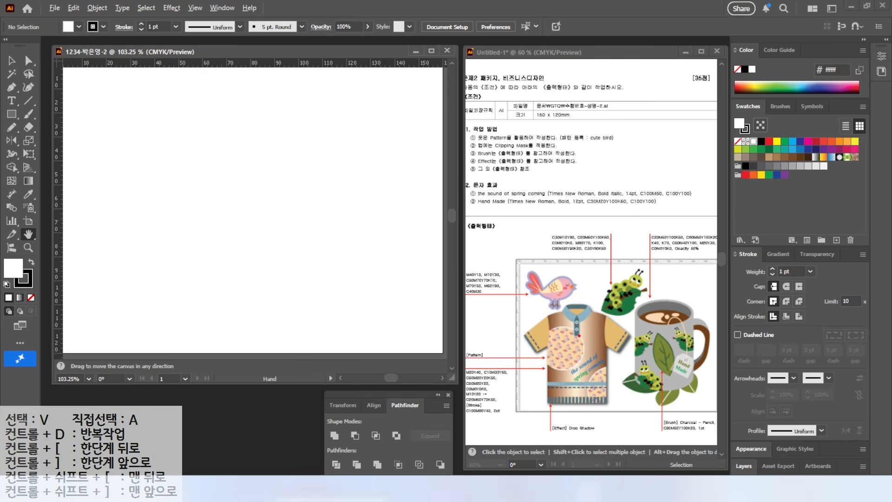
pyautogui.moveTo(561, 337); pyautogui.dragTo(524, 302)
pyautogui.press('Escape')
# Place a horizontal guide at about 37 mm and a vertical guide at about 47 mm to frame the bird's area
pyautogui.moveTo(124, 64); pyautogui.dragTo(116, 152)
pyautogui.moveTo(58, 130); pyautogui.dragTo(172, 128)
pyautogui.scroll(3, 119, 103)
pyautogui.moveTo(119, 103); pyautogui.dragTo(240, 163)
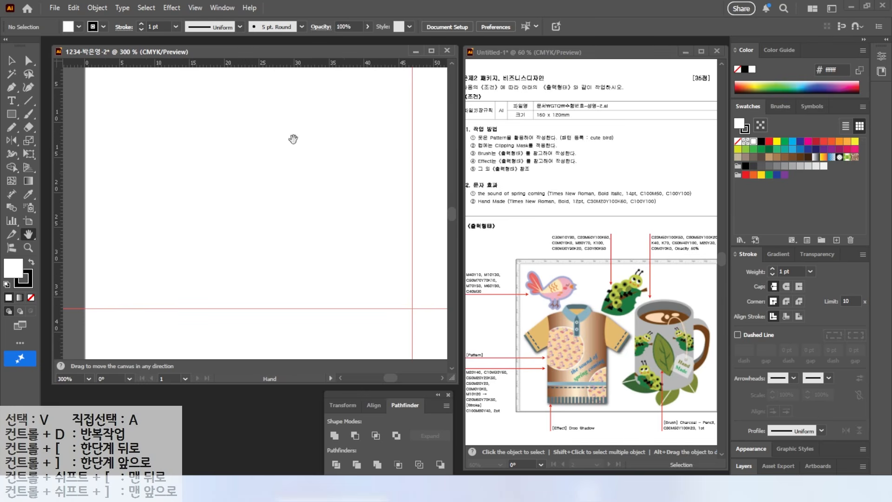
# Create a new swatch group and add a global CMYK swatch of M40 Y10 to it
pyautogui.click(821, 239)
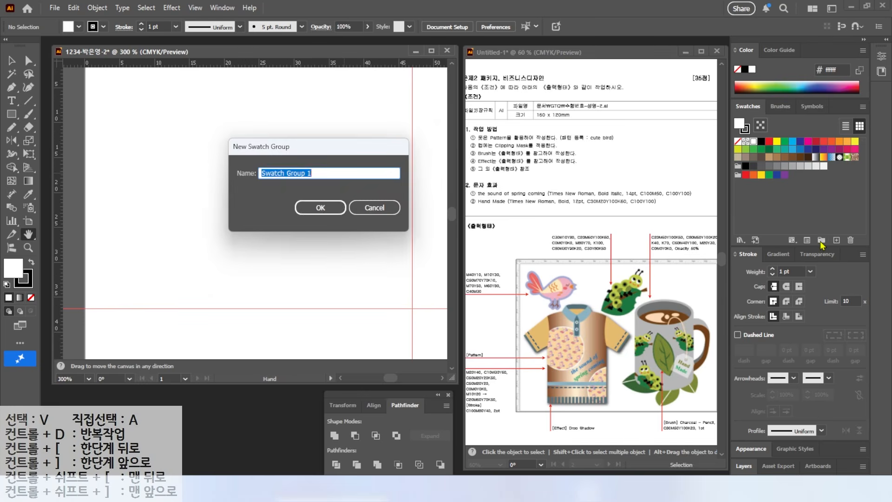
pyautogui.click(328, 207)
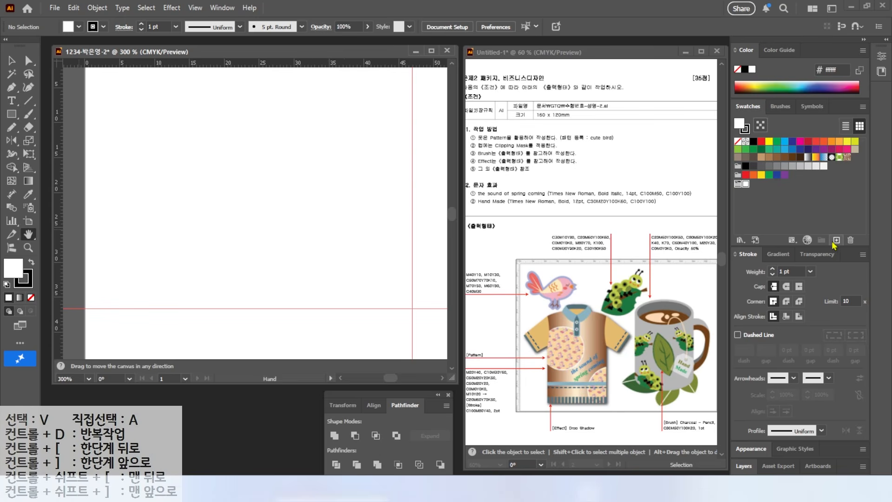
pyautogui.click(836, 240)
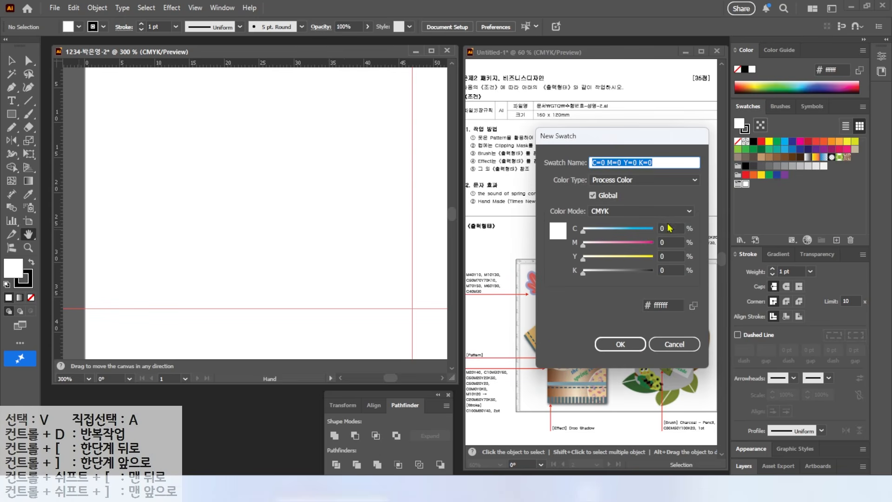
pyautogui.click(667, 228)
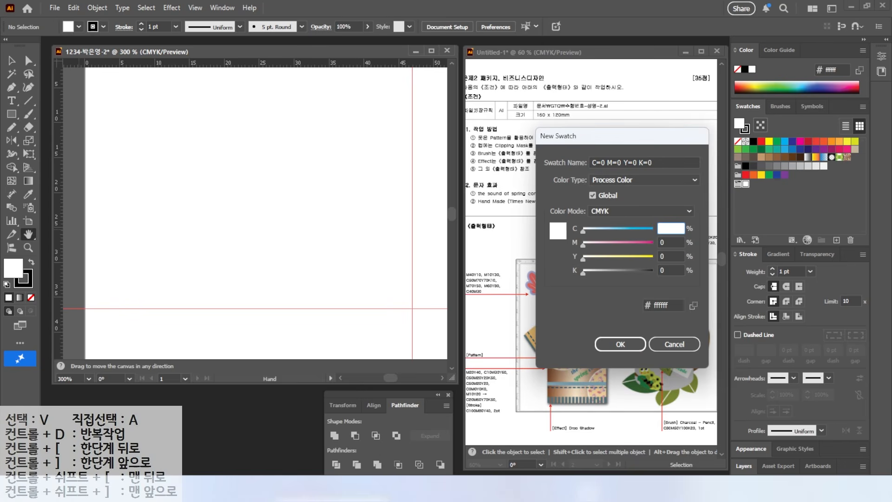
pyautogui.press('Tab')
pyautogui.write('40')
pyautogui.press('Tab')
pyautogui.write('10')
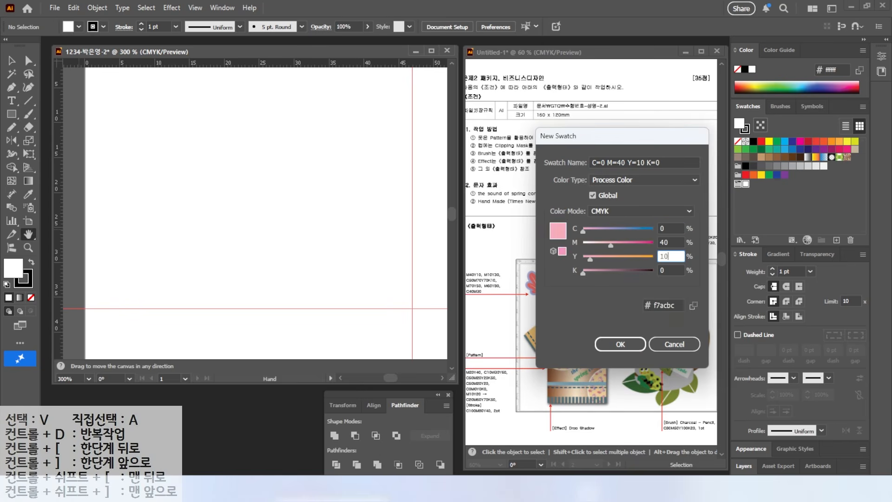
pyautogui.press('Return')
# Add a cream swatch of M10 Y30 to the swatch group
pyautogui.click(836, 240)
pyautogui.click(671, 229)
pyautogui.write('5')
pyautogui.press('Tab')
pyautogui.write('10')
pyautogui.press('Tab')
pyautogui.write('30')
pyautogui.press('Return')
# Add a brown swatch of C50 M70 Y70 K10 to the swatch group
pyautogui.click(836, 240)
pyautogui.write('0')
pyautogui.press('Tab')
pyautogui.write('70')
# Add a coral swatch of M70 Y50 to the swatch group
pyautogui.press('Tab')
pyautogui.write('70')
pyautogui.press('Tab')
pyautogui.write('10')
pyautogui.press('Return')
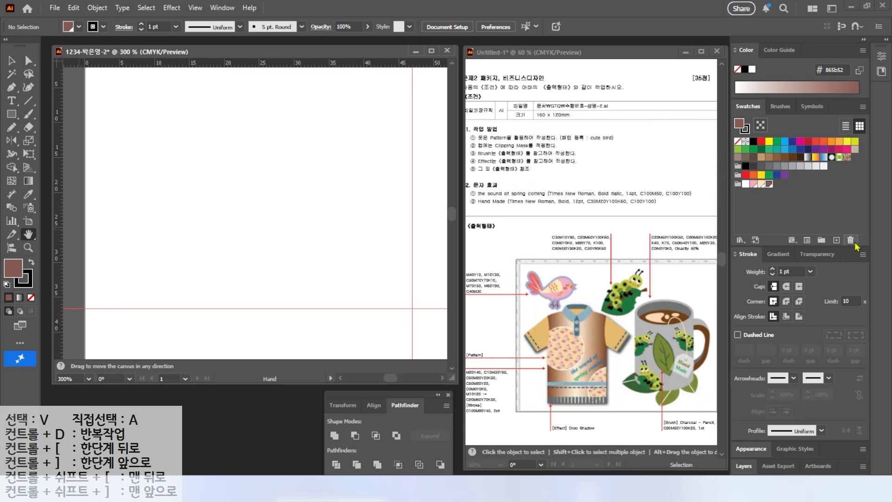
pyautogui.write('0')
# Add an orange swatch of M60 Y80 to the swatch group
pyautogui.press('Tab')
pyautogui.press('Tab')
pyautogui.write('50')
# Add a periwinkle swatch of C40 M30 to the swatch group
pyautogui.press('Tab')
pyautogui.write('0')
pyautogui.press('Return')
pyautogui.click(836, 240)
pyautogui.write('60')
pyautogui.press('Tab')
pyautogui.write('80')
pyautogui.press('Tab')
pyautogui.press('Return')
pyautogui.click(836, 240)
pyautogui.press('Tab')
pyautogui.write('40')
pyautogui.press('Tab')
pyautogui.write('30')
pyautogui.press('Tab')
pyautogui.write('0')
pyautogui.press('Return')
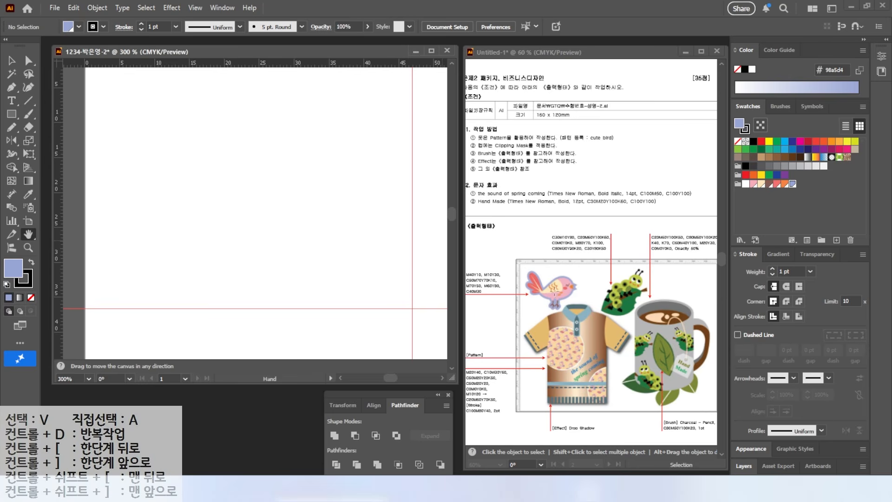
# Draw an ellipse about 18 x 10 mm for the bird's body, without stroke and filled with the M40 Y10 pink
pyautogui.moveTo(11, 114); pyautogui.dragTo(46, 141)
pyautogui.moveTo(189, 122); pyautogui.dragTo(314, 190)
pyautogui.press('v')
pyautogui.press('/')
pyautogui.press('l')
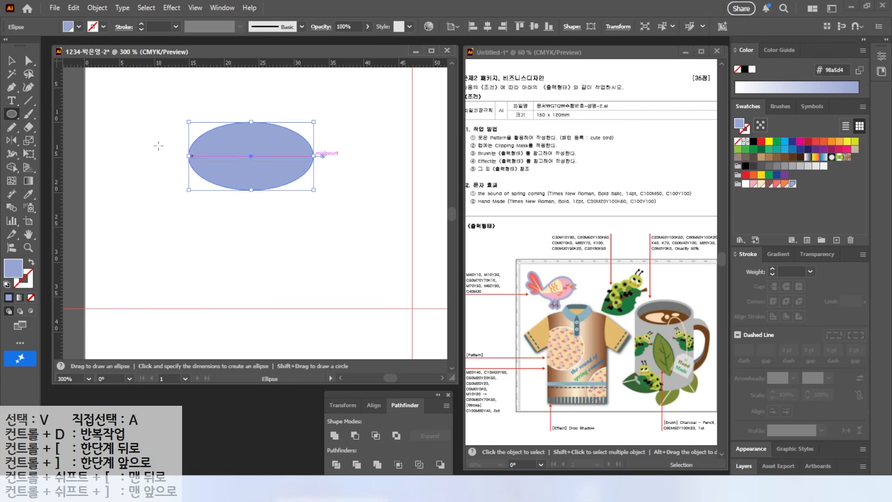
pyautogui.click(754, 184)
# Shift the ellipse's top and bottom anchor points slightly to the right and raise the top anchor point
pyautogui.press('v')
pyautogui.press('a')
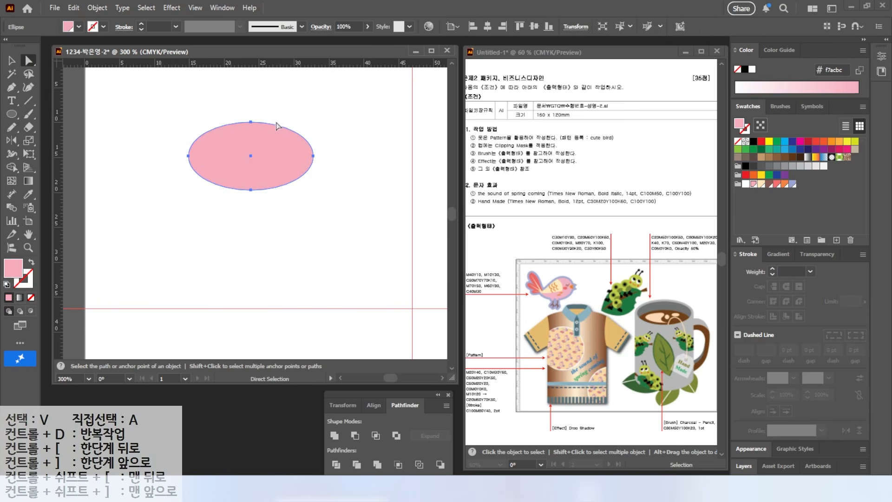
pyautogui.click(250, 122)
pyautogui.keyDown('shift'); pyautogui.click(251, 190); pyautogui.keyUp('shift')
pyautogui.moveTo(251, 190); pyautogui.dragTo(261, 192)
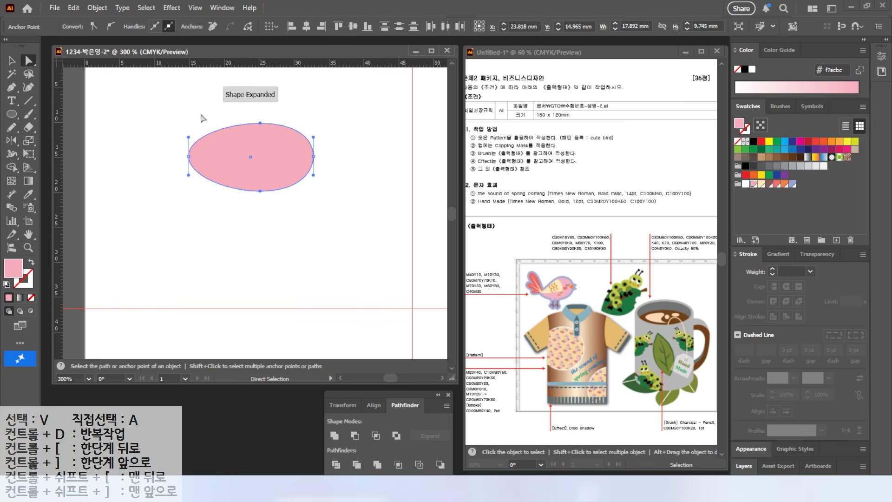
pyautogui.click(260, 123)
pyautogui.moveTo(261, 123); pyautogui.dragTo(260, 112)
# Adjust the direction handles of the body's top and bottom anchor points and move the bottom anchor slightly left
pyautogui.click(260, 190)
pyautogui.moveTo(295, 191); pyautogui.dragTo(296, 194)
pyautogui.click(259, 112)
pyautogui.moveTo(293, 104); pyautogui.dragTo(301, 103)
pyautogui.moveTo(260, 192); pyautogui.dragTo(251, 194)
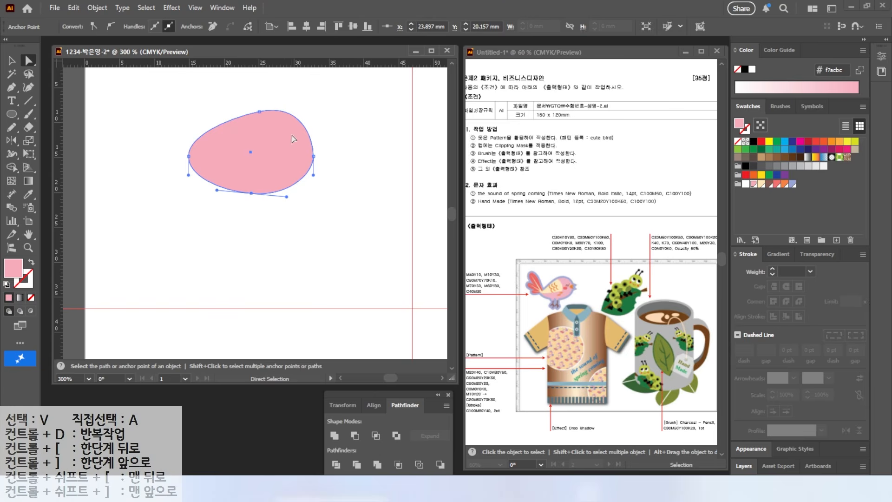
pyautogui.moveTo(547, 249); pyautogui.dragTo(557, 284)
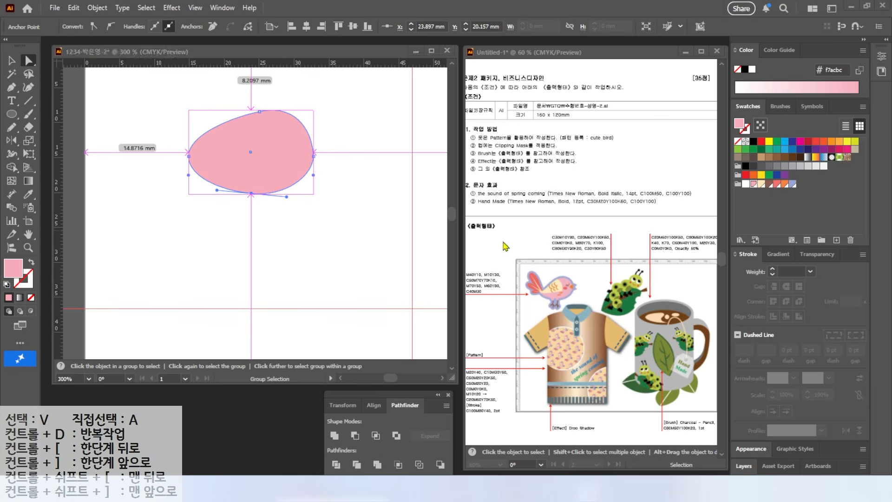
# Draw an open angled path with the Pen tool across the body's upper-left part, with no fill and a black stroke
pyautogui.click(11, 86)
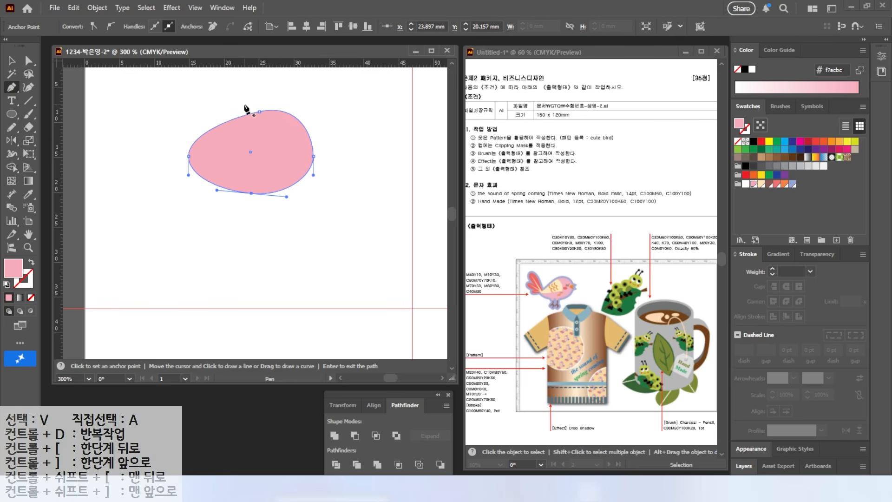
pyautogui.click(234, 106)
pyautogui.moveTo(260, 157); pyautogui.dragTo(260, 172)
pyautogui.click(260, 157)
pyautogui.moveTo(166, 157); pyautogui.dragTo(130, 154)
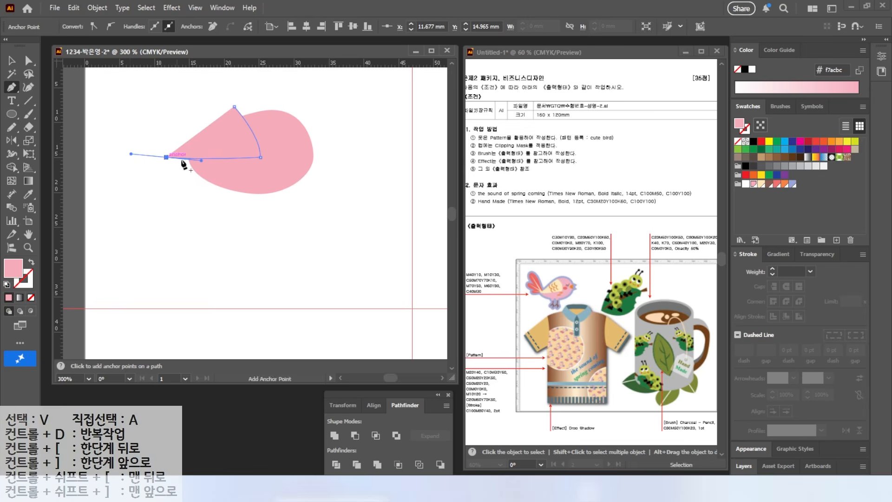
pyautogui.click(7, 284)
pyautogui.click(32, 297)
pyautogui.click(12, 61)
pyautogui.click(161, 99)
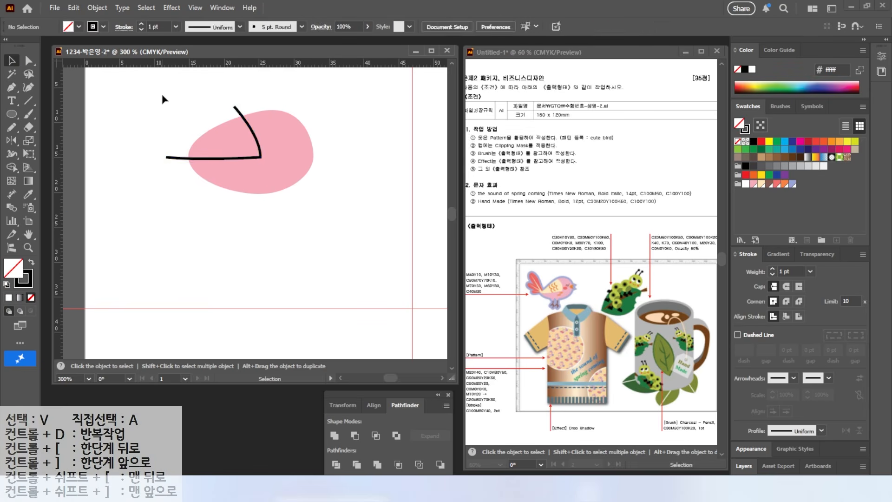
# Divide the body along the angled path and fill the separated wing section with the M10 Y30 cream swatch
pyautogui.hotkey('ctrl', 'a')
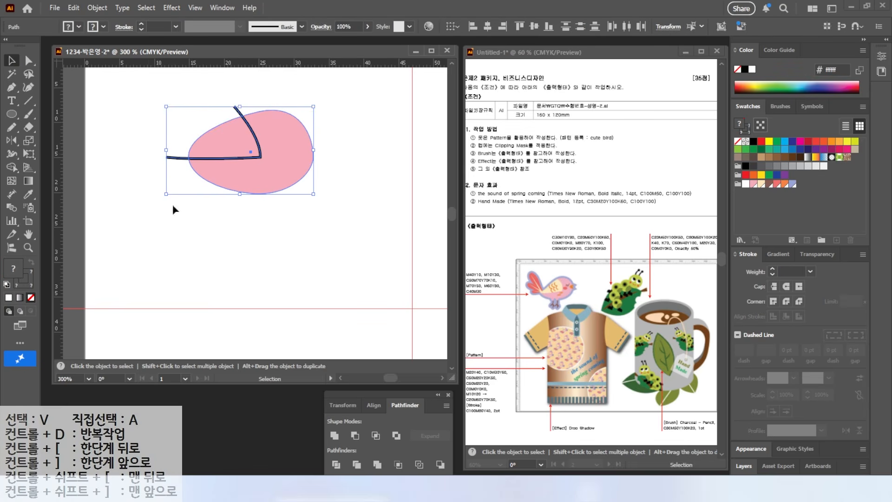
pyautogui.click(336, 464)
pyautogui.press('a')
pyautogui.press('v')
pyautogui.press('a')
pyautogui.click(132, 99)
pyautogui.click(214, 135)
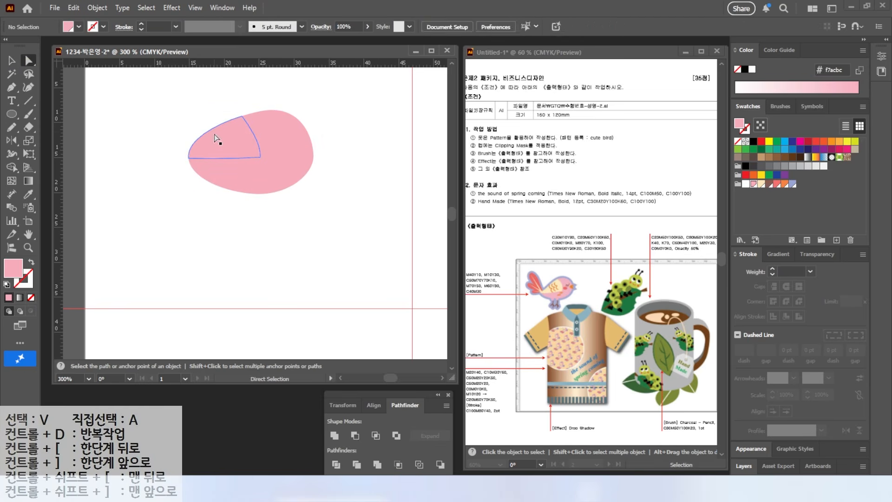
pyautogui.click(760, 185)
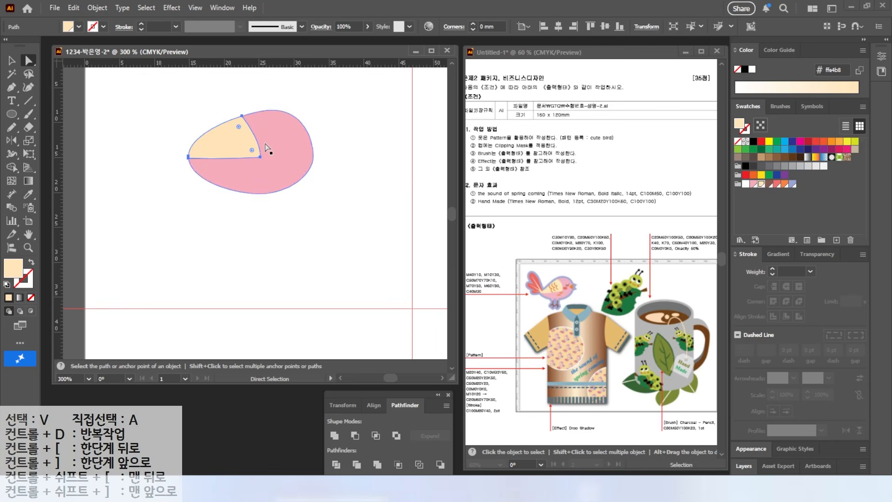
# Draw a small ellipse on the body just right of the wing section and fill it with the M60 Y80 orange
pyautogui.scroll(2, 261, 123)
pyautogui.press('v')
pyautogui.click(12, 115)
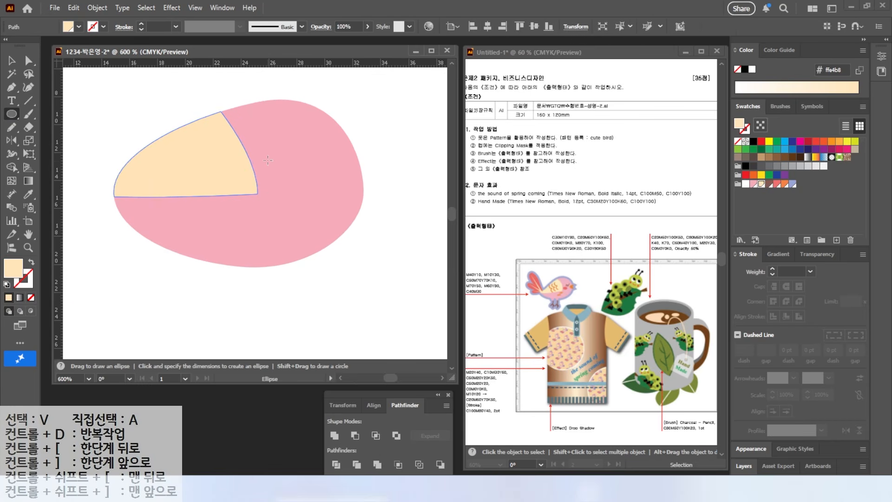
pyautogui.moveTo(268, 160); pyautogui.dragTo(315, 183)
pyautogui.click(785, 185)
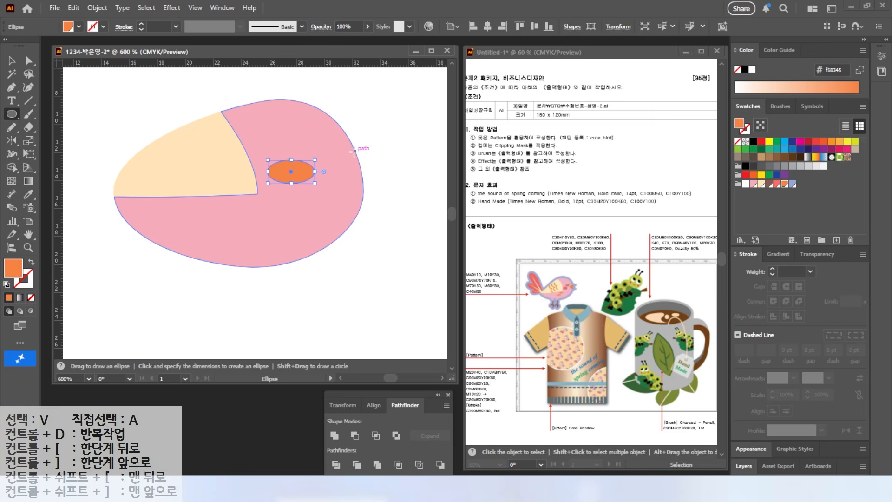
# Draw a thinner orange ellipse below the wing section and duplicate it slightly lower to the left
pyautogui.moveTo(227, 204)
pyautogui.mouseDown()
pyautogui.moveTo(271, 216)
pyautogui.moveTo(258, 210)
pyautogui.moveTo(272, 213)
pyautogui.moveTo(265, 207)
pyautogui.mouseUp()
pyautogui.press('v')
pyautogui.moveTo(265, 207)
pyautogui.mouseDown()
pyautogui.moveTo(247, 226)
pyautogui.moveTo(257, 185)
pyautogui.moveTo(240, 244)
pyautogui.moveTo(248, 229)
pyautogui.mouseUp()
# Draw a narrow vertical ellipse below the body as the upper leg, fill it with the M40 Y10 pink and reshape it
pyautogui.click(12, 114)
pyautogui.click(752, 185)
pyautogui.press('v')
pyautogui.click(29, 61)
pyautogui.moveTo(240, 223); pyautogui.dragTo(240, 244)
pyautogui.click(238, 217)
pyautogui.click(11, 60)
pyautogui.click(210, 235)
pyautogui.click(231, 237)
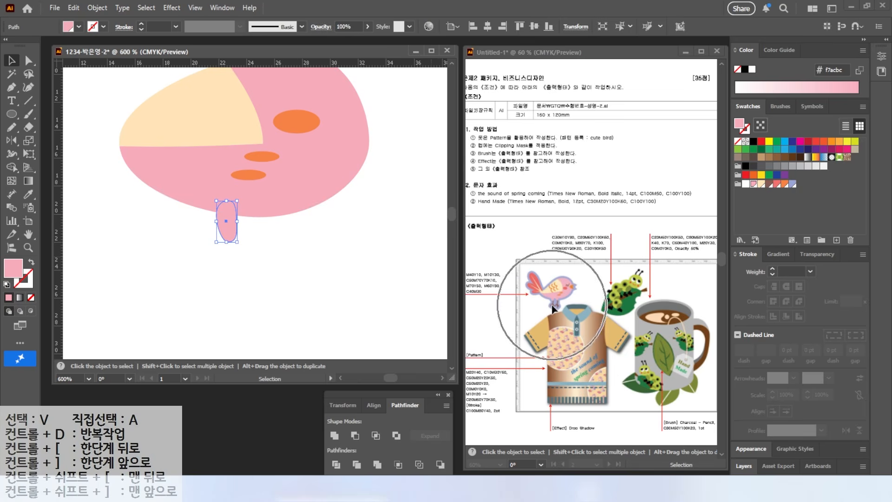
pyautogui.click(172, 232)
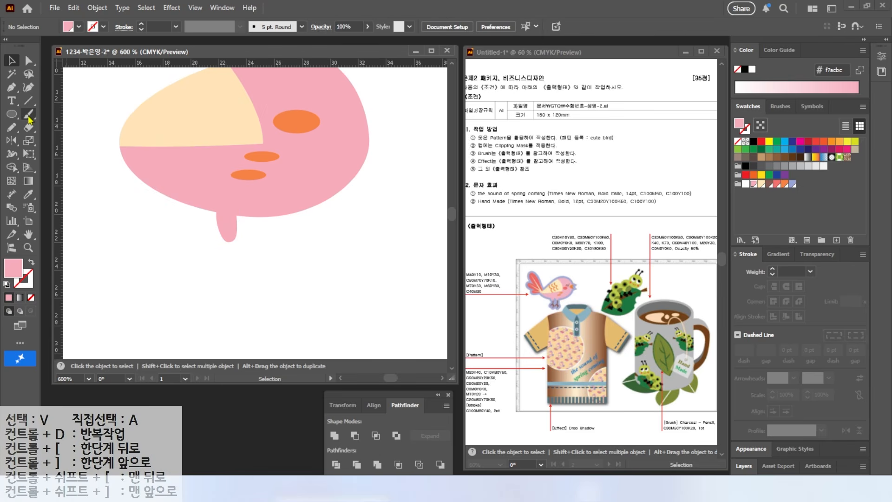
# Paint the lower leg and three-toed foot with a smaller Blob Brush in the C50 M70 Y70 K10 brown, undoing a misdrawn stroke
pyautogui.click(29, 118)
pyautogui.click(72, 125)
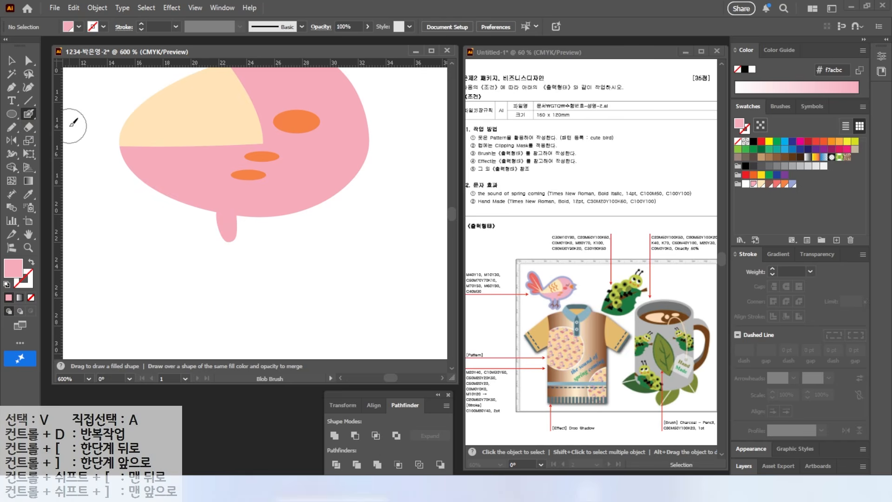
pyautogui.click(770, 184)
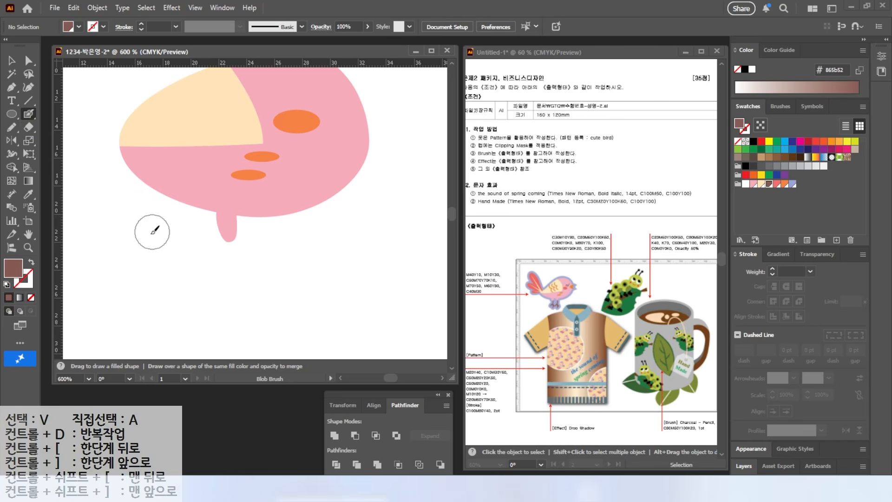
pyautogui.moveTo(126, 255)
pyautogui.mouseDown()
pyautogui.moveTo(78, 258)
pyautogui.moveTo(121, 301)
pyautogui.mouseUp()
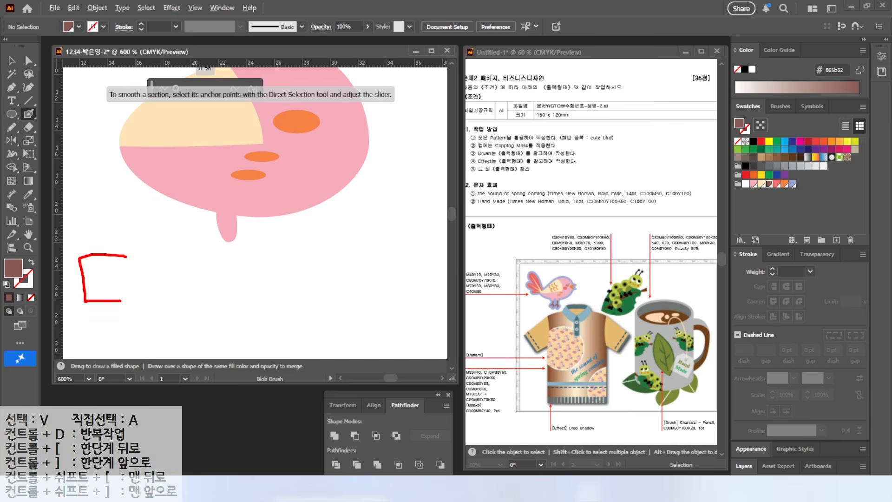
pyautogui.moveTo(254, 259); pyautogui.dragTo(226, 297)
pyautogui.press('Escape')
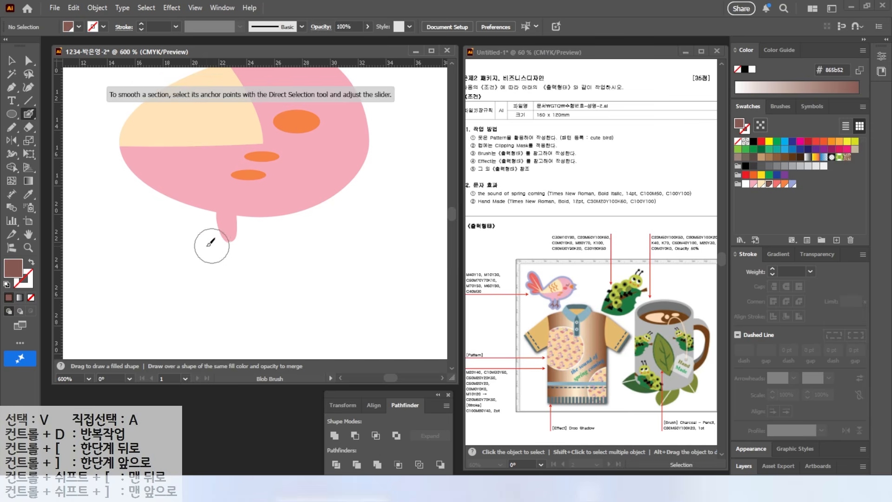
pyautogui.press('[')
pyautogui.press('[')
pyautogui.press('[')
pyautogui.press('[')
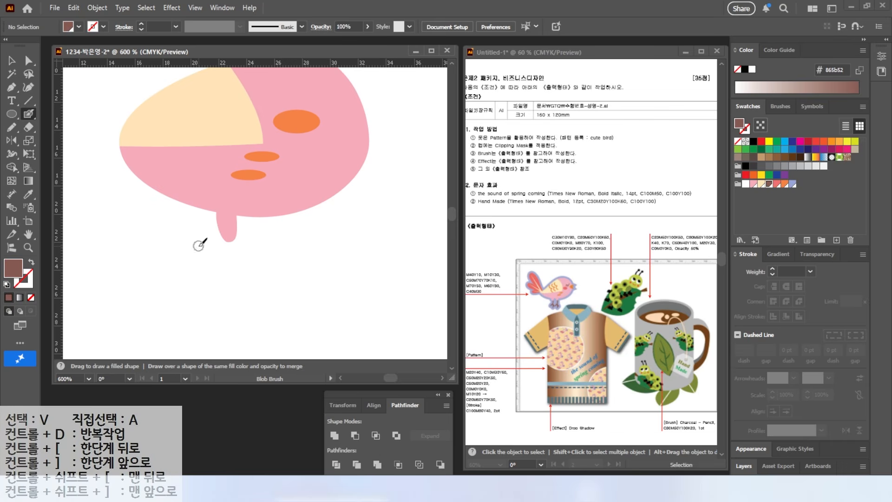
pyautogui.moveTo(231, 238); pyautogui.dragTo(230, 281)
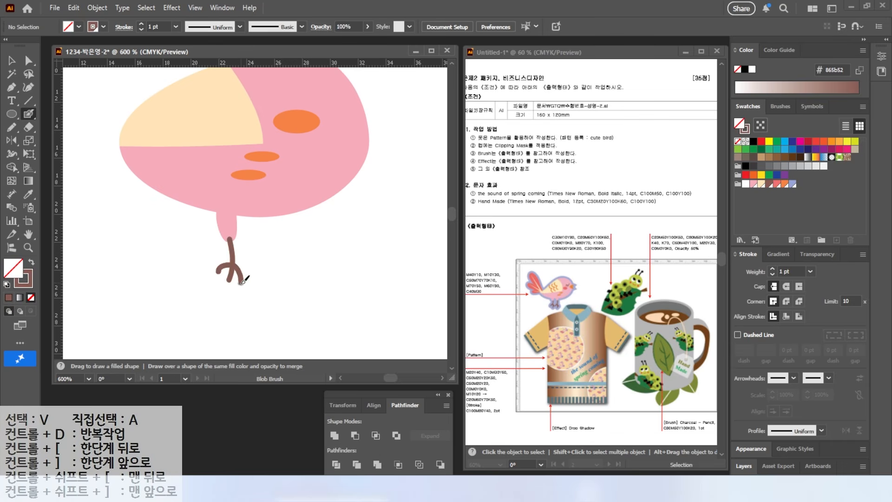
pyautogui.hotkey('ctrl', 'z')
# Bring the pink upper leg in front of the brown foot and duplicate the whole leg to its right
pyautogui.press('v')
pyautogui.click(238, 268)
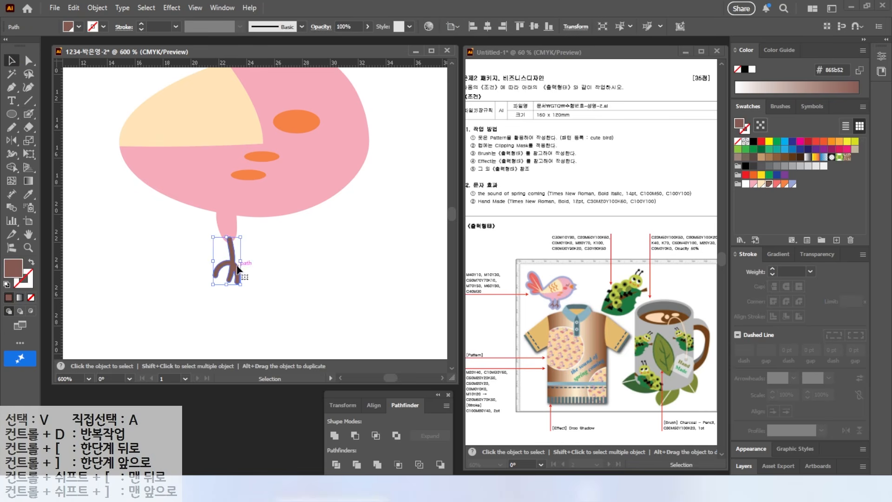
pyautogui.rightClick(225, 225)
pyautogui.moveTo(271, 417)
pyautogui.click(378, 417)
pyautogui.moveTo(180, 236); pyautogui.dragTo(242, 300)
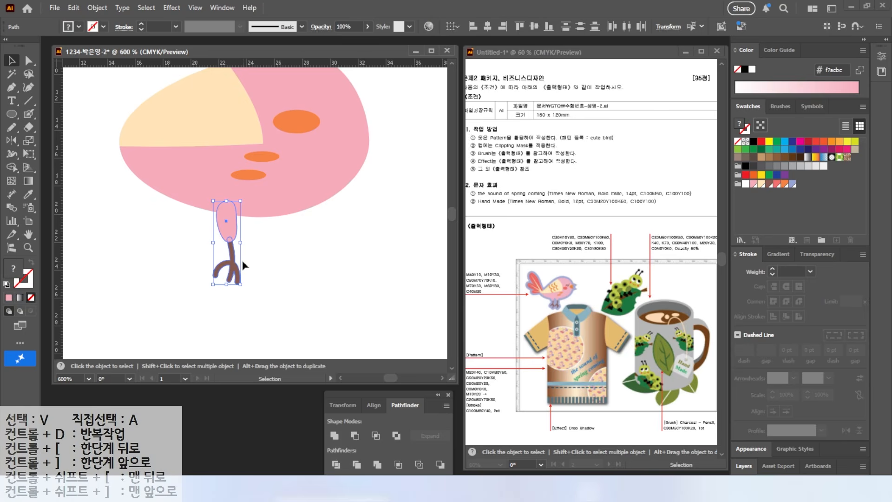
pyautogui.moveTo(231, 261); pyautogui.dragTo(262, 261)
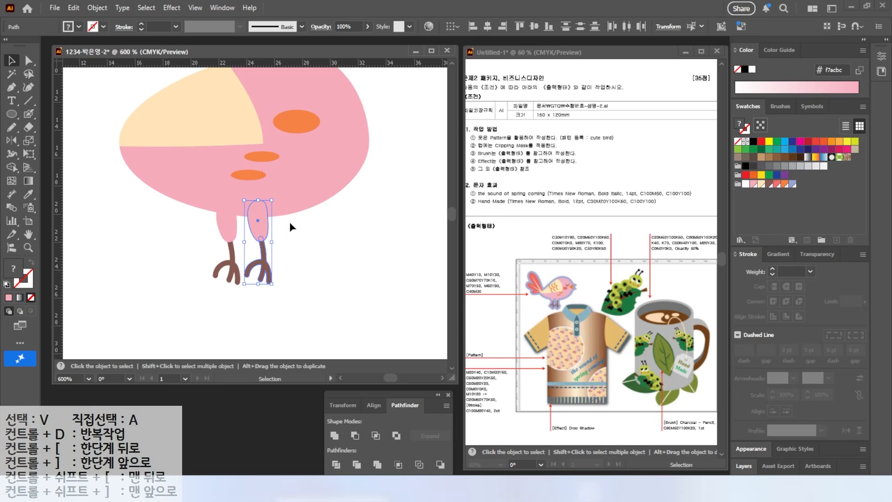
# Paint a wavy feather mark on the cream wing with the Blob Brush in M60 Y80 orange, duplicate it twice and tilt the set
pyautogui.moveTo(220, 117); pyautogui.dragTo(209, 159)
pyautogui.click(29, 114)
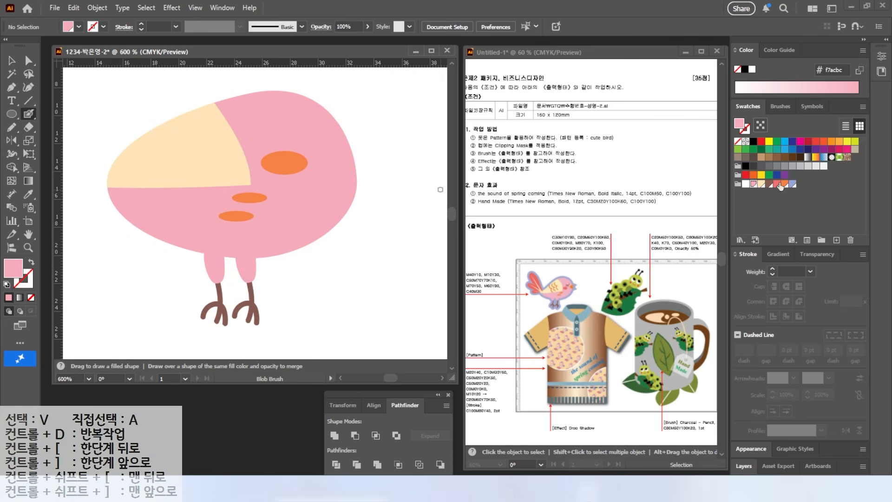
pyautogui.click(782, 184)
pyautogui.moveTo(189, 130)
pyautogui.mouseDown()
pyautogui.moveTo(207, 180)
pyautogui.moveTo(174, 159)
pyautogui.mouseUp()
pyautogui.click(11, 61)
pyautogui.hotkey('ctrl', 'd')
pyautogui.keyDown('shift'); pyautogui.click(175, 162); pyautogui.keyUp('shift')
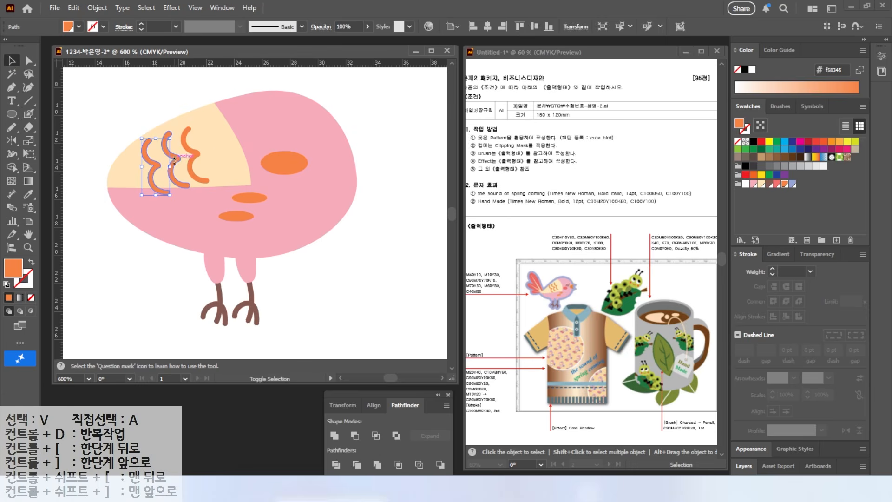
pyautogui.keyDown('shift'); pyautogui.click(194, 155); pyautogui.keyUp('shift')
pyautogui.moveTo(209, 127); pyautogui.dragTo(204, 143)
pyautogui.click(203, 94)
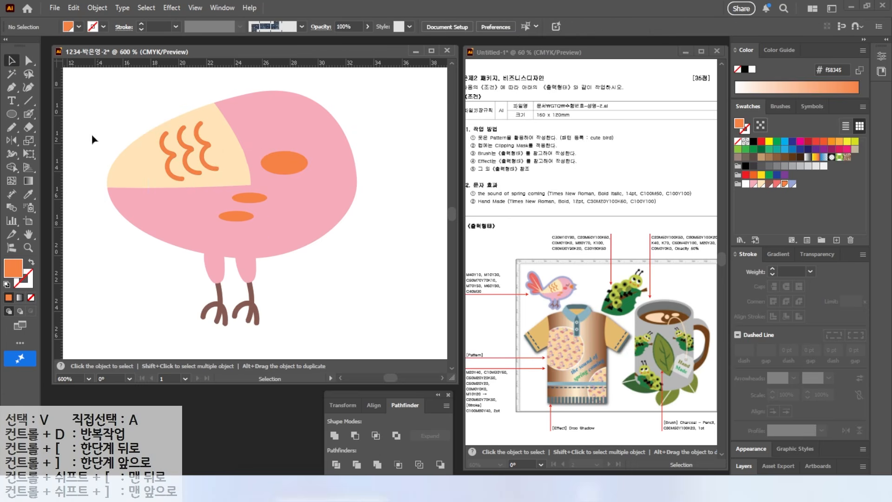
# Draw the closed eye above the orange cheek as a downward Pencil curve with a 0.5 pt stroke in C50 M70 Y70 K10 brown
pyautogui.scroll(2, 292, 131)
pyautogui.click(12, 127)
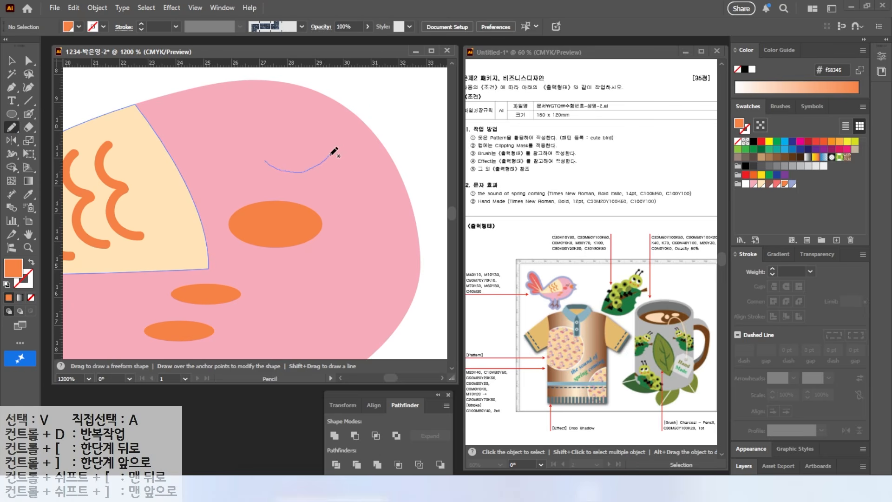
pyautogui.moveTo(328, 157); pyautogui.dragTo(332, 151)
pyautogui.click(29, 281)
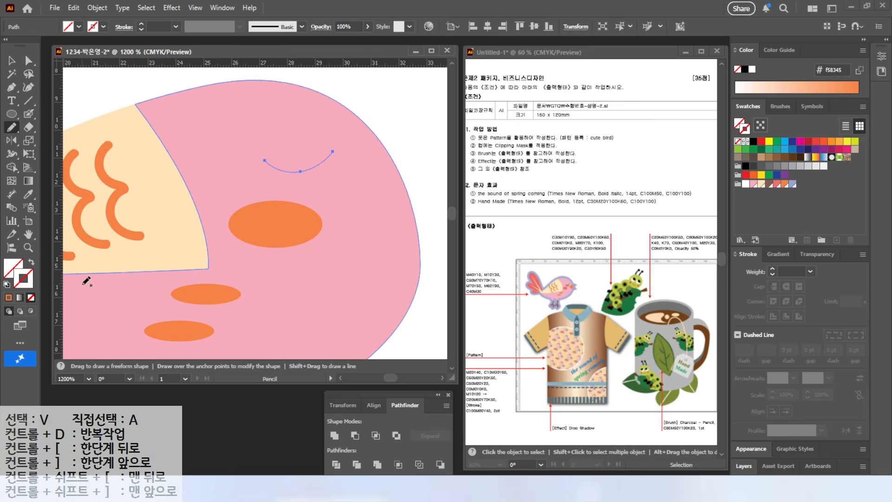
pyautogui.click(769, 185)
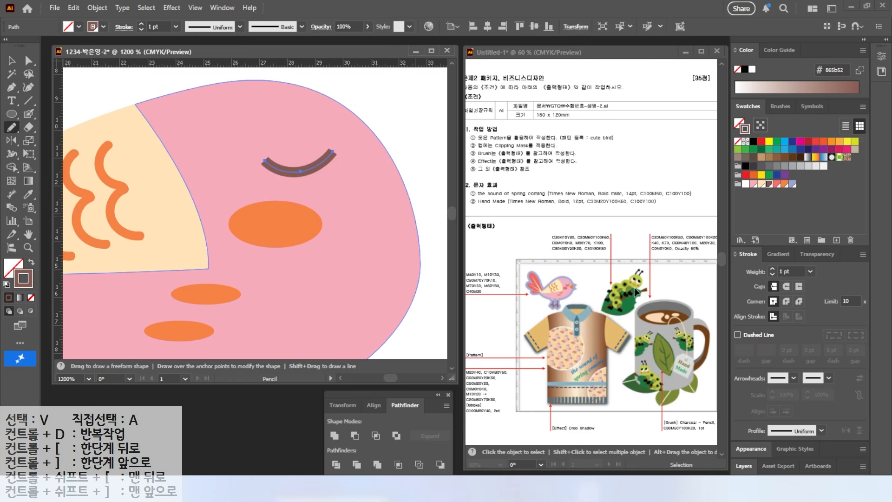
pyautogui.press('ctrl')
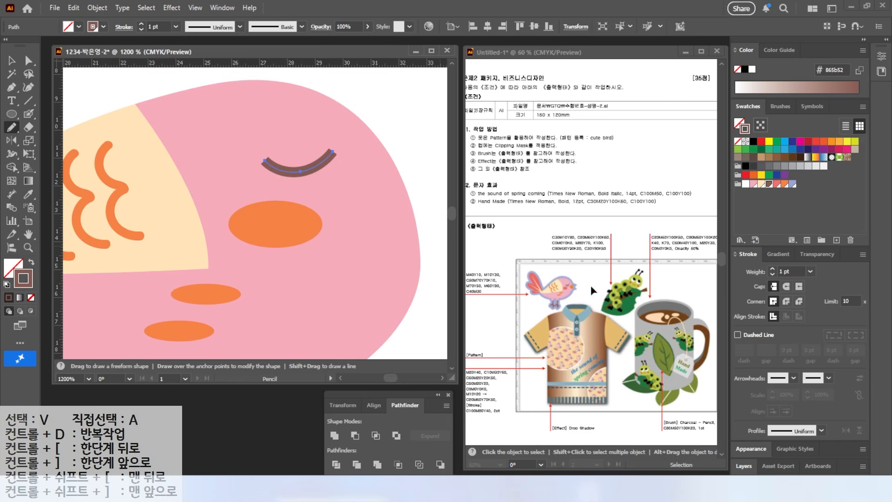
pyautogui.click(772, 275)
pyautogui.click(772, 275)
pyautogui.click(13, 62)
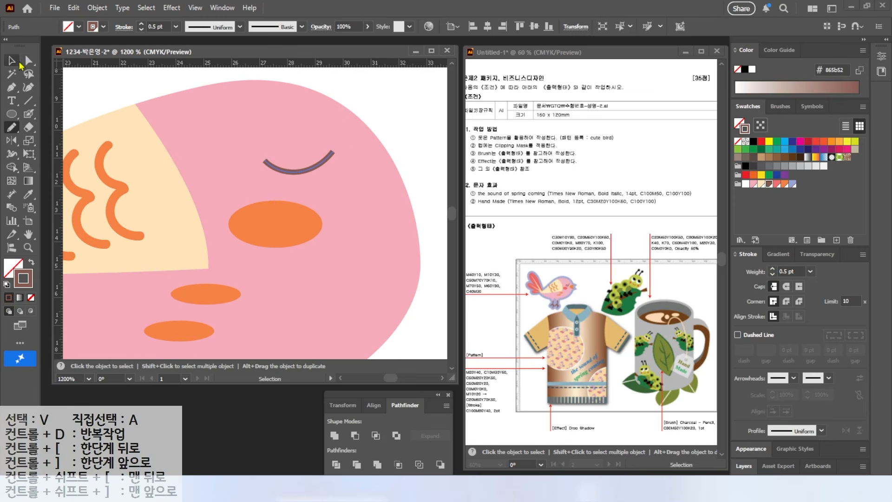
# Shift the eye curve slightly right and add three short brown Pencil lashes beneath it
pyautogui.moveTo(307, 171)
pyautogui.mouseDown()
pyautogui.moveTo(322, 172)
pyautogui.moveTo(296, 195)
pyautogui.moveTo(316, 196)
pyautogui.mouseUp()
pyautogui.click(368, 111)
pyautogui.click(13, 130)
pyautogui.moveTo(331, 164)
pyautogui.mouseDown()
pyautogui.moveTo(334, 196)
pyautogui.moveTo(411, 229)
pyautogui.mouseUp()
# Form the beak at the head's right edge from two ellipses filled with M60 Y80 orange and tilted in opposite directions
pyautogui.click(12, 114)
pyautogui.hotkey('shift', 'x')
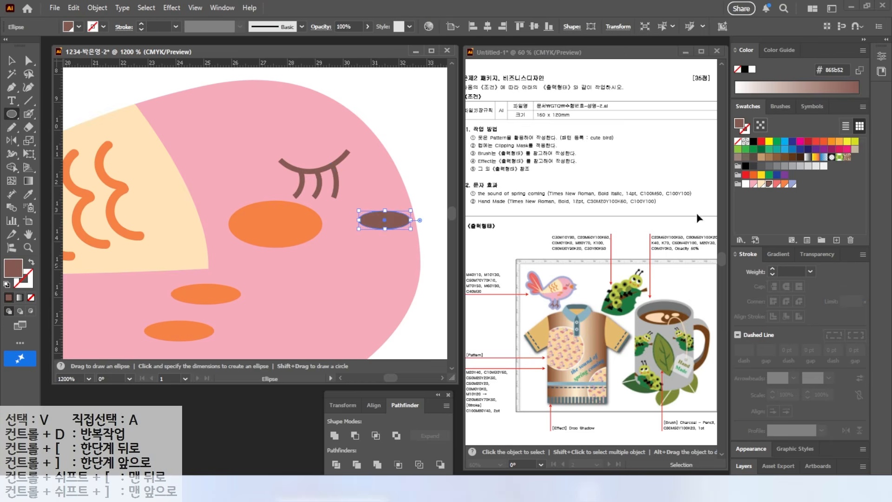
pyautogui.click(776, 184)
pyautogui.click(785, 184)
pyautogui.press('v')
pyautogui.moveTo(415, 211)
pyautogui.mouseDown()
pyautogui.moveTo(405, 196)
pyautogui.moveTo(424, 224)
pyautogui.mouseUp()
pyautogui.moveTo(406, 230); pyautogui.dragTo(415, 281)
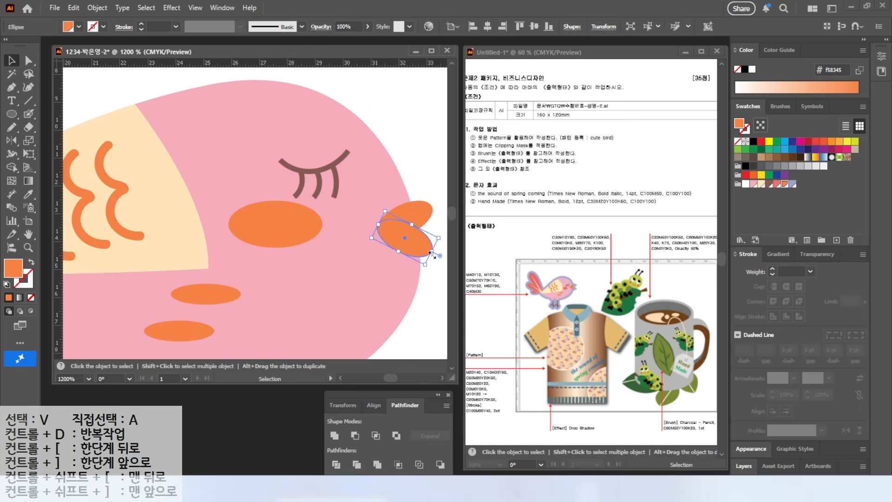
# Draw a tall orange ellipse beside the wing's left end and reshape its anchors into a tail feather
pyautogui.scroll(-1, 367, 251)
pyautogui.scroll(-2, 395, 219)
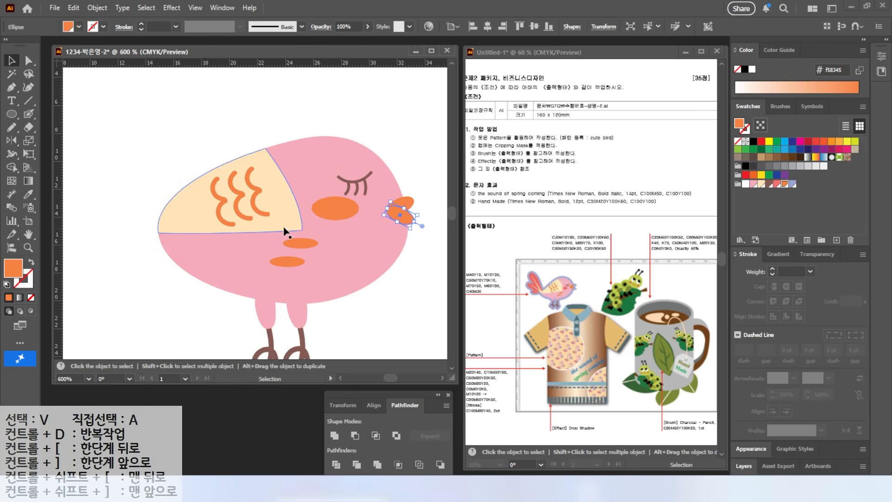
pyautogui.moveTo(158, 206); pyautogui.dragTo(249, 227)
pyautogui.press('l')
pyautogui.moveTo(170, 116); pyautogui.dragTo(224, 263)
pyautogui.press('a')
pyautogui.moveTo(119, 173); pyautogui.dragTo(263, 212)
pyautogui.moveTo(223, 190)
pyautogui.mouseDown()
pyautogui.moveTo(226, 168)
pyautogui.moveTo(227, 184)
pyautogui.mouseUp()
# Rotate the tail feather against the body and fan two smaller rotated copies below it
pyautogui.click(12, 61)
pyautogui.moveTo(212, 227); pyautogui.dragTo(261, 221)
pyautogui.moveTo(282, 108); pyautogui.dragTo(248, 110)
pyautogui.moveTo(258, 209); pyautogui.dragTo(221, 235)
pyautogui.moveTo(162, 153); pyautogui.dragTo(173, 212)
pyautogui.moveTo(218, 217); pyautogui.dragTo(227, 242)
pyautogui.moveTo(169, 223); pyautogui.dragTo(204, 230)
pyautogui.moveTo(229, 249); pyautogui.dragTo(202, 252)
# Adjust the position of the three tail feathers together and send them behind the bird's body
pyautogui.moveTo(149, 133); pyautogui.dragTo(215, 251)
pyautogui.moveTo(215, 251); pyautogui.dragTo(207, 247)
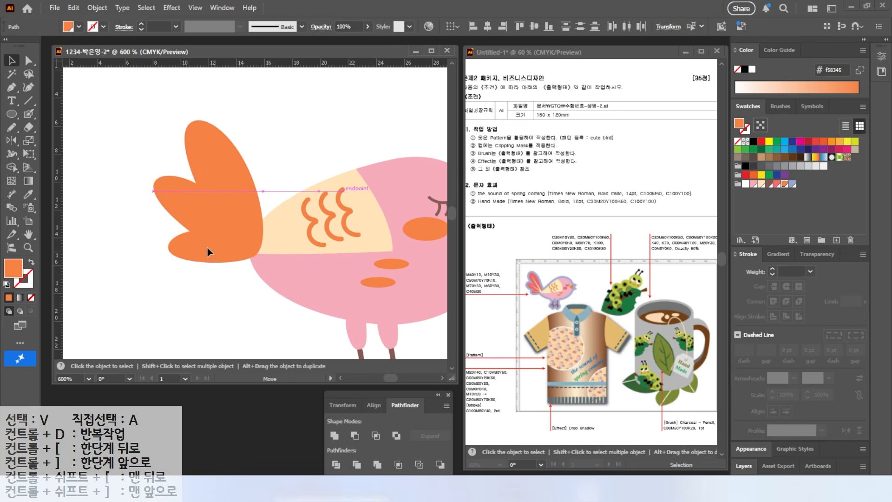
pyautogui.rightClick(207, 247)
pyautogui.moveTo(250, 420)
pyautogui.click(371, 455)
pyautogui.click(119, 109)
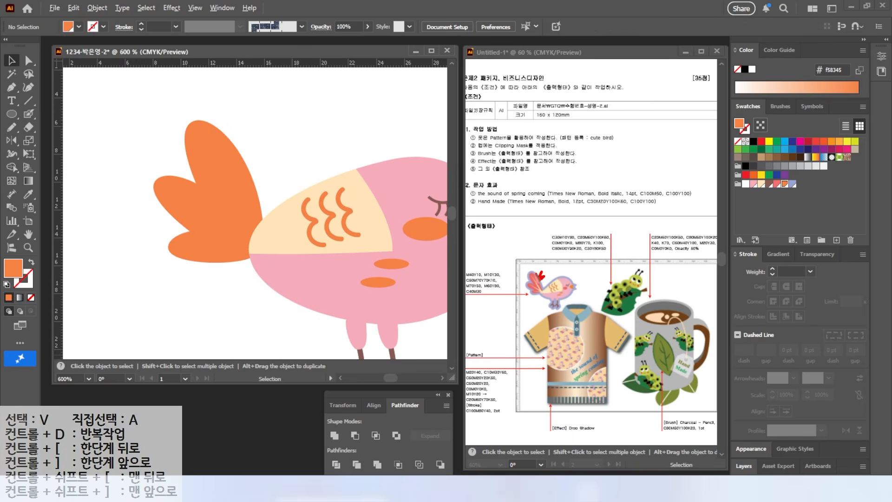
# Draw pointed rays from the tail's base into the three feathers with the Pen tool and fill them with M10 Y30 cream
pyautogui.click(12, 87)
pyautogui.click(258, 246)
pyautogui.click(205, 134)
pyautogui.click(248, 241)
pyautogui.click(174, 189)
pyautogui.click(245, 245)
pyautogui.click(185, 250)
pyautogui.click(249, 253)
pyautogui.click(259, 245)
pyautogui.click(760, 184)
pyautogui.click(11, 61)
pyautogui.click(126, 195)
# Group all the parts of the bird
pyautogui.scroll(-1, 262, 286)
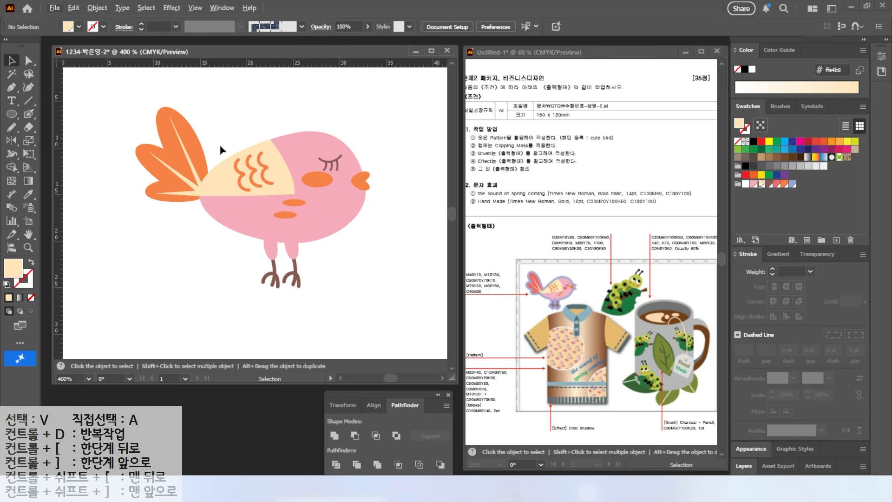
pyautogui.moveTo(130, 88); pyautogui.dragTo(400, 321)
pyautogui.rightClick(256, 217)
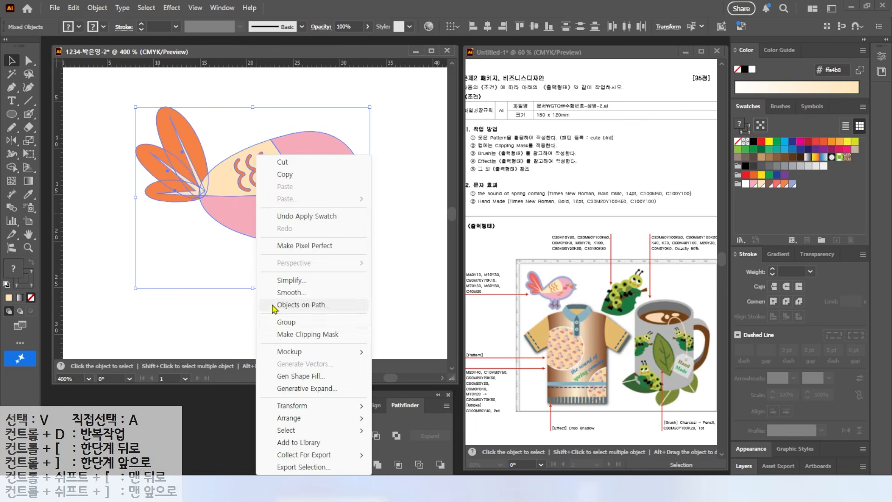
pyautogui.click(286, 324)
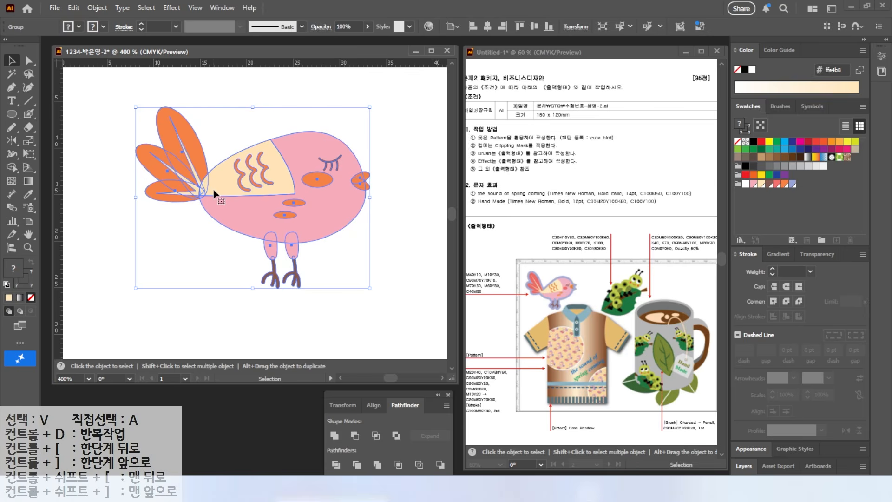
# Apply Offset Path to the bird group with a 1 mm offset and Miter joins
pyautogui.click(146, 8)
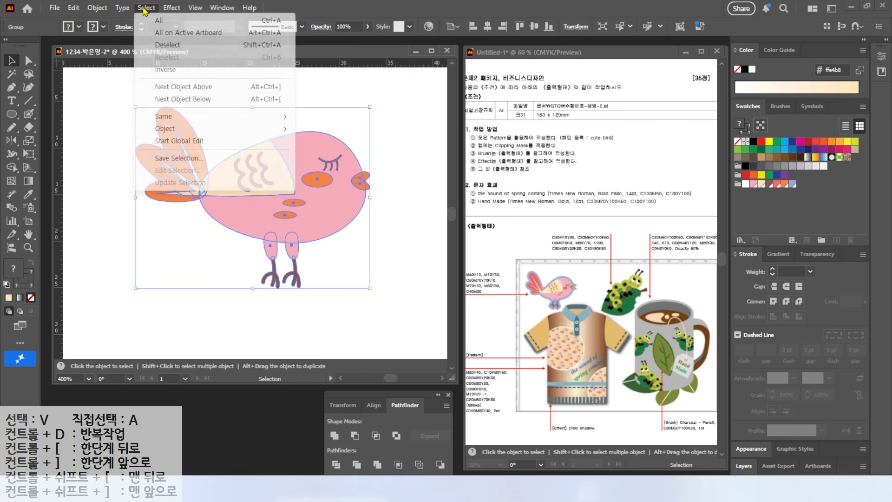
pyautogui.moveTo(97, 8)
pyautogui.moveTo(177, 331)
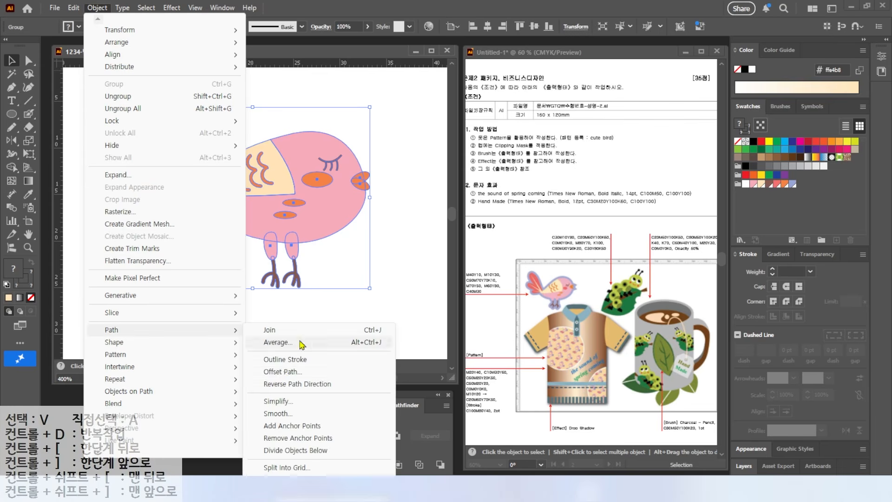
pyautogui.click(262, 317)
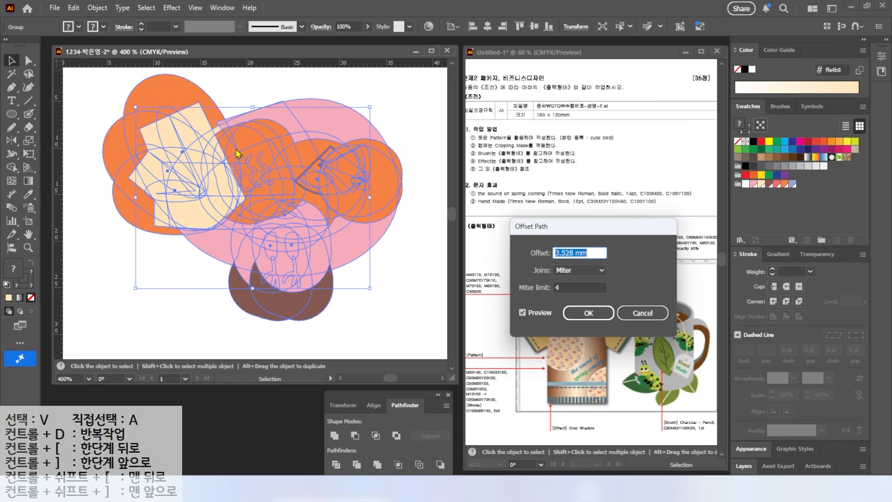
pyautogui.write('1')
pyautogui.click(522, 312)
pyautogui.click(523, 313)
pyautogui.click(522, 313)
pyautogui.click(523, 313)
pyautogui.click(523, 313)
pyautogui.click(522, 313)
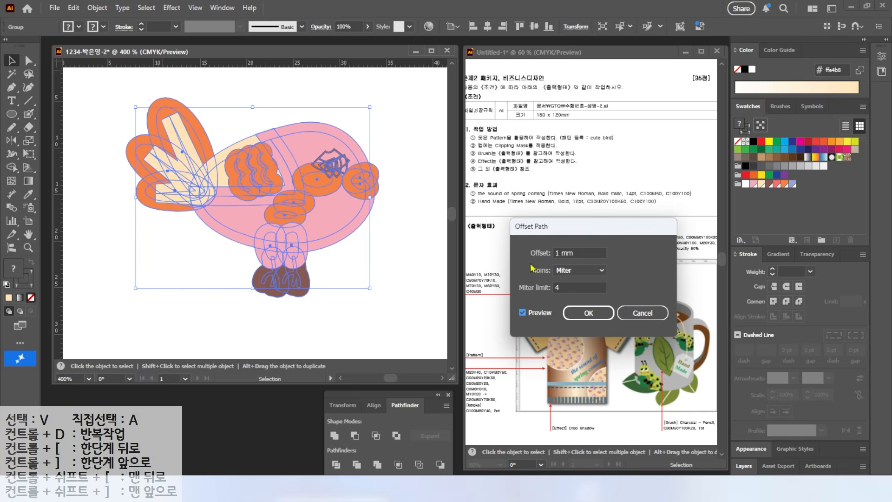
pyautogui.press('Return')
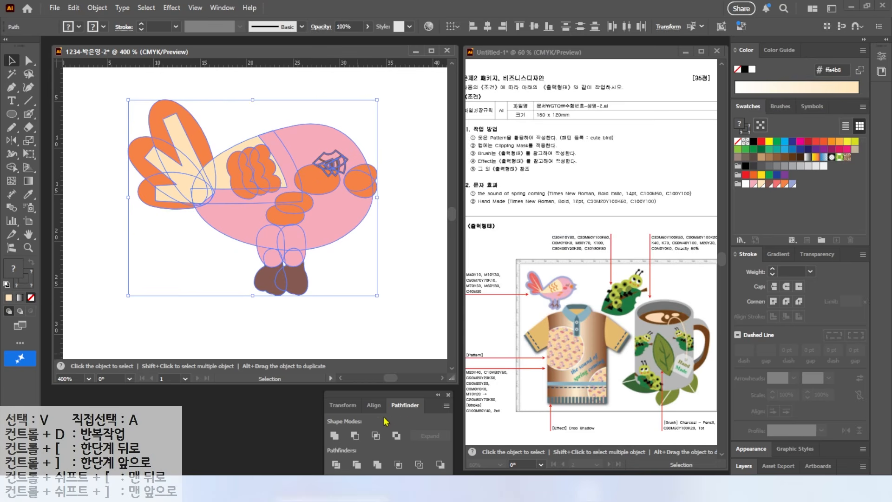
# Unite the offset shapes into one silhouette, fill it with the C40 M30 blue and send it to the back
pyautogui.click(334, 435)
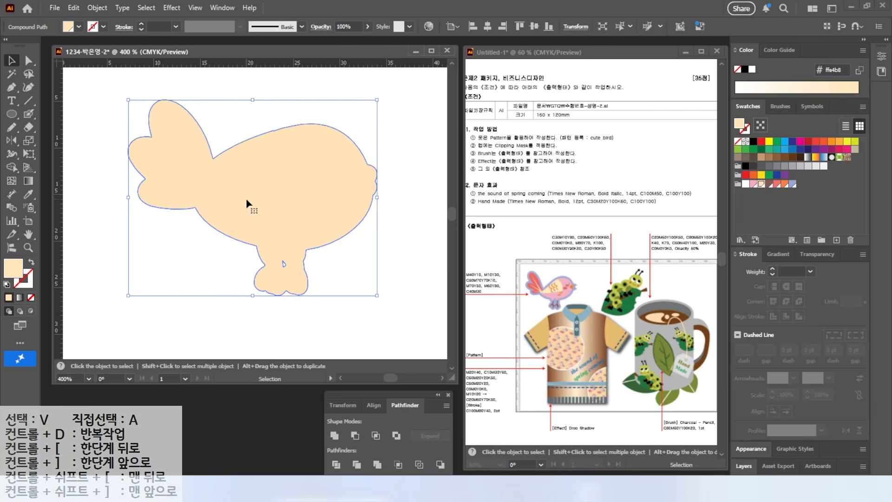
pyautogui.click(792, 184)
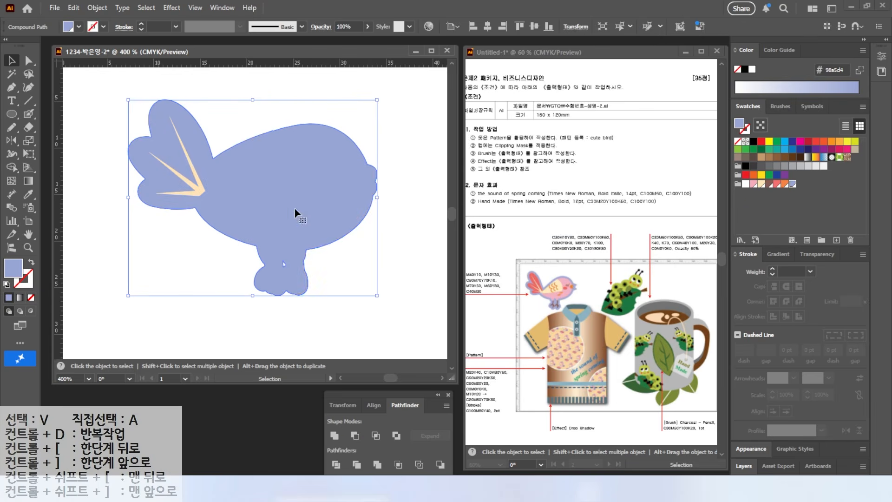
pyautogui.rightClick(278, 191)
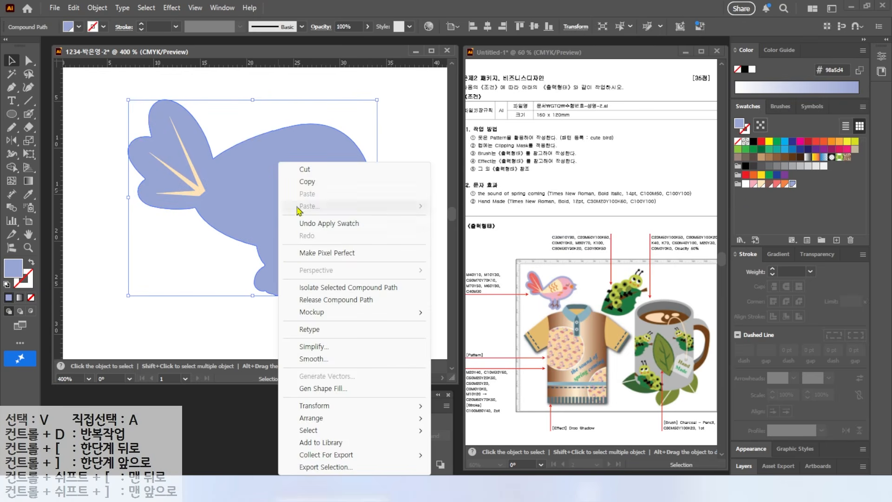
pyautogui.moveTo(324, 420)
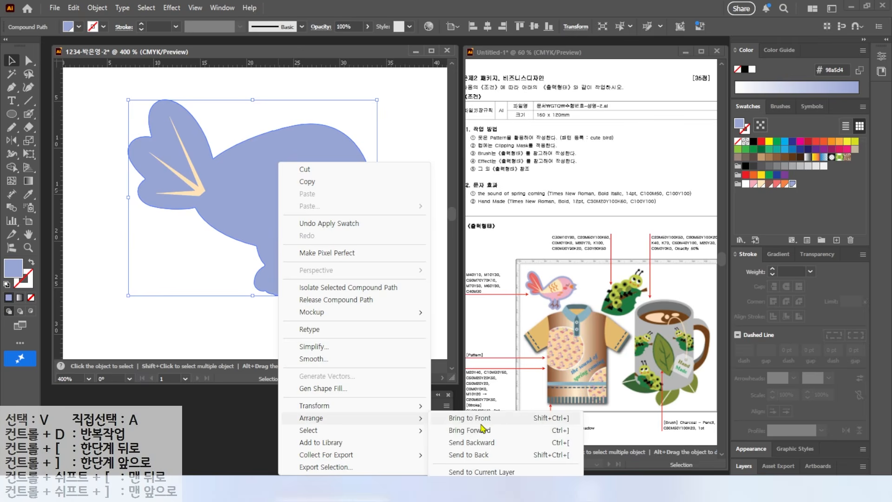
pyautogui.click(475, 455)
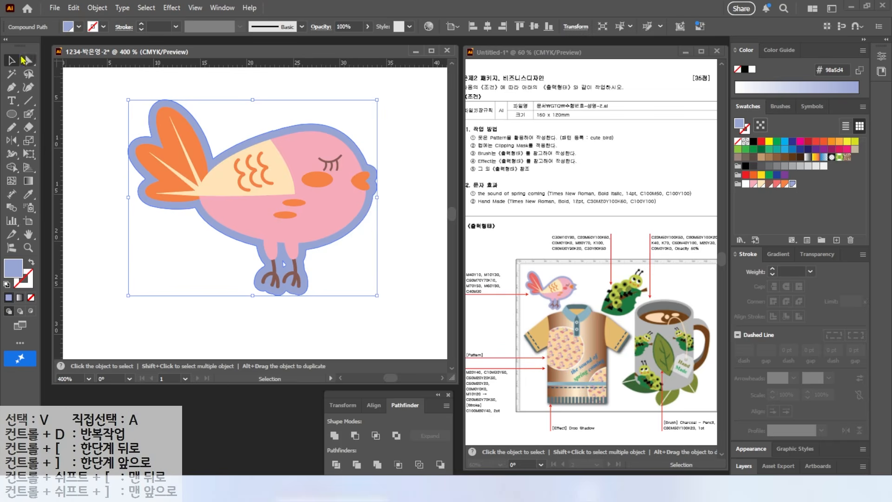
# Pull the blue outline's two anchors at the beak outward and make them sharp corner points
pyautogui.click(365, 134)
pyautogui.scroll(2, 357, 155)
pyautogui.moveTo(412, 188); pyautogui.dragTo(310, 167)
pyautogui.click(298, 176)
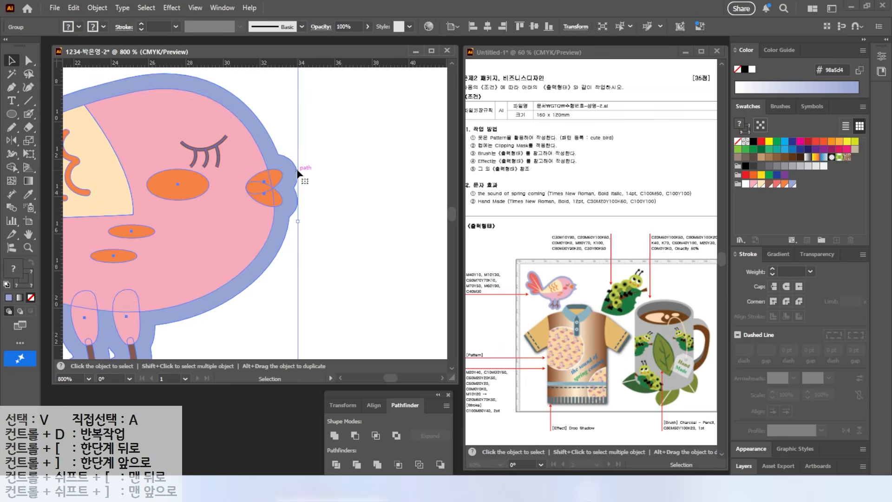
pyautogui.click(30, 61)
pyautogui.moveTo(297, 169); pyautogui.dragTo(305, 165)
pyautogui.moveTo(298, 201); pyautogui.dragTo(308, 211)
pyautogui.click(11, 87)
pyautogui.moveTo(12, 87); pyautogui.dragTo(46, 130)
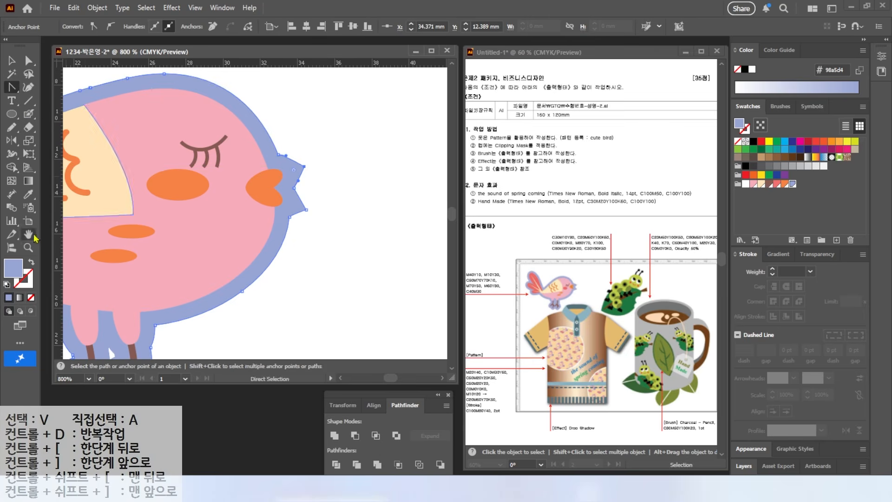
# Group the bird together with its blue outline
pyautogui.hotkey('ctrl', '-')
pyautogui.hotkey('ctrl', '-')
pyautogui.hotkey('ctrl', '-')
pyautogui.click(10, 60)
pyautogui.moveTo(136, 99); pyautogui.dragTo(360, 284)
pyautogui.hotkey('ctrl', 'g')
# Enlarge the grouped bird to about 41 mm wide and place it in the artboard's upper left corner
pyautogui.moveTo(161, 274); pyautogui.dragTo(119, 326)
pyautogui.scroll(-1, 274, 274)
pyautogui.scroll(-1, 273, 275)
pyautogui.moveTo(273, 276); pyautogui.dragTo(239, 264)
pyautogui.moveTo(171, 199); pyautogui.dragTo(124, 179)
pyautogui.moveTo(192, 223); pyautogui.dragTo(172, 223)
pyautogui.moveTo(277, 177); pyautogui.dragTo(269, 166)
pyautogui.moveTo(228, 223); pyautogui.dragTo(229, 226)
pyautogui.click(370, 256)
pyautogui.moveTo(580, 132); pyautogui.dragTo(603, 106)
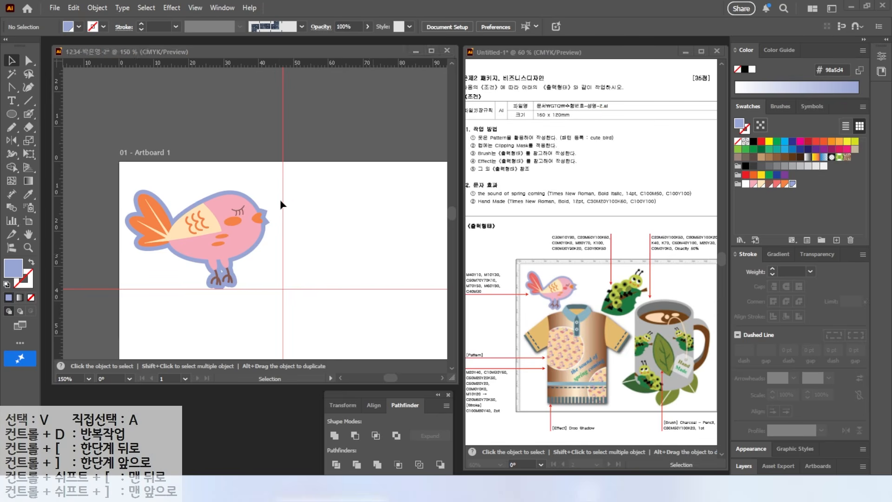
# Nudge the bird slightly to the right and clear all guides from the document
pyautogui.hotkey('ctrl', '0')
pyautogui.moveTo(139, 148); pyautogui.dragTo(144, 148)
pyautogui.click(228, 146)
pyautogui.click(195, 8)
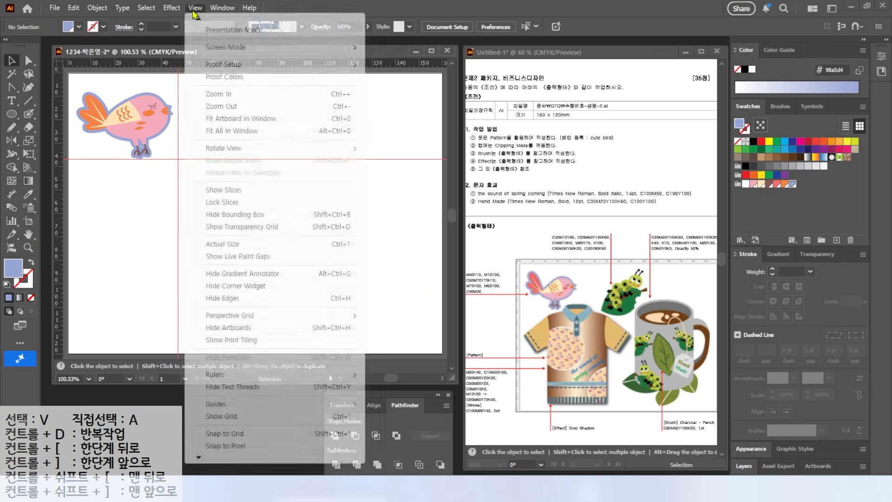
pyautogui.moveTo(225, 405)
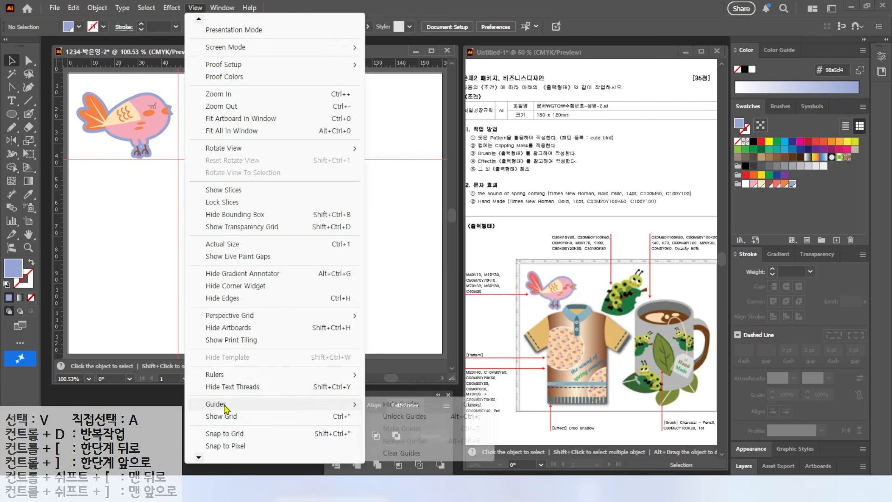
pyautogui.click(403, 452)
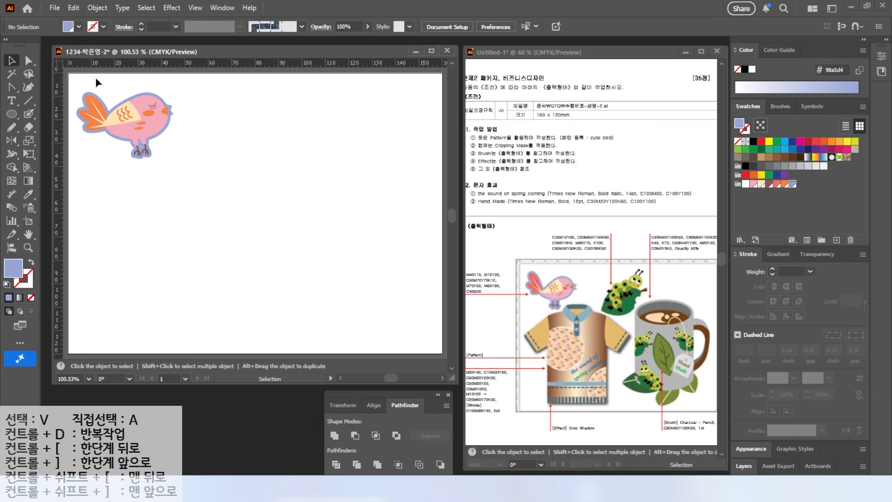
# Make a pattern from the grouped bird and name it cute bird
pyautogui.hotkey('ctrl', 'a')
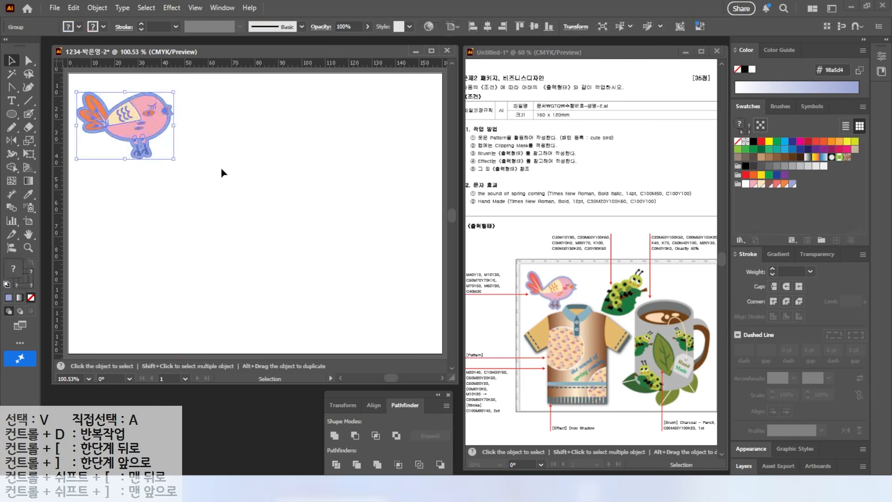
pyautogui.click(97, 8)
pyautogui.moveTo(138, 359)
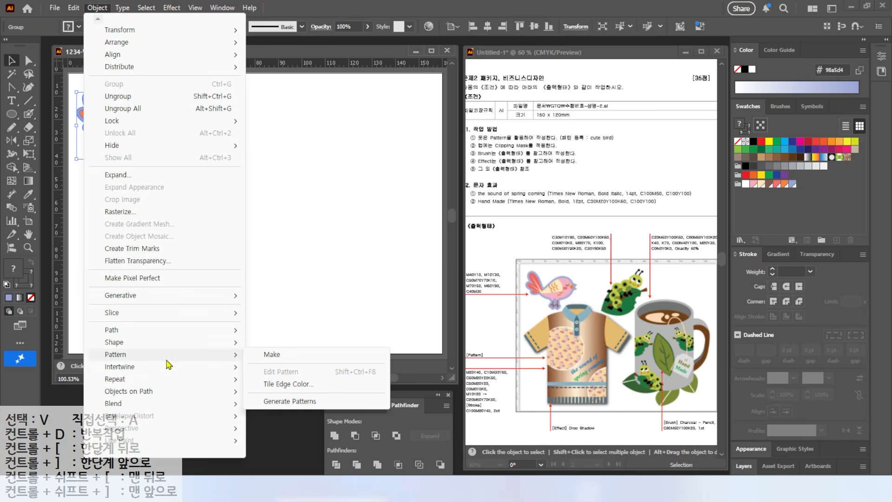
pyautogui.click(277, 357)
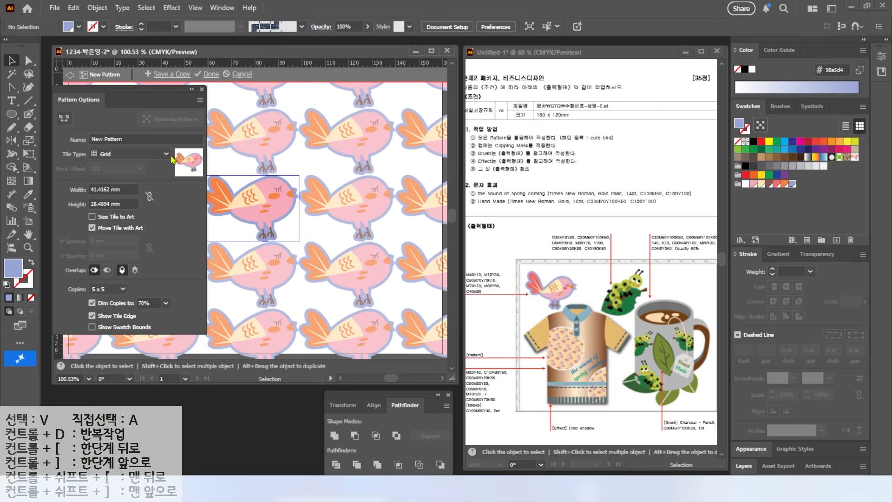
pyautogui.click(124, 137)
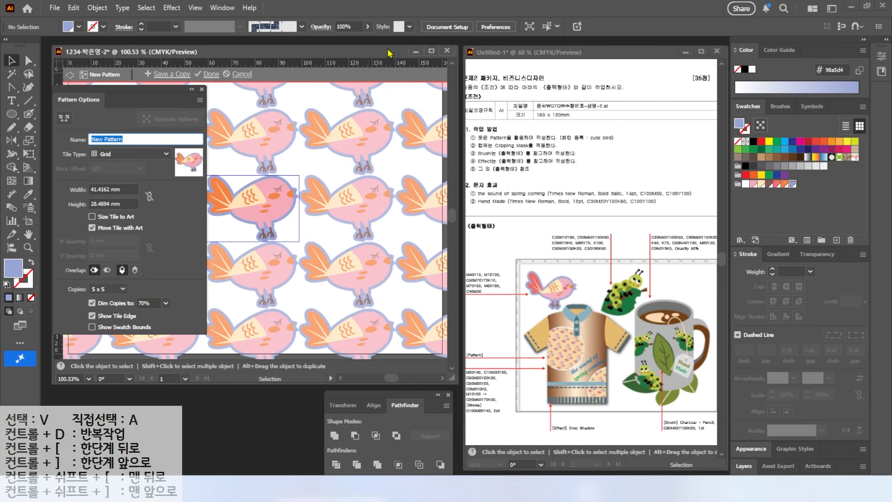
pyautogui.press('BackSpace')
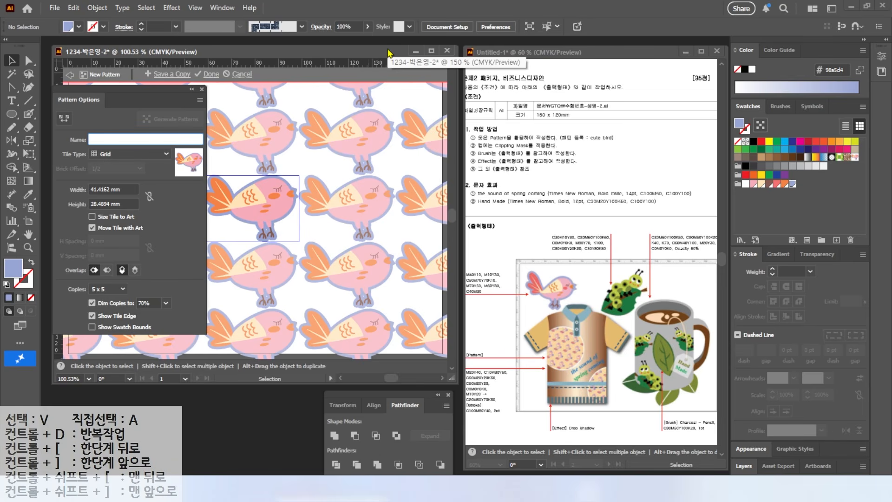
pyautogui.write('cute bird')
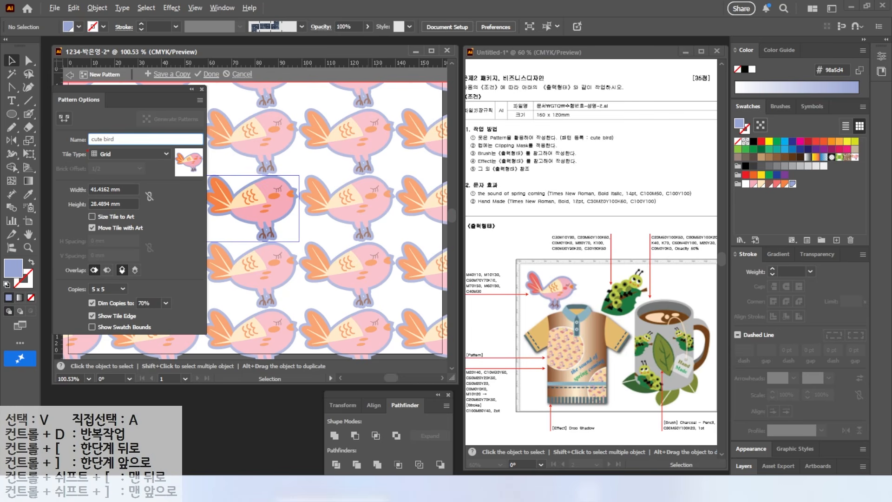
# Set the pattern tile to Brick by Row, 50 mm wide and 35 mm high, and finish editing the pattern
pyautogui.click(118, 154)
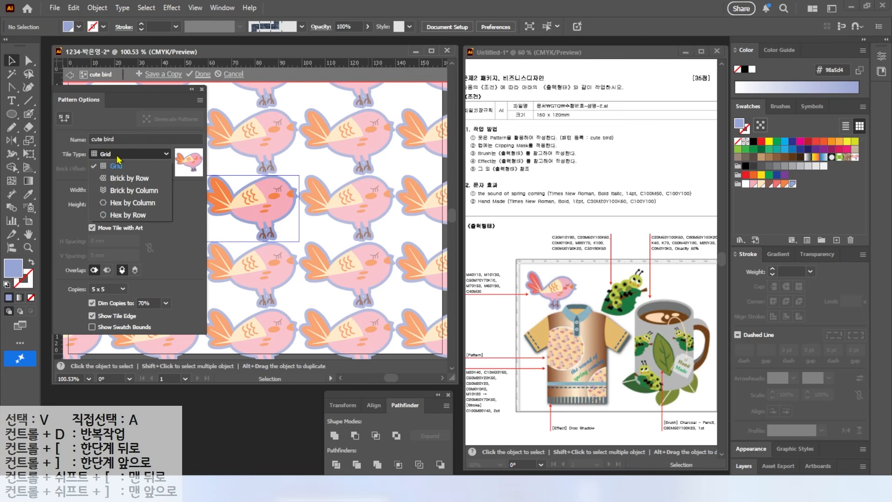
pyautogui.click(123, 178)
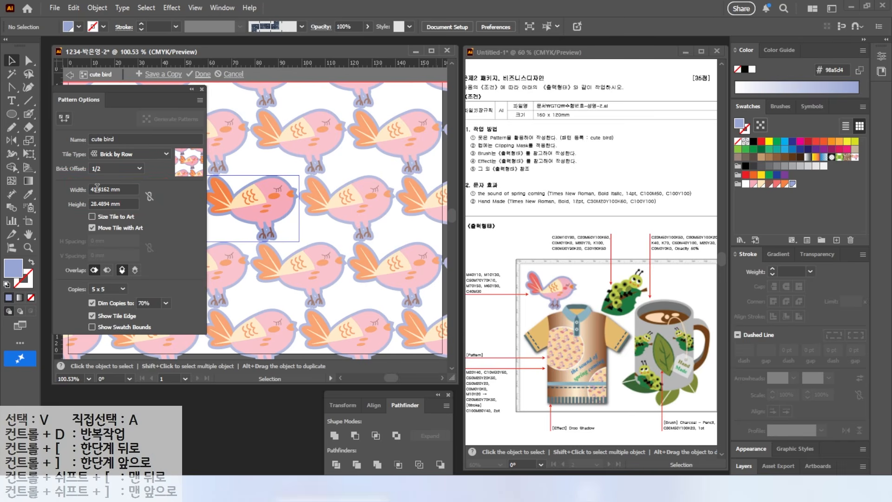
pyautogui.moveTo(120, 189); pyautogui.dragTo(66, 186)
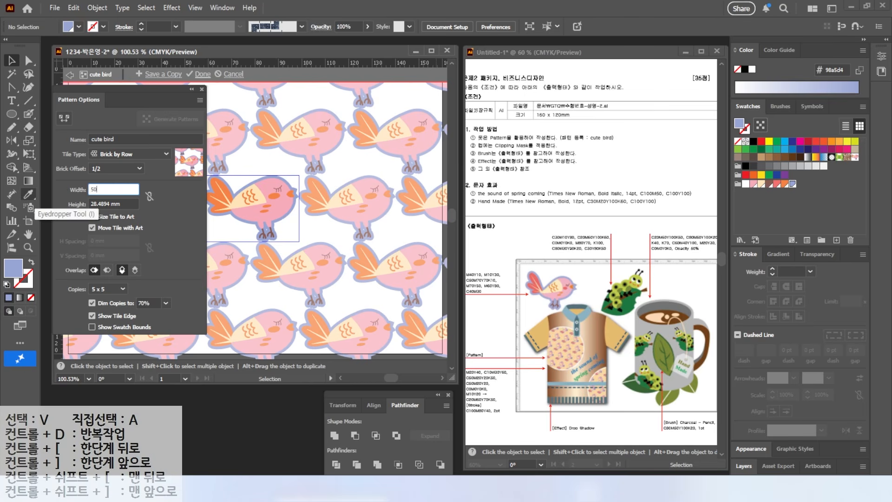
pyautogui.press('Tab')
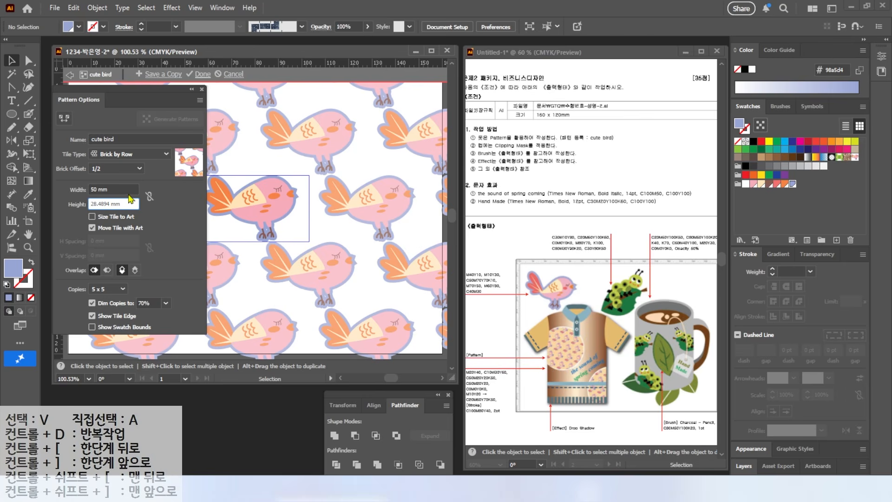
pyautogui.moveTo(130, 205); pyautogui.dragTo(86, 216)
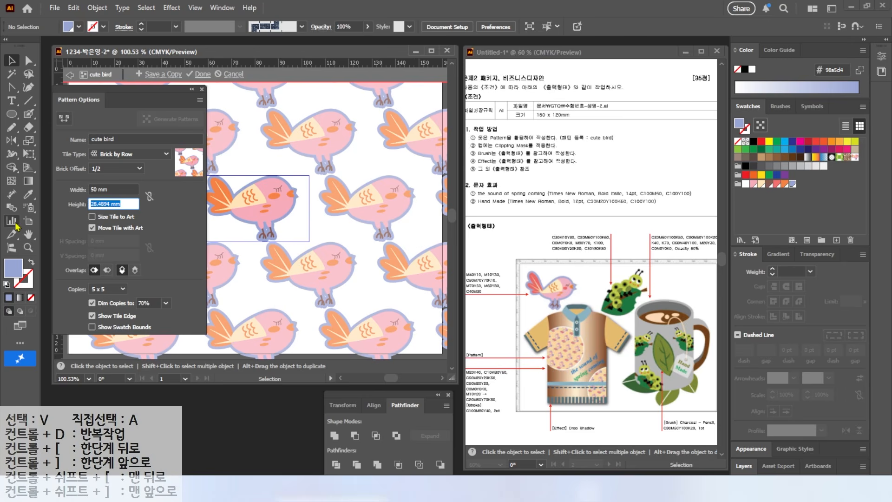
pyautogui.write('35')
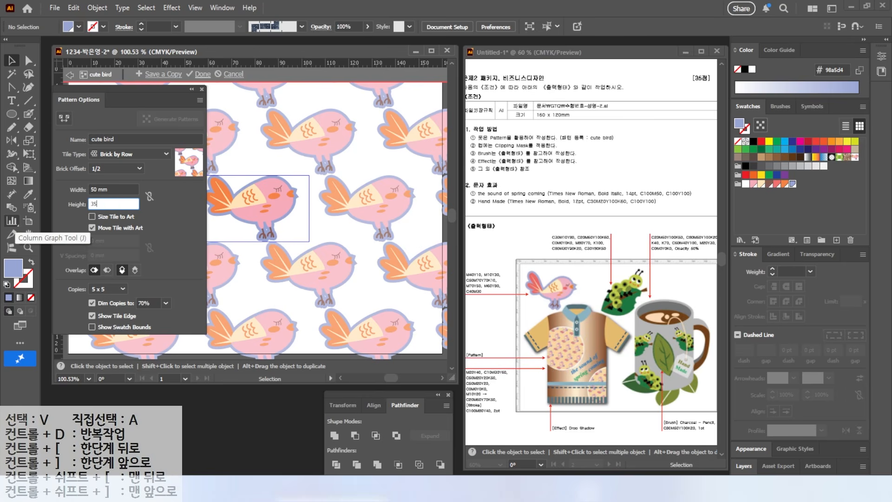
pyautogui.click(110, 188)
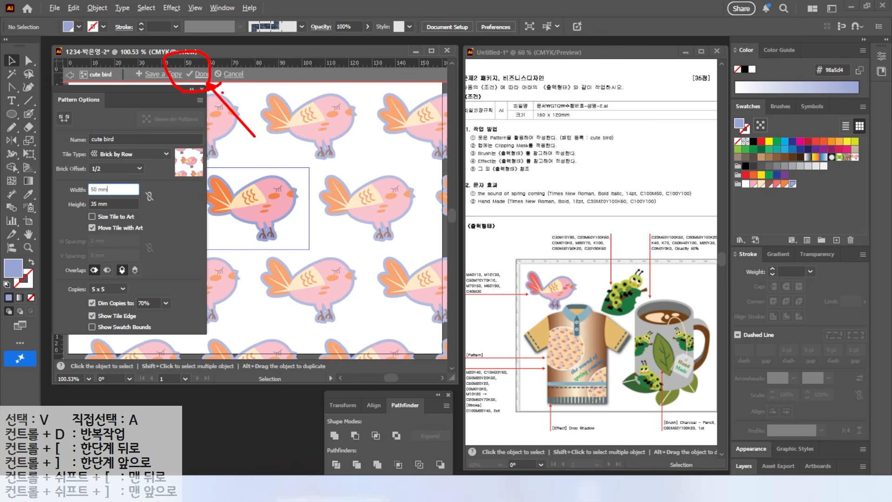
pyautogui.click(201, 74)
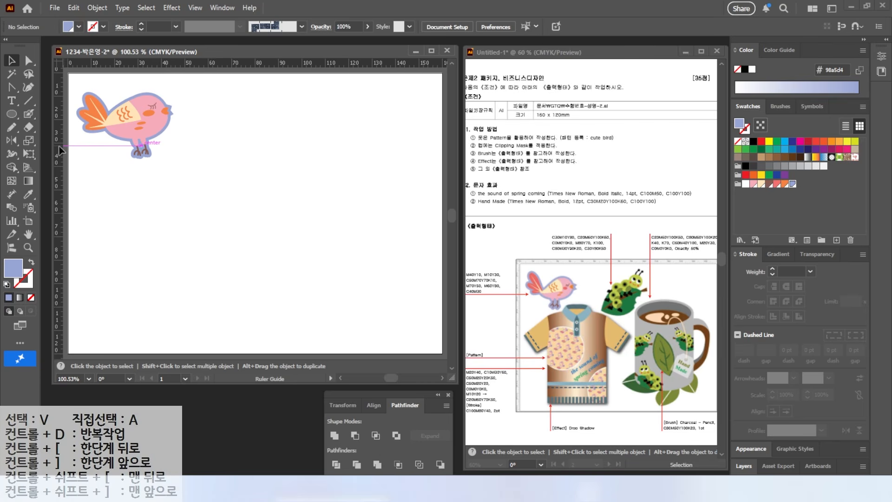
# Place vertical guides at about 64 mm and 104 mm and a horizontal guide at about 40 mm, and create a new colour group
pyautogui.moveTo(59, 146); pyautogui.dragTo(219, 147)
pyautogui.moveTo(60, 168); pyautogui.dragTo(312, 179)
pyautogui.moveTo(241, 63); pyautogui.dragTo(206, 131)
pyautogui.scroll(3, 262, 86)
pyautogui.click(821, 240)
pyautogui.click(312, 205)
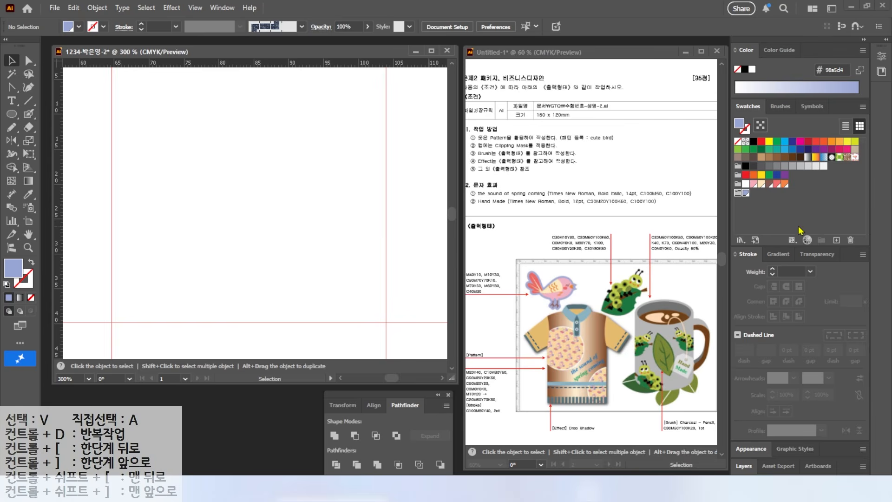
# Add a light green global swatch with C=30, M=10, Y=80 and K=0 to the new colour group
pyautogui.click(837, 239)
pyautogui.moveTo(671, 232); pyautogui.dragTo(333, 228)
pyautogui.write('30')
pyautogui.press('Tab')
pyautogui.write('10')
# Add a dark brown swatch with C=20, M=60, Y=100 and K=60
pyautogui.press('Tab')
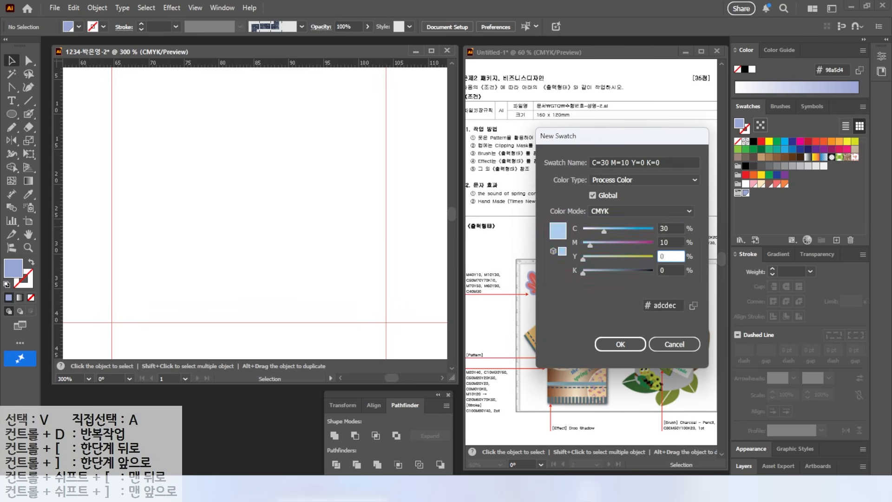
pyautogui.write('80')
pyautogui.press('Return')
pyautogui.click(837, 240)
pyautogui.write('20')
pyautogui.press('Tab')
pyautogui.write('60')
# Add a white swatch with C, M, Y and K all set to 0
pyautogui.press('Tab')
pyautogui.write('100')
# Add a red swatch with C=0, M=80, Y=70 and K=0
pyautogui.press('Tab')
pyautogui.write('60')
pyautogui.press('Return')
pyautogui.click(837, 240)
pyautogui.moveTo(670, 230); pyautogui.dragTo(537, 251)
pyautogui.write('0')
pyautogui.press('Tab')
pyautogui.press('0')
# Add a black swatch with C=0, M=0, Y=0 and K=100
pyautogui.press('Tab')
pyautogui.press('0')
pyautogui.press('Tab')
pyautogui.press('0')
pyautogui.press('Tab')
pyautogui.press('Return')
pyautogui.click(837, 240)
pyautogui.press('Tab')
pyautogui.press('Tab')
pyautogui.write('70')
pyautogui.press('Tab')
pyautogui.write('88')
pyautogui.moveTo(668, 243); pyautogui.dragTo(581, 251)
pyautogui.press('BackSpace')
pyautogui.write('0')
pyautogui.press('Return')
pyautogui.click(837, 239)
pyautogui.write('0')
# Add a dark green swatch with C=80, M=30, Y=90 and K=20
pyautogui.press('Tab')
pyautogui.press('0')
pyautogui.press('Tab')
pyautogui.write('100')
# Add an olive green swatch with C=30, M=0, Y=80 and K=50
pyautogui.press('Tab')
pyautogui.press('Return')
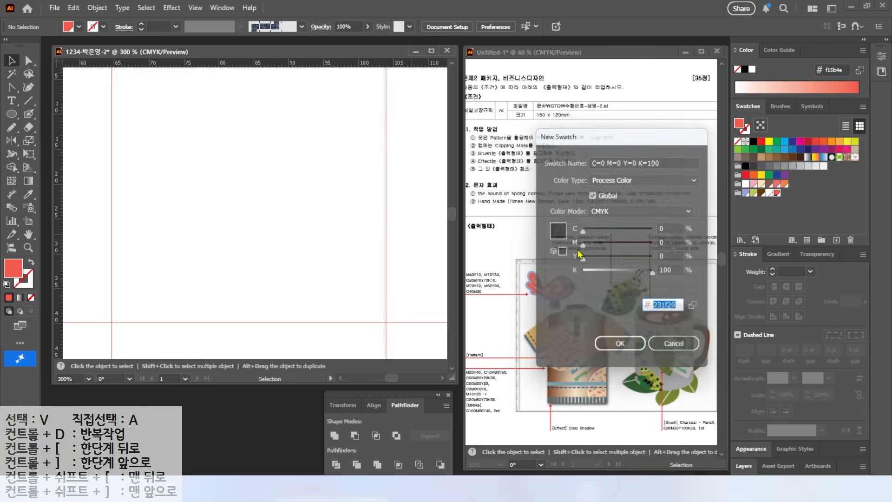
pyautogui.click(837, 240)
pyautogui.moveTo(668, 228); pyautogui.dragTo(500, 228)
pyautogui.write('80')
pyautogui.press('Tab')
pyautogui.write('30')
pyautogui.press('Tab')
pyautogui.write('90')
pyautogui.press('Tab')
pyautogui.press('2')
pyautogui.press('0')
pyautogui.press('Return')
pyautogui.click(837, 240)
pyautogui.write('30')
pyautogui.press('Tab')
pyautogui.press('0')
pyautogui.press('Tab')
pyautogui.write('80')
pyautogui.press('Tab')
pyautogui.write('50')
pyautogui.press('Return')
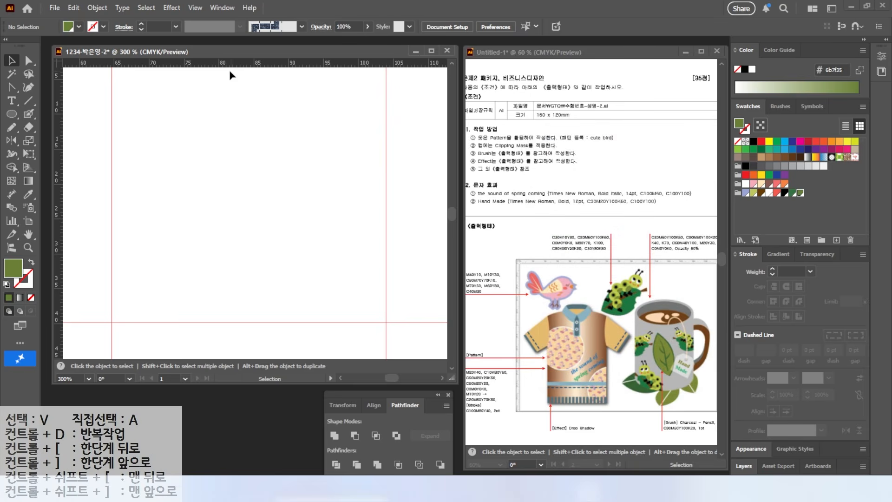
# Draw an ellipse about 31 by 23 mm between the guides and fill it with the dark green swatch
pyautogui.click(11, 114)
pyautogui.moveTo(136, 114); pyautogui.dragTo(351, 272)
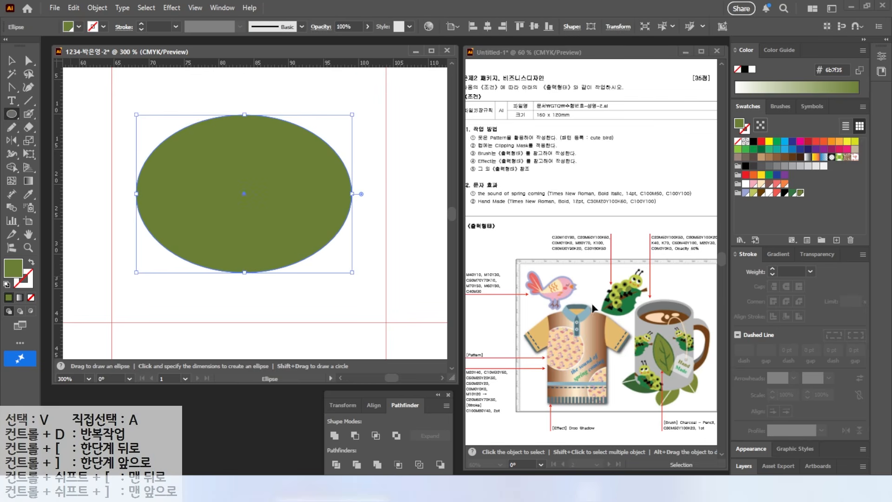
pyautogui.click(792, 193)
pyautogui.press('v')
# Convert the ellipse's left and right end anchors into sharp corner points to form a leaf
pyautogui.moveTo(12, 88); pyautogui.dragTo(64, 132)
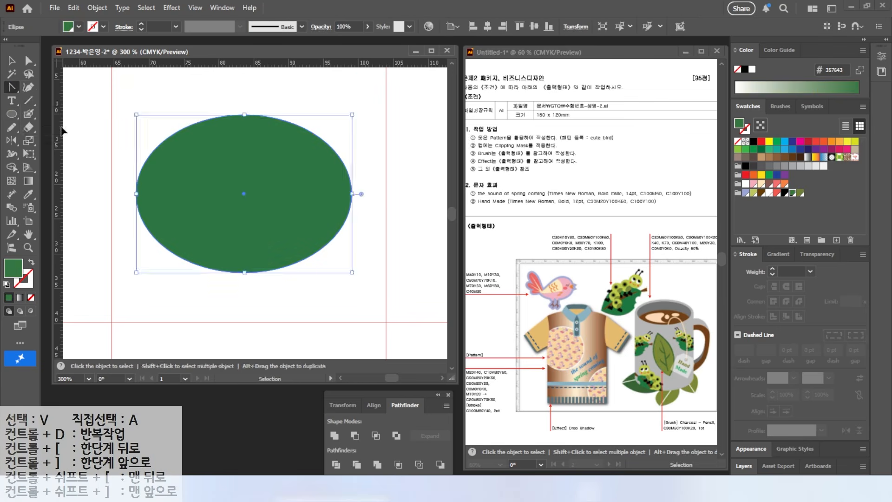
pyautogui.click(136, 194)
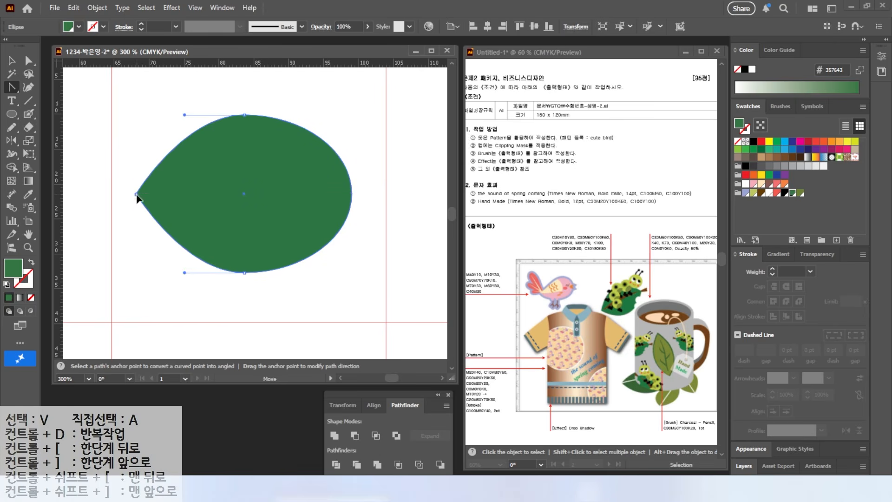
pyautogui.click(352, 193)
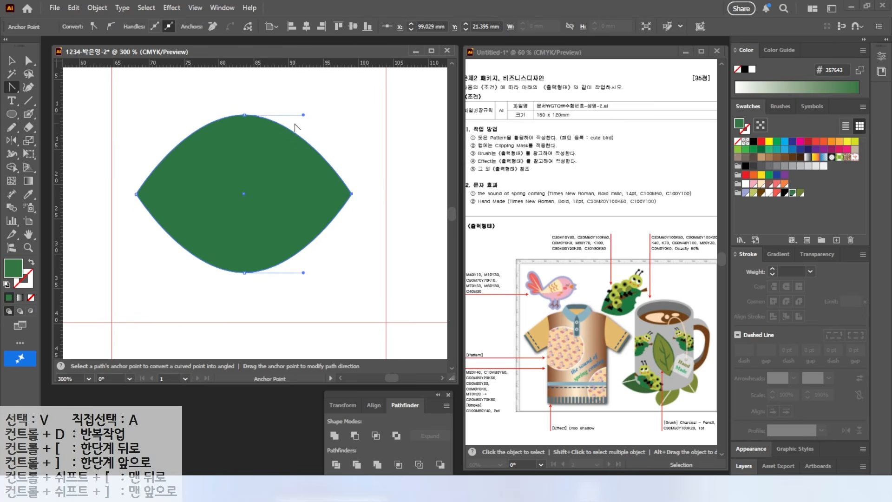
# Flatten the leaf slightly and rotate it so that its right tip points diagonally upward
pyautogui.press('v')
pyautogui.moveTo(243, 115); pyautogui.dragTo(243, 136)
pyautogui.moveTo(357, 130); pyautogui.dragTo(292, 211)
pyautogui.moveTo(275, 121); pyautogui.dragTo(284, 101)
pyautogui.click(290, 97)
# Erase two round bites from the leaf's lower right edge
pyautogui.press('l')
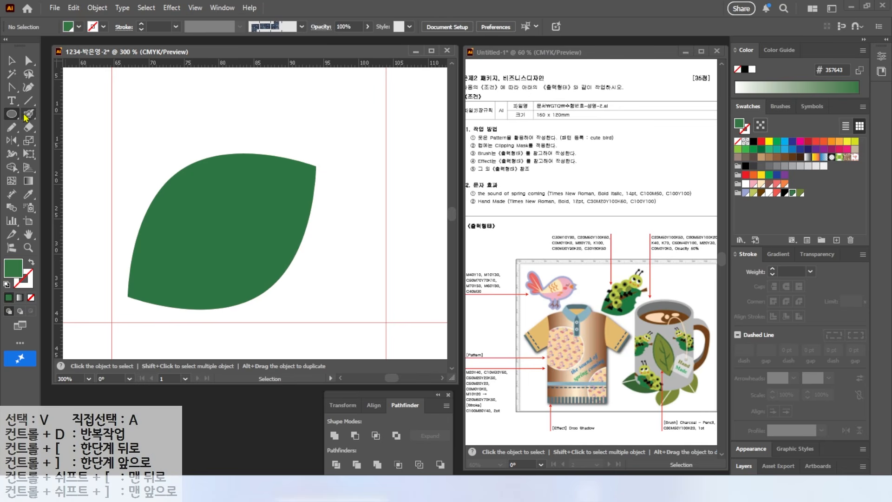
pyautogui.click(30, 125)
pyautogui.click(69, 129)
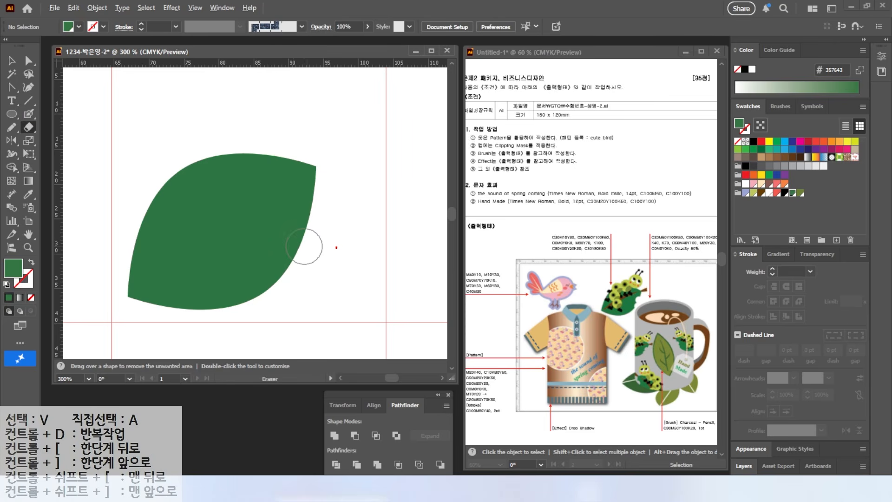
pyautogui.press('Escape')
pyautogui.click(297, 238)
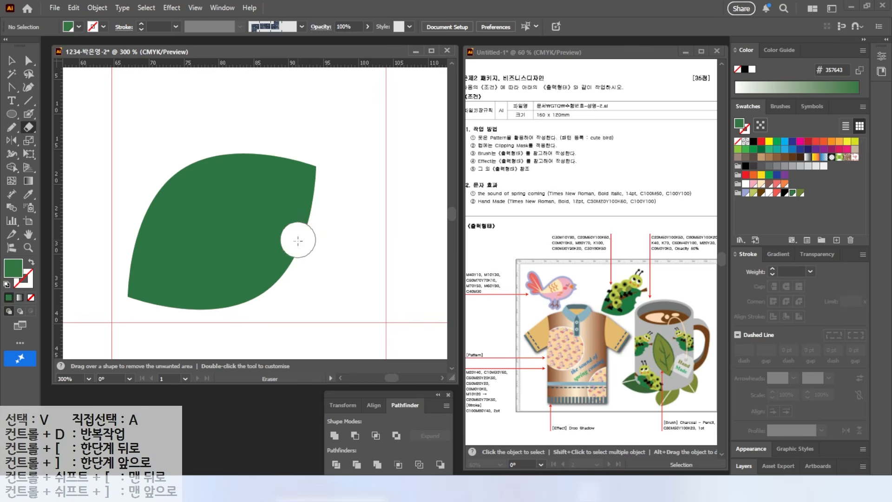
pyautogui.click(289, 268)
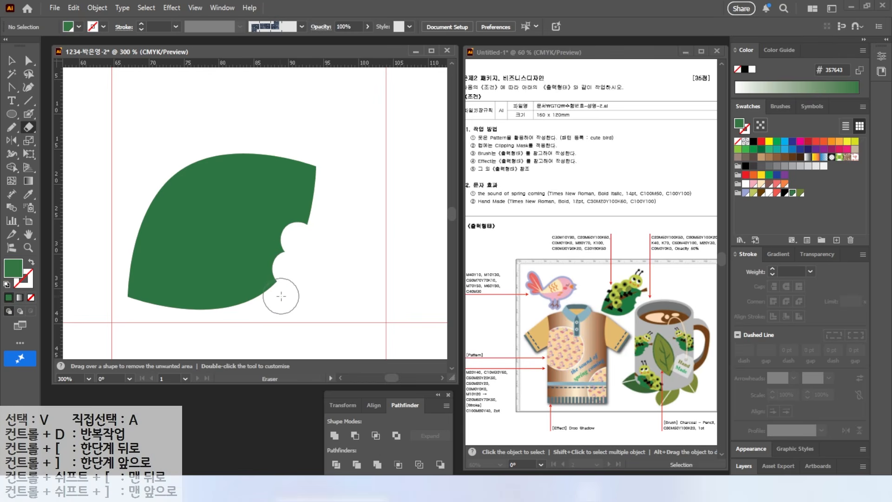
# Draw a curved, tapering midrib along the leaf with the Pen tool and fill it with the dark brown swatch
pyautogui.press('p')
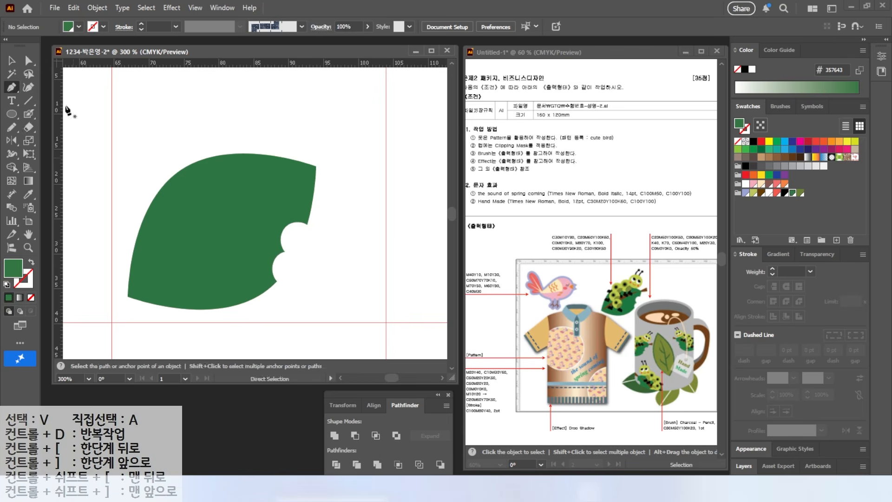
pyautogui.click(135, 291)
pyautogui.moveTo(197, 209)
pyautogui.mouseDown()
pyautogui.moveTo(222, 192)
pyautogui.moveTo(187, 234)
pyautogui.mouseUp()
pyautogui.click(309, 170)
pyautogui.click(135, 289)
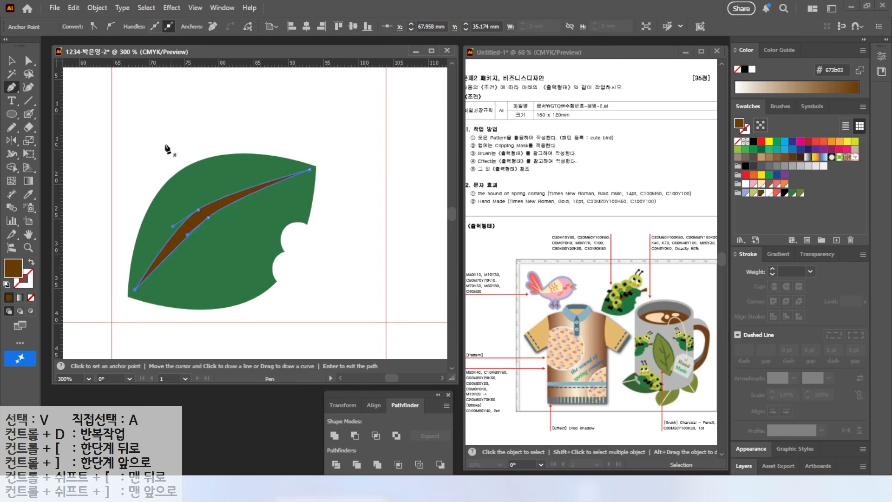
# Draw a short four-cornered brown stem at the leaf's upper right tip and send it behind the leaf
pyautogui.click(309, 163)
pyautogui.click(339, 145)
pyautogui.click(344, 161)
pyautogui.click(316, 175)
pyautogui.click(310, 162)
pyautogui.press('v')
pyautogui.rightClick(331, 154)
pyautogui.moveTo(378, 420)
pyautogui.click(479, 453)
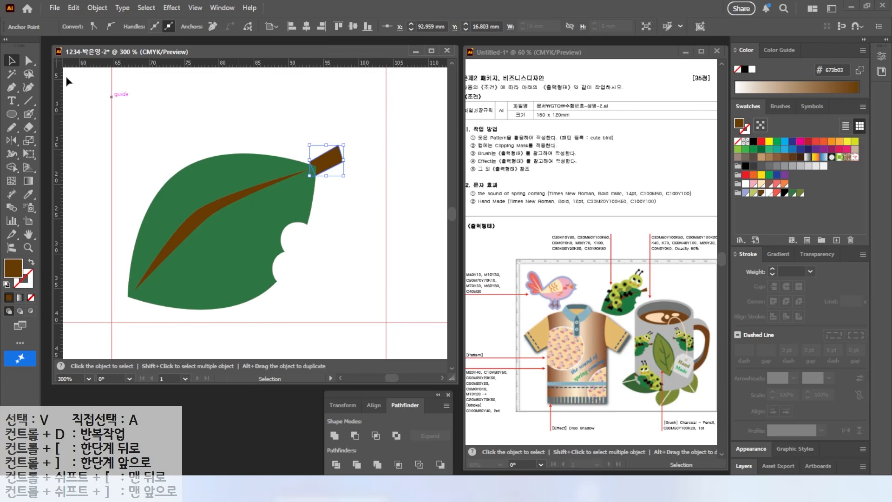
# Move the stem's inner upper corner anchor down so that the stem narrows toward the leaf
pyautogui.press('a')
pyautogui.click(309, 161)
pyautogui.moveTo(309, 160); pyautogui.dragTo(313, 173)
# Enlarge the whole leaf with its midrib and stem to about 35 mm wide between the guides and lock it
pyautogui.press('v')
pyautogui.moveTo(224, 133); pyautogui.dragTo(335, 274)
pyautogui.moveTo(346, 144); pyautogui.dragTo(371, 123)
pyautogui.moveTo(253, 211); pyautogui.dragTo(256, 225)
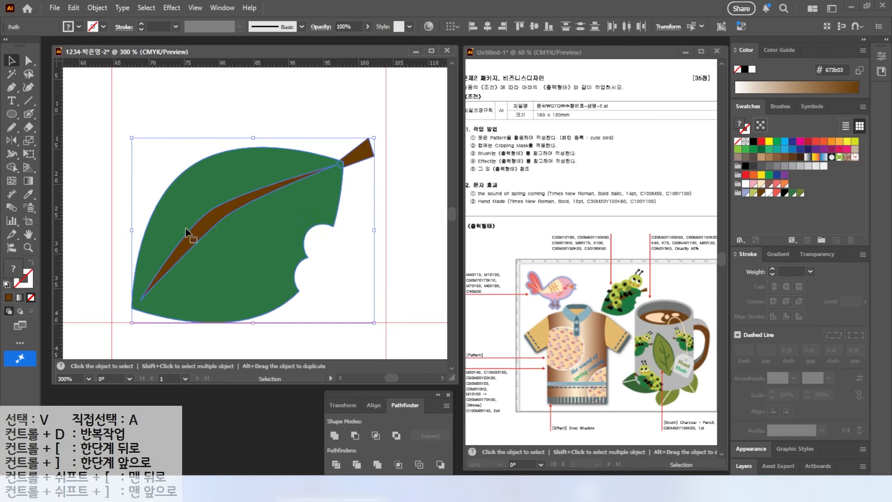
pyautogui.click(97, 8)
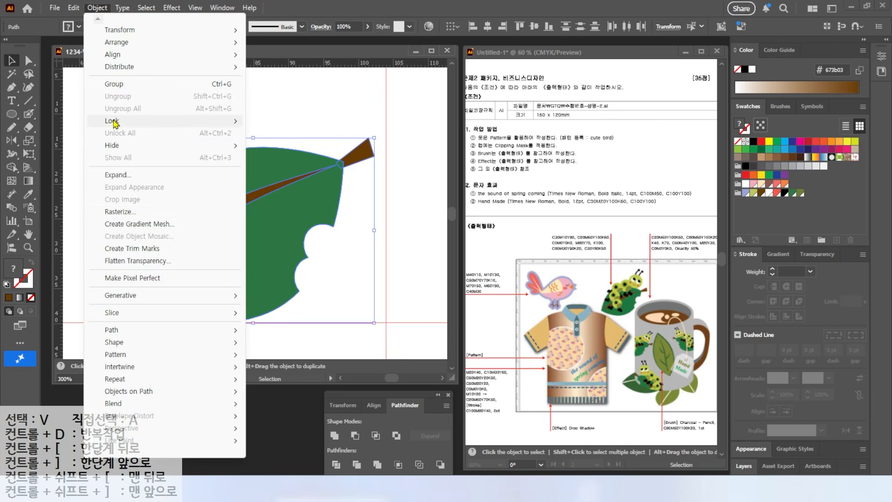
pyautogui.moveTo(115, 121)
pyautogui.click(278, 121)
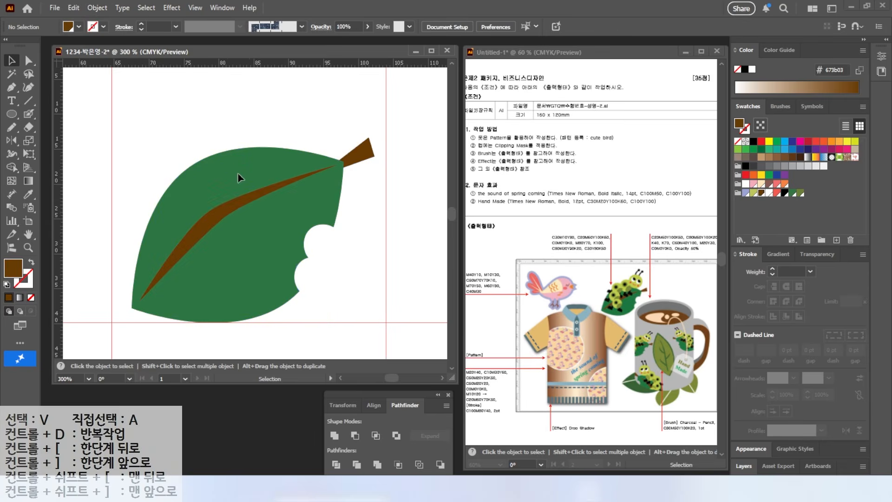
# Draw a circle about 10 mm across over the leaf's upper edge near the stem and fill it with light green
pyautogui.scroll(1, 320, 230)
pyautogui.press('l')
pyautogui.moveTo(254, 110); pyautogui.dragTo(309, 175)
pyautogui.press('v')
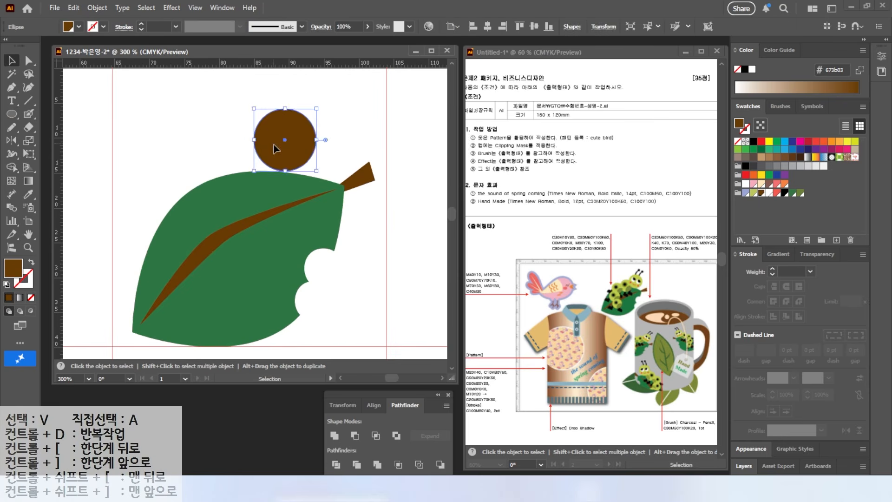
pyautogui.moveTo(274, 145); pyautogui.dragTo(267, 153)
pyautogui.click(754, 193)
pyautogui.moveTo(310, 117); pyautogui.dragTo(317, 108)
pyautogui.moveTo(292, 170)
pyautogui.mouseDown()
pyautogui.moveTo(304, 169)
pyautogui.moveTo(305, 179)
pyautogui.mouseUp()
# Draw a white circle about 3 mm across inside the upper left part of the light green circle
pyautogui.click(15, 120)
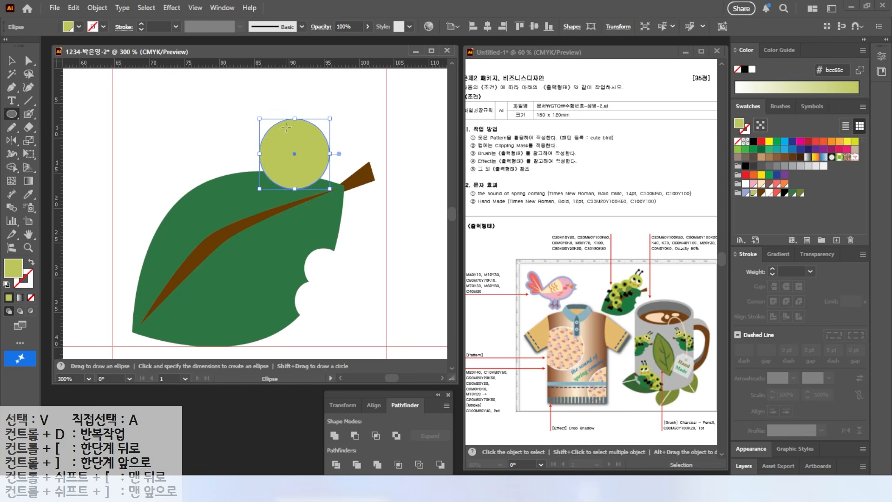
pyautogui.moveTo(275, 133); pyautogui.dragTo(296, 153)
pyautogui.click(745, 184)
pyautogui.scroll(2, 260, 151)
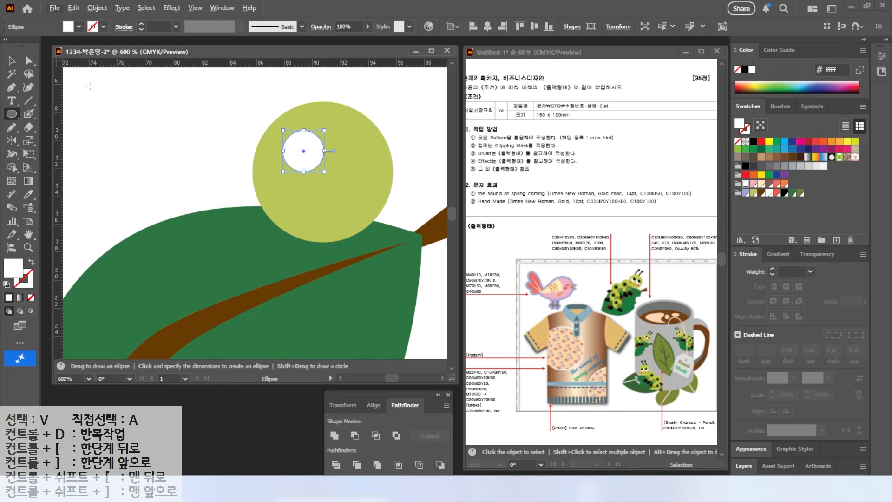
# Draw a black pupil ellipse over the upper right part of the white eye circle and group it with the eye
pyautogui.moveTo(295, 117)
pyautogui.mouseDown()
pyautogui.moveTo(335, 155)
pyautogui.moveTo(312, 145)
pyautogui.mouseUp()
pyautogui.press('v')
pyautogui.click(785, 193)
pyautogui.keyDown('shift'); pyautogui.click(296, 160); pyautogui.keyUp('shift')
pyautogui.hotkey('ctrl', 'g')
# Delete the pupil's part outside the white circle and copy the finished eye to the right side of the face
pyautogui.click(28, 61)
pyautogui.click(199, 109)
pyautogui.click(324, 134)
pyautogui.press('Delete')
pyautogui.click(12, 61)
pyautogui.moveTo(300, 161); pyautogui.dragTo(353, 176)
# Draw two round coral cheeks about 1.5 mm across below the eyes on either side of the face
pyautogui.press('l')
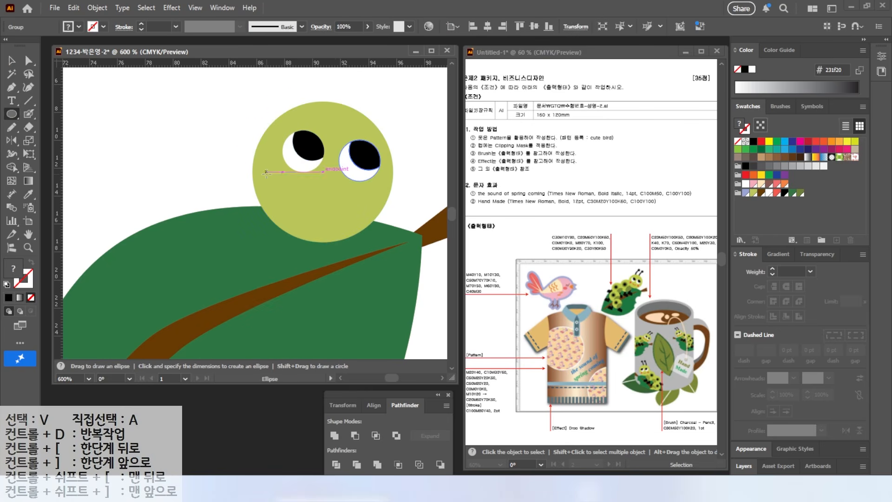
pyautogui.moveTo(283, 193); pyautogui.dragTo(365, 206)
pyautogui.click(777, 192)
pyautogui.click(14, 64)
# Draw a curved smile between the cheeks with no fill and a coral stroke, and deepen its curve by adjusting an anchor
pyautogui.press('p')
pyautogui.press('n')
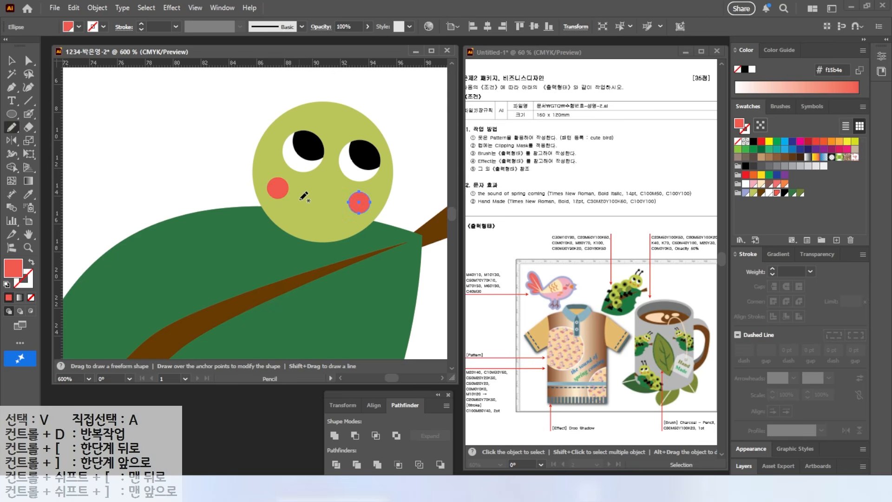
pyautogui.moveTo(334, 203); pyautogui.dragTo(334, 203)
pyautogui.press('x')
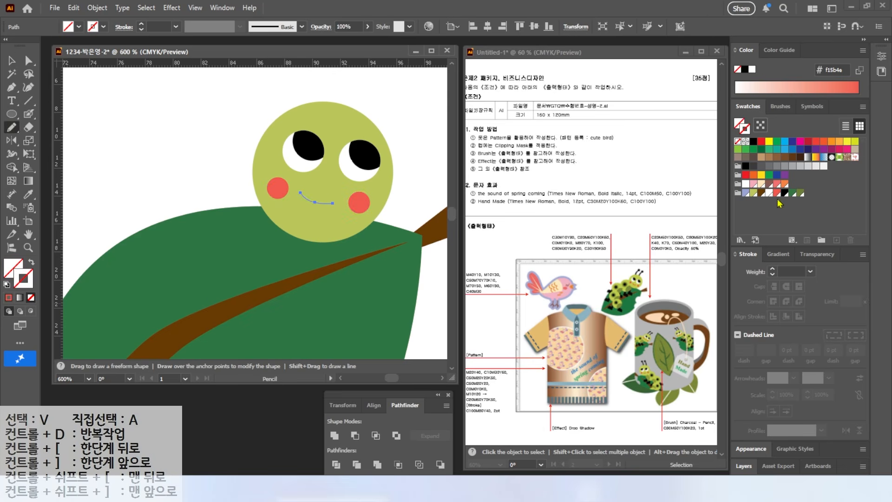
pyautogui.click(777, 192)
pyautogui.press('a')
pyautogui.click(316, 203)
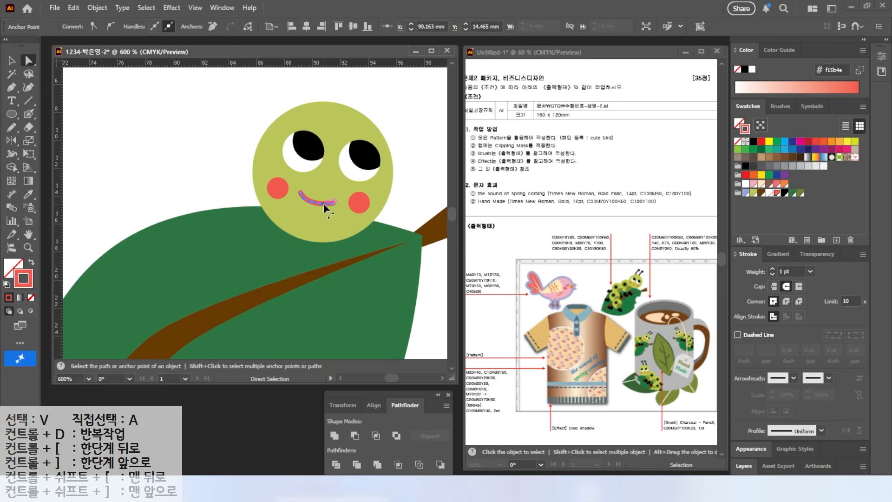
pyautogui.scroll(3, 321, 204)
pyautogui.moveTo(320, 203)
pyautogui.mouseDown()
pyautogui.moveTo(302, 199)
pyautogui.moveTo(298, 207)
pyautogui.moveTo(323, 209)
pyautogui.mouseUp()
pyautogui.scroll(-3, 324, 209)
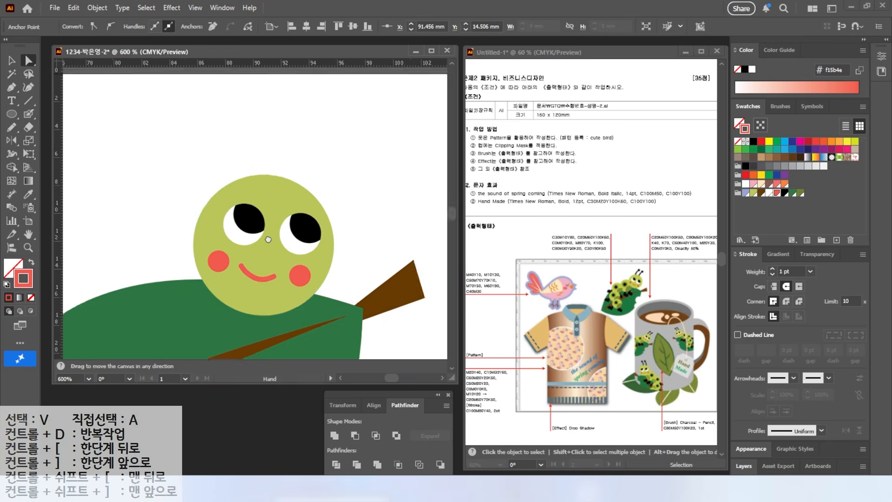
# Draw a black circle about 1.5 mm across above the head as the antenna tip
pyautogui.press('l')
pyautogui.moveTo(261, 107)
pyautogui.mouseDown()
pyautogui.moveTo(289, 126)
pyautogui.moveTo(277, 117)
pyautogui.mouseUp()
pyautogui.click(31, 262)
pyautogui.click(784, 193)
pyautogui.press('v')
# Draw a curved black antenna stalk with the Pen tool, narrowing from the top of the head up to the tip circle
pyautogui.click(11, 87)
pyautogui.click(243, 185)
pyautogui.moveTo(244, 142)
pyautogui.mouseDown()
pyautogui.moveTo(247, 125)
pyautogui.moveTo(252, 156)
pyautogui.mouseUp()
pyautogui.click(272, 112)
pyautogui.click(257, 181)
pyautogui.click(244, 185)
# Copy the antenna with its tip slightly down to the right to make the second antenna
pyautogui.click(12, 60)
pyautogui.click(293, 126)
pyautogui.moveTo(279, 119); pyautogui.dragTo(273, 119)
pyautogui.keyDown('shift'); pyautogui.click(246, 155); pyautogui.keyUp('shift')
pyautogui.moveTo(246, 154); pyautogui.dragTo(281, 165)
# Send both antennae behind the head
pyautogui.keyDown('shift'); pyautogui.click(250, 152); pyautogui.keyUp('shift')
pyautogui.keyDown('shift'); pyautogui.click(268, 119); pyautogui.keyUp('shift')
pyautogui.rightClick(263, 140)
pyautogui.moveTo(274, 417)
pyautogui.click(390, 452)
# Group the head with its antennae, eyes, cheeks and mouth
pyautogui.moveTo(196, 107); pyautogui.dragTo(319, 281)
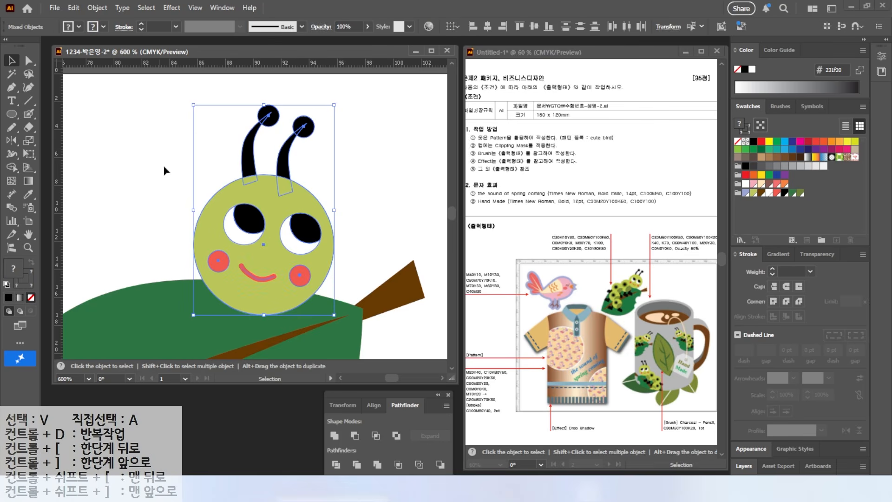
pyautogui.rightClick(263, 238)
pyautogui.click(300, 319)
pyautogui.click(374, 201)
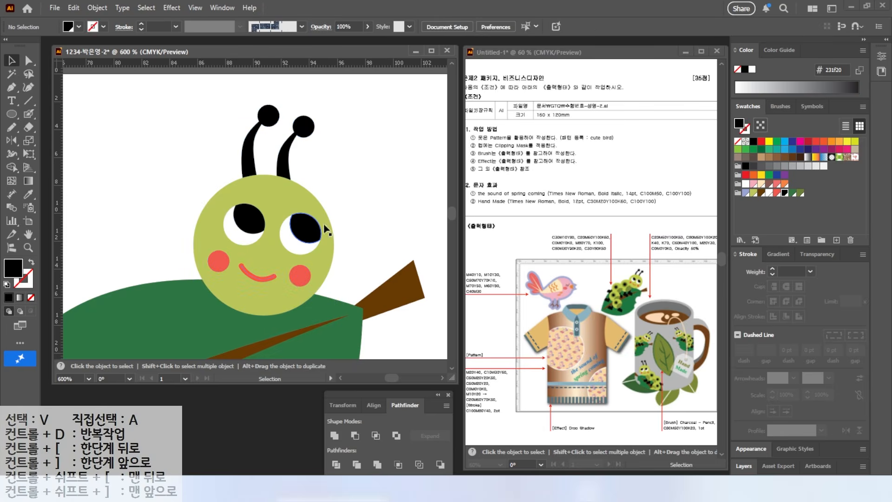
# Draw a circle about 9 mm across to the lower left of the head, touching it, and fill it with light green
pyautogui.scroll(-2, 320, 216)
pyautogui.moveTo(298, 223); pyautogui.dragTo(334, 191)
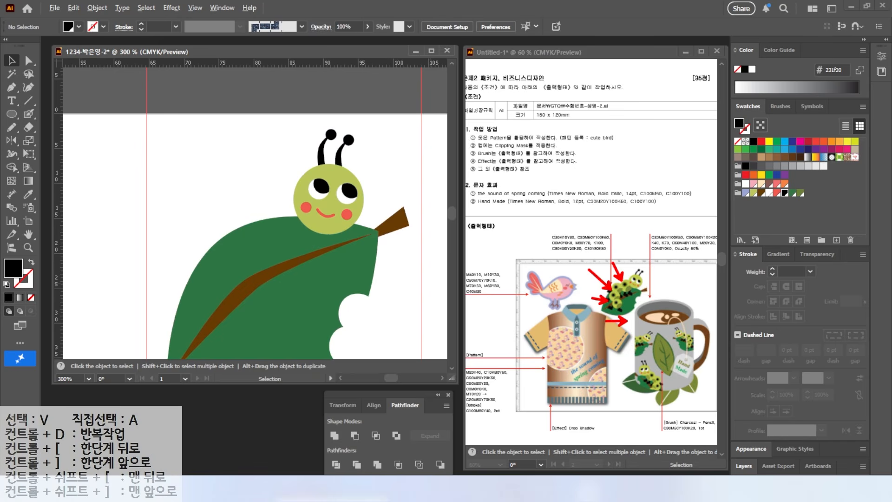
pyautogui.click(12, 114)
pyautogui.moveTo(231, 186); pyautogui.dragTo(296, 251)
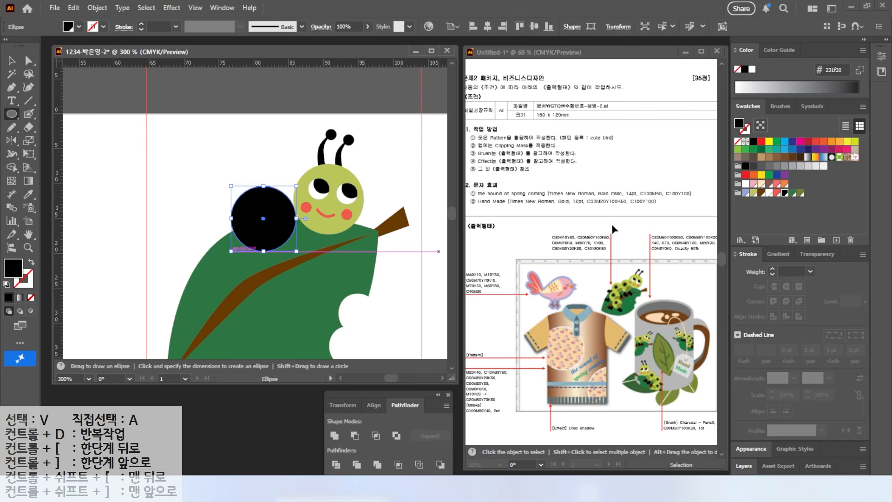
pyautogui.click(753, 193)
pyautogui.press('v')
pyautogui.moveTo(268, 224); pyautogui.dragTo(277, 232)
# Copy the body circle diagonally down to the right so that both overlap, and fill the copy with olive green
pyautogui.scroll(2, 283, 226)
pyautogui.moveTo(257, 187); pyautogui.dragTo(219, 119)
pyautogui.moveTo(218, 121); pyautogui.dragTo(270, 181)
pyautogui.click(799, 192)
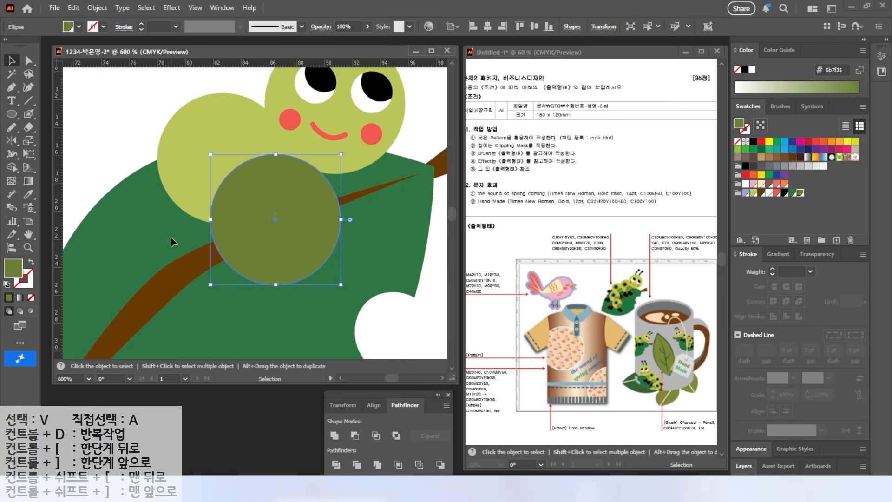
# Divide the two overlapping circles and delete the olive part outside the light green body segment
pyautogui.keyDown('shift'); pyautogui.click(184, 195); pyautogui.keyUp('shift')
pyautogui.click(335, 464)
pyautogui.click(28, 60)
pyautogui.click(308, 244)
pyautogui.press('Delete')
# Draw an olive circle about 4 mm across in the body segment's upper left part and offset its path by -1 mm
pyautogui.click(12, 113)
pyautogui.moveTo(181, 112); pyautogui.dragTo(237, 167)
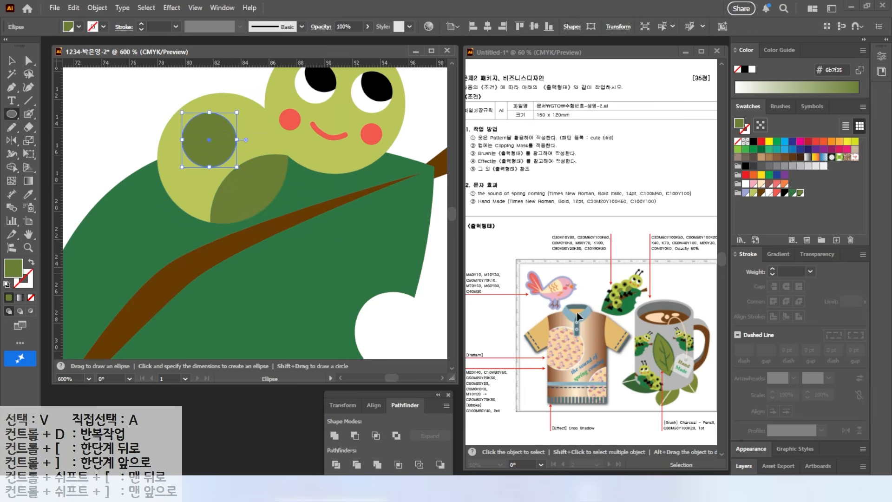
pyautogui.press('a')
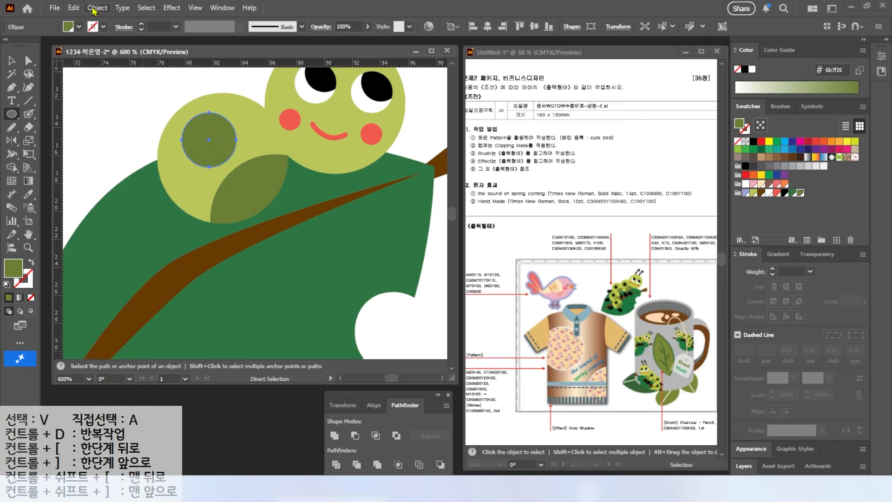
pyautogui.click(97, 8)
pyautogui.moveTo(134, 330)
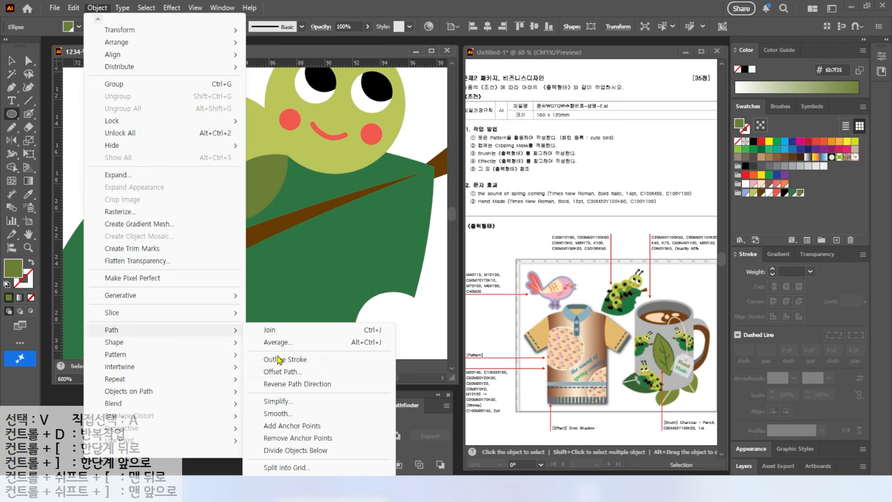
pyautogui.click(282, 372)
pyautogui.write('-1')
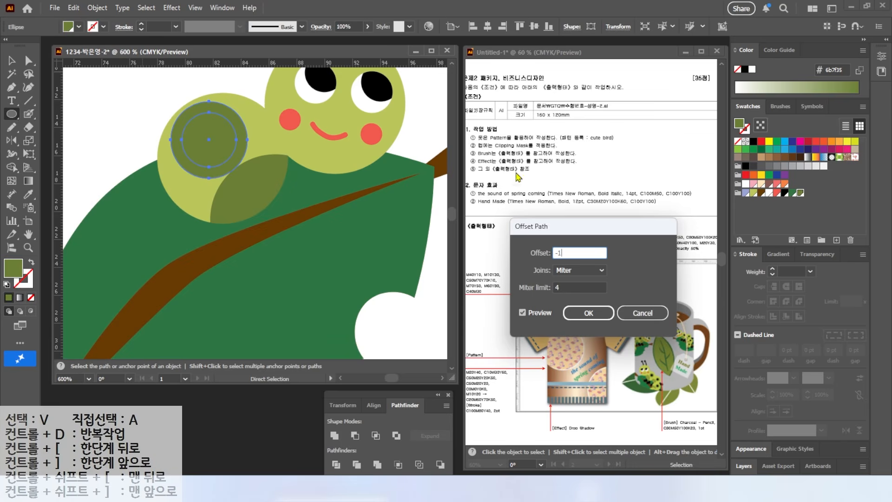
pyautogui.click(529, 314)
pyautogui.click(597, 318)
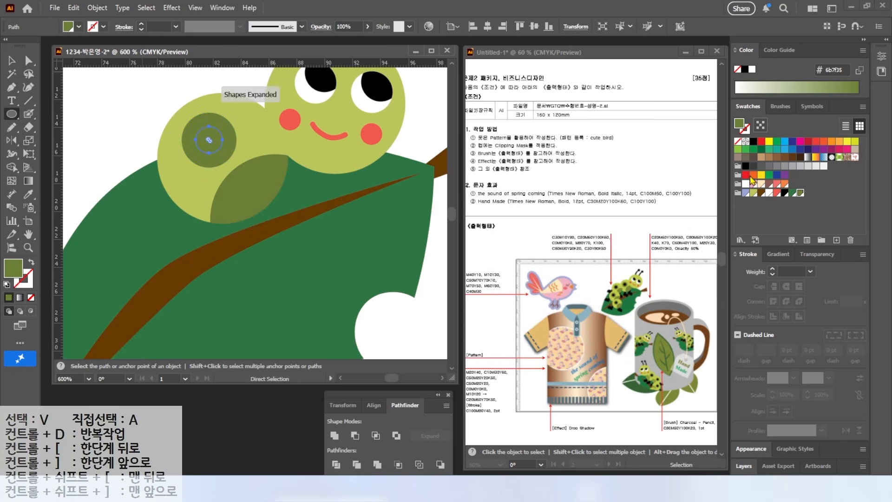
# Fill the inner offset circle of the body spot with black
pyautogui.click(785, 193)
pyautogui.press('v')
pyautogui.click(132, 145)
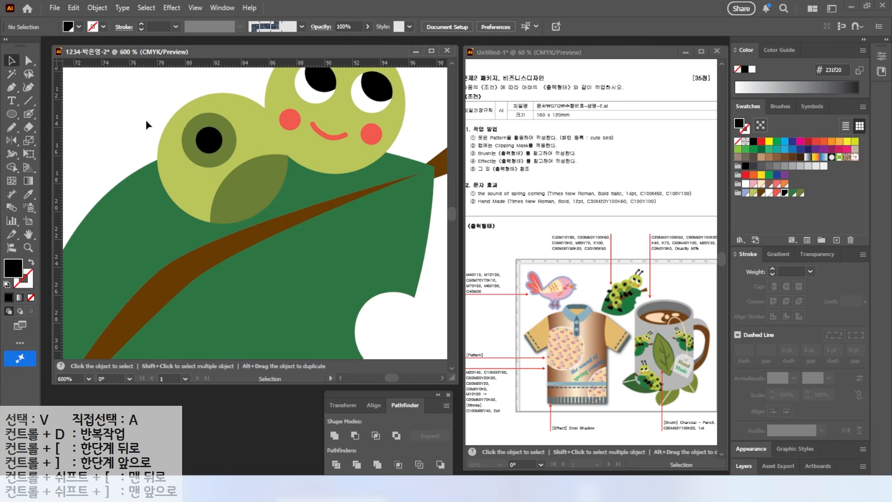
# Group the body segment with its olive shading and spot
pyautogui.moveTo(213, 193); pyautogui.dragTo(211, 192)
pyautogui.rightClick(211, 192)
pyautogui.moveTo(130, 100); pyautogui.dragTo(235, 181)
pyautogui.rightClick(188, 137)
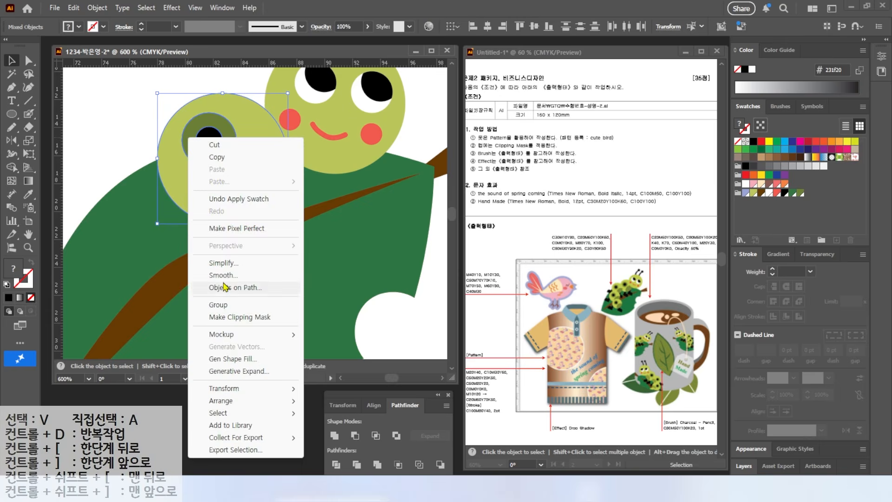
pyautogui.click(226, 305)
pyautogui.hotkey('ctrl', 'shift', 'a')
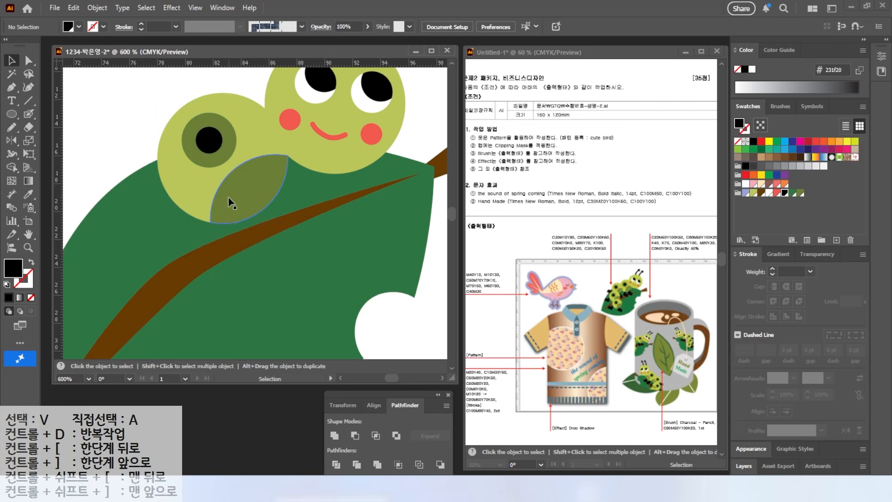
# Bring the head to the front and copy the body segment down the leaf's left side to make four segments
pyautogui.hotkey('ctrl', '-')
pyautogui.hotkey('ctrl', '-')
pyautogui.rightClick(327, 164)
pyautogui.moveTo(359, 418)
pyautogui.click(469, 425)
pyautogui.hotkey('ctrl', 'shift', 'a')
pyautogui.moveTo(259, 186); pyautogui.dragTo(213, 212)
pyautogui.moveTo(227, 212); pyautogui.dragTo(229, 300)
# Draw a black boot-shaped leg about 3.5 mm wide and 4.5 mm high with a rounded toe beside the lowest body segment
pyautogui.scroll(3, 228, 300)
pyautogui.click(11, 87)
pyautogui.click(253, 257)
pyautogui.click(318, 257)
pyautogui.moveTo(304, 223); pyautogui.dragTo(287, 215)
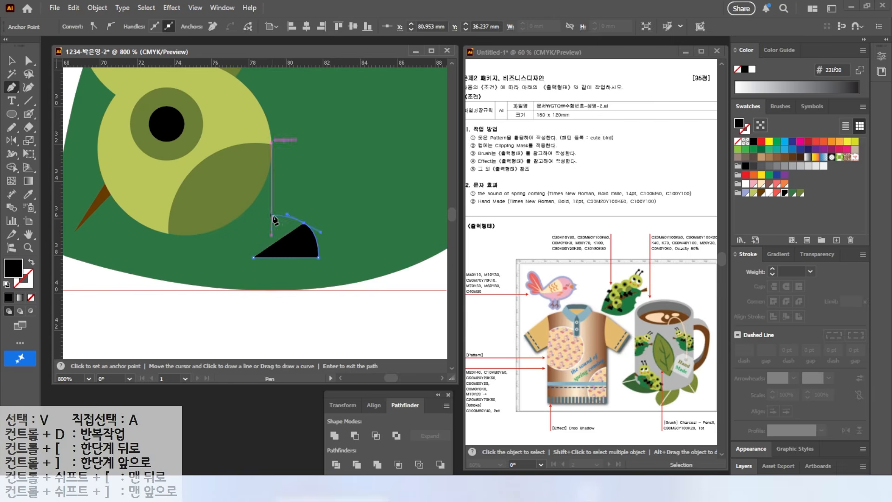
pyautogui.click(272, 215)
pyautogui.click(272, 172)
pyautogui.click(253, 173)
pyautogui.click(253, 257)
# Move the leg beneath the lowest body segment and tilt it slightly clockwise
pyautogui.click(12, 61)
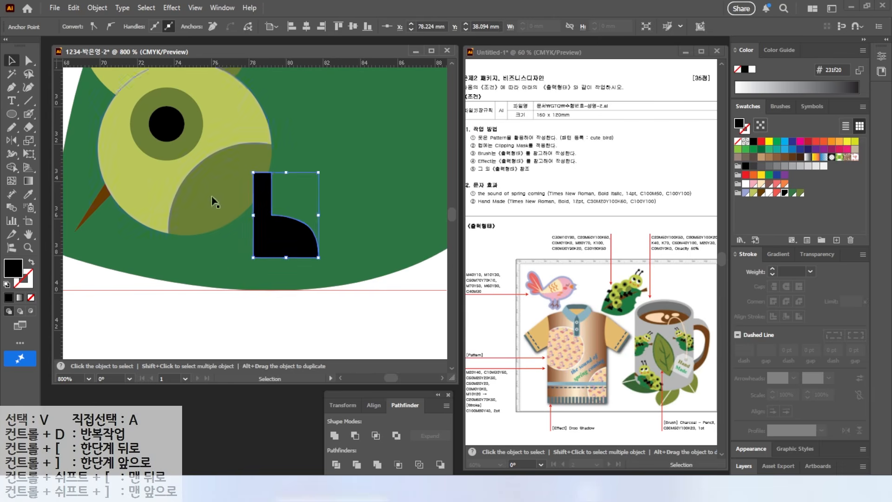
pyautogui.moveTo(295, 247); pyautogui.dragTo(281, 261)
pyautogui.click(284, 264)
pyautogui.moveTo(309, 188); pyautogui.dragTo(324, 197)
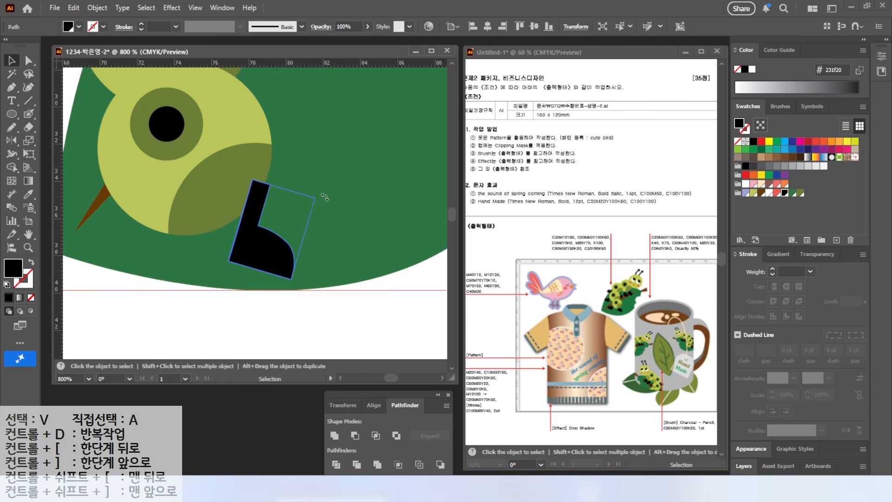
# Copy the leg to the left and reflect the copy horizontally so that its toe points left
pyautogui.moveTo(280, 253); pyautogui.dragTo(190, 252)
pyautogui.doubleClick(13, 140)
pyautogui.press('Return')
pyautogui.press('v')
# Copy the left and right legs up along the other body segments, ending beside the segment nearest the head
pyautogui.moveTo(314, 270); pyautogui.dragTo(263, 311)
pyautogui.scroll(-2, 301, 259)
pyautogui.keyDown('shift'); pyautogui.click(199, 304); pyautogui.keyUp('shift')
pyautogui.keyDown('shift'); pyautogui.click(263, 318); pyautogui.keyUp('shift')
pyautogui.keyDown('shift'); pyautogui.click(263, 318); pyautogui.keyUp('shift')
pyautogui.moveTo(197, 304); pyautogui.dragTo(209, 171)
pyautogui.hotkey('ctrl', 'shift', 'a')
pyautogui.moveTo(281, 190); pyautogui.dragTo(367, 171)
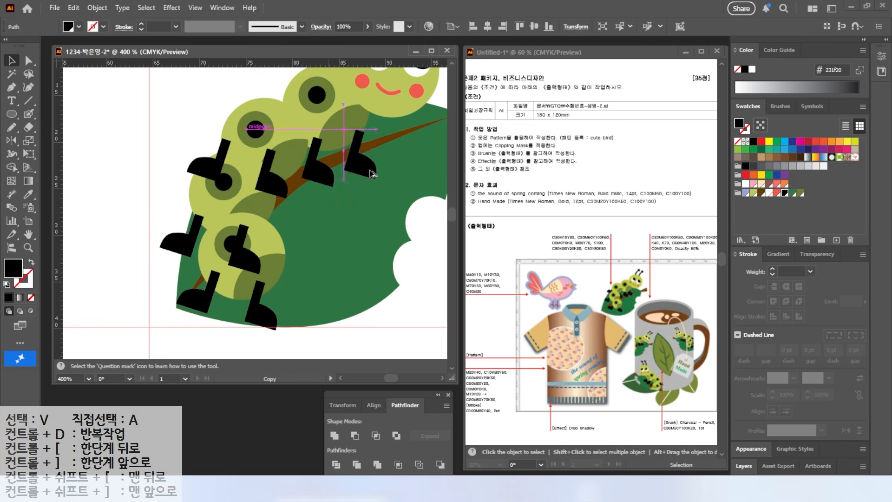
# Bring the body segments in front of the legs
pyautogui.click(230, 191)
pyautogui.keyDown('shift'); pyautogui.click(255, 135); pyautogui.keyUp('shift')
pyautogui.keyDown('shift'); pyautogui.click(316, 98); pyautogui.keyUp('shift')
pyautogui.keyDown('shift'); pyautogui.click(210, 249); pyautogui.keyUp('shift')
pyautogui.rightClick(212, 249)
pyautogui.moveTo(261, 419)
pyautogui.click(358, 417)
pyautogui.click(78, 157)
pyautogui.scroll(-2, 308, 232)
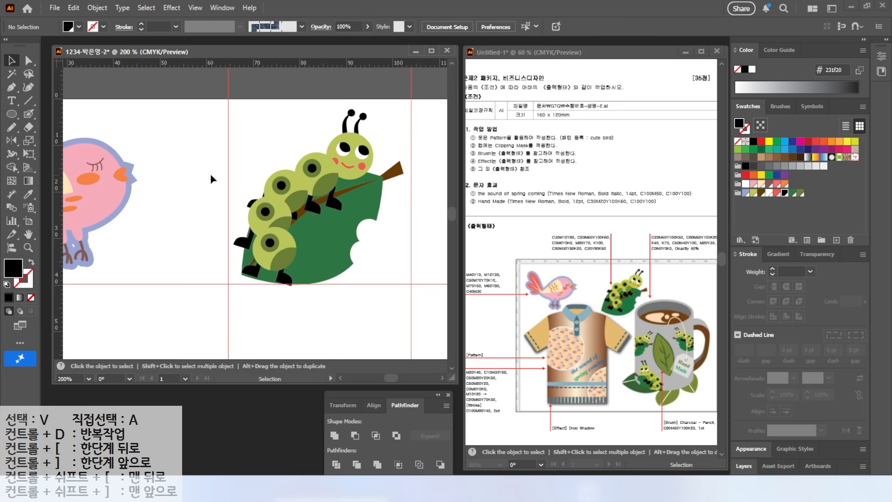
# Unlock all objects and group the whole caterpillar together with the leaf
pyautogui.click(97, 9)
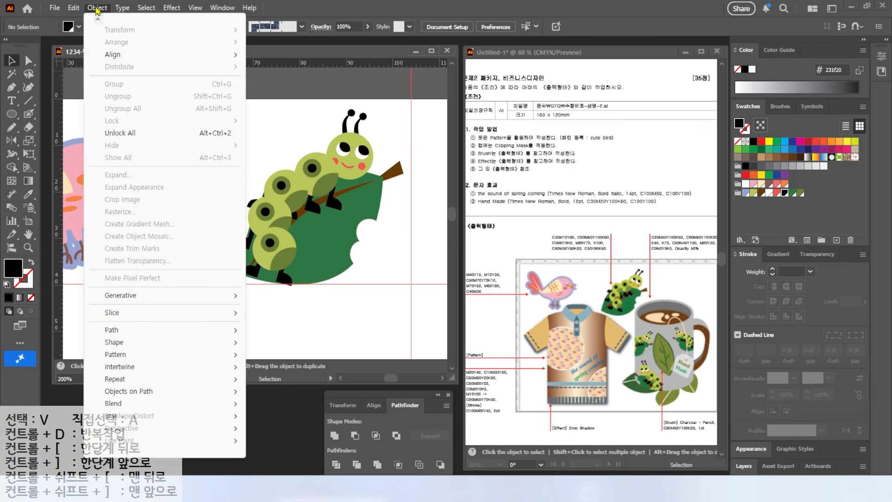
pyautogui.click(125, 133)
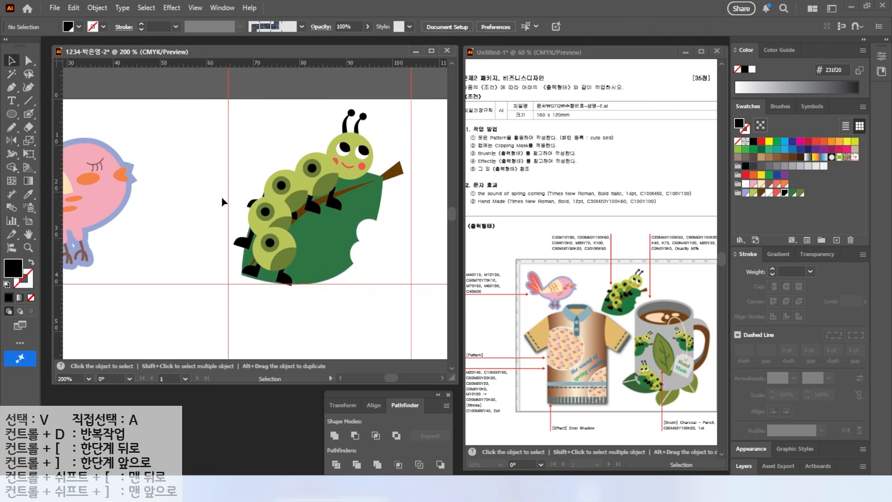
pyautogui.click(276, 138)
pyautogui.moveTo(245, 101); pyautogui.dragTo(342, 242)
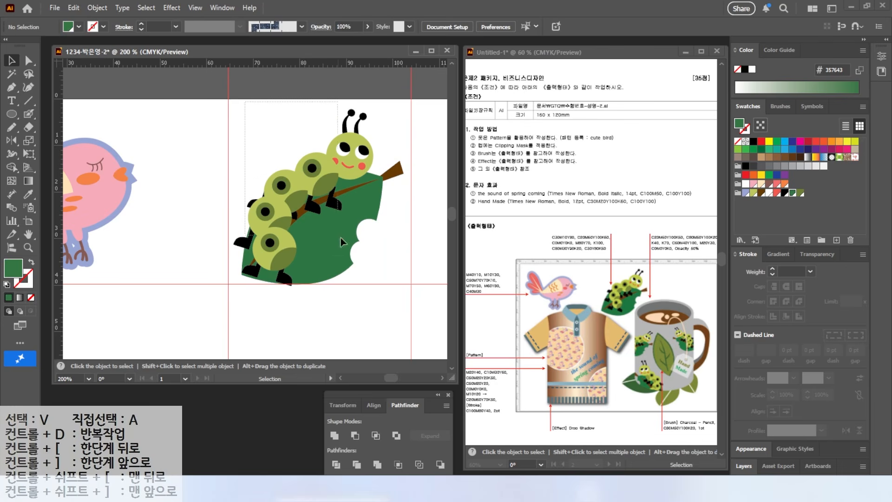
pyautogui.moveTo(396, 277); pyautogui.dragTo(400, 278)
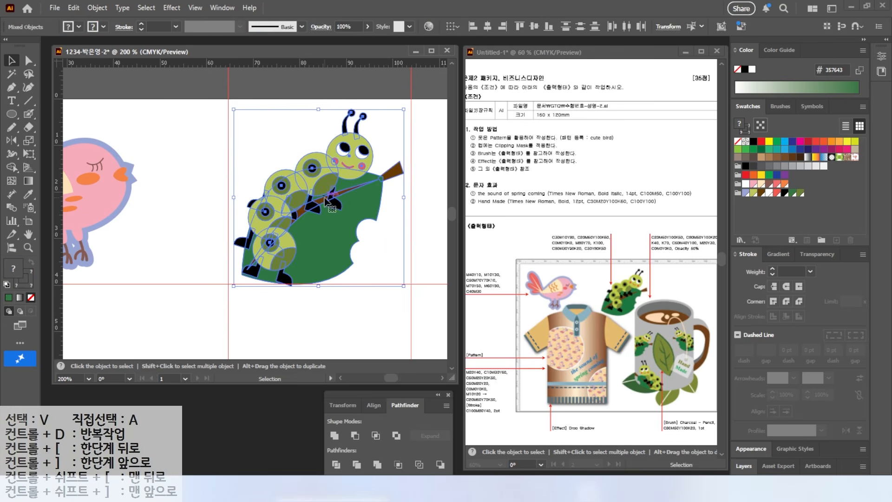
pyautogui.rightClick(314, 208)
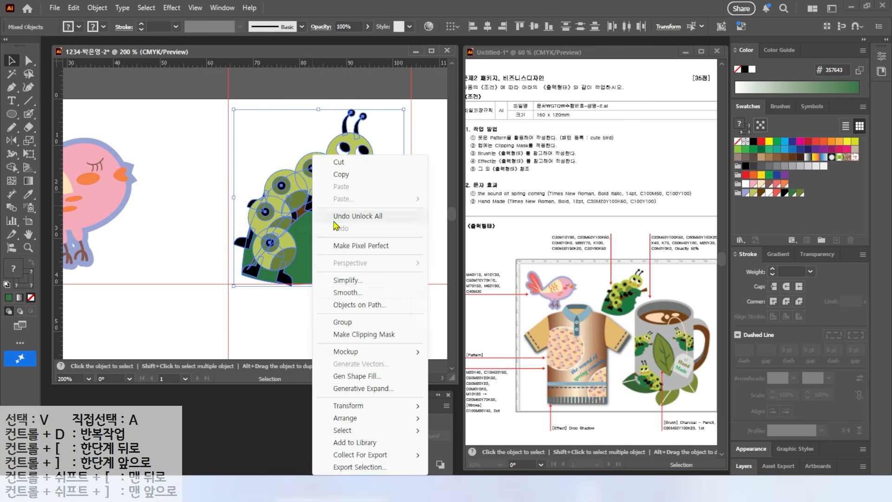
pyautogui.click(360, 322)
# Fit the artboard in view and clear all guides
pyautogui.doubleClick(28, 234)
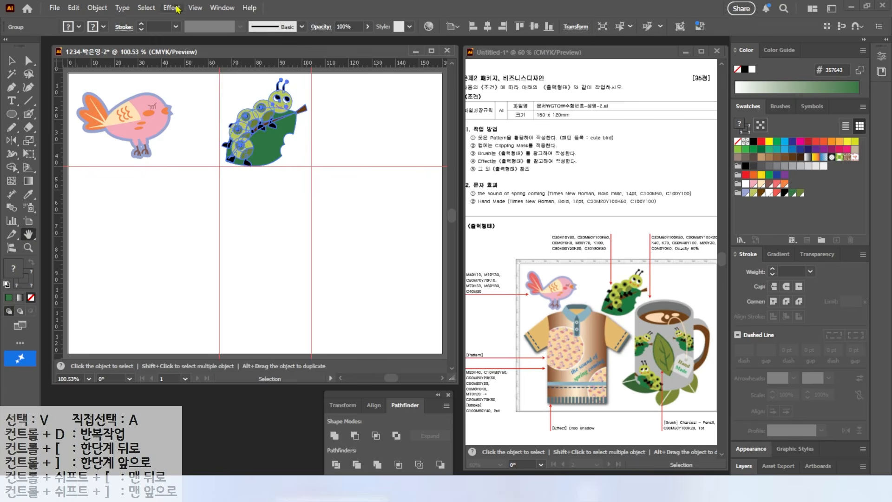
pyautogui.click(195, 7)
pyautogui.moveTo(216, 403)
pyautogui.click(401, 454)
pyautogui.press('v')
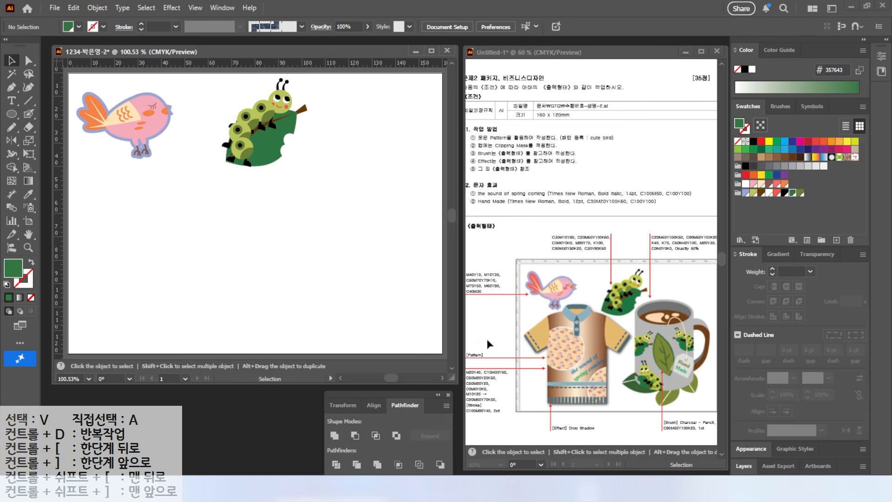
pyautogui.press('Escape')
pyautogui.moveTo(576, 294)
pyautogui.mouseDown()
pyautogui.moveTo(567, 447)
pyautogui.moveTo(577, 448)
pyautogui.mouseUp()
pyautogui.moveTo(552, 308); pyautogui.dragTo(603, 304)
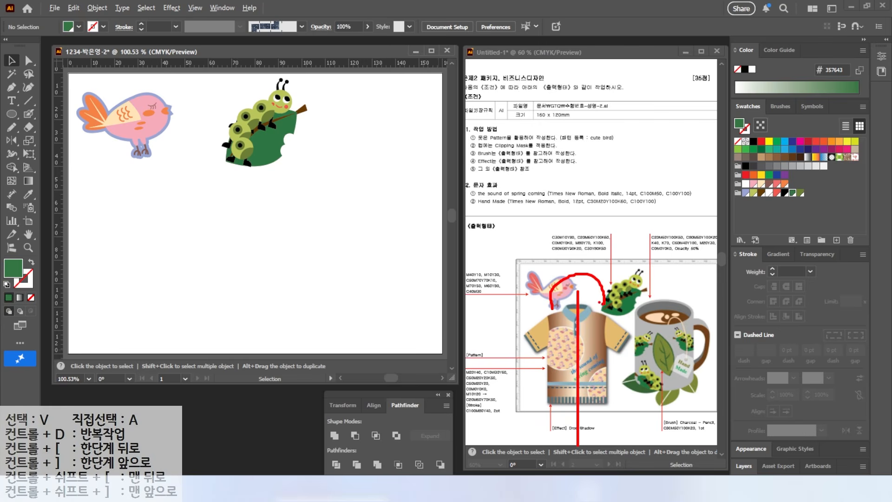
pyautogui.press('Escape')
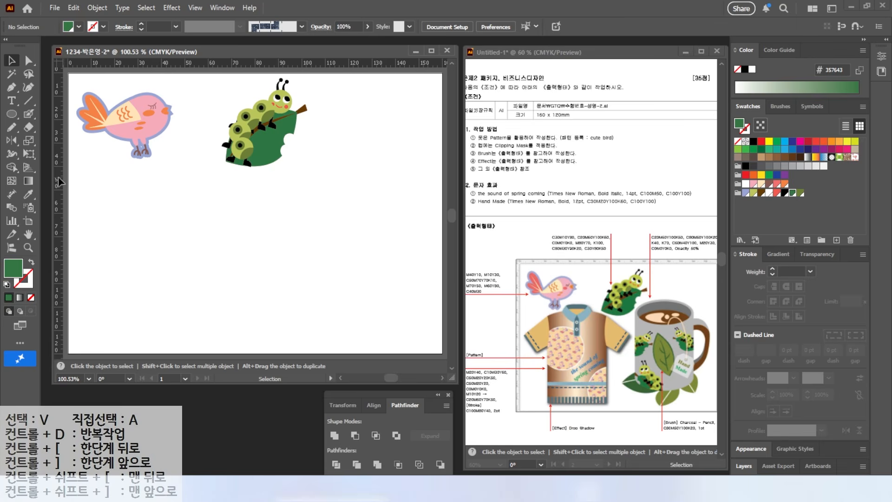
# Add vertical guides at about 46 mm and 90 mm and a horizontal guide at about 31 mm
pyautogui.moveTo(58, 181); pyautogui.dragTo(176, 196)
pyautogui.moveTo(59, 198); pyautogui.dragTo(279, 225)
pyautogui.moveTo(145, 148); pyautogui.dragTo(145, 149)
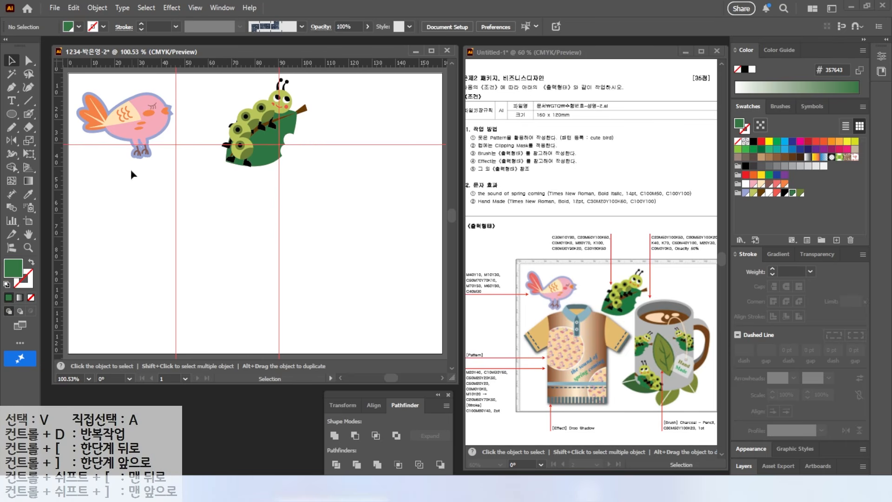
# Draw the closed outline of the shirt's right half with its sleeve, starting and ending on the vertical guide at about 46 mm
pyautogui.moveTo(188, 221); pyautogui.dragTo(213, 190)
pyautogui.click(12, 88)
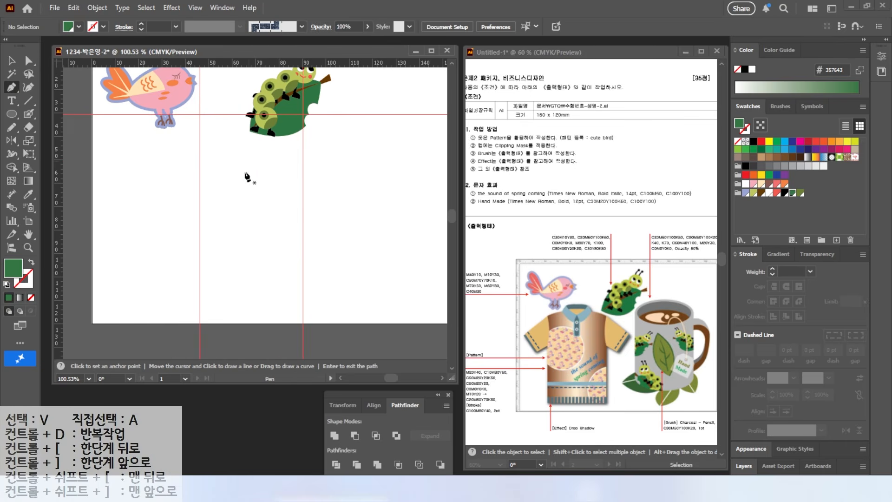
pyautogui.click(200, 148)
pyautogui.moveTo(228, 152); pyautogui.dragTo(236, 154)
pyautogui.click(278, 196)
pyautogui.click(281, 187)
pyautogui.click(264, 224)
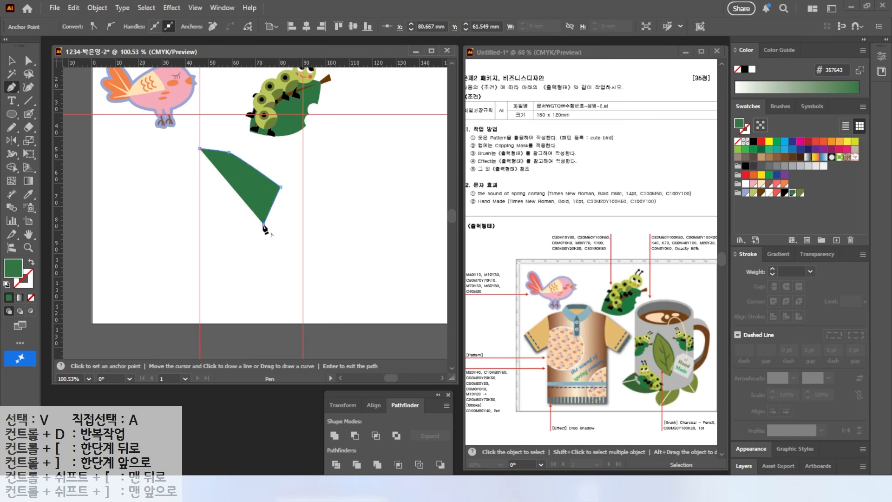
pyautogui.click(246, 215)
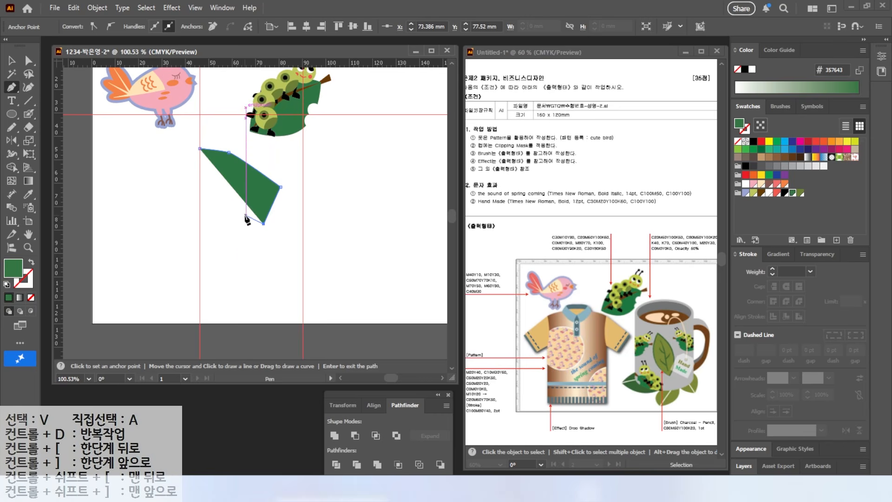
pyautogui.click(245, 301)
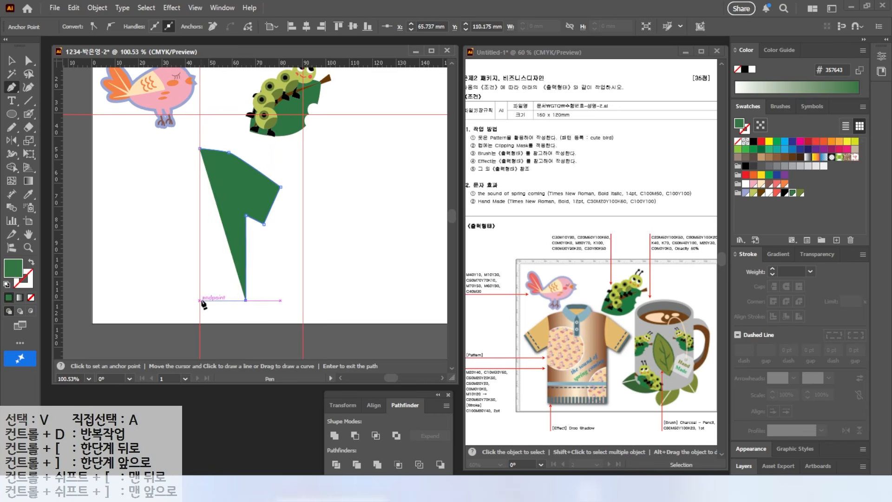
pyautogui.click(200, 301)
pyautogui.click(199, 148)
# Create a swatch group from the selected artwork and add CMYK swatches M20 Y40 and C10 M30 Y60
pyautogui.click(821, 240)
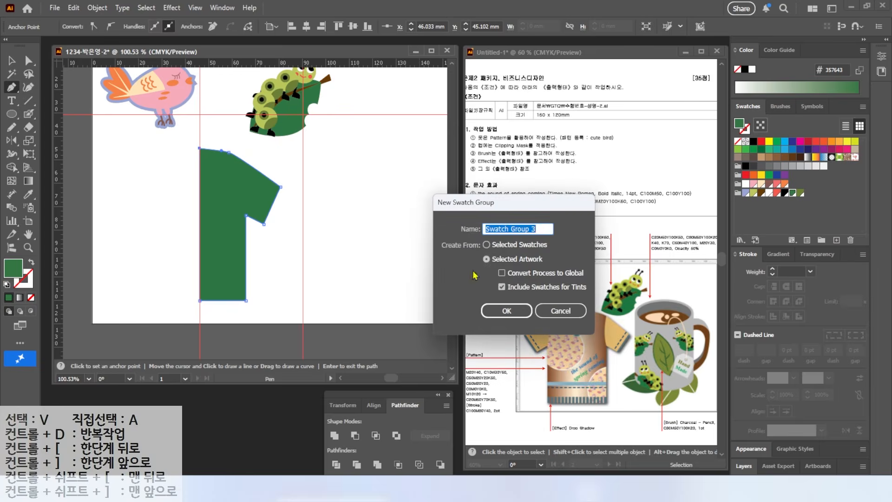
pyautogui.press('Return')
pyautogui.click(836, 240)
pyautogui.write('0')
pyautogui.press('Tab')
pyautogui.write('20')
pyautogui.press('Tab')
pyautogui.write('40')
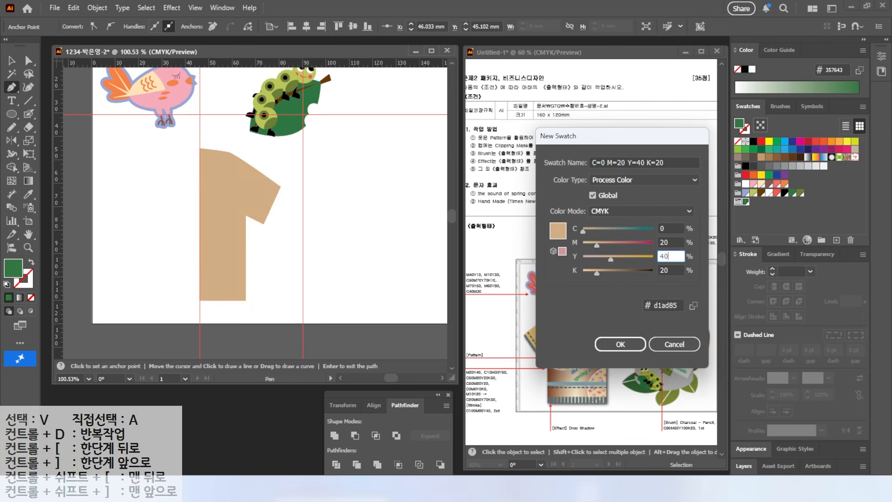
pyautogui.press('Tab')
pyautogui.write('0')
pyautogui.press('Return')
# Add three more swatches to the group: C50 M20 Y20 K50, C50 M20 Y20 and white C0 M0 Y0 K0
pyautogui.press('Tab')
pyautogui.write('60')
pyautogui.press('Return')
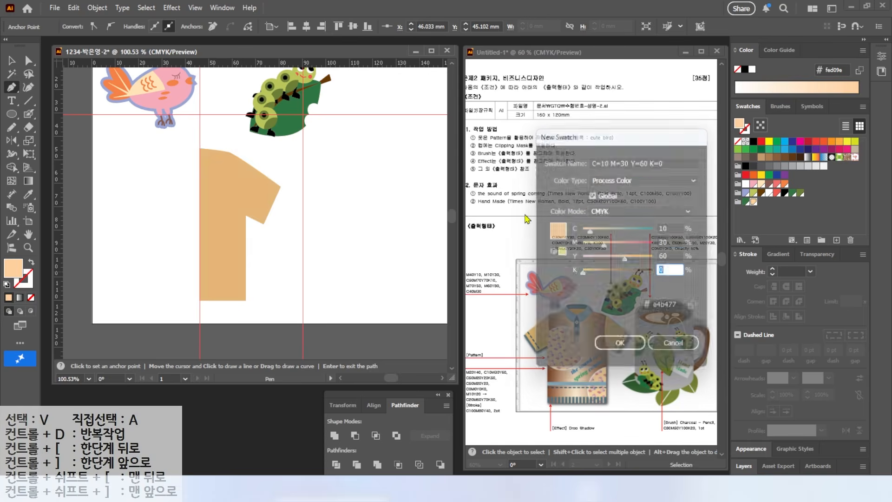
pyautogui.click(836, 240)
pyautogui.write('50')
pyautogui.press('Tab')
# Add a C100 M80 Y40 K0 swatch to the shirt's swatch group
pyautogui.press('Tab')
pyautogui.write('20')
pyautogui.press('Tab')
pyautogui.write('50')
pyautogui.press('Return')
pyautogui.click(836, 240)
pyautogui.moveTo(670, 229); pyautogui.dragTo(528, 214)
pyautogui.write('50')
pyautogui.click(836, 240)
pyautogui.moveTo(670, 229); pyautogui.dragTo(551, 215)
pyautogui.write('0')
pyautogui.press('Tab')
pyautogui.write('0')
pyautogui.press('Tab')
pyautogui.write('0')
pyautogui.press('Tab')
pyautogui.click(836, 240)
pyautogui.moveTo(670, 229); pyautogui.dragTo(553, 238)
pyautogui.write('100')
pyautogui.press('Tab')
pyautogui.write('80')
pyautogui.press('Tab')
pyautogui.write('40')
pyautogui.press('Tab')
pyautogui.press('Return')
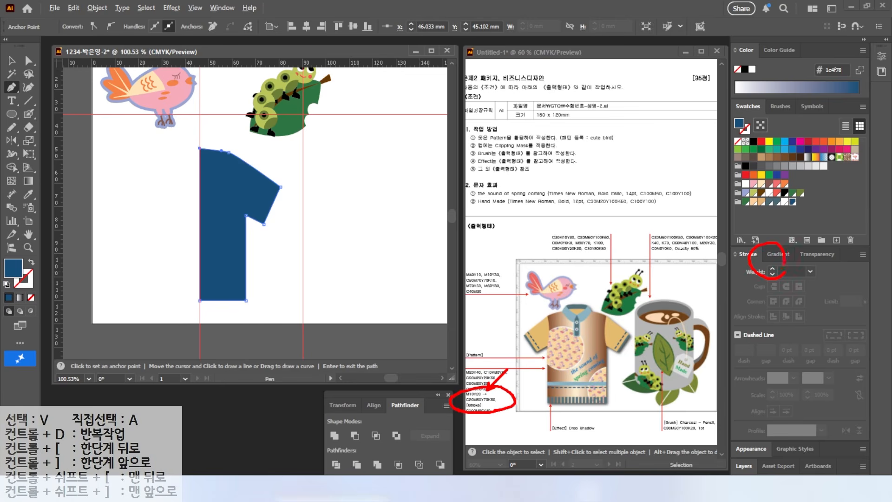
# Apply a linear gradient to the shirt half and set its start colour to CMYK M10 Y20
pyautogui.click(778, 253)
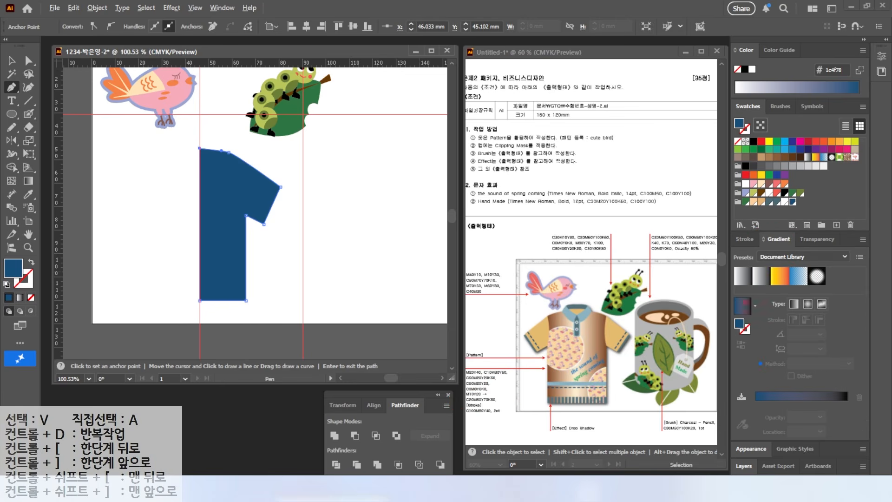
pyautogui.click(741, 305)
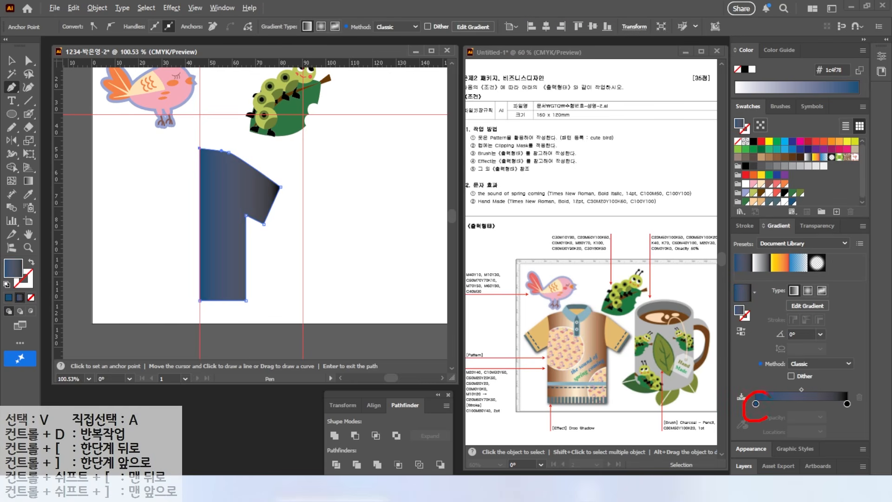
pyautogui.doubleClick(756, 404)
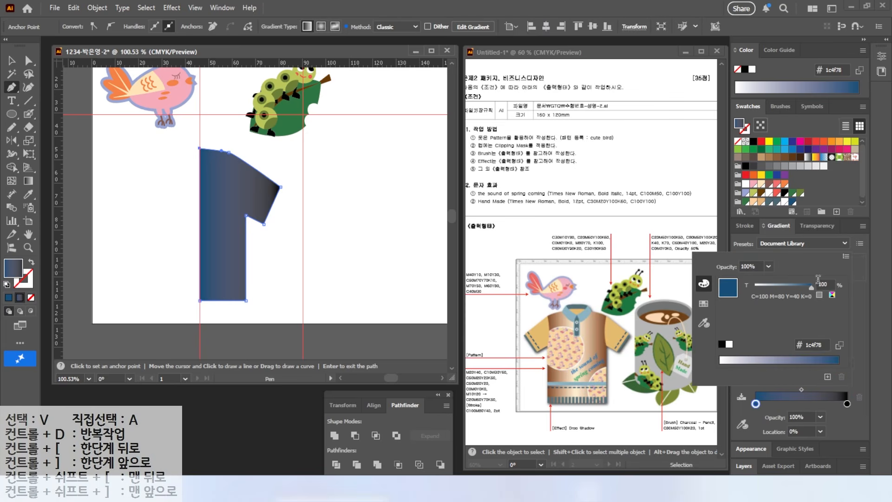
pyautogui.click(847, 258)
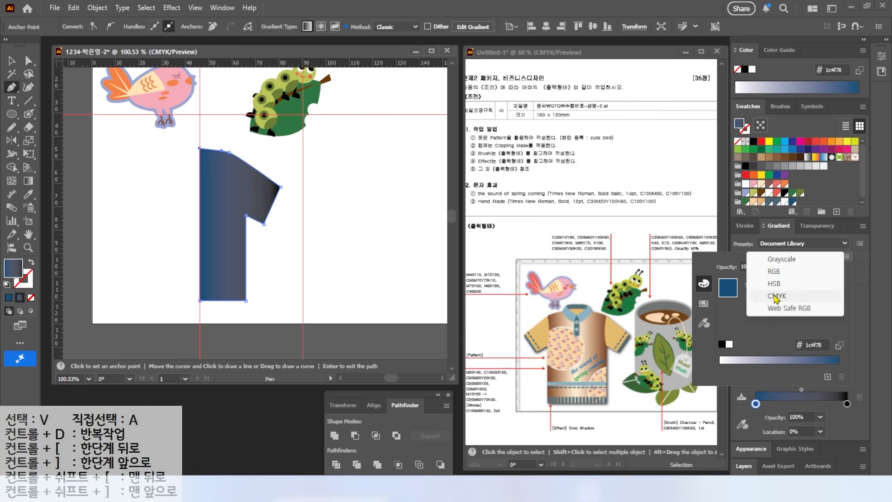
pyautogui.click(823, 296)
pyautogui.moveTo(828, 284); pyautogui.dragTo(780, 278)
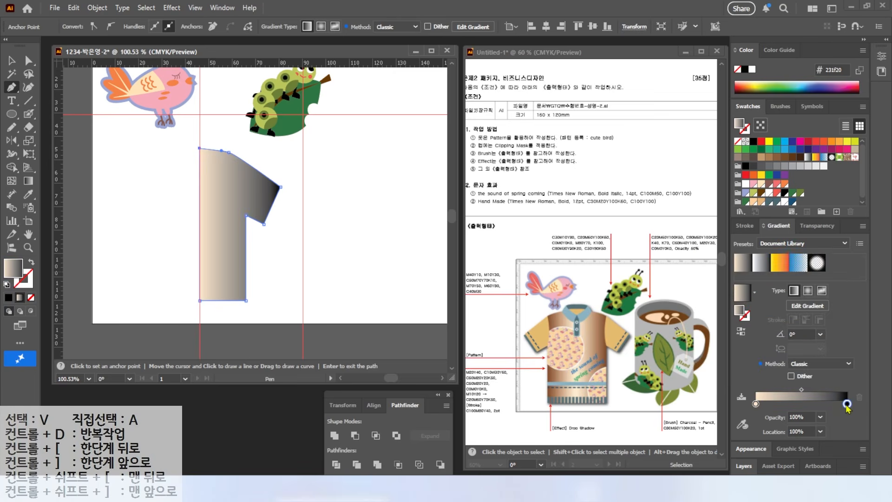
# Set the shirt gradient's end colour to C20 M60 Y70 K50
pyautogui.doubleClick(846, 403)
pyautogui.write('20')
pyautogui.press('Tab')
pyautogui.write('60')
pyautogui.press('Tab')
pyautogui.write('70')
pyautogui.press('Tab')
pyautogui.write('50')
pyautogui.press('Return')
# Enlarge the shirt half so the sleeve nearly reaches the 90 mm guide and the hem stays above the artboard's lower edge
pyautogui.press('v')
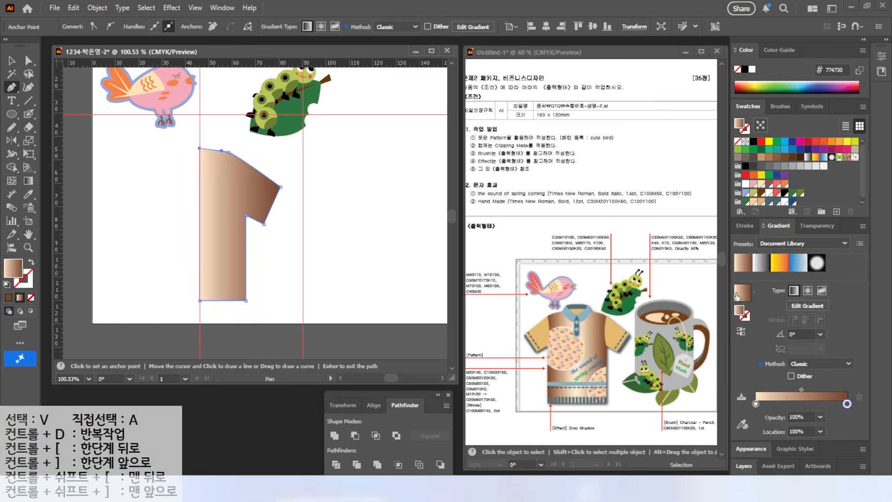
pyautogui.click(229, 193)
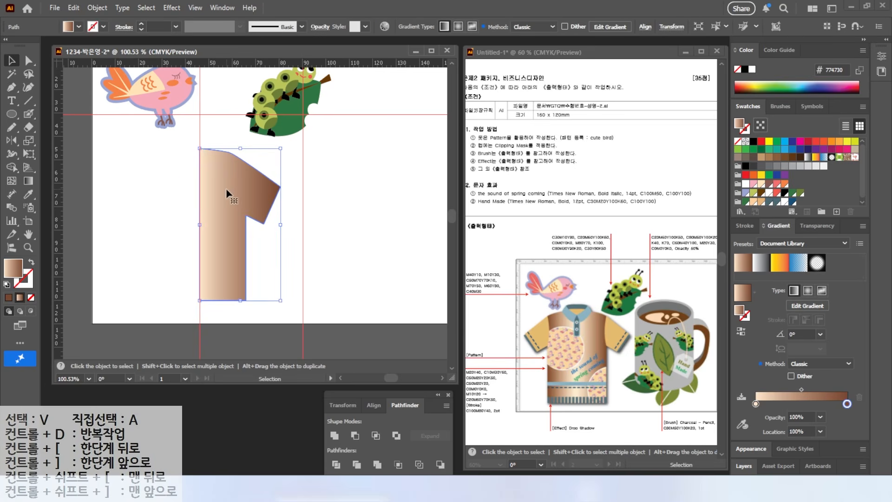
pyautogui.moveTo(280, 299); pyautogui.dragTo(296, 316)
pyautogui.moveTo(288, 148); pyautogui.dragTo(298, 130)
pyautogui.click(300, 160)
pyautogui.click(218, 260)
pyautogui.moveTo(250, 314); pyautogui.dragTo(251, 306)
# Move the shirt's underarm and side edge slightly inward, then deselect the shape
pyautogui.press('a')
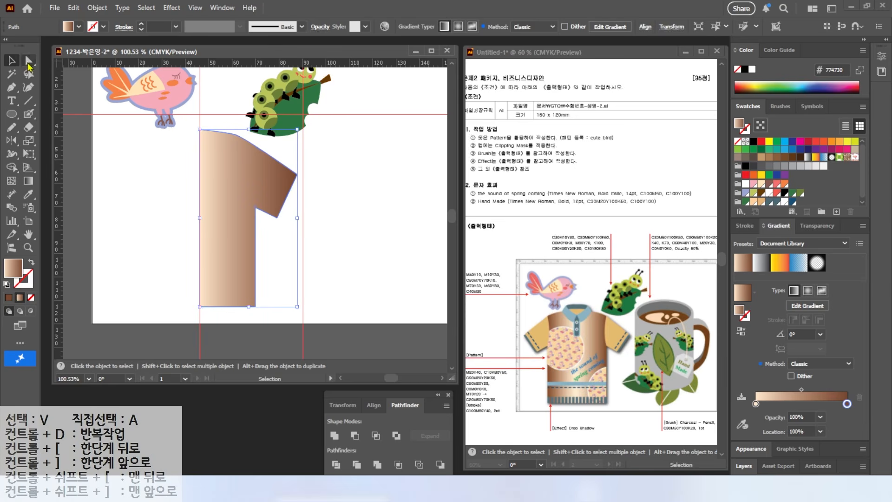
pyautogui.moveTo(256, 207); pyautogui.dragTo(253, 204)
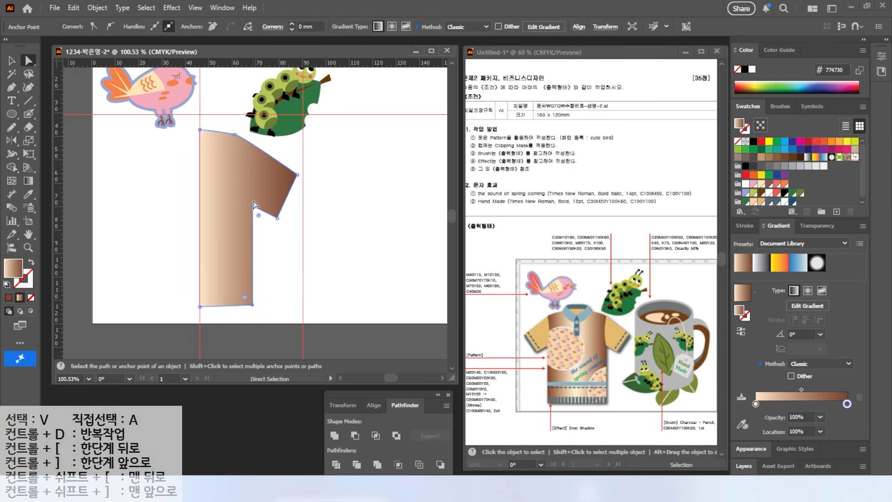
pyautogui.press('v')
pyautogui.click(332, 261)
# Draw a narrow rectangle at the sleeve end and rotate it about 28° clockwise to follow the sleeve opening
pyautogui.scroll(2, 305, 192)
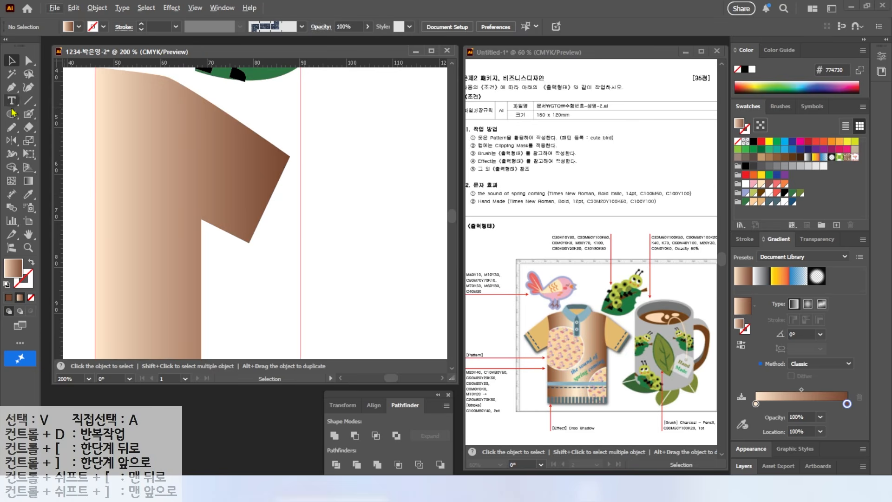
pyautogui.moveTo(12, 114); pyautogui.dragTo(51, 113)
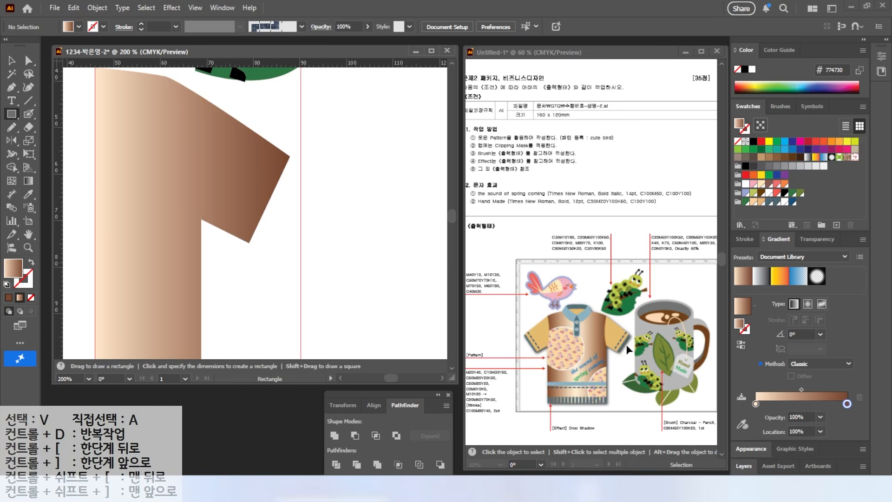
pyautogui.moveTo(250, 170); pyautogui.dragTo(272, 259)
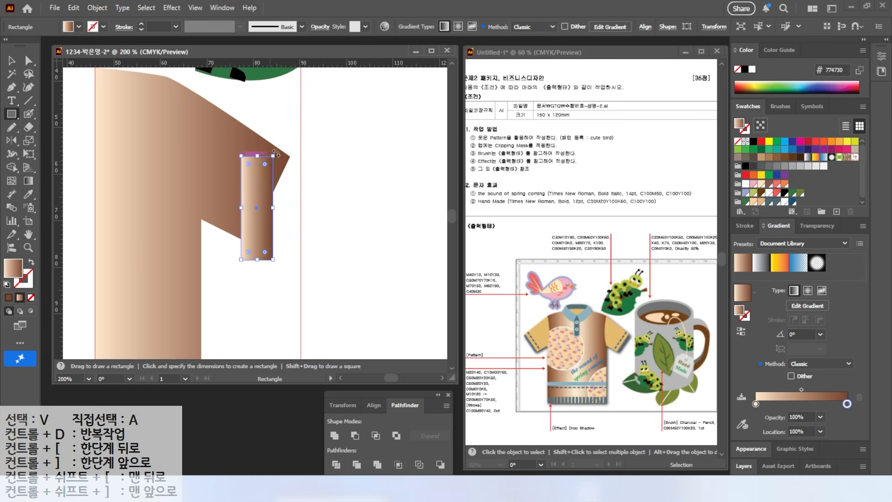
pyautogui.moveTo(275, 153); pyautogui.dragTo(272, 178)
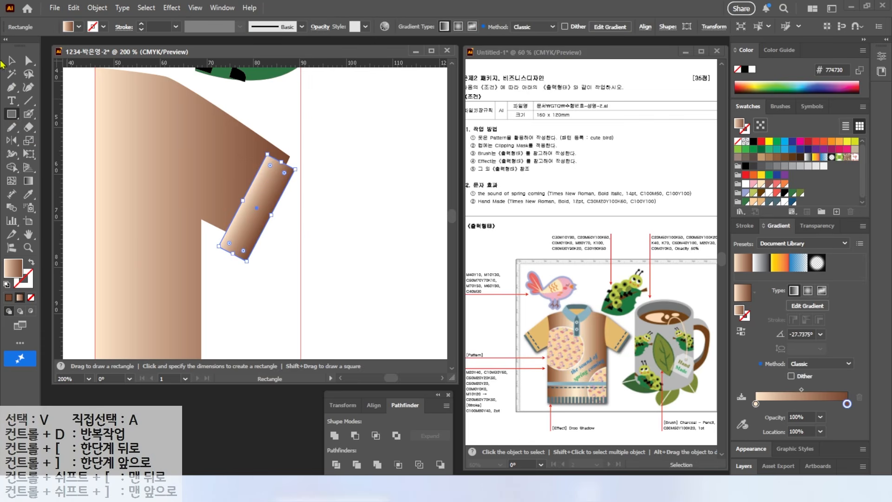
# Fill the cuff rectangle with the dark green swatch and adjust its ends to fit the sleeve opening
pyautogui.click(11, 60)
pyautogui.click(792, 202)
pyautogui.click(745, 201)
pyautogui.moveTo(233, 253); pyautogui.dragTo(244, 234)
pyautogui.moveTo(281, 162); pyautogui.dragTo(284, 157)
# Send the green cuff rectangle to the back behind the sleeve and deselect it
pyautogui.rightClick(263, 194)
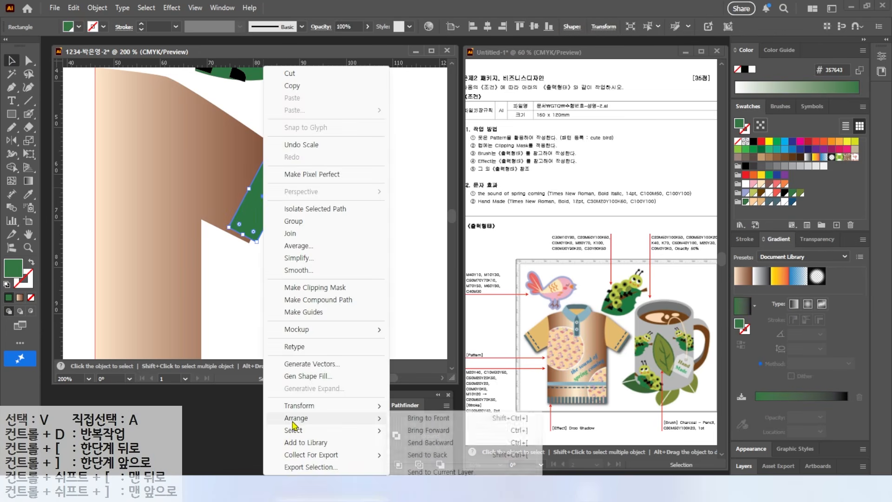
pyautogui.moveTo(296, 418)
pyautogui.click(425, 452)
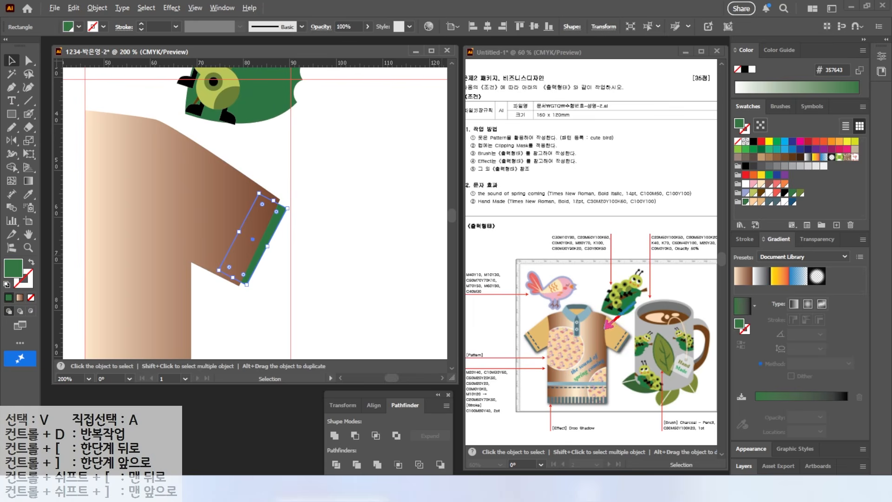
pyautogui.click(309, 172)
# Draw a curved armhole line from the underarm to the shoulder with a black stroke and no fill
pyautogui.press('p')
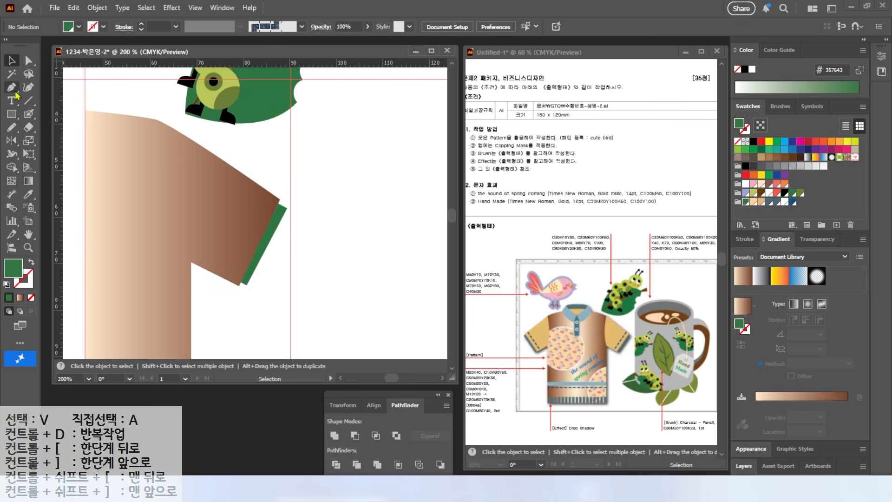
pyautogui.click(191, 262)
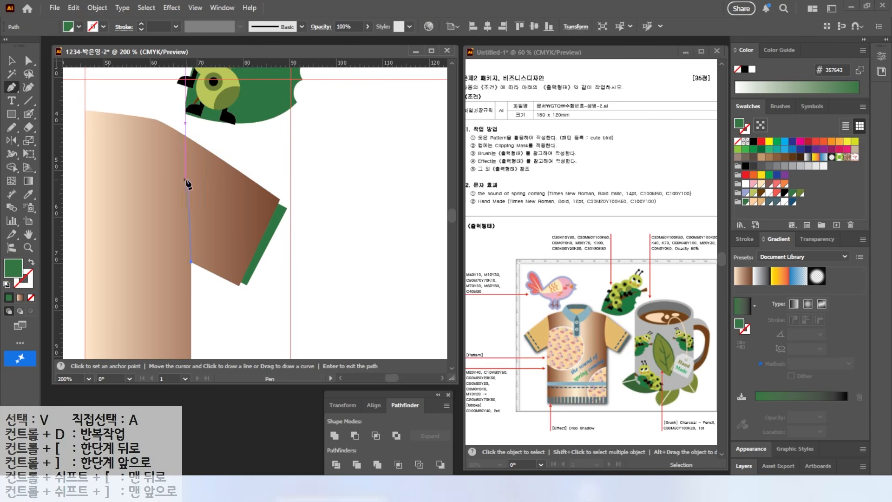
pyautogui.click(177, 192)
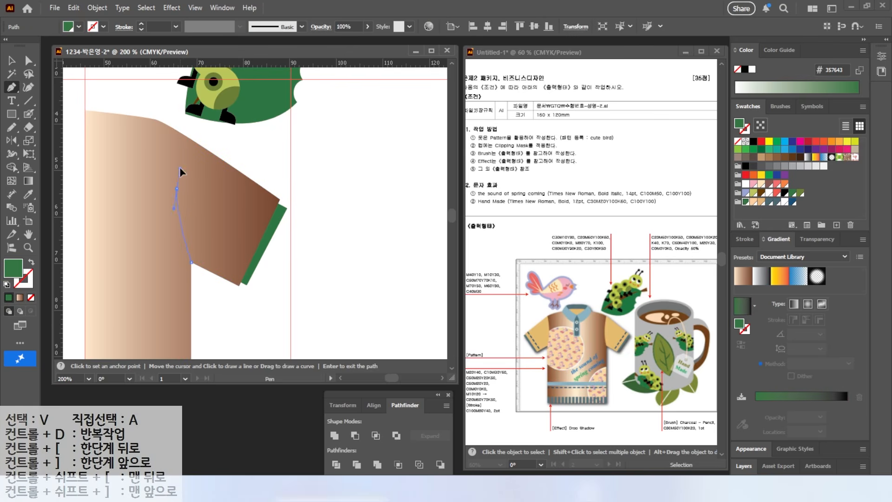
pyautogui.moveTo(180, 167); pyautogui.dragTo(176, 158)
pyautogui.click(177, 131)
pyautogui.press('d')
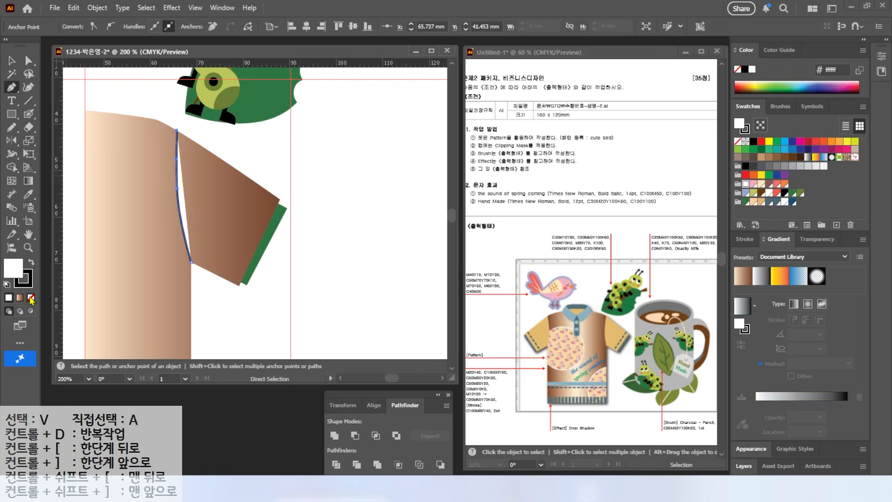
pyautogui.click(30, 298)
# Divide the shirt along the armhole line and fill the separated sleeve with the M20 Y40 swatch
pyautogui.click(12, 61)
pyautogui.moveTo(154, 108); pyautogui.dragTo(184, 186)
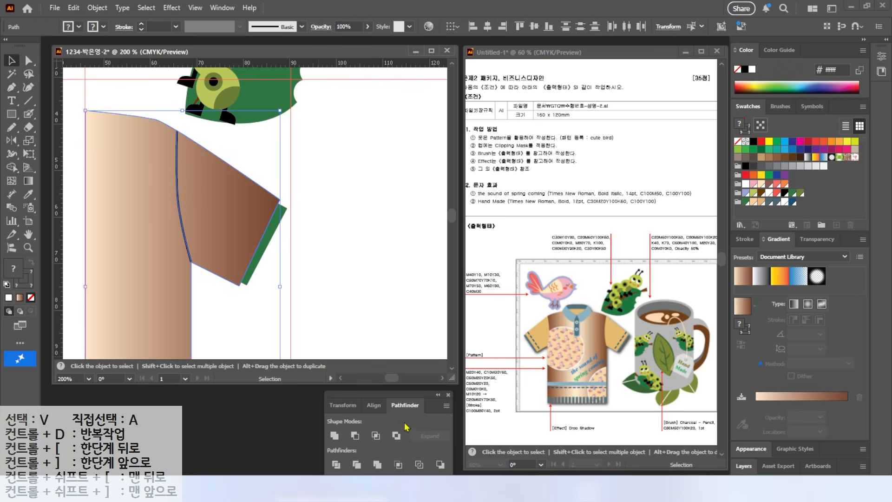
pyautogui.click(336, 465)
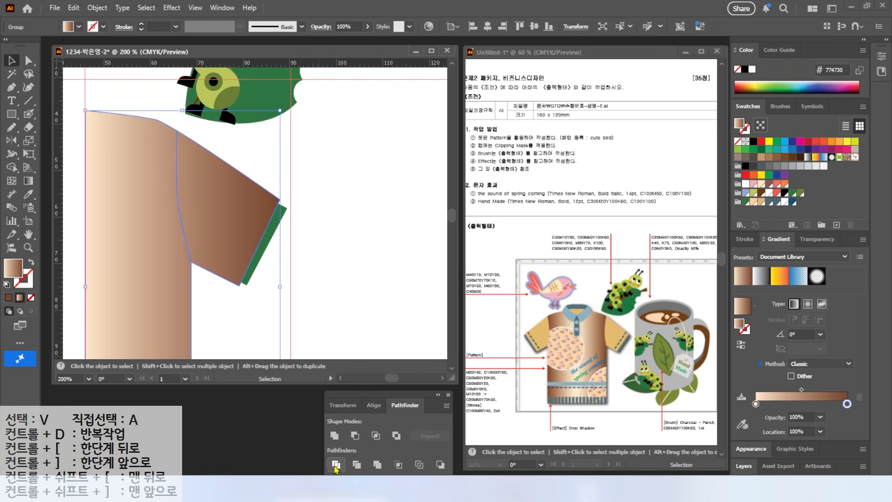
pyautogui.click(27, 59)
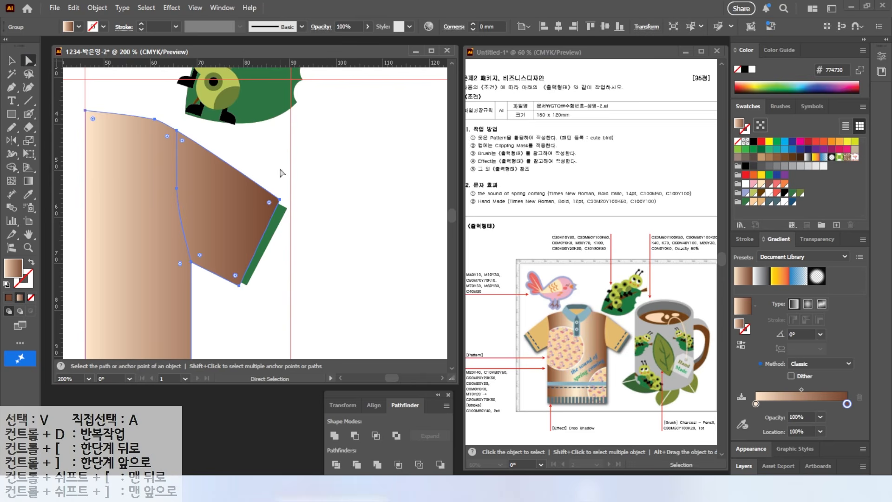
pyautogui.click(271, 195)
pyautogui.click(753, 202)
# Draw a straight stitch line across the sleeve parallel to the cuff and stroke it with the C100 M80 Y40 swatch
pyautogui.press('\\')
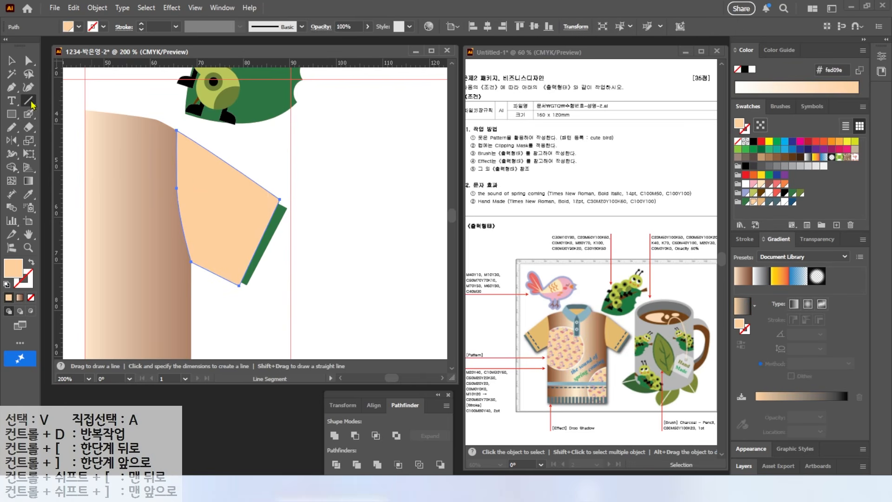
pyautogui.moveTo(267, 193); pyautogui.dragTo(225, 273)
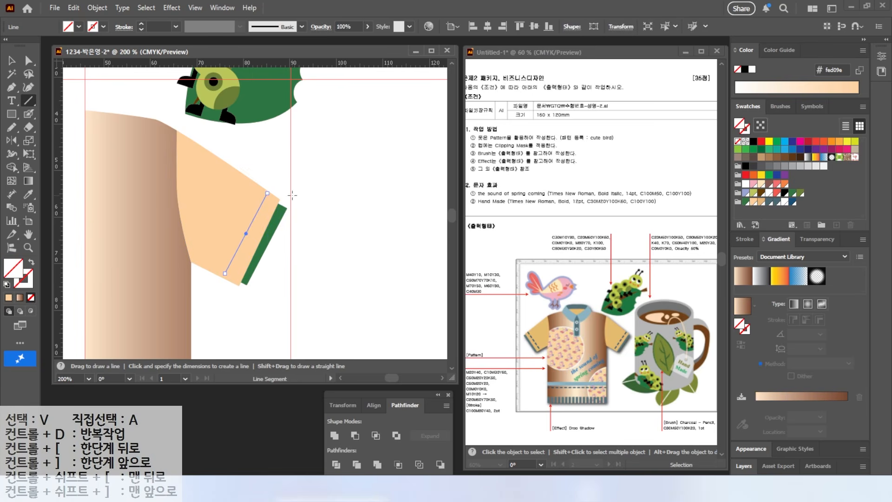
pyautogui.click(792, 201)
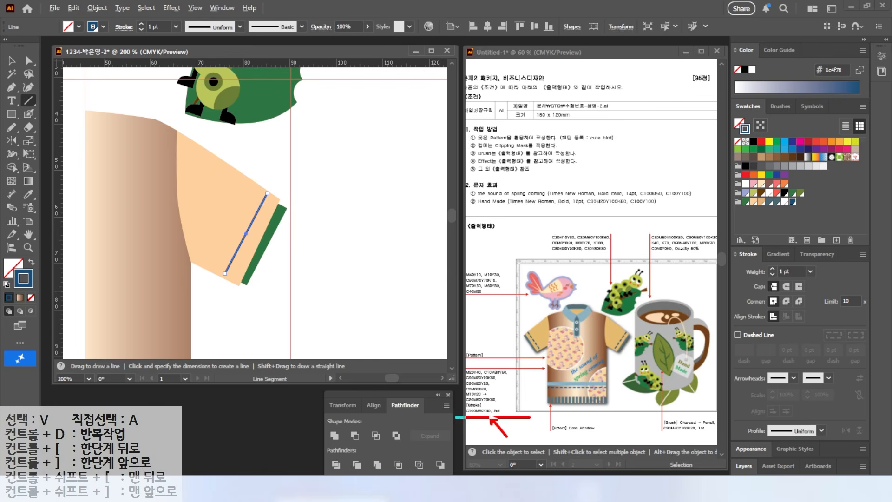
# Set the stitch line's stroke weight to 2 pt and make it dashed with a 5 pt dash
pyautogui.click(772, 269)
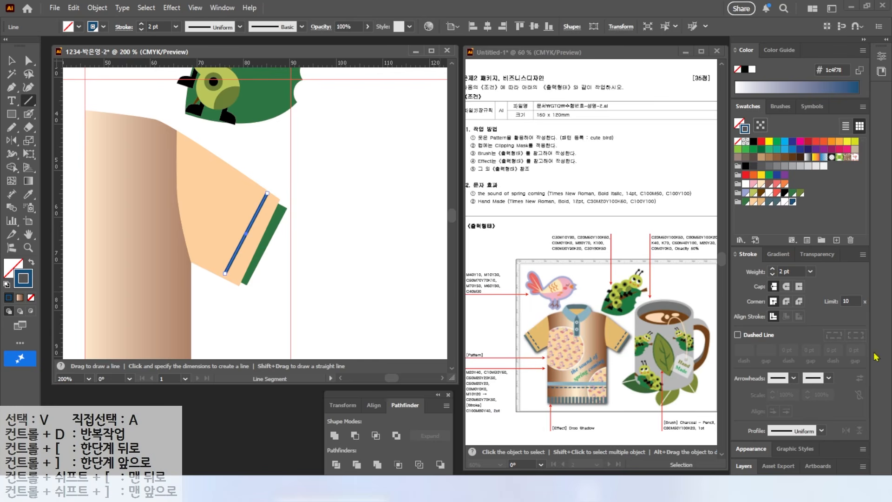
pyautogui.click(738, 335)
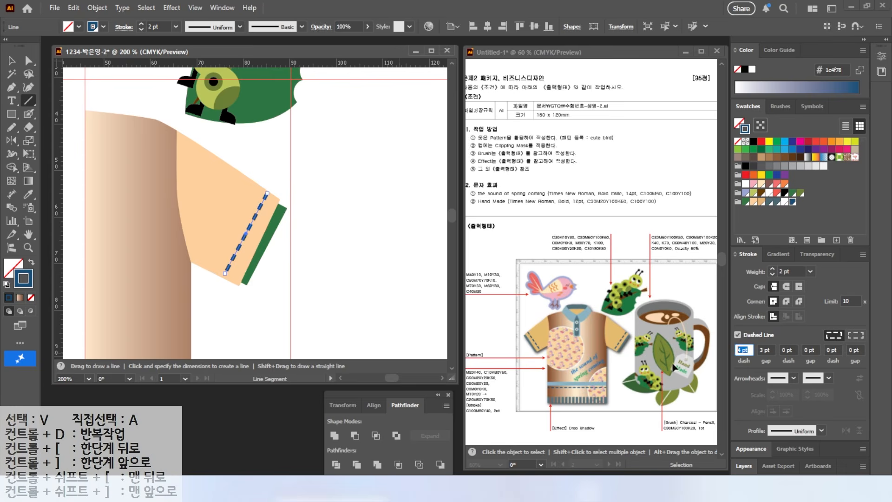
pyautogui.write('5')
pyautogui.press('Tab')
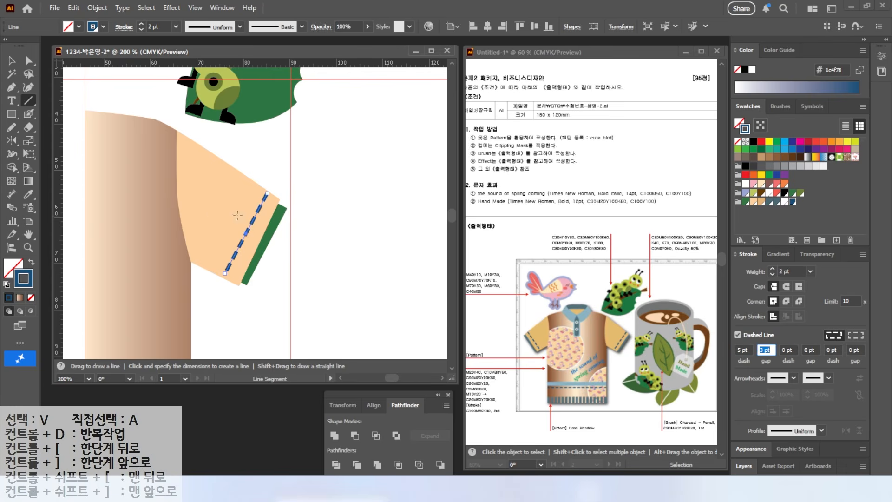
# Set the stitch line's dash to 6 pt and extend its lower end to the sleeve's edge
pyautogui.click(748, 349)
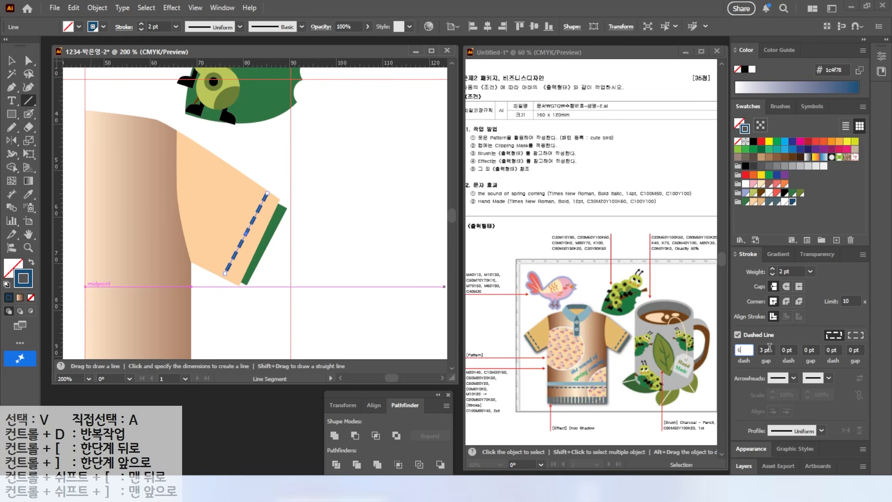
pyautogui.press('Return')
pyautogui.press('a')
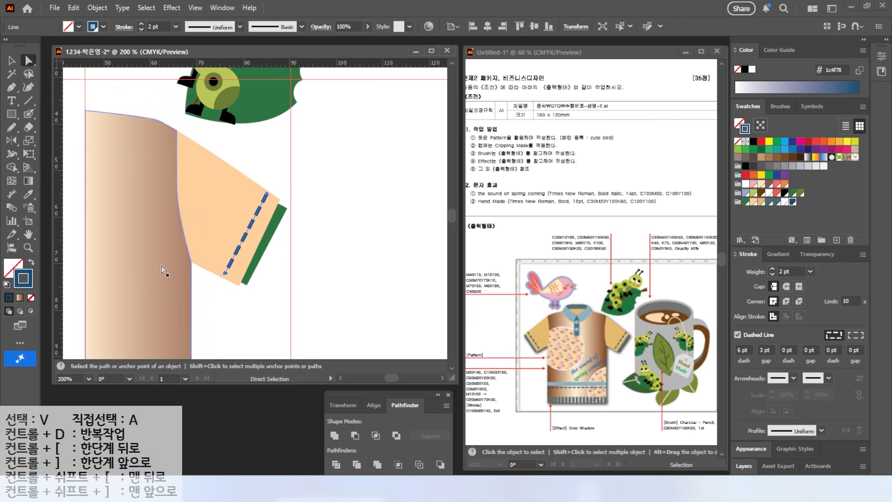
pyautogui.click(226, 273)
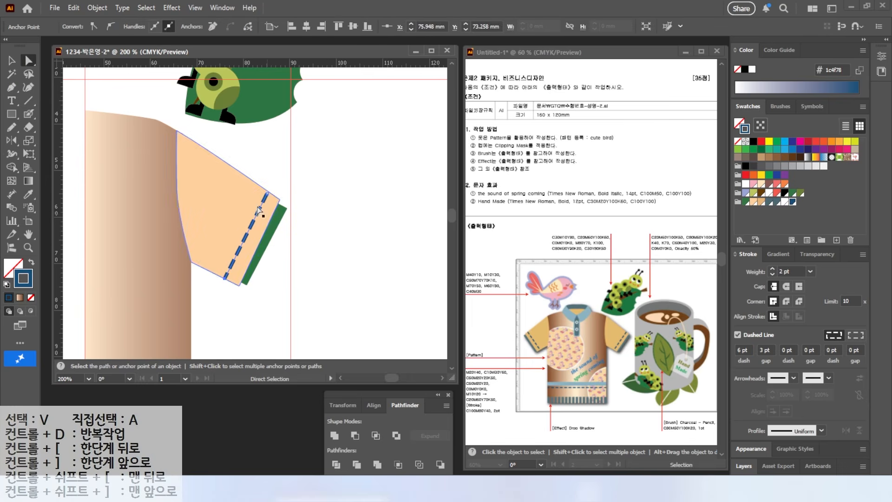
pyautogui.press('v')
# Fill the sleeve's green cuff band with the C50 M20 Y20 K50 swatch
pyautogui.click(358, 269)
pyautogui.click(277, 228)
pyautogui.click(769, 202)
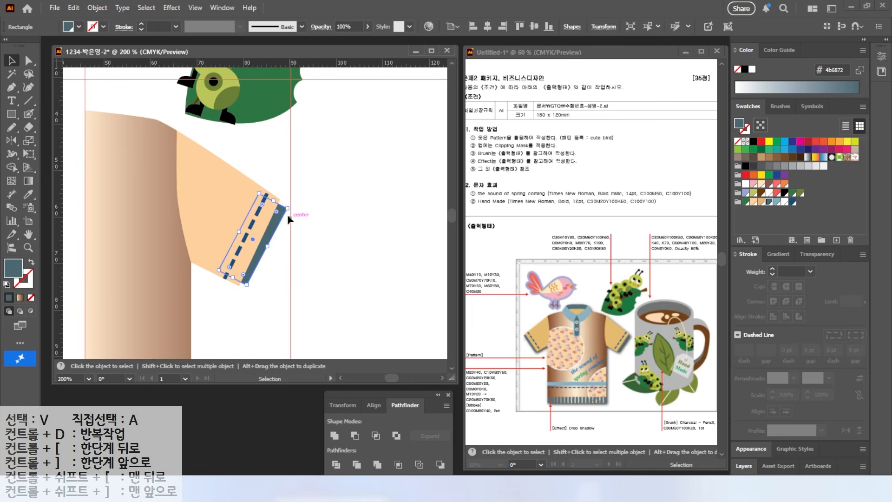
pyautogui.click(332, 215)
pyautogui.hotkey('ctrl', '-')
pyautogui.hotkey('ctrl', '-')
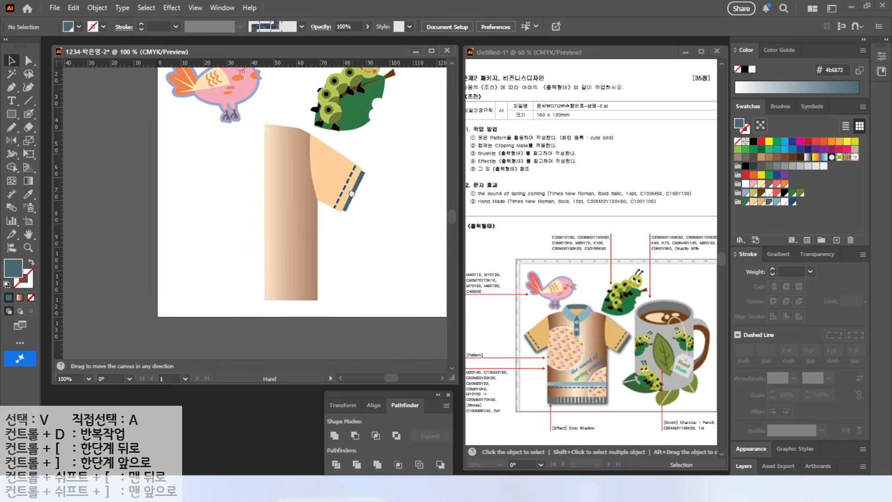
# Reflect a copy of the half shirt with its sleeve, cuff and stitching across the vertical centre guide
pyautogui.click(274, 170)
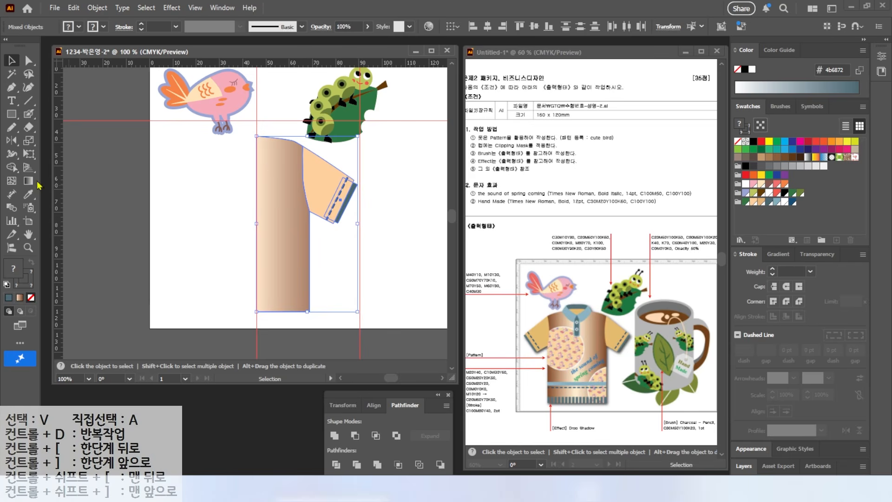
pyautogui.click(11, 140)
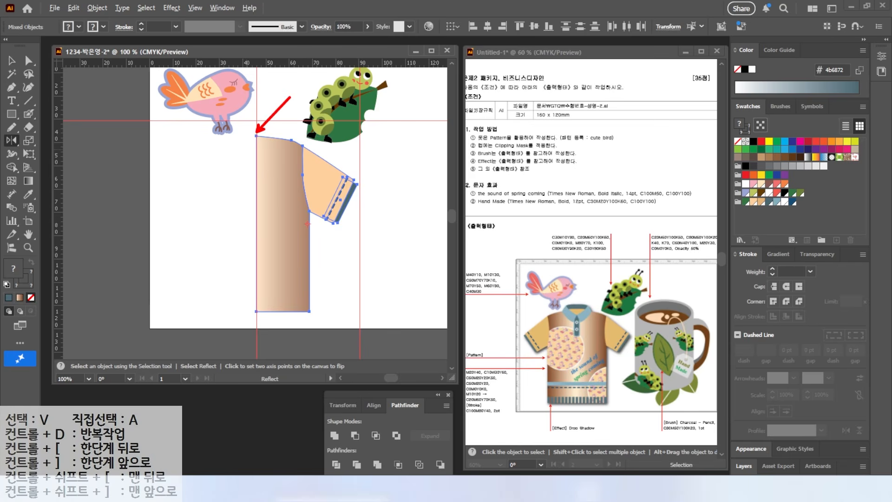
pyautogui.keyDown('alt'); pyautogui.click(256, 130); pyautogui.keyUp('alt')
pyautogui.click(582, 250)
pyautogui.click(582, 250)
pyautogui.click(582, 250)
pyautogui.click(582, 250)
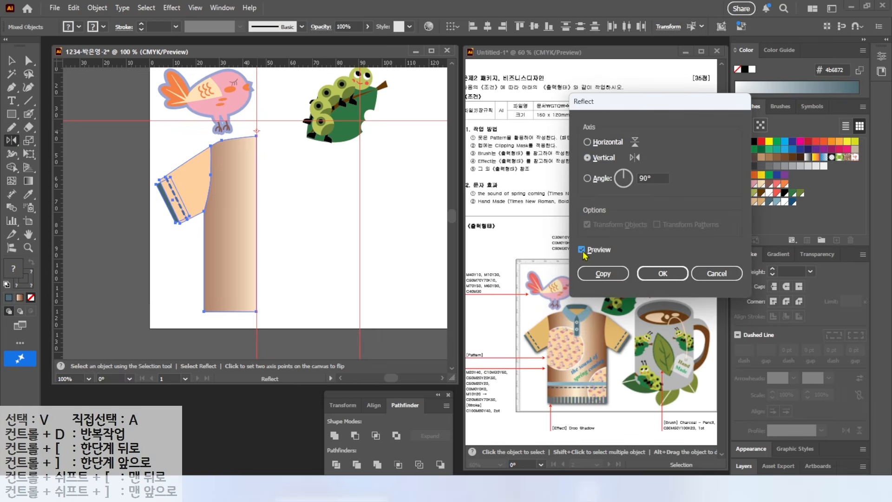
pyautogui.click(602, 273)
pyautogui.press('v')
pyautogui.hotkey('ctrl', 'shift', 'a')
# Ungroup the two shirt halves and unite both body pieces into a single shape
pyautogui.click(250, 246)
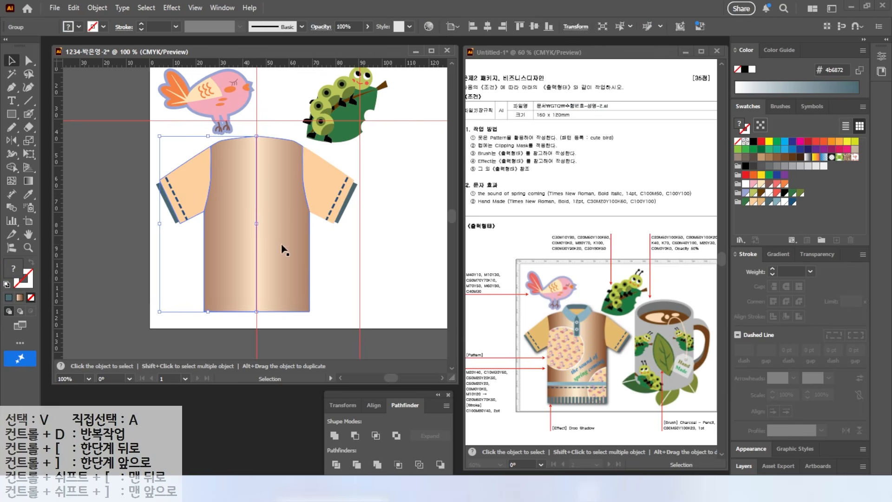
pyautogui.click(254, 272)
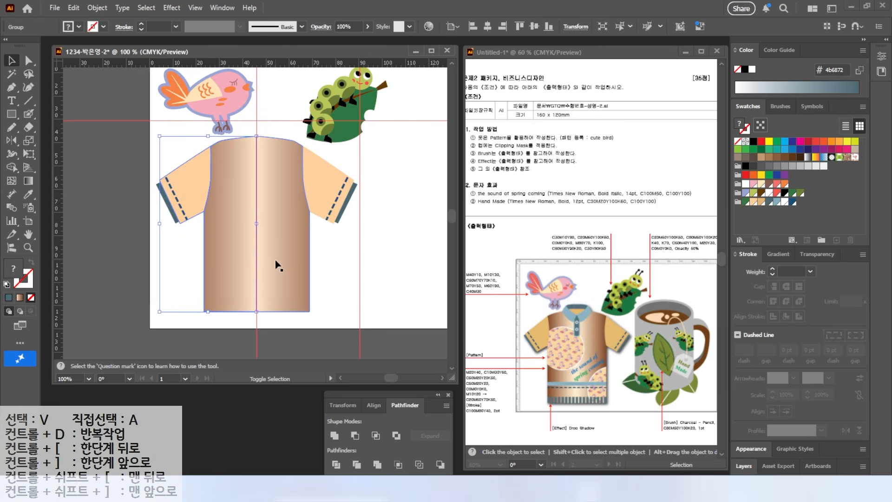
pyautogui.keyDown('shift'); pyautogui.click(259, 265); pyautogui.keyUp('shift')
pyautogui.rightClick(253, 265)
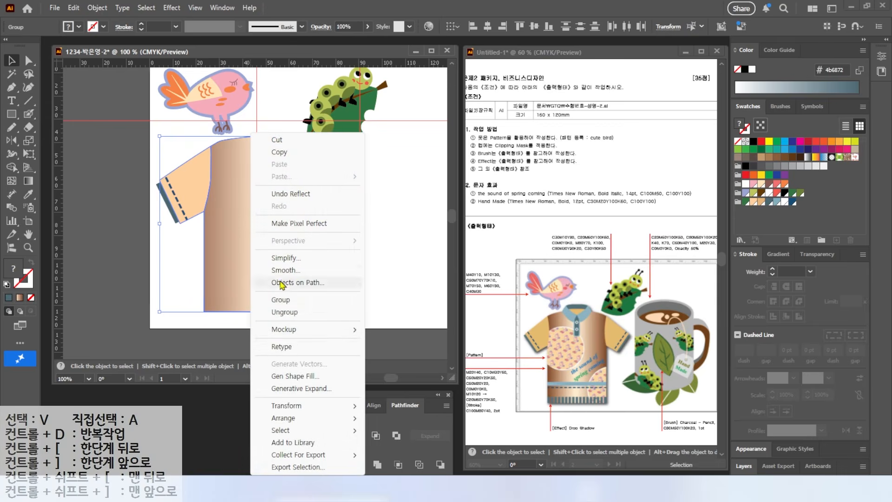
pyautogui.click(286, 314)
pyautogui.click(150, 279)
pyautogui.click(230, 273)
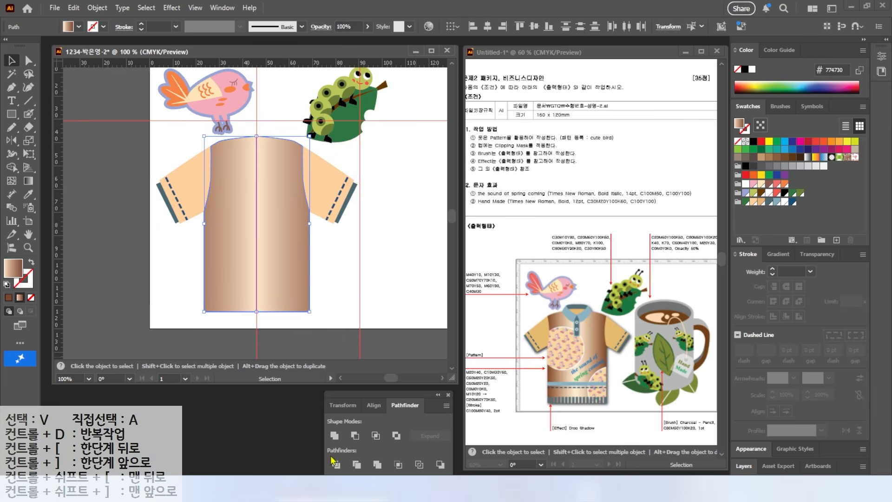
pyautogui.click(335, 436)
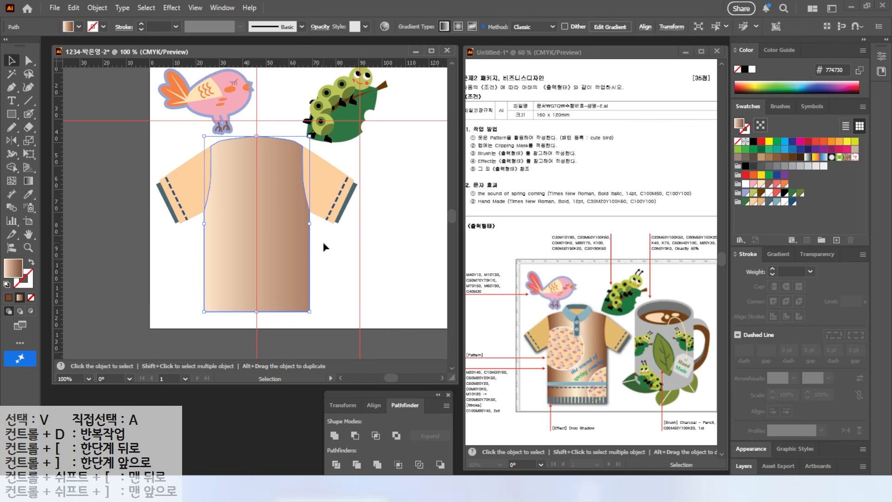
# Rebuild the shirt body's gradient with C20 M60 Y70 K50 stops at 0% and 71.4286% around an M10 Y20 stop at 27.0833%
pyautogui.click(776, 254)
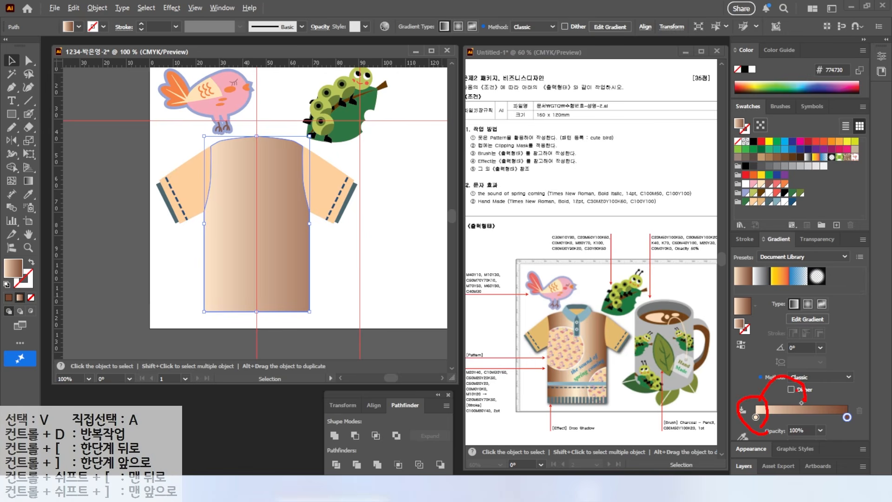
pyautogui.moveTo(755, 417); pyautogui.dragTo(801, 419)
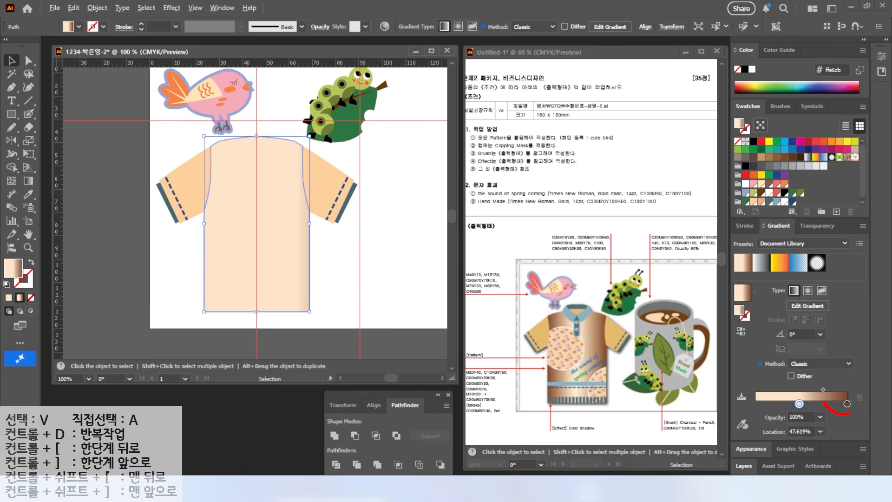
pyautogui.moveTo(836, 398)
pyautogui.mouseDown()
pyautogui.moveTo(824, 378)
pyautogui.moveTo(774, 375)
pyautogui.mouseUp()
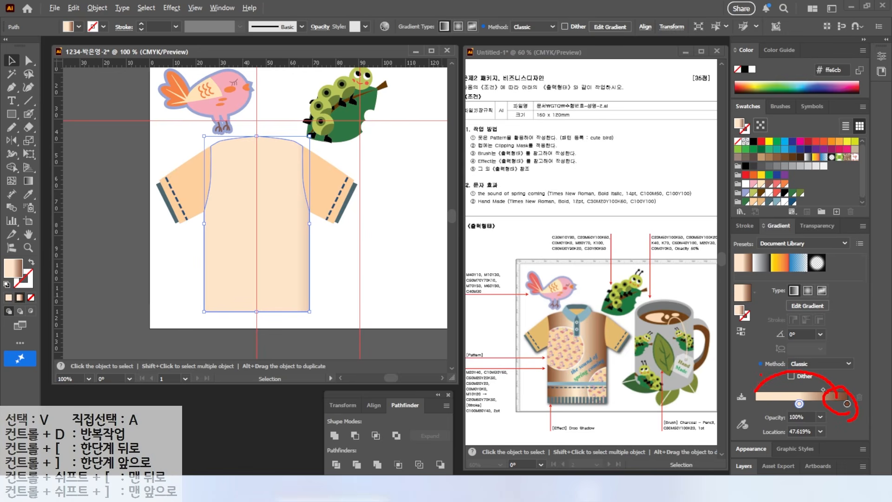
pyautogui.moveTo(847, 403); pyautogui.dragTo(756, 405)
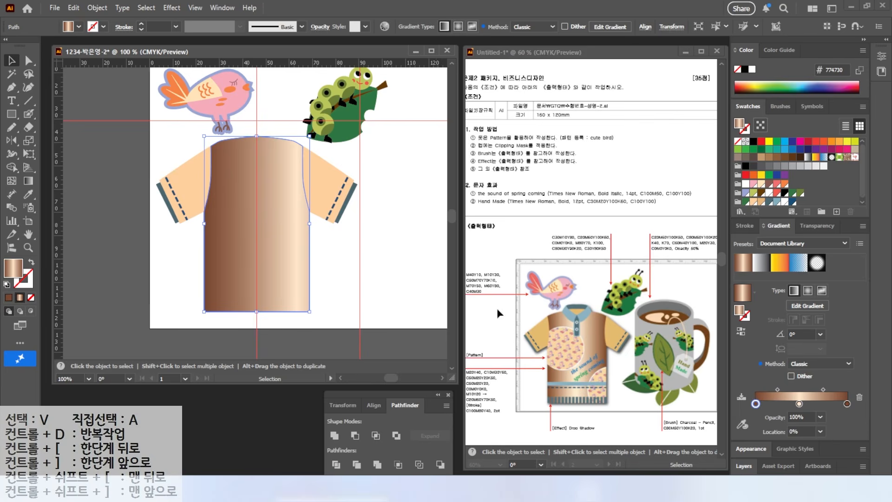
pyautogui.click(800, 404)
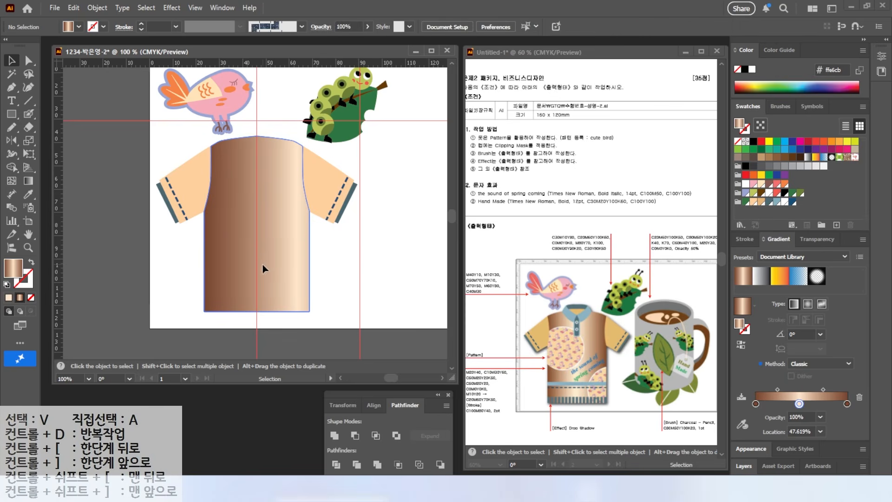
pyautogui.moveTo(799, 403); pyautogui.dragTo(780, 404)
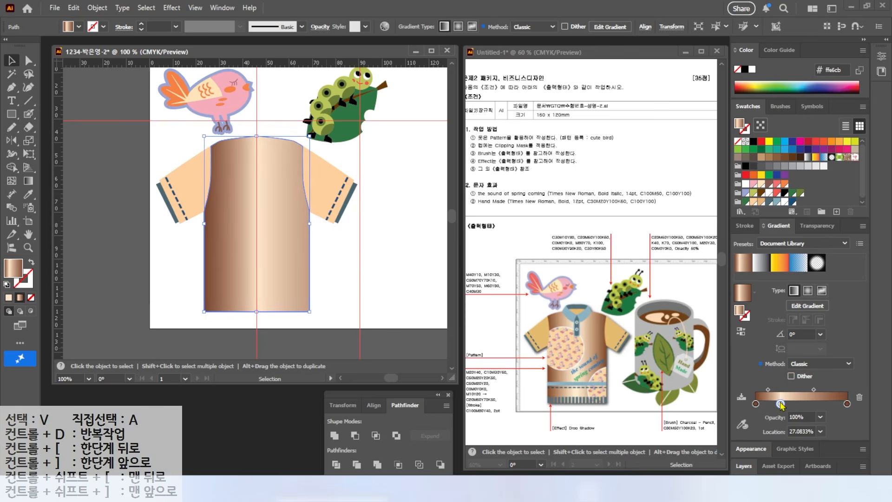
pyautogui.moveTo(847, 404); pyautogui.dragTo(821, 404)
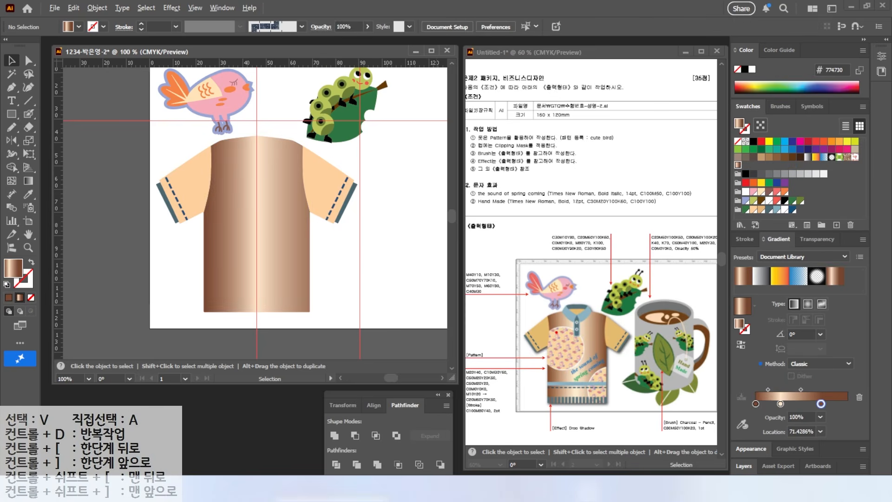
pyautogui.moveTo(557, 332); pyautogui.dragTo(535, 289)
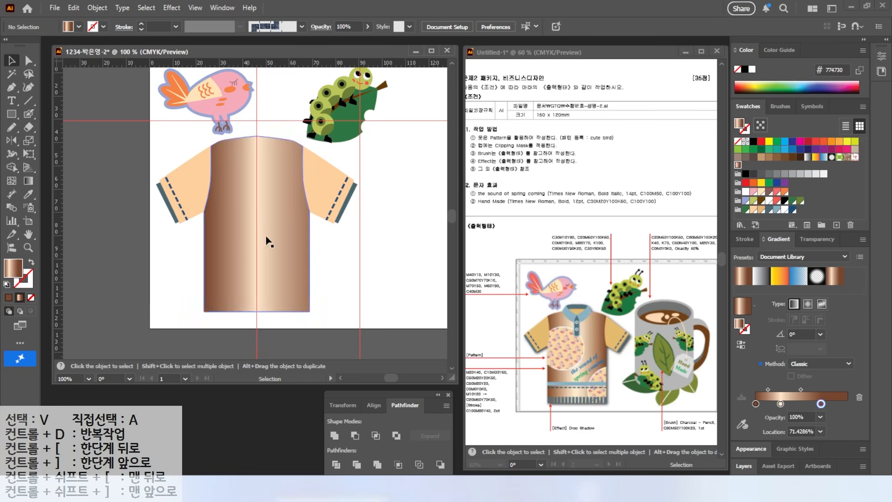
# Draw a circle about 39 mm wide overlapping the shirt body's left side and fill it white
pyautogui.moveTo(10, 117); pyautogui.dragTo(47, 141)
pyautogui.moveTo(184, 170); pyautogui.dragTo(276, 260)
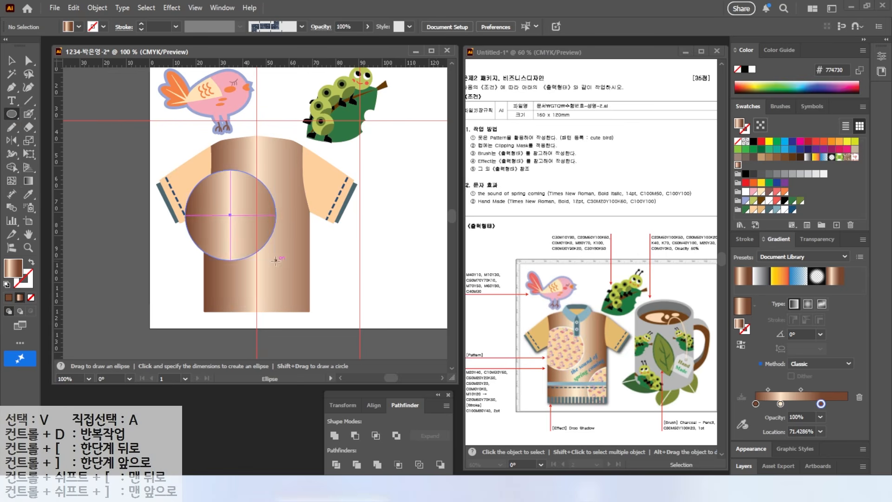
pyautogui.click(770, 202)
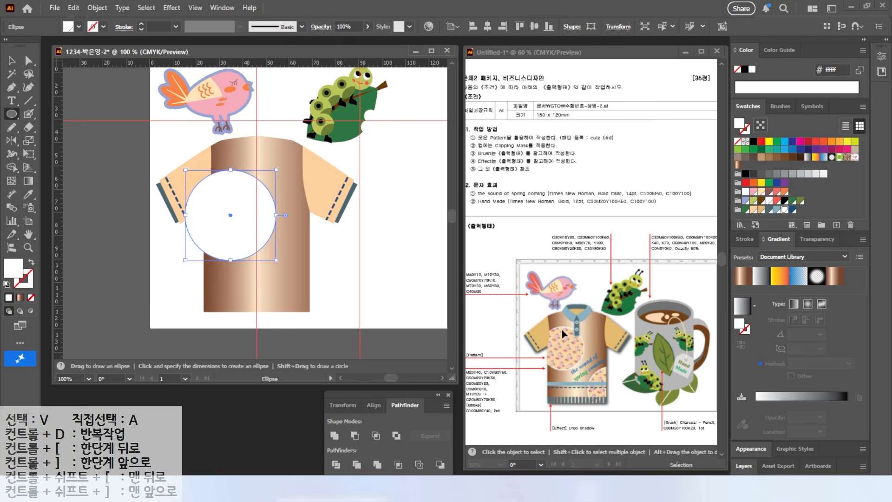
# Offset the white circle's path by -1.5 mm and fill the inner circle with the M20 Y40 swatch
pyautogui.click(97, 8)
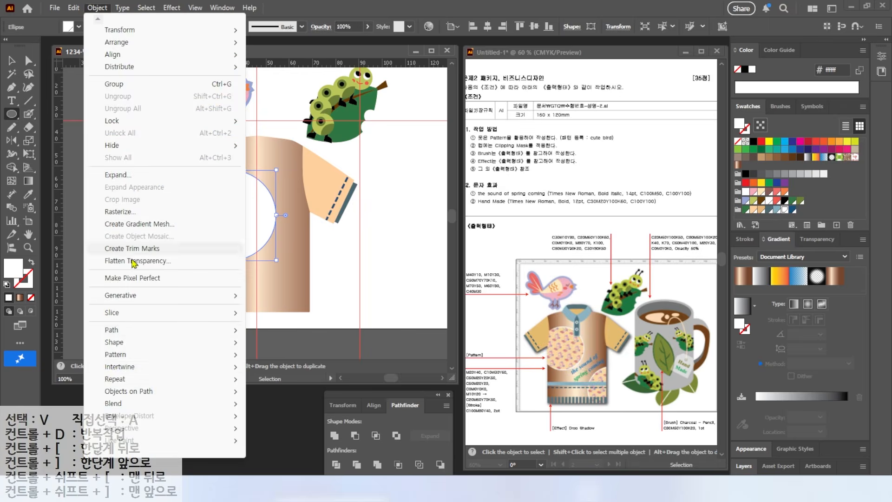
pyautogui.moveTo(116, 332)
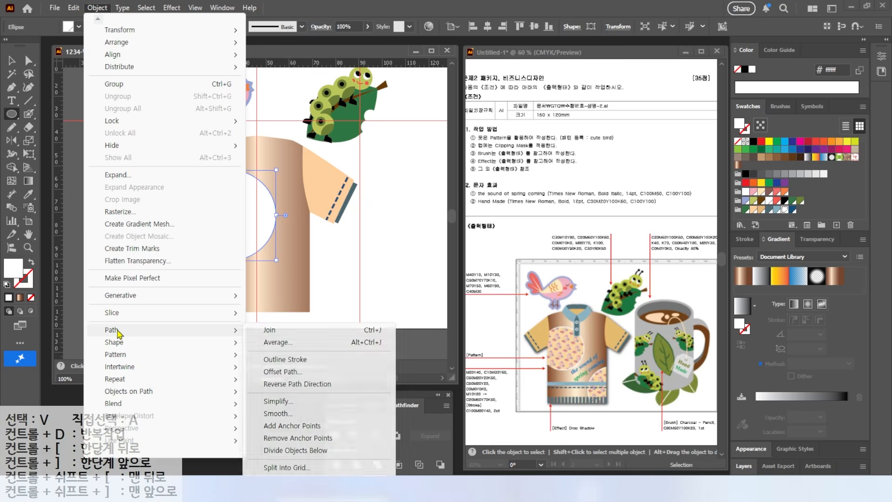
pyautogui.click(290, 370)
pyautogui.write('-1.5')
pyautogui.press('Return')
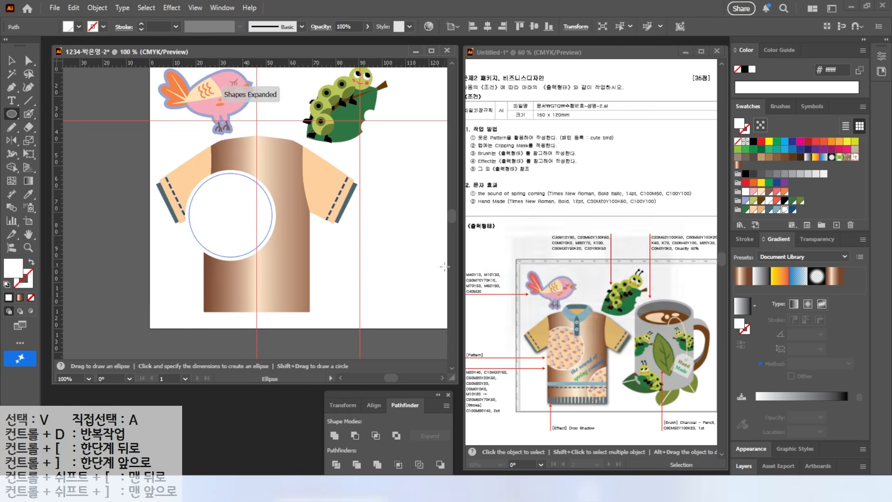
pyautogui.click(753, 210)
# Select both sleeve shapes and fill them with the C10 M30 Y60 swatch
pyautogui.click(12, 61)
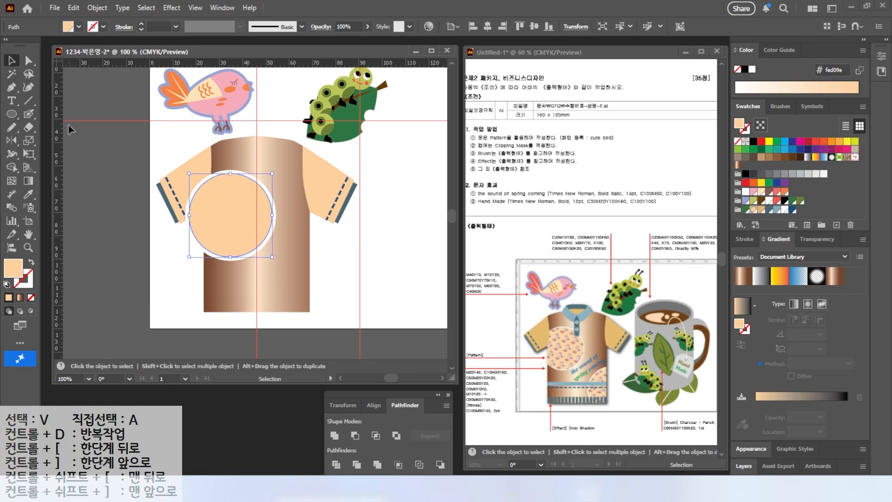
pyautogui.click(121, 186)
pyautogui.scroll(2, 247, 253)
pyautogui.moveTo(195, 215); pyautogui.dragTo(204, 267)
pyautogui.click(28, 60)
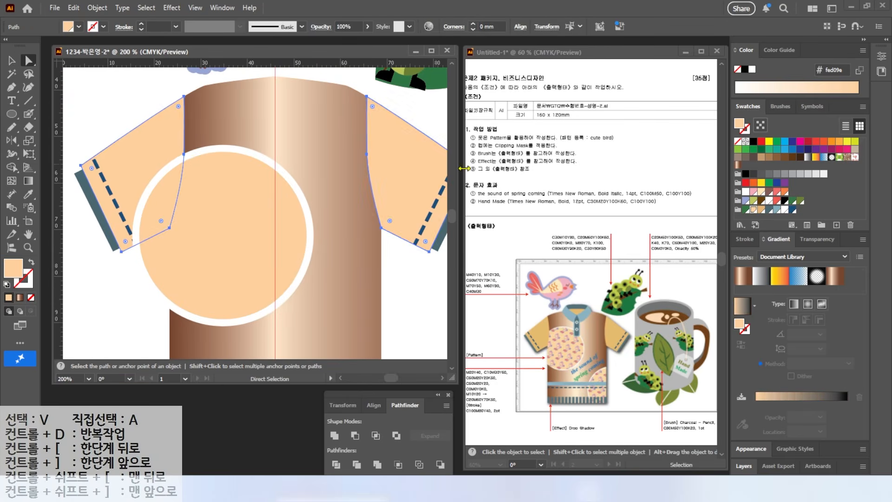
# Duplicate the inner peach circle in place and fill the copy with the cute bird pattern swatch
pyautogui.click(191, 232)
pyautogui.click(191, 233)
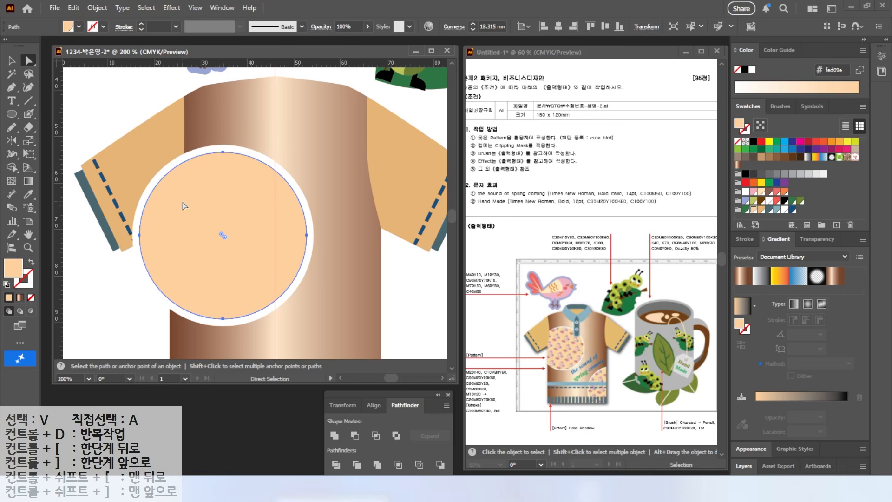
pyautogui.press('v')
pyautogui.press('a')
pyautogui.press('v')
pyautogui.press('a')
pyautogui.moveTo(196, 203); pyautogui.dragTo(225, 155)
pyautogui.press('v')
pyautogui.hotkey('ctrl', 'z')
pyautogui.press('a')
pyautogui.moveTo(867, 173); pyautogui.dragTo(875, 159)
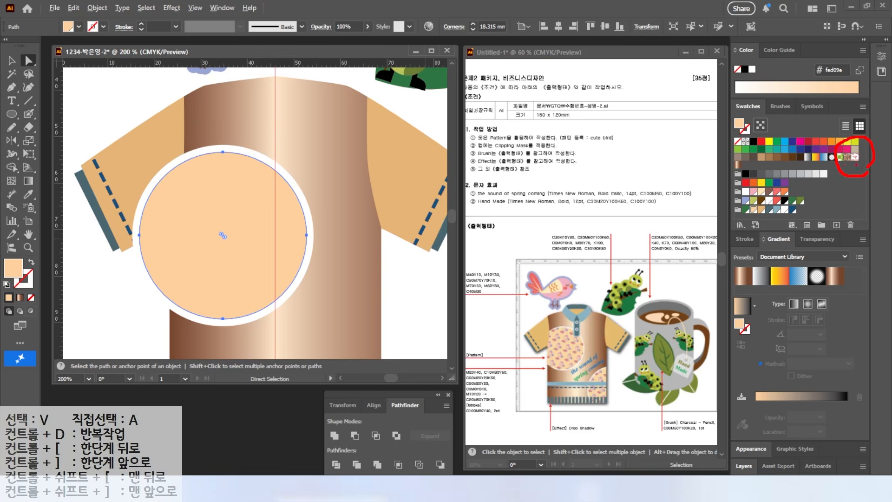
pyautogui.click(854, 157)
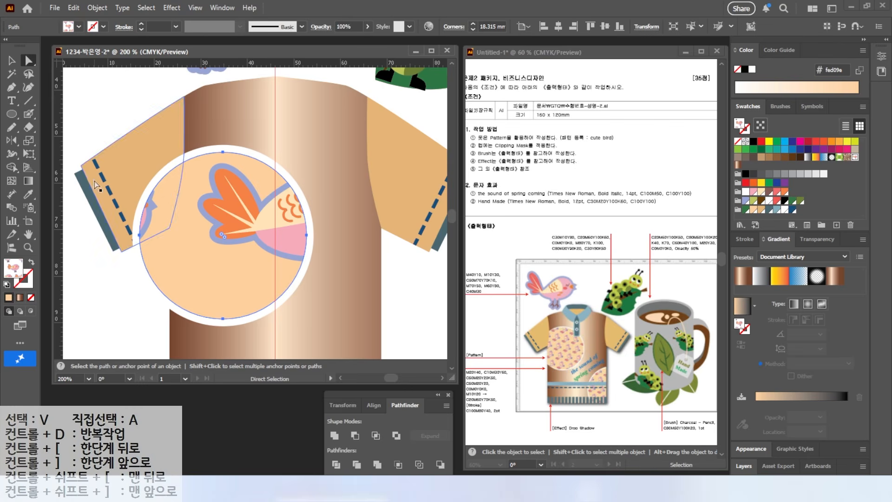
# Scale the circle's bird pattern uniformly to 20% with Transform Objects off and Transform Patterns on
pyautogui.doubleClick(28, 141)
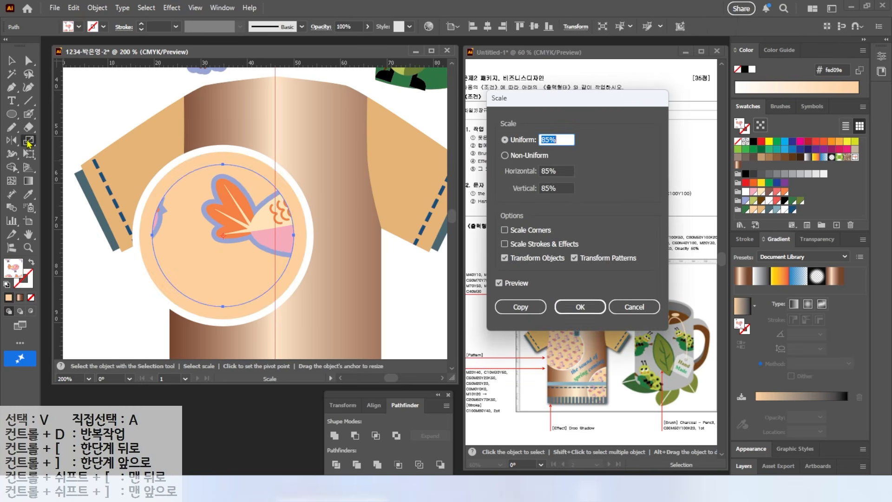
pyautogui.write('20')
pyautogui.click(498, 283)
pyautogui.click(498, 284)
pyautogui.click(499, 284)
pyautogui.click(499, 284)
pyautogui.press('ctrl')
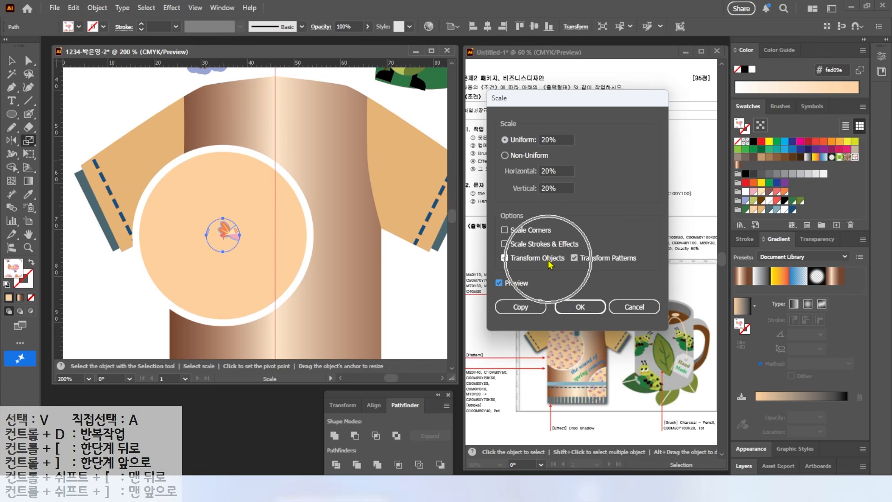
pyautogui.hotkey('ctrl', 'alt', 'd')
pyautogui.moveTo(564, 247); pyautogui.dragTo(638, 271)
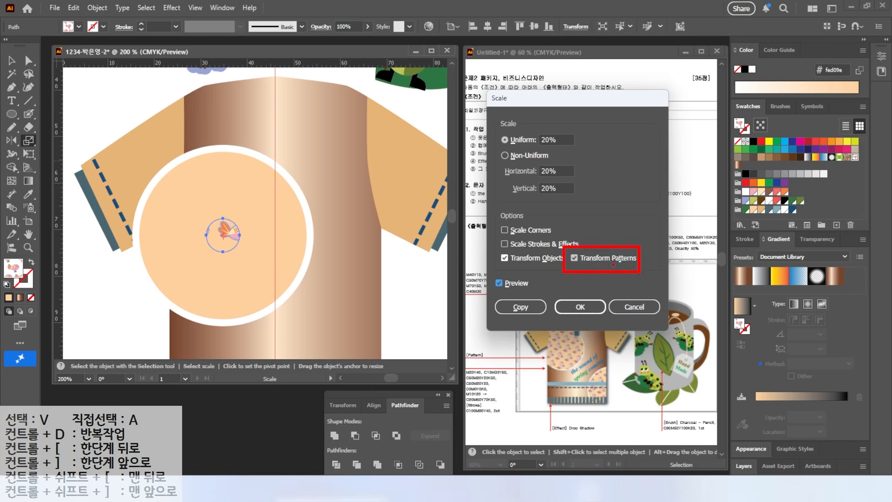
pyautogui.press('Escape')
pyautogui.click(504, 258)
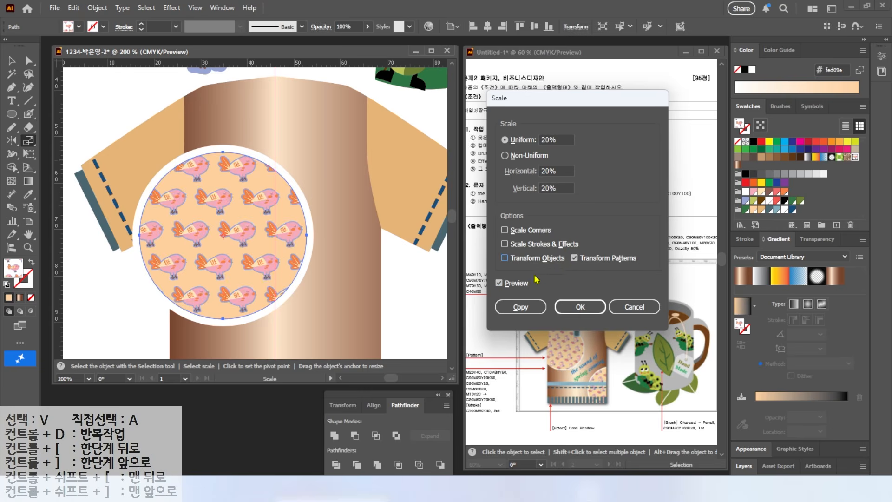
# Change the bird pattern's uniform scale to 18% and apply it
pyautogui.moveTo(561, 140); pyautogui.dragTo(460, 127)
pyautogui.write('1')
pyautogui.press('Tab')
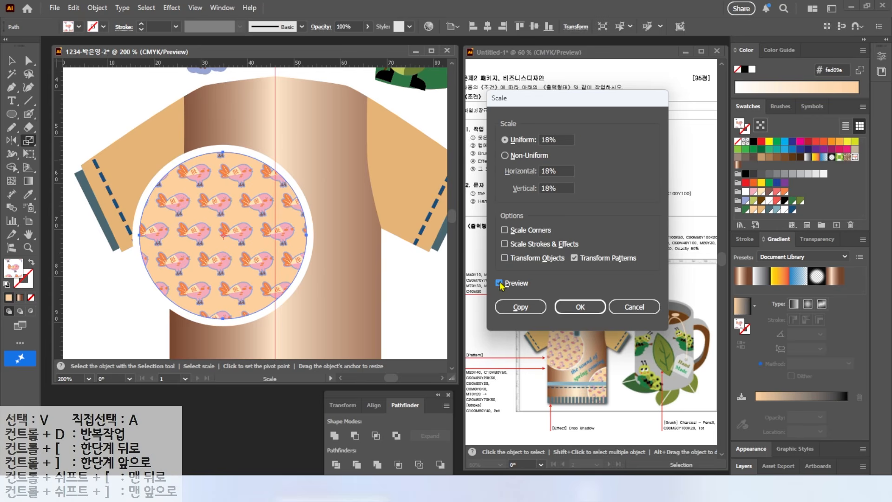
pyautogui.click(571, 309)
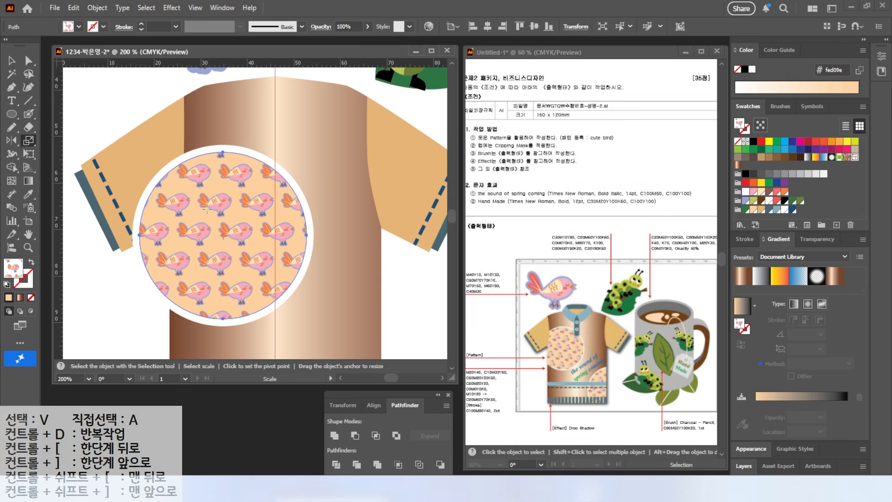
# Rotate the circle's bird pattern by 35° with Transform Objects off and Transform Patterns on
pyautogui.click(15, 143)
pyautogui.click(41, 141)
pyautogui.doubleClick(9, 145)
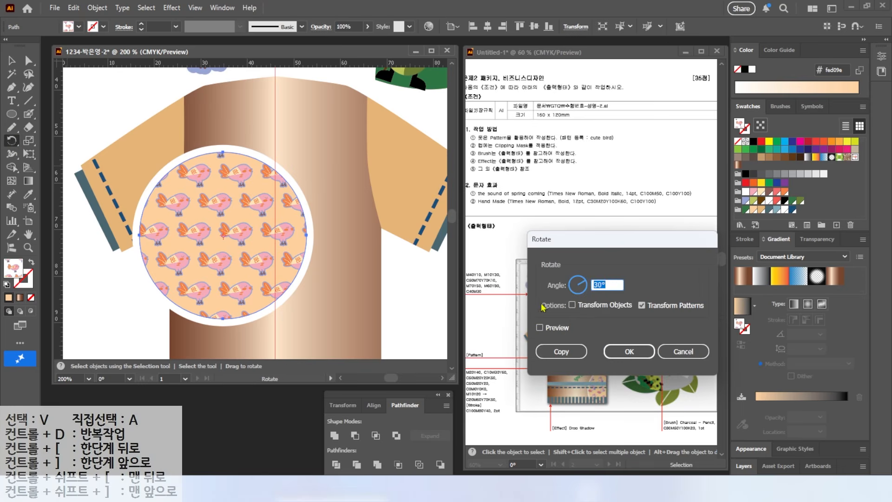
pyautogui.click(546, 330)
pyautogui.click(546, 331)
pyautogui.click(545, 331)
pyautogui.click(546, 331)
pyautogui.click(540, 327)
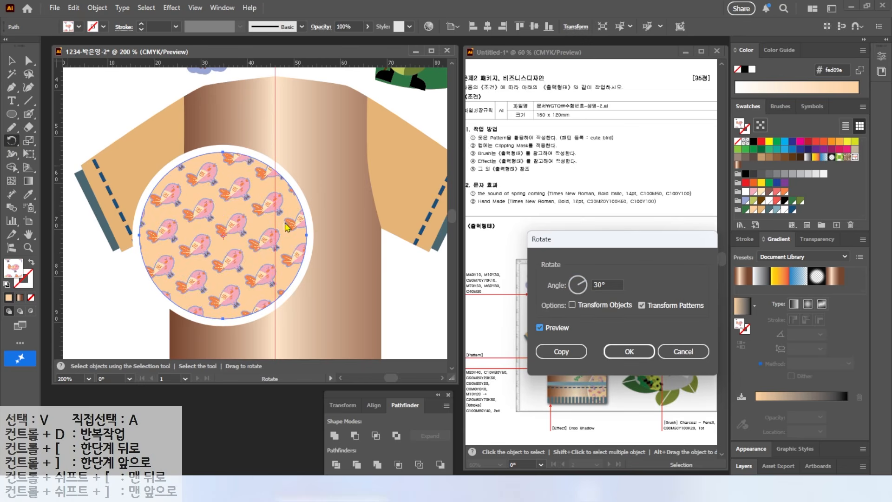
pyautogui.doubleClick(604, 285)
pyautogui.write('35')
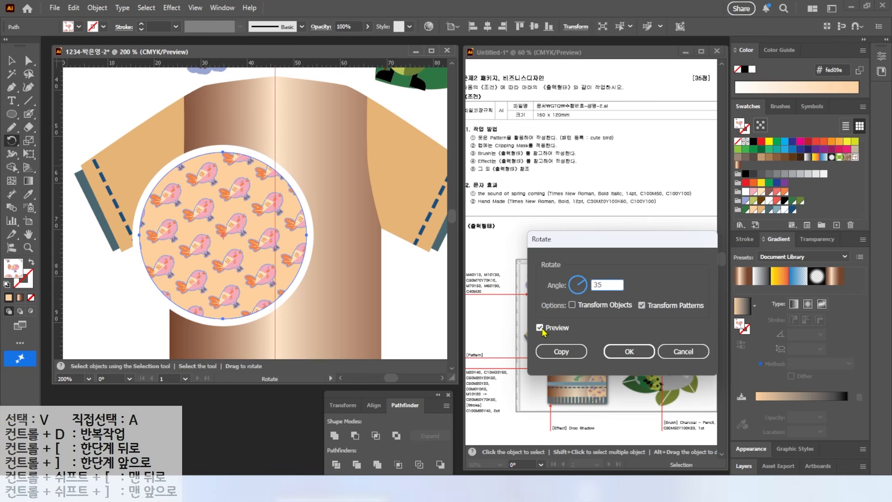
pyautogui.click(540, 327)
pyautogui.click(540, 327)
pyautogui.click(629, 352)
# Select the pattern circle with its white ring and duplicate both over the shirt body's lower right corner
pyautogui.press('v')
pyautogui.hotkey('ctrl', '-')
pyautogui.moveTo(170, 303); pyautogui.dragTo(199, 264)
pyautogui.moveTo(224, 220); pyautogui.dragTo(359, 326)
pyautogui.moveTo(330, 232); pyautogui.dragTo(346, 223)
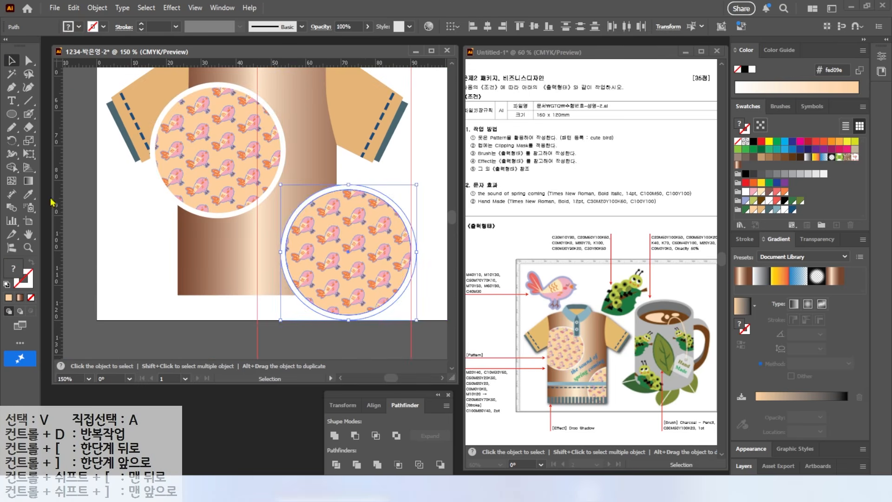
# Paste a copy of the shirt's gradient body in place in front of the original
pyautogui.click(70, 189)
pyautogui.scroll(1, 252, 125)
pyautogui.click(285, 139)
pyautogui.hotkey('alt', '2')
pyautogui.moveTo(360, 237); pyautogui.dragTo(391, 215)
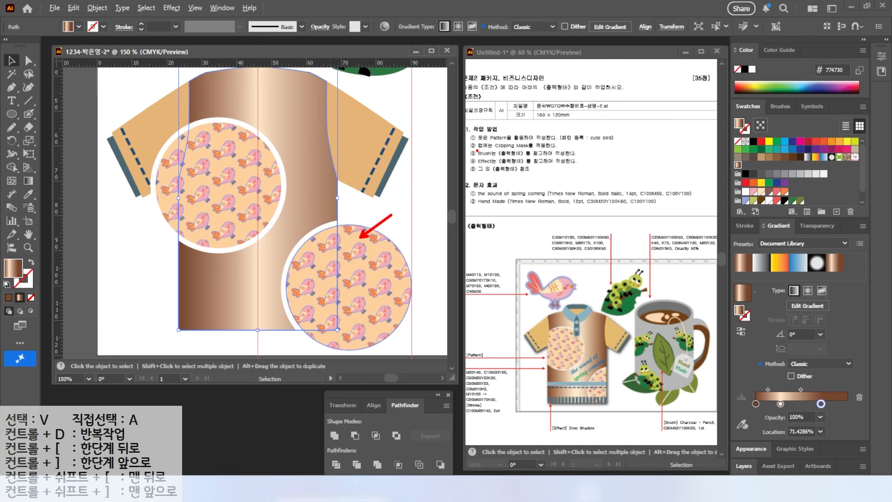
pyautogui.press('Escape')
pyautogui.click(153, 230)
pyautogui.click(298, 104)
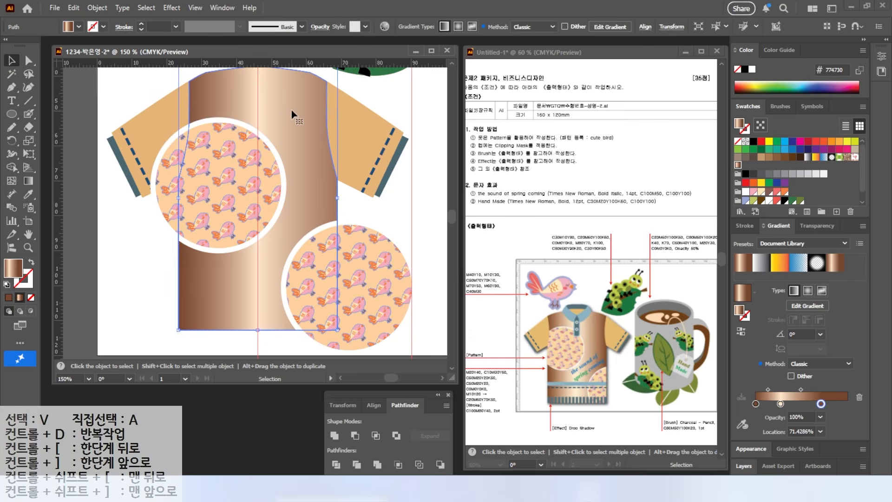
pyautogui.press('a')
pyautogui.press('v')
# Bring the shirt body copy to the front and use it as a clipping mask for both ringed pattern circles
pyautogui.rightClick(270, 111)
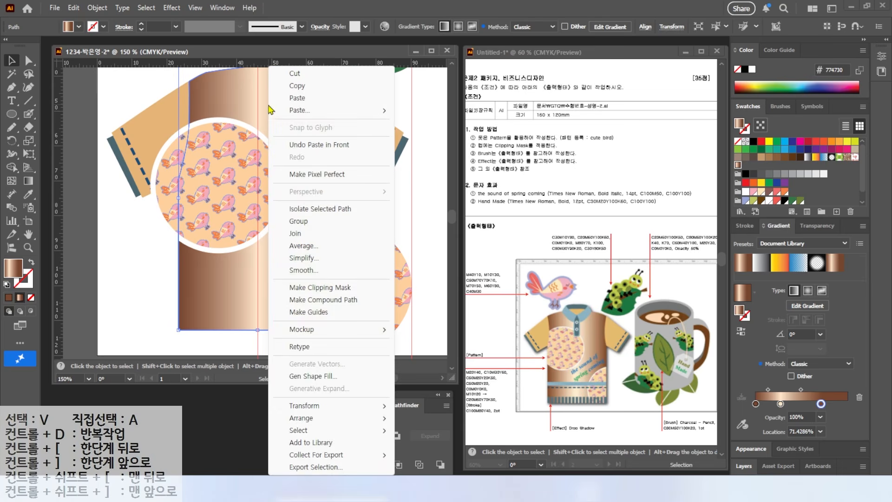
pyautogui.moveTo(320, 421)
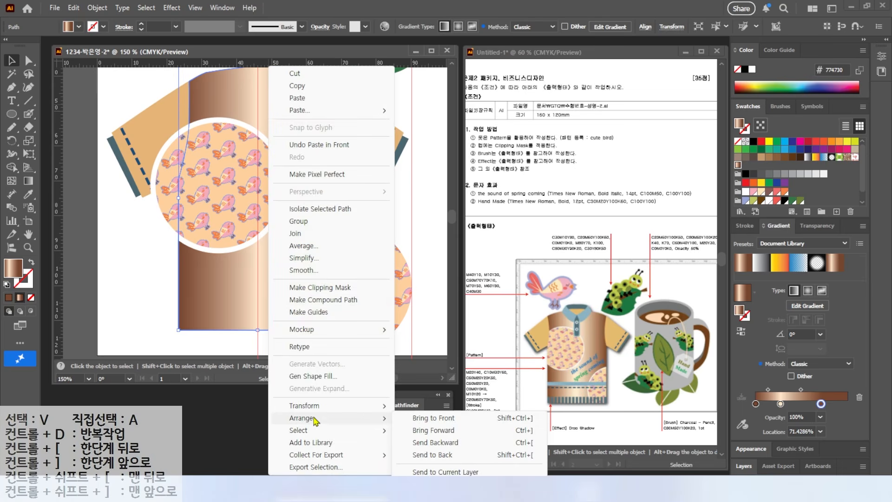
pyautogui.click(412, 418)
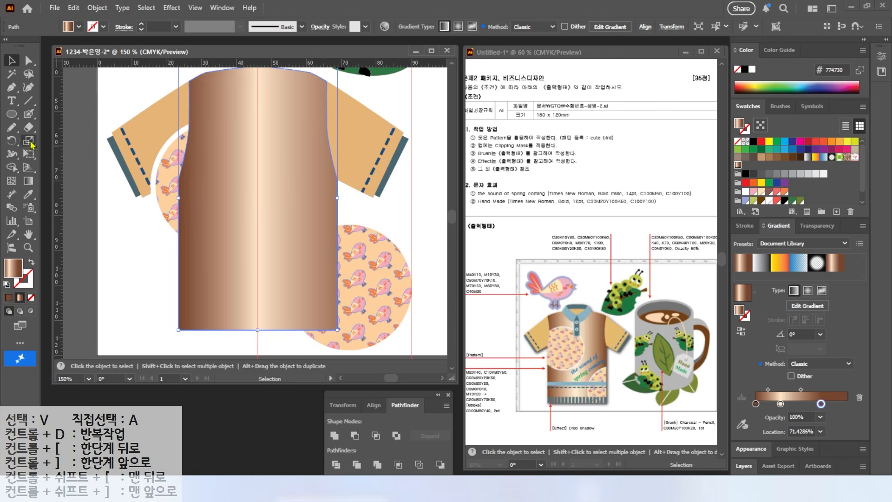
pyautogui.click(165, 206)
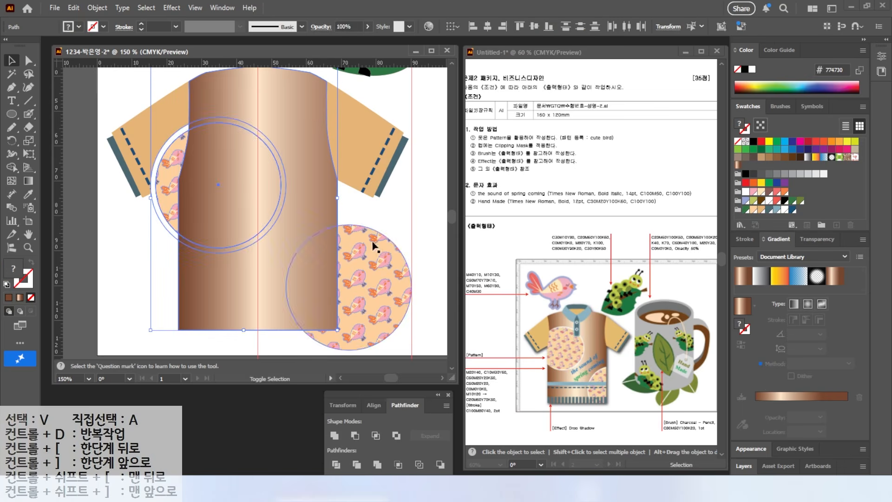
pyautogui.keyDown('shift'); pyautogui.click(343, 248); pyautogui.keyUp('shift')
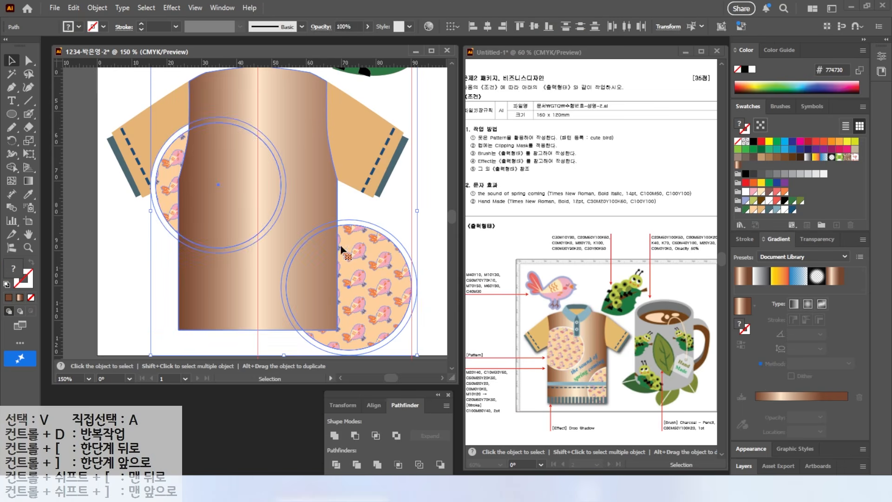
pyautogui.rightClick(290, 138)
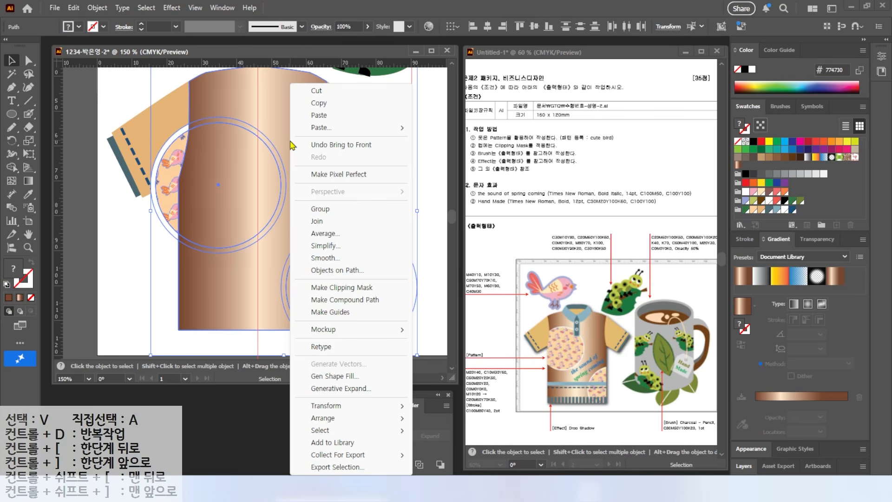
pyautogui.click(340, 293)
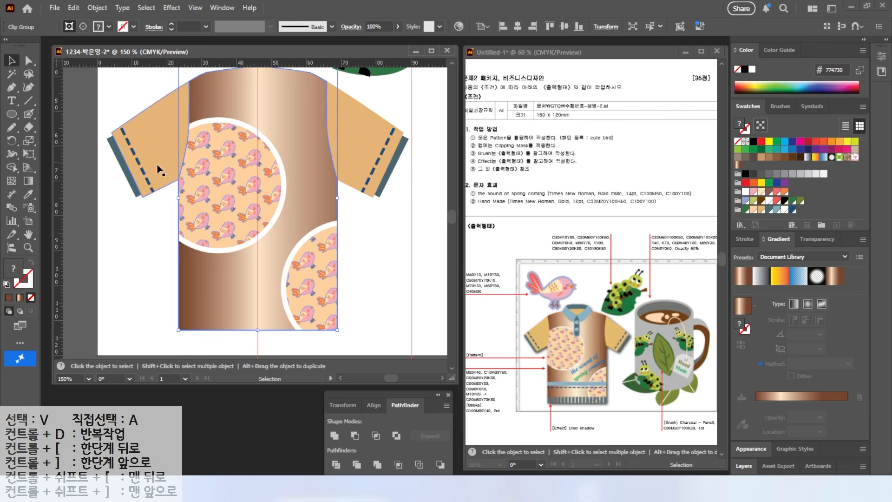
# Draw the right collar half as a closed Pen shape from the center guide over the shirt's neckline
pyautogui.scroll(3, 247, 183)
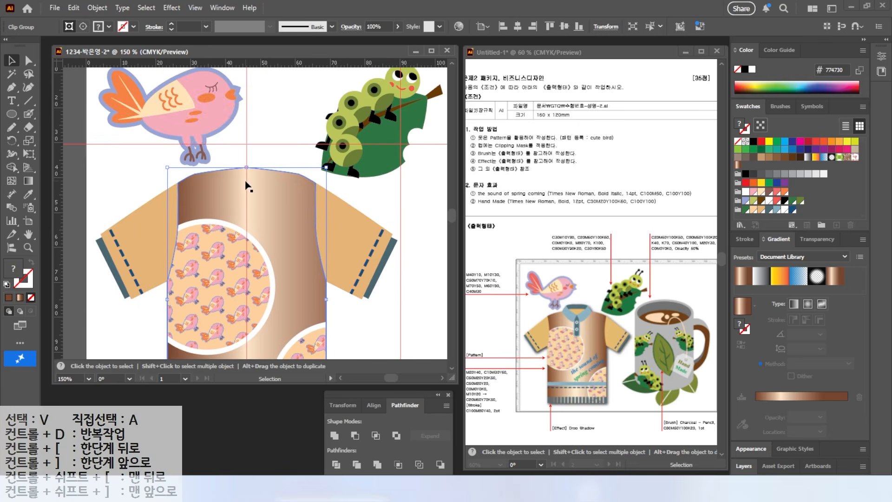
pyautogui.scroll(1, 237, 176)
pyautogui.press('p')
pyautogui.click(243, 200)
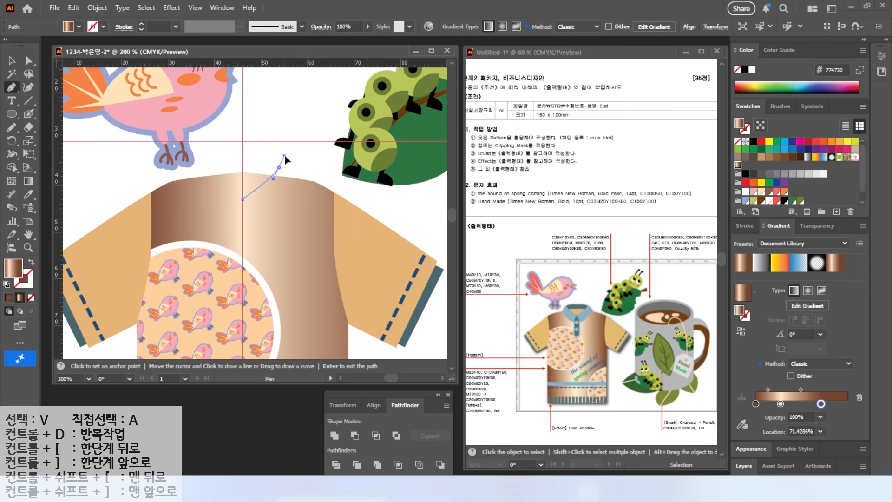
pyautogui.click(278, 166)
pyautogui.click(297, 179)
pyautogui.click(266, 220)
pyautogui.click(242, 200)
# Curve the collar half's outer edge toward its lower corner and fill the shape with the periwinkle swatch
pyautogui.press('a')
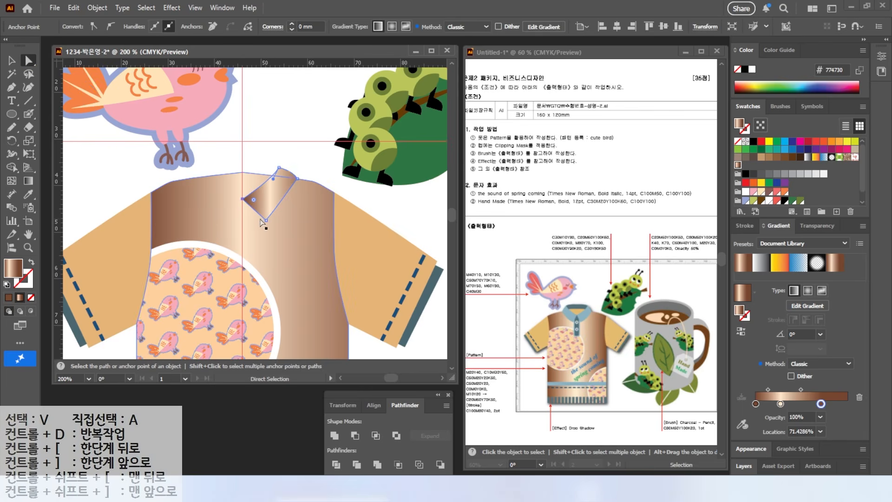
pyautogui.moveTo(266, 221); pyautogui.dragTo(278, 210)
pyautogui.click(745, 200)
pyautogui.press('v')
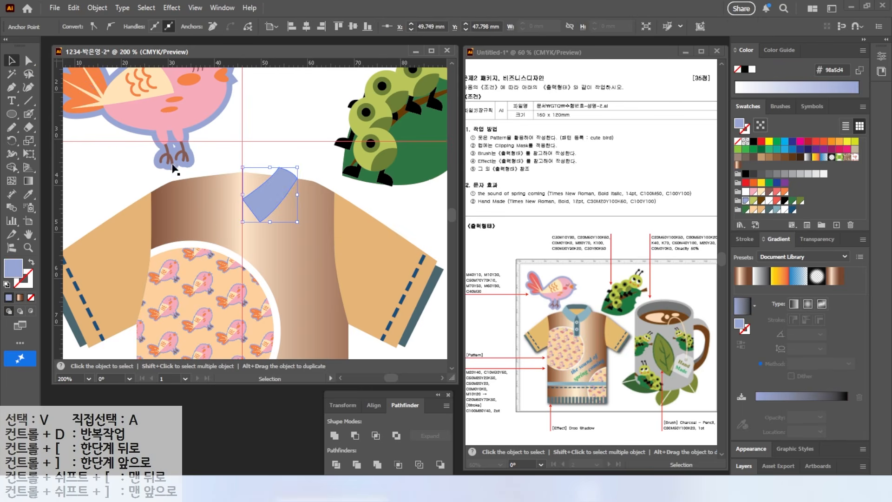
# Reflect a copy of the collar half across the vertical center guide
pyautogui.click(278, 184)
pyautogui.press('o')
pyautogui.hotkey('alt', 'c')
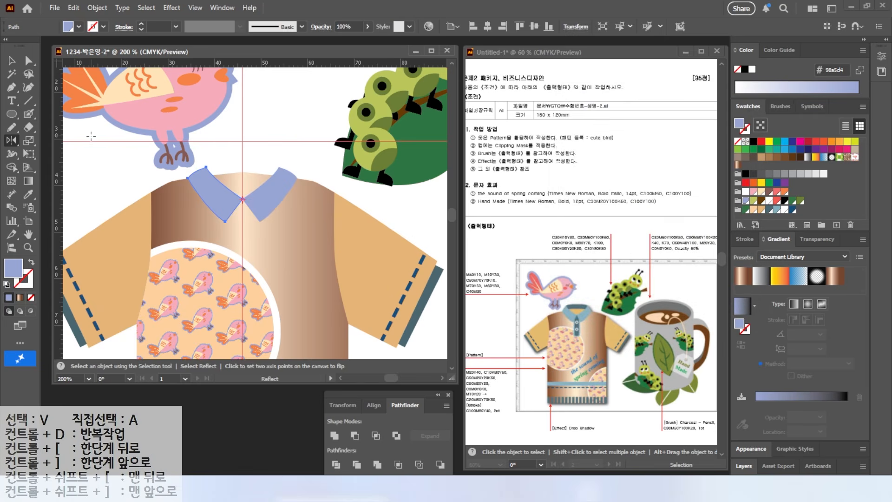
# Draw a rounded rectangle placket about 6 by 15 mm below the collar, centered on the guide
pyautogui.moveTo(11, 114); pyautogui.dragTo(51, 127)
pyautogui.moveTo(225, 200); pyautogui.dragTo(257, 269)
pyautogui.press('v')
pyautogui.moveTo(227, 234); pyautogui.dragTo(229, 234)
pyautogui.scroll(2, 269, 230)
# Offset the placket's path by -1 mm and fill the inner rectangle with the C50 M20 Y20 K50 swatch
pyautogui.click(97, 8)
pyautogui.moveTo(111, 329)
pyautogui.click(278, 365)
pyautogui.write('-1')
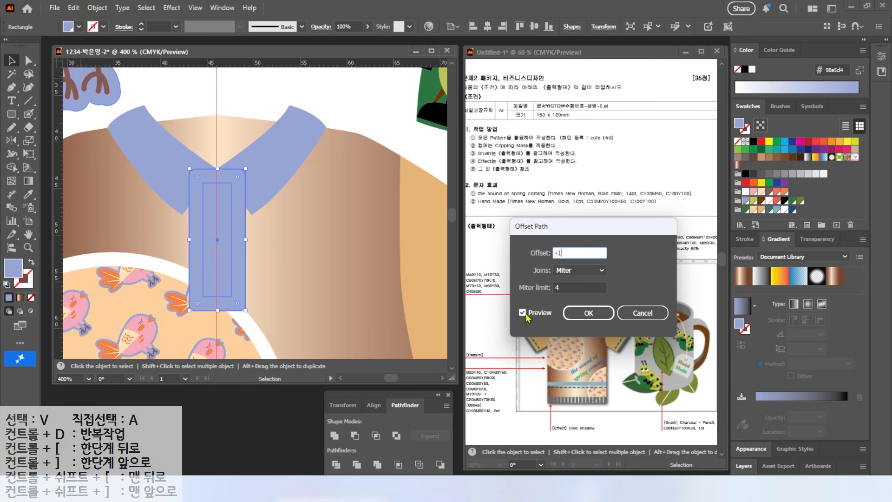
pyautogui.doubleClick(527, 313)
pyautogui.click(589, 313)
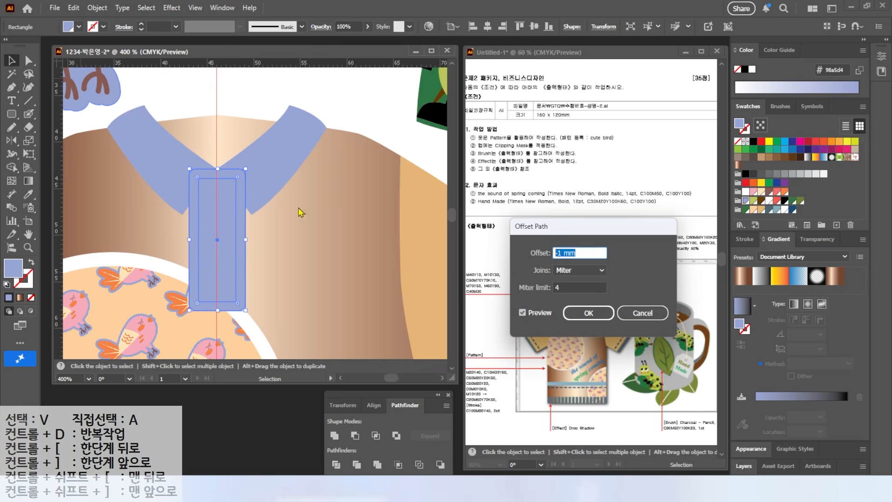
pyautogui.click(769, 213)
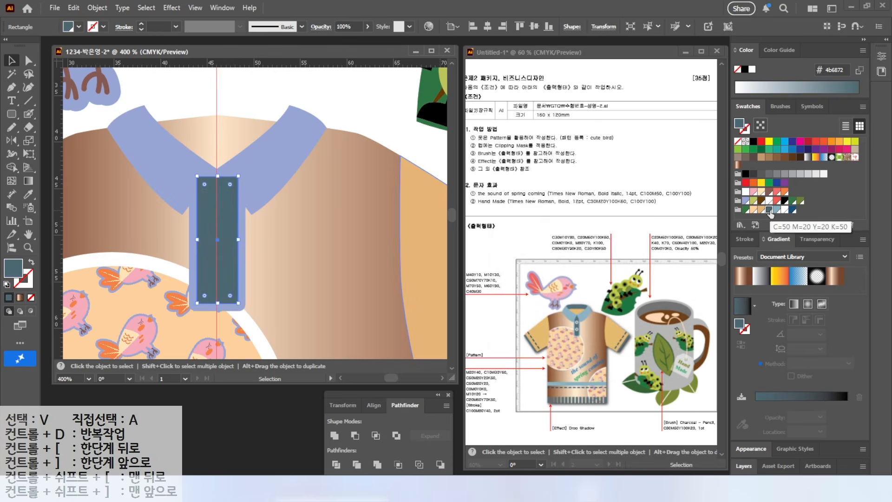
# Fill both collar halves and the outer placket with the light blue C50 M20 Y20 swatch and bring the collar to the front
pyautogui.click(267, 203)
pyautogui.keyDown('shift'); pyautogui.click(191, 153); pyautogui.keyUp('shift')
pyautogui.keyDown('shift'); pyautogui.click(225, 236); pyautogui.keyUp('shift')
pyautogui.click(776, 210)
pyautogui.click(153, 161)
pyautogui.keyDown('shift'); pyautogui.click(287, 145); pyautogui.keyUp('shift')
pyautogui.rightClick(151, 159)
pyautogui.moveTo(223, 418)
pyautogui.click(301, 418)
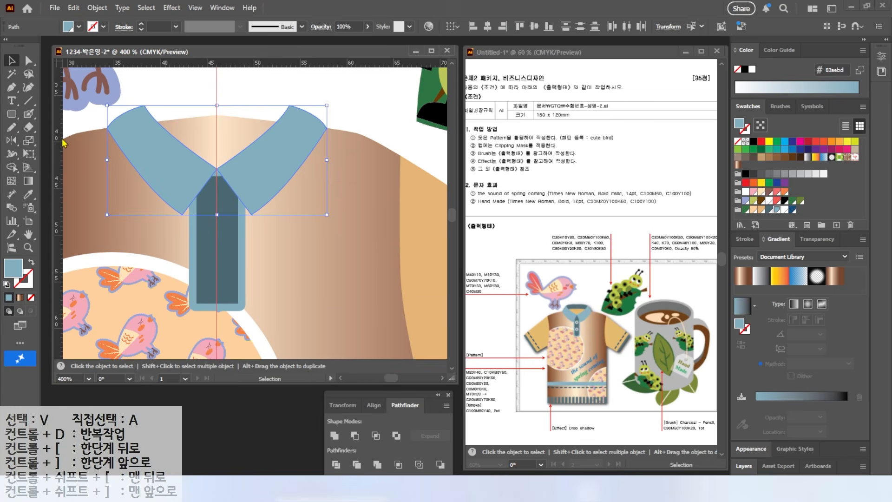
# Draw a button circle about 2.5 mm across on the upper placket and fill it with white
pyautogui.click(218, 170)
pyautogui.press('l')
pyautogui.moveTo(226, 223); pyautogui.dragTo(227, 223)
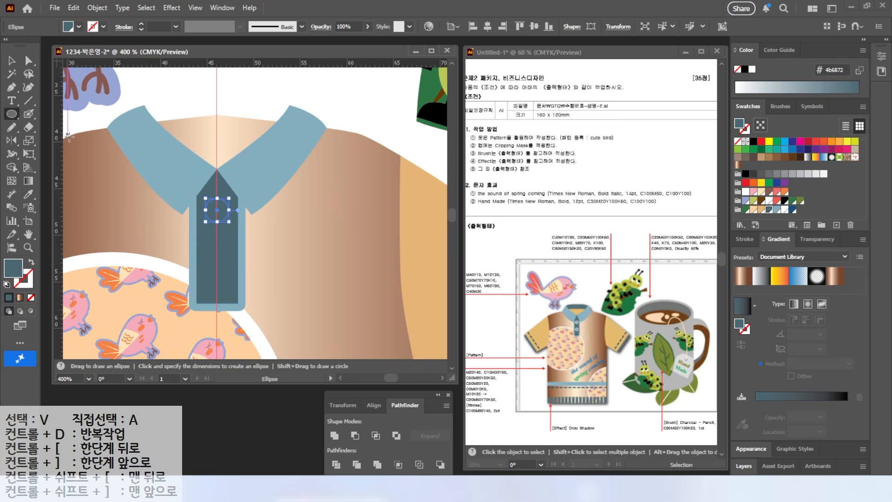
pyautogui.click(785, 209)
# Draw a narrow vertical ellipse inside the white button and fill it with the C50 M20 Y20 K50 swatch
pyautogui.scroll(5, 208, 220)
pyautogui.press('v')
pyautogui.click(10, 115)
pyautogui.moveTo(246, 102); pyautogui.dragTo(266, 215)
pyautogui.click(770, 210)
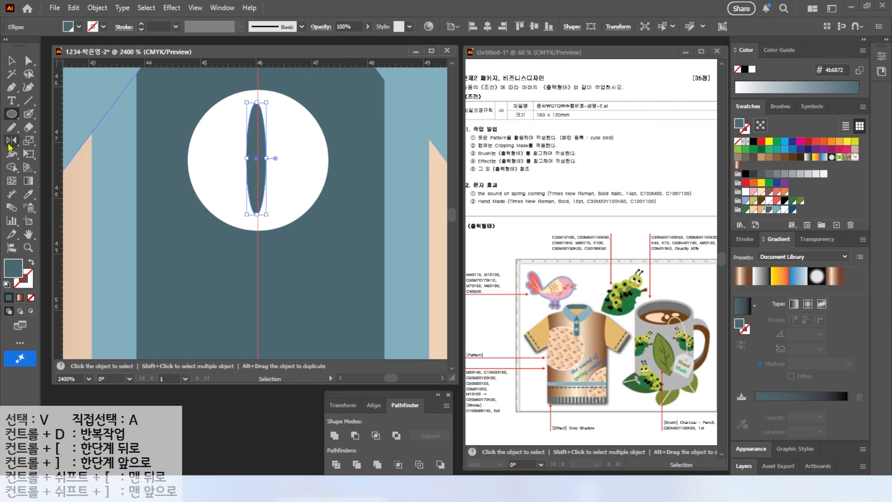
# Add a perpendicular copy of the narrow ellipse and rotate the resulting cross diagonally into an X
pyautogui.doubleClick(11, 141)
pyautogui.click(554, 351)
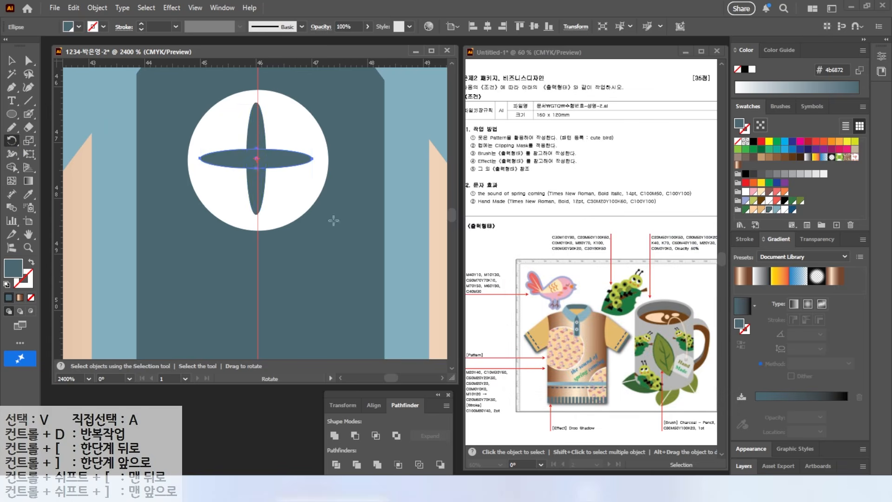
pyautogui.press('v')
pyautogui.keyDown('shift'); pyautogui.click(257, 132); pyautogui.keyUp('shift')
pyautogui.moveTo(319, 100); pyautogui.dragTo(339, 159)
pyautogui.scroll(-6, 286, 118)
# Select the whole button with its X and duplicate it straight down to the lower placket
pyautogui.scroll(4, 287, 119)
pyautogui.moveTo(287, 120); pyautogui.dragTo(180, 281)
pyautogui.keyDown('shift'); pyautogui.click(176, 126); pyautogui.keyUp('shift')
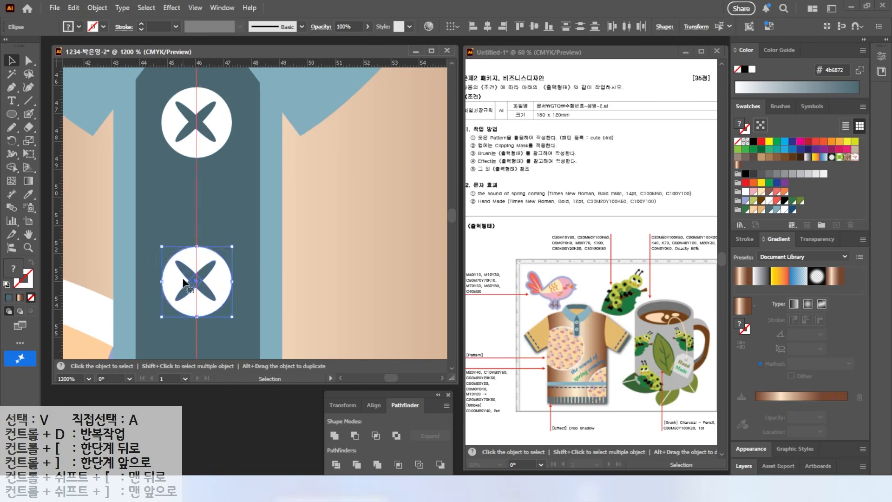
pyautogui.scroll(-4, 181, 279)
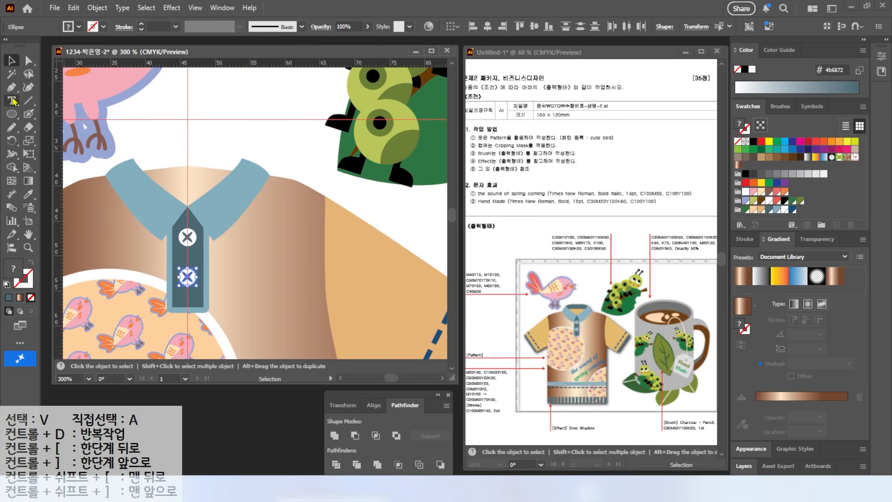
# Extend the upper tips of both collar halves into points and draw a closed collar back shape with a curved top between them
pyautogui.click(28, 59)
pyautogui.click(250, 170)
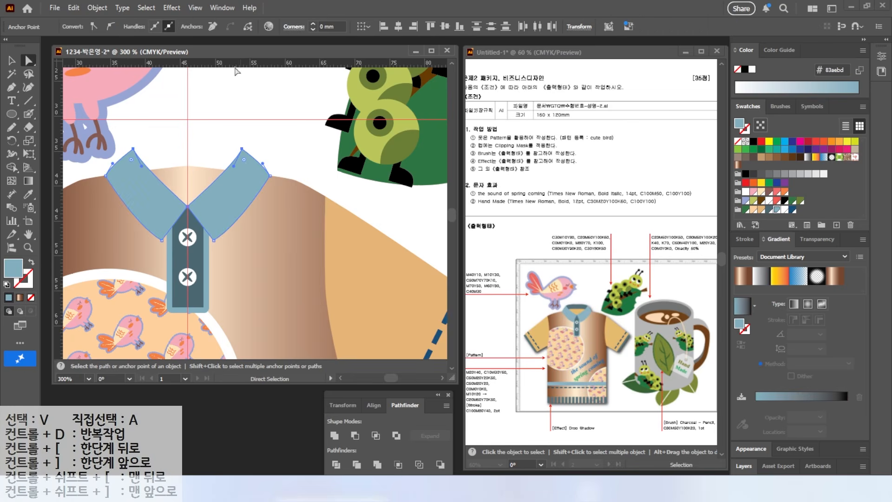
pyautogui.press('p')
pyautogui.hotkey('ctrl', 'shift', 'a')
pyautogui.click(134, 149)
pyautogui.moveTo(242, 148); pyautogui.dragTo(283, 160)
pyautogui.click(242, 148)
pyautogui.click(233, 180)
pyautogui.click(139, 180)
pyautogui.click(134, 149)
# Fill the collar back with the C50 M20 Y20 K50 swatch and bring both collar halves to the front
pyautogui.press('a')
pyautogui.click(767, 210)
pyautogui.press('v')
pyautogui.click(141, 194)
pyautogui.keyDown('shift'); pyautogui.click(228, 190); pyautogui.keyUp('shift')
pyautogui.rightClick(228, 190)
pyautogui.moveTo(265, 418)
pyautogui.click(384, 419)
# Shorten the dark collar back shape slightly by raising its lower edge
pyautogui.click(232, 139)
pyautogui.click(212, 160)
pyautogui.moveTo(187, 180); pyautogui.dragTo(188, 175)
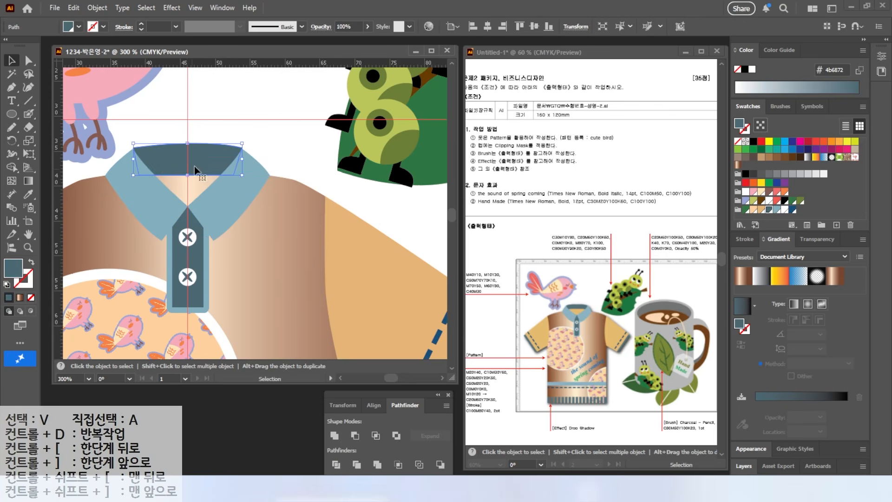
# Draw a rectangular band about 46 by 3.5 mm across the lower shirt body and fill it with the light blue swatch
pyautogui.click(218, 127)
pyautogui.doubleClick(28, 234)
pyautogui.click(11, 61)
pyautogui.press('space')
pyautogui.scroll(1, 225, 271)
pyautogui.moveTo(188, 296); pyautogui.dragTo(240, 218)
pyautogui.scroll(1, 226, 271)
pyautogui.rightClick(12, 114)
pyautogui.click(60, 115)
pyautogui.moveTo(111, 214); pyautogui.dragTo(323, 231)
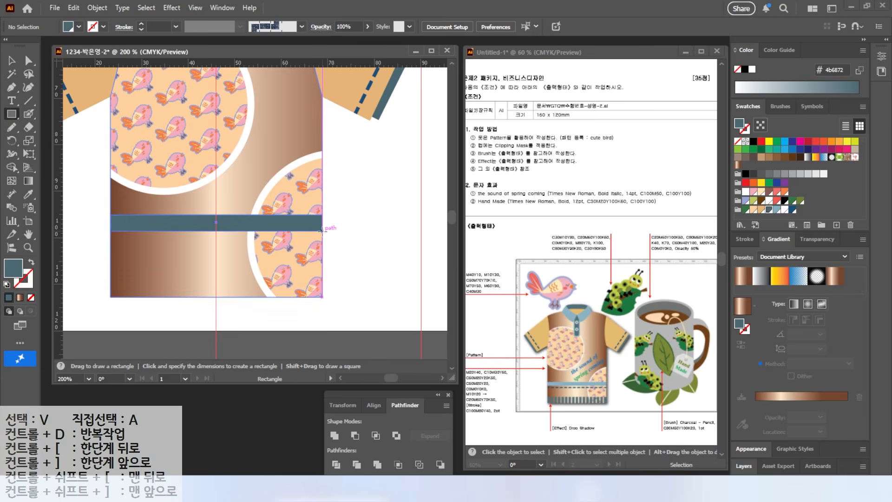
pyautogui.click(775, 210)
# Draw a straight horizontal line about 46 mm long across the shirt body just below the light blue band
pyautogui.click(29, 100)
pyautogui.moveTo(110, 242); pyautogui.dragTo(322, 242)
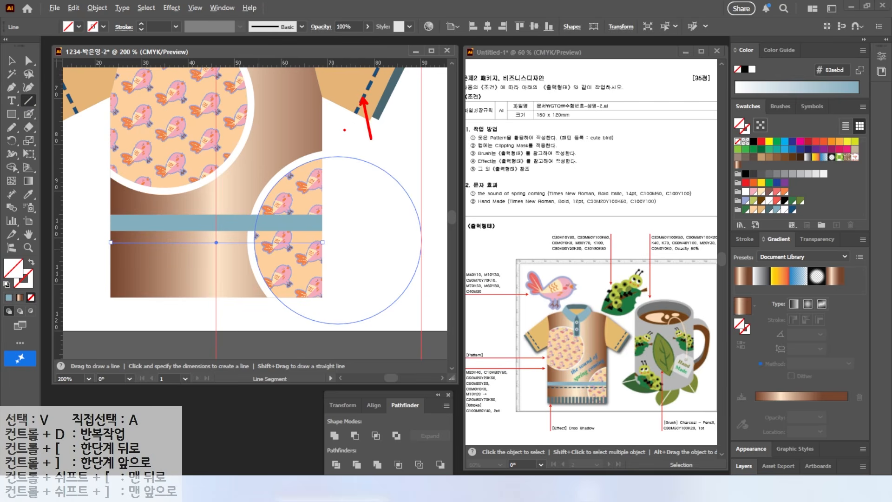
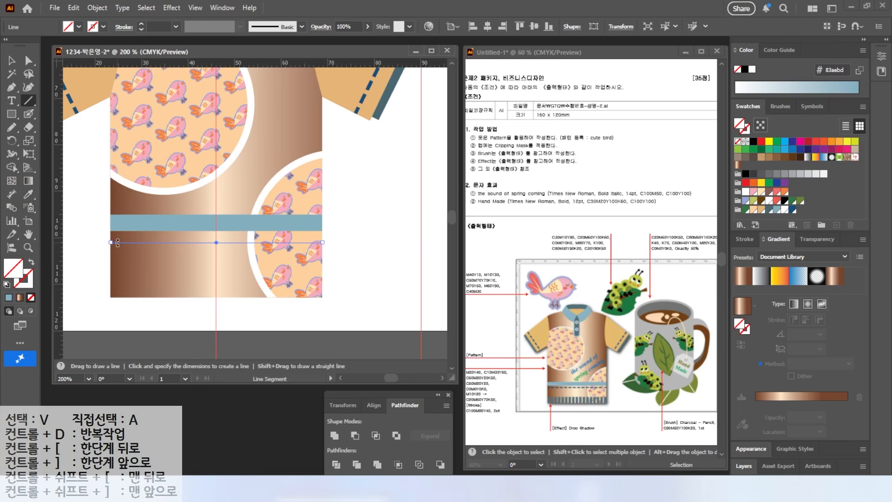
# Apply the sleeve's dashed dark blue 2 pt stroke to the horizontal line below the light blue band with the Eyedropper
pyautogui.press('v')
pyautogui.click(12, 61)
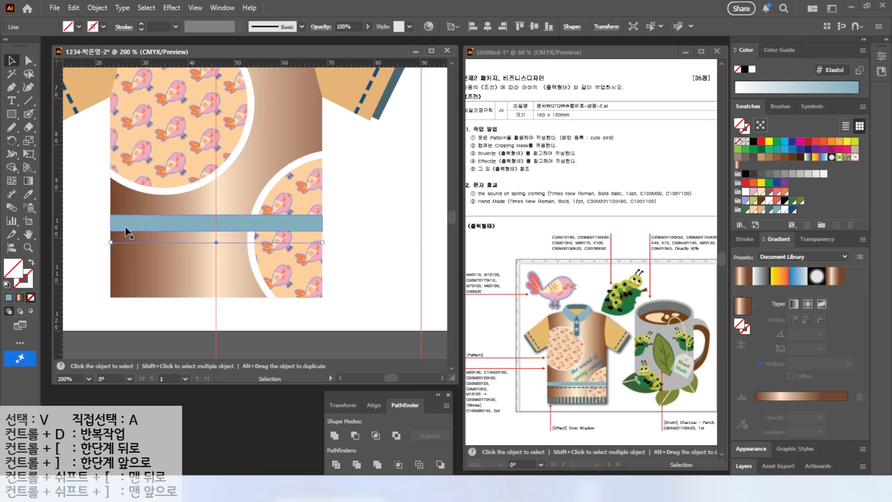
pyautogui.click(28, 195)
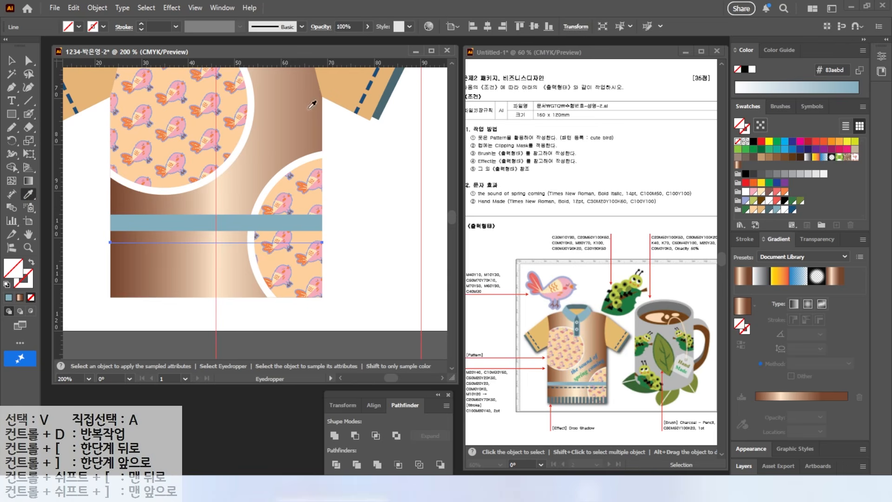
pyautogui.click(365, 93)
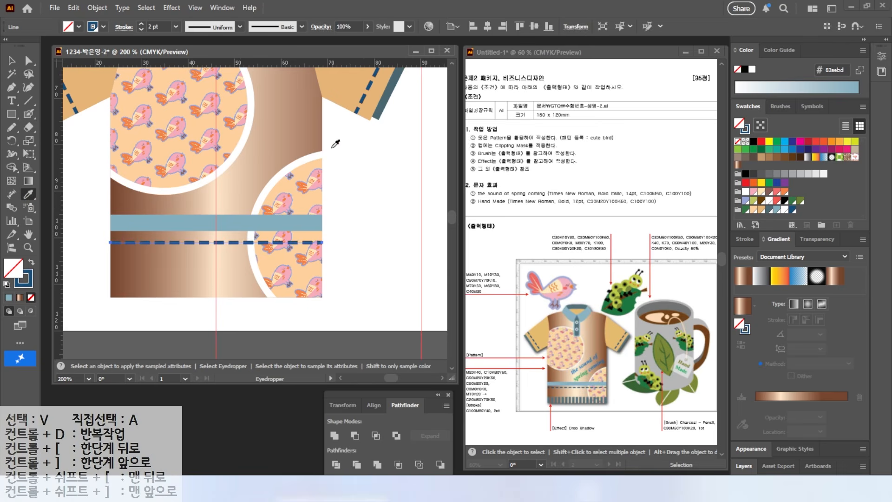
# Draw a rectangle about 1.7 by 4.9 mm in the shirt body's lower-left corner and fill it with the dark grey-teal swatch
pyautogui.press('m')
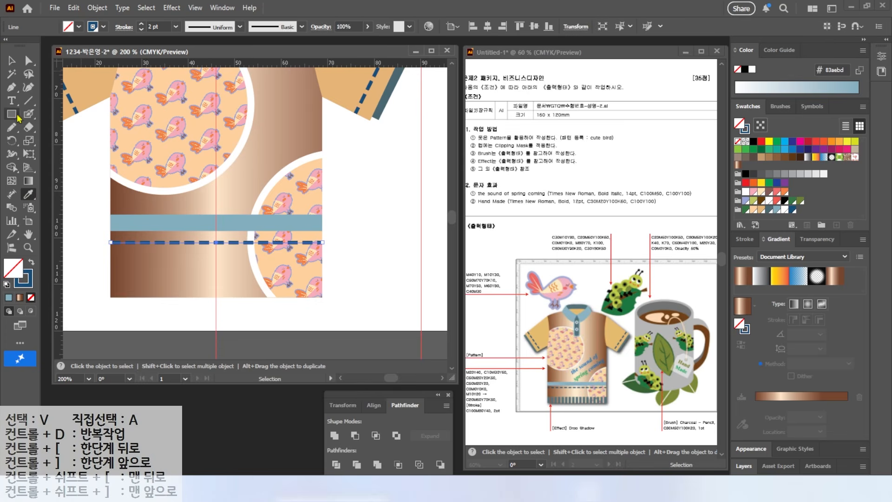
pyautogui.moveTo(111, 273); pyautogui.dragTo(117, 297)
pyautogui.hotkey('shift', 'x')
pyautogui.click(775, 210)
pyautogui.click(13, 58)
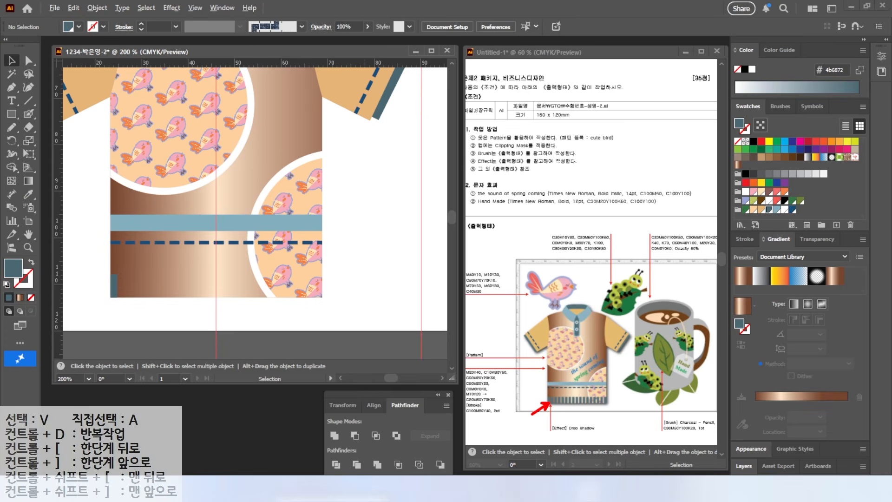
pyautogui.scroll(2, 116, 295)
pyautogui.click(116, 285)
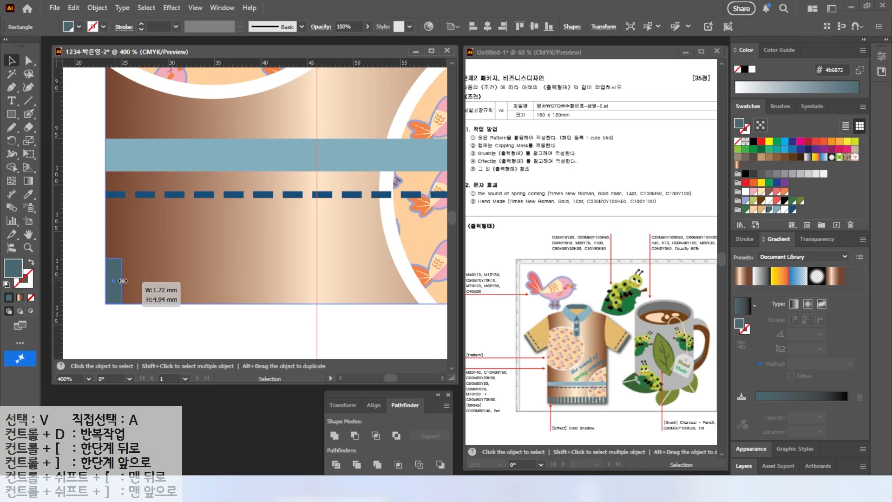
pyautogui.scroll(-1, 166, 285)
pyautogui.scroll(-1, 166, 285)
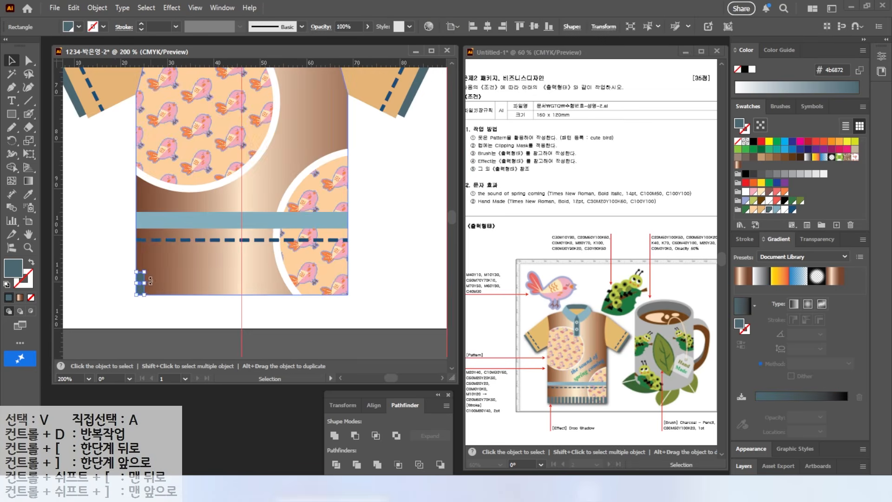
# Duplicate the small hem rectangle to the body's lower-right corner and blend the two rectangles across the hem
pyautogui.click(149, 312)
pyautogui.moveTo(148, 292); pyautogui.dragTo(348, 298)
pyautogui.click(94, 204)
pyautogui.click(12, 208)
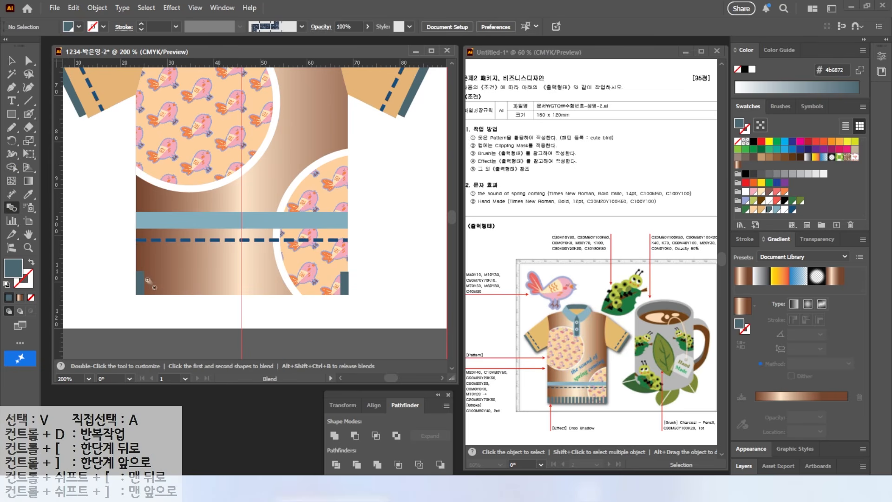
pyautogui.click(344, 286)
pyautogui.press('v')
# Set the hem blend's spacing to 15 specified steps and reduce its height slightly from above
pyautogui.doubleClick(12, 207)
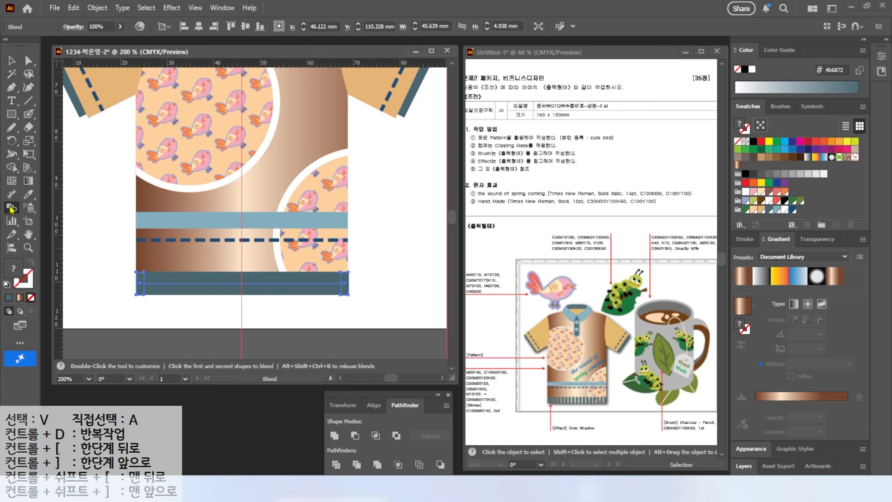
pyautogui.click(420, 140)
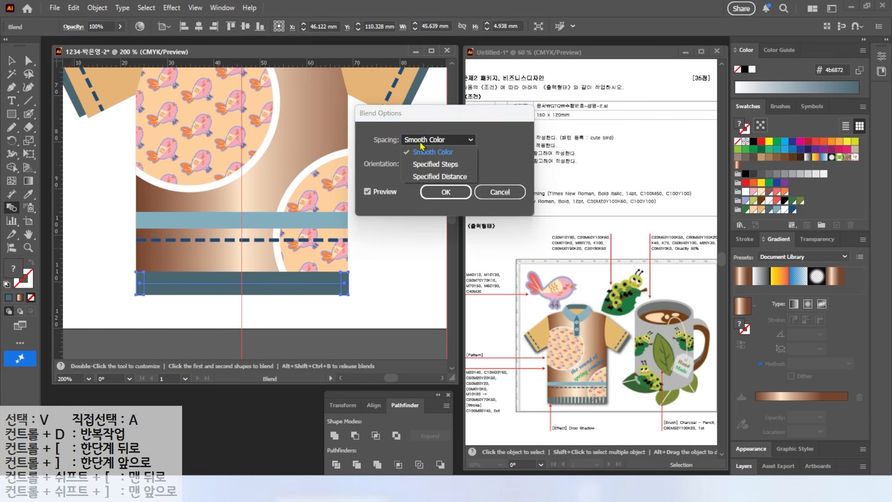
pyautogui.click(427, 160)
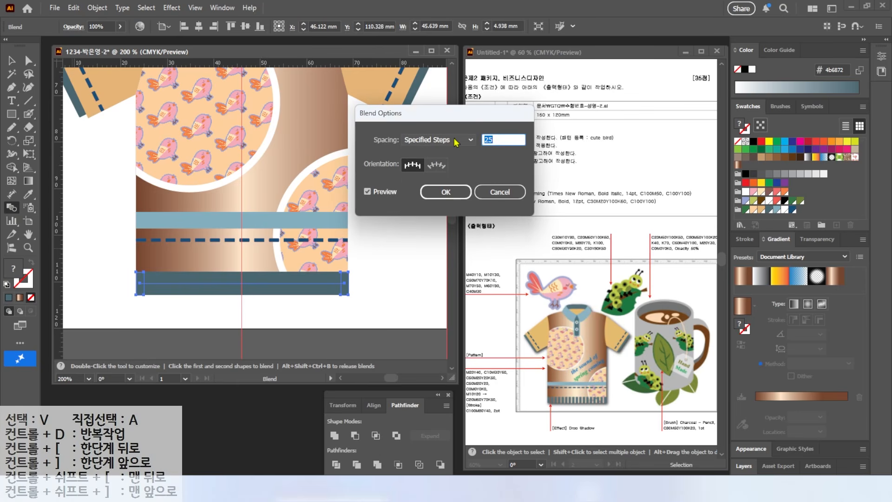
pyautogui.click(378, 196)
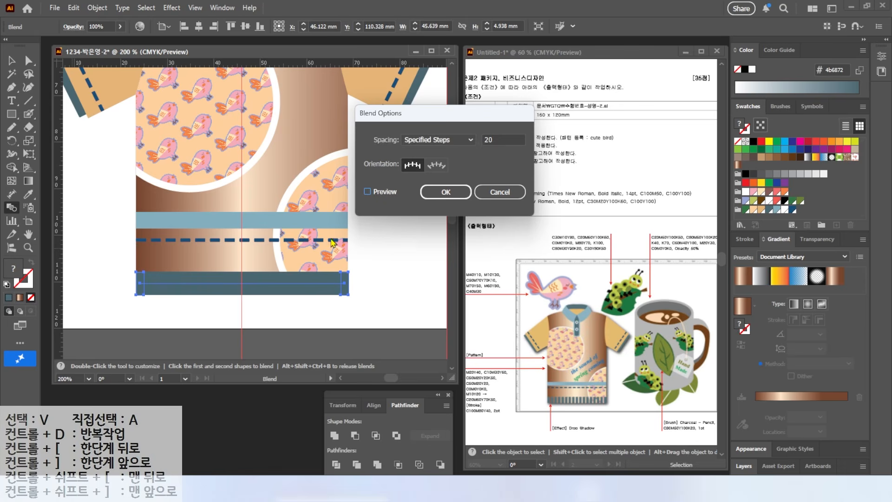
pyautogui.click(380, 192)
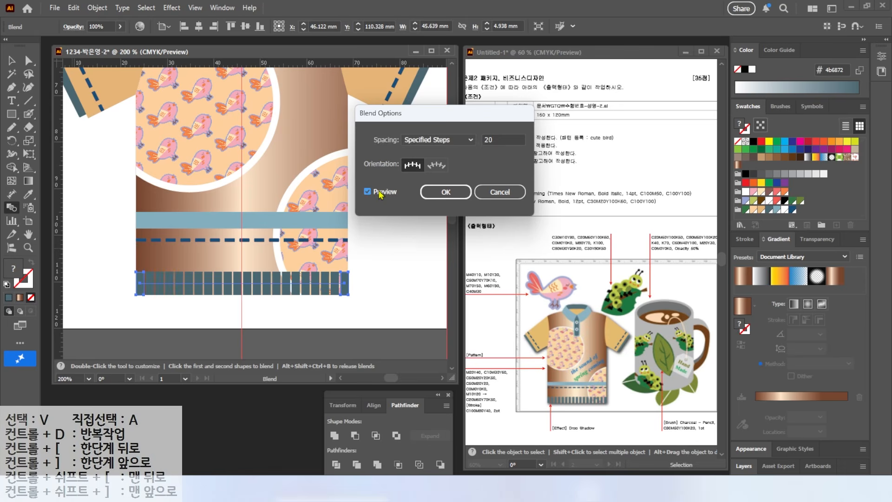
pyautogui.click(497, 139)
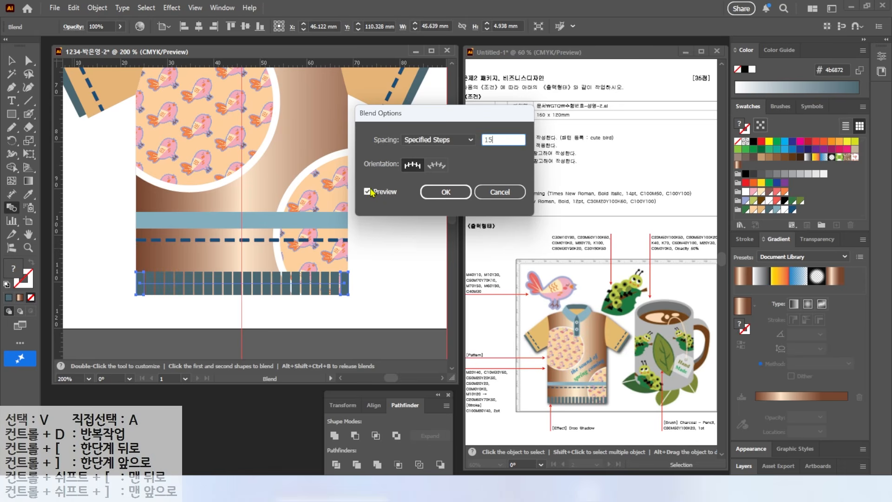
pyautogui.press('Tab')
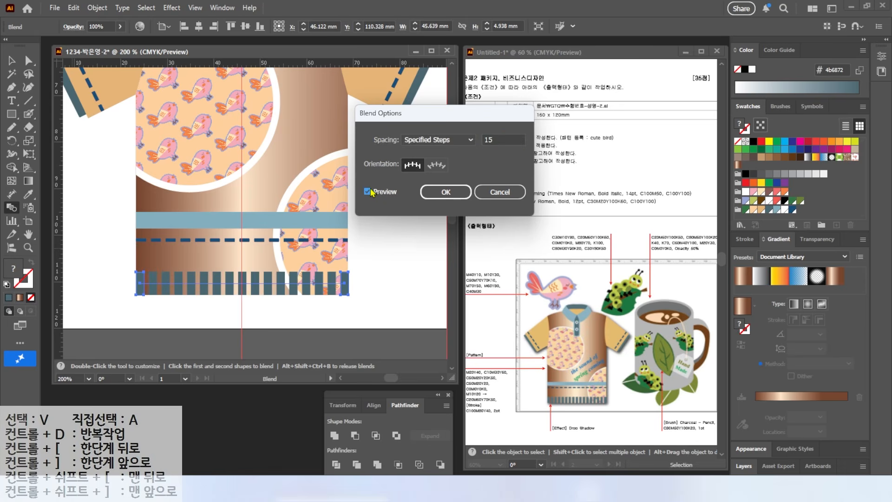
pyautogui.click(446, 191)
pyautogui.press('v')
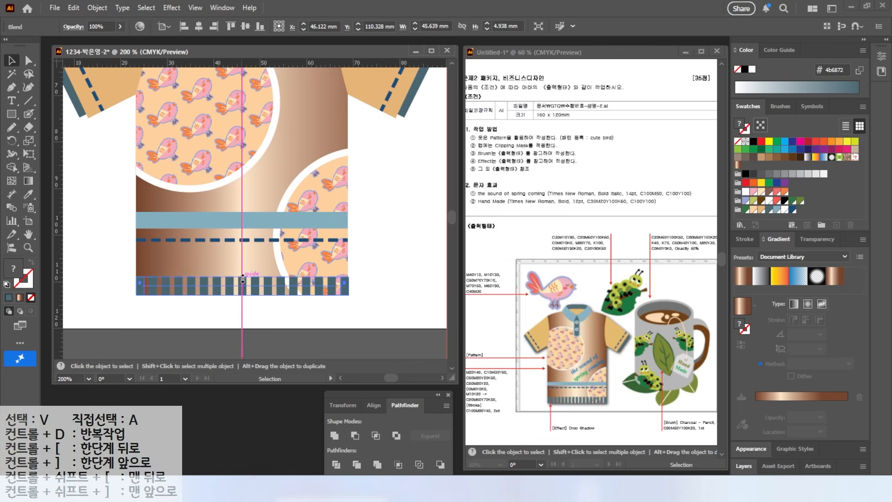
# Add the two-line text "the sound of / spring coming" on the lower shirt body
pyautogui.press('t')
pyautogui.click(264, 172)
pyautogui.write('the sound of')
pyautogui.press('Return')
pyautogui.write('spring coming')
pyautogui.press('Escape')
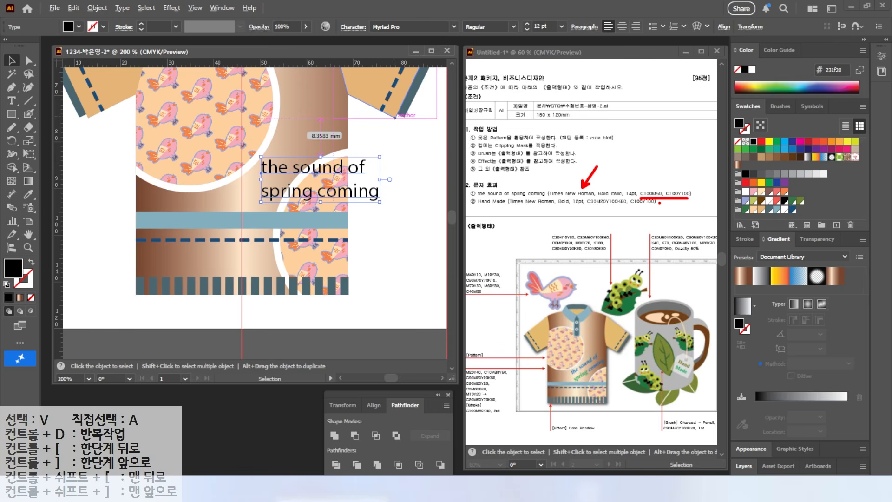
# Format the shirt text as centred Times New Roman, Bold Italic, 14 pt
pyautogui.press('Escape')
pyautogui.click(454, 27)
pyautogui.click(420, 123)
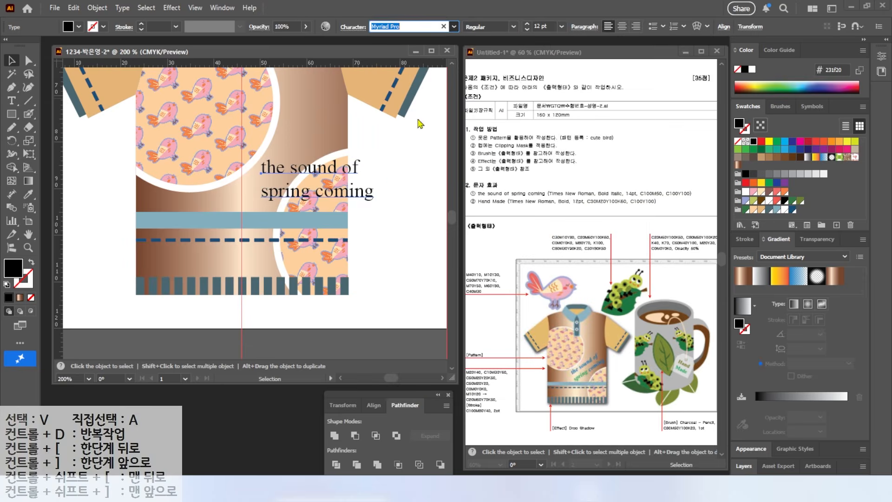
pyautogui.click(513, 27)
pyautogui.click(489, 76)
pyautogui.moveTo(549, 27); pyautogui.dragTo(458, 21)
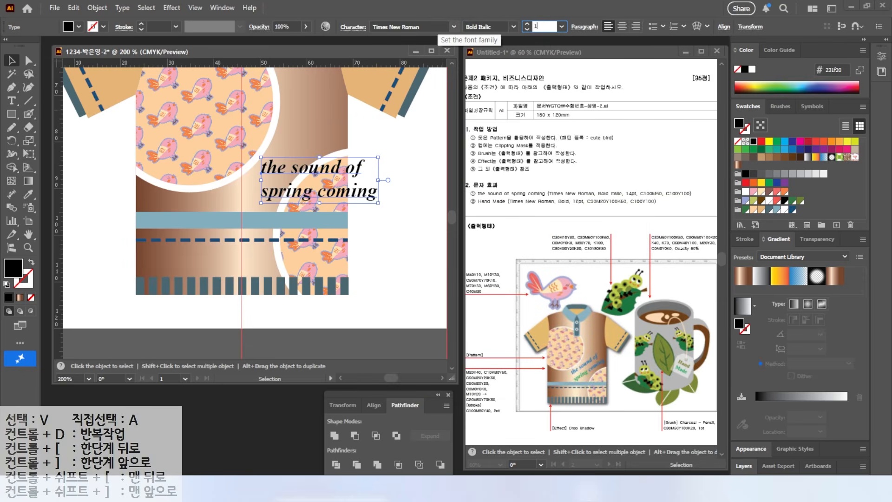
pyautogui.write('14')
pyautogui.press('Return')
pyautogui.click(622, 27)
# Fill the whole shirt text with the blue C100 M50
pyautogui.doubleClick(13, 268)
pyautogui.doubleClick(613, 268)
pyautogui.write('100')
pyautogui.press('Tab')
pyautogui.write('50')
pyautogui.press('Tab')
pyautogui.press('Tab')
# Recolour the word "spring" in the shirt text with the green C100 Y100
pyautogui.write('0')
pyautogui.press('Return')
pyautogui.press('t')
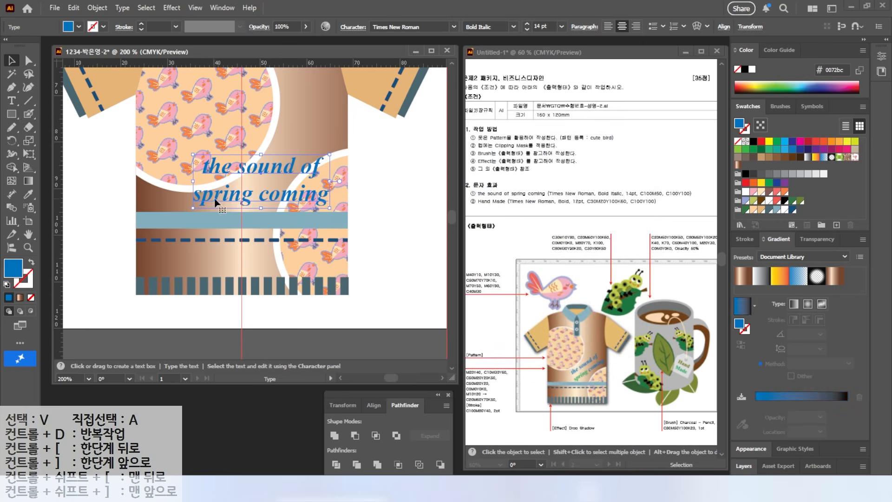
pyautogui.moveTo(194, 195); pyautogui.dragTo(253, 194)
pyautogui.doubleClick(13, 268)
pyautogui.write('100')
pyautogui.press('Tab')
pyautogui.write('0')
pyautogui.press('Tab')
pyautogui.write('100')
pyautogui.press('Return')
pyautogui.press('Escape')
# Rotate the shirt text to rise diagonally towards the right sleeve and place it between the two pattern circles
pyautogui.moveTo(330, 151); pyautogui.dragTo(293, 116)
pyautogui.moveTo(277, 187); pyautogui.dragTo(288, 177)
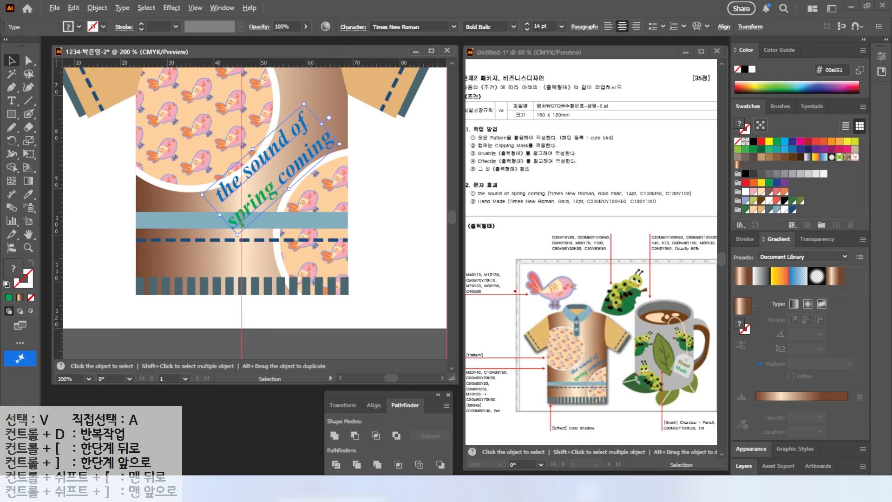
pyautogui.moveTo(363, 6); pyautogui.dragTo(356, 40)
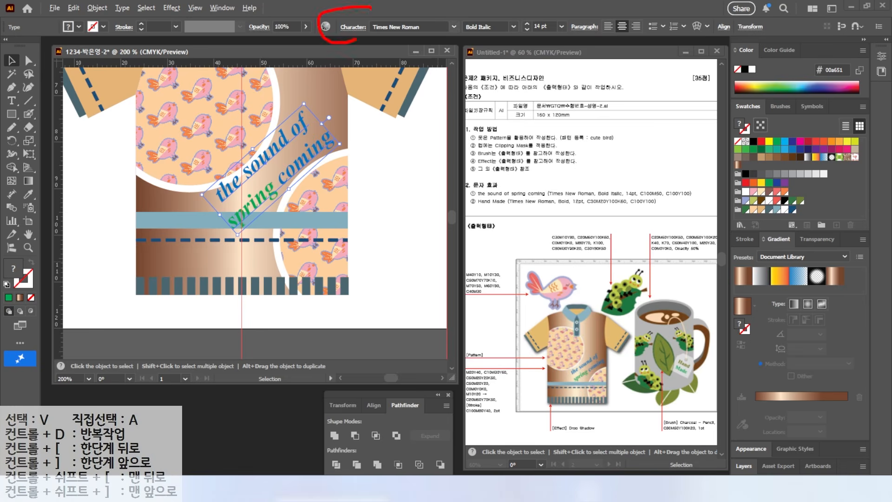
pyautogui.press('Escape')
# Set the shirt text's leading to 12 pt and move the text further right on the body
pyautogui.click(354, 29)
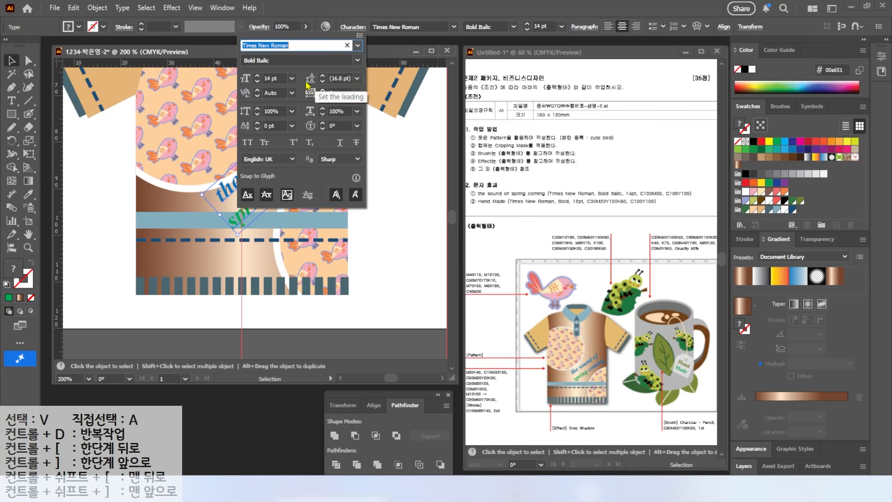
pyautogui.click(357, 78)
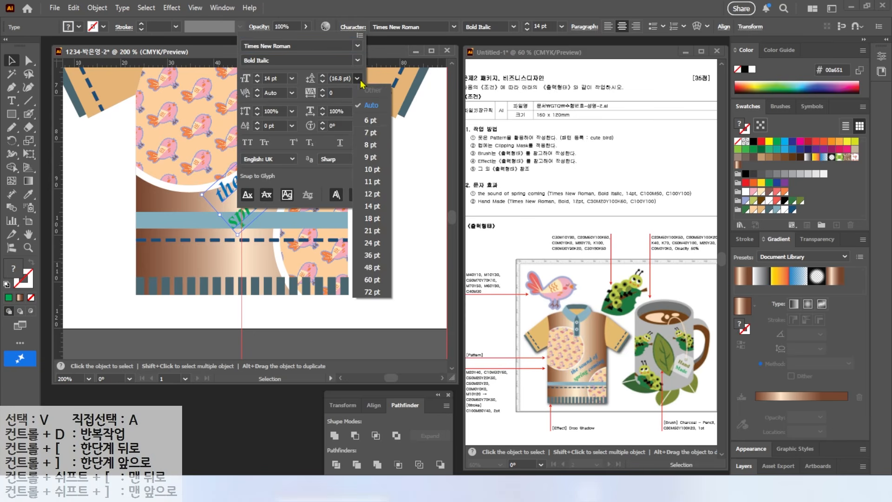
pyautogui.click(370, 194)
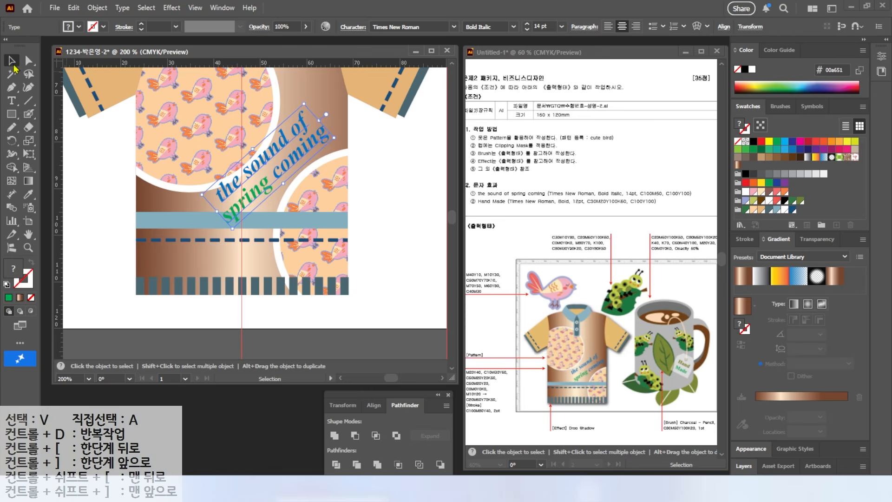
pyautogui.moveTo(284, 172); pyautogui.dragTo(292, 135)
# Select all parts of the shirt, including its text, and group them
pyautogui.hotkey('ctrl', '0')
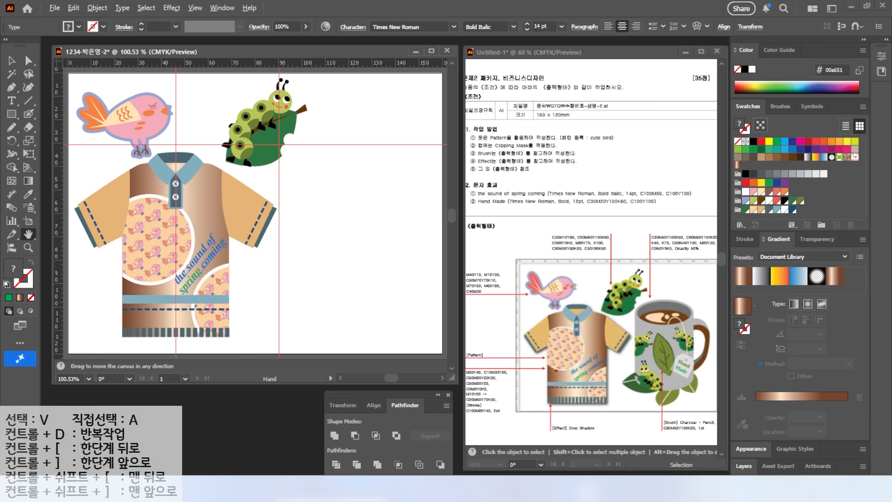
pyautogui.moveTo(605, 439)
pyautogui.mouseDown()
pyautogui.moveTo(540, 420)
pyautogui.moveTo(604, 442)
pyautogui.mouseUp()
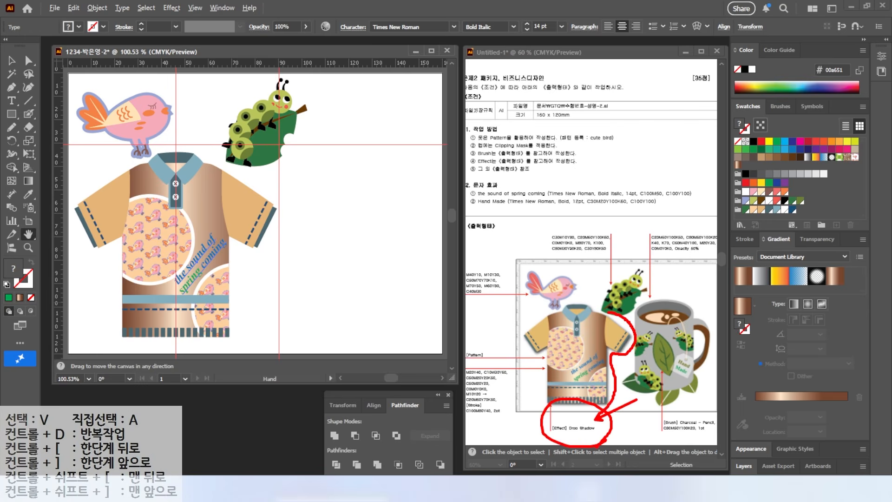
pyautogui.press('Escape')
pyautogui.press('v')
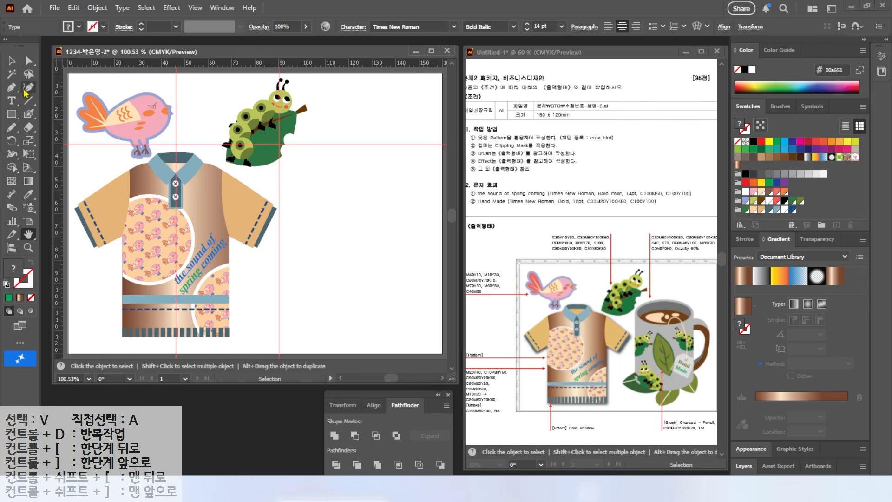
pyautogui.click(83, 180)
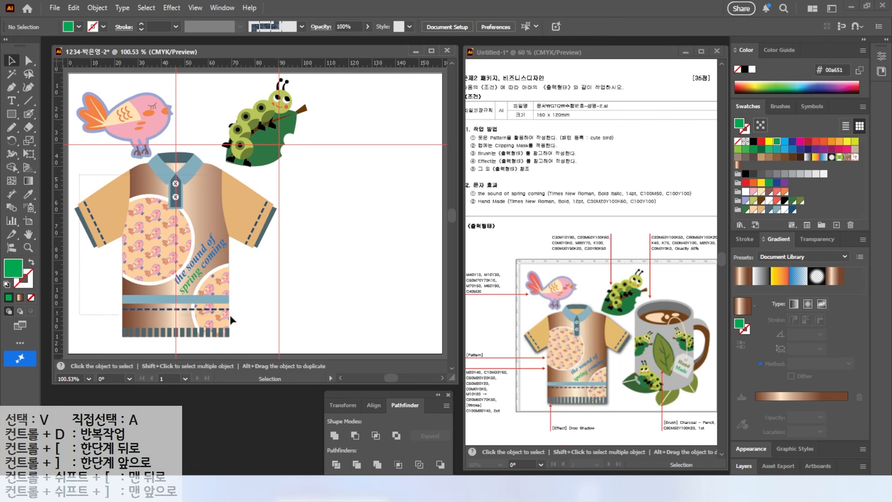
pyautogui.moveTo(266, 340); pyautogui.dragTo(266, 339)
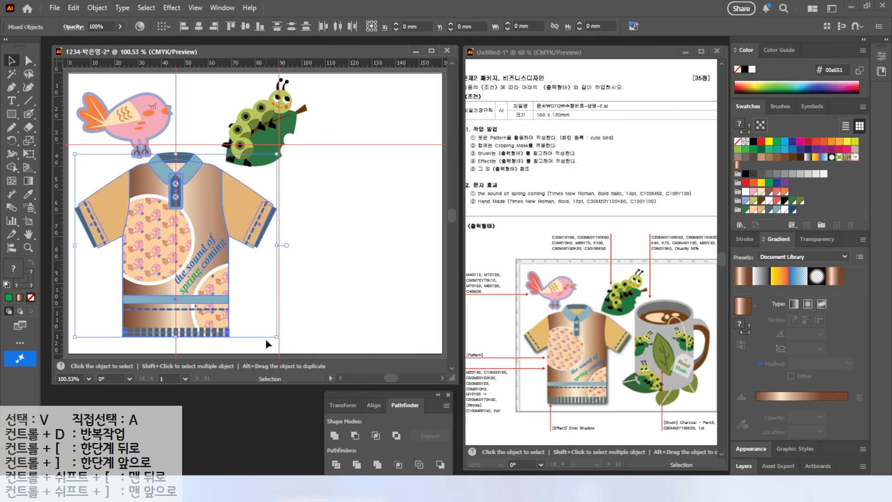
pyautogui.rightClick(170, 241)
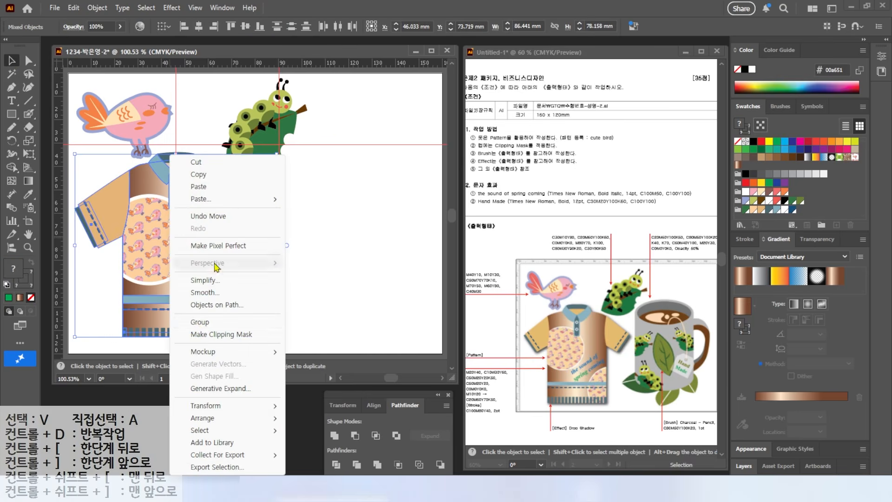
pyautogui.click(200, 322)
# Apply a Multiply drop shadow to the shirt group with 75% opacity, 2 mm X and Y offsets and 1 mm blur
pyautogui.click(169, 7)
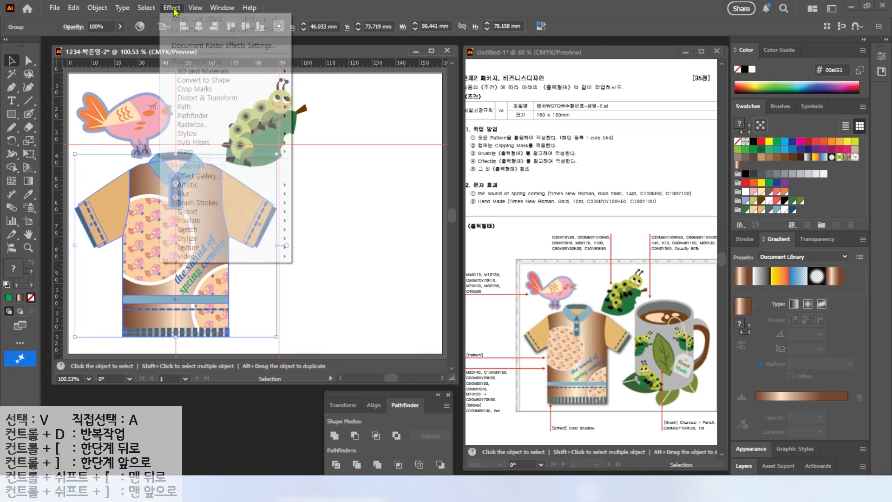
pyautogui.moveTo(197, 135)
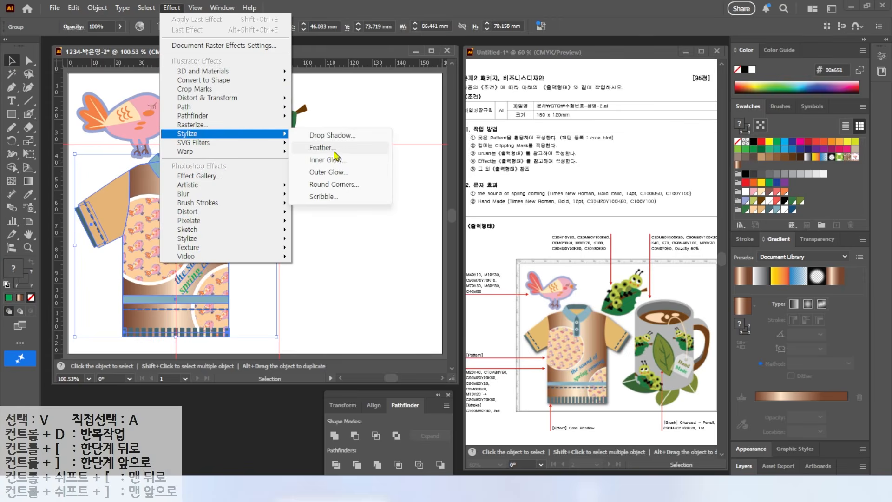
pyautogui.click(325, 135)
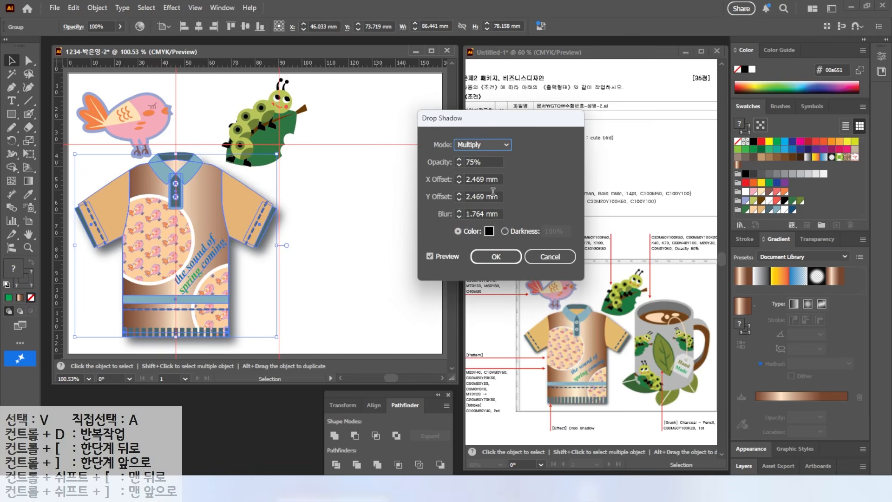
pyautogui.click(459, 182)
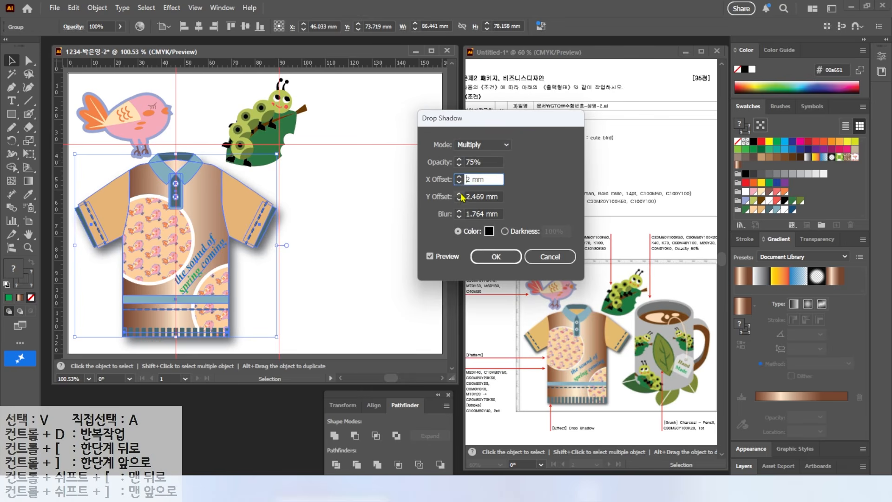
pyautogui.click(460, 200)
pyautogui.click(459, 217)
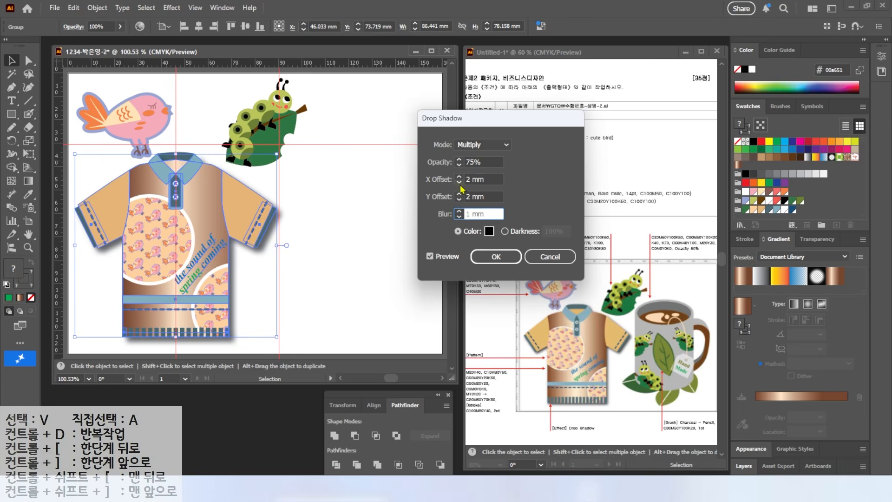
pyautogui.click(495, 256)
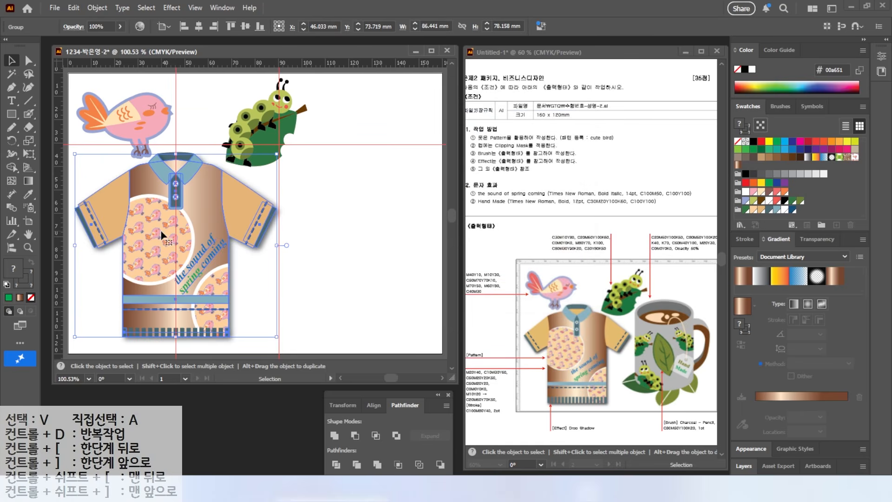
# Deselect the shirt and clear all guides from the document
pyautogui.hotkey('ctrl', 'shift', 'a')
pyautogui.click(195, 7)
pyautogui.moveTo(278, 404)
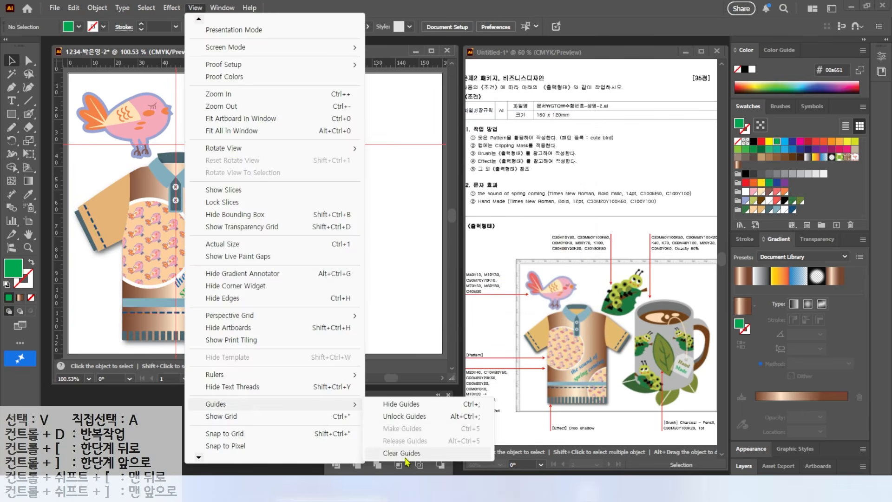
pyautogui.click(405, 457)
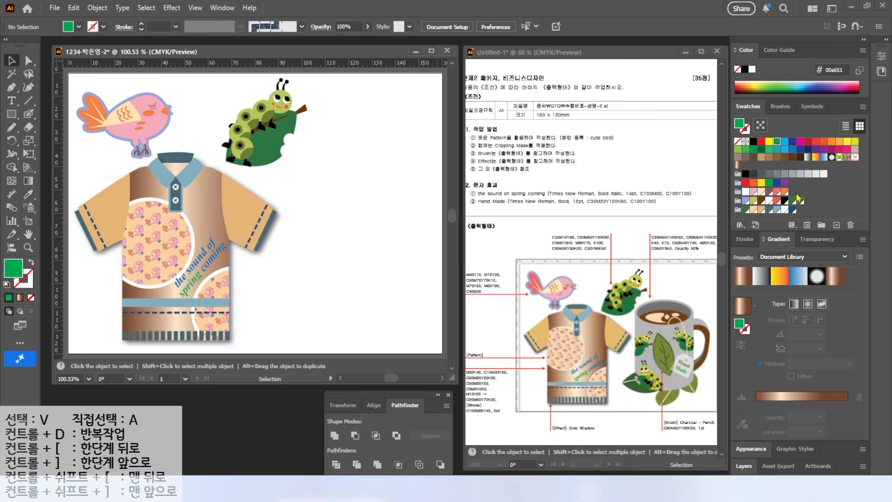
# Delete the colour group of bright red, yellow, green and blue swatches and create a new colour group for the mug
pyautogui.click(738, 183)
pyautogui.click(850, 226)
pyautogui.click(422, 253)
pyautogui.click(821, 226)
pyautogui.click(319, 207)
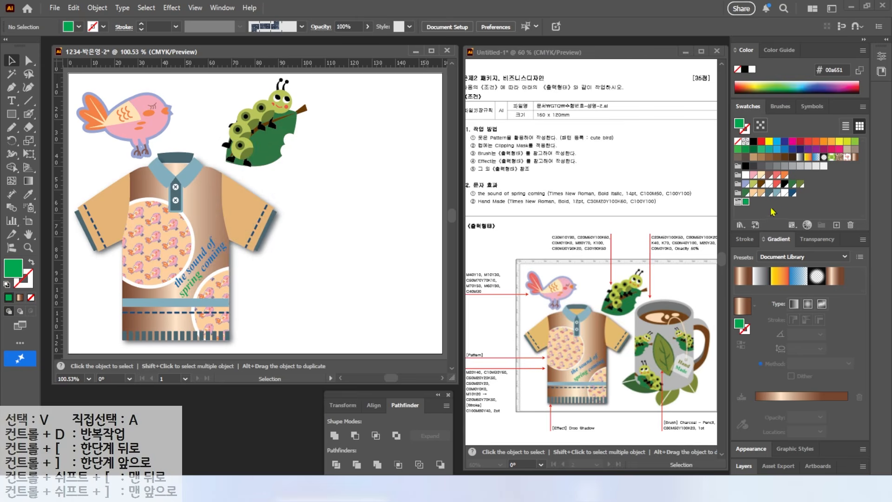
# Add a brown global swatch of C20 M60 Y100 K60 to the new colour group
pyautogui.click(836, 225)
pyautogui.moveTo(675, 226); pyautogui.dragTo(561, 228)
pyautogui.write('20')
pyautogui.press('Tab')
pyautogui.write('60')
pyautogui.press('Tab')
pyautogui.press('Tab')
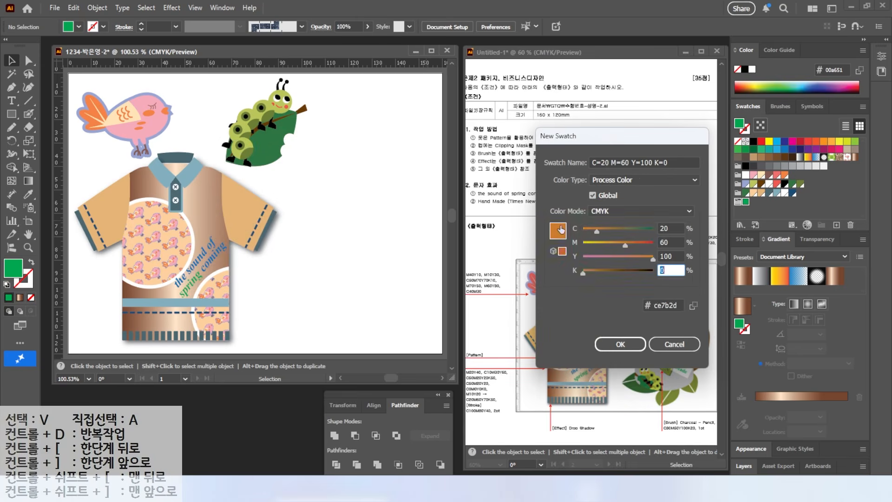
pyautogui.write('60')
pyautogui.press('Return')
# Add a dark green global swatch of C80 M50 Y100 K60 to the same colour group
pyautogui.click(836, 225)
pyautogui.moveTo(675, 227); pyautogui.dragTo(543, 232)
pyautogui.write('80')
pyautogui.press('Tab')
pyautogui.write('50')
pyautogui.press('Tab')
pyautogui.press('Tab')
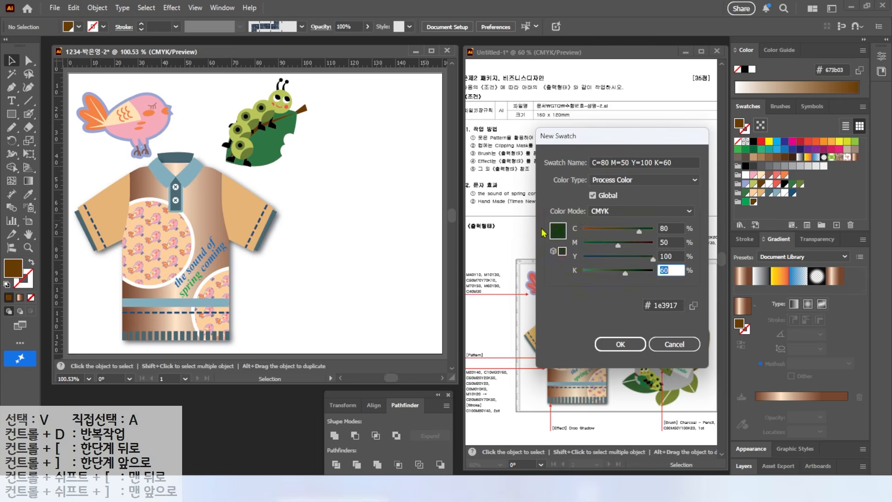
pyautogui.press('Return')
# Add two grey swatches, K40 and K70, to the mug colour group
pyautogui.click(836, 225)
pyautogui.press('Tab')
pyautogui.write('0')
# Add an olive green swatch with M40 Y100 K0 to the mug colour group
pyautogui.press('Tab')
pyautogui.write('40')
pyautogui.press('Return')
pyautogui.click(837, 225)
pyautogui.moveTo(667, 270); pyautogui.dragTo(580, 273)
pyautogui.write('70')
pyautogui.click(836, 225)
pyautogui.press('Tab')
pyautogui.press('Tab')
pyautogui.press('Tab')
pyautogui.write('100')
# Add a peach swatch of M20 Y30 to the mug colour group
pyautogui.press('Tab')
pyautogui.write('0')
pyautogui.moveTo(669, 243); pyautogui.dragTo(586, 244)
pyautogui.write('40')
pyautogui.press('Tab')
pyautogui.press('Return')
pyautogui.click(834, 225)
# Add a white swatch of C0 M0 Y0 K0 and correct the peach swatch's values to M20 Y30
pyautogui.press('Tab')
pyautogui.write('1')
pyautogui.press('Tab')
pyautogui.write('20')
pyautogui.press('Tab')
pyautogui.write('30')
pyautogui.press('Tab')
pyautogui.press('Return')
pyautogui.click(837, 225)
pyautogui.press('Tab')
pyautogui.write('0')
pyautogui.press('Tab')
pyautogui.write('0')
pyautogui.press('Tab')
pyautogui.write('0')
pyautogui.press('Tab')
pyautogui.press('Return')
pyautogui.doubleClick(792, 202)
pyautogui.moveTo(671, 258); pyautogui.dragTo(585, 263)
pyautogui.write('0')
pyautogui.press('Return')
# Place two vertical guides at about 90 and 140 mm and two horizontal guides marking the mug's top and bottom
pyautogui.press('m')
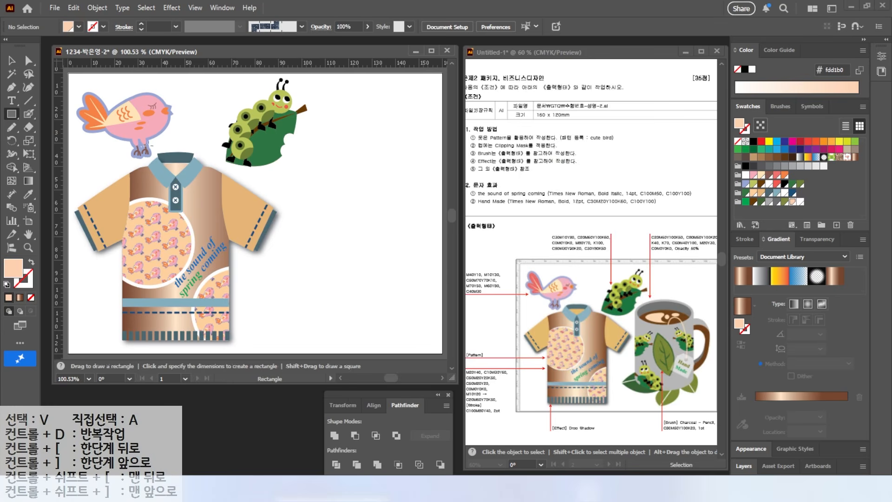
pyautogui.moveTo(256, 65); pyautogui.dragTo(306, 152)
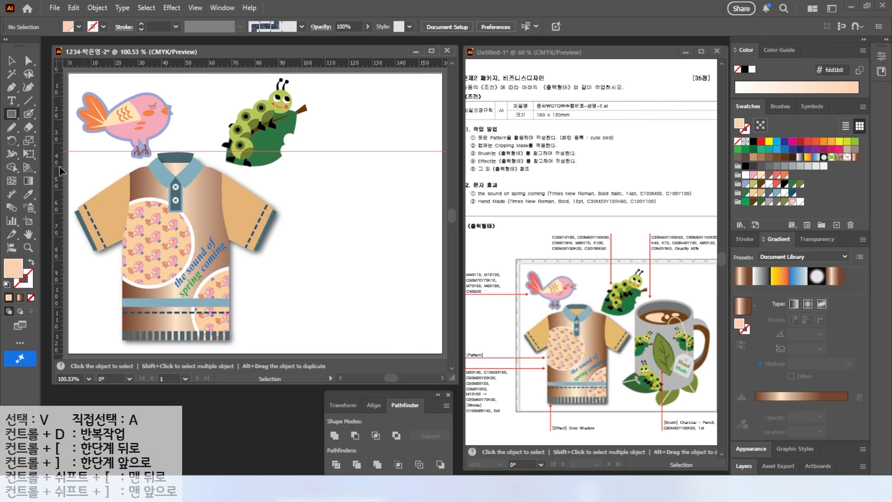
pyautogui.moveTo(59, 171); pyautogui.dragTo(281, 180)
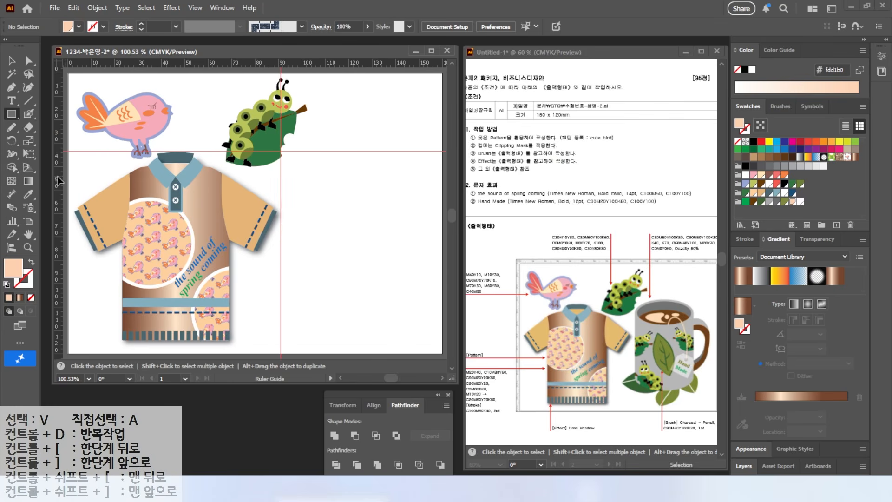
pyautogui.moveTo(139, 187); pyautogui.dragTo(396, 193)
pyautogui.moveTo(349, 65); pyautogui.dragTo(329, 301)
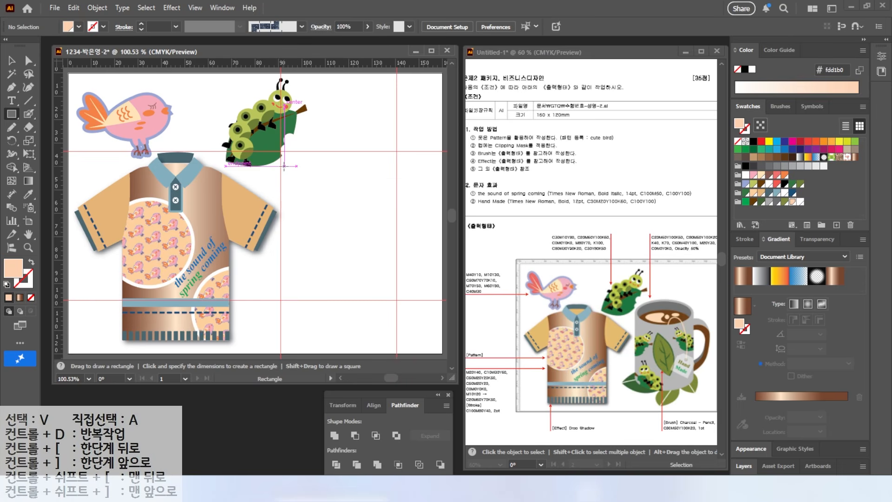
# Draw the mug body as a K40 grey rectangle with an ellipse on its bottom edge, and copy the ellipse to the top edge
pyautogui.moveTo(282, 167); pyautogui.dragTo(394, 300)
pyautogui.click(769, 201)
pyautogui.moveTo(11, 113)
pyautogui.mouseDown()
pyautogui.moveTo(28, 114)
pyautogui.moveTo(40, 139)
pyautogui.mouseUp()
pyautogui.moveTo(282, 280); pyautogui.dragTo(394, 319)
pyautogui.press('v')
pyautogui.moveTo(318, 311); pyautogui.dragTo(317, 177)
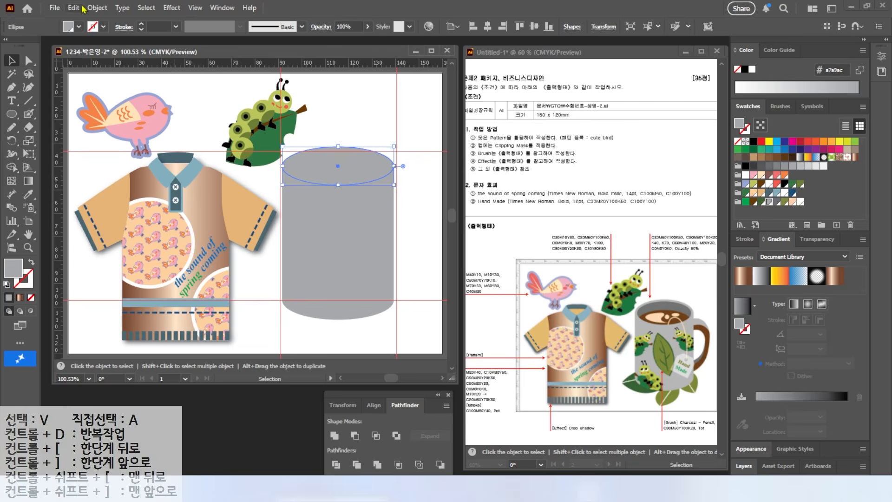
# Offset the mug's top ellipse by -1.5 mm and fill the inner ellipse with K70 grey
pyautogui.click(97, 7)
pyautogui.moveTo(119, 285)
pyautogui.click(288, 370)
pyautogui.write('-')
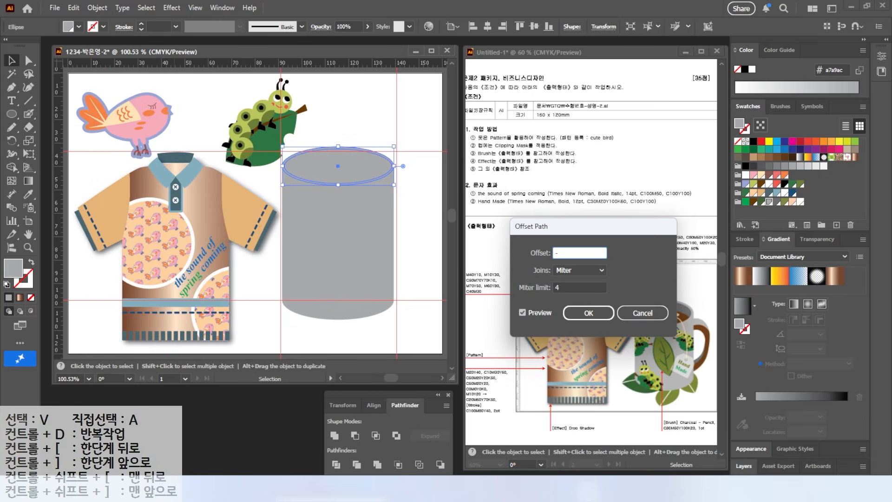
pyautogui.write('1.5')
pyautogui.press('Return')
pyautogui.click(777, 202)
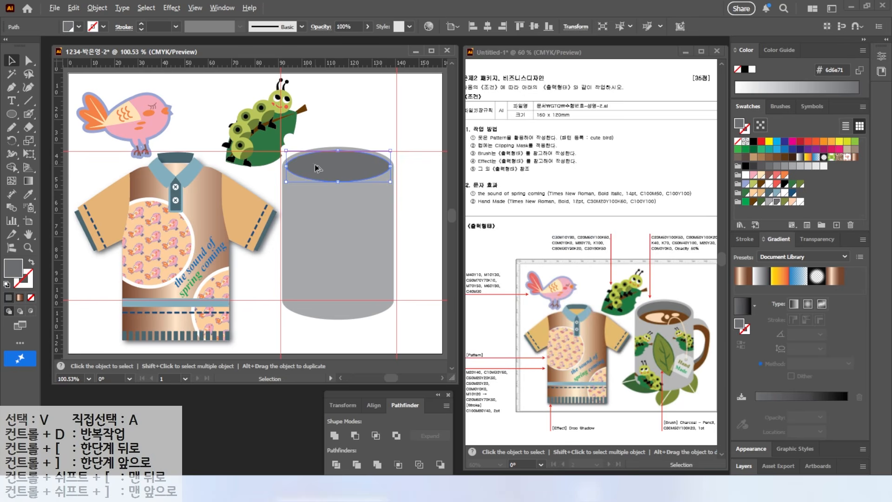
# Copy the inner ellipse slightly lower, fill it with brown C20 M60 Y100 K60, and reshape it to fit the mug opening as coffee
pyautogui.moveTo(317, 168); pyautogui.dragTo(317, 178)
pyautogui.click(751, 202)
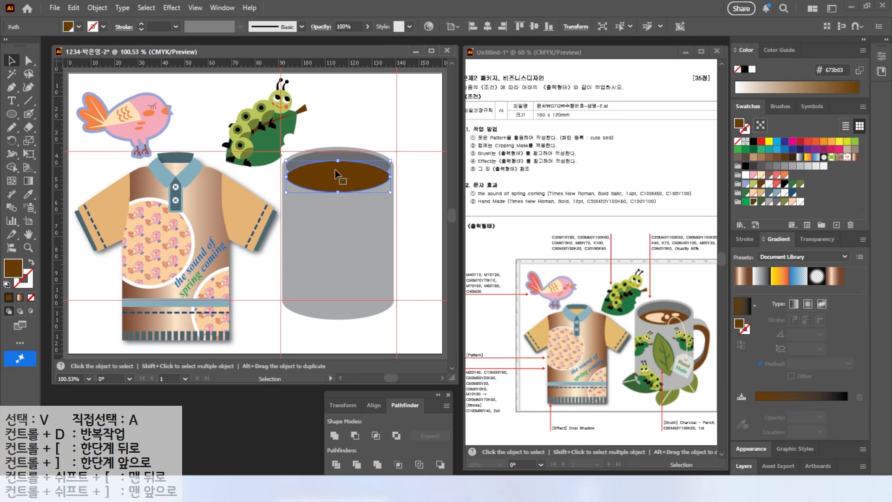
pyautogui.press('a')
pyautogui.click(331, 190)
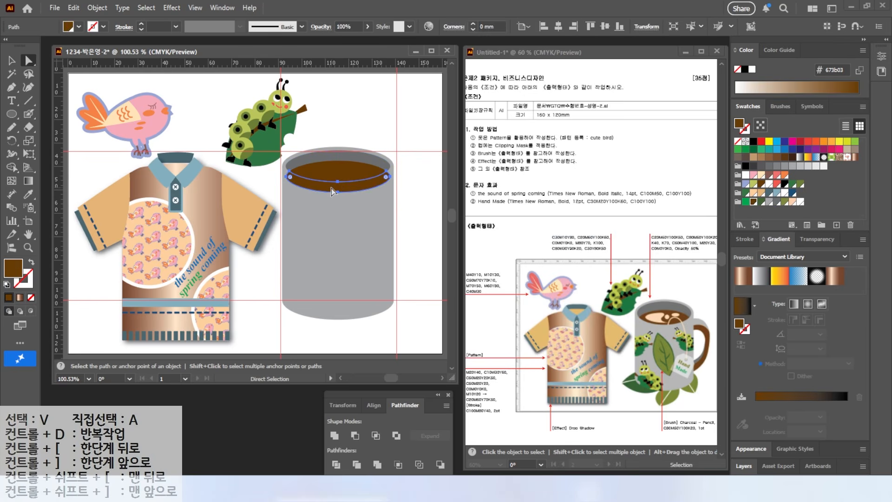
# Draw two small peach M20 Y30 highlight ellipses on the coffee, one upright and one wide to its right
pyautogui.hotkey('ctrl', 'shift', 'a')
pyautogui.scroll(3, 361, 165)
pyautogui.press('l')
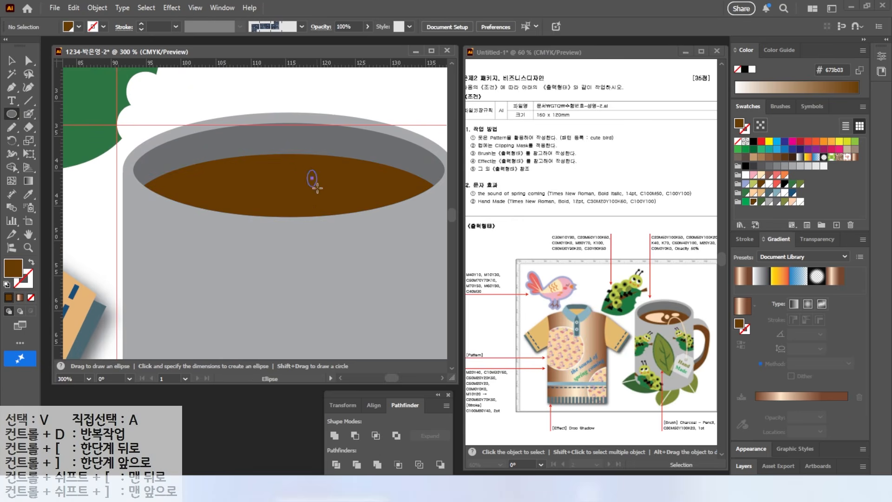
pyautogui.moveTo(307, 170); pyautogui.dragTo(331, 198)
pyautogui.click(792, 201)
pyautogui.moveTo(344, 168); pyautogui.dragTo(386, 184)
# Draw a larger peach ellipse on the coffee's left half, add an anchor point and reshape it into a curved crescent highlight
pyautogui.moveTo(216, 164); pyautogui.dragTo(297, 212)
pyautogui.press('+')
pyautogui.click(288, 203)
pyautogui.press('a')
pyautogui.moveTo(288, 203); pyautogui.dragTo(296, 175)
pyautogui.moveTo(256, 213); pyautogui.dragTo(270, 186)
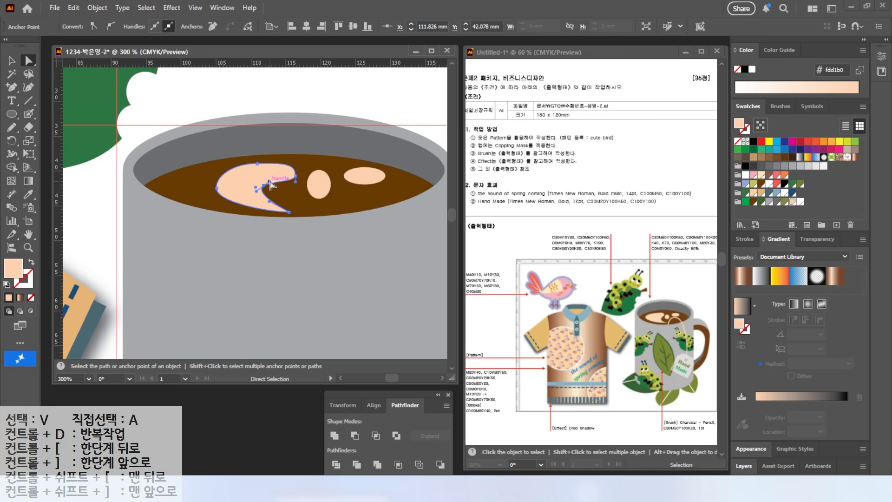
# Adjust the placement and size of the peach highlights so they sit centred across the coffee surface
pyautogui.click(157, 118)
pyautogui.scroll(-2, 286, 176)
pyautogui.press('v')
pyautogui.moveTo(261, 182); pyautogui.dragTo(247, 182)
pyautogui.moveTo(302, 181); pyautogui.dragTo(333, 182)
pyautogui.click(333, 123)
# Select the mug's rectangle and bottom ellipse and unite them into one body shape
pyautogui.moveTo(290, 247); pyautogui.dragTo(273, 184)
pyautogui.moveTo(323, 340); pyautogui.dragTo(323, 341)
pyautogui.click(363, 300)
pyautogui.moveTo(378, 289); pyautogui.dragTo(320, 343)
pyautogui.click(335, 436)
pyautogui.click(397, 275)
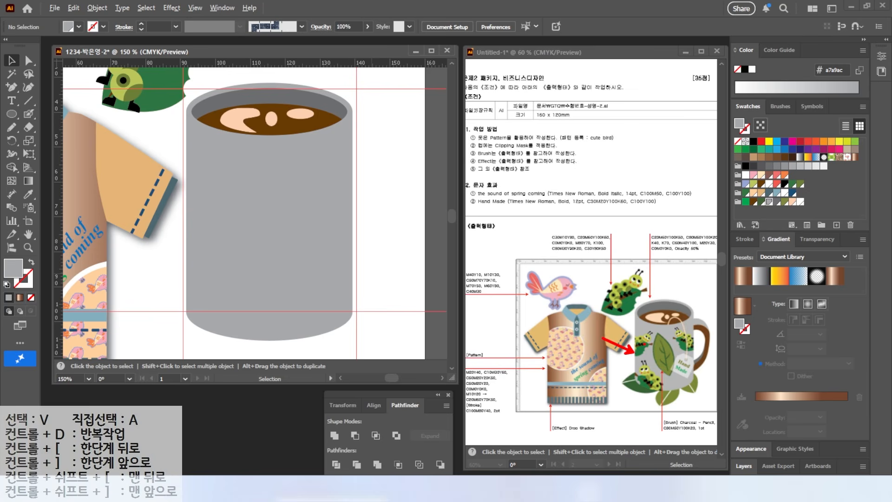
# Copy the caterpillar and leaf group onto the mug's upper left edge, bring the copy to the front and scale it down
pyautogui.click(148, 107)
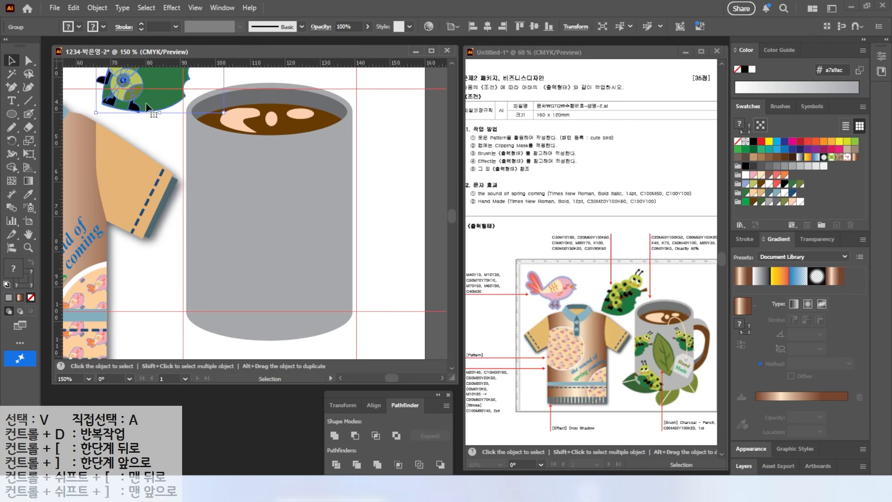
pyautogui.moveTo(148, 99); pyautogui.dragTo(152, 274)
pyautogui.rightClick(152, 274)
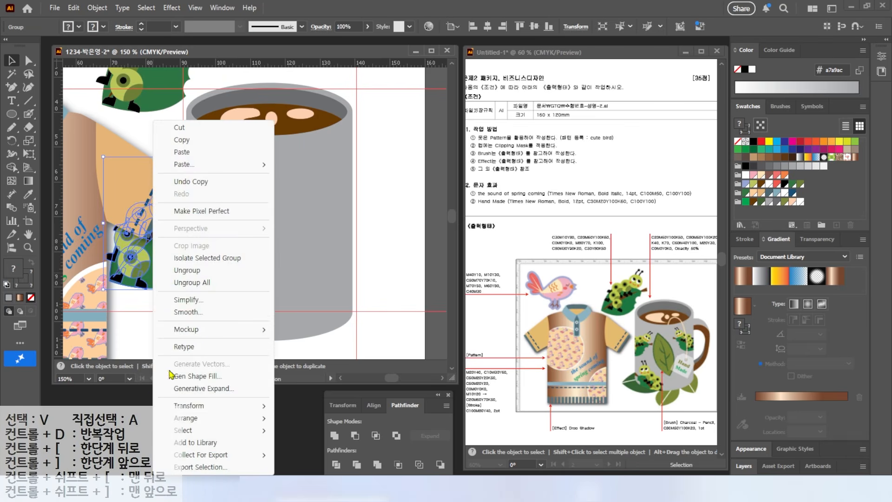
pyautogui.moveTo(235, 418)
pyautogui.click(291, 418)
pyautogui.moveTo(199, 210); pyautogui.dragTo(234, 189)
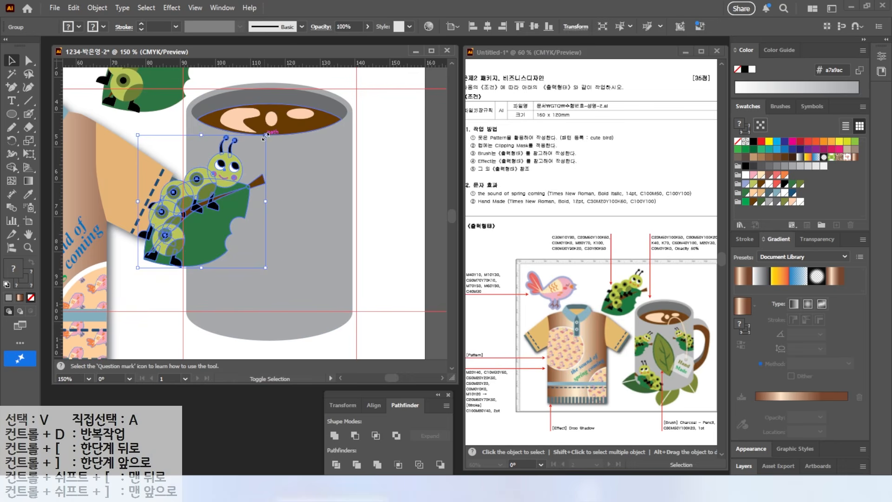
pyautogui.moveTo(266, 135); pyautogui.dragTo(248, 154)
# Copy the caterpillar group to the lower part of the mug and reflect the copy across the vertical axis
pyautogui.moveTo(185, 203); pyautogui.dragTo(229, 289)
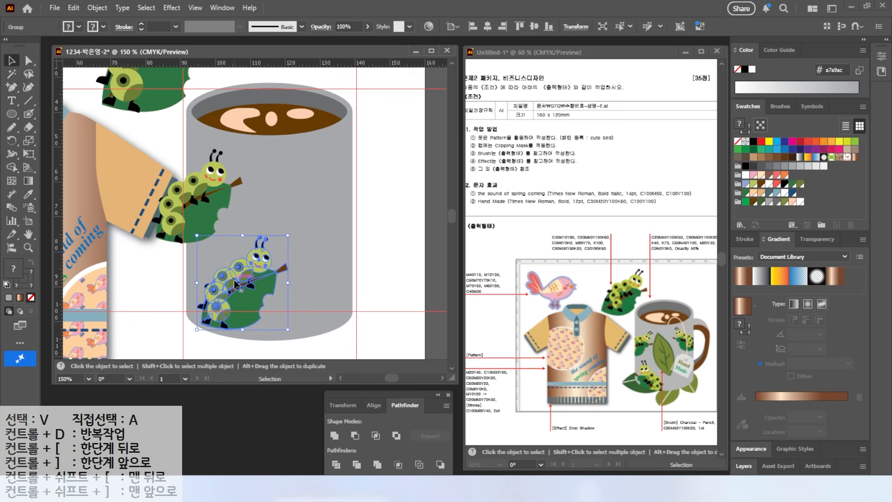
pyautogui.rightClick(236, 283)
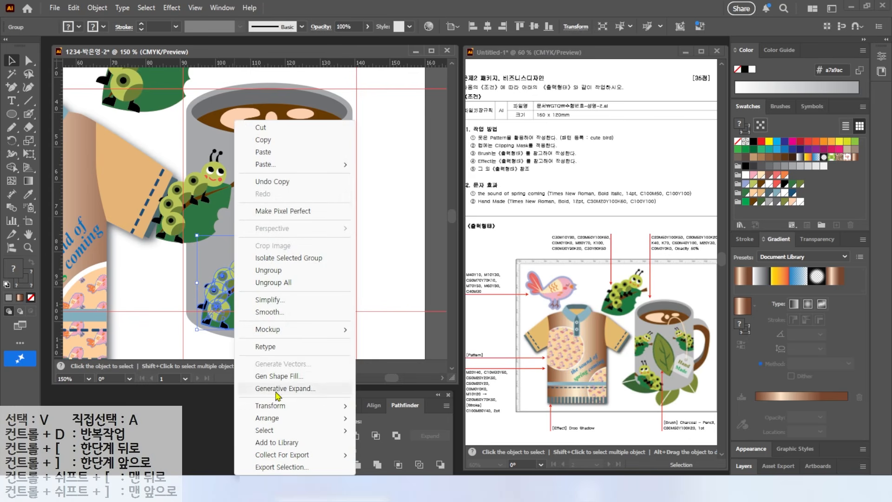
pyautogui.moveTo(278, 408)
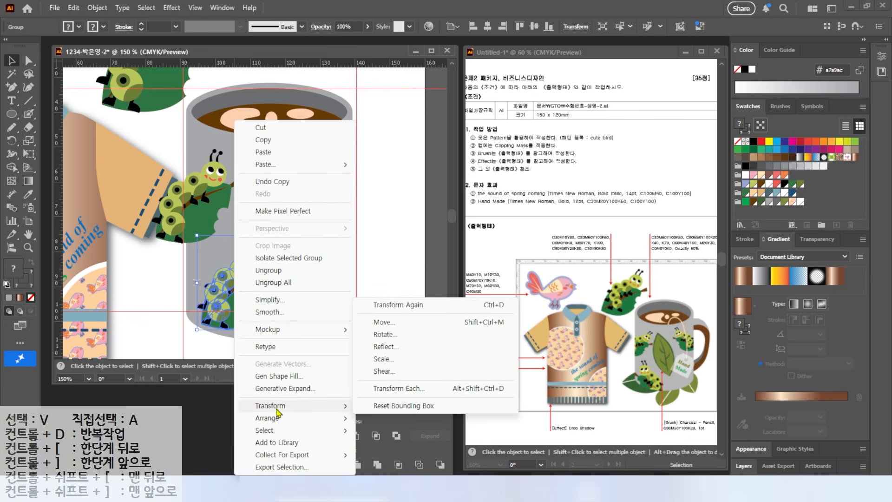
pyautogui.click(395, 348)
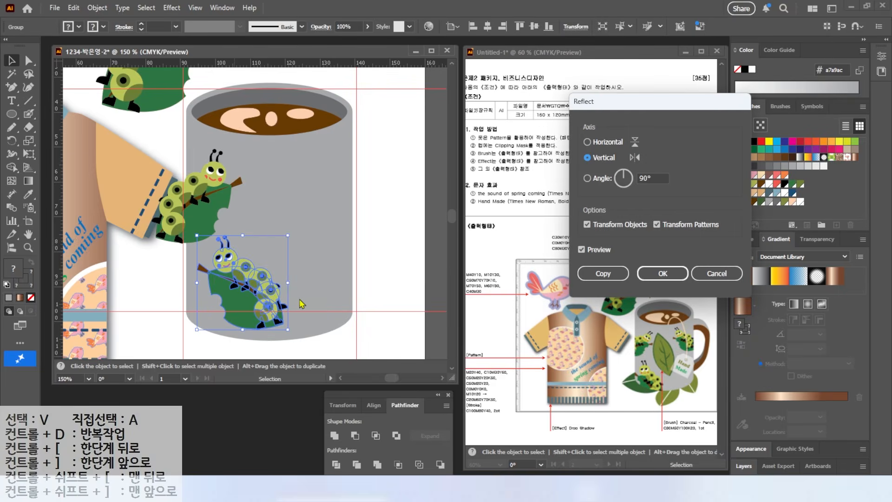
pyautogui.click(646, 272)
# Copy the reflected caterpillar to the mug's upper right edge, scale it down, and fine-tune the caterpillars' placement
pyautogui.moveTo(244, 297); pyautogui.dragTo(332, 198)
pyautogui.moveTo(359, 225); pyautogui.dragTo(338, 178)
pyautogui.moveTo(208, 191); pyautogui.dragTo(207, 193)
pyautogui.moveTo(333, 188); pyautogui.dragTo(332, 186)
pyautogui.click(212, 191)
pyautogui.hotkey('ctrl', 'shift', 'a')
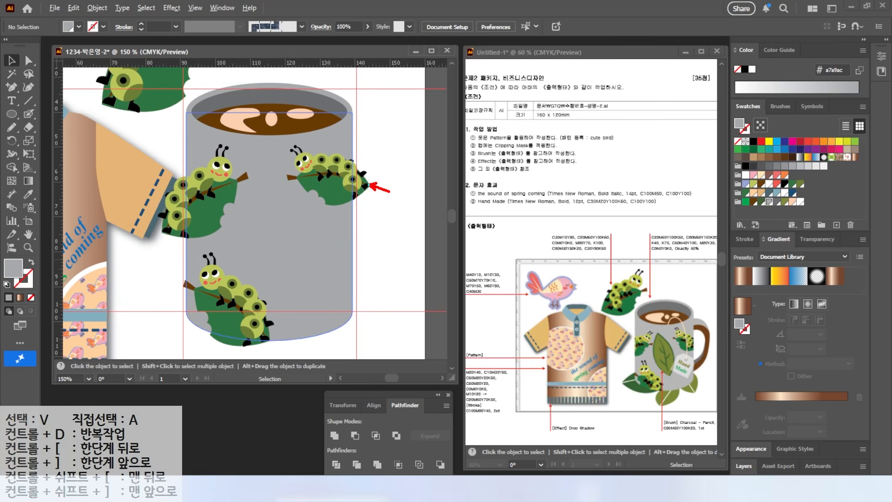
# Duplicate the mug body in place and bring the copy in front of the three caterpillars
pyautogui.click(285, 258)
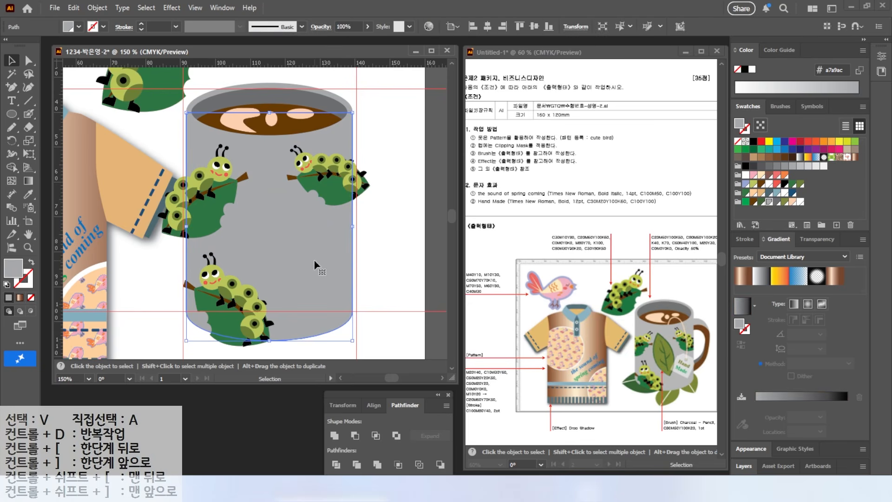
pyautogui.press('a')
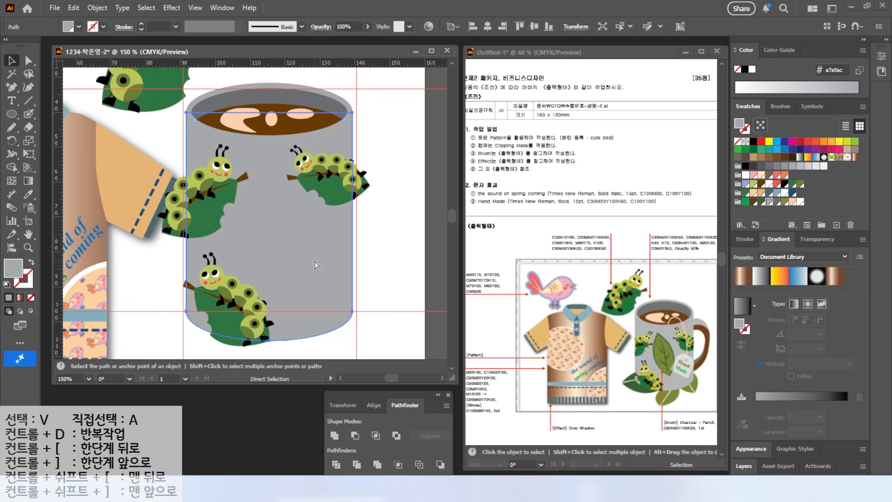
pyautogui.moveTo(314, 261)
pyautogui.mouseDown()
pyautogui.moveTo(342, 306)
pyautogui.moveTo(289, 275)
pyautogui.moveTo(300, 255)
pyautogui.moveTo(297, 265)
pyautogui.moveTo(278, 261)
pyautogui.moveTo(333, 281)
pyautogui.moveTo(218, 293)
pyautogui.moveTo(297, 264)
pyautogui.mouseUp()
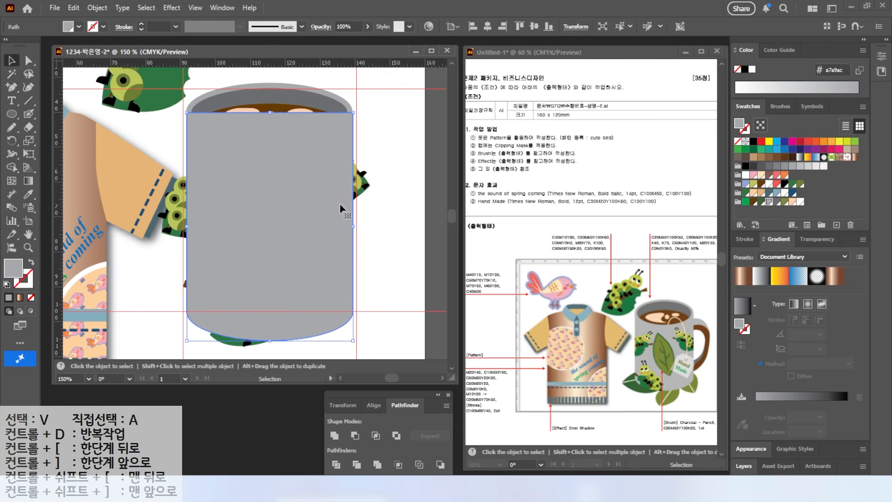
# Select the front mug body copy with the three caterpillar groups and make a clipping mask from them
pyautogui.keyDown('shift'); pyautogui.click(366, 187); pyautogui.keyUp('shift')
pyautogui.keyDown('shift'); pyautogui.click(182, 216); pyautogui.keyUp('shift')
pyautogui.keyDown('shift'); pyautogui.click(225, 340); pyautogui.keyUp('shift')
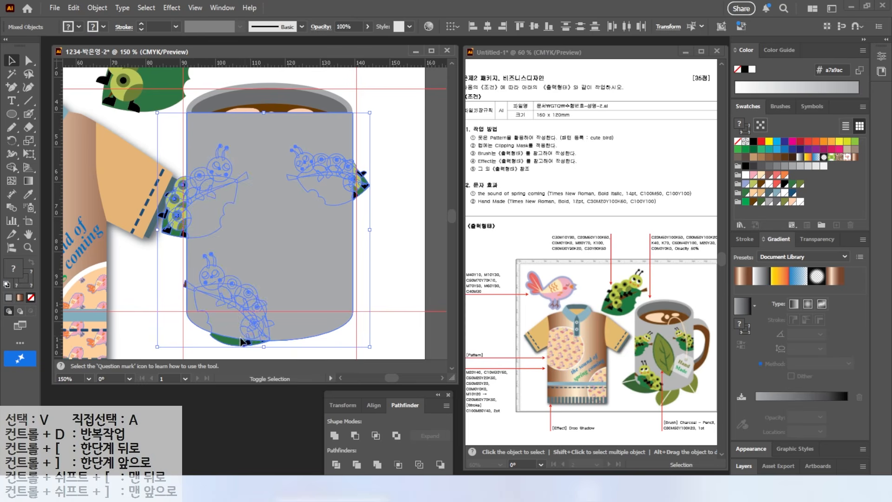
pyautogui.rightClick(261, 285)
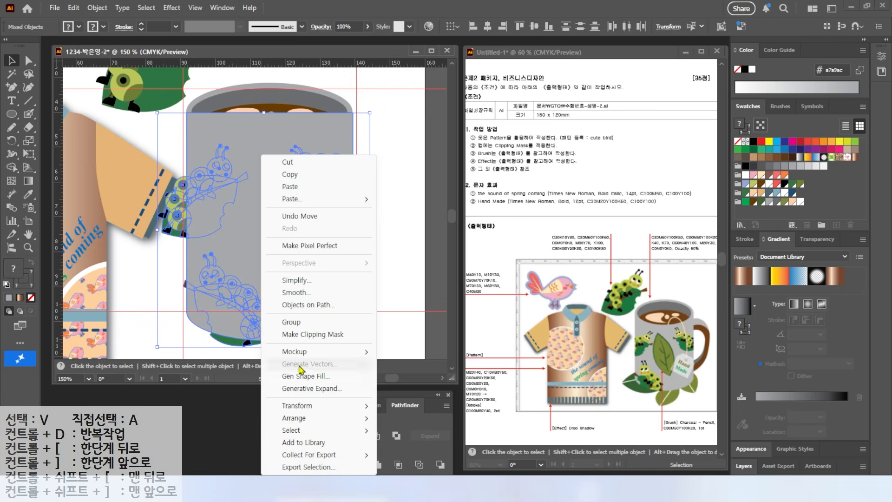
pyautogui.click(295, 334)
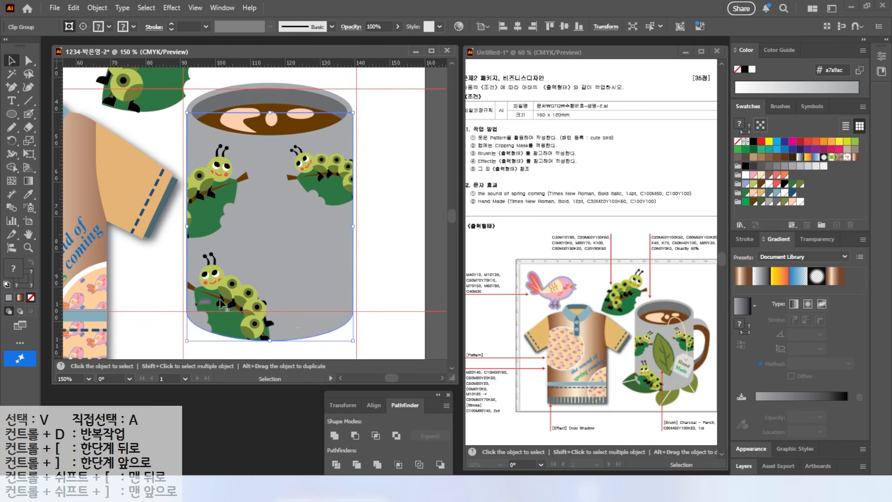
pyautogui.click(369, 256)
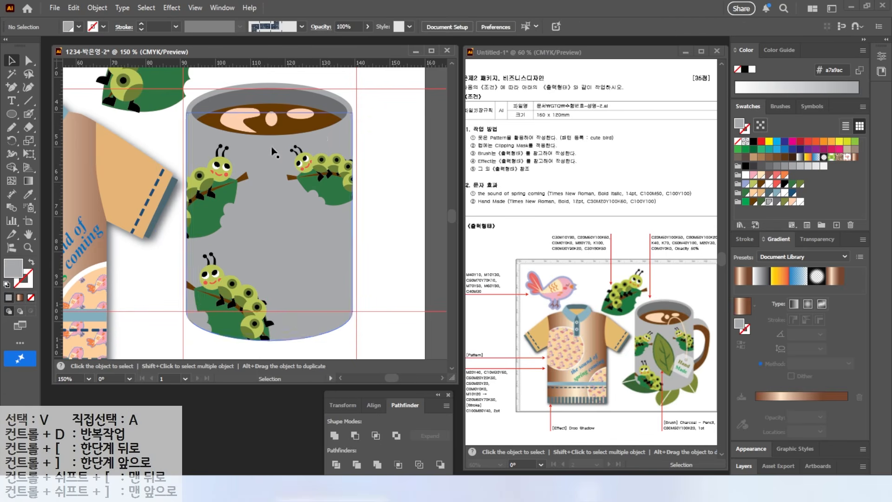
# Draw an olive-green ellipse about 14 by 35 mm on the mug's middle and convert its two ends into sharp leaf tips
pyautogui.press('l')
pyautogui.moveTo(256, 169); pyautogui.dragTo(306, 291)
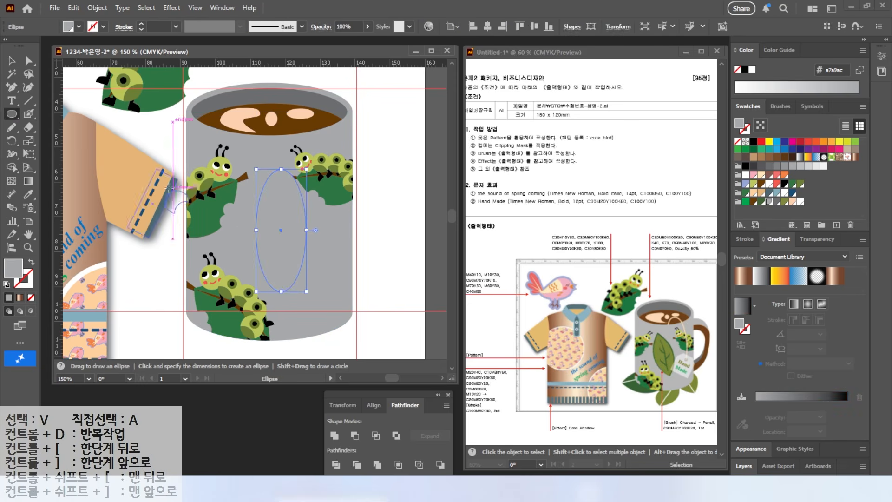
pyautogui.click(785, 201)
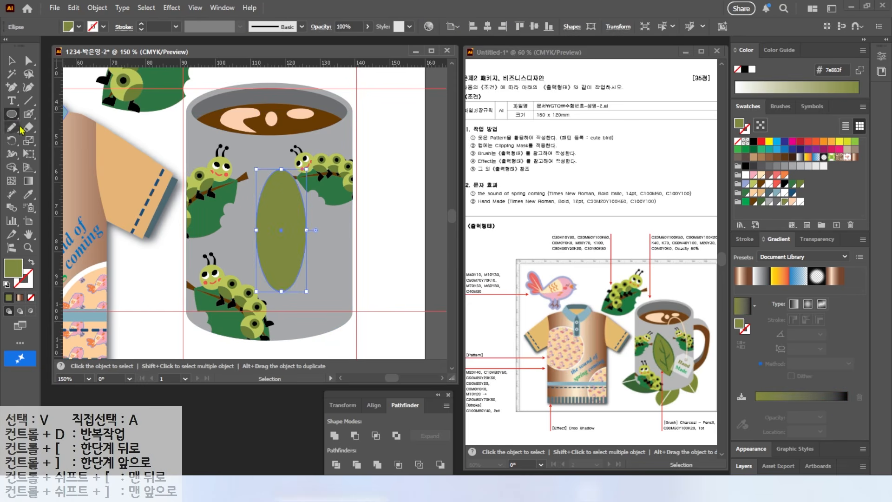
pyautogui.click(12, 87)
pyautogui.click(83, 129)
pyautogui.click(281, 169)
pyautogui.click(281, 291)
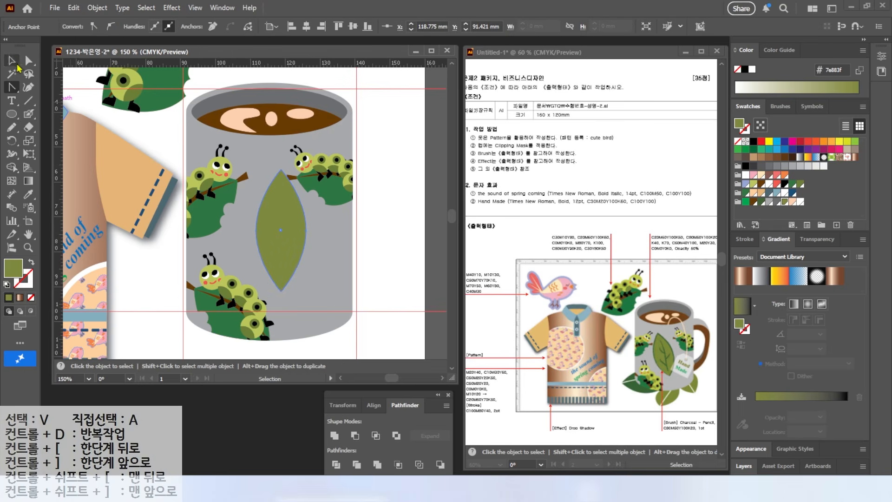
# Tilt the leaf so its upper tip leans left, reposition it slightly, and give it a dark green stroke
pyautogui.click(11, 60)
pyautogui.click(280, 223)
pyautogui.moveTo(279, 166)
pyautogui.mouseDown()
pyautogui.moveTo(248, 175)
pyautogui.moveTo(253, 190)
pyautogui.mouseUp()
pyautogui.moveTo(266, 223); pyautogui.dragTo(276, 218)
pyautogui.press('x')
pyautogui.click(761, 202)
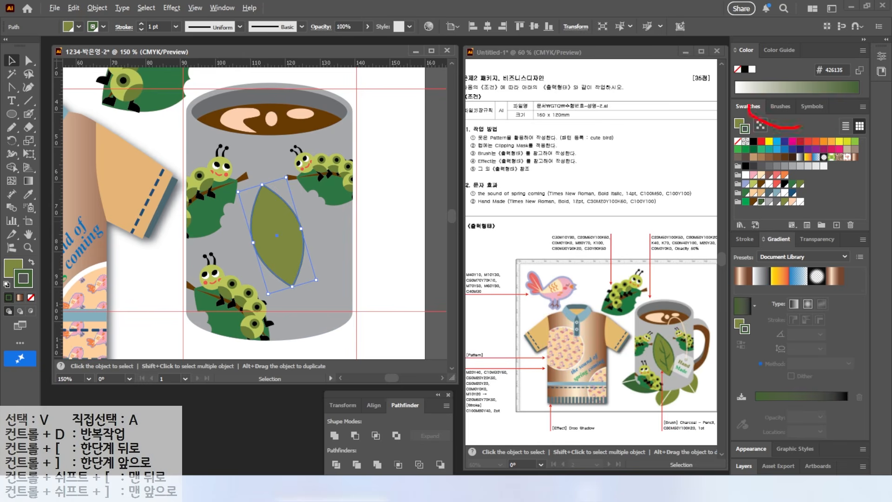
# Apply the thin Charcoal - Pencil brush from the Artistic_ChalkCharcoalPencil library to the leaf's outline
pyautogui.click(781, 107)
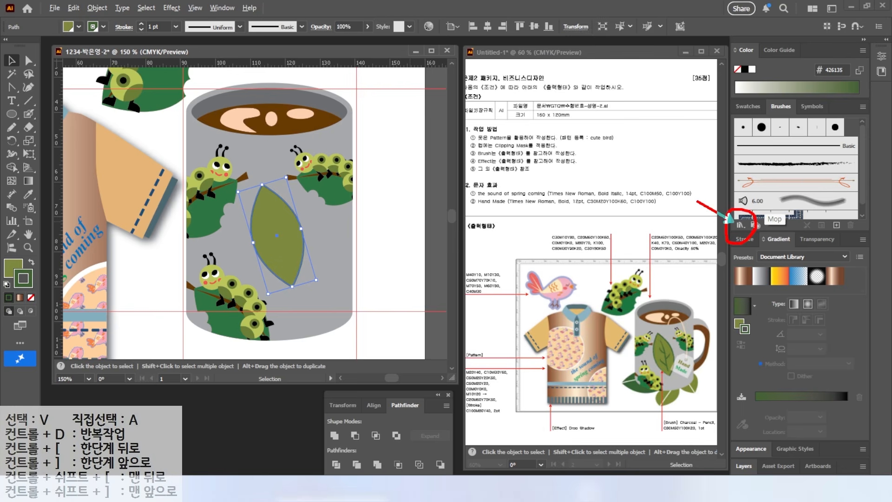
pyautogui.click(739, 226)
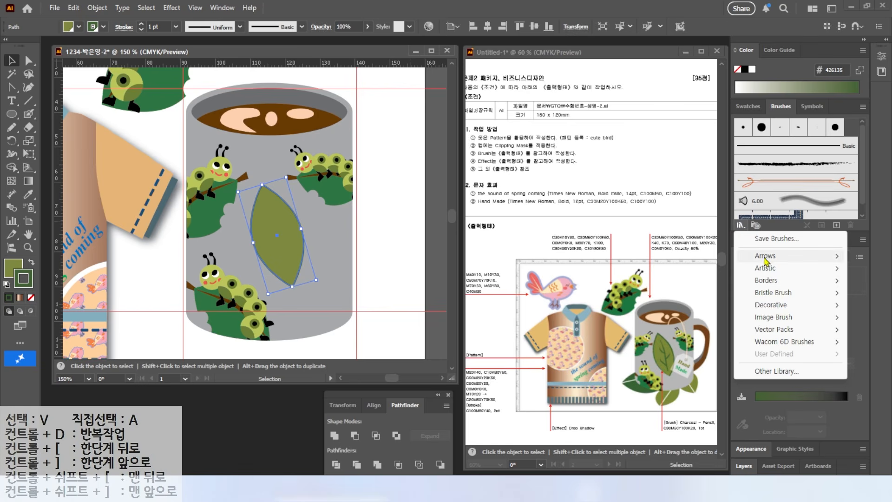
pyautogui.moveTo(764, 259)
pyautogui.click(683, 256)
pyautogui.moveTo(444, 217)
pyautogui.mouseDown()
pyautogui.moveTo(427, 81)
pyautogui.moveTo(452, 132)
pyautogui.mouseUp()
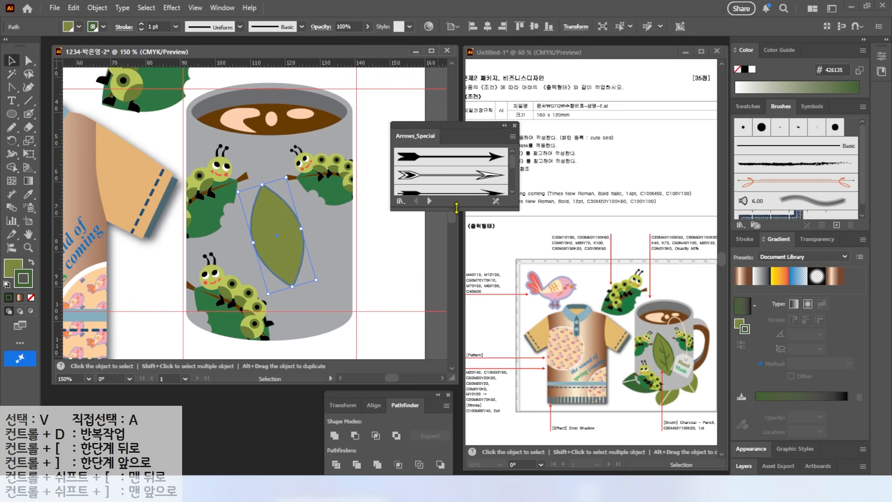
pyautogui.moveTo(456, 208); pyautogui.dragTo(453, 341)
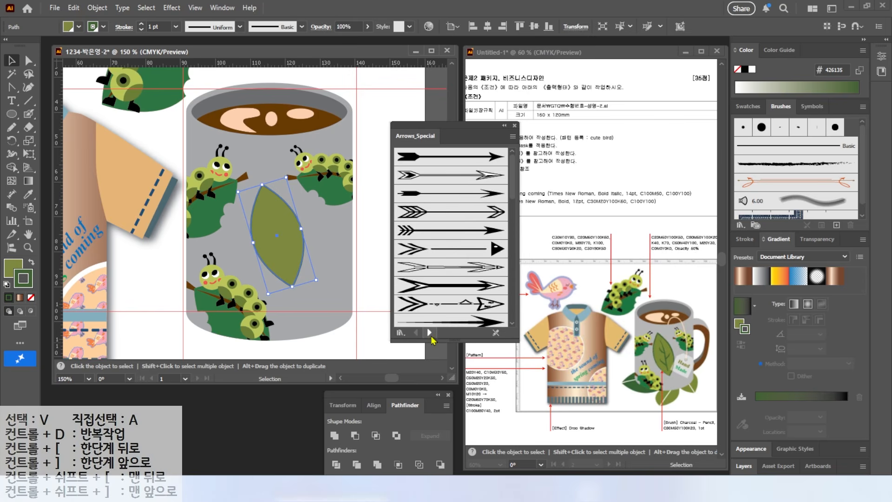
pyautogui.click(429, 331)
pyautogui.click(429, 331)
pyautogui.click(429, 332)
pyautogui.click(416, 332)
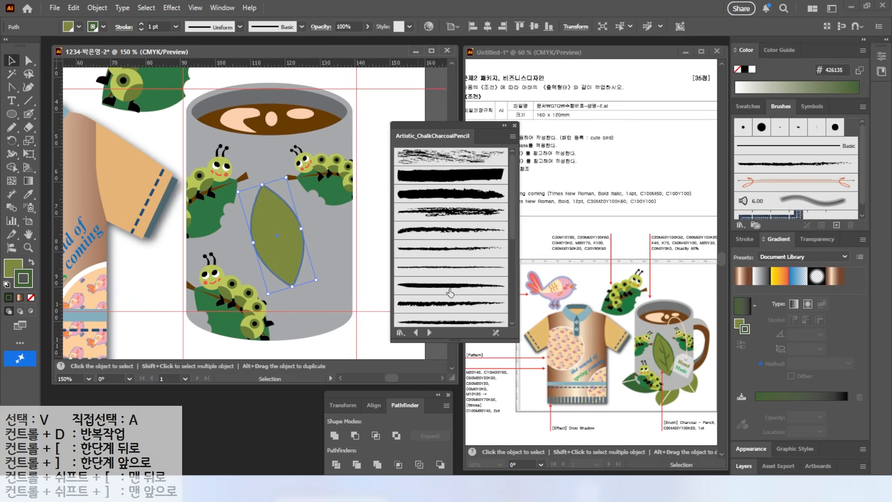
pyautogui.click(438, 268)
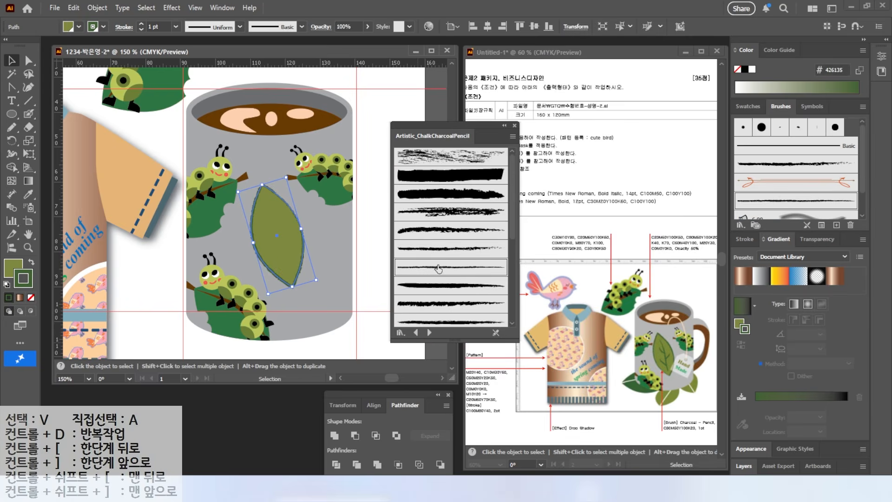
pyautogui.click(514, 126)
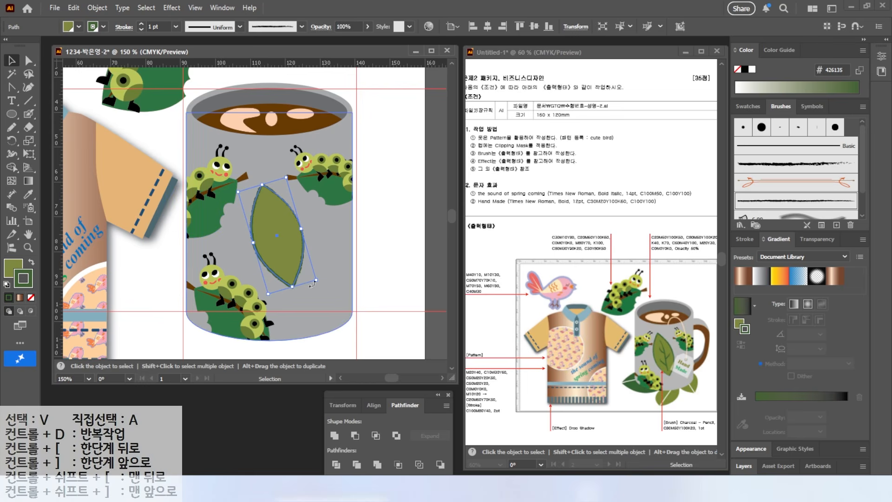
pyautogui.press('n')
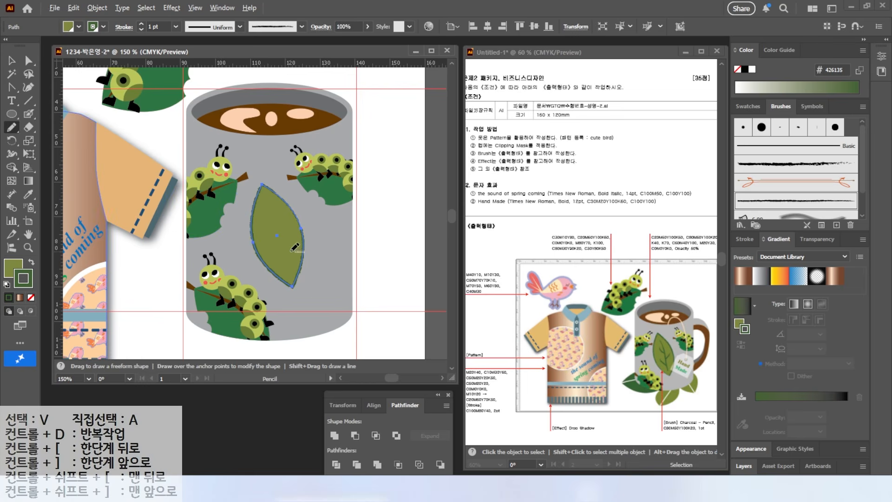
pyautogui.scroll(2, 295, 248)
pyautogui.moveTo(242, 145); pyautogui.dragTo(260, 205)
pyautogui.press('v')
pyautogui.moveTo(285, 141); pyautogui.dragTo(273, 139)
pyautogui.moveTo(255, 203); pyautogui.dragTo(267, 206)
pyautogui.scroll(-3, 827, 182)
pyautogui.click(825, 176)
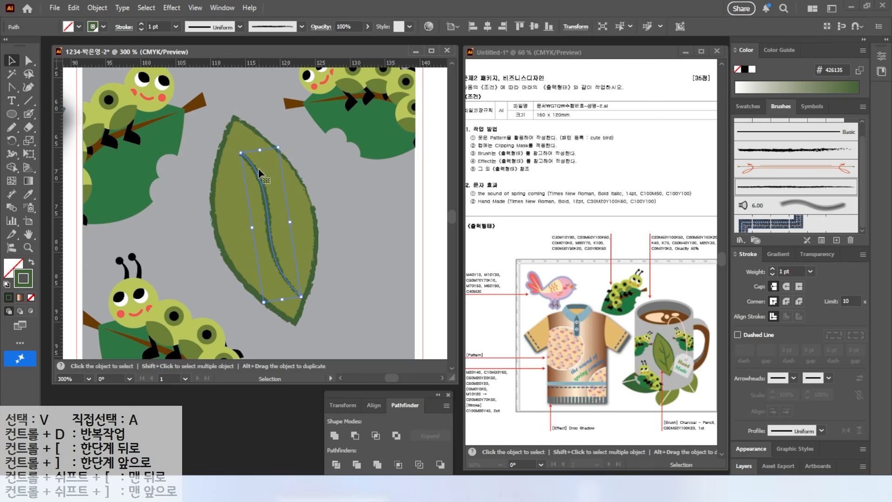
pyautogui.press('Delete')
# Paint a curved central vein down the leaf with the Paintbrush tool and adjust its placement
pyautogui.click(28, 114)
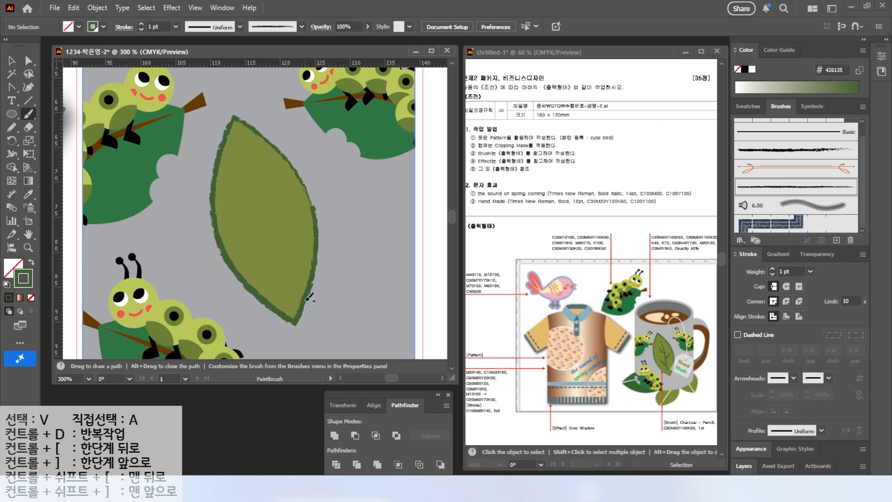
pyautogui.press('v')
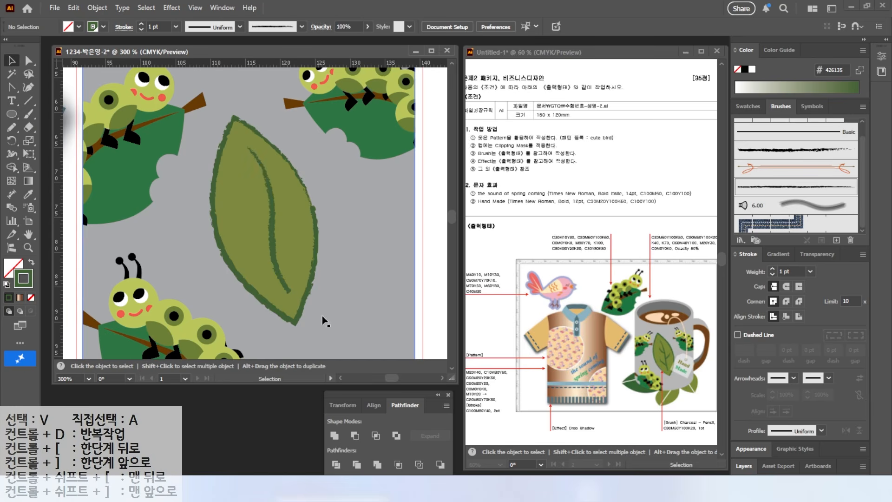
pyautogui.click(281, 288)
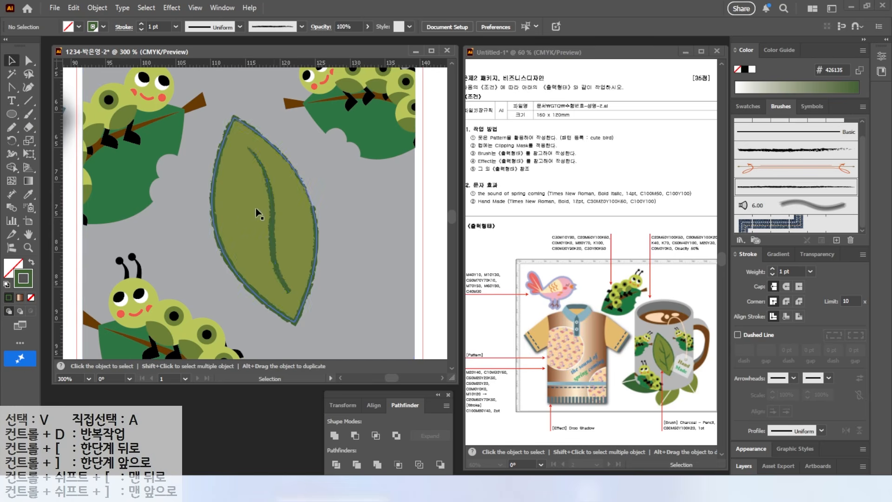
pyautogui.click(285, 292)
pyautogui.moveTo(277, 254); pyautogui.dragTo(288, 199)
pyautogui.click(342, 269)
# Paint three side veins branching off the leaf's central vein and recolor their strokes dark green
pyautogui.click(29, 114)
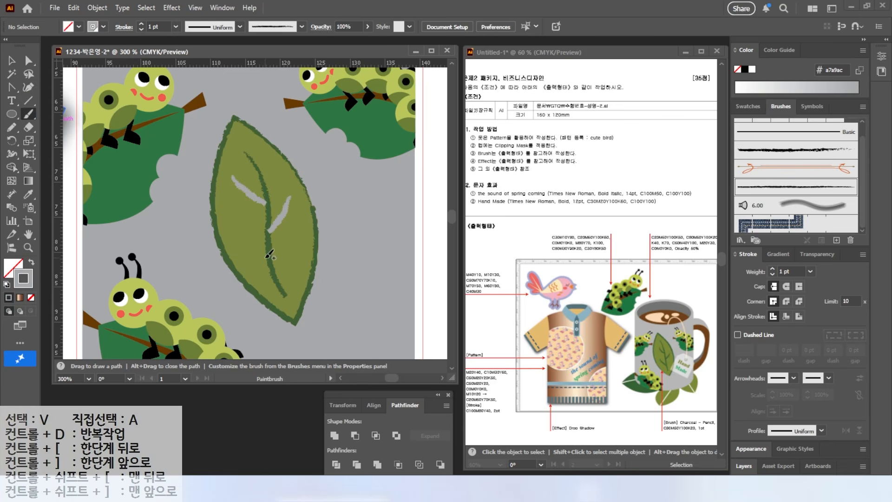
pyautogui.moveTo(243, 247); pyautogui.dragTo(237, 240)
pyautogui.click(12, 61)
pyautogui.click(250, 194)
pyautogui.keyDown('shift'); pyautogui.click(253, 255); pyautogui.keyUp('shift')
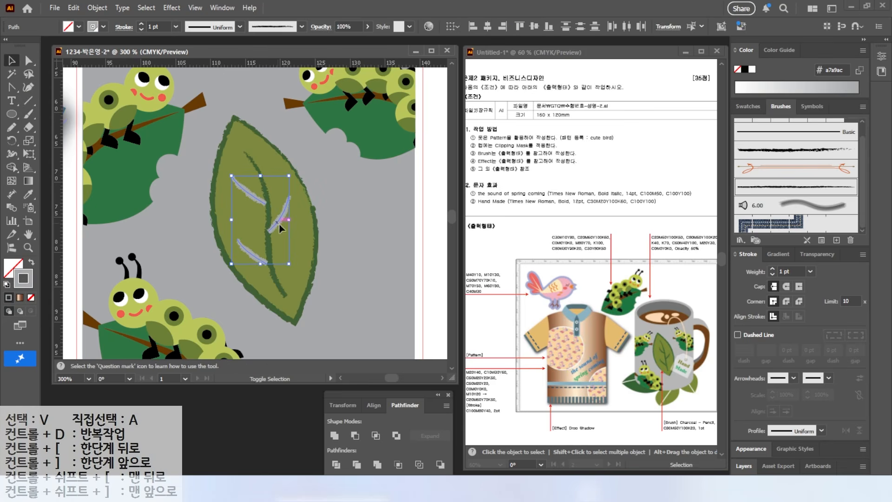
pyautogui.keyDown('shift'); pyautogui.click(277, 223); pyautogui.keyUp('shift')
pyautogui.click(747, 106)
pyautogui.click(761, 201)
pyautogui.click(349, 233)
pyautogui.scroll(-2, 362, 241)
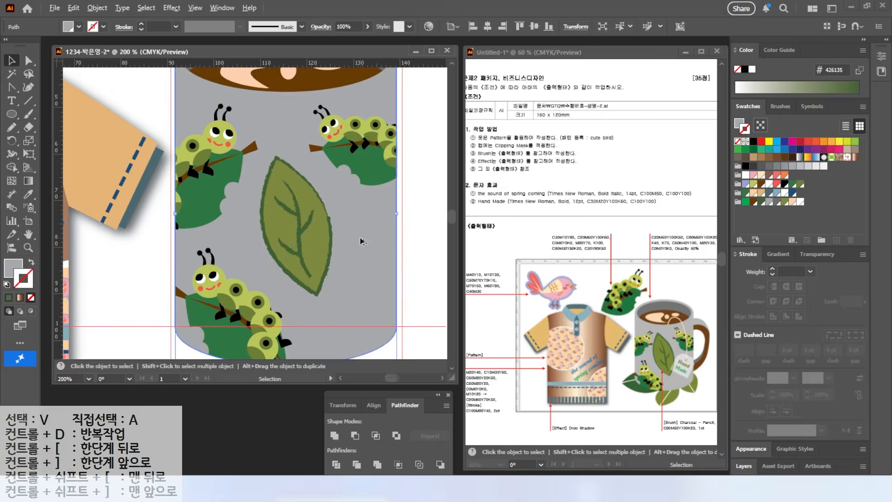
# Draw a white rectangle about 16 by 19 mm over the mug's lower right edge and set its opacity to 50%
pyautogui.moveTo(361, 240); pyautogui.dragTo(323, 231)
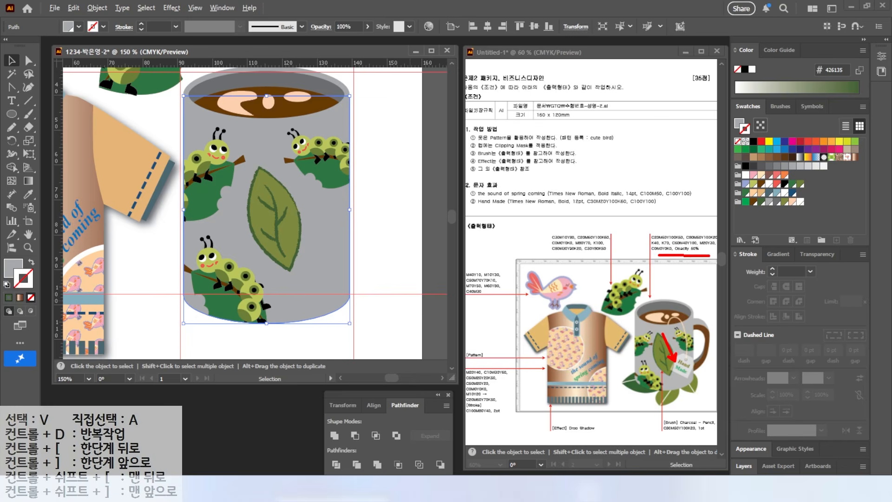
pyautogui.moveTo(12, 114); pyautogui.dragTo(46, 115)
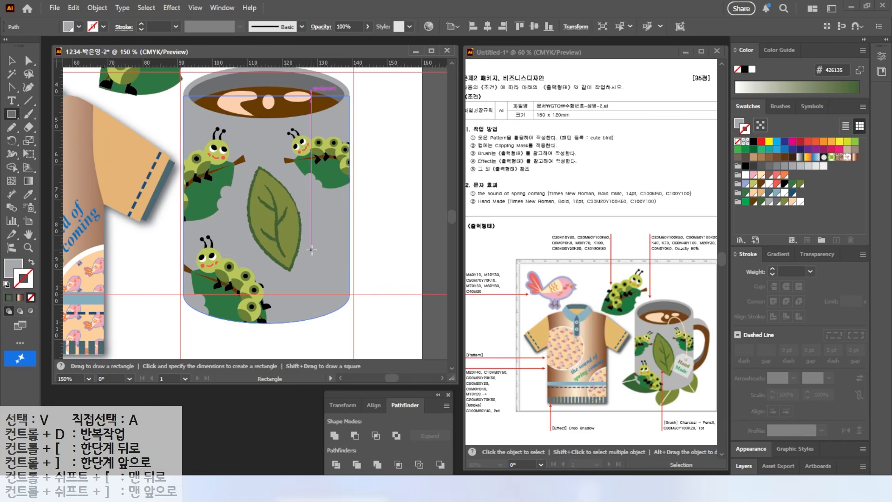
pyautogui.moveTo(314, 239)
pyautogui.mouseDown()
pyautogui.moveTo(353, 297)
pyautogui.moveTo(370, 305)
pyautogui.mouseUp()
pyautogui.click(745, 176)
pyautogui.press('v')
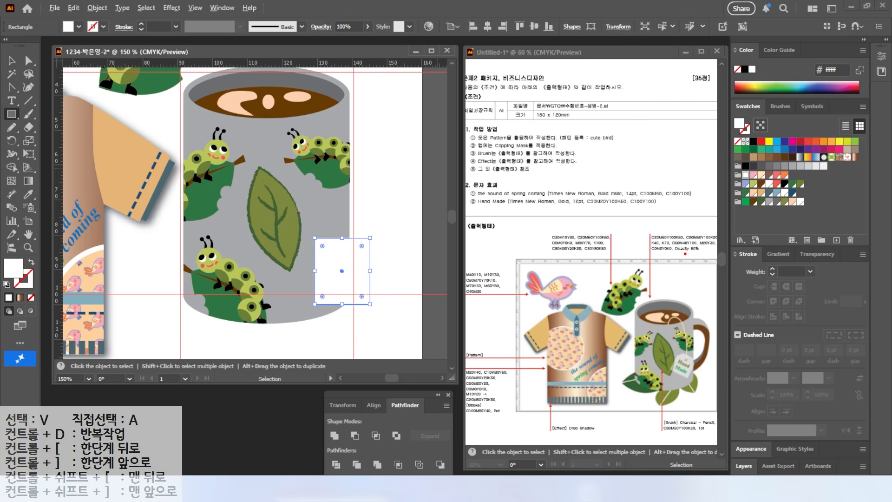
pyautogui.press('m')
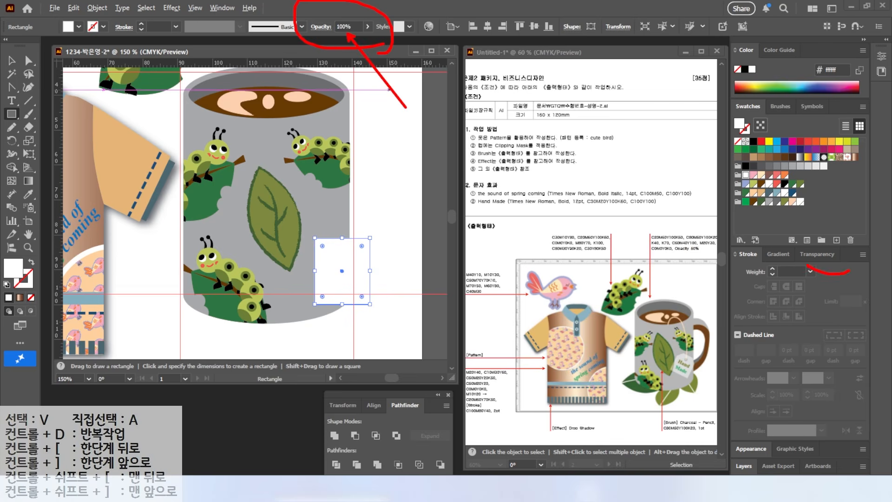
pyautogui.click(820, 254)
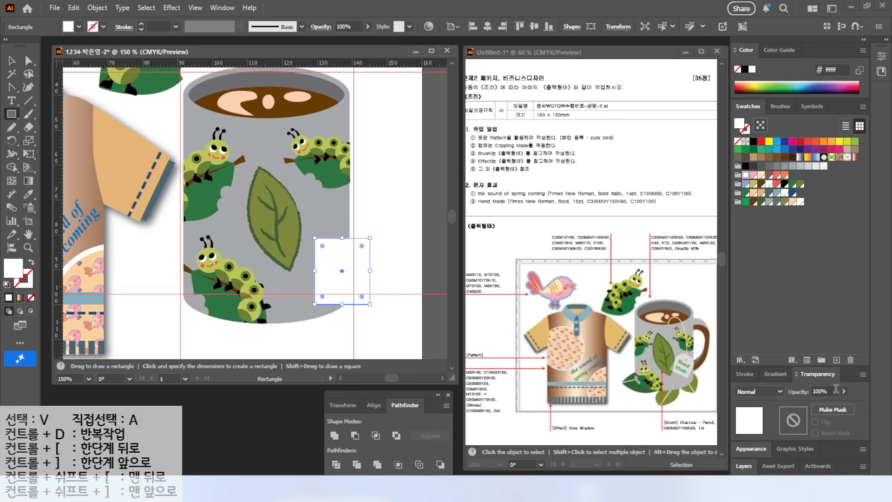
pyautogui.write('50')
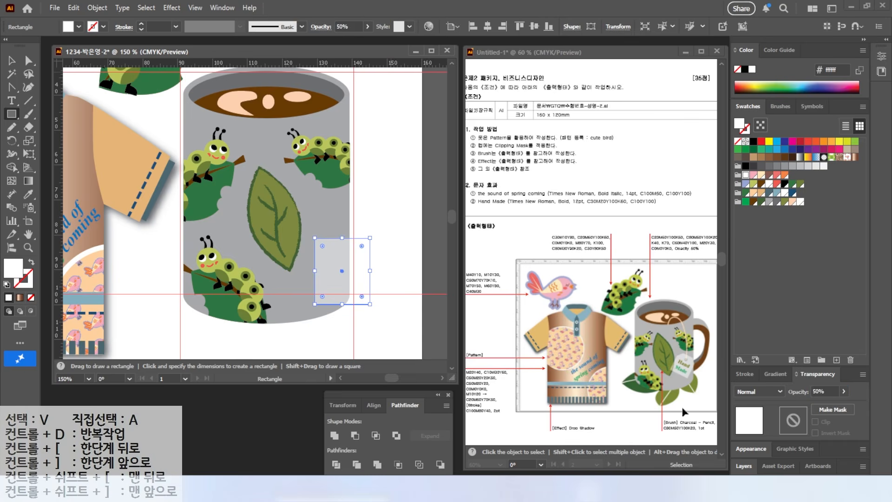
# Move the semi-transparent rectangle up and left so it overlaps the leaf's right side
pyautogui.click(14, 62)
pyautogui.click(343, 223)
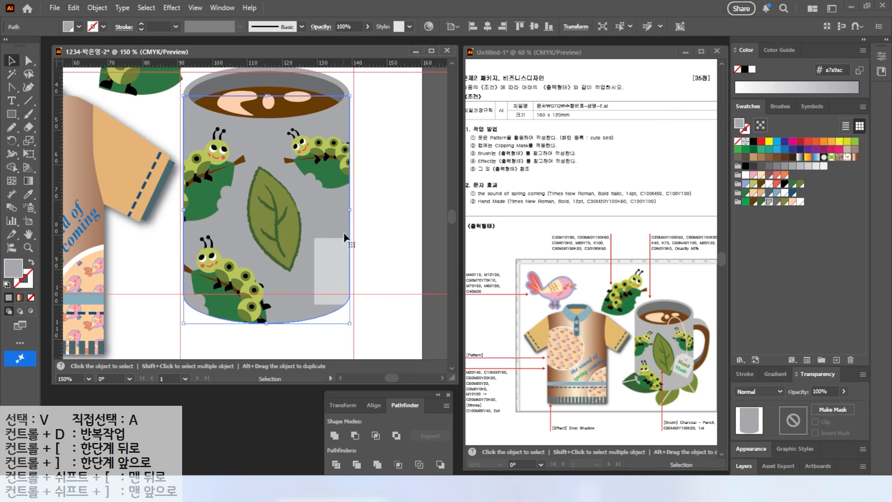
pyautogui.moveTo(336, 256); pyautogui.dragTo(308, 190)
# Draw a circle about 3 mm wide near the top centre of the semi-transparent rectangle and subtract it to punch a hole
pyautogui.scroll(3, 307, 221)
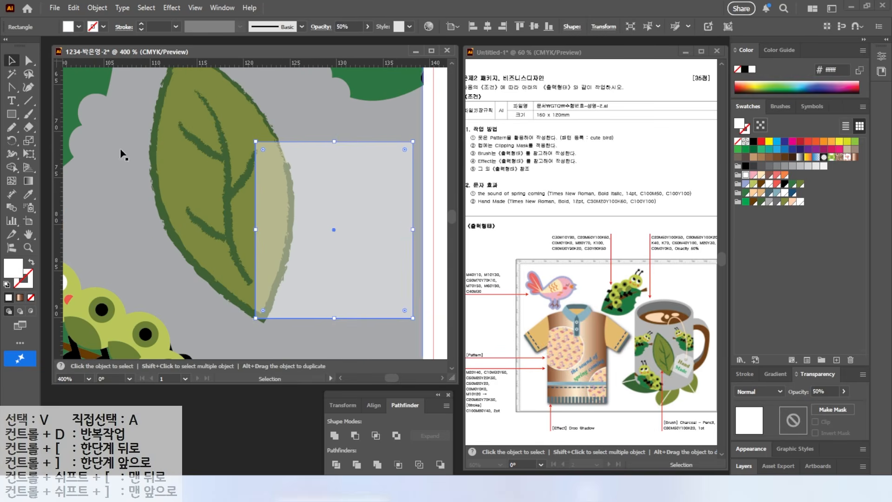
pyautogui.press('l')
pyautogui.moveTo(319, 166); pyautogui.dragTo(348, 194)
pyautogui.press('v')
pyautogui.keyDown('shift'); pyautogui.click(362, 242); pyautogui.keyUp('shift')
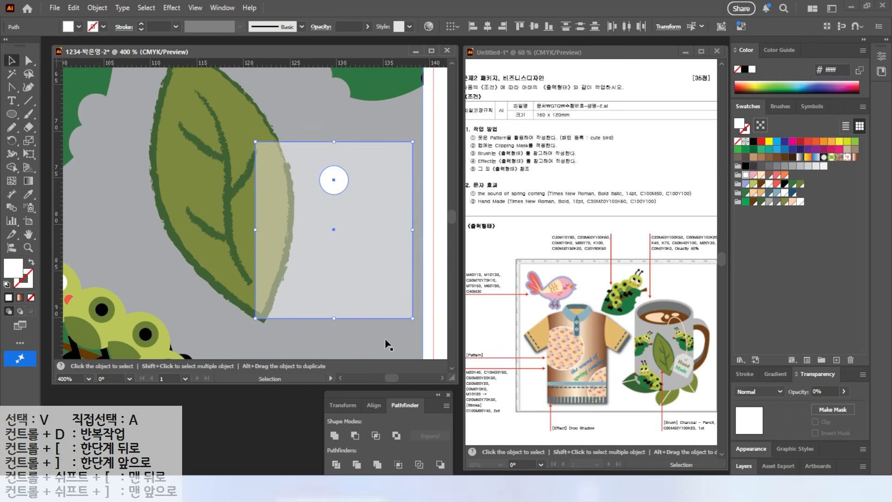
pyautogui.click(355, 436)
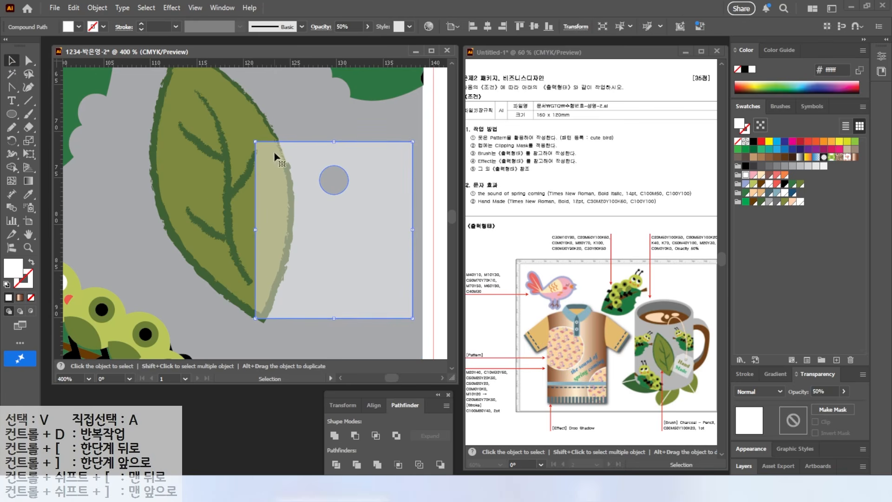
# Draw a diagonal line across the tag rectangle's upper left corner and adjust its upper endpoint
pyautogui.click(23, 101)
pyautogui.moveTo(292, 124); pyautogui.dragTo(245, 201)
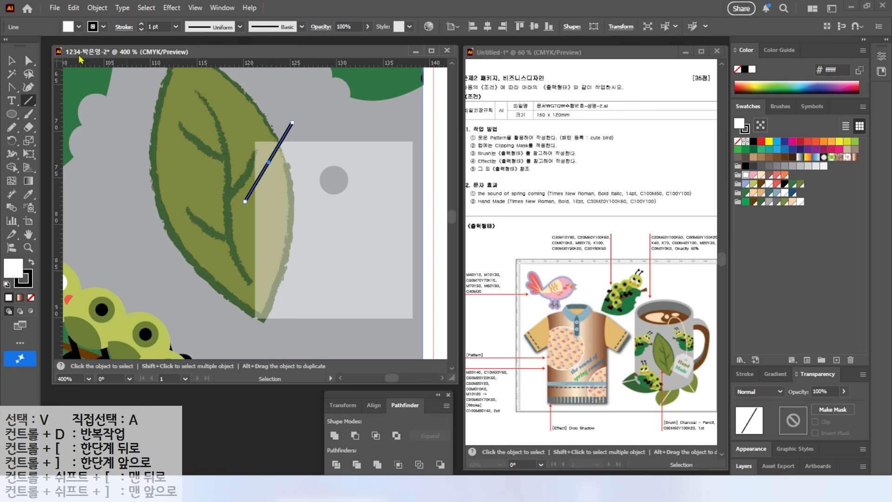
pyautogui.press('a')
pyautogui.moveTo(292, 123); pyautogui.dragTo(305, 129)
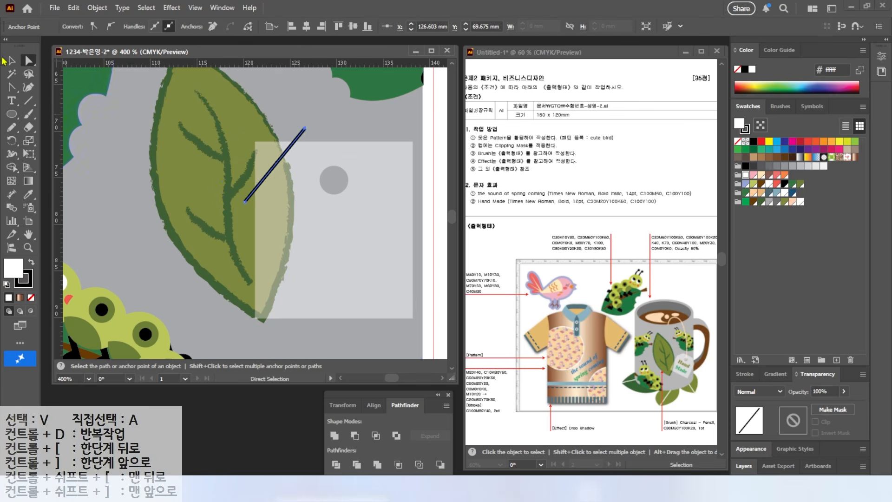
# Reflect a copy of the diagonal line about the hole's vertical axis onto the tag's upper right corner
pyautogui.click(10, 61)
pyautogui.click(302, 134)
pyautogui.click(300, 133)
pyautogui.keyDown('alt'); pyautogui.click(12, 141); pyautogui.keyUp('alt')
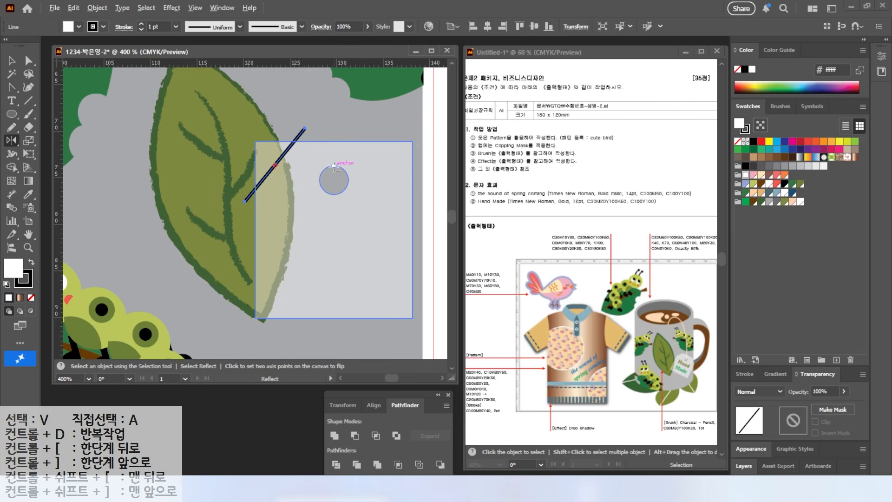
pyautogui.keyDown('alt'); pyautogui.click(334, 166); pyautogui.keyUp('alt')
pyautogui.click(607, 273)
# Divide the tag rectangle with the two diagonal lines and delete both cut-off corner triangles
pyautogui.click(11, 61)
pyautogui.click(295, 139)
pyautogui.keyDown('shift'); pyautogui.click(383, 151); pyautogui.keyUp('shift')
pyautogui.keyDown('shift'); pyautogui.click(383, 199); pyautogui.keyUp('shift')
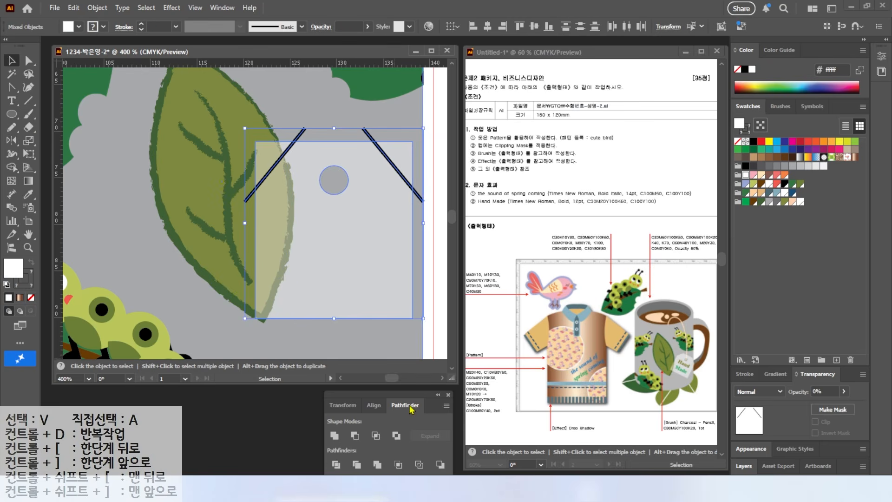
pyautogui.click(355, 463)
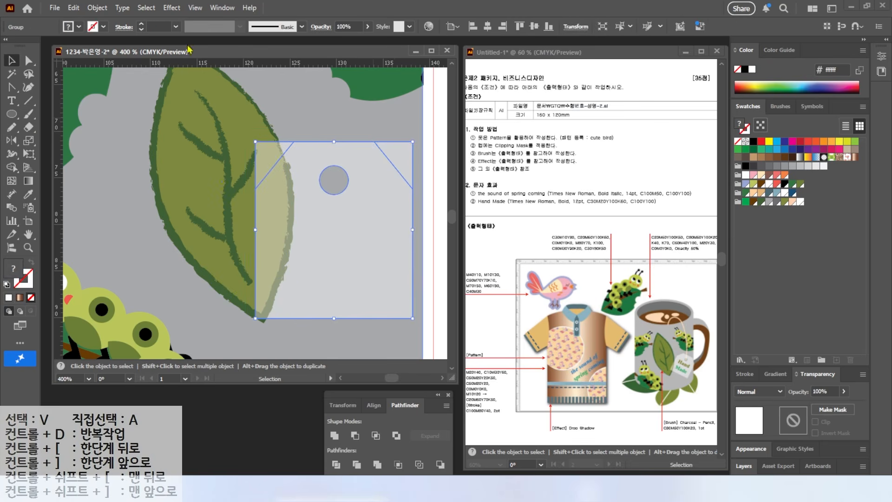
pyautogui.click(29, 60)
pyautogui.click(278, 98)
pyautogui.click(267, 153)
pyautogui.keyDown('shift'); pyautogui.click(400, 154); pyautogui.keyUp('shift')
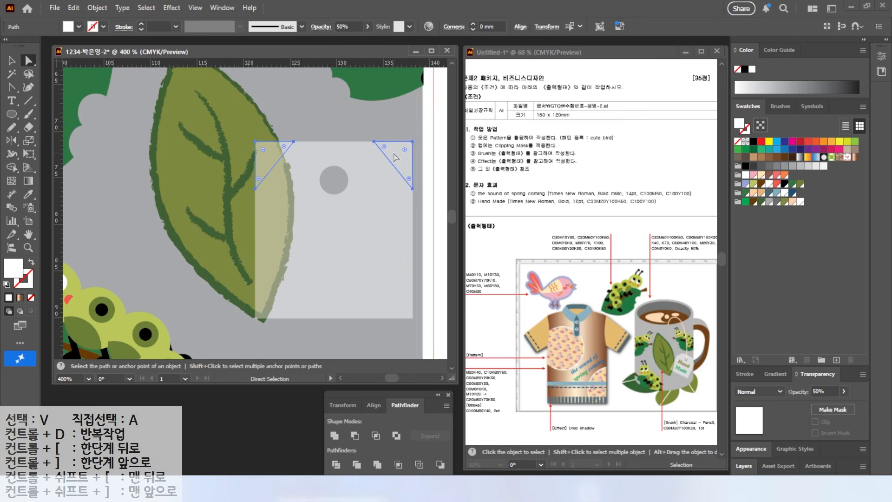
pyautogui.press('Delete')
# Add the two-line text "Hand Made" and place it on the tag below the hole
pyautogui.press('t')
pyautogui.click(301, 223)
pyautogui.write('Han')
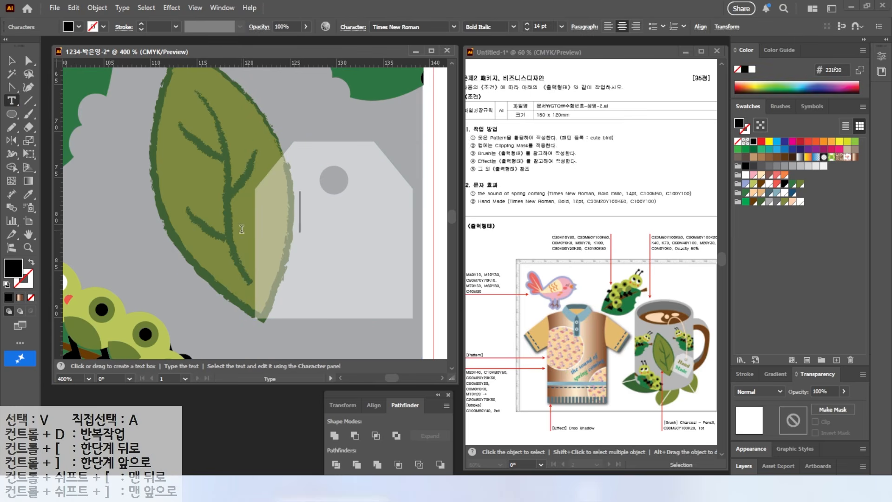
pyautogui.write('d')
pyautogui.press('Return')
pyautogui.write('Made')
pyautogui.press('Escape')
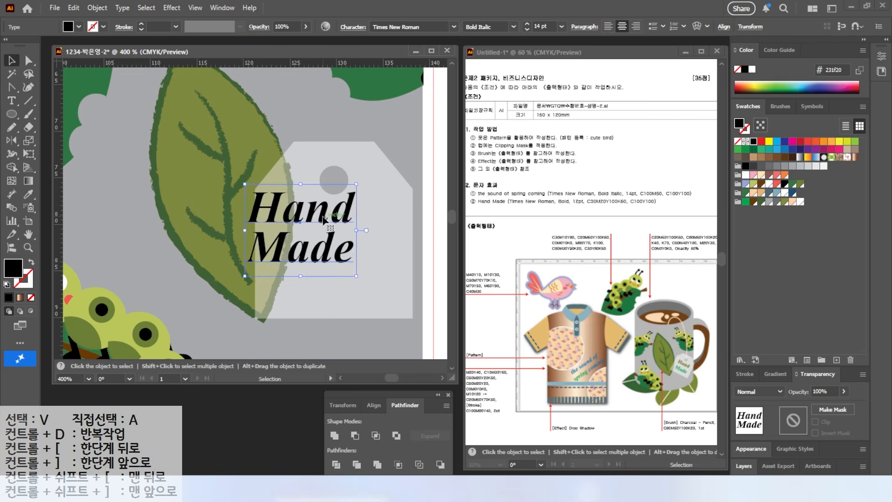
pyautogui.moveTo(325, 215); pyautogui.dragTo(351, 246)
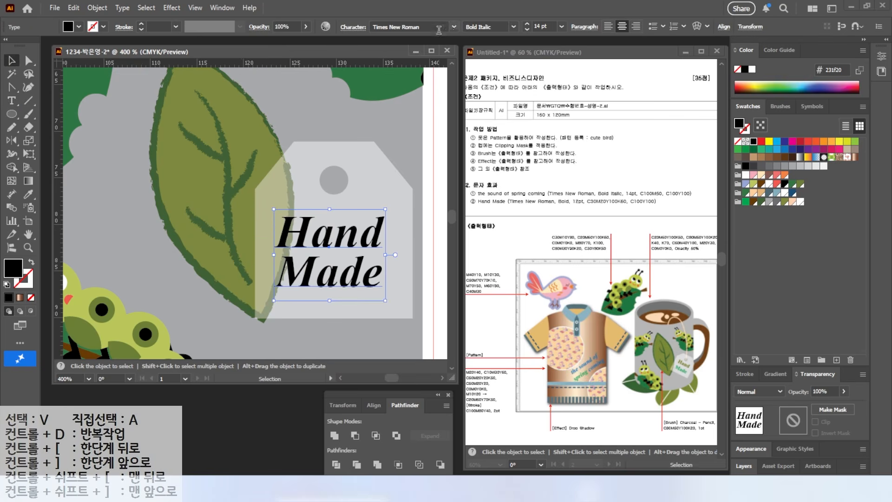
# Set the "Hand Made" text to Times New Roman Bold at 12 pt
pyautogui.click(514, 27)
pyautogui.click(471, 54)
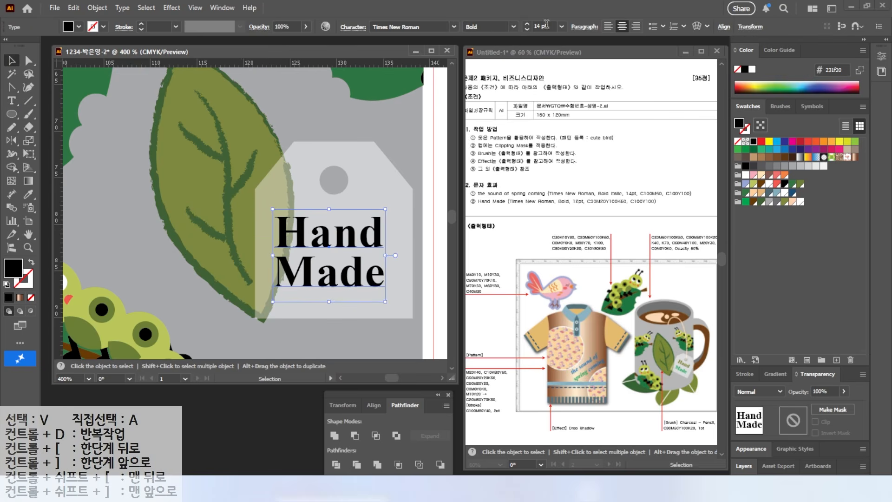
pyautogui.write('12')
pyautogui.press('Return')
# Fill the "Hand Made" text with the dark olive colour C30 M20 Y100 K60
pyautogui.doubleClick(15, 263)
pyautogui.moveTo(619, 268); pyautogui.dragTo(412, 246)
pyautogui.write('30')
pyautogui.press('Tab')
pyautogui.write('20')
pyautogui.press('Tab')
pyautogui.write('100')
# Recolor only the word "Made" green with C100 M0 Y100 K0
pyautogui.press('Tab')
pyautogui.press('t')
pyautogui.moveTo(282, 275); pyautogui.dragTo(379, 276)
pyautogui.doubleClick(14, 268)
pyautogui.moveTo(621, 268); pyautogui.dragTo(484, 261)
pyautogui.write('100')
pyautogui.press('Tab')
pyautogui.write('0')
pyautogui.press('Tab')
pyautogui.write('100')
pyautogui.press('Tab')
pyautogui.write('0')
pyautogui.press('Return')
# Centre the text on the tag, rotate tag and text together slightly clockwise, and move them over the leaf's lower right side
pyautogui.click(12, 61)
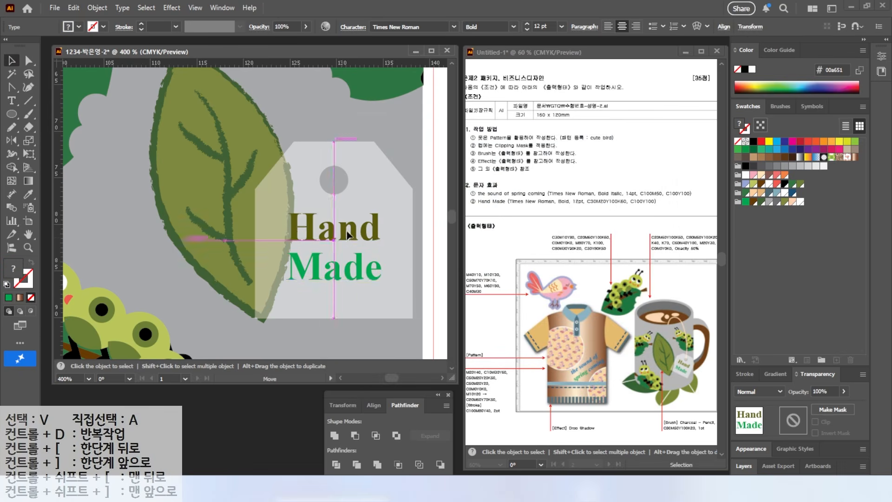
pyautogui.keyDown('shift'); pyautogui.click(367, 196); pyautogui.keyUp('shift')
pyautogui.moveTo(417, 138); pyautogui.dragTo(433, 174)
pyautogui.moveTo(333, 230); pyautogui.dragTo(281, 262)
# Draw a curved string with the Pen tool from the coffee surface down to the tag's hole
pyautogui.scroll(-2, 302, 212)
pyautogui.press('p')
pyautogui.click(257, 142)
pyautogui.moveTo(282, 123); pyautogui.dragTo(297, 131)
pyautogui.moveTo(314, 209); pyautogui.dragTo(313, 237)
pyautogui.click(302, 264)
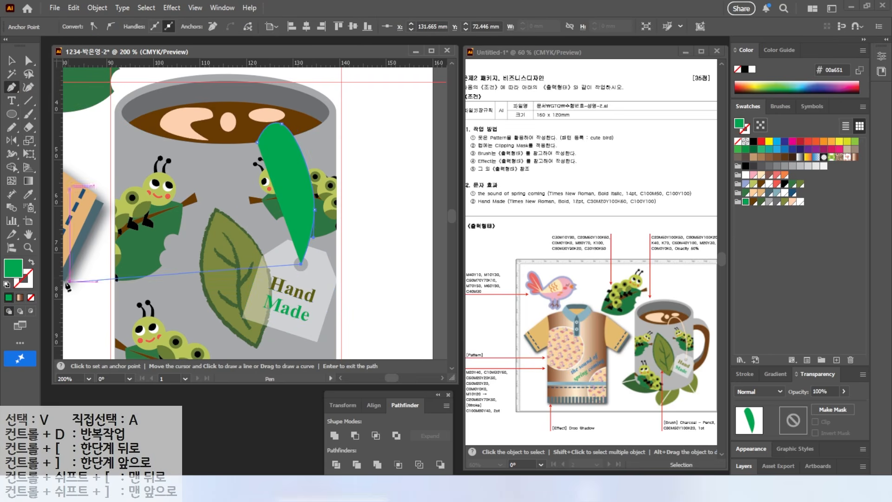
# Swap the string's fill to its stroke and color the stroke light peach
pyautogui.press('v')
pyautogui.hotkey('shift', 'x')
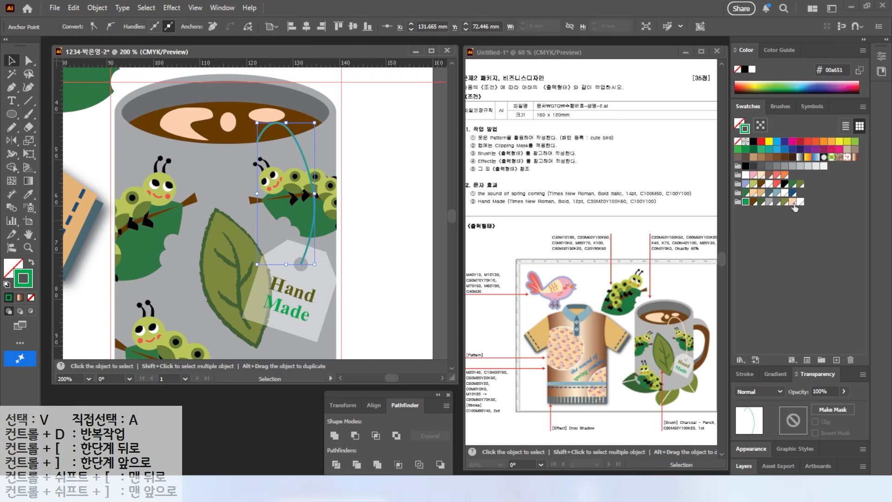
pyautogui.click(793, 202)
pyautogui.click(31, 63)
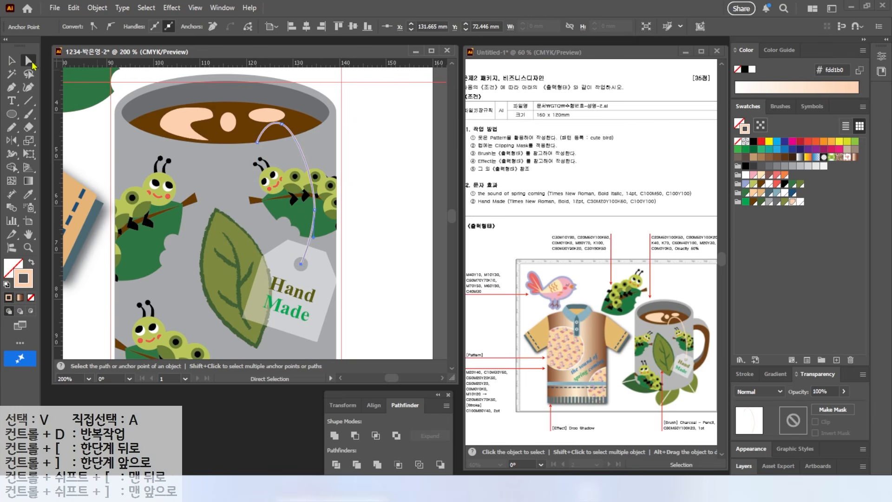
pyautogui.press('v')
pyautogui.click(384, 232)
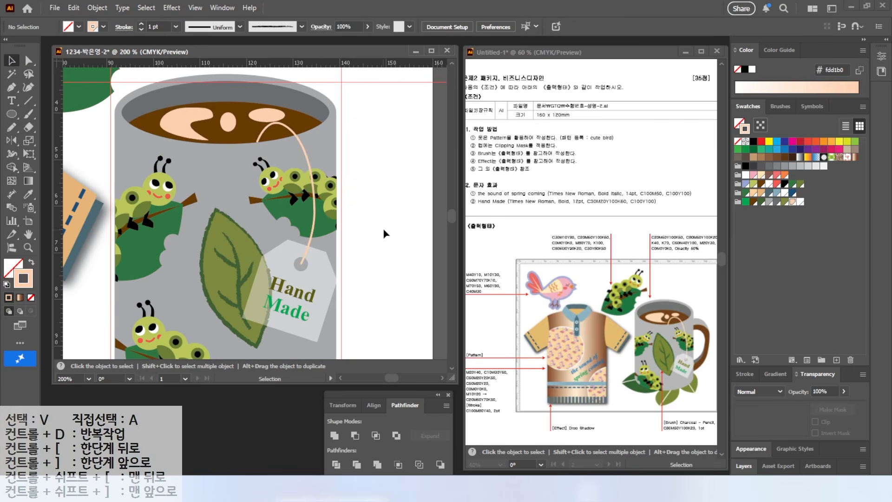
# Draw an ellipse about 20 by 40 mm over the mug's right edge and fill it with the mug's gray
pyautogui.scroll(-1, 343, 218)
pyautogui.hscroll(3, 349, 200)
pyautogui.click(12, 114)
pyautogui.moveTo(236, 116)
pyautogui.mouseDown()
pyautogui.moveTo(332, 288)
pyautogui.moveTo(328, 300)
pyautogui.mouseUp()
pyautogui.click(31, 262)
pyautogui.click(769, 202)
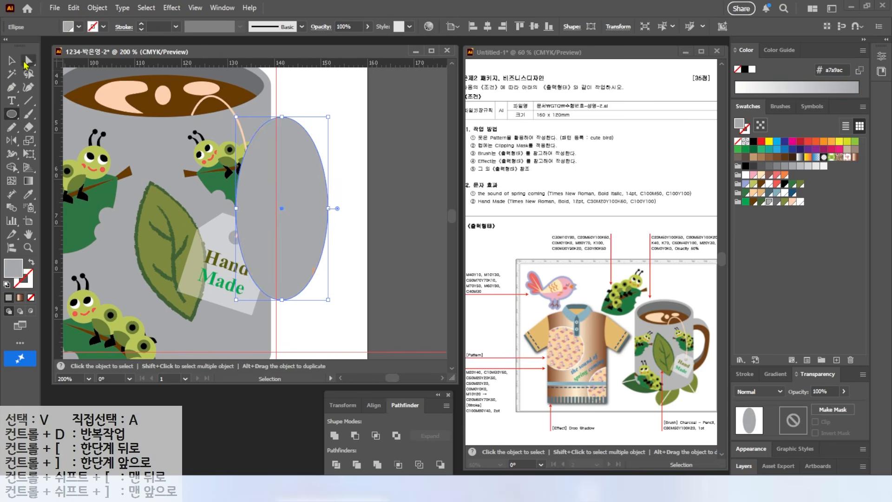
# Reshape the ellipse's right side so it tapers towards the bottom, and widen the shape to about 24 mm
pyautogui.click(26, 62)
pyautogui.moveTo(327, 208)
pyautogui.mouseDown()
pyautogui.moveTo(320, 206)
pyautogui.moveTo(328, 204)
pyautogui.mouseUp()
pyautogui.click(328, 205)
pyautogui.moveTo(328, 154); pyautogui.dragTo(331, 140)
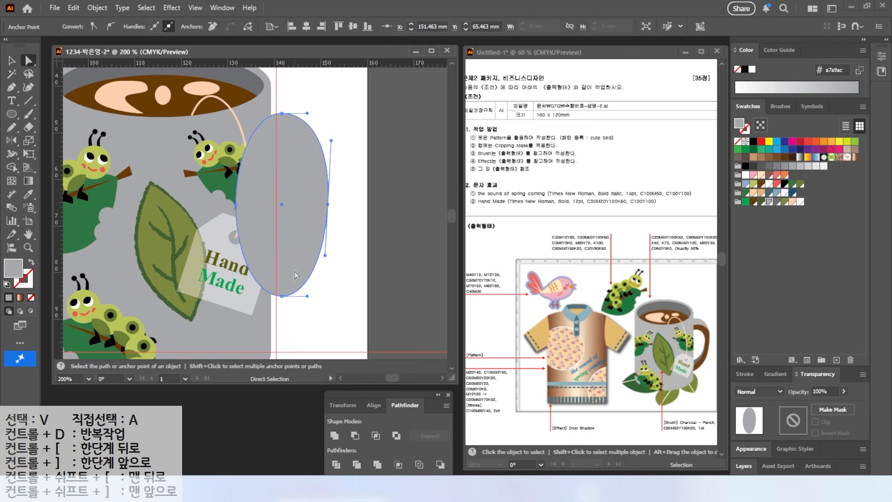
pyautogui.moveTo(326, 259); pyautogui.dragTo(318, 271)
pyautogui.press('v')
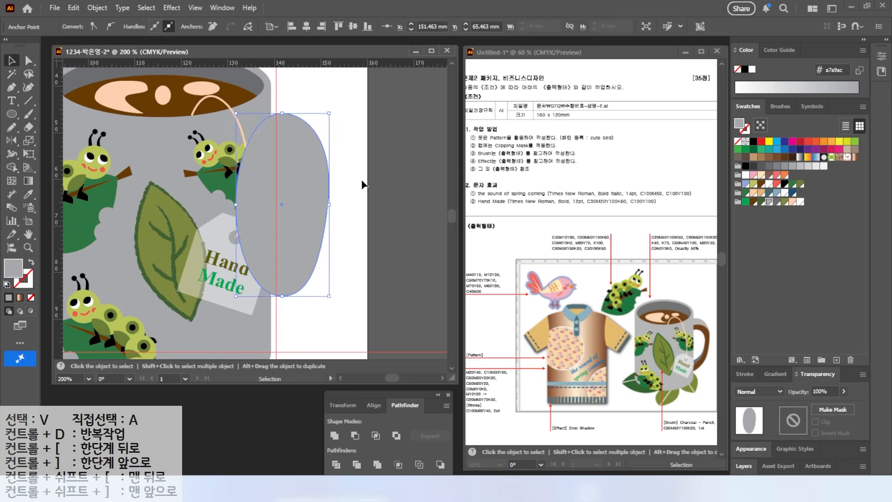
pyautogui.click(361, 184)
pyautogui.click(320, 205)
pyautogui.moveTo(336, 204); pyautogui.dragTo(352, 204)
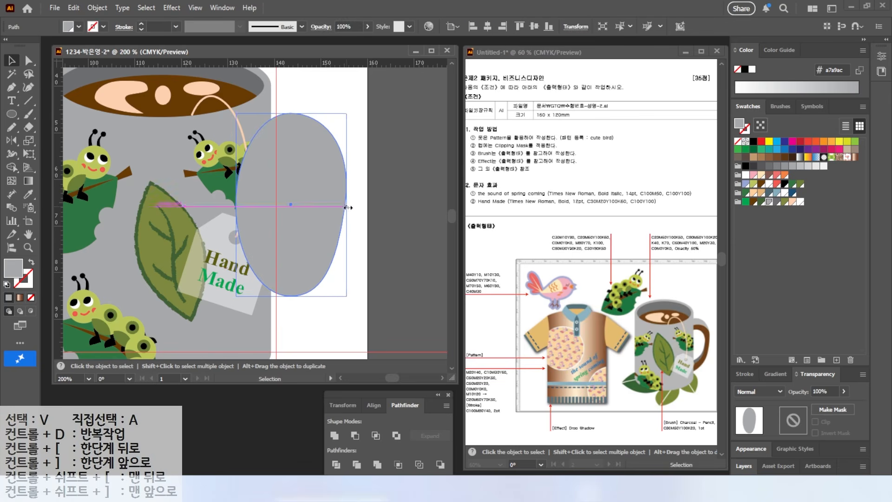
# Offset the gray ellipse's path inward and subtract the inner copy to form a ring-shaped mug handle
pyautogui.click(97, 8)
pyautogui.moveTo(186, 329)
pyautogui.click(280, 372)
pyautogui.click(576, 252)
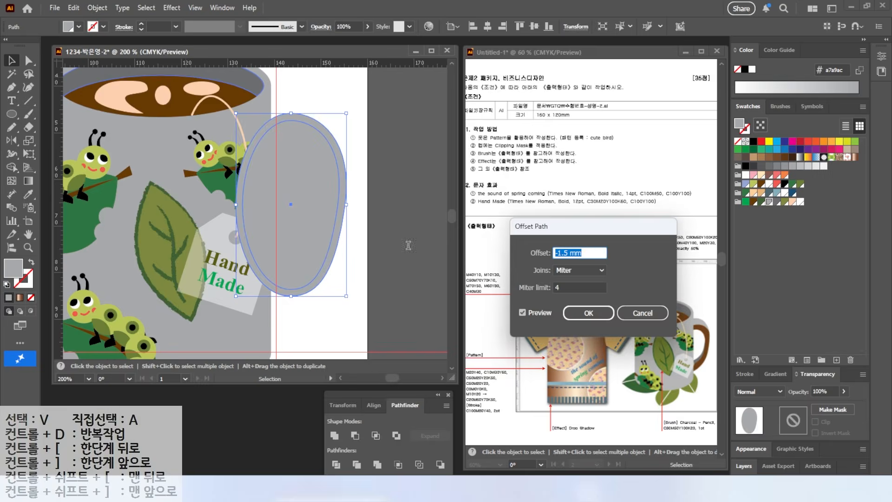
pyautogui.click(523, 314)
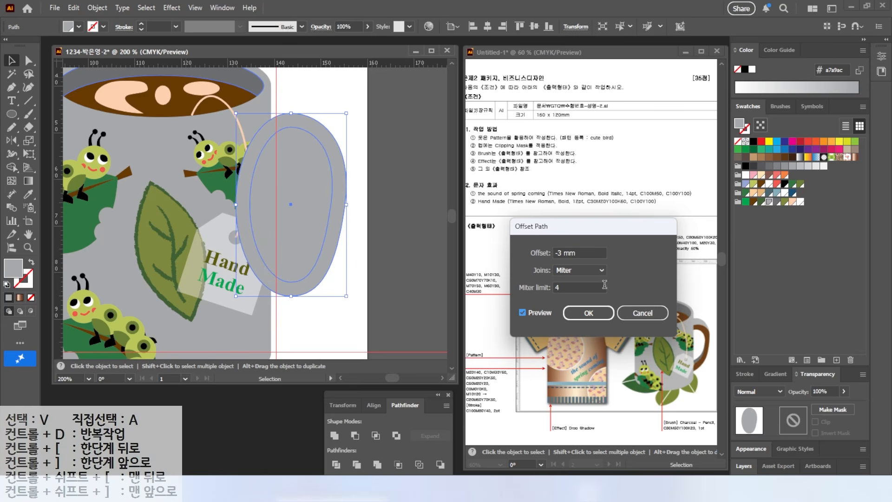
pyautogui.click(578, 252)
pyautogui.write('-5')
pyautogui.click(522, 314)
pyautogui.click(587, 314)
pyautogui.moveTo(324, 106); pyautogui.dragTo(301, 155)
pyautogui.click(355, 435)
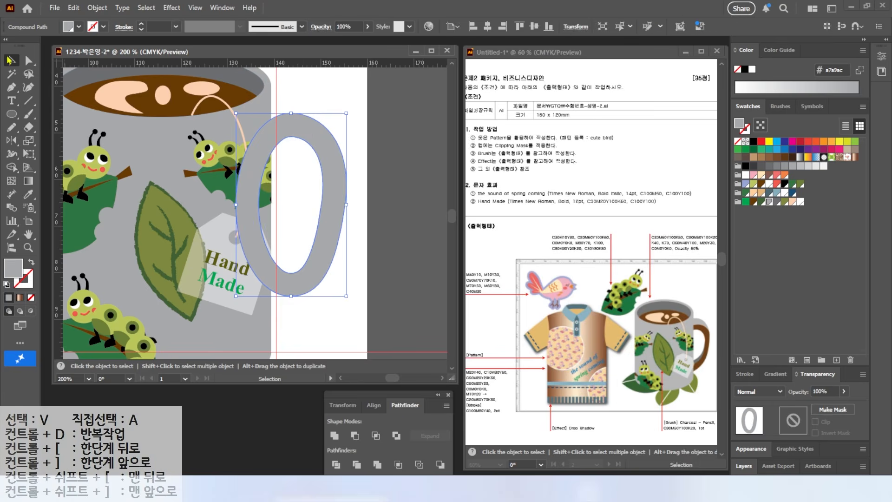
# Send the ring-shaped handle to the back, behind the mug
pyautogui.rightClick(327, 203)
pyautogui.moveTo(372, 418)
pyautogui.click(497, 454)
pyautogui.click(315, 76)
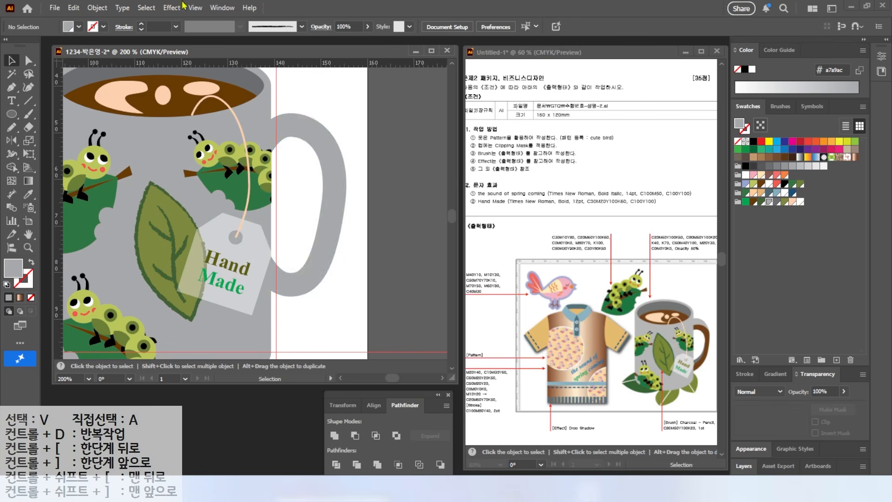
# Rotate the handle slightly clockwise, resize it and position it against the mug's right side
pyautogui.click(310, 287)
pyautogui.moveTo(303, 273); pyautogui.dragTo(283, 302)
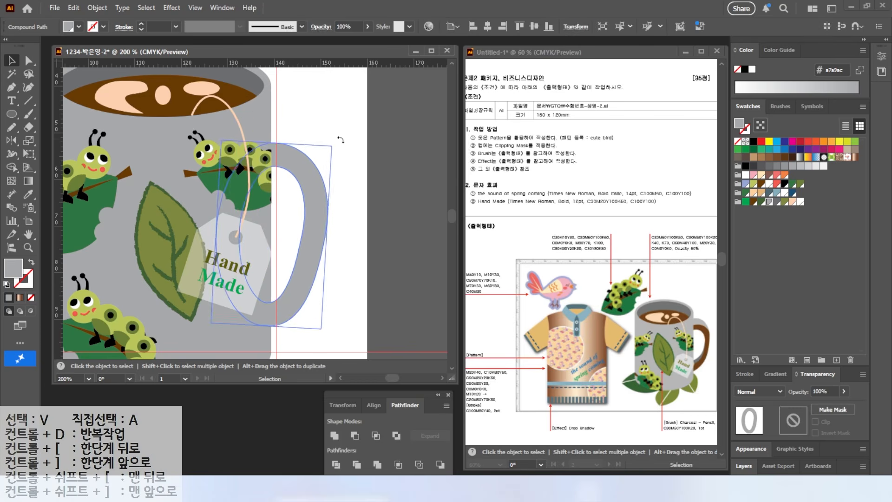
pyautogui.moveTo(329, 144); pyautogui.dragTo(340, 126)
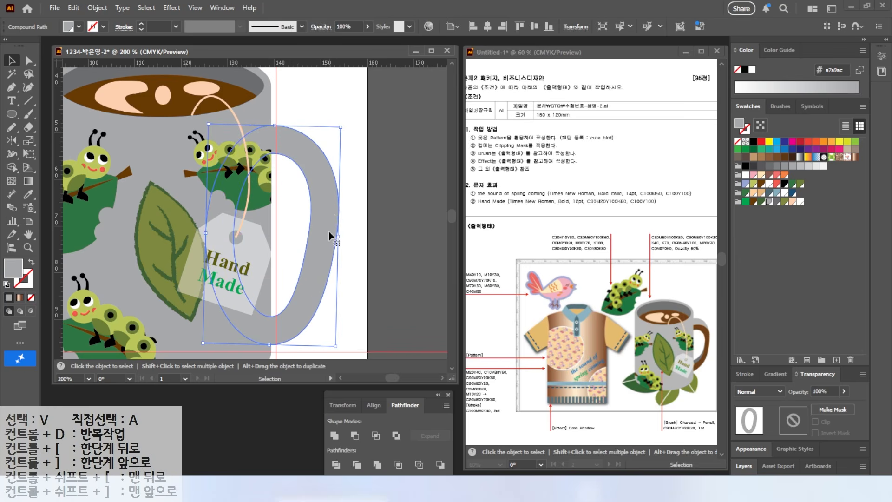
pyautogui.moveTo(327, 257); pyautogui.dragTo(348, 228)
pyautogui.moveTo(291, 314); pyautogui.dragTo(292, 298)
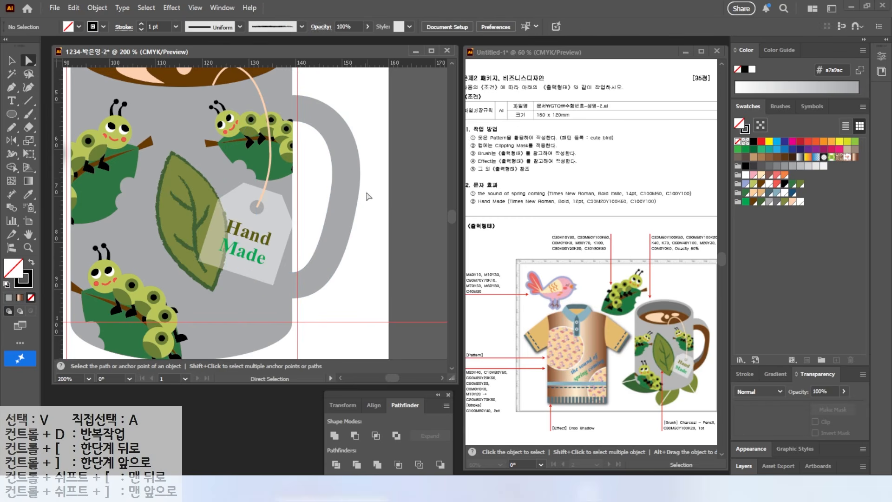
# Draw two unfilled Pencil curves with a 1 pt black stroke across the handle's upper and lower parts
pyautogui.click(323, 144)
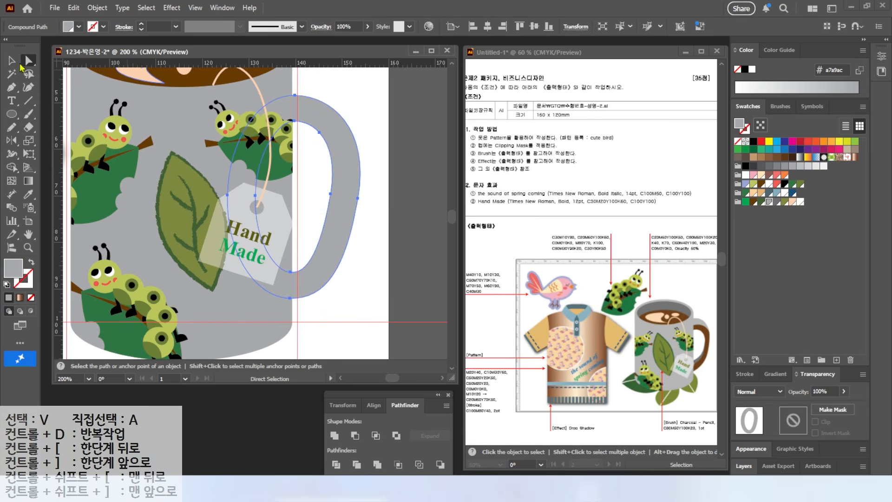
pyautogui.click(12, 126)
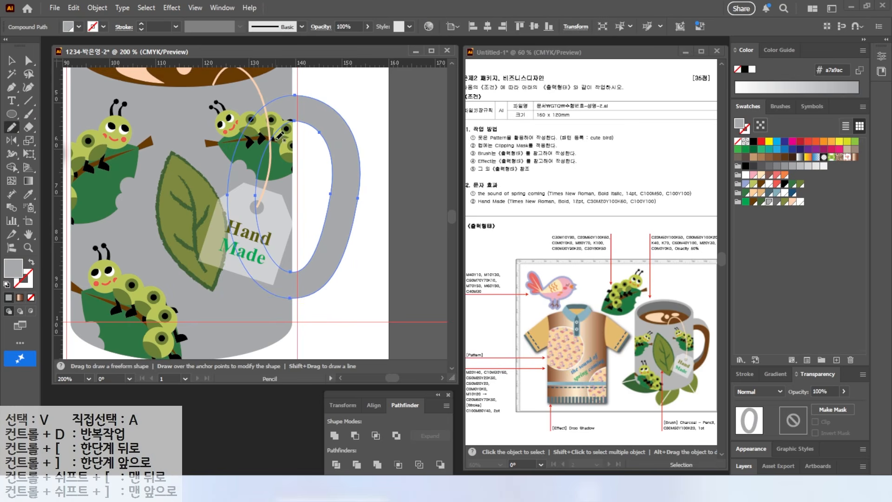
pyautogui.moveTo(338, 123); pyautogui.dragTo(374, 216)
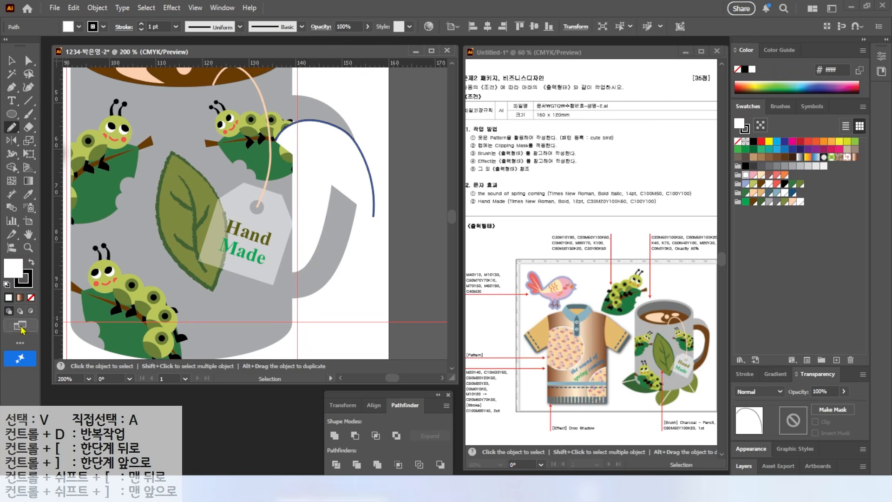
pyautogui.keyDown('ctrl'); pyautogui.click(313, 183); pyautogui.keyUp('ctrl')
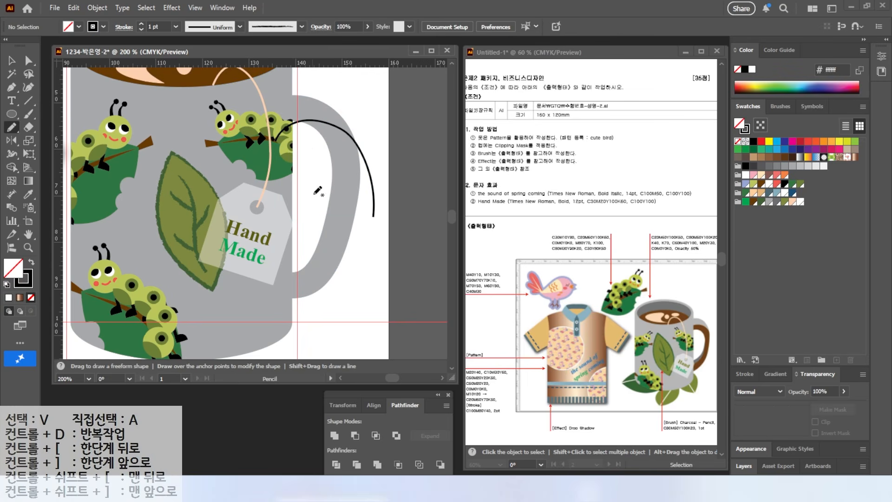
pyautogui.moveTo(234, 323); pyautogui.dragTo(234, 323)
pyautogui.hotkey('ctrl', 'z')
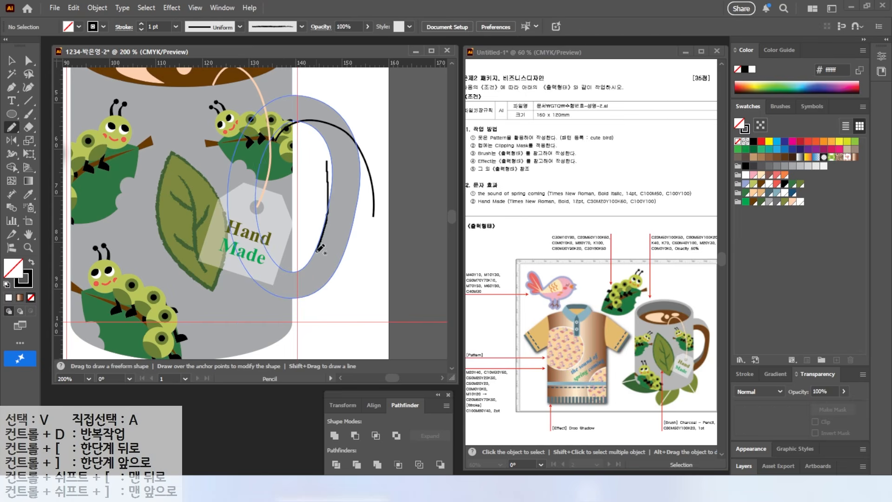
pyautogui.moveTo(235, 306); pyautogui.dragTo(213, 305)
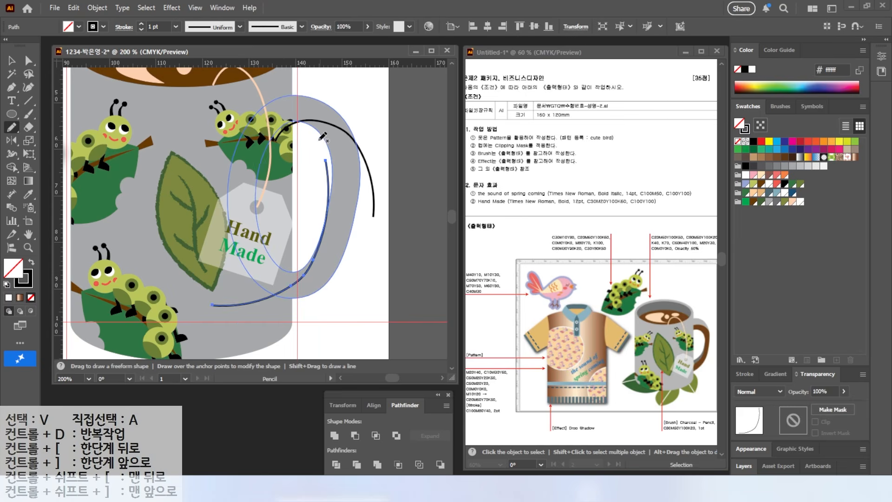
# Divide the ring-shaped handle along the two Pencil curves drawn across it
pyautogui.press('v')
pyautogui.moveTo(347, 109); pyautogui.dragTo(319, 191)
pyautogui.click(336, 464)
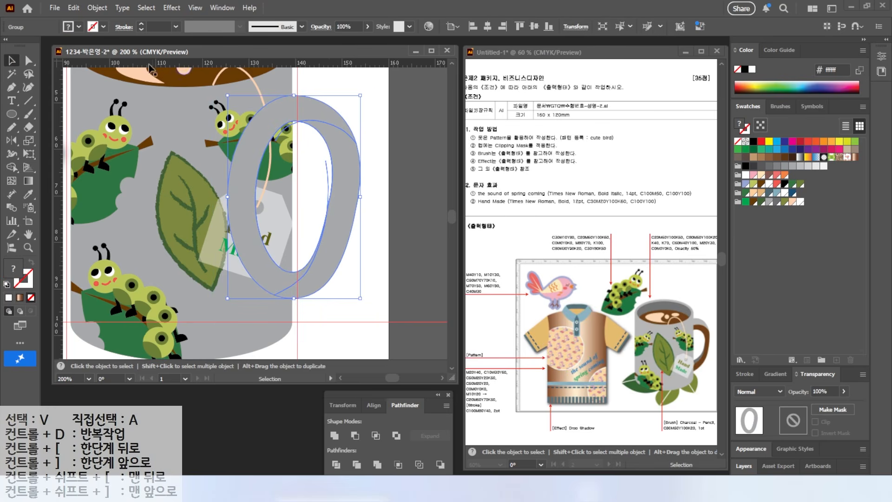
# Fill the inner crescent on the handle's right side with the dark brown swatch
pyautogui.click(25, 61)
pyautogui.click(364, 118)
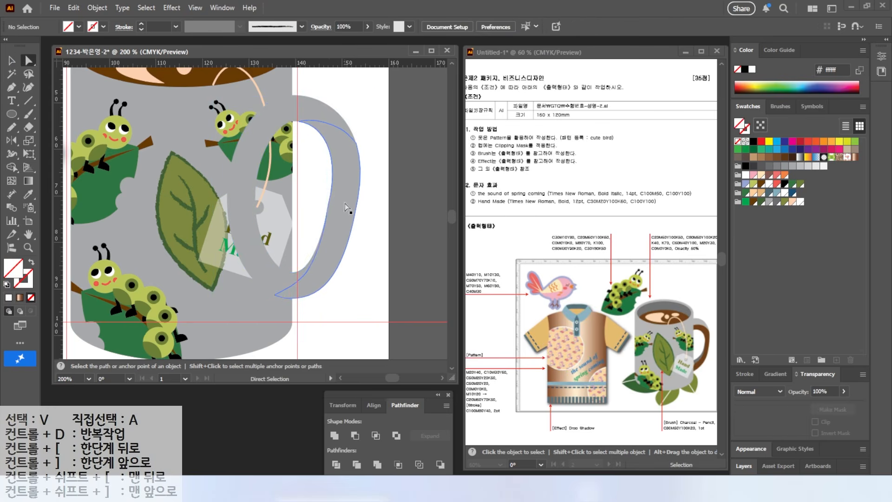
pyautogui.click(348, 208)
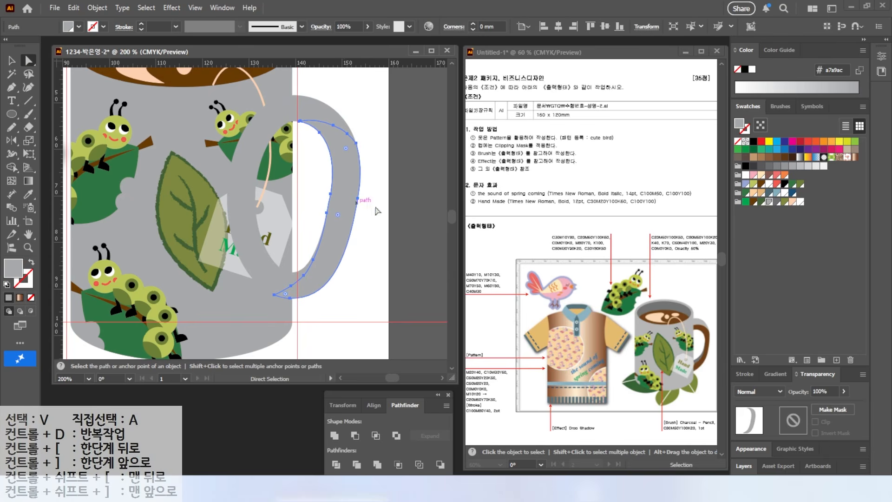
pyautogui.click(753, 202)
pyautogui.click(368, 199)
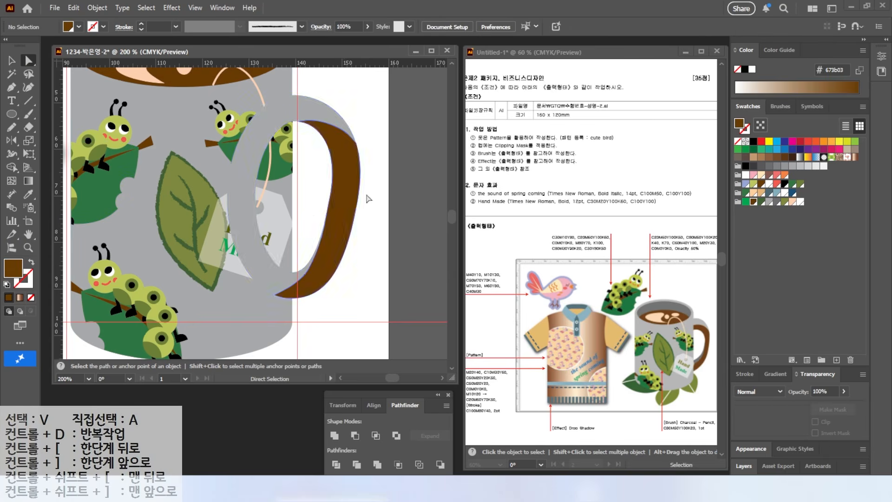
# Draw a Pencil curve across the lower part of the gray handle ring and divide the ring along it
pyautogui.click(283, 250)
pyautogui.click(11, 127)
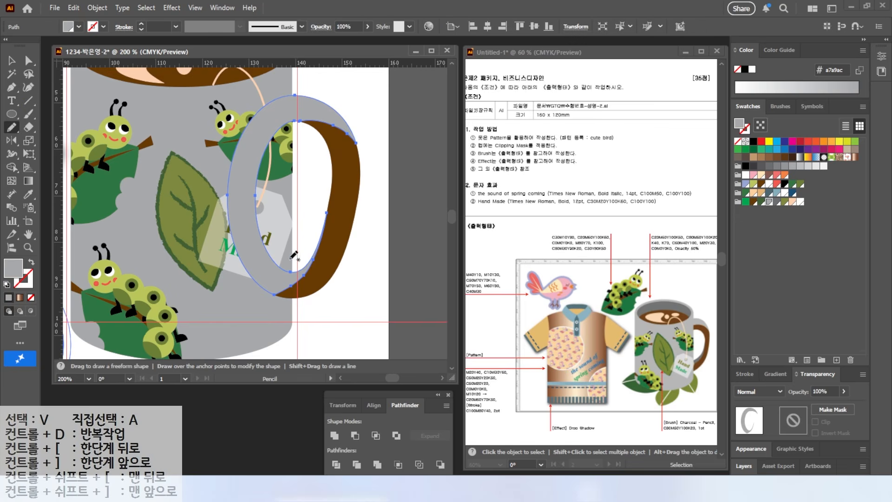
pyautogui.moveTo(273, 205); pyautogui.dragTo(241, 307)
pyautogui.click(11, 61)
pyautogui.keyDown('shift'); pyautogui.click(279, 279); pyautogui.keyUp('shift')
pyautogui.keyDown('shift'); pyautogui.click(326, 270); pyautogui.keyUp('shift')
pyautogui.click(336, 465)
# Fill the divided piece at the bottom of the handle with the dark gray swatch
pyautogui.click(28, 61)
pyautogui.click(358, 274)
pyautogui.click(292, 279)
pyautogui.click(777, 202)
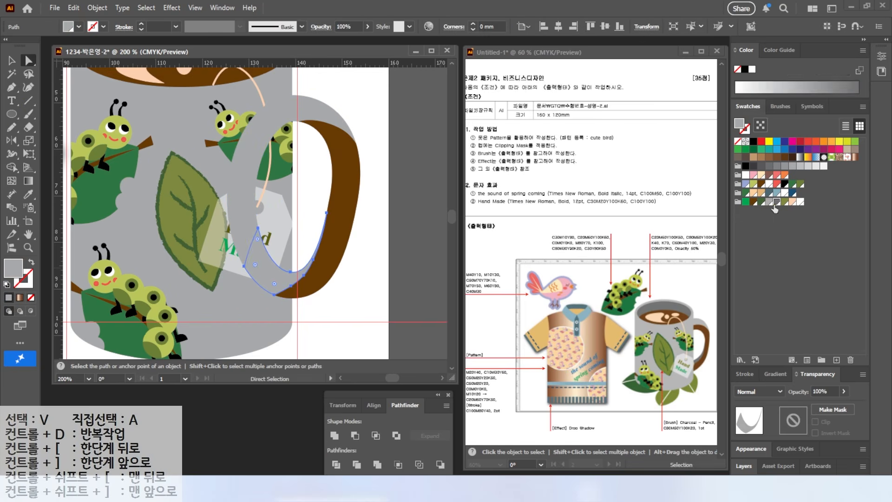
# Send the finished handle group to the back, behind the mug
pyautogui.click(12, 61)
pyautogui.click(367, 153)
pyautogui.click(328, 265)
pyautogui.rightClick(327, 266)
pyautogui.moveTo(366, 419)
pyautogui.click(474, 453)
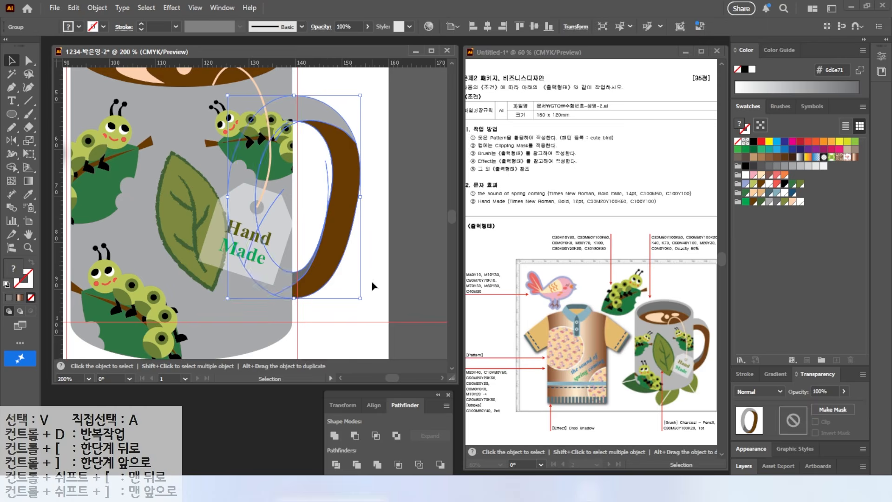
# Draw a wide ellipse over the mug's lower left edge and fill it with the dark green swatch
pyautogui.click(372, 285)
pyautogui.doubleClick(28, 234)
pyautogui.moveTo(362, 249); pyautogui.dragTo(354, 206)
pyautogui.click(12, 114)
pyautogui.moveTo(239, 243); pyautogui.dragTo(317, 286)
pyautogui.click(761, 202)
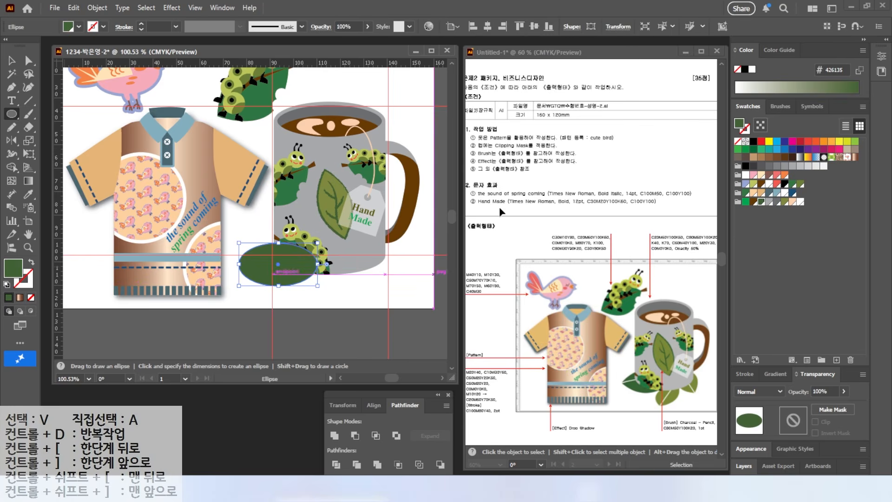
# Convert the ellipse's two end anchors to sharp corners and enlarge the resulting leaf slightly
pyautogui.moveTo(12, 86); pyautogui.dragTo(43, 126)
pyautogui.click(239, 264)
pyautogui.click(317, 264)
pyautogui.moveTo(294, 280)
pyautogui.mouseDown()
pyautogui.moveTo(289, 274)
pyautogui.moveTo(300, 281)
pyautogui.mouseUp()
pyautogui.moveTo(323, 286); pyautogui.dragTo(347, 291)
pyautogui.scroll(3, 288, 260)
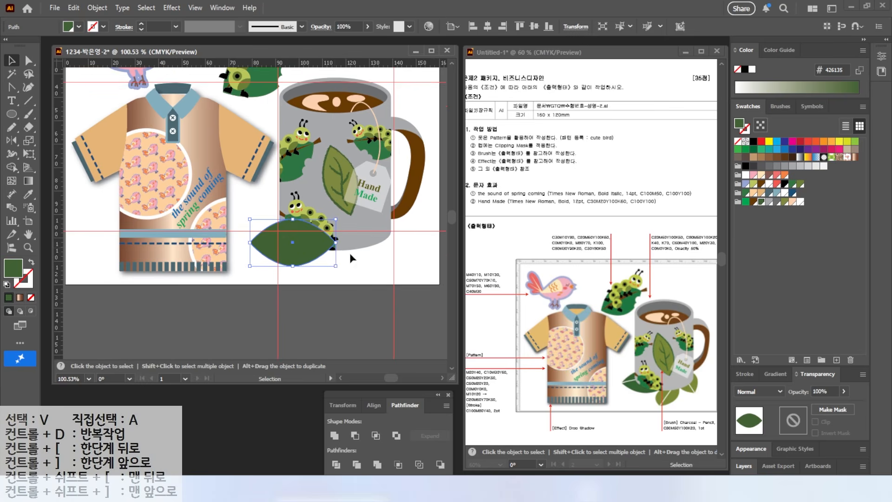
# Draw a white-stroked Pencil vein lengthwise across the dark green leaf and adjust it to the leaf's tips
pyautogui.hotkey('ctrl', 'shift', 'a')
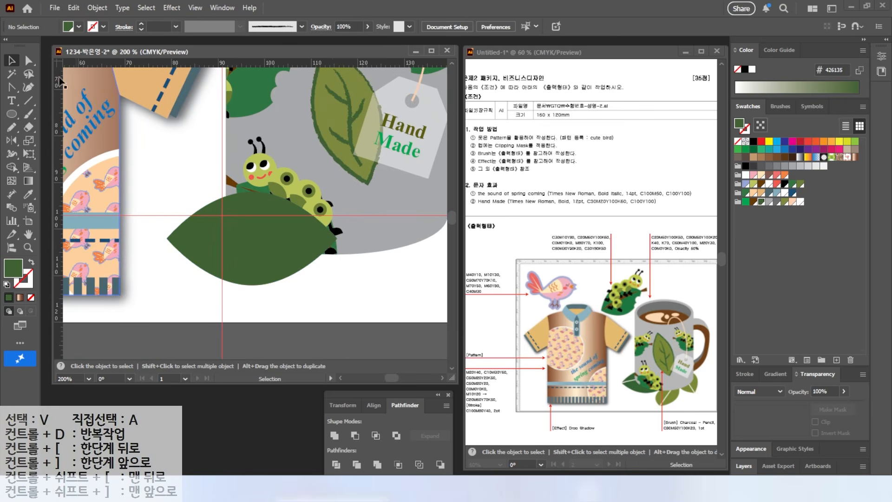
pyautogui.click(12, 126)
pyautogui.moveTo(146, 250); pyautogui.dragTo(340, 257)
pyautogui.click(28, 282)
pyautogui.click(800, 202)
pyautogui.press('v')
pyautogui.moveTo(344, 258); pyautogui.dragTo(345, 248)
pyautogui.moveTo(156, 252); pyautogui.dragTo(164, 236)
# Copy the leaf with its vein to the mug's lower right, shrinking the copy and tilting it downward
pyautogui.moveTo(154, 280); pyautogui.dragTo(189, 228)
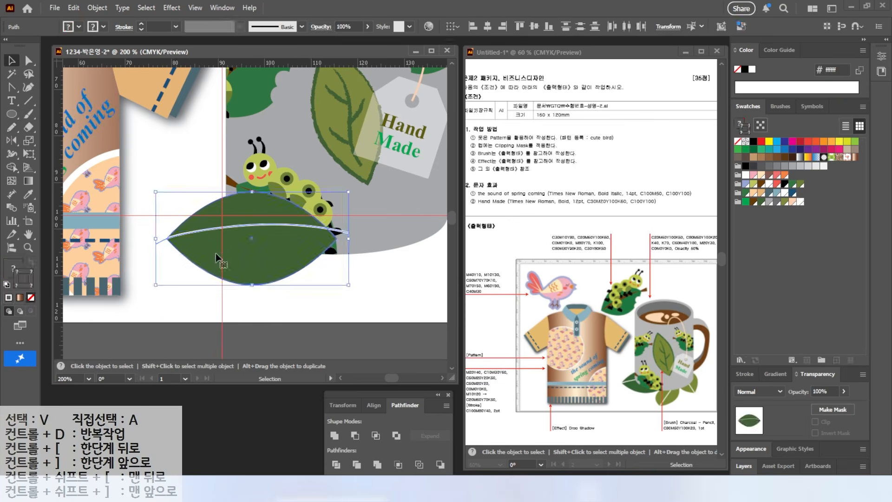
pyautogui.moveTo(192, 261); pyautogui.dragTo(279, 284)
pyautogui.moveTo(437, 216); pyautogui.dragTo(369, 314)
pyautogui.moveTo(315, 292); pyautogui.dragTo(434, 255)
pyautogui.moveTo(434, 256)
pyautogui.mouseDown()
pyautogui.moveTo(331, 272)
pyautogui.moveTo(352, 262)
pyautogui.mouseUp()
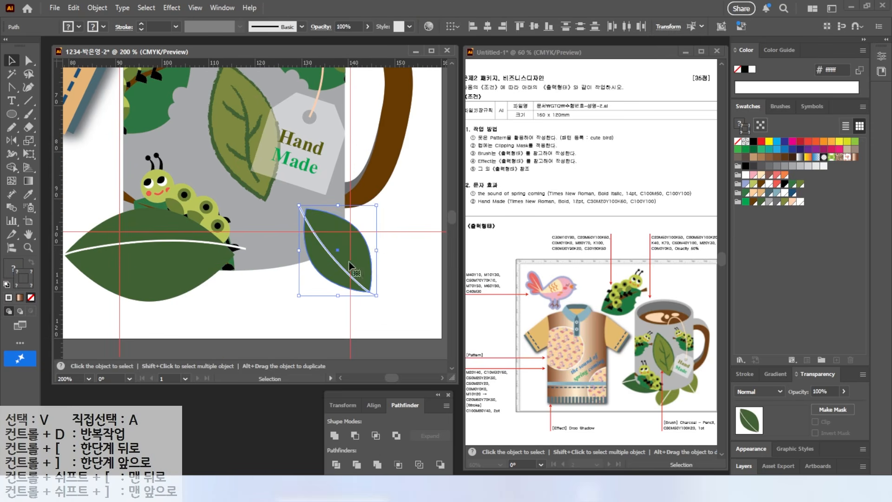
# Fill the smaller leaf with the olive green swatch and leave it without a stroke
pyautogui.click(352, 264)
pyautogui.click(784, 201)
pyautogui.click(32, 262)
pyautogui.click(32, 296)
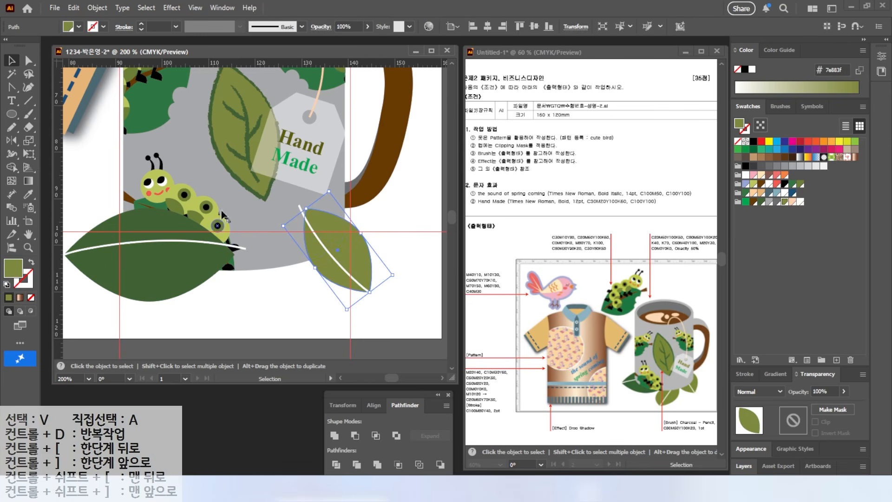
# Duplicate the olive leaf with its vein and place the copy beside it, rotated toward the lower left
pyautogui.moveTo(392, 316); pyautogui.dragTo(356, 282)
pyautogui.moveTo(356, 282); pyautogui.dragTo(269, 293)
pyautogui.moveTo(295, 312); pyautogui.dragTo(223, 321)
pyautogui.moveTo(243, 284); pyautogui.dragTo(277, 290)
pyautogui.hotkey('ctrl', 'shift', 'a')
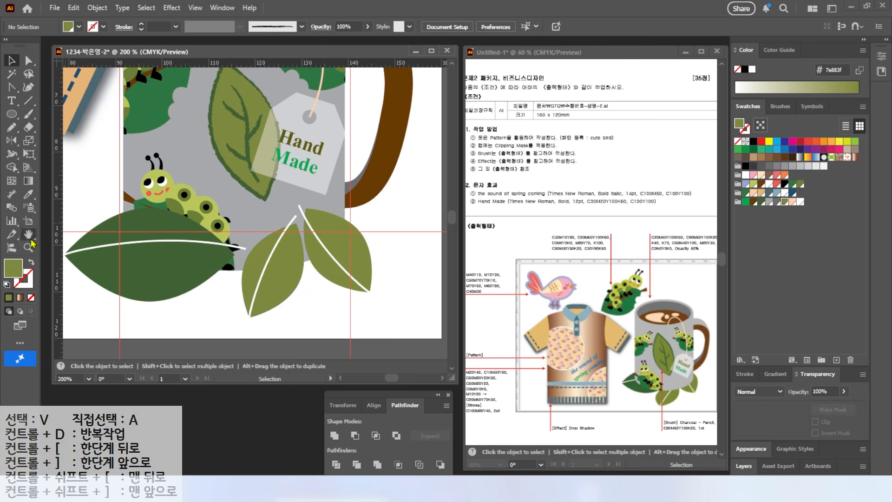
# Select all three leaves with their veins and send them to the back, behind the mug
pyautogui.doubleClick(31, 238)
pyautogui.moveTo(253, 343); pyautogui.dragTo(271, 310)
pyautogui.moveTo(336, 349); pyautogui.dragTo(355, 332)
pyautogui.moveTo(416, 338); pyautogui.dragTo(400, 322)
pyautogui.rightClick(344, 328)
pyautogui.moveTo(373, 418)
pyautogui.click(485, 453)
pyautogui.click(447, 342)
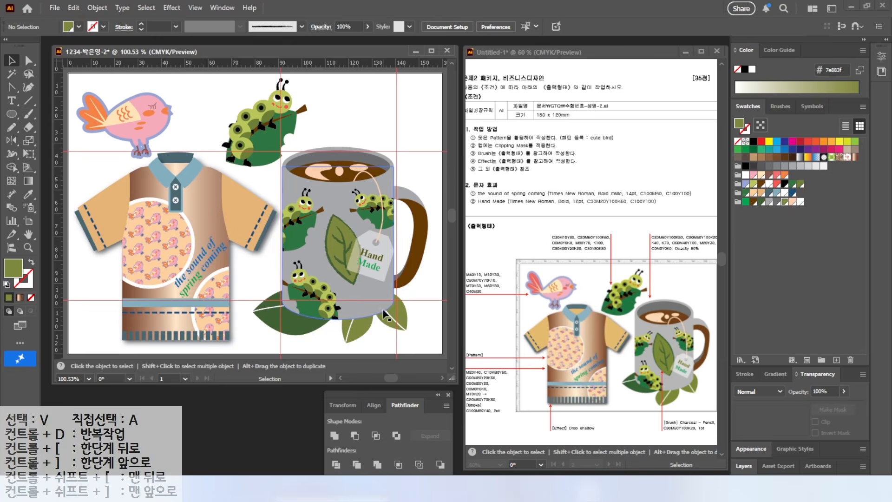
# Hide the guides and save the artwork as an Illustrator 2020 AI file in the GTQ folder
pyautogui.click(195, 8)
pyautogui.moveTo(348, 404)
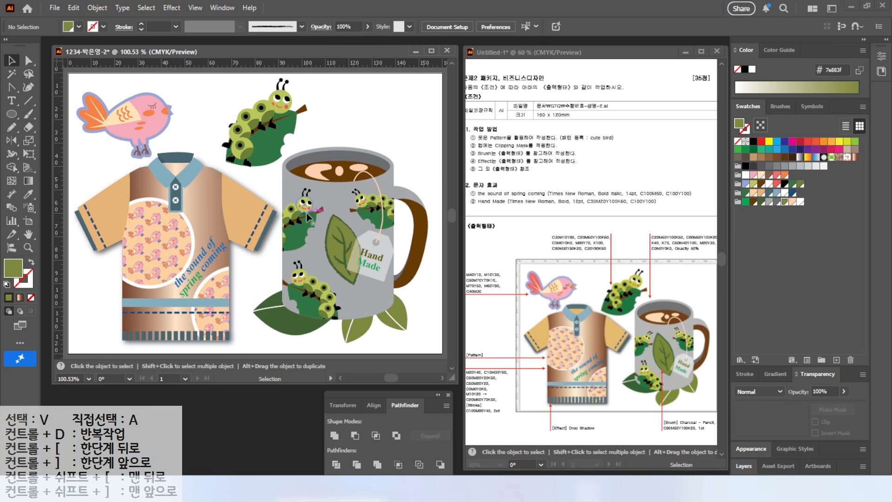
pyautogui.click(54, 8)
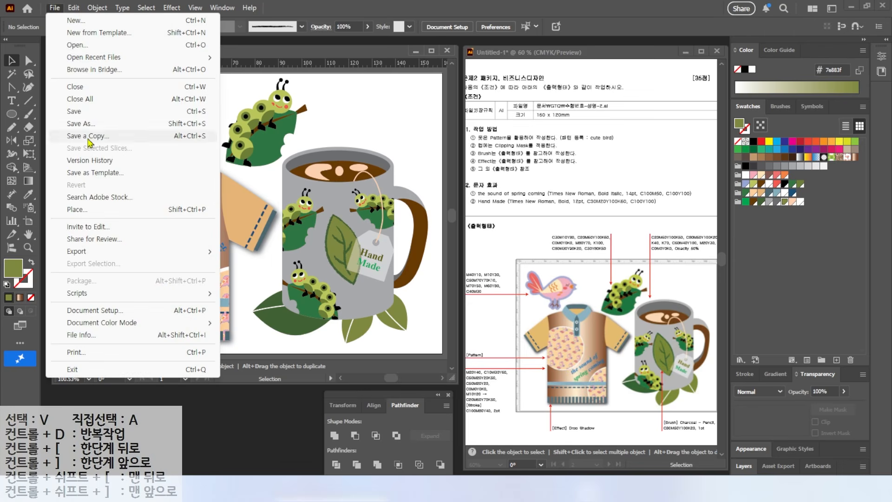
pyautogui.click(82, 123)
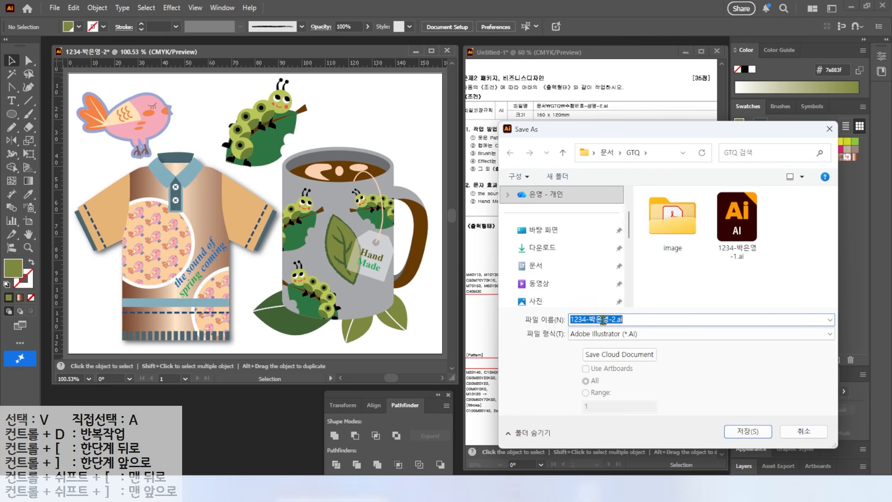
pyautogui.click(744, 432)
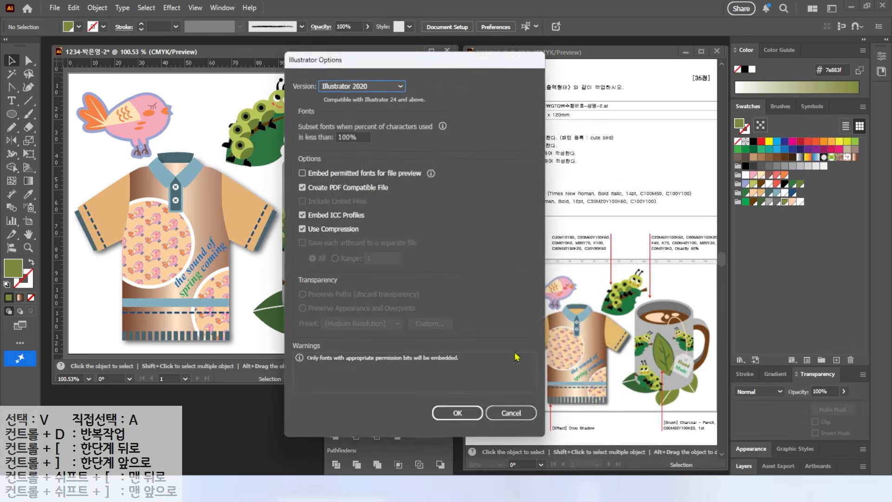
pyautogui.click(455, 410)
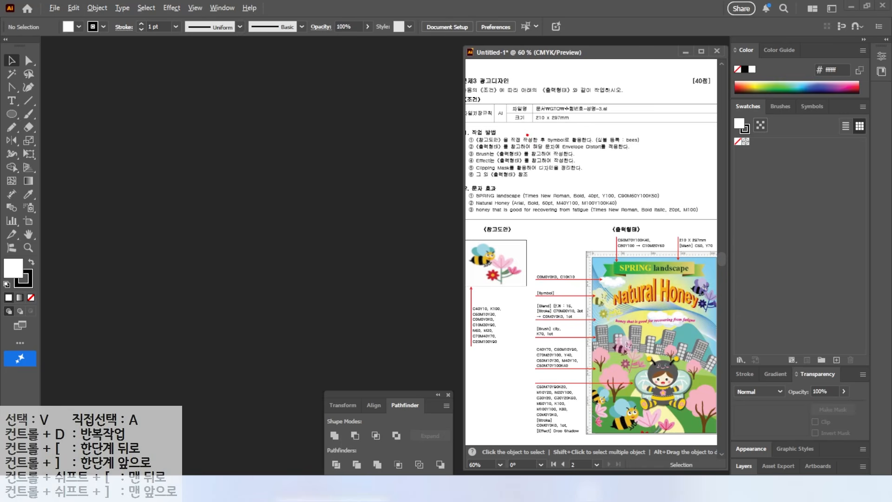
# Start a new document and name it with the exam number, the candidate's name and the suffix 3
pyautogui.moveTo(519, 96); pyautogui.dragTo(613, 126)
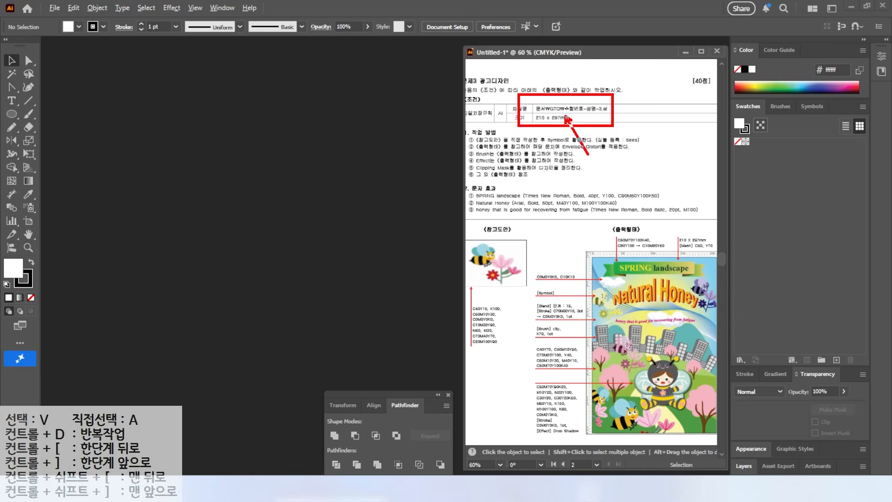
pyautogui.press('Escape')
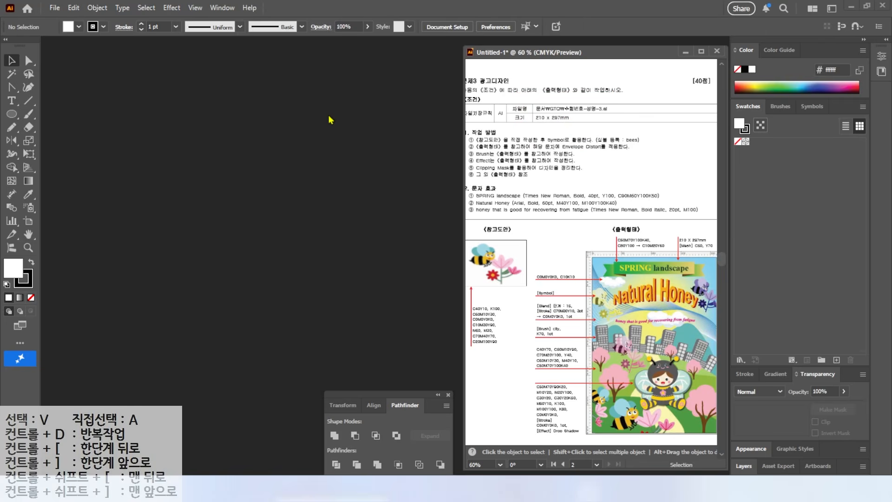
pyautogui.click(55, 7)
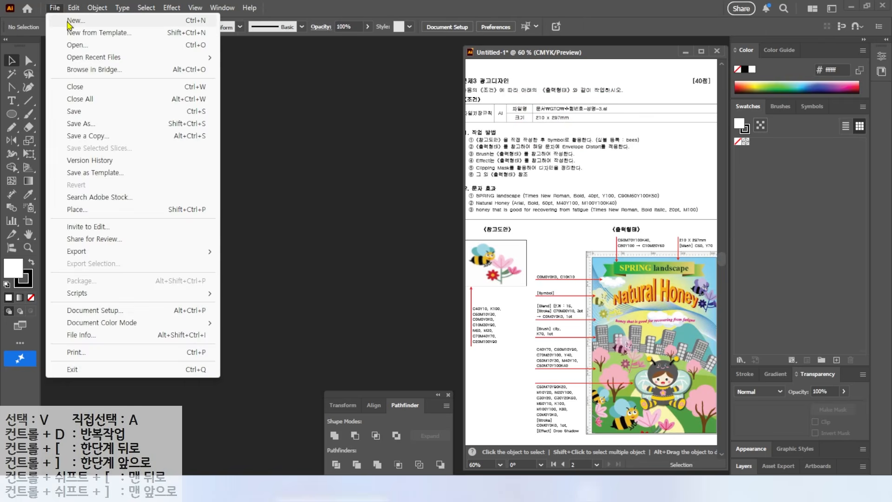
pyautogui.click(61, 18)
pyautogui.moveTo(457, 92); pyautogui.dragTo(337, 98)
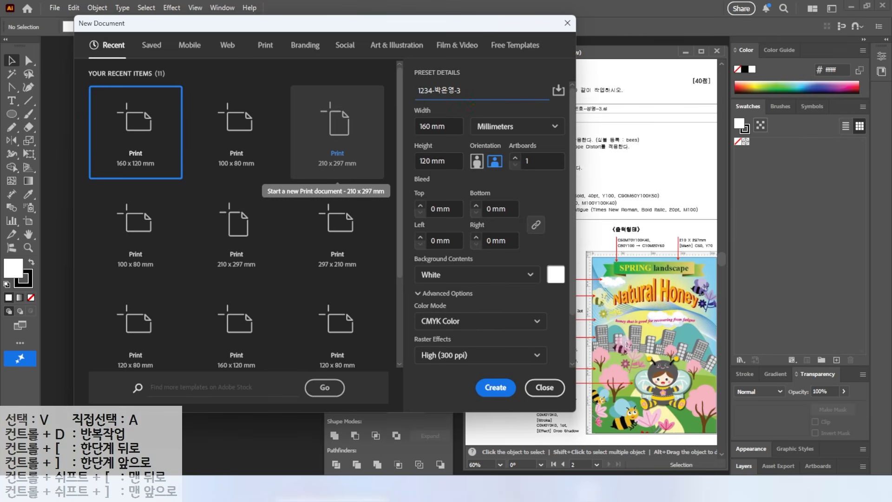
pyautogui.moveTo(466, 112); pyautogui.dragTo(528, 137)
pyautogui.press('Escape')
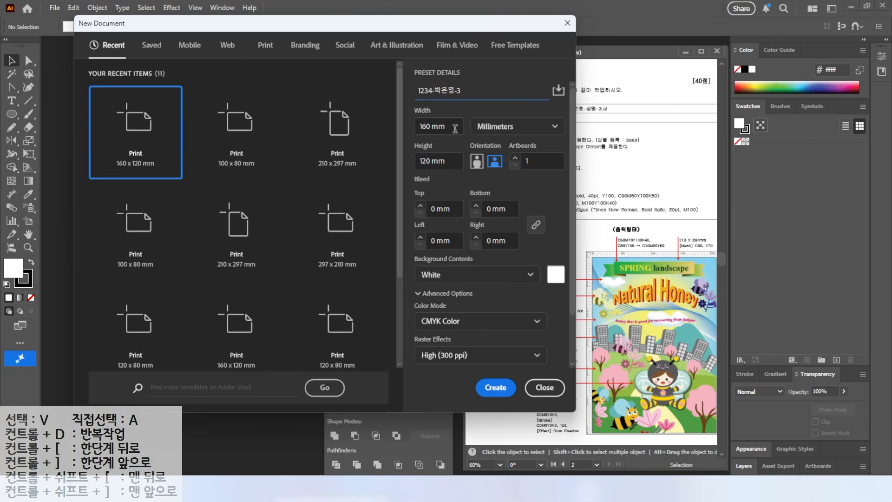
# Set the new document to 210 mm wide and 297 mm high, and create it in CMYK Color at 300 ppi
pyautogui.doubleClick(448, 124)
pyautogui.write('210')
pyautogui.press('Tab')
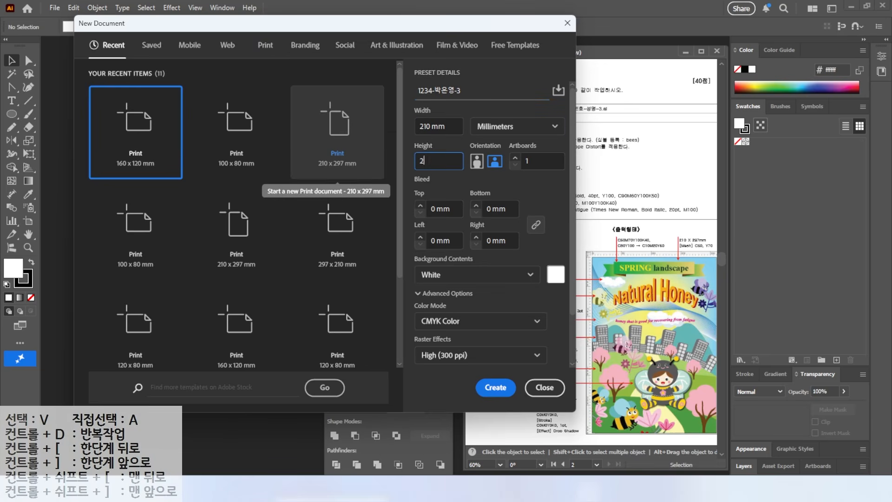
pyautogui.write('297')
pyautogui.moveTo(404, 262); pyautogui.dragTo(454, 282)
pyautogui.moveTo(405, 308); pyautogui.dragTo(470, 331)
pyautogui.moveTo(416, 348); pyautogui.dragTo(471, 369)
pyautogui.press('Escape')
pyautogui.click(498, 383)
pyautogui.press('space')
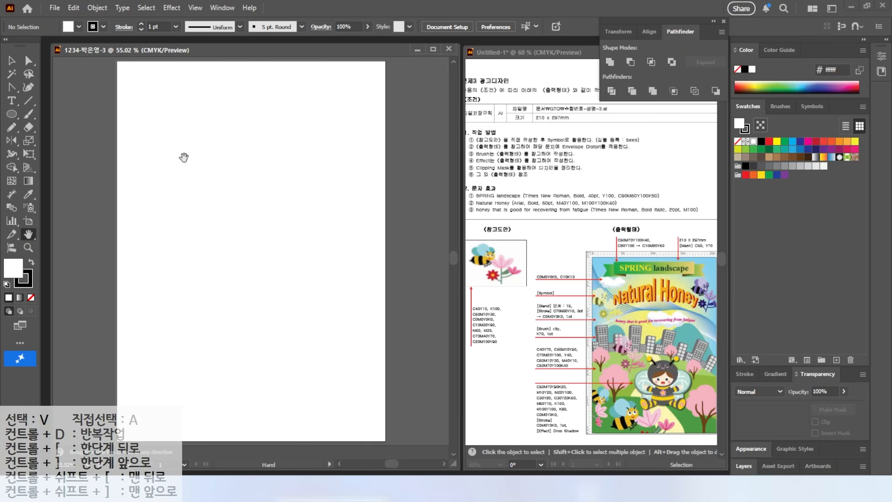
# Show the rulers and place a vertical guide at about 52 mm and a horizontal guide at about 54 mm
pyautogui.hotkey('ctrl', 'r')
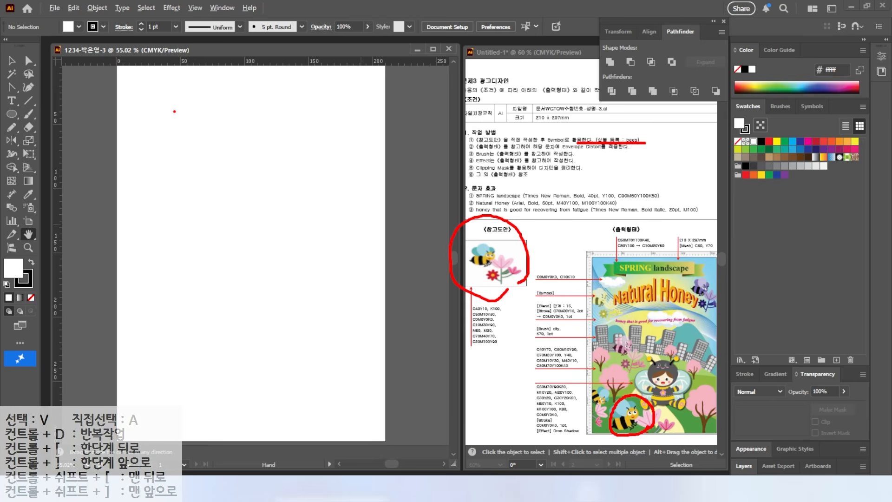
pyautogui.moveTo(150, 57)
pyautogui.mouseDown()
pyautogui.moveTo(145, 132)
pyautogui.moveTo(184, 107)
pyautogui.moveTo(176, 127)
pyautogui.moveTo(145, 68)
pyautogui.mouseUp()
pyautogui.moveTo(180, 118); pyautogui.dragTo(281, 232)
pyautogui.press('Escape')
pyautogui.scroll(4, 168, 99)
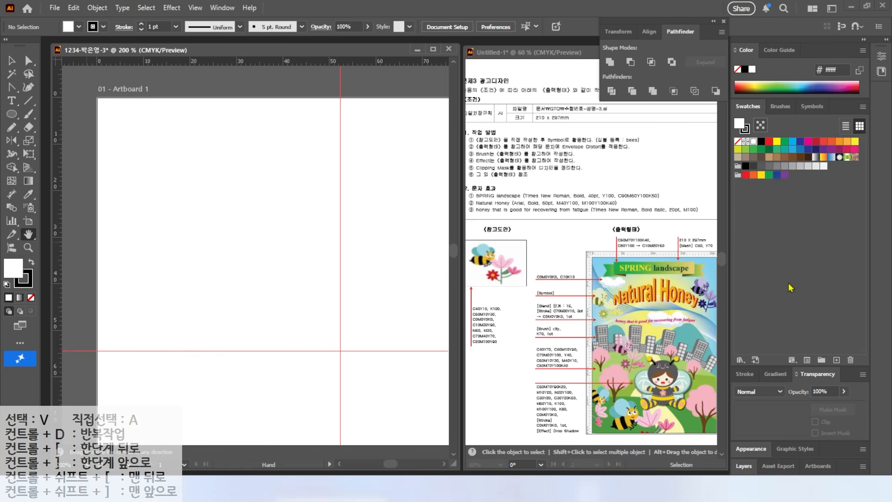
# Create a new swatch group and add a light blue swatch with C 40 and Y 10
pyautogui.moveTo(516, 345)
pyautogui.mouseDown()
pyautogui.moveTo(454, 354)
pyautogui.moveTo(530, 322)
pyautogui.mouseUp()
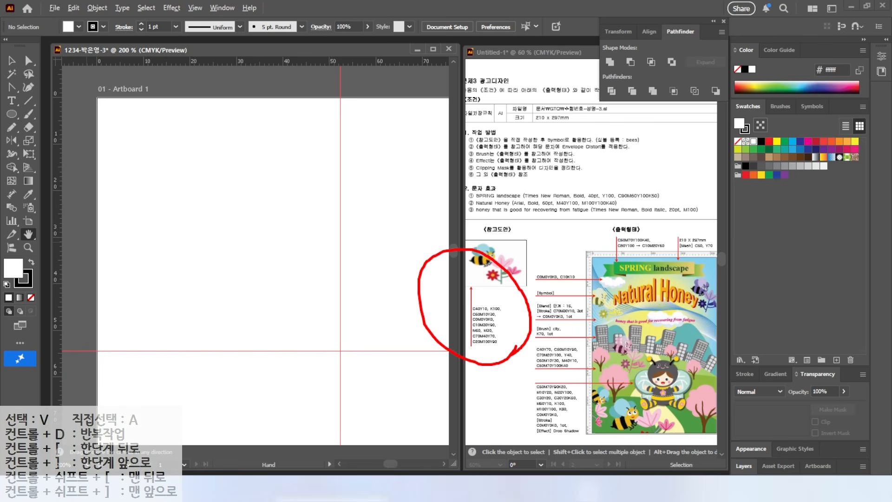
pyautogui.press('Escape')
pyautogui.click(821, 360)
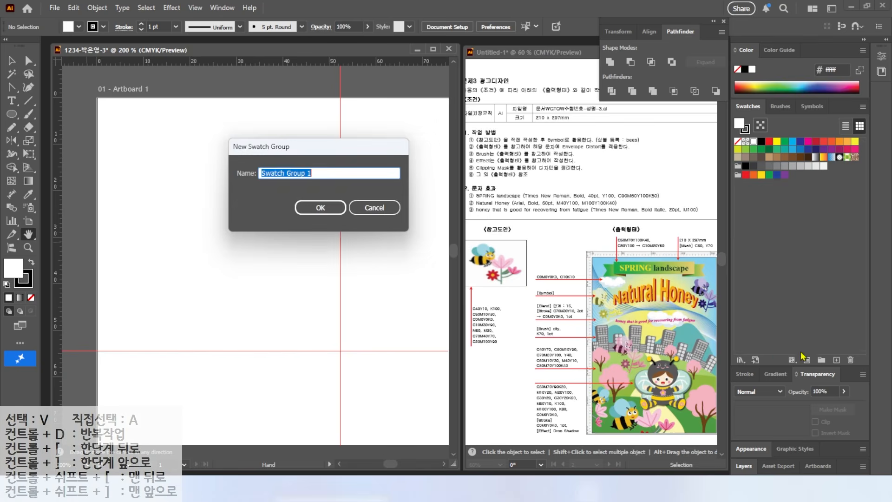
pyautogui.click(344, 208)
pyautogui.click(836, 359)
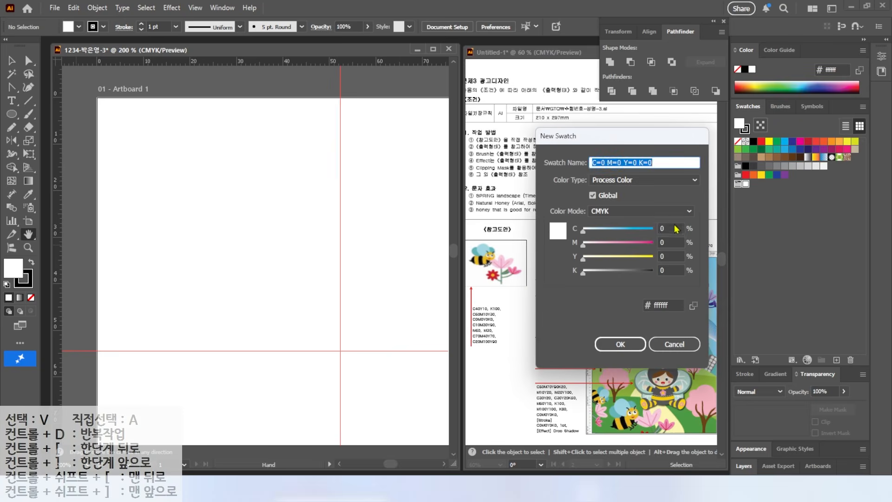
pyautogui.write('40')
pyautogui.press('Tab')
# Add a black swatch with K 100 to the new group
pyautogui.press('Tab')
pyautogui.write('10')
pyautogui.press('Return')
pyautogui.click(836, 360)
pyautogui.moveTo(669, 229); pyautogui.dragTo(566, 213)
pyautogui.write('0')
# Add a teal swatch with C 60, M 10 and Y 30 to the group
pyautogui.press('Tab')
pyautogui.press('Tab')
# Add two pink swatches to the group, one with M 60 and one with M 30
pyautogui.write('0')
# Add a golden yellow swatch with C 10, M 30 and Y 90 to the group
pyautogui.press('Tab')
pyautogui.write('100')
pyautogui.press('Return')
pyautogui.click(835, 360)
pyautogui.moveTo(669, 229); pyautogui.dragTo(549, 202)
pyautogui.write('60')
pyautogui.press('Tab')
pyautogui.write('10')
pyautogui.press('Tab')
pyautogui.write('30\t0')
pyautogui.press('Return')
pyautogui.click(837, 361)
pyautogui.write('10')
pyautogui.press('Tab')
pyautogui.write('30')
pyautogui.press('Tab')
pyautogui.write('90')
pyautogui.press('Tab')
pyautogui.press('Return')
pyautogui.click(836, 359)
pyautogui.moveTo(670, 229); pyautogui.dragTo(585, 227)
pyautogui.write('0')
pyautogui.press('Tab')
pyautogui.write('60\t0')
pyautogui.press('Return')
pyautogui.click(836, 359)
pyautogui.write('30')
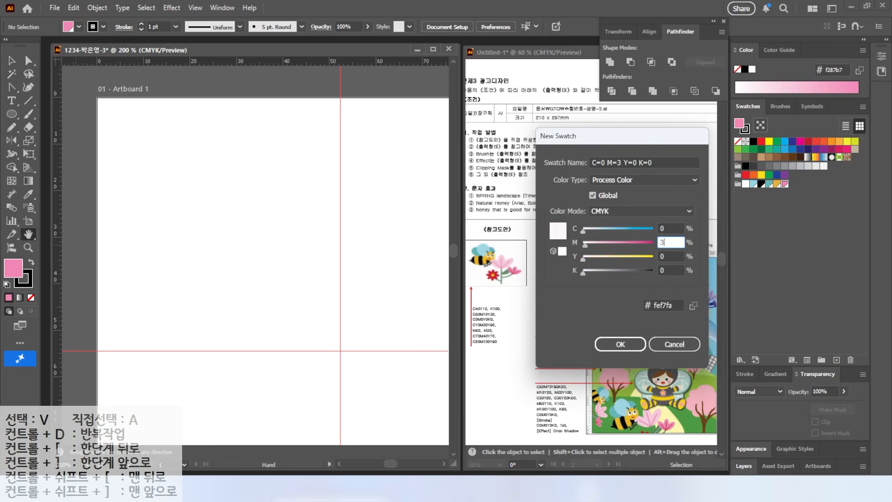
pyautogui.press('Return')
# Add a muted green swatch with C 70, M 40 and Y 70 to the group
pyautogui.click(836, 360)
pyautogui.moveTo(669, 227); pyautogui.dragTo(576, 218)
pyautogui.write('70')
pyautogui.press('Tab')
pyautogui.write('40\t70')
# Add a red swatch with C 20, M 100 and Y 90 to the group
pyautogui.press('Tab')
pyautogui.press('Return')
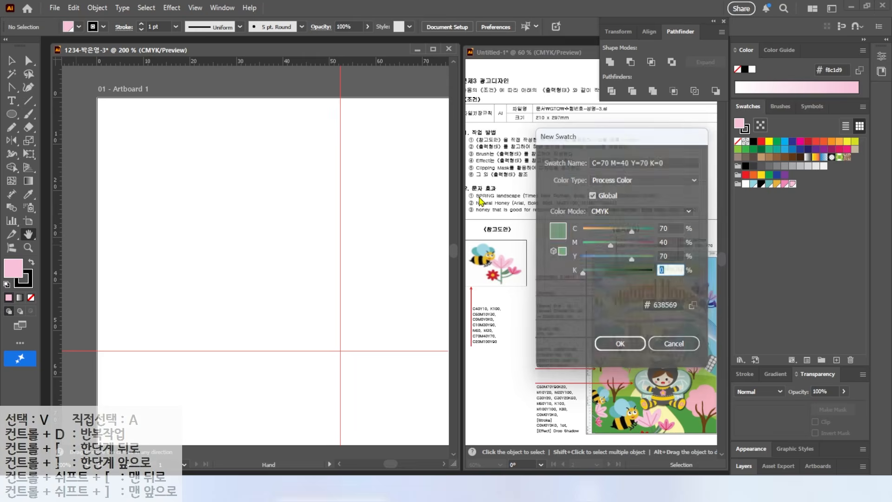
pyautogui.click(836, 360)
pyautogui.moveTo(670, 228); pyautogui.dragTo(562, 217)
pyautogui.write('20')
pyautogui.press('Tab')
pyautogui.write('100')
pyautogui.press('Tab')
pyautogui.write('90')
pyautogui.press('Return')
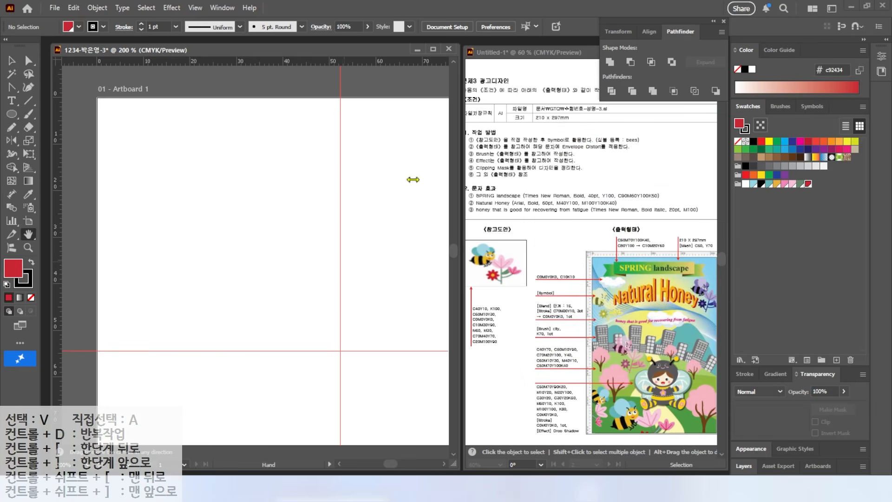
# Draw a tall petal ellipse in the artboard's upper area with a light pink M 30 fill and no stroke
pyautogui.click(12, 113)
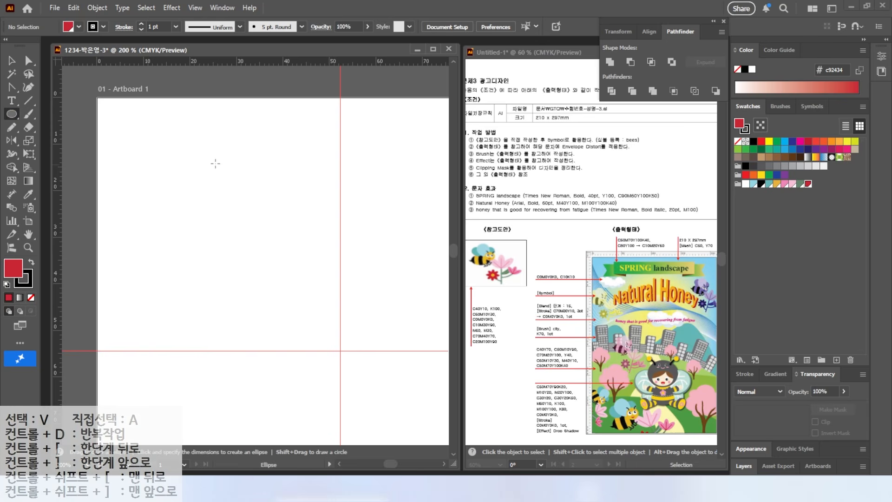
pyautogui.moveTo(208, 153); pyautogui.dragTo(246, 226)
pyautogui.click(792, 184)
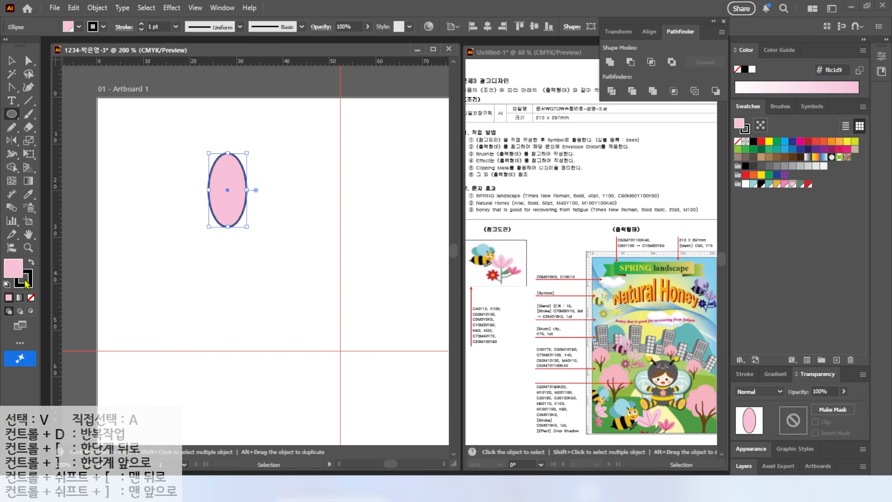
pyautogui.click(29, 282)
pyautogui.click(31, 297)
# Draw a straight red vein line down the middle of the pink petal
pyautogui.click(29, 101)
pyautogui.moveTo(227, 162); pyautogui.dragTo(228, 229)
pyautogui.press('v')
pyautogui.moveTo(240, 195); pyautogui.dragTo(241, 198)
# Duplicate the petal with its vein to both sides of the original, tilting each copy outward to form a three-petal blossom
pyautogui.moveTo(196, 169); pyautogui.dragTo(234, 197)
pyautogui.keyDown('alt'); pyautogui.moveTo(228, 191); pyautogui.dragTo(254, 191); pyautogui.keyUp('alt')
pyautogui.moveTo(277, 150); pyautogui.dragTo(289, 173)
pyautogui.moveTo(253, 208); pyautogui.dragTo(251, 225)
pyautogui.keyDown('alt'); pyautogui.moveTo(251, 216); pyautogui.dragTo(192, 216); pyautogui.keyUp('alt')
pyautogui.moveTo(193, 164); pyautogui.dragTo(134, 183)
pyautogui.moveTo(194, 214); pyautogui.dragTo(199, 216)
# Bring the centre petal and its vein line to the front of the blossom
pyautogui.click(299, 217)
pyautogui.click(227, 191)
pyautogui.hotkey('ctrl', 'shift', ']')
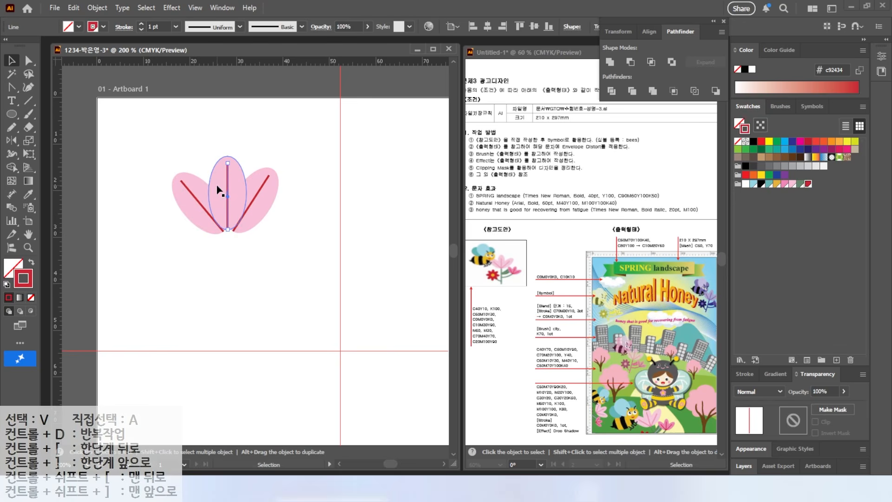
pyautogui.click(241, 243)
# Draw a straight vertical stem about 20 mm long below the blossom with a muted green 3 pt stroke
pyautogui.press('\\')
pyautogui.moveTo(227, 229)
pyautogui.mouseDown()
pyautogui.moveTo(232, 331)
pyautogui.moveTo(231, 322)
pyautogui.mouseUp()
pyautogui.click(800, 184)
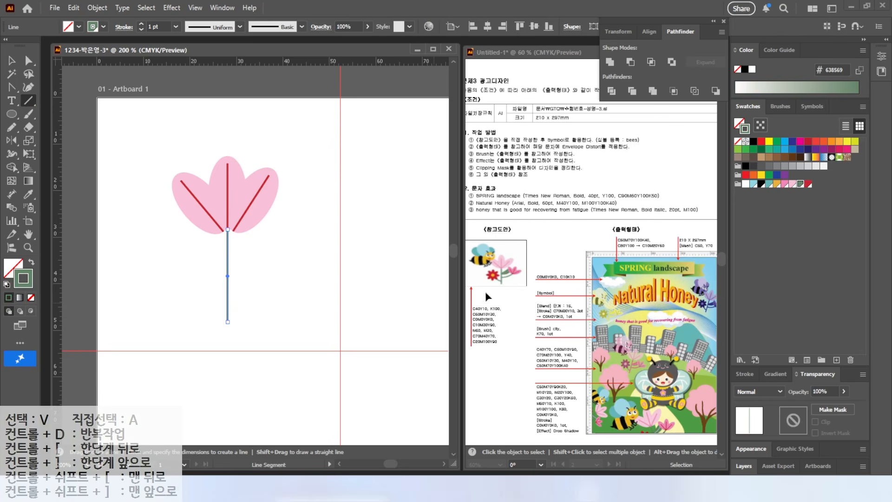
pyautogui.click(745, 374)
pyautogui.click(773, 269)
pyautogui.click(773, 269)
pyautogui.click(773, 270)
pyautogui.click(772, 275)
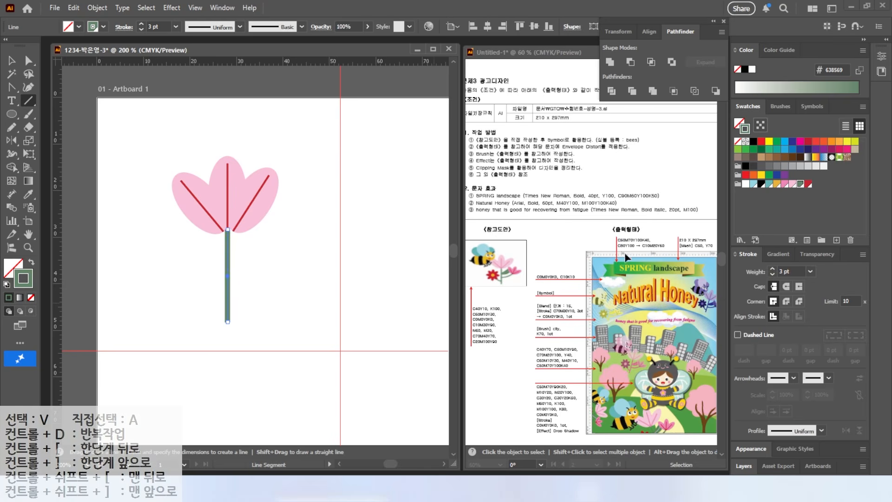
# Place a smaller, tilted copy of the three-petal blossom beside the stem, below the large blossom's right side
pyautogui.press('v')
pyautogui.moveTo(131, 145); pyautogui.dragTo(317, 253)
pyautogui.moveTo(334, 199); pyautogui.dragTo(316, 234)
pyautogui.moveTo(279, 260); pyautogui.dragTo(306, 258)
pyautogui.click(317, 271)
# Fill the small blossom's three petals with the darker pink M 60 swatch
pyautogui.click(277, 237)
pyautogui.keyDown('shift'); pyautogui.click(302, 228); pyautogui.keyUp('shift')
pyautogui.keyDown('shift'); pyautogui.click(321, 259); pyautogui.keyUp('shift')
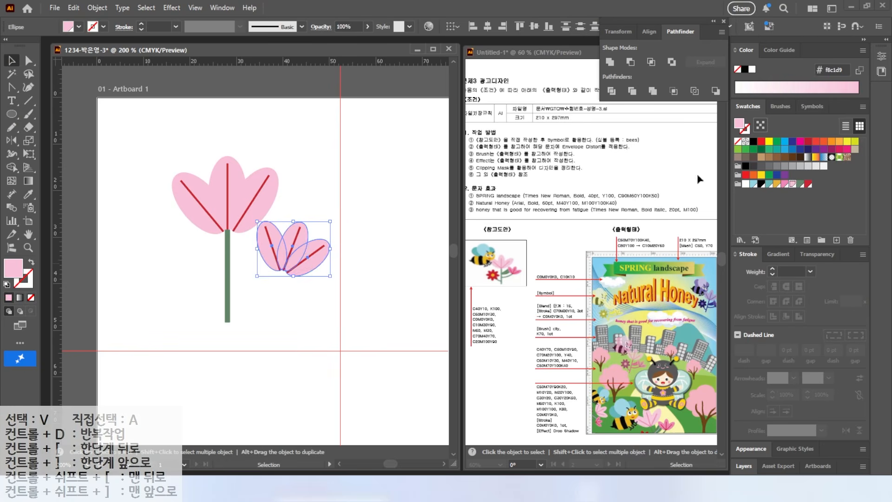
pyautogui.click(785, 184)
# Recolor the large blossom's three vein lines with the darker pink M 60 stroke
pyautogui.click(337, 307)
pyautogui.click(272, 248)
pyautogui.keyDown('shift'); pyautogui.click(297, 238); pyautogui.keyUp('shift')
pyautogui.keyDown('shift'); pyautogui.click(310, 257); pyautogui.keyUp('shift')
pyautogui.click(29, 284)
pyautogui.click(204, 207)
pyautogui.keyDown('shift'); pyautogui.click(227, 181); pyautogui.keyUp('shift')
pyautogui.keyDown('shift'); pyautogui.click(255, 200); pyautogui.keyUp('shift')
pyautogui.click(785, 185)
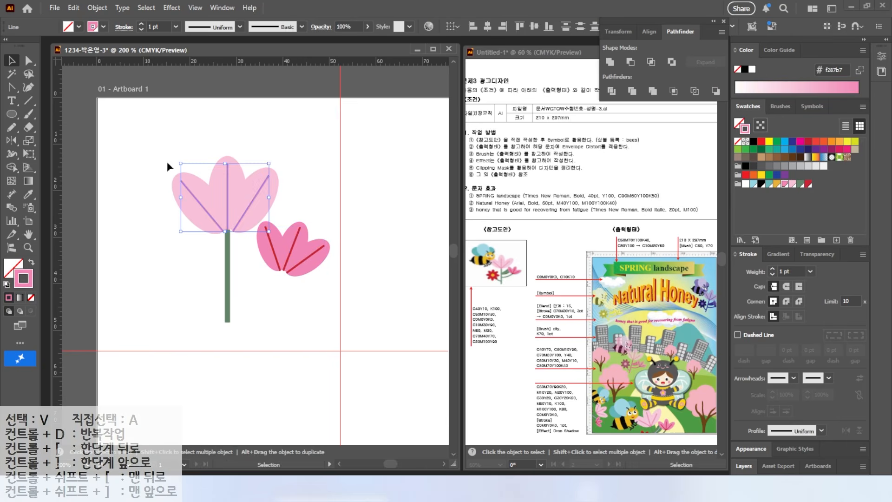
pyautogui.click(101, 127)
# Draw curved side branches with the Pencil, one to the small blossom and one opposite, in a green 2 pt stroke
pyautogui.press('n')
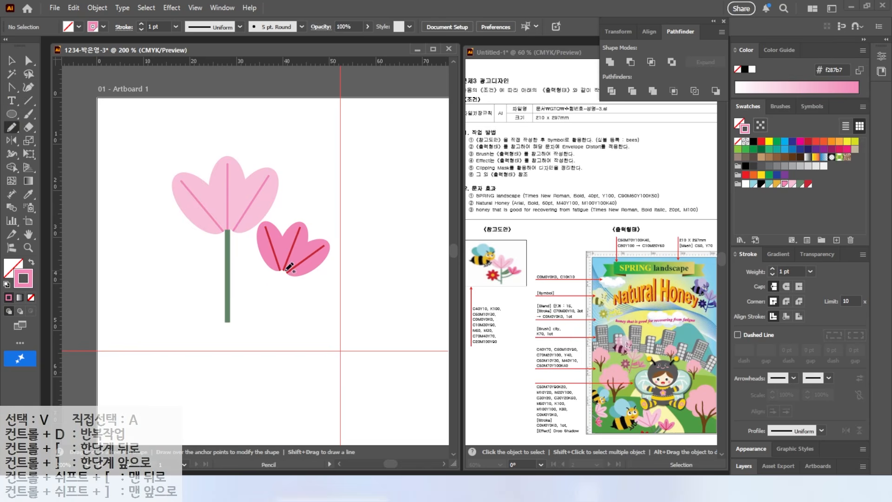
pyautogui.moveTo(226, 292); pyautogui.dragTo(224, 291)
pyautogui.click(800, 184)
pyautogui.click(772, 269)
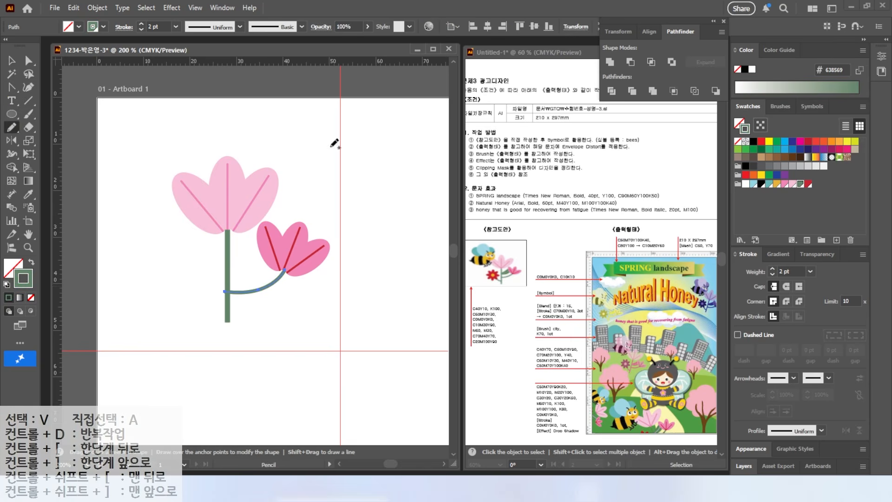
# Draw a narrow upright ellipse to the left of the stem with a red fill and no stroke
pyautogui.press('l')
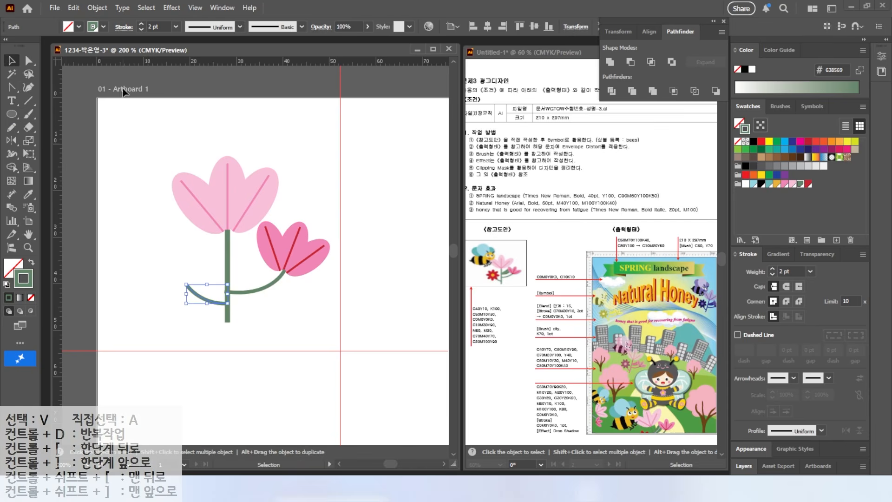
pyautogui.moveTo(157, 230); pyautogui.dragTo(173, 276)
pyautogui.click(31, 262)
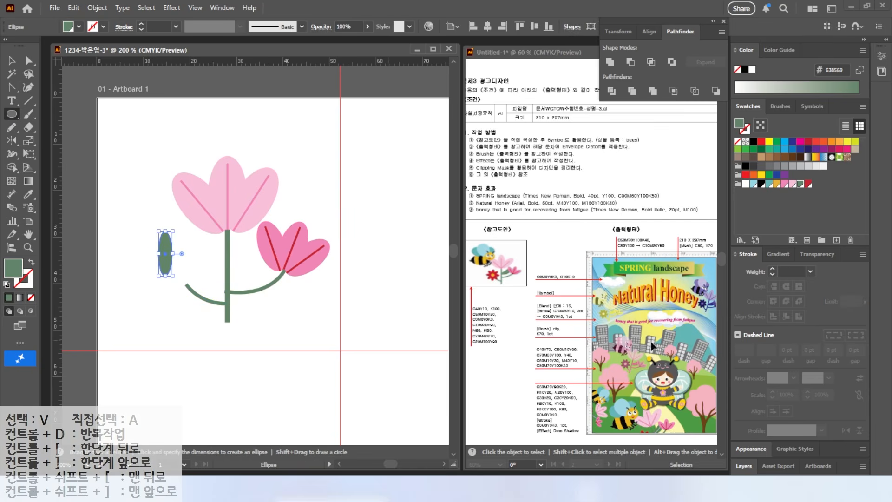
pyautogui.click(808, 184)
pyautogui.press('v')
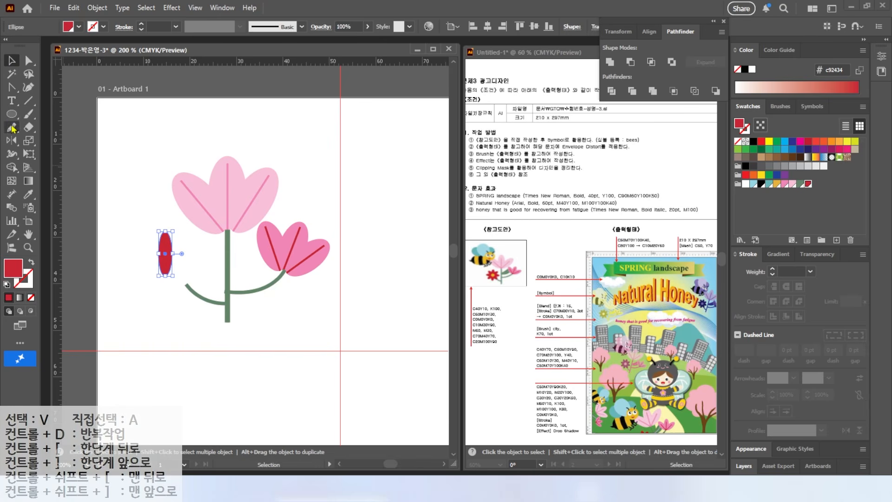
# Rotate copies of the red petal by 45° around its lower anchor to complete an eight-petal flower
pyautogui.click(12, 140)
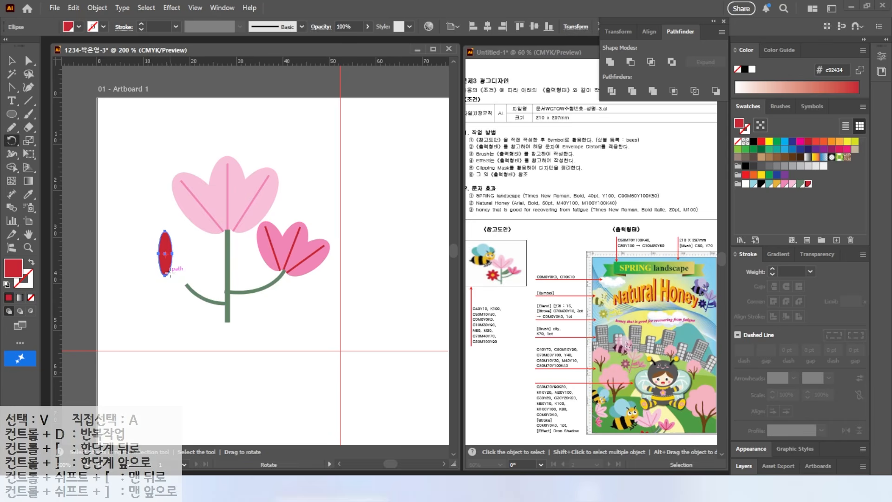
pyautogui.keyDown('alt'); pyautogui.click(165, 276); pyautogui.keyUp('alt')
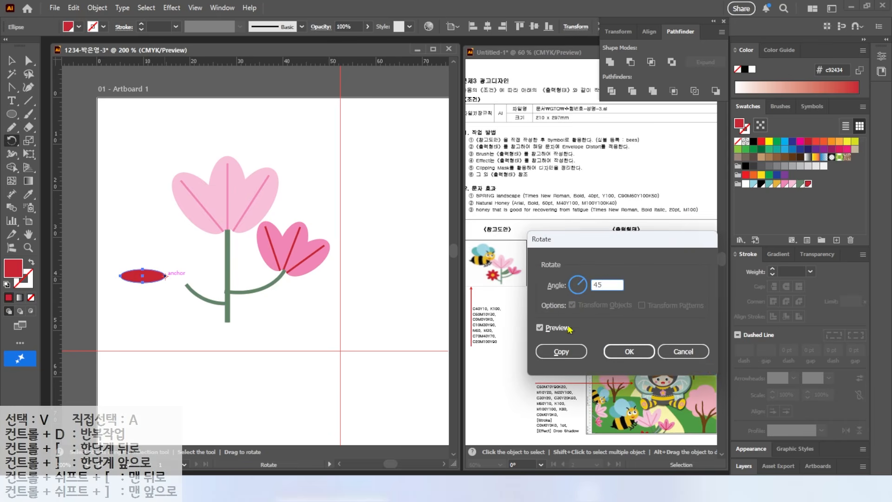
pyautogui.click(559, 352)
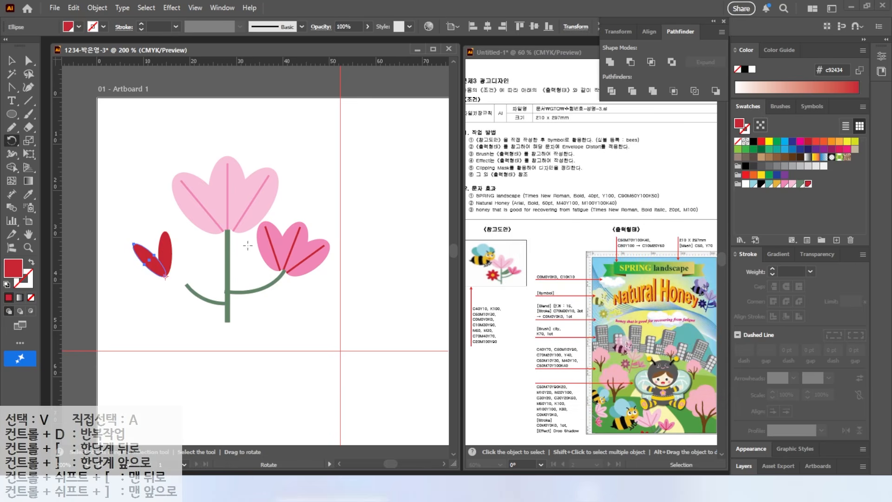
pyautogui.hotkey('ctrl', 'd')
pyautogui.hotkey('ctrl', 'd')
pyautogui.hotkey('ctrl', 'd')
pyautogui.hotkey('ctrl', 'd')
pyautogui.hotkey('ctrl', 'd')
pyautogui.hotkey('ctrl', 'd')
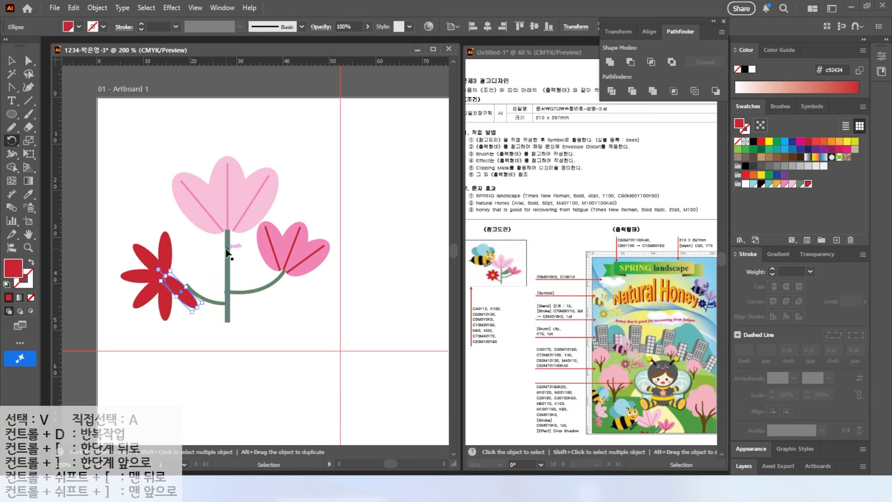
# Add a golden yellow circle at the centre of the red flower
pyautogui.press('l')
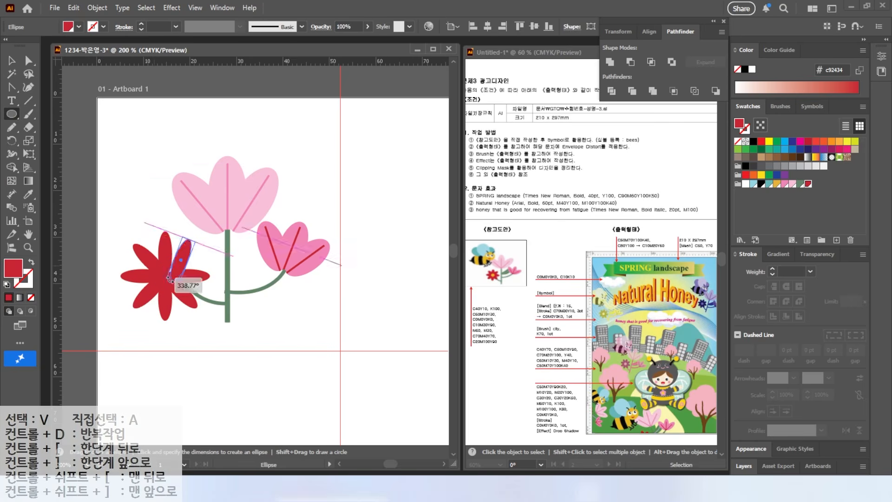
pyautogui.moveTo(158, 275)
pyautogui.mouseDown()
pyautogui.moveTo(168, 285)
pyautogui.moveTo(165, 276)
pyautogui.mouseUp()
pyautogui.press('v')
pyautogui.click(777, 184)
pyautogui.click(12, 61)
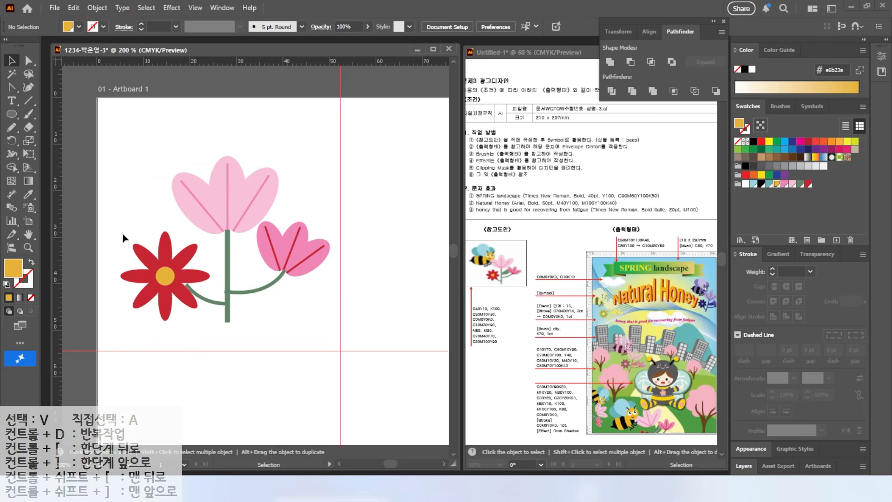
# Scale down the red flower with its centre and place it on the end of the left branch
pyautogui.moveTo(121, 232); pyautogui.dragTo(176, 305)
pyautogui.moveTo(209, 232); pyautogui.dragTo(198, 242)
pyautogui.moveTo(162, 282); pyautogui.dragTo(176, 283)
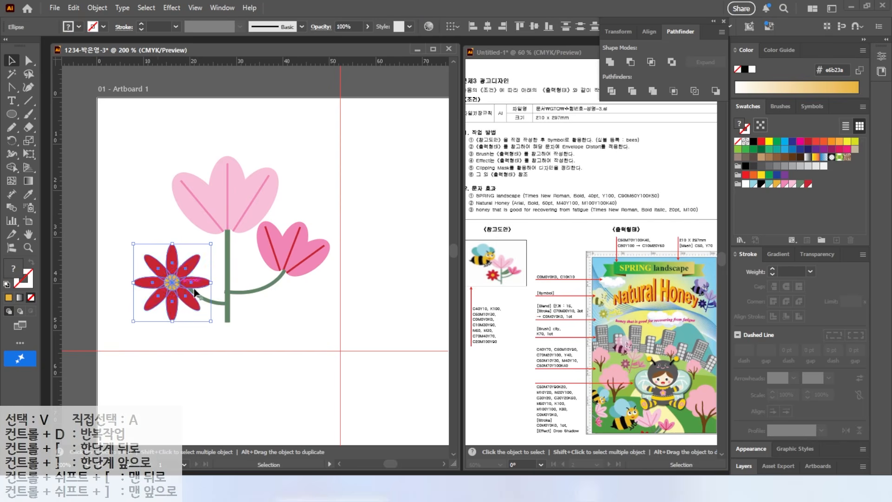
pyautogui.click(238, 293)
pyautogui.hotkey('ctrl', 'shift', 'a')
# Draw a tall green ellipse for a leaf and push its left anchor point inward
pyautogui.press('l')
pyautogui.moveTo(271, 122); pyautogui.dragTo(305, 200)
pyautogui.hotkey('shift', 'x')
pyautogui.press('a')
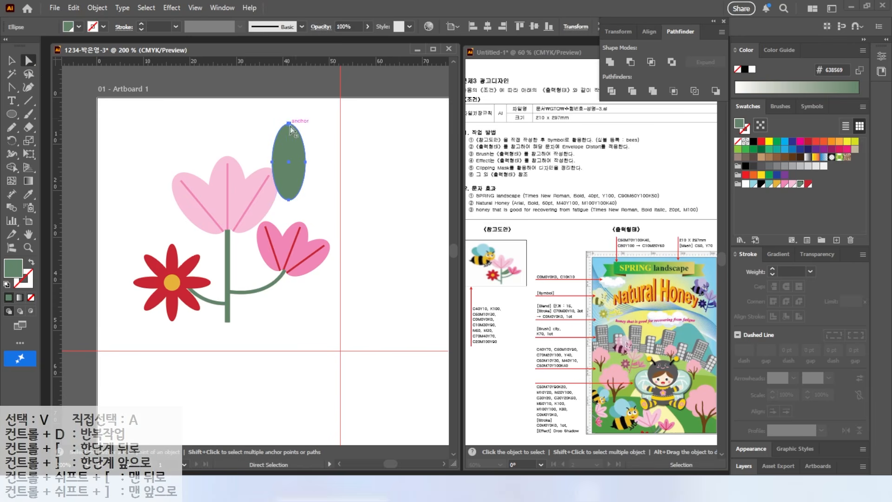
pyautogui.moveTo(272, 162); pyautogui.dragTo(284, 162)
# Tilt the green leaf and attach it to the stem between the main stem and the small blossom
pyautogui.press('v')
pyautogui.moveTo(311, 119); pyautogui.dragTo(333, 138)
pyautogui.moveTo(293, 163); pyautogui.dragTo(258, 245)
pyautogui.hotkey('ctrl', 'shift', 'a')
# Draw a white vein line along the leaf with the Pencil
pyautogui.press('n')
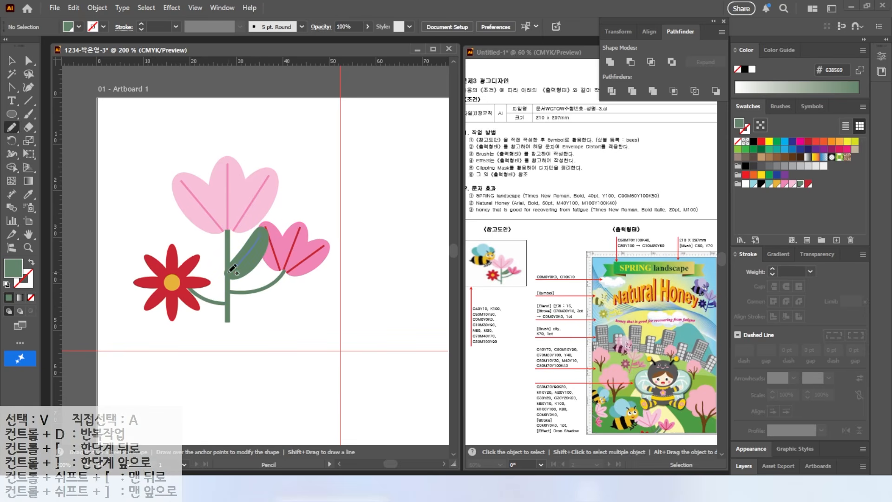
pyautogui.moveTo(229, 272); pyautogui.dragTo(229, 272)
pyautogui.click(745, 184)
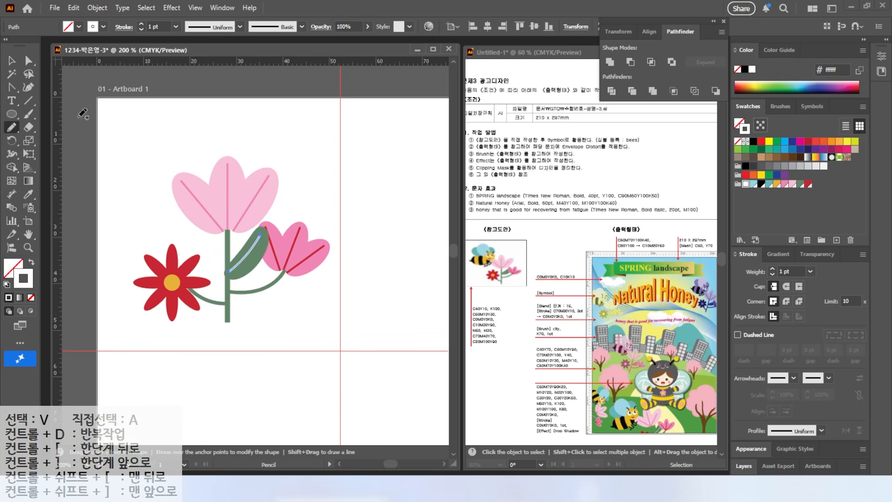
# Send the leaf and its white vein to the back, behind the blossoms
pyautogui.click(13, 61)
pyautogui.moveTo(249, 287); pyautogui.dragTo(235, 265)
pyautogui.rightClick(236, 266)
pyautogui.moveTo(269, 419)
pyautogui.click(398, 455)
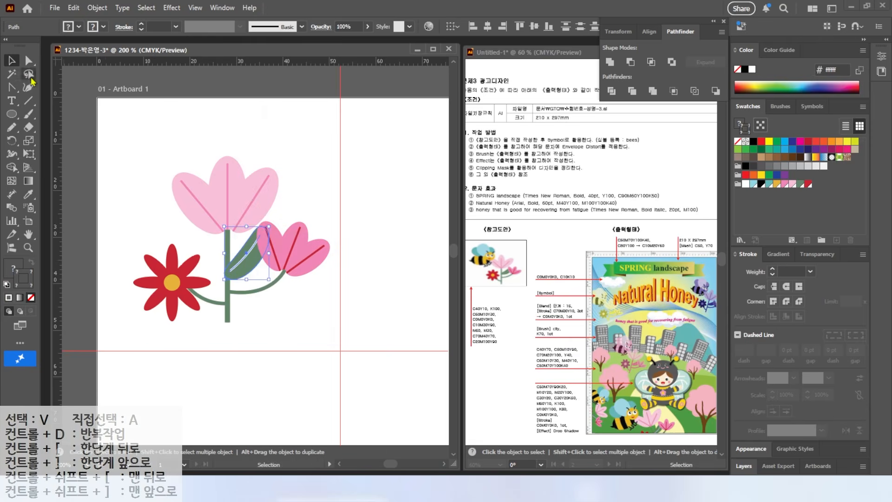
# Group all the flower artwork and shift it down on the artboard
pyautogui.click(95, 169)
pyautogui.moveTo(114, 127); pyautogui.dragTo(299, 333)
pyautogui.moveTo(223, 210); pyautogui.dragTo(219, 220)
pyautogui.rightClick(223, 220)
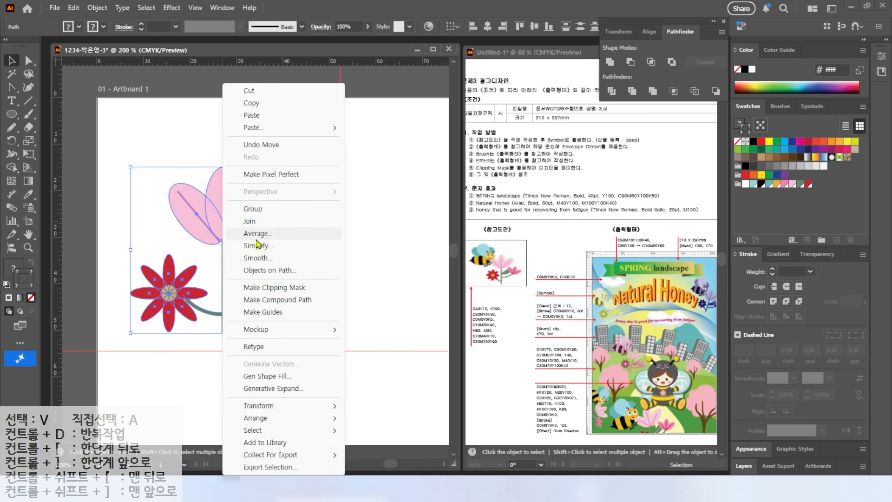
pyautogui.click(252, 209)
pyautogui.moveTo(221, 231); pyautogui.dragTo(237, 246)
pyautogui.click(193, 167)
# Draw a golden yellow circle about 10 mm wide above the flower for the bee's head
pyautogui.press('l')
pyautogui.moveTo(152, 136); pyautogui.dragTo(197, 183)
pyautogui.hotkey('shift', 'x')
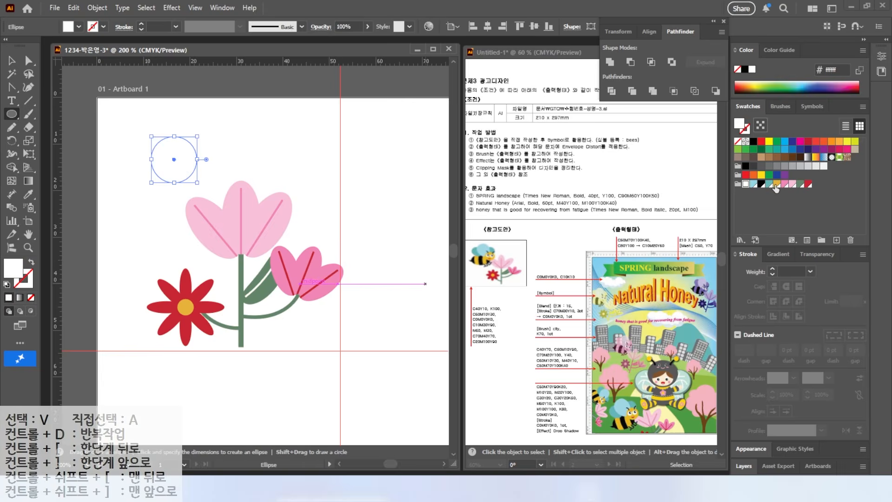
pyautogui.click(776, 184)
# Draw a white circle on the bee's head for the left eye
pyautogui.scroll(2, 223, 119)
pyautogui.moveTo(185, 138); pyautogui.dragTo(333, 132)
pyautogui.moveTo(241, 181)
pyautogui.mouseDown()
pyautogui.moveTo(264, 205)
pyautogui.moveTo(265, 185)
pyautogui.moveTo(259, 187)
pyautogui.moveTo(284, 198)
pyautogui.mouseUp()
pyautogui.click(746, 184)
pyautogui.click(12, 62)
pyautogui.click(126, 173)
pyautogui.hotkey('ctrl', 'shift', 'a')
# Add a black pupil with a small white highlight inside the bee's left eye
pyautogui.press('l')
pyautogui.click(761, 184)
pyautogui.scroll(3, 257, 186)
pyautogui.click(746, 184)
# Duplicate the complete eye to the right side of the bee's face
pyautogui.click(12, 61)
pyautogui.moveTo(128, 120)
pyautogui.mouseDown()
pyautogui.moveTo(243, 221)
pyautogui.moveTo(345, 223)
pyautogui.mouseUp()
pyautogui.keyDown('shift'); pyautogui.click(269, 279); pyautogui.keyUp('shift')
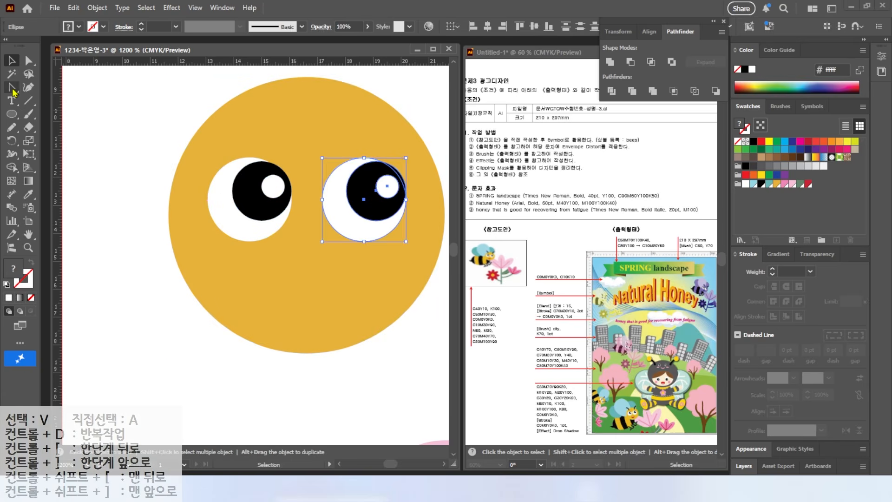
# Draw a curved smiling mouth below the eyes with the Pen and fill it red
pyautogui.press('p')
pyautogui.click(267, 261)
pyautogui.moveTo(342, 261); pyautogui.dragTo(380, 242)
pyautogui.moveTo(305, 293); pyautogui.dragTo(278, 294)
pyautogui.click(266, 260)
pyautogui.click(808, 185)
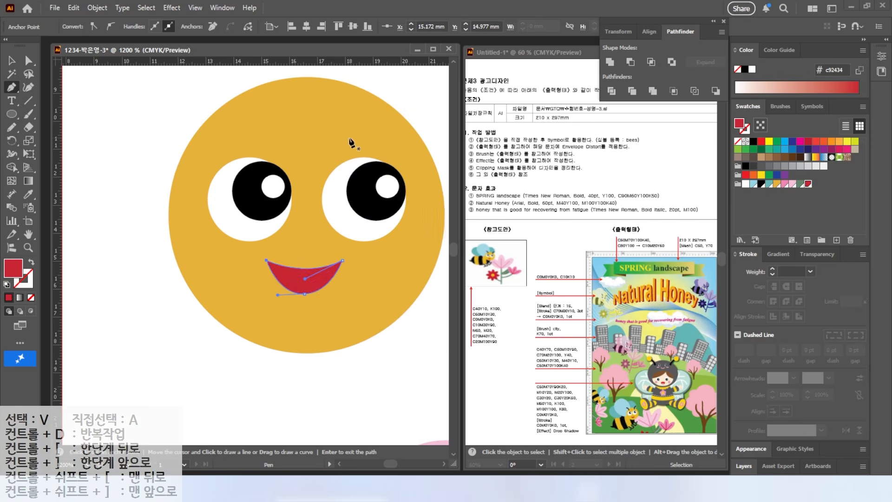
# Draw two curved antennae on top of the bee's head with the Pencil in a black 1 pt stroke
pyautogui.hotkey('ctrl', '-')
pyautogui.hotkey('ctrl', '-')
pyautogui.hotkey('ctrl', '-')
pyautogui.click(11, 128)
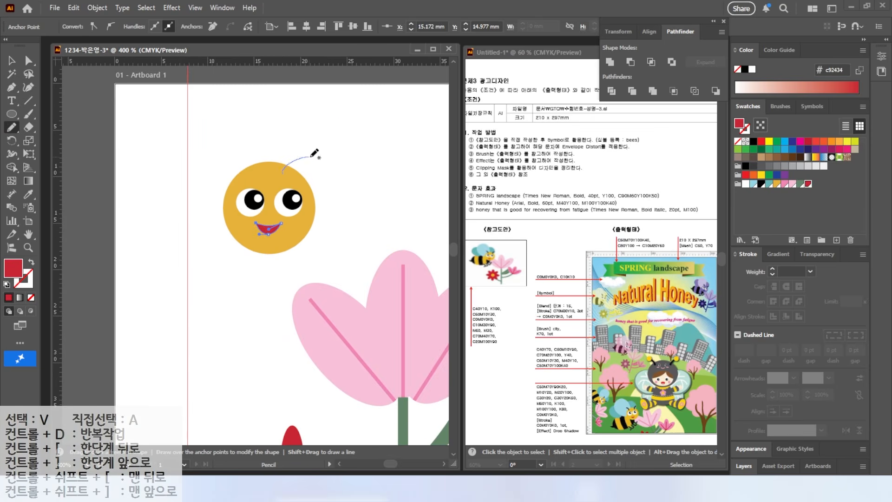
pyautogui.moveTo(305, 157); pyautogui.dragTo(312, 156)
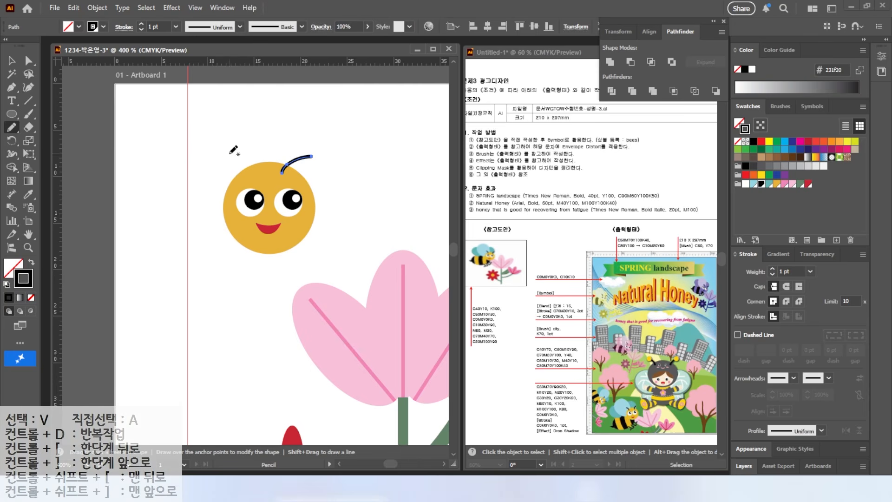
pyautogui.click(11, 61)
# Draw a wide golden yellow ellipse for the bee's body and position it against the head's lower left
pyautogui.moveTo(110, 212)
pyautogui.mouseDown()
pyautogui.moveTo(204, 203)
pyautogui.moveTo(345, 296)
pyautogui.mouseUp()
pyautogui.click(12, 113)
pyautogui.hotkey('shift', 'x')
pyautogui.click(776, 184)
pyautogui.press('v')
pyautogui.moveTo(156, 248); pyautogui.dragTo(172, 247)
pyautogui.moveTo(307, 256); pyautogui.dragTo(314, 253)
# Group the bee's head with its face and antennae
pyautogui.moveTo(337, 115); pyautogui.dragTo(383, 215)
pyautogui.rightClick(379, 222)
pyautogui.click(411, 208)
pyautogui.click(282, 266)
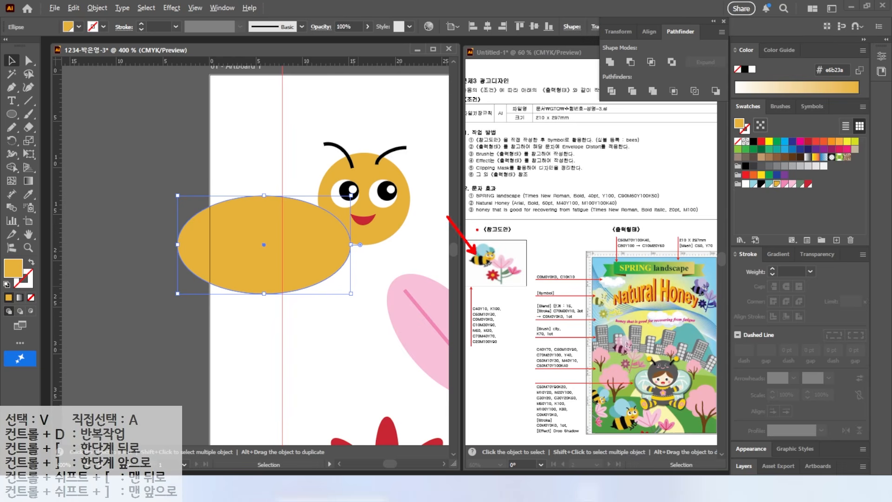
pyautogui.click(158, 151)
# Draw a curved black stripe line across the rear of the bee's body with the Pencil
pyautogui.press('n')
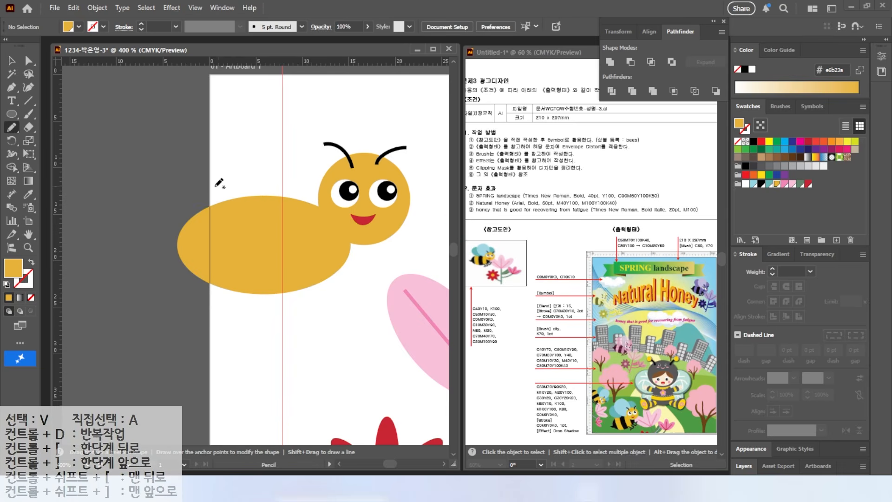
pyautogui.moveTo(211, 291); pyautogui.dragTo(214, 305)
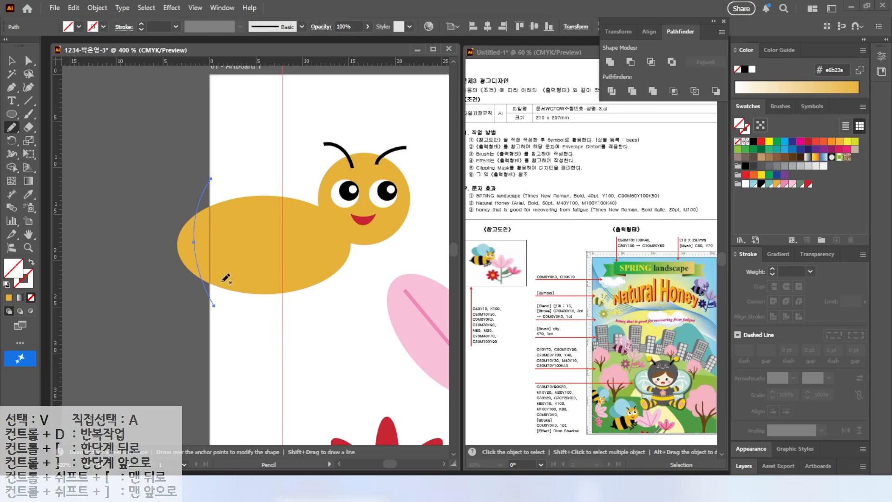
pyautogui.click(7, 284)
# Duplicate the curved line across the bee's body to make four evenly spaced stripe lines
pyautogui.press('v')
pyautogui.keyDown('alt'); pyautogui.moveTo(207, 203); pyautogui.dragTo(234, 205); pyautogui.keyUp('alt')
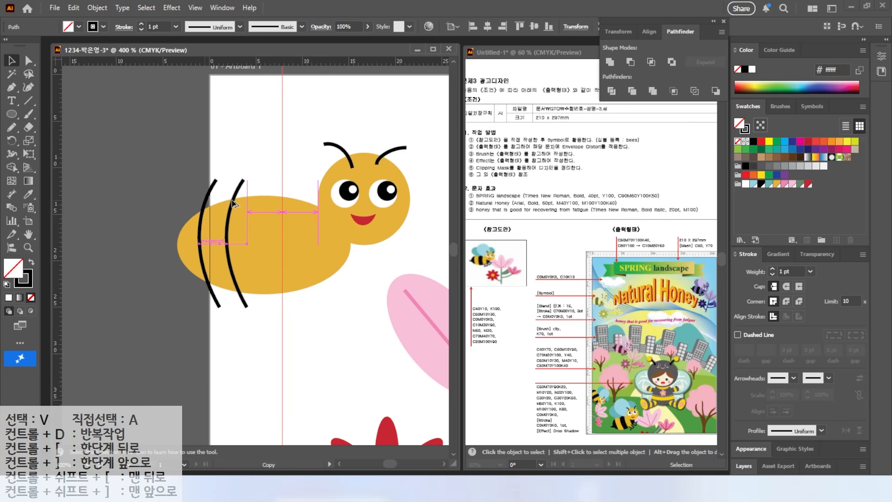
pyautogui.keyDown('alt'); pyautogui.moveTo(234, 200); pyautogui.dragTo(314, 194); pyautogui.keyUp('alt')
pyautogui.moveTo(230, 173); pyautogui.dragTo(270, 188)
pyautogui.press('Right')
pyautogui.press('Right')
# Divide the bee's body ellipse along the four curved lines with Pathfinder Divide
pyautogui.moveTo(147, 264); pyautogui.dragTo(324, 285)
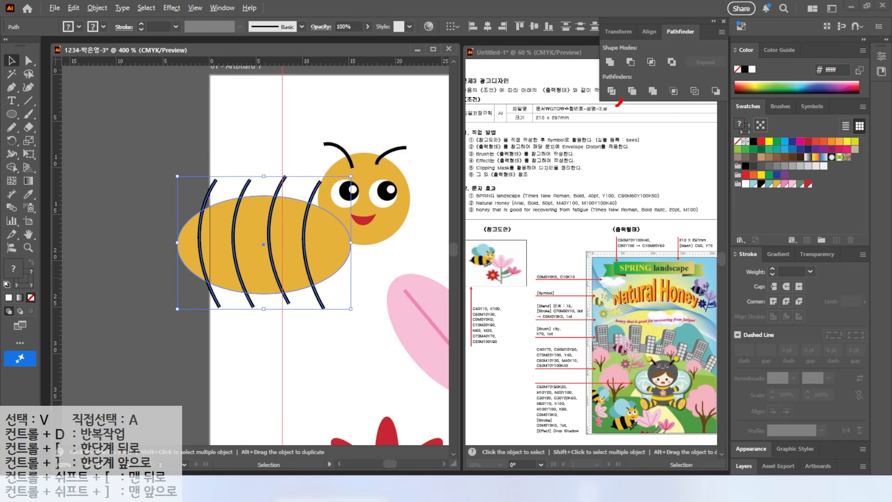
pyautogui.click(611, 92)
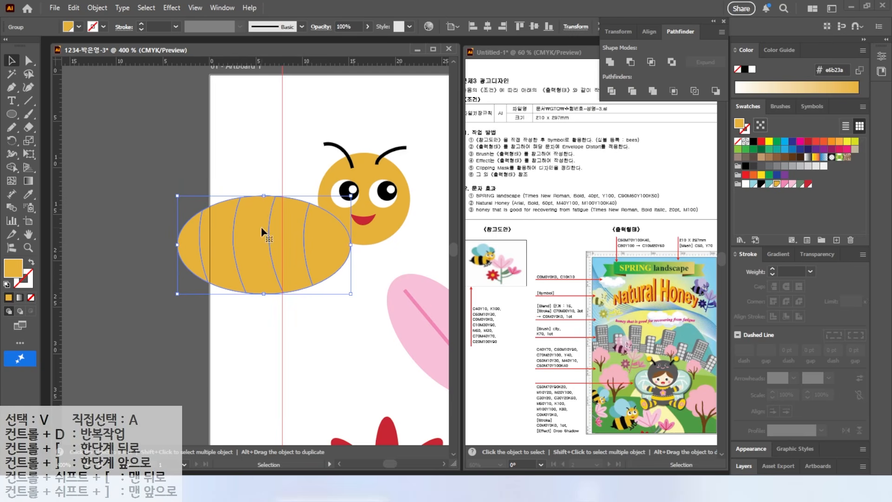
# Fill the alternate segments of the bee's divided body with black, starting from the rear segment
pyautogui.click(27, 60)
pyautogui.click(139, 155)
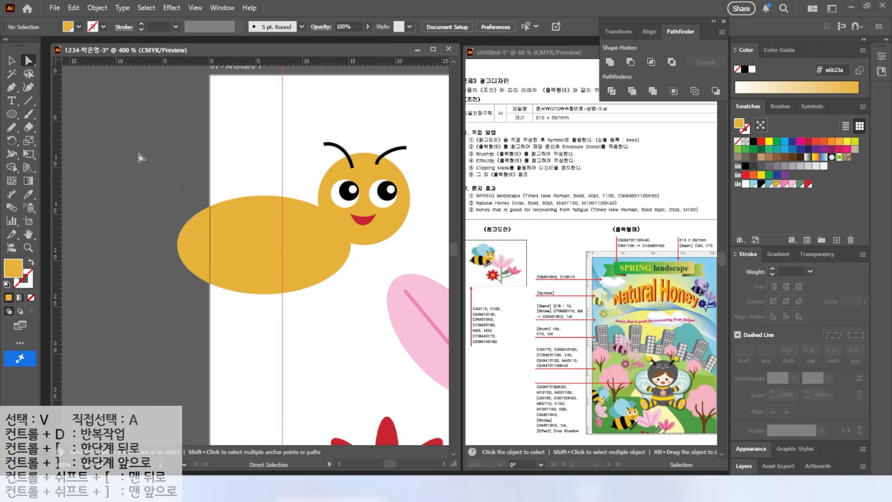
pyautogui.click(196, 241)
pyautogui.keyDown('shift'); pyautogui.click(254, 253); pyautogui.keyUp('shift')
pyautogui.keyDown('shift'); pyautogui.click(298, 241); pyautogui.keyUp('shift')
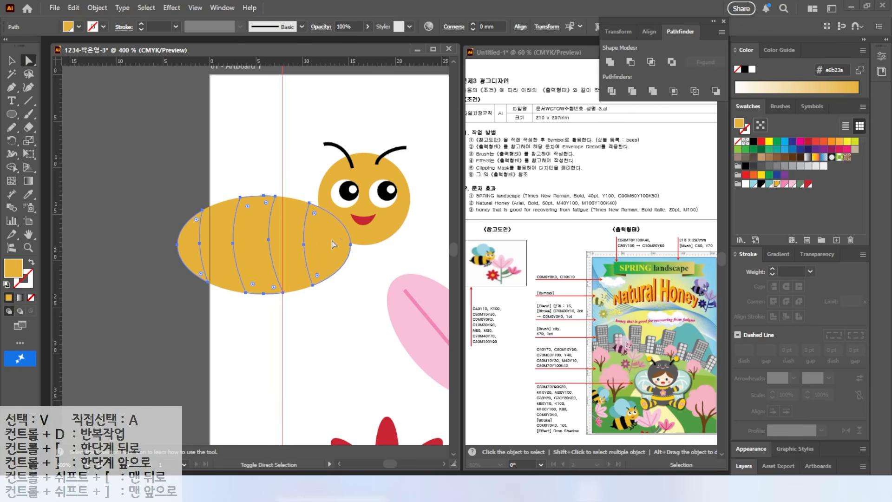
pyautogui.click(760, 185)
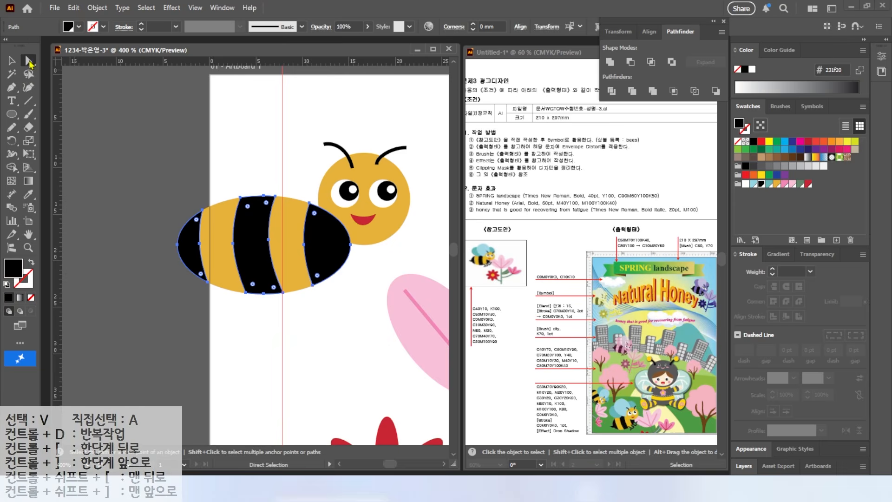
# Arrange the striped body and the head so that the head lies in front of the body
pyautogui.click(11, 61)
pyautogui.click(222, 132)
pyautogui.click(334, 216)
pyautogui.rightClick(334, 216)
pyautogui.moveTo(373, 420)
pyautogui.click(460, 418)
pyautogui.click(140, 140)
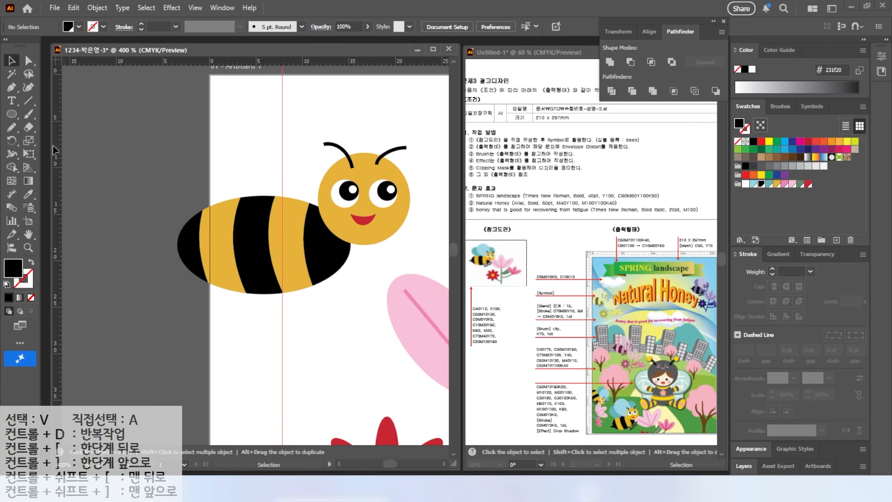
# Draw a black pointed stinger at the rear end of the bee's body with the Pen tool
pyautogui.press('p')
pyautogui.click(150, 238)
pyautogui.moveTo(186, 242)
pyautogui.mouseDown()
pyautogui.moveTo(191, 254)
pyautogui.moveTo(182, 249)
pyautogui.mouseUp()
pyautogui.click(186, 242)
pyautogui.click(9, 60)
pyautogui.click(135, 204)
# Draw a slim vertical black ellipse as a leg below the body's middle black stripe
pyautogui.click(11, 114)
pyautogui.moveTo(248, 290); pyautogui.dragTo(256, 325)
pyautogui.scroll(4, 257, 323)
pyautogui.click(12, 60)
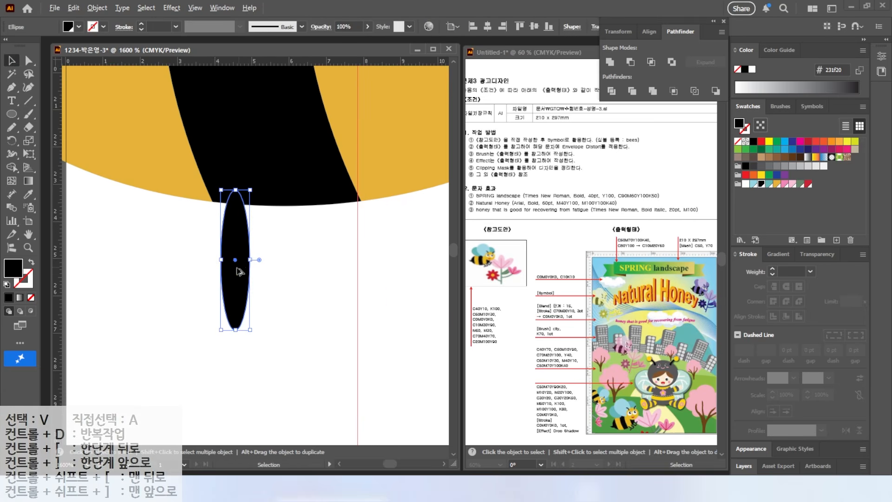
# Duplicate the leg ellipse, then shorten and tilt the copy to form the foot at the leg's lower end
pyautogui.keyDown('alt'); pyautogui.moveTo(237, 268); pyautogui.dragTo(157, 291); pyautogui.keyUp('alt')
pyautogui.moveTo(176, 210); pyautogui.dragTo(183, 255)
pyautogui.moveTo(121, 344); pyautogui.dragTo(152, 290)
pyautogui.moveTo(189, 234); pyautogui.dragTo(222, 321)
pyautogui.moveTo(201, 398); pyautogui.dragTo(171, 371)
# Duplicate the leg with its foot beside the first one, toward the bee's head
pyautogui.moveTo(210, 337); pyautogui.dragTo(304, 329)
pyautogui.keyDown('shift'); pyautogui.click(232, 316); pyautogui.keyUp('shift')
pyautogui.scroll(-4, 305, 332)
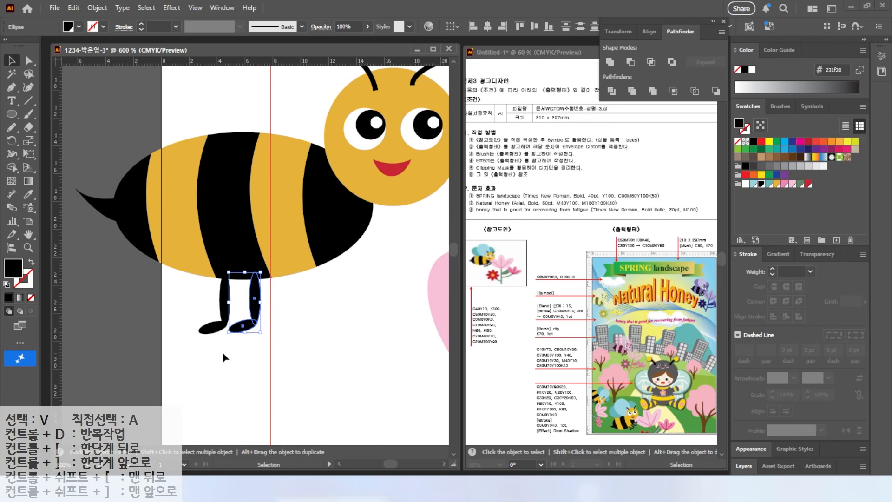
# Copy the pair of legs toward the head and reflect the copy across the vertical axis
pyautogui.rightClick(297, 284)
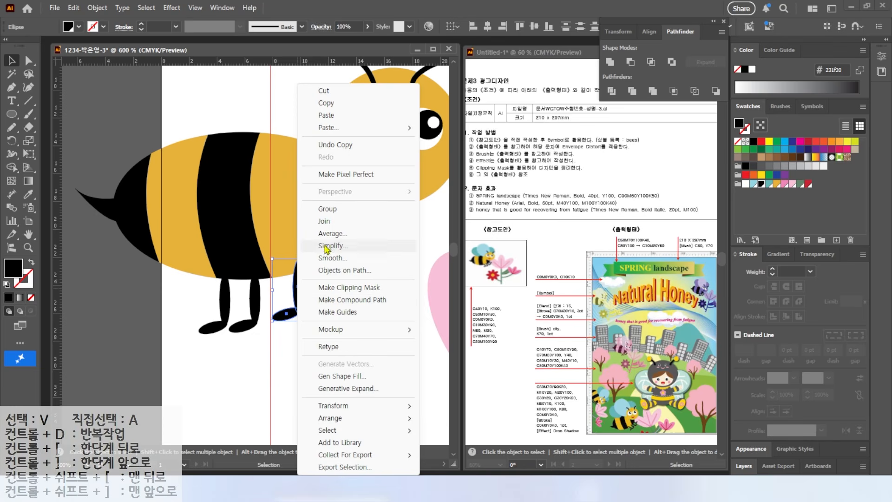
pyautogui.moveTo(335, 406)
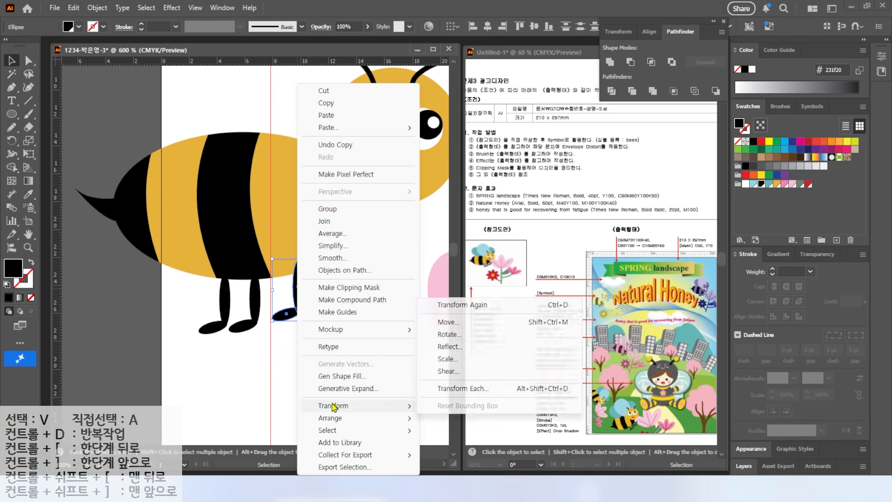
pyautogui.click(457, 347)
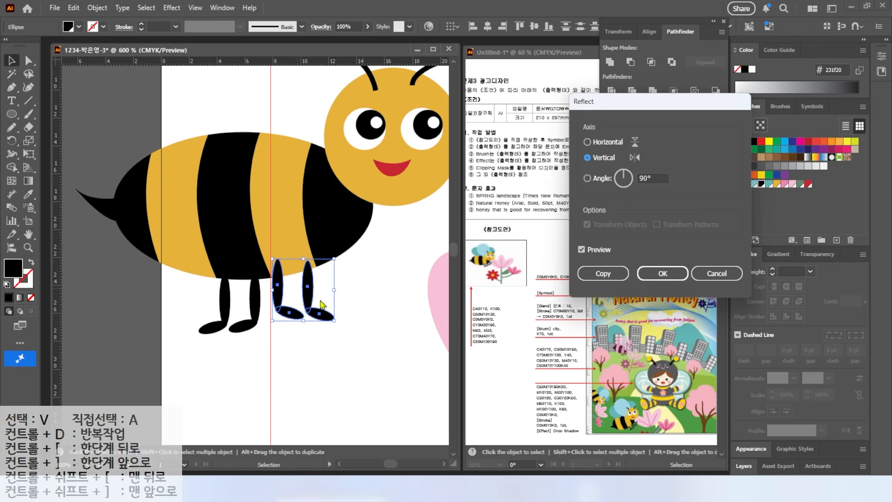
pyautogui.click(661, 275)
# Rotate the mirrored legs and place them under the body's front black stripe
pyautogui.moveTo(321, 314); pyautogui.dragTo(390, 298)
pyautogui.moveTo(254, 302); pyautogui.dragTo(283, 299)
pyautogui.moveTo(384, 321)
pyautogui.mouseDown()
pyautogui.moveTo(325, 287)
pyautogui.moveTo(388, 305)
pyautogui.mouseUp()
pyautogui.click(354, 325)
pyautogui.scroll(-1, 331, 320)
pyautogui.moveTo(331, 320); pyautogui.dragTo(316, 365)
# Draw a large wing ellipse above the bee's body and fill it with the light blue swatch
pyautogui.click(11, 116)
pyautogui.moveTo(195, 121); pyautogui.dragTo(333, 269)
pyautogui.click(754, 184)
pyautogui.click(11, 61)
pyautogui.moveTo(258, 183); pyautogui.dragTo(260, 187)
# Duplicate the wing toward the bee's rear, fill the copy with teal, and make it smaller and tilted
pyautogui.keyDown('alt'); pyautogui.moveTo(284, 220); pyautogui.dragTo(235, 223); pyautogui.keyUp('alt')
pyautogui.click(769, 184)
pyautogui.moveTo(287, 129); pyautogui.dragTo(255, 156)
pyautogui.moveTo(147, 152); pyautogui.dragTo(102, 183)
# Duplicate the teal wing toward the head, rotate it, and send the copy behind the bee's head
pyautogui.keyDown('alt'); pyautogui.moveTo(234, 170); pyautogui.dragTo(372, 150); pyautogui.keyUp('alt')
pyautogui.moveTo(357, 113); pyautogui.dragTo(416, 191)
pyautogui.moveTo(364, 173); pyautogui.dragTo(376, 163)
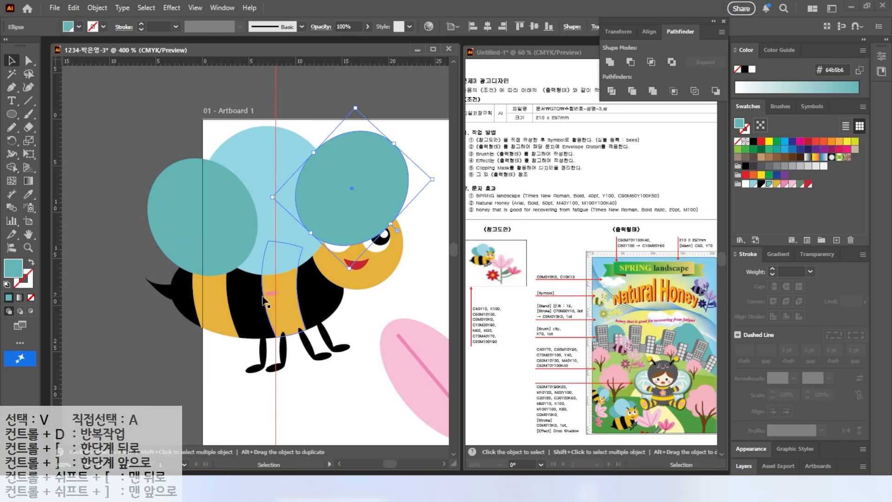
pyautogui.rightClick(393, 255)
pyautogui.moveTo(428, 418)
pyautogui.click(548, 419)
pyautogui.click(360, 376)
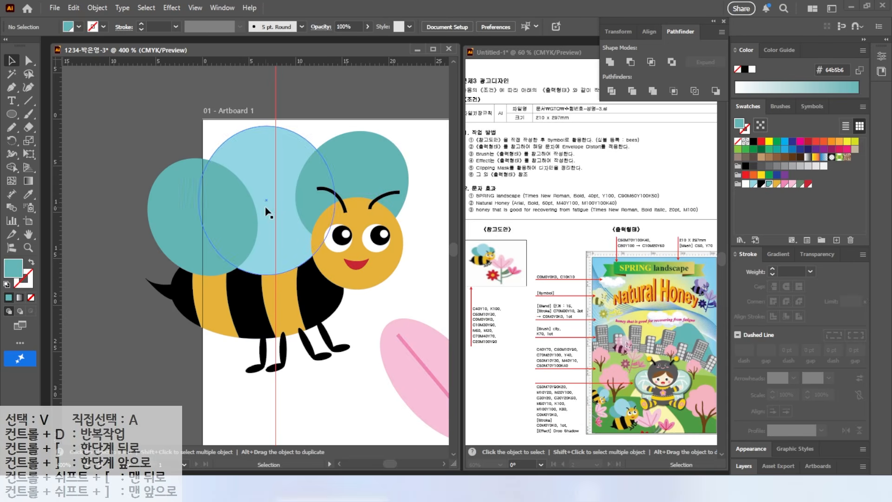
# Narrow, tilt and reposition the light blue wing and the rear teal wing above the body
pyautogui.click(283, 237)
pyautogui.moveTo(321, 122); pyautogui.dragTo(275, 115)
pyautogui.click(184, 244)
pyautogui.moveTo(128, 194); pyautogui.dragTo(169, 236)
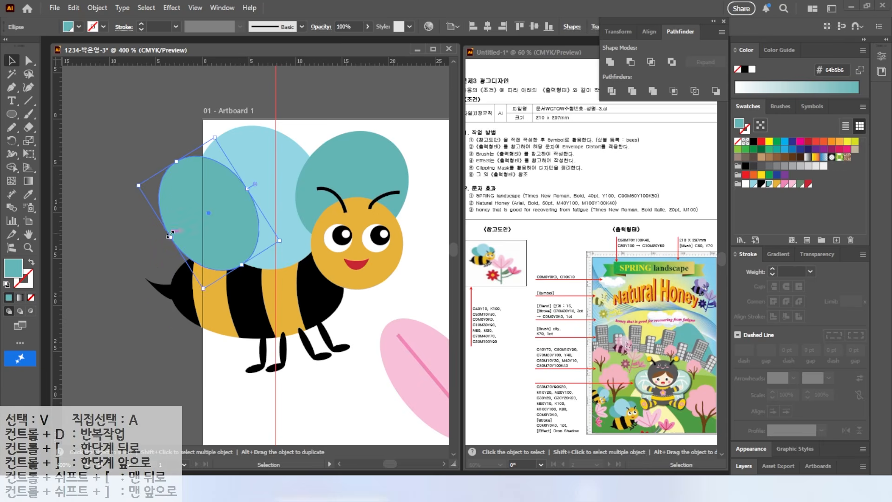
pyautogui.moveTo(231, 254); pyautogui.dragTo(235, 248)
pyautogui.moveTo(289, 235); pyautogui.dragTo(295, 233)
pyautogui.moveTo(302, 197); pyautogui.dragTo(313, 192)
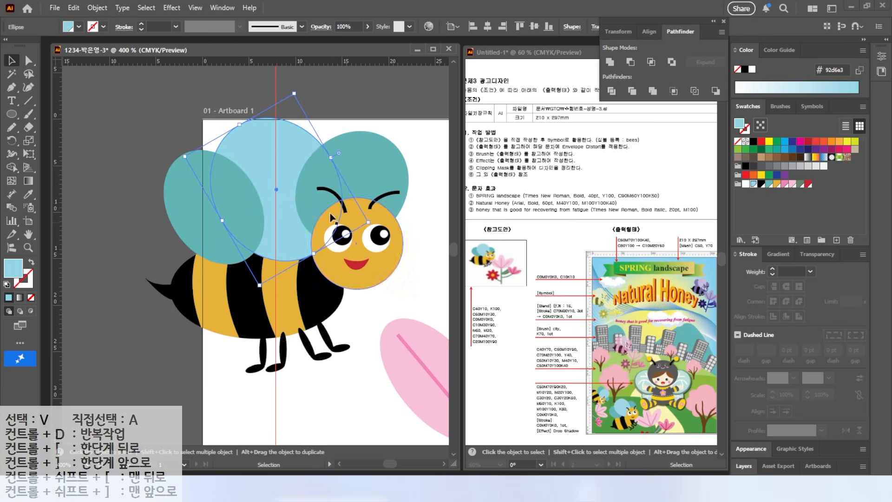
# Send the head-side teal wing behind the light blue wing and adjust the placement of both teal wings
pyautogui.moveTo(368, 161); pyautogui.dragTo(378, 164)
pyautogui.rightClick(378, 167)
pyautogui.moveTo(428, 420)
pyautogui.click(516, 457)
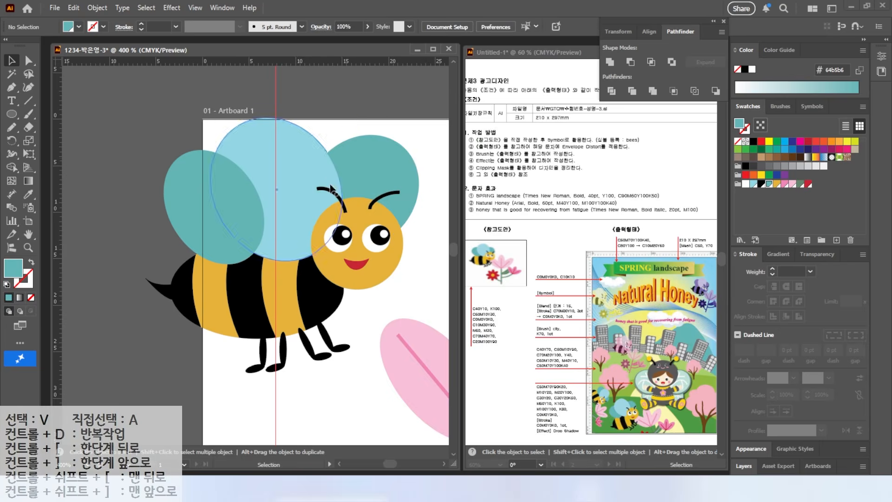
pyautogui.moveTo(374, 185); pyautogui.dragTo(359, 194)
pyautogui.click(205, 201)
pyautogui.moveTo(247, 258); pyautogui.dragTo(243, 248)
pyautogui.hotkey('ctrl', 'shift', 'a')
# Group the bee's parts and place the bee at the upper left of the flower
pyautogui.scroll(-3, 269, 227)
pyautogui.moveTo(309, 292); pyautogui.dragTo(310, 294)
pyautogui.rightClick(276, 246)
pyautogui.click(306, 320)
pyautogui.click(288, 302)
pyautogui.moveTo(274, 232); pyautogui.dragTo(285, 256)
pyautogui.moveTo(209, 190)
pyautogui.mouseDown()
pyautogui.moveTo(378, 350)
pyautogui.moveTo(435, 373)
pyautogui.mouseUp()
pyautogui.moveTo(369, 295); pyautogui.dragTo(372, 289)
# Create a dynamic Movie Clip symbol named bees from the combined bee-and-flower artwork
pyautogui.hotkey('ctrl', 'shift', 'a')
pyautogui.scroll(-1, 369, 279)
pyautogui.click(812, 107)
pyautogui.moveTo(175, 196)
pyautogui.mouseDown()
pyautogui.moveTo(286, 181)
pyautogui.moveTo(262, 283)
pyautogui.mouseUp()
pyautogui.press('Escape')
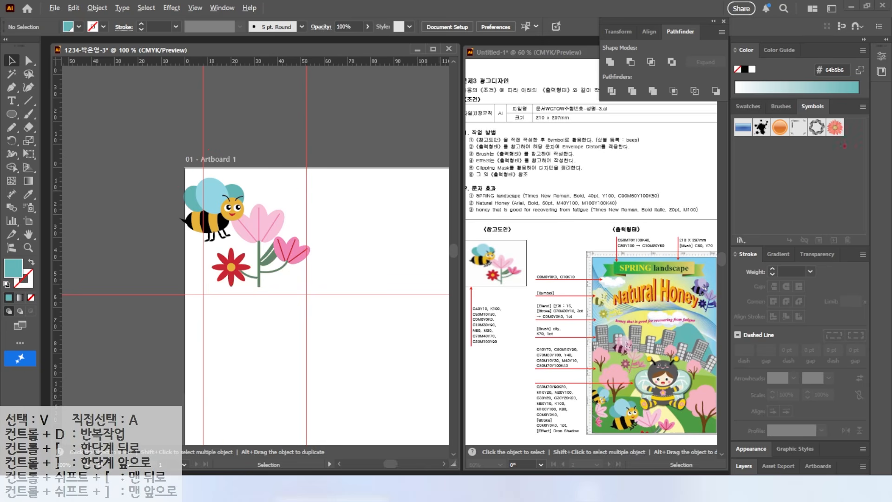
pyautogui.moveTo(245, 240)
pyautogui.mouseDown()
pyautogui.moveTo(333, 170)
pyautogui.moveTo(508, 134)
pyautogui.moveTo(748, 173)
pyautogui.mouseUp()
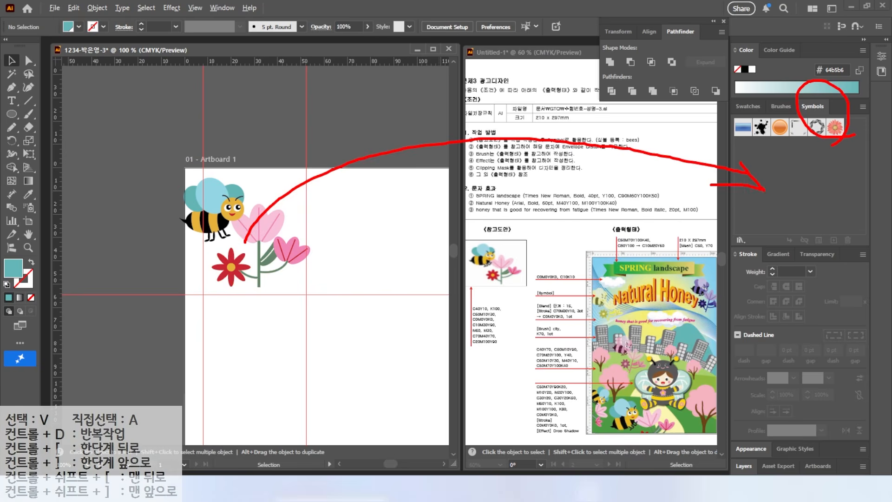
pyautogui.press('Escape')
pyautogui.moveTo(251, 240); pyautogui.dragTo(770, 211)
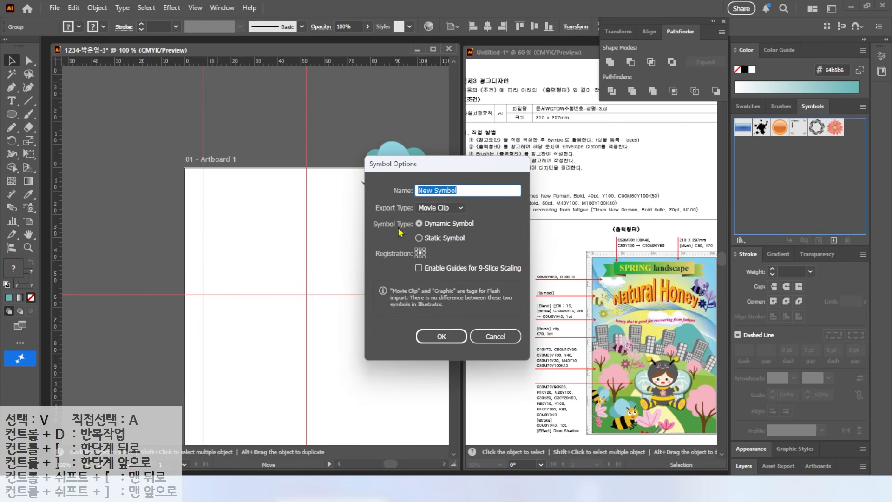
pyautogui.write('bees')
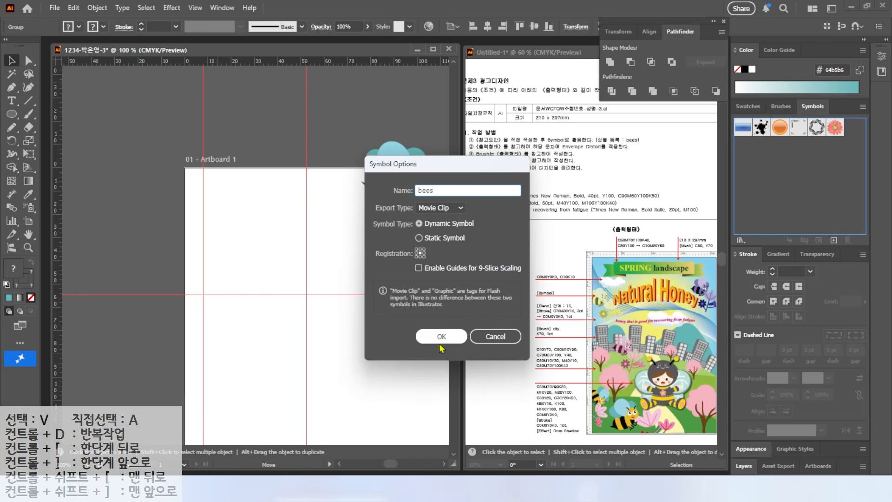
pyautogui.press('Return')
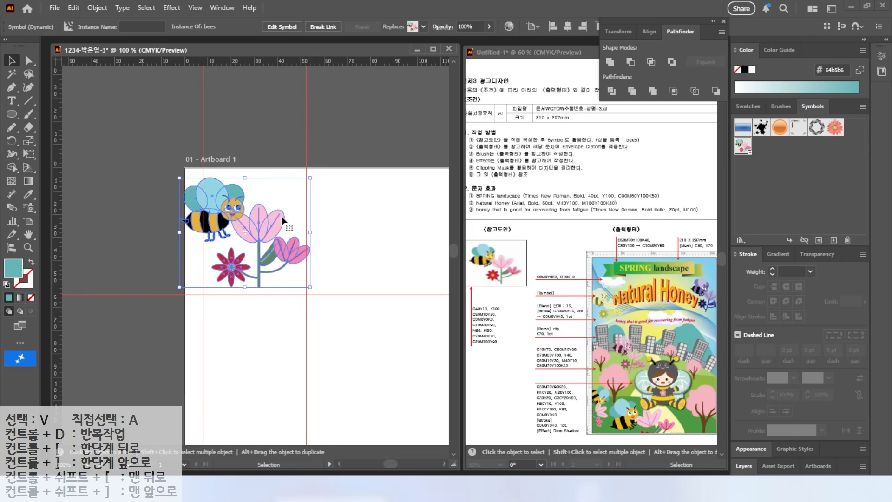
# Delete the symbol instance from the artboard and remove the guides from view
pyautogui.press('Delete')
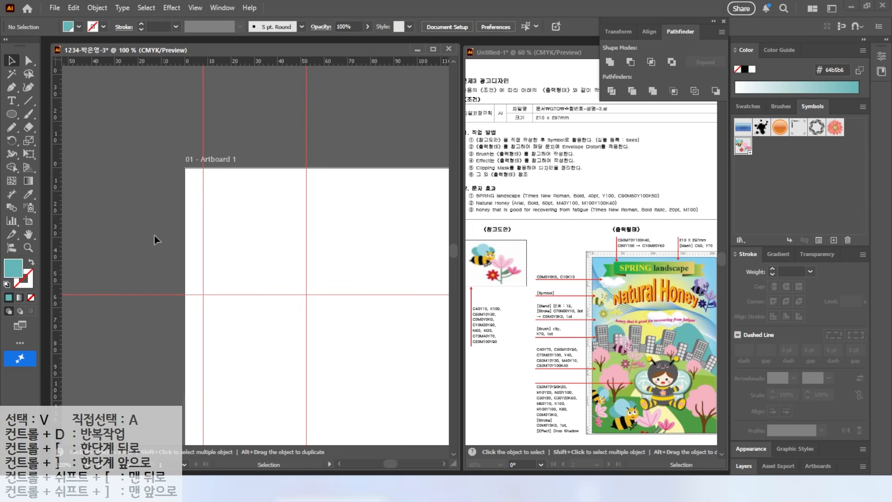
pyautogui.doubleClick(28, 237)
pyautogui.click(747, 106)
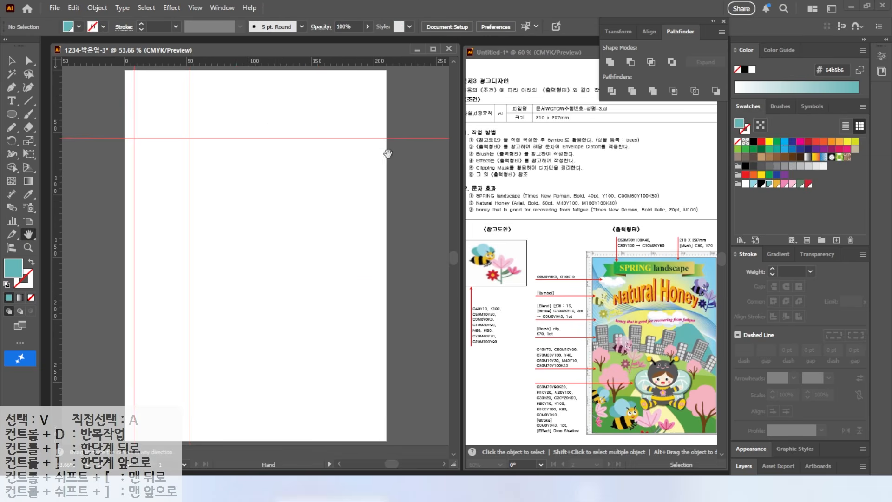
pyautogui.click(194, 7)
pyautogui.click(394, 403)
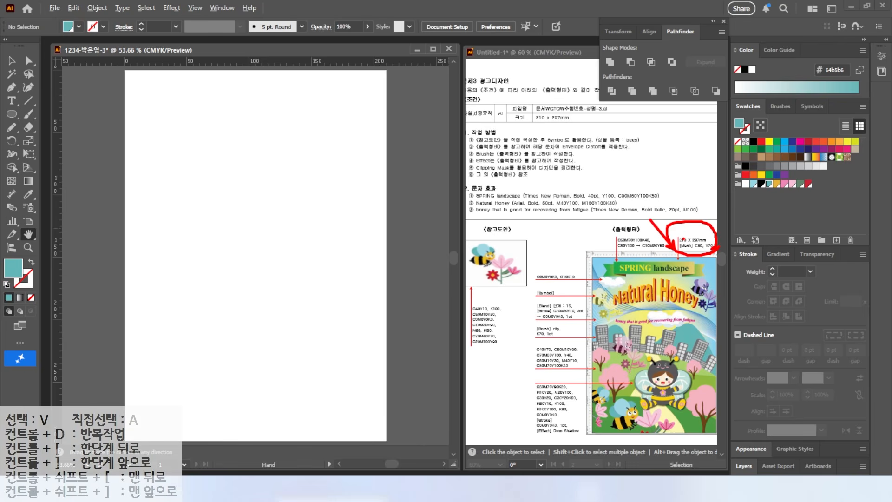
# Create a background rectangle 210 mm wide and 297 mm high
pyautogui.press('v')
pyautogui.moveTo(7, 118); pyautogui.dragTo(48, 115)
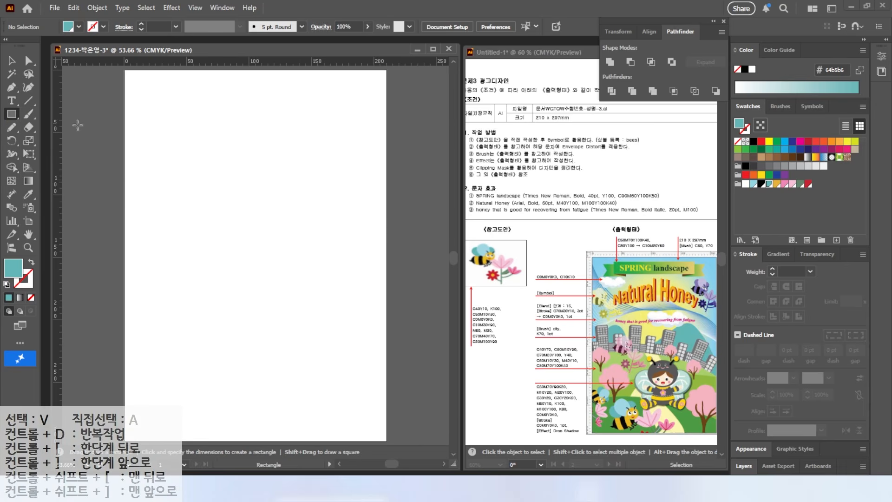
pyautogui.click(181, 186)
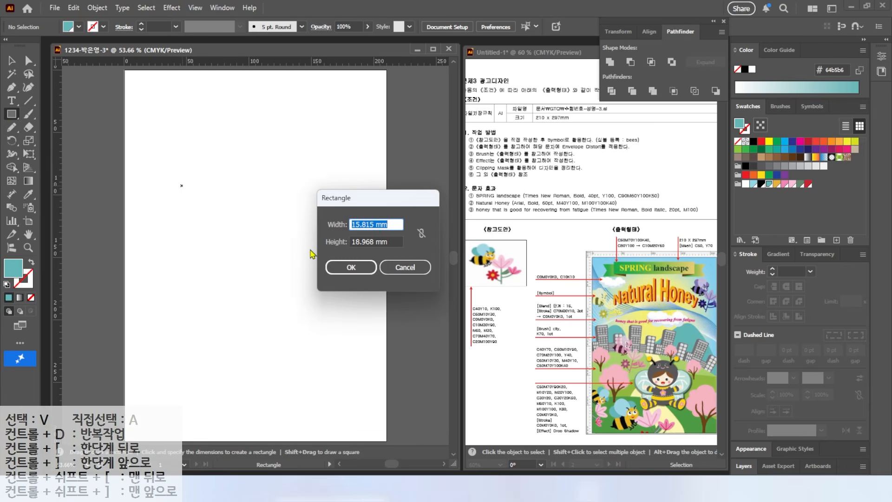
pyautogui.press('Tab')
pyautogui.write('2')
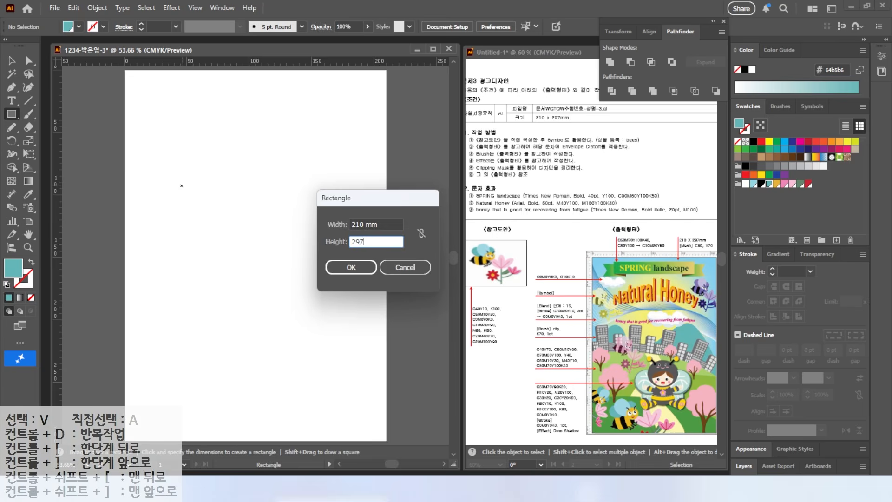
pyautogui.press('Return')
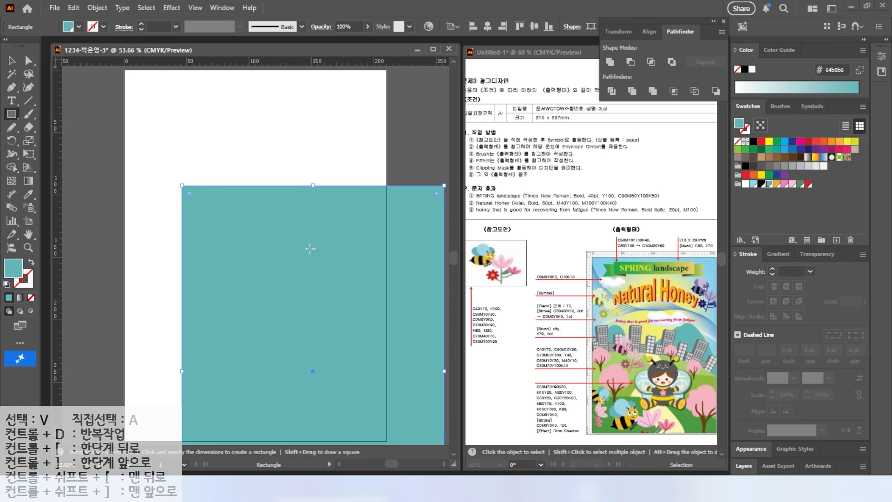
# Fill the rectangle with a new global CMYK swatch of C 50, M 0, Y 0, K 0
pyautogui.click(836, 239)
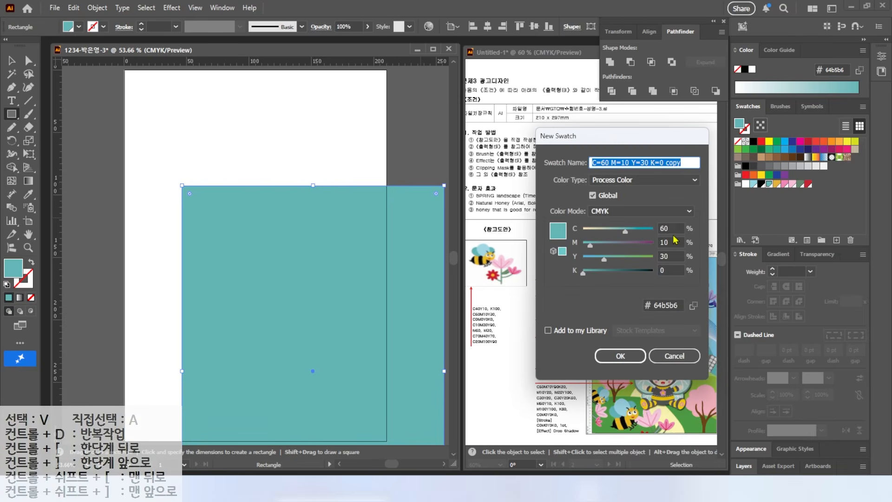
pyautogui.doubleClick(669, 228)
pyautogui.write('50')
pyautogui.press('Tab')
pyautogui.write('0')
pyautogui.press('Tab')
pyautogui.write('0')
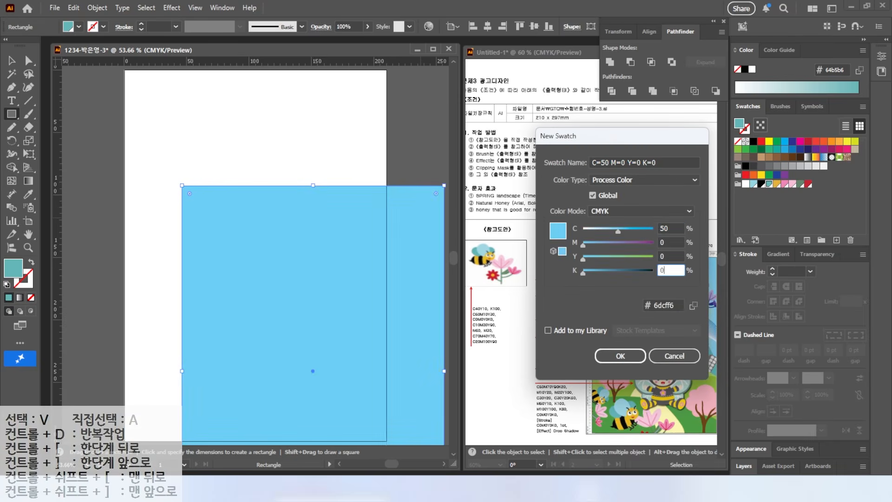
pyautogui.press('Return')
# Align the background rectangle to the artboard's horizontal centre and top edge
pyautogui.click(487, 27)
pyautogui.click(519, 26)
pyautogui.click(12, 60)
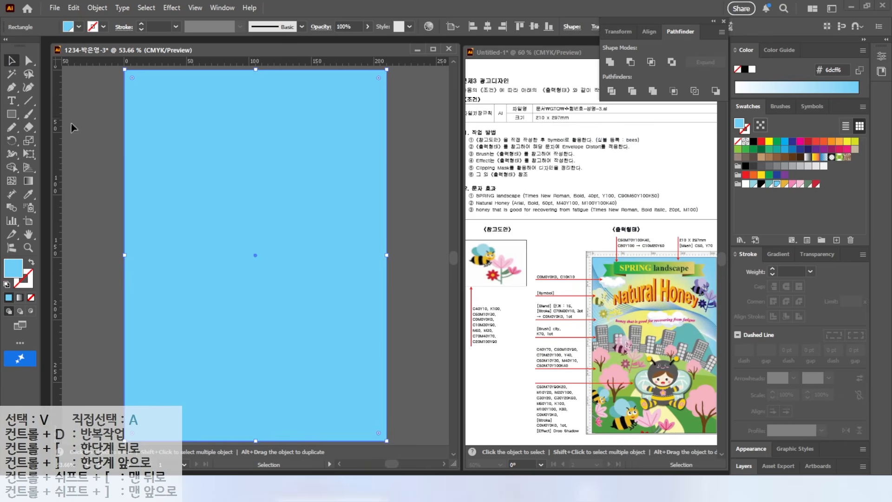
pyautogui.click(72, 126)
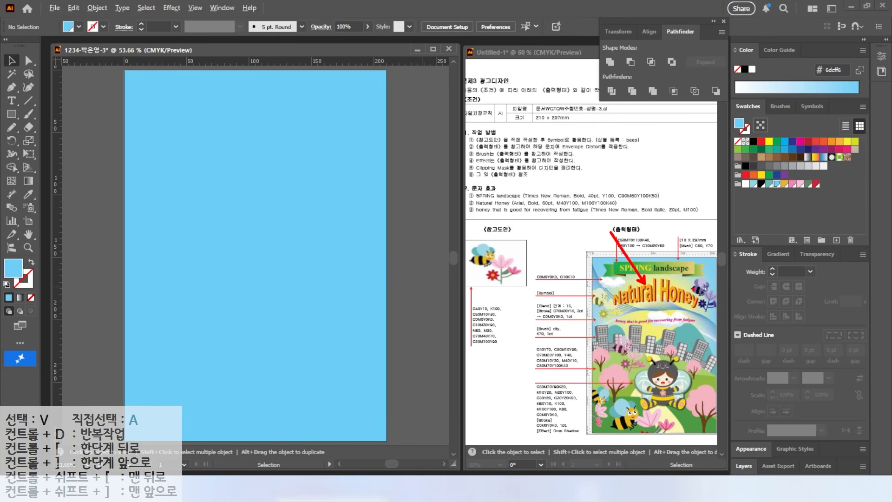
# Create a new yellow CMYK swatch with C 0 and Y 70 as the current fill
pyautogui.click(836, 240)
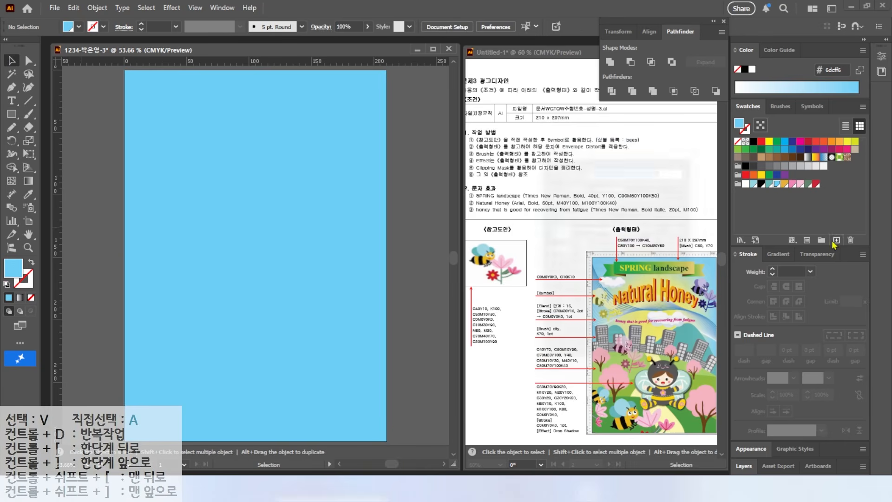
pyautogui.write('0')
pyautogui.press('Tab')
pyautogui.press('Tab')
pyautogui.write('70')
pyautogui.press('Return')
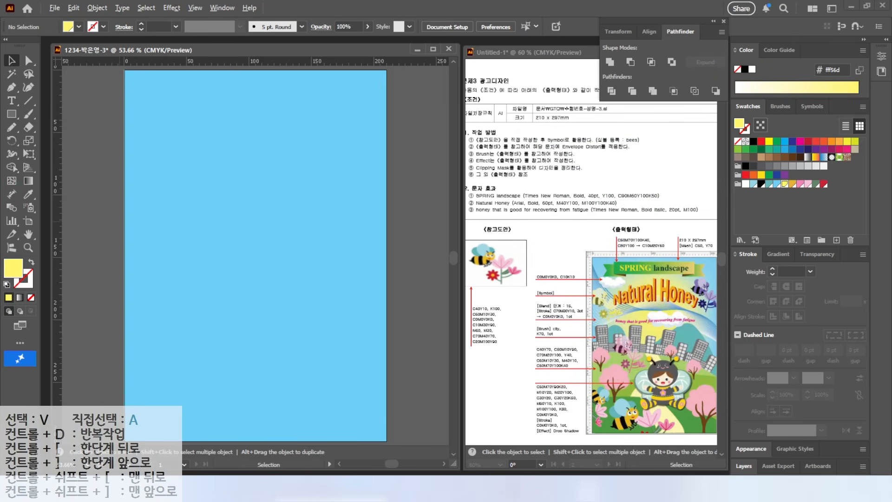
# Add a yellow gradient mesh point in the upper middle of the background rectangle and select the whole mesh
pyautogui.click(12, 181)
pyautogui.click(252, 143)
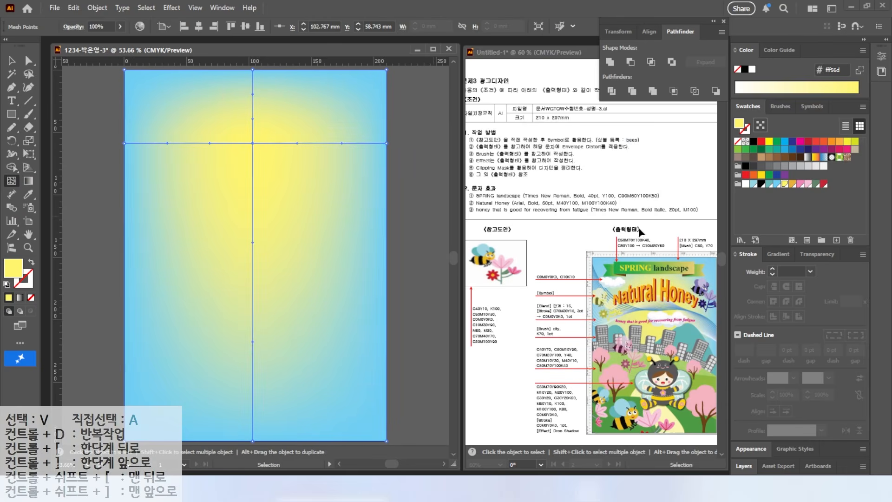
pyautogui.press('v')
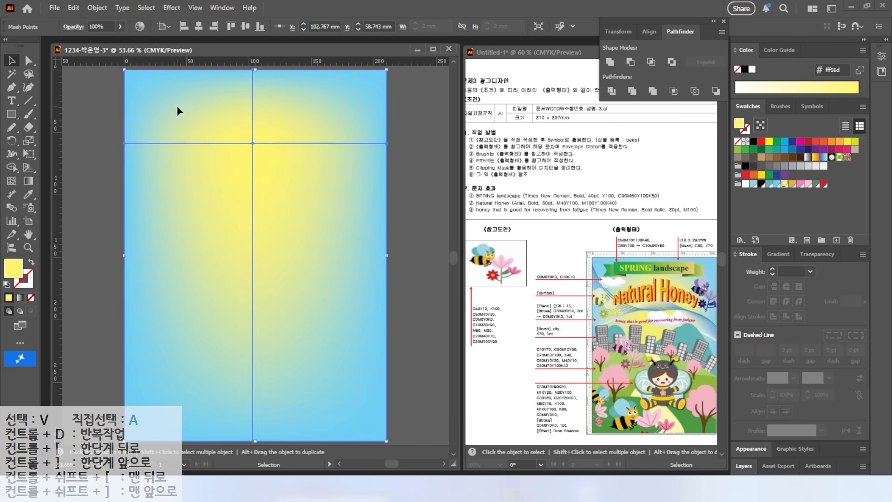
pyautogui.click(98, 8)
pyautogui.click(99, 9)
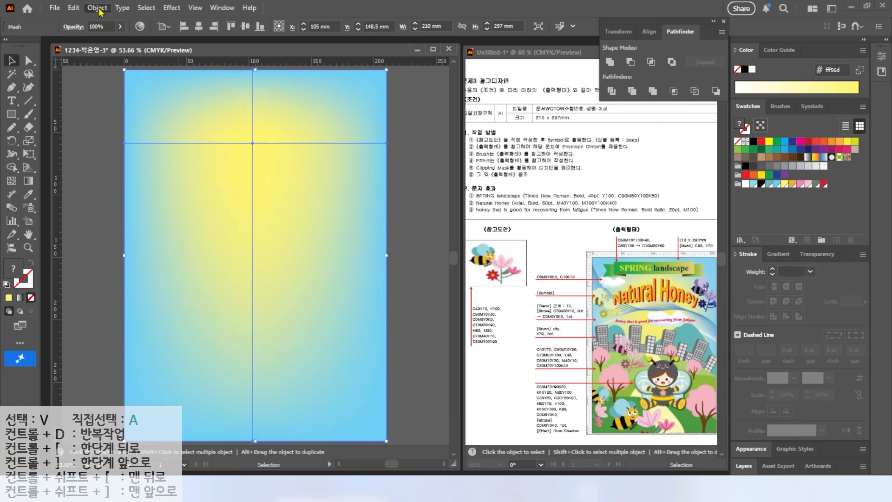
# Lock the gradient mesh background
pyautogui.click(98, 8)
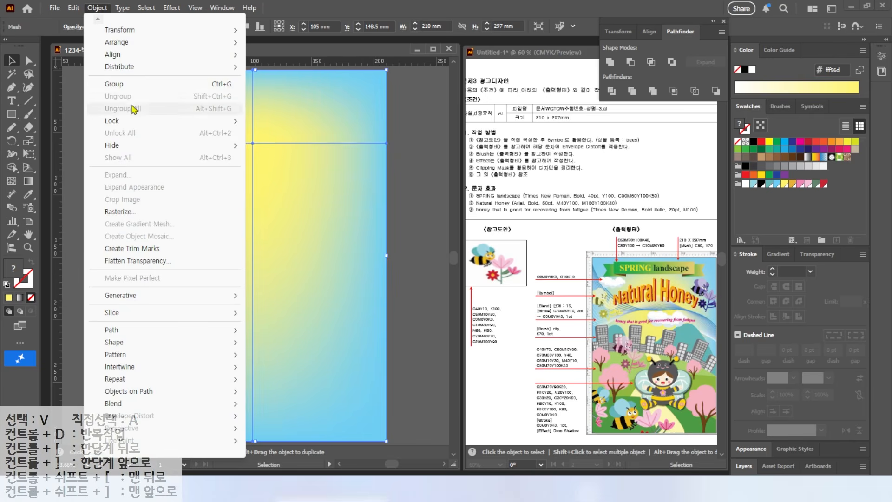
pyautogui.moveTo(218, 121)
pyautogui.click(278, 120)
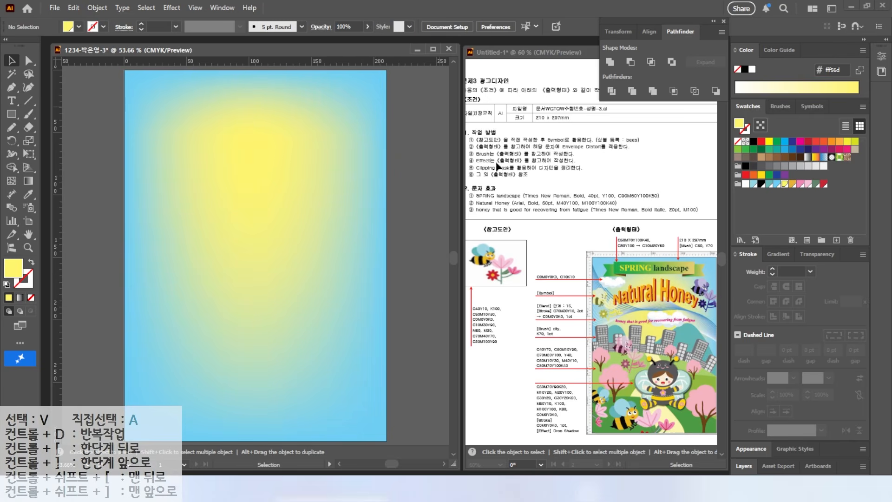
pyautogui.moveTo(576, 372); pyautogui.dragTo(581, 370)
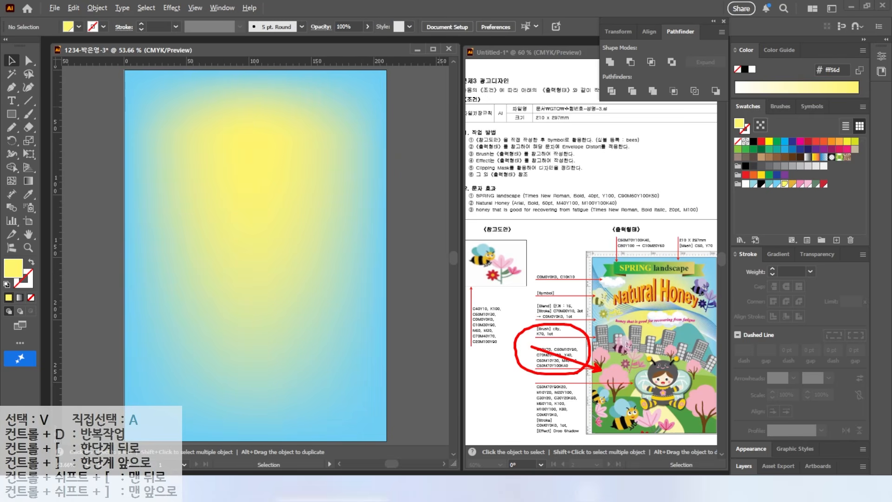
pyautogui.press('Escape')
# Create a new swatch group and add a global CMYK green swatch of C 40, M 0, Y 70, K 0
pyautogui.click(821, 240)
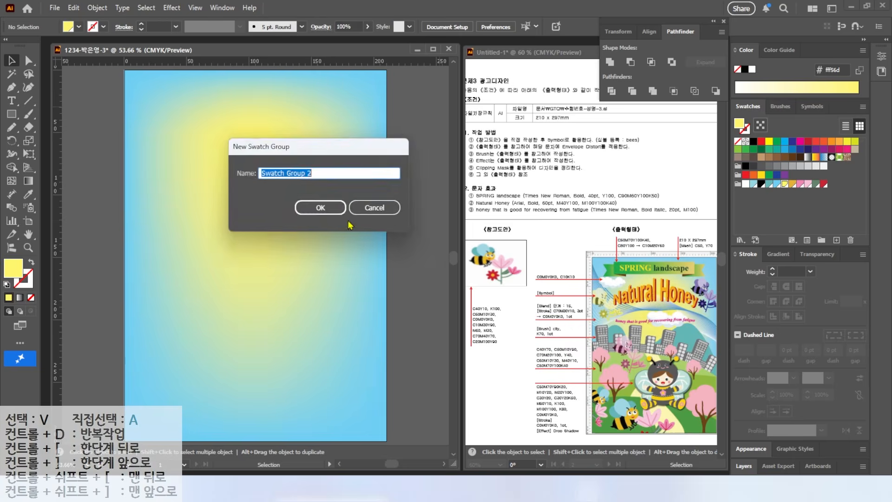
pyautogui.press('Return')
pyautogui.click(836, 240)
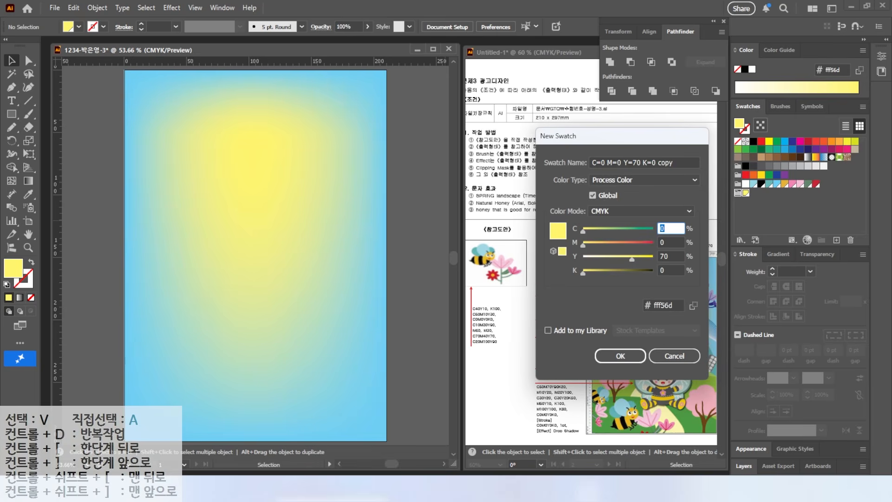
pyautogui.write('40')
pyautogui.press('Tab')
# Add a global green swatch of C 50, M 10, Y 90, K 0
pyautogui.press('Tab')
pyautogui.press('Return')
pyautogui.click(837, 240)
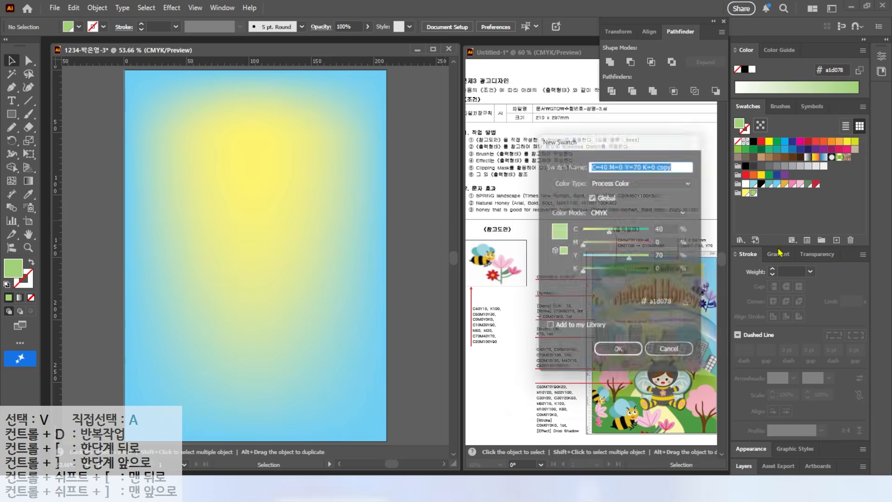
pyautogui.press('Tab')
pyautogui.write('50')
pyautogui.press('Tab')
pyautogui.write('10')
# Add a darker green global swatch of C 70, M 20, Y 100, K 0
pyautogui.press('Tab')
pyautogui.write('90')
pyautogui.press('Return')
pyautogui.click(836, 239)
pyautogui.press('Tab')
pyautogui.write('70')
pyautogui.press('Tab')
pyautogui.write('20')
# Add two more global swatches: a pale yellow with C 0 and M 0, and a teal of C 60, M 10, Y 30
pyautogui.press('Tab')
pyautogui.write('100')
pyautogui.press('Return')
pyautogui.click(836, 240)
pyautogui.press('Tab')
pyautogui.write('0')
pyautogui.press('Tab')
# Add a pink swatch of C 0, M 40, Y 10 and a brown swatch of C 50, M 70, Y 100, K 40
pyautogui.write('0')
pyautogui.press('Tab')
pyautogui.write('70')
pyautogui.press('Return')
pyautogui.click(837, 240)
pyautogui.press('Tab')
pyautogui.write('60')
pyautogui.press('Tab')
pyautogui.write('10')
pyautogui.press('Tab')
pyautogui.write('30')
pyautogui.press('Return')
pyautogui.click(836, 240)
pyautogui.press('Tab')
pyautogui.write('0')
pyautogui.press('Tab')
pyautogui.write('40')
pyautogui.press('Tab')
pyautogui.write('10')
pyautogui.press('Return')
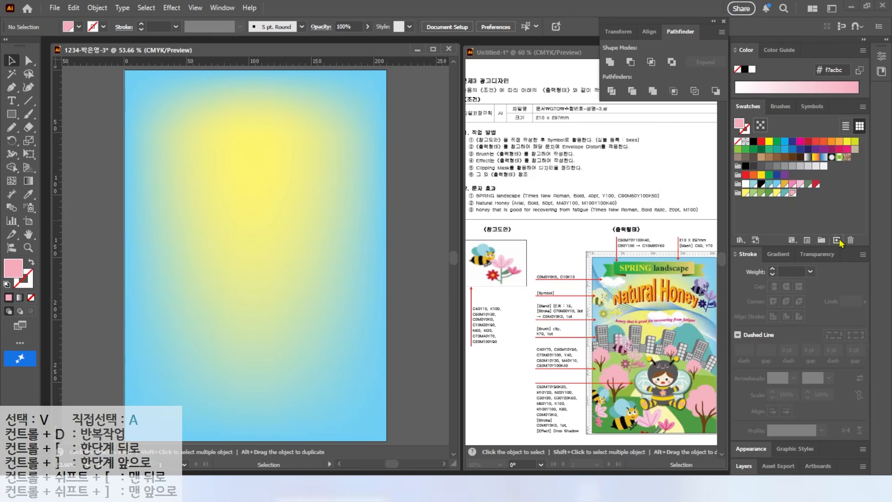
pyautogui.click(836, 240)
pyautogui.write('50')
pyautogui.press('Tab')
pyautogui.write('70')
pyautogui.press('Tab')
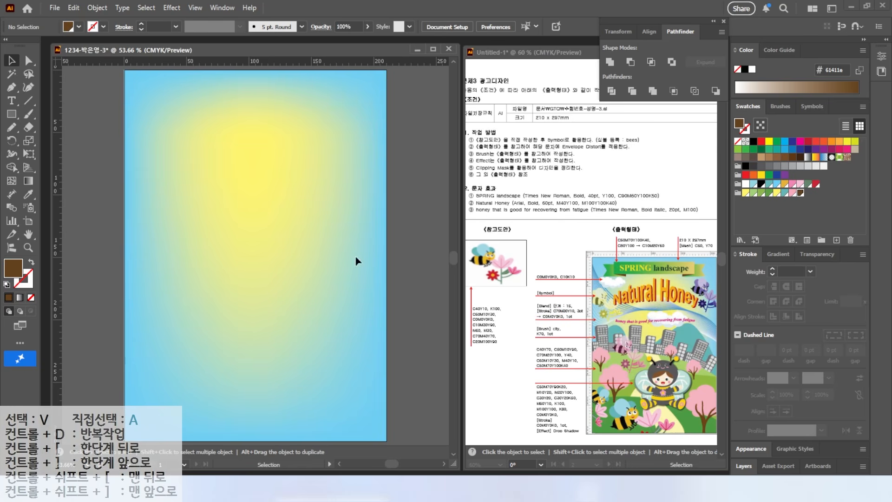
# Draw a broad hill across the lower artboard with the Pencil tool, filled light green C 40 Y 70, and shift it slightly upward
pyautogui.moveTo(293, 235); pyautogui.dragTo(309, 203)
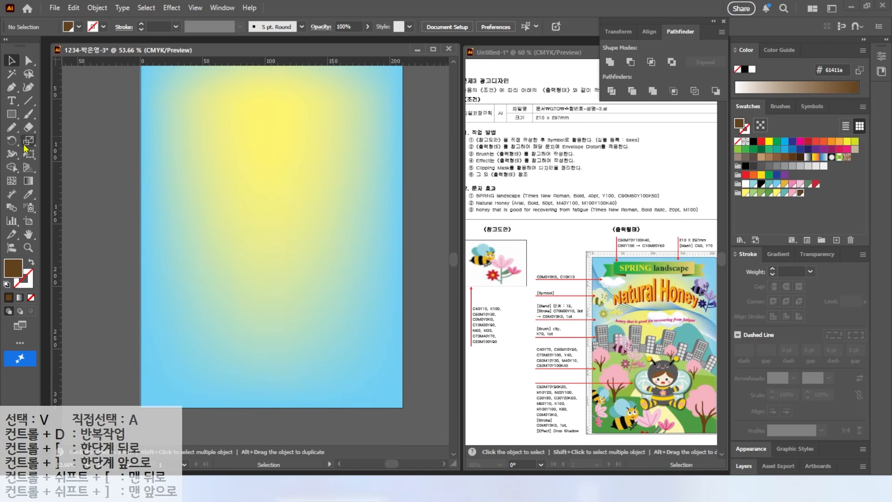
pyautogui.click(15, 129)
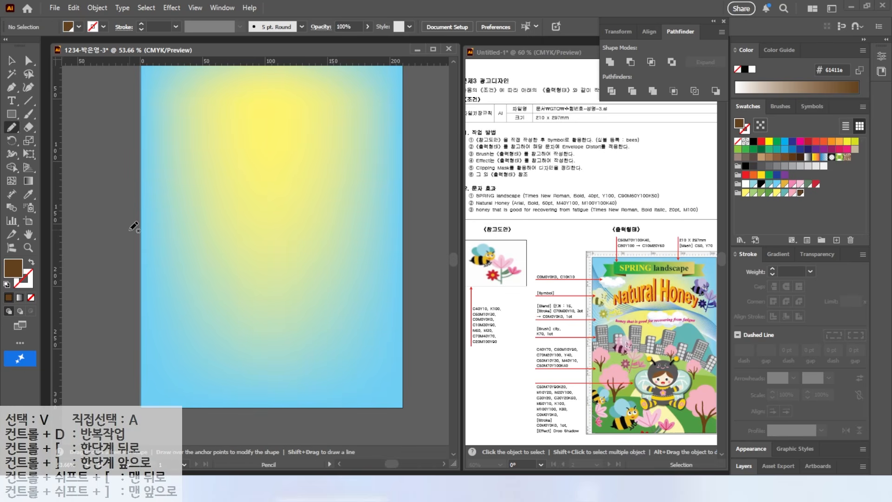
pyautogui.moveTo(153, 230)
pyautogui.mouseDown()
pyautogui.moveTo(422, 293)
pyautogui.moveTo(331, 433)
pyautogui.moveTo(106, 247)
pyautogui.mouseUp()
pyautogui.click(751, 193)
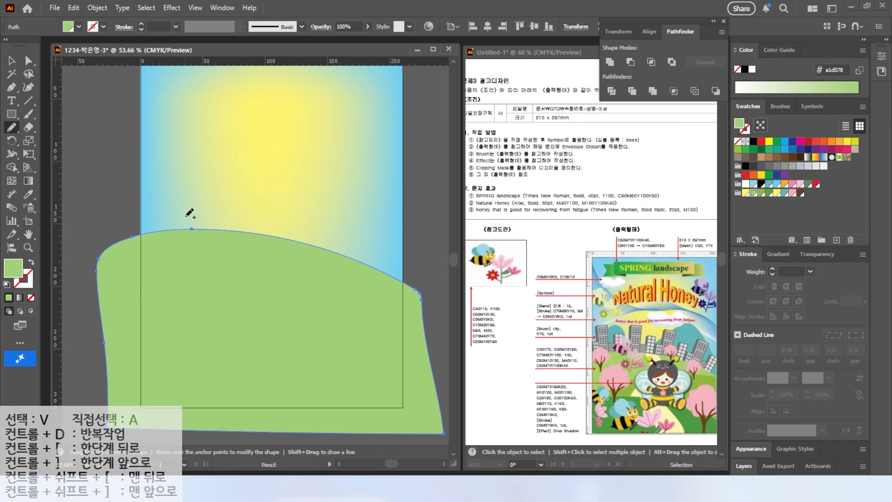
pyautogui.click(11, 61)
pyautogui.moveTo(270, 228); pyautogui.dragTo(271, 202)
pyautogui.click(110, 158)
# Draw a second hill in front, rising toward the right, filled with the C 50 M 10 Y 90 green, and raise it slightly
pyautogui.click(12, 127)
pyautogui.moveTo(93, 341)
pyautogui.mouseDown()
pyautogui.moveTo(337, 275)
pyautogui.moveTo(423, 279)
pyautogui.moveTo(432, 368)
pyautogui.moveTo(257, 422)
pyautogui.moveTo(94, 362)
pyautogui.moveTo(95, 343)
pyautogui.mouseUp()
pyautogui.click(11, 61)
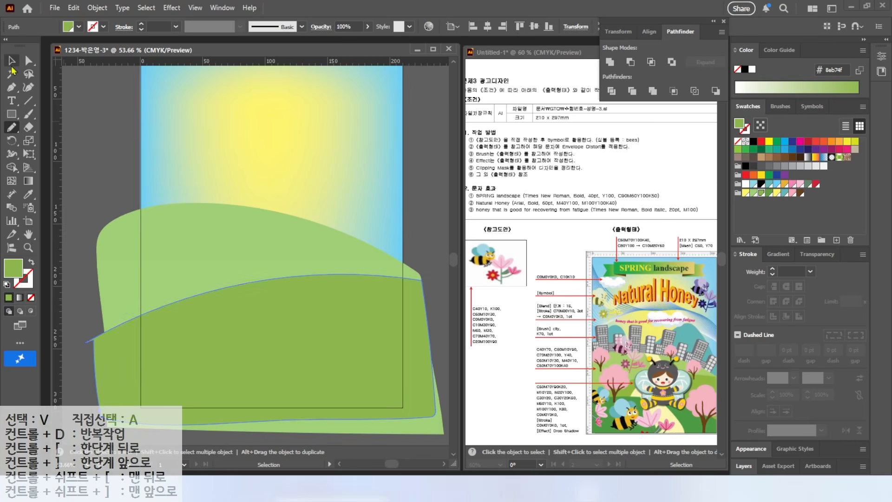
pyautogui.moveTo(261, 274); pyautogui.dragTo(262, 260)
pyautogui.click(103, 178)
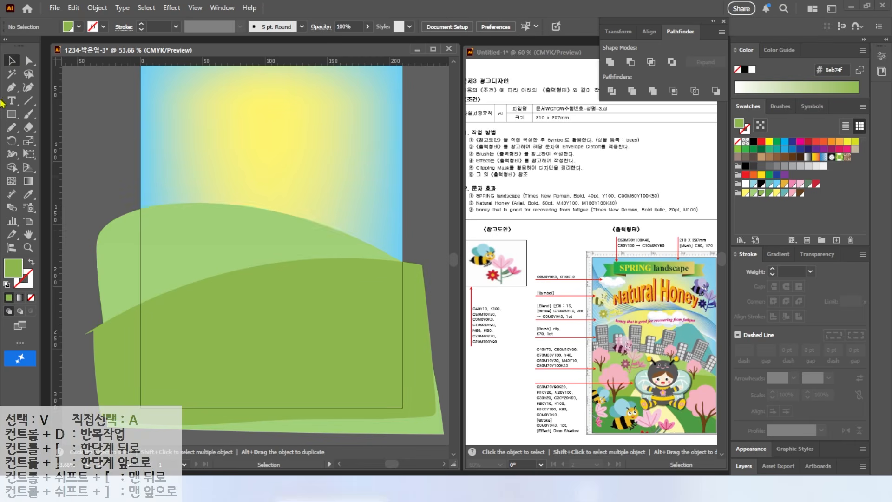
# Draw a third, lowest hill sloping down to the right, filled with the dark green C 70 M 20 Y 100
pyautogui.click(11, 127)
pyautogui.moveTo(296, 343)
pyautogui.mouseDown()
pyautogui.moveTo(218, 426)
pyautogui.moveTo(122, 326)
pyautogui.moveTo(137, 323)
pyautogui.mouseUp()
pyautogui.click(12, 61)
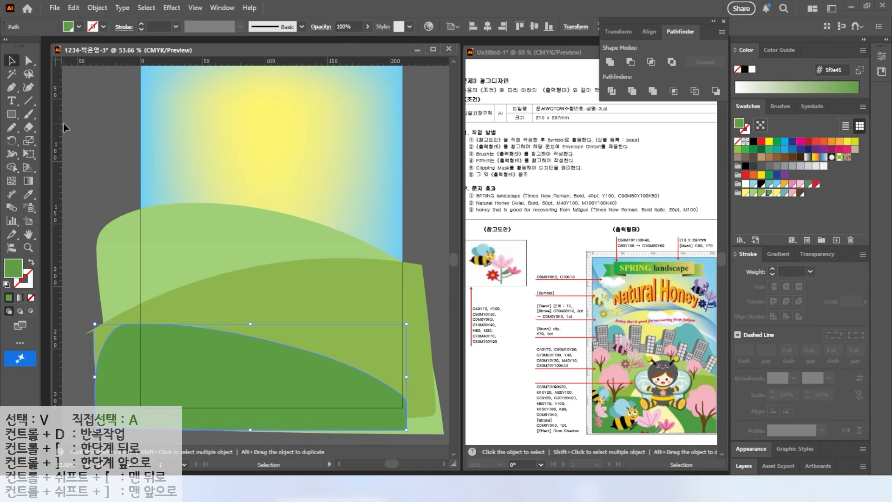
pyautogui.click(66, 129)
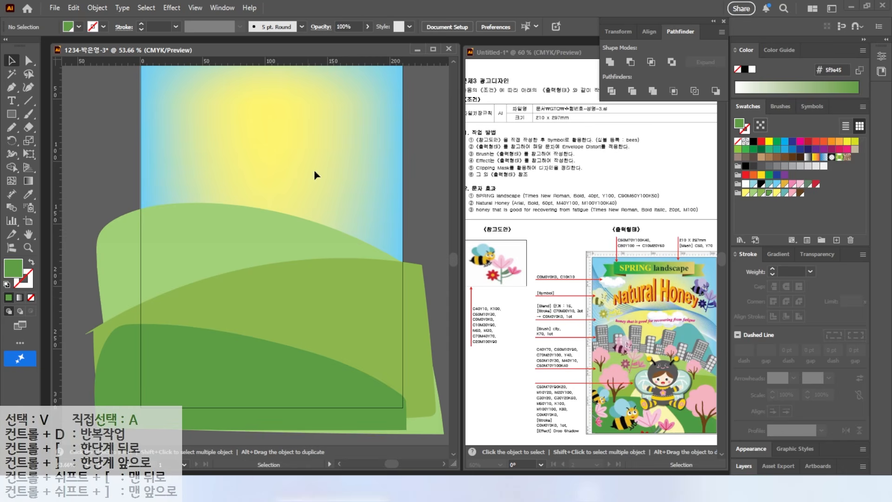
# Draw two curved pencil lines down across the rear hill as path edges and divide the hill along them
pyautogui.click(219, 255)
pyautogui.scroll(-3, 219, 255)
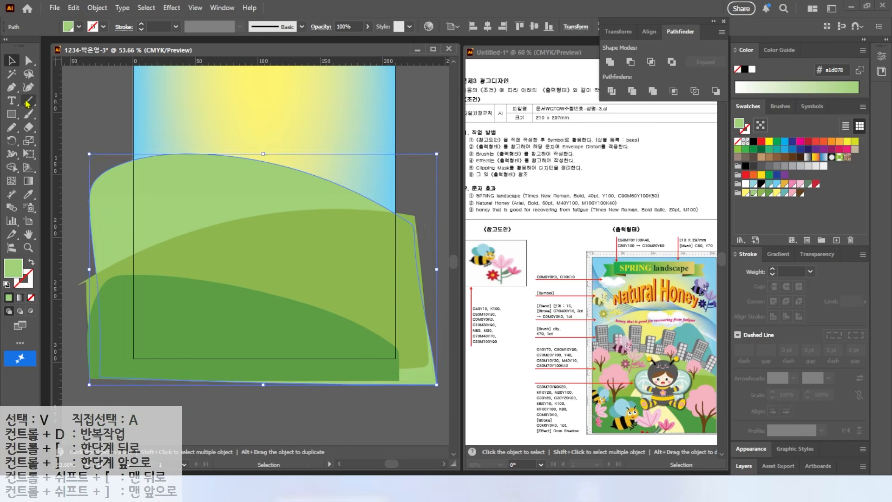
pyautogui.click(12, 127)
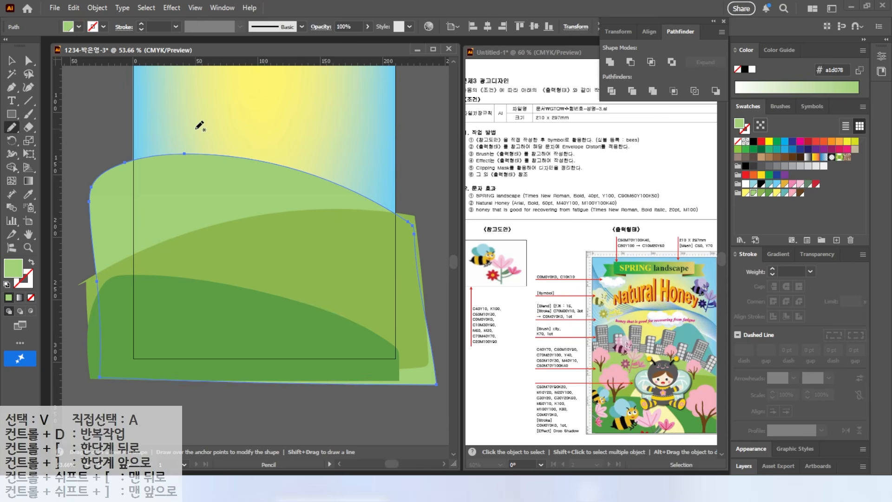
pyautogui.moveTo(194, 128)
pyautogui.mouseDown()
pyautogui.moveTo(215, 157)
pyautogui.moveTo(266, 284)
pyautogui.mouseUp()
pyautogui.moveTo(286, 449); pyautogui.dragTo(286, 451)
pyautogui.moveTo(234, 131)
pyautogui.mouseDown()
pyautogui.moveTo(337, 355)
pyautogui.moveTo(342, 414)
pyautogui.moveTo(278, 190)
pyautogui.moveTo(329, 426)
pyautogui.mouseUp()
pyautogui.hotkey('ctrl', 'z')
pyautogui.press('v')
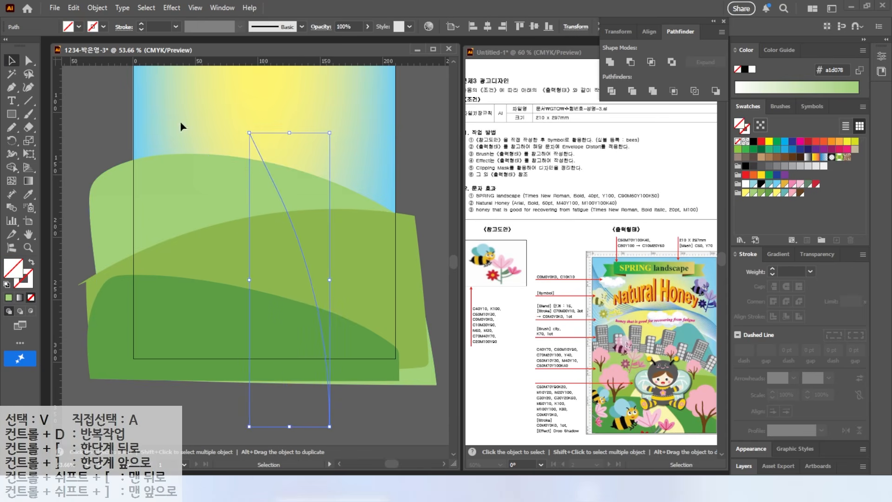
pyautogui.hotkey('ctrl', 'a')
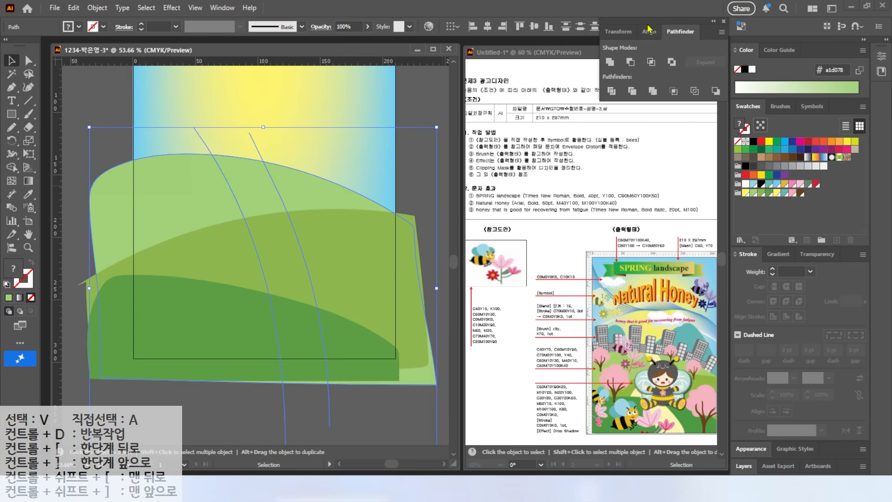
pyautogui.click(611, 91)
# Fill the strip between the rear hill's curves with the C 0 Y 70 yellow and send the divided hill behind the other hills
pyautogui.press('a')
pyautogui.click(249, 194)
pyautogui.click(751, 191)
pyautogui.press('v')
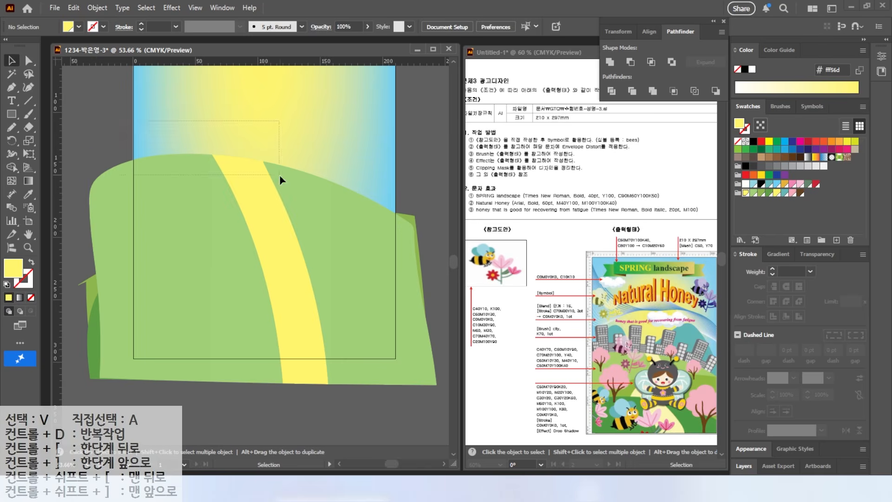
pyautogui.click(274, 178)
pyautogui.click(323, 119)
# Draw two curves bending down to the left across the middle hill and divide the hill along them
pyautogui.click(319, 247)
pyautogui.click(10, 129)
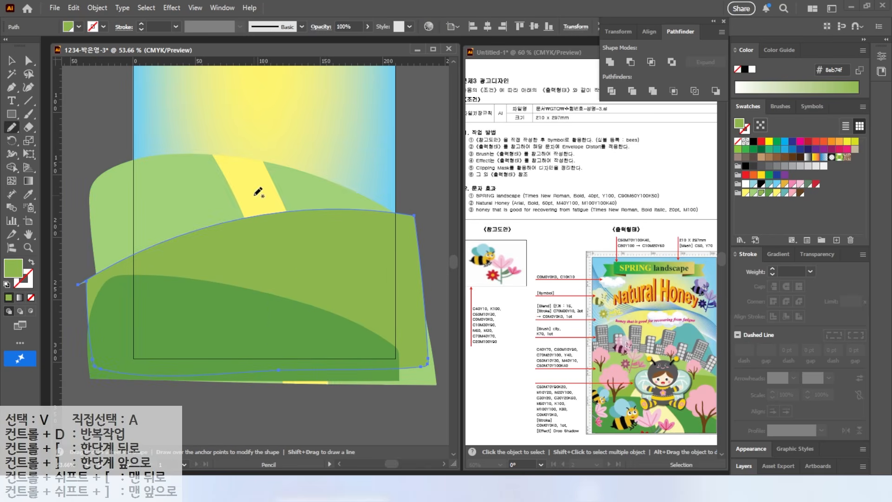
pyautogui.moveTo(272, 190); pyautogui.dragTo(202, 432)
pyautogui.moveTo(303, 192); pyautogui.dragTo(249, 422)
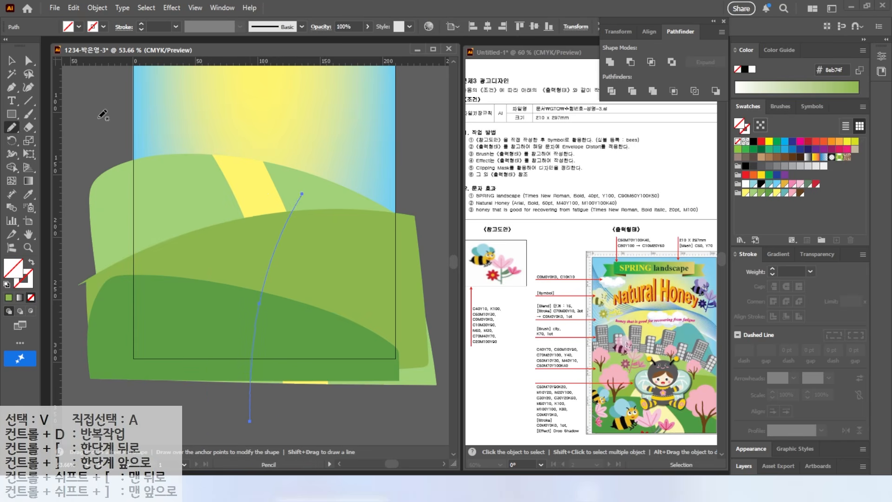
pyautogui.click(11, 60)
pyautogui.moveTo(188, 402); pyautogui.dragTo(274, 438)
pyautogui.keyDown('shift'); pyautogui.click(330, 241); pyautogui.keyUp('shift')
pyautogui.click(611, 91)
# Fill the middle hill's path strip with yellow and send the divided hill behind the front hill
pyautogui.click(29, 60)
pyautogui.click(281, 416)
pyautogui.click(237, 302)
pyautogui.click(746, 192)
pyautogui.click(12, 60)
pyautogui.click(174, 282)
pyautogui.hotkey('ctrl', '[')
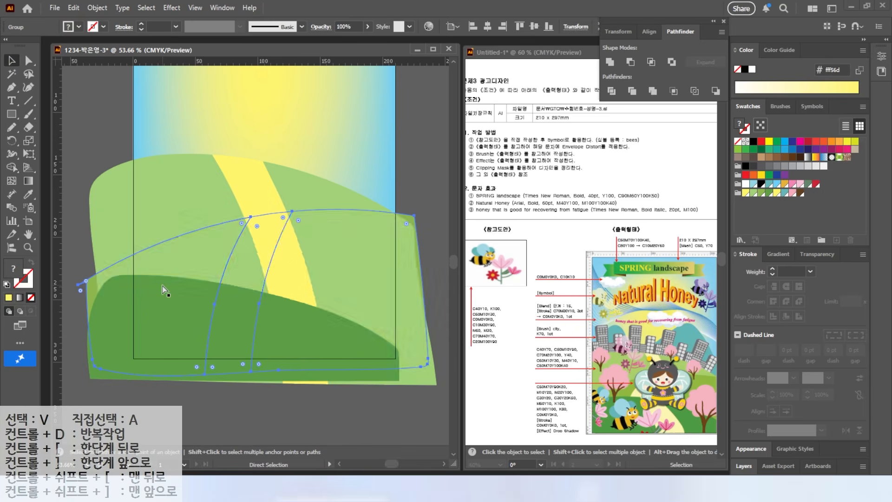
pyautogui.click(179, 313)
pyautogui.click(74, 195)
# Draw two curved path edges down across the front dark green hill and divide the hill along them
pyautogui.click(12, 127)
pyautogui.moveTo(201, 268); pyautogui.dragTo(245, 393)
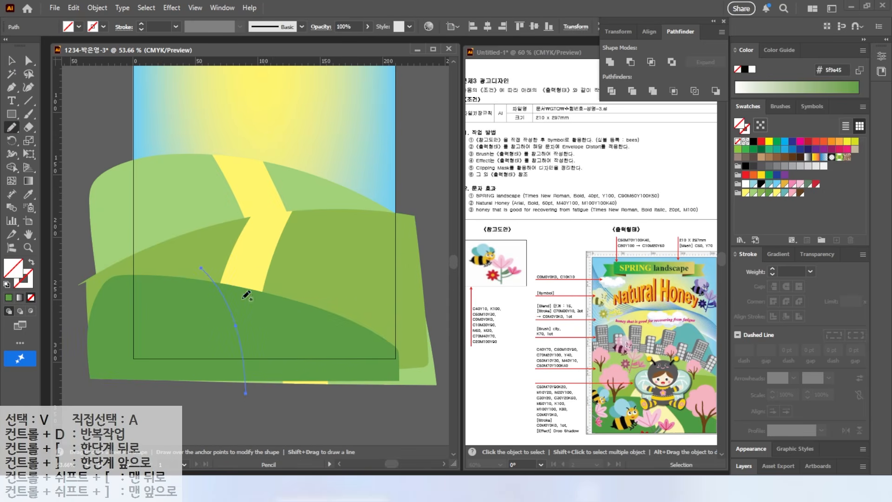
pyautogui.press('v')
pyautogui.moveTo(277, 432); pyautogui.dragTo(313, 414)
pyautogui.moveTo(184, 426); pyautogui.dragTo(325, 393)
pyautogui.moveTo(239, 407); pyautogui.dragTo(253, 391)
pyautogui.moveTo(248, 396); pyautogui.dragTo(275, 398)
pyautogui.moveTo(259, 411); pyautogui.dragTo(327, 394)
pyautogui.keyDown('shift'); pyautogui.click(335, 372); pyautogui.keyUp('shift')
pyautogui.click(611, 91)
# Fill the strip between the front hill's curves with yellow to complete the winding path
pyautogui.press('a')
pyautogui.click(288, 337)
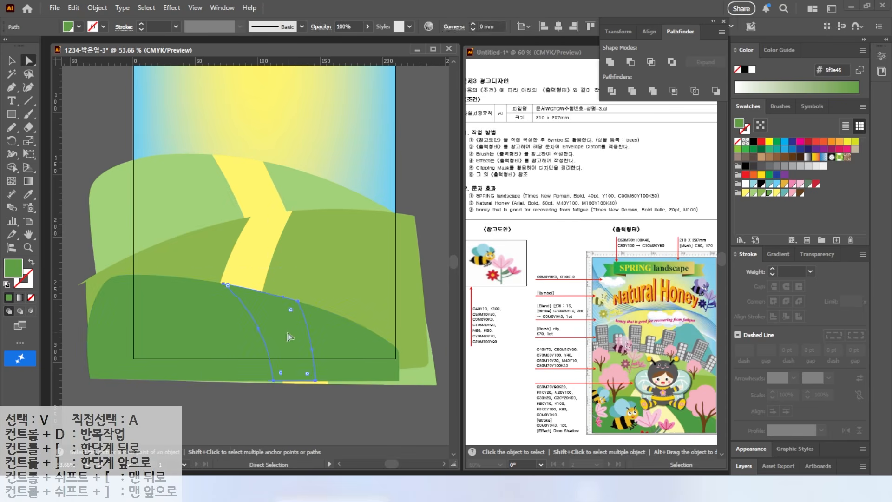
pyautogui.click(745, 193)
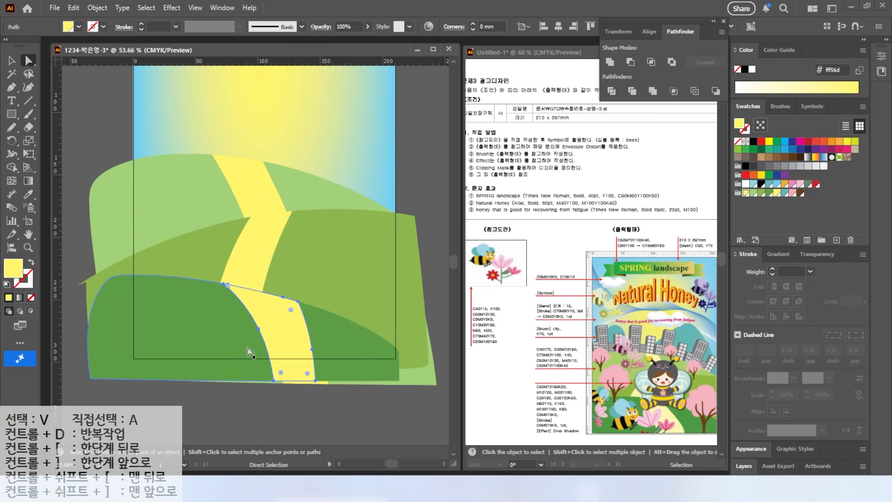
pyautogui.click(338, 413)
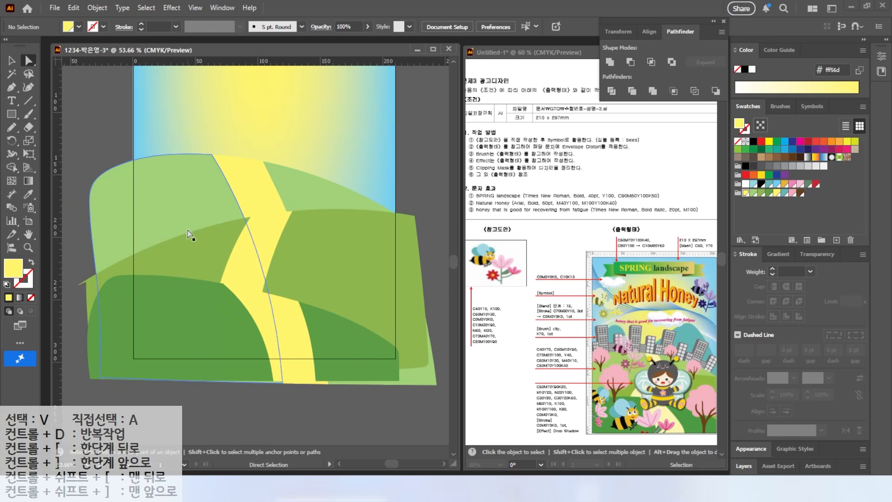
# Draw a five-sided mountain on the right of the artwork with the Pen tool and fill it with the teal C 60 M 10 Y 30
pyautogui.click(12, 89)
pyautogui.moveTo(253, 179); pyautogui.dragTo(241, 251)
pyautogui.click(231, 247)
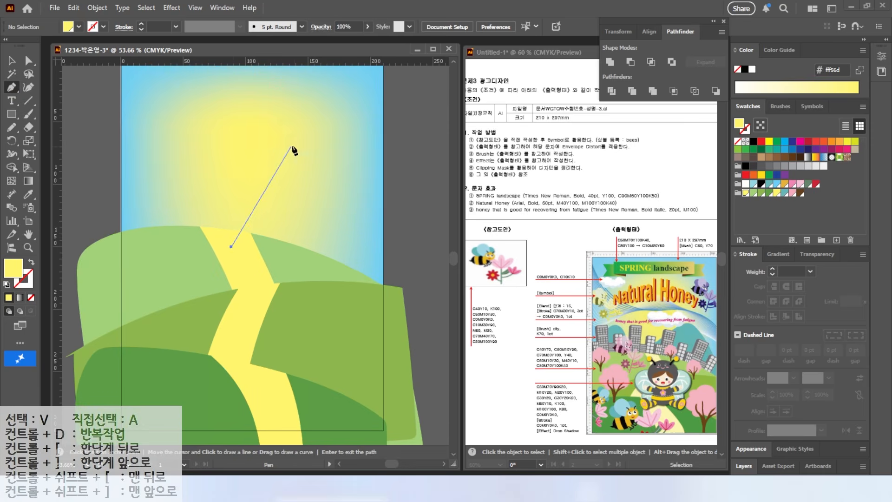
pyautogui.click(303, 145)
pyautogui.click(409, 268)
pyautogui.click(380, 323)
pyautogui.click(240, 311)
pyautogui.click(231, 247)
pyautogui.click(785, 193)
pyautogui.click(12, 61)
pyautogui.click(84, 123)
# Round all corners of the teal mountain and place a copy of it slightly lower on the left side of the artwork
pyautogui.hotkey('alt', '2')
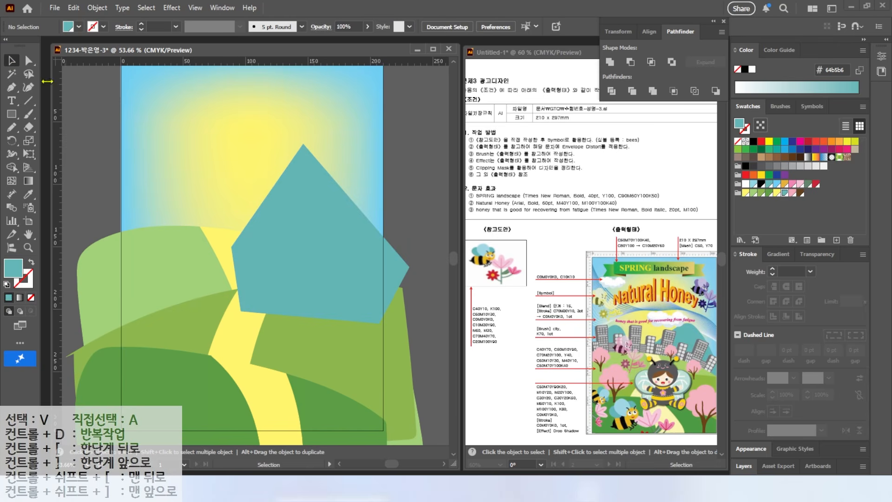
pyautogui.click(299, 180)
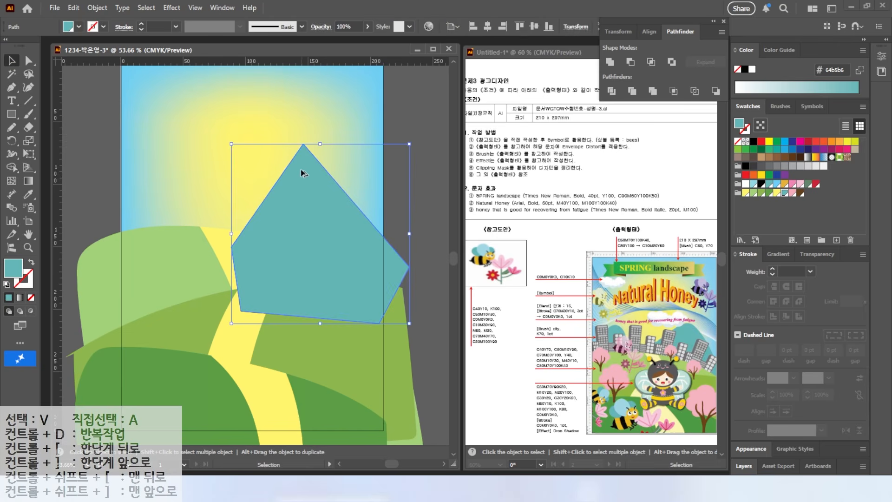
pyautogui.scroll(5, 303, 160)
pyautogui.press('a')
pyautogui.hotkey('alt', '2')
pyautogui.moveTo(322, 118); pyautogui.dragTo(315, 154)
pyautogui.press('Escape')
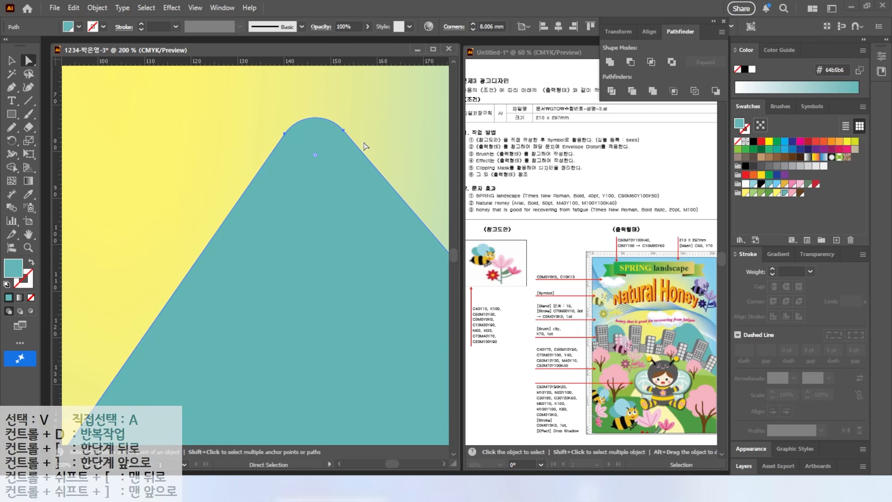
pyautogui.scroll(-4, 337, 159)
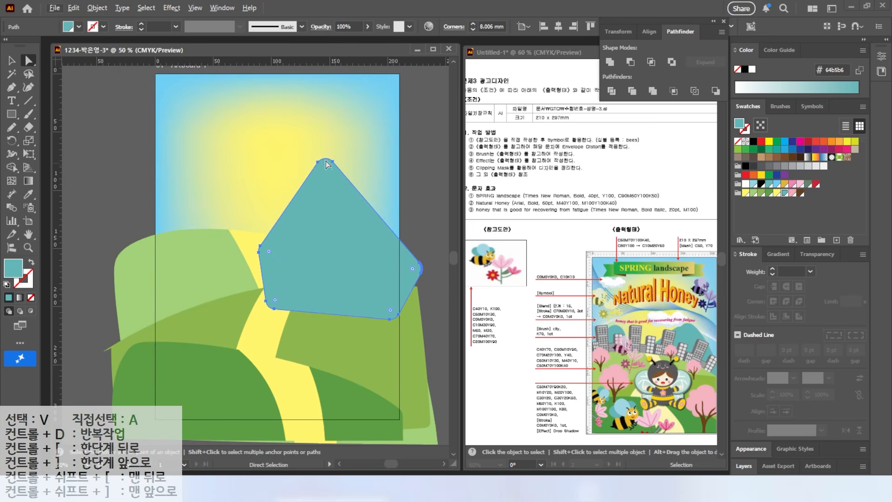
pyautogui.moveTo(325, 168); pyautogui.dragTo(327, 177)
pyautogui.press('v')
pyautogui.moveTo(320, 252); pyautogui.dragTo(180, 273)
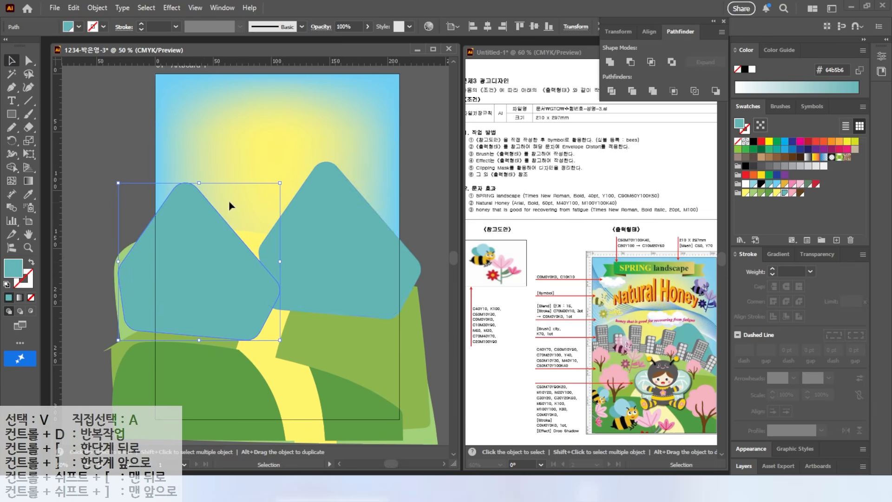
# Arrange both teal mountains behind all the hills and the path, just in front of the mesh background
pyautogui.keyDown('shift'); pyautogui.click(331, 236); pyautogui.keyUp('shift')
pyautogui.rightClick(317, 233)
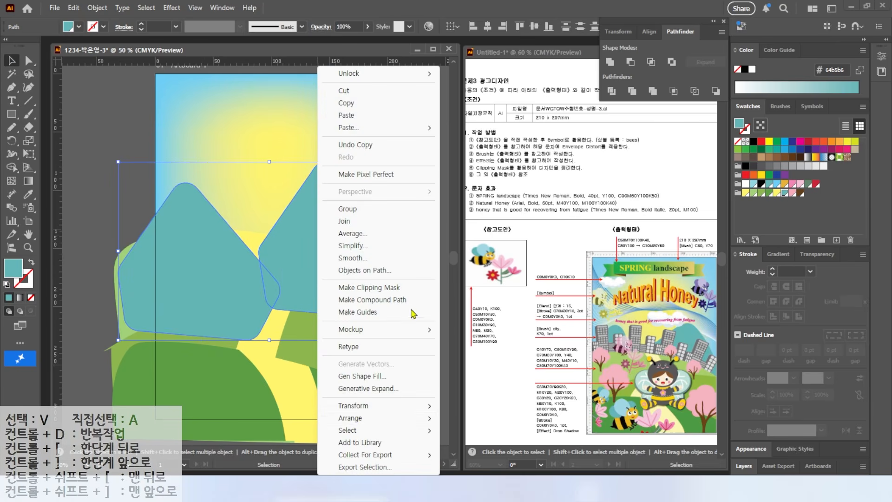
pyautogui.moveTo(355, 422)
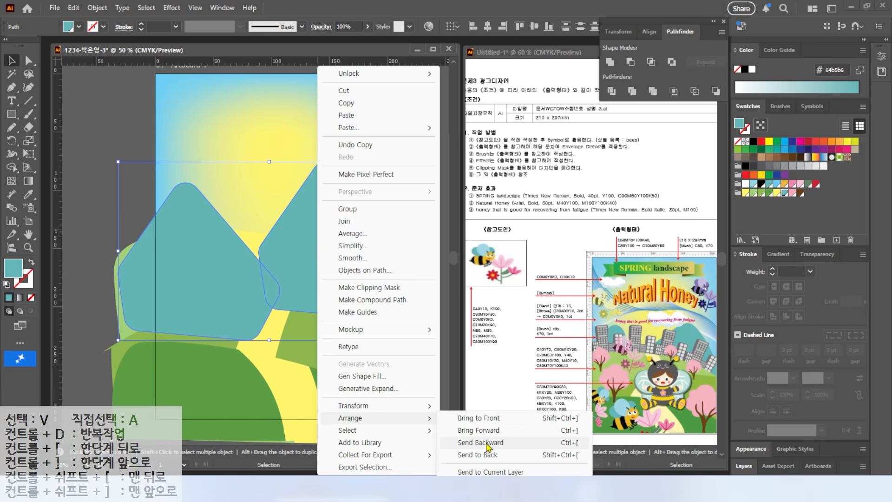
pyautogui.click(566, 442)
pyautogui.press('a')
pyautogui.hotkey('ctrl', 'shift', '[')
pyautogui.hotkey('ctrl', ']')
# Rotate the right teal mountain slightly clockwise and shift it a little to the left
pyautogui.click(98, 164)
pyautogui.click(359, 243)
pyautogui.moveTo(427, 157); pyautogui.dragTo(444, 183)
pyautogui.moveTo(315, 221); pyautogui.dragTo(313, 222)
pyautogui.click(428, 141)
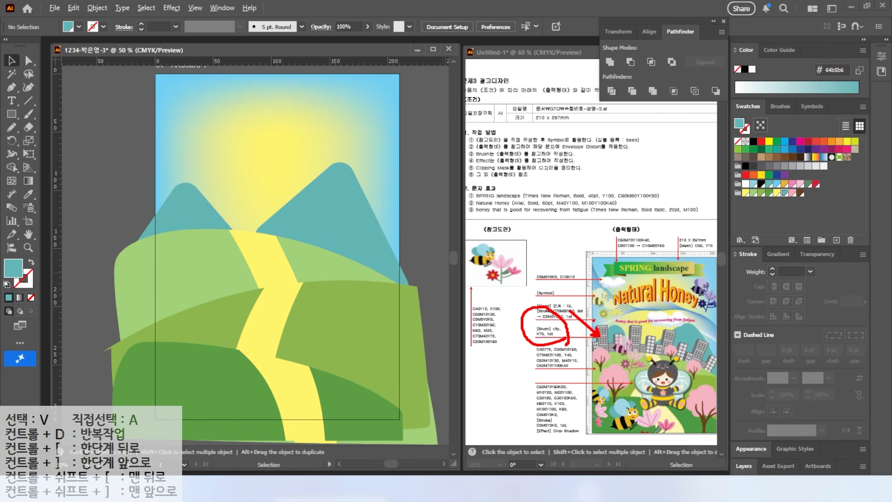
# Paint one long arched stroke across the rear light green hill with the Paintbrush tool and select it
pyautogui.click(29, 116)
pyautogui.moveTo(126, 257)
pyautogui.mouseDown()
pyautogui.moveTo(272, 250)
pyautogui.moveTo(415, 304)
pyautogui.mouseUp()
pyautogui.press('v')
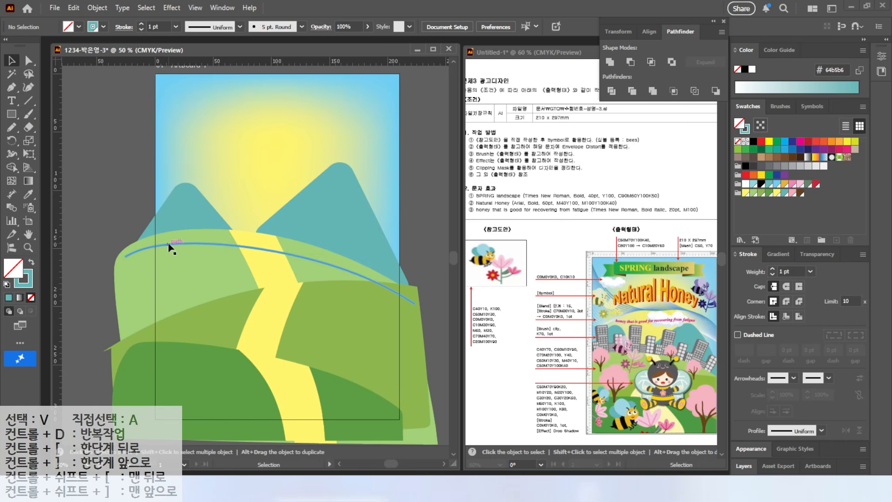
pyautogui.click(169, 245)
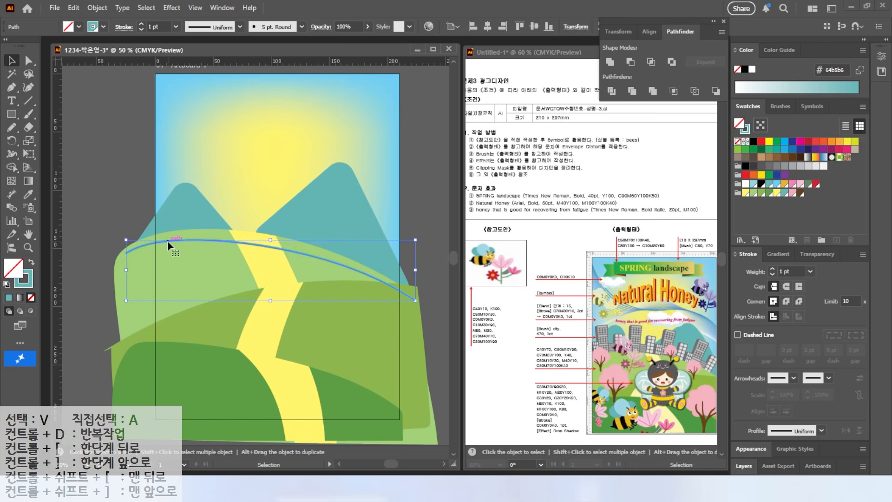
# Open the Arrows_Special brush library and enlarge its window to show more brushes
pyautogui.hotkey('alt', '2')
pyautogui.moveTo(815, 114); pyautogui.dragTo(809, 87)
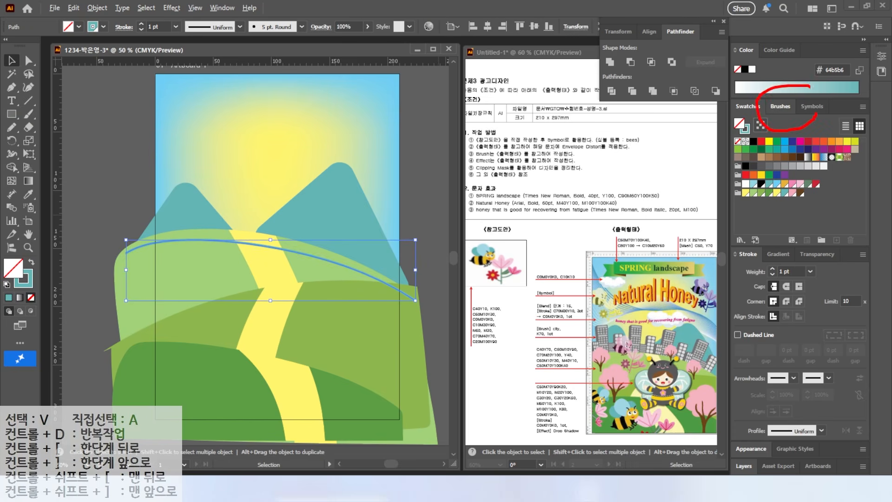
pyautogui.click(780, 106)
pyautogui.press('ctrl')
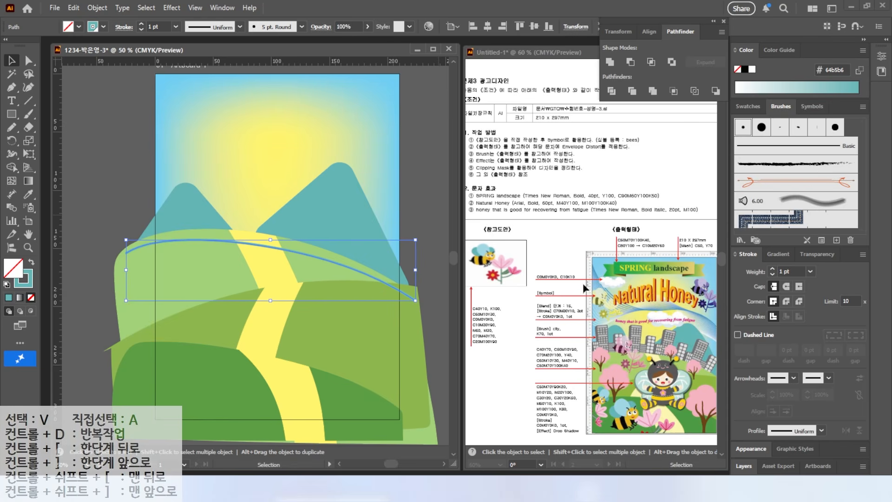
pyautogui.hotkey('alt', '2')
pyautogui.moveTo(768, 93); pyautogui.dragTo(792, 123)
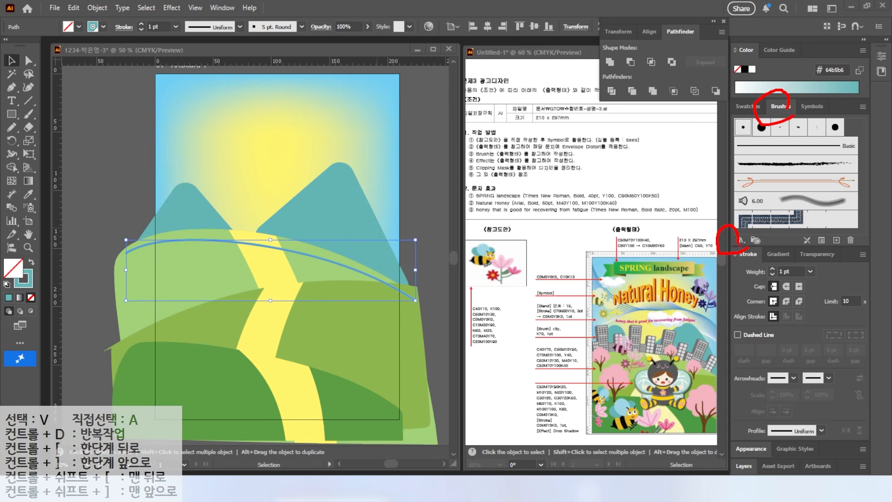
pyautogui.press('Escape')
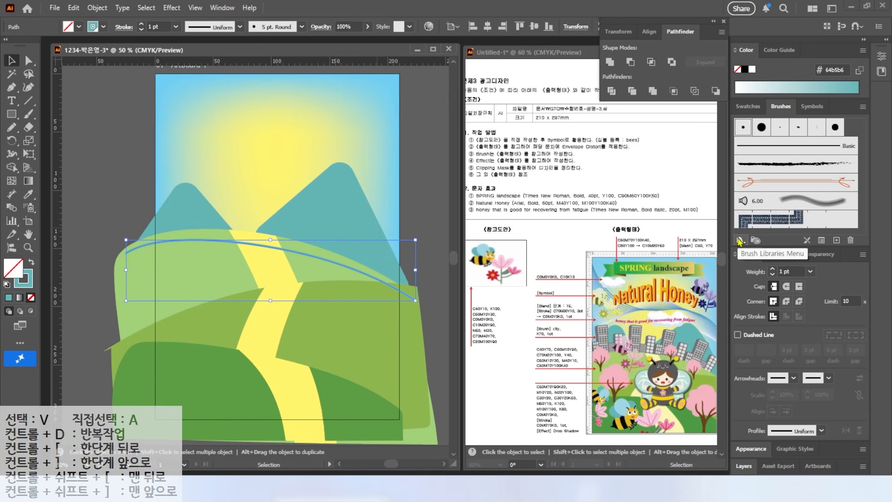
pyautogui.click(739, 240)
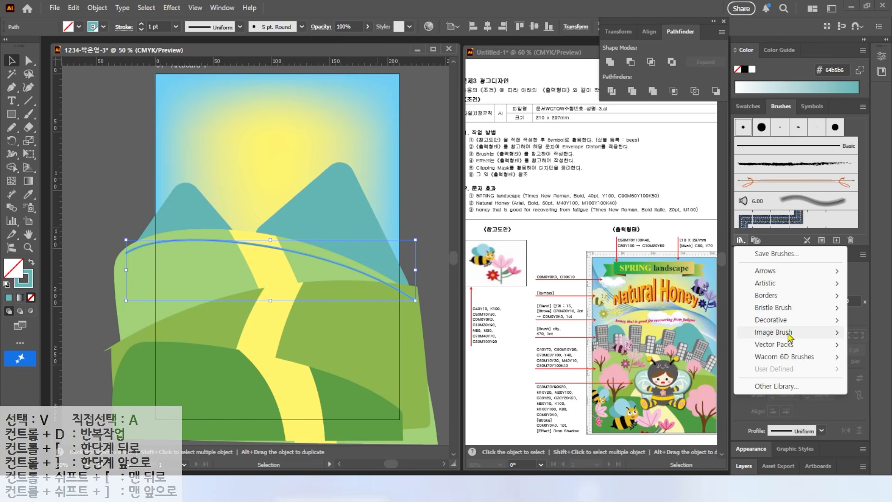
pyautogui.moveTo(779, 277)
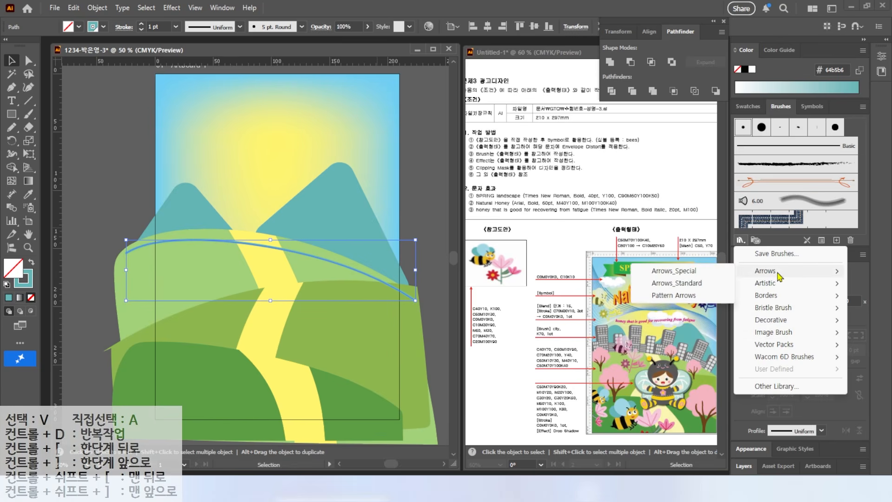
pyautogui.click(688, 271)
pyautogui.moveTo(455, 100); pyautogui.dragTo(457, 93)
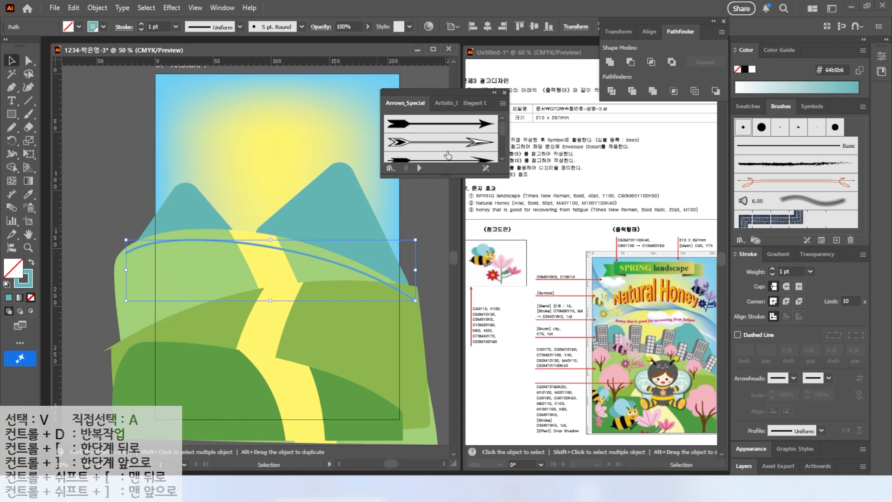
pyautogui.moveTo(440, 175); pyautogui.dragTo(441, 394)
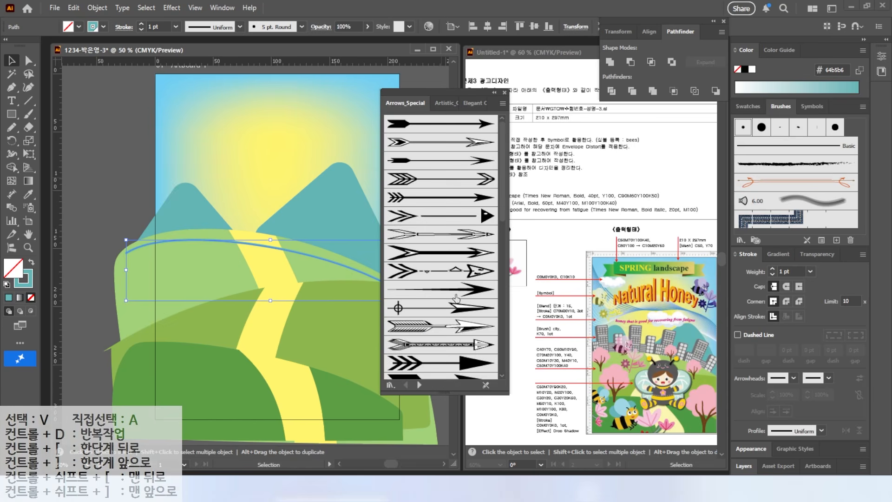
# Browse on to the Elegant Curl & Floral Brush Set and apply its City brush to the arched stroke
pyautogui.click(419, 385)
pyautogui.click(419, 385)
pyautogui.click(419, 384)
pyautogui.click(419, 384)
pyautogui.click(419, 385)
pyautogui.click(419, 385)
pyautogui.click(419, 384)
pyautogui.click(419, 385)
pyautogui.click(419, 385)
pyautogui.click(419, 384)
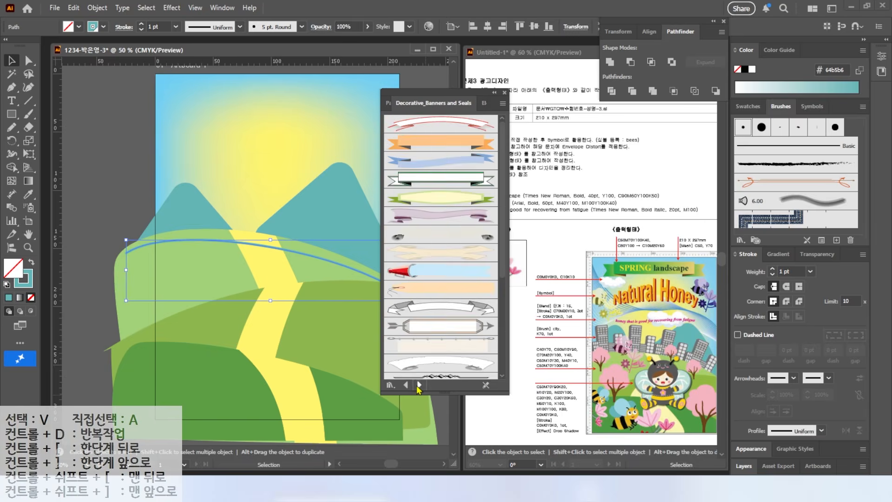
pyautogui.click(419, 384)
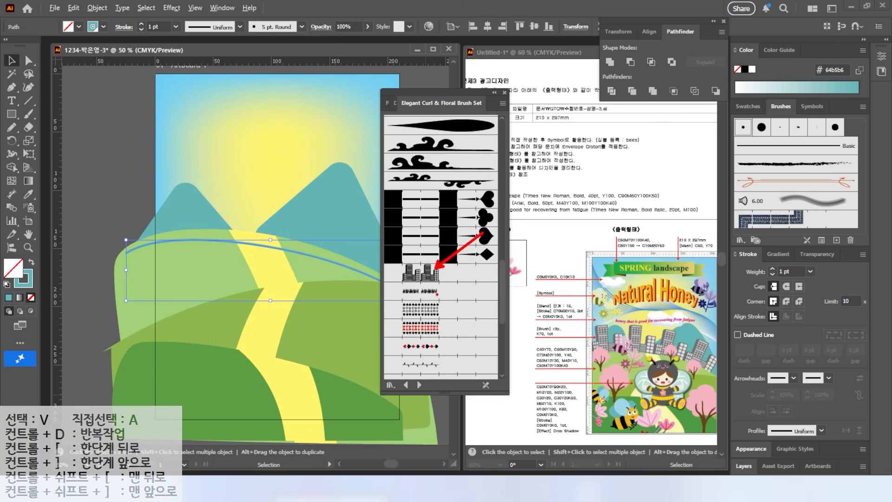
pyautogui.click(420, 272)
pyautogui.click(504, 92)
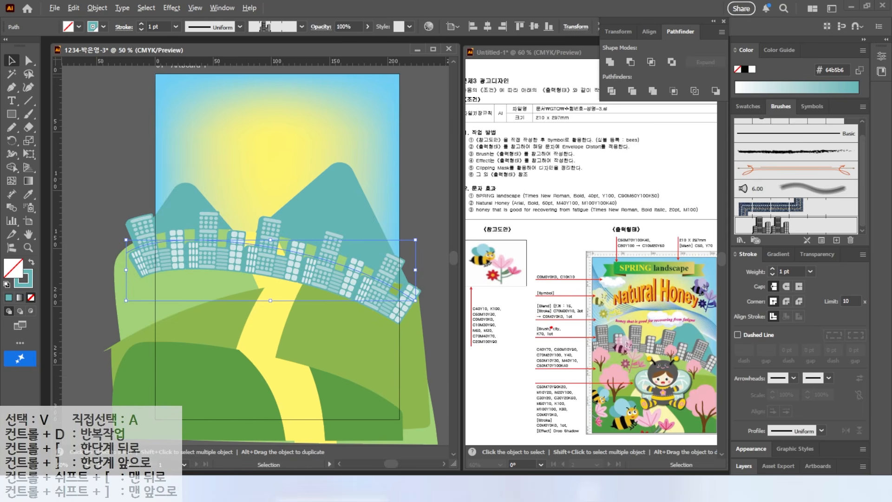
# Set the city stroke's colour to K 70 and move the buildings up onto the crest of the rear hill
pyautogui.doubleClick(24, 278)
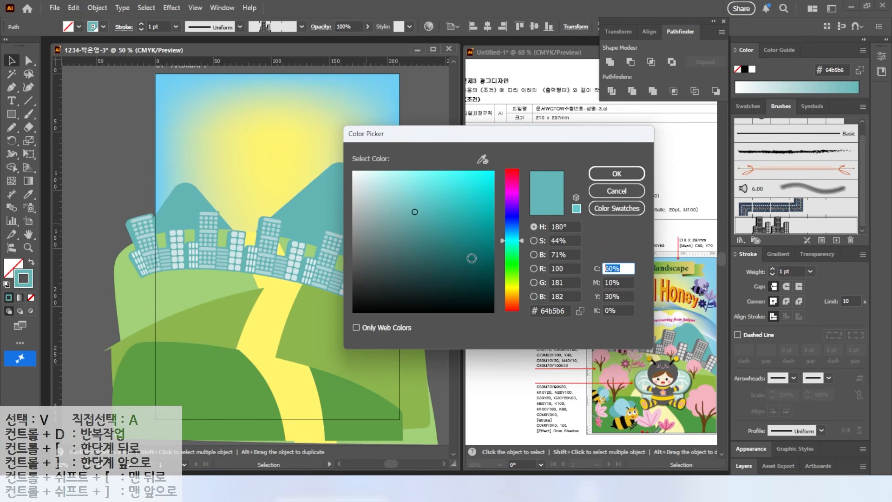
pyautogui.write('0')
pyautogui.press('Tab')
pyautogui.write('0')
pyautogui.press('Tab')
pyautogui.press('0')
pyautogui.press('Tab')
pyautogui.write('70')
pyautogui.click(616, 174)
pyautogui.moveTo(236, 257)
pyautogui.mouseDown()
pyautogui.moveTo(236, 218)
pyautogui.moveTo(239, 226)
pyautogui.mouseUp()
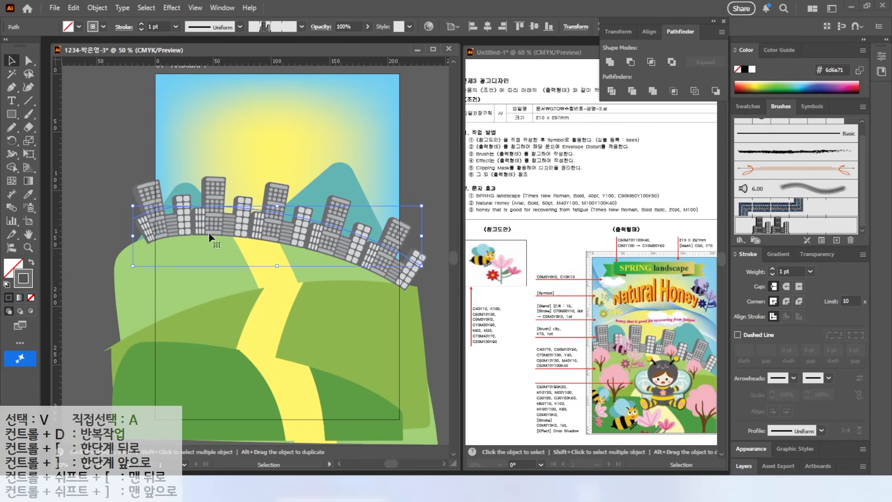
pyautogui.click(414, 235)
# Draw a small circle in the yellow sky above the buildings and fill it with white
pyautogui.click(12, 114)
pyautogui.click(46, 141)
pyautogui.scroll(3, 279, 155)
pyautogui.moveTo(269, 142); pyautogui.dragTo(296, 170)
pyautogui.hotkey('shift', 'x')
pyautogui.click(748, 107)
pyautogui.click(746, 184)
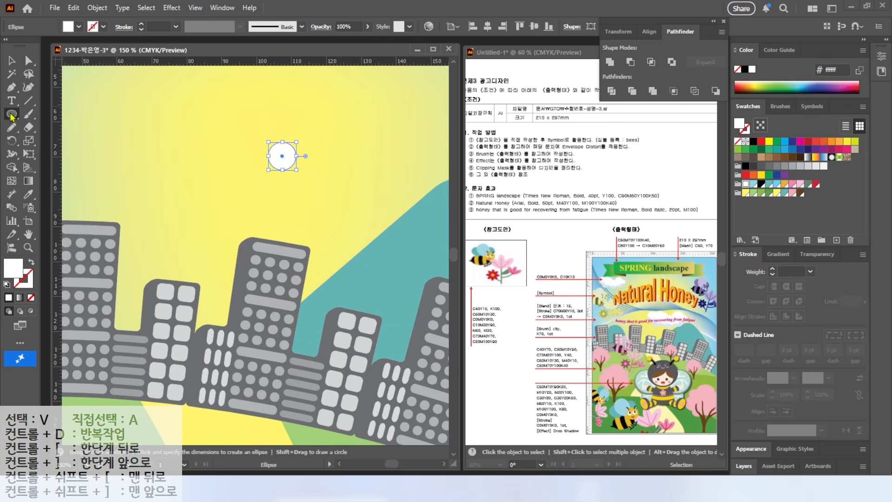
# Add more overlapping white circles beside the first one to form the upper outline of a cloud
pyautogui.moveTo(254, 154); pyautogui.dragTo(279, 179)
pyautogui.moveTo(236, 155)
pyautogui.mouseDown()
pyautogui.moveTo(266, 187)
pyautogui.moveTo(299, 170)
pyautogui.moveTo(315, 182)
pyautogui.mouseUp()
pyautogui.moveTo(308, 142); pyautogui.dragTo(348, 182)
pyautogui.moveTo(373, 170); pyautogui.dragTo(342, 195)
pyautogui.press('v')
pyautogui.click(255, 185)
pyautogui.moveTo(235, 187); pyautogui.dragTo(222, 194)
pyautogui.moveTo(241, 172); pyautogui.dragTo(236, 173)
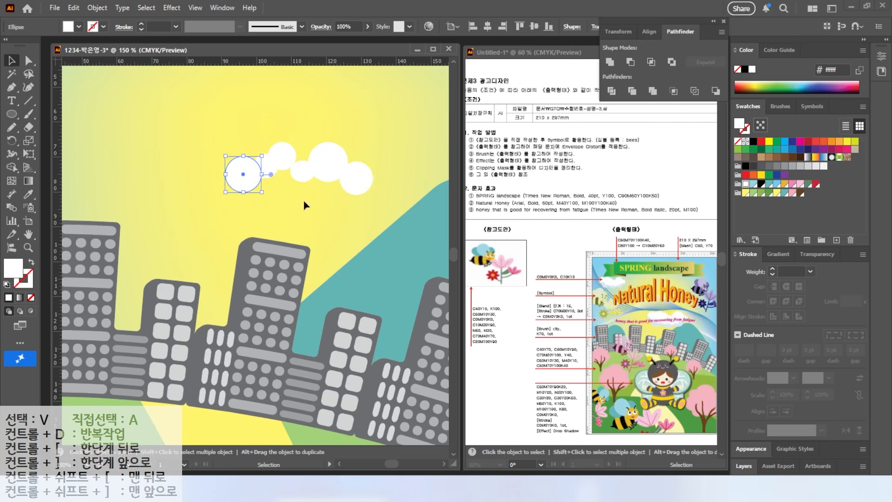
# Add white ellipses along the underside of the cloud and unite all the circles into one shape
pyautogui.click(13, 120)
pyautogui.moveTo(291, 208)
pyautogui.mouseDown()
pyautogui.moveTo(240, 164)
pyautogui.moveTo(332, 208)
pyautogui.mouseUp()
pyautogui.moveTo(340, 172); pyautogui.dragTo(325, 174)
pyautogui.moveTo(271, 162); pyautogui.dragTo(315, 201)
pyautogui.click(12, 63)
pyautogui.moveTo(220, 106); pyautogui.dragTo(375, 200)
pyautogui.click(610, 62)
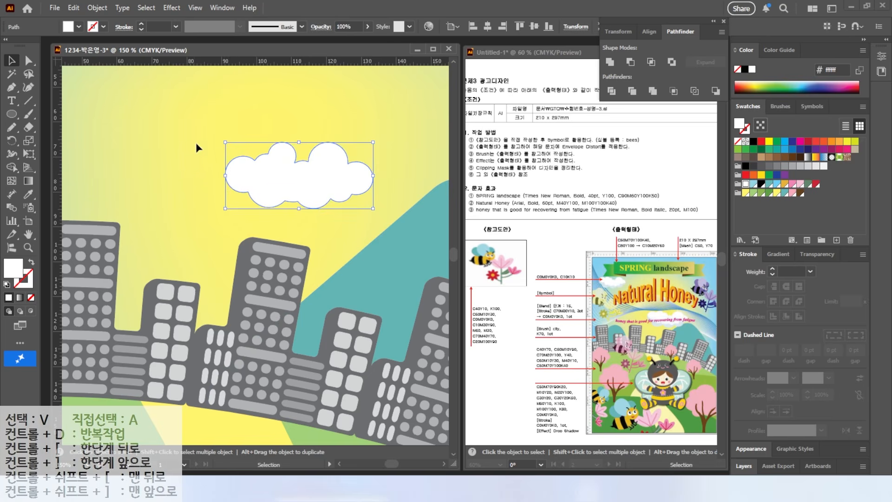
# Draw a row of overlapping ellipses across the upper part of the cloud, leaving its lower edge uncovered
pyautogui.click(12, 114)
pyautogui.moveTo(232, 140)
pyautogui.mouseDown()
pyautogui.moveTo(284, 183)
pyautogui.moveTo(230, 164)
pyautogui.moveTo(292, 198)
pyautogui.mouseUp()
pyautogui.click(12, 62)
pyautogui.press('l')
pyautogui.moveTo(321, 172); pyautogui.dragTo(279, 196)
pyautogui.moveTo(344, 169); pyautogui.dragTo(312, 195)
pyautogui.moveTo(379, 161); pyautogui.dragTo(333, 194)
pyautogui.click(12, 61)
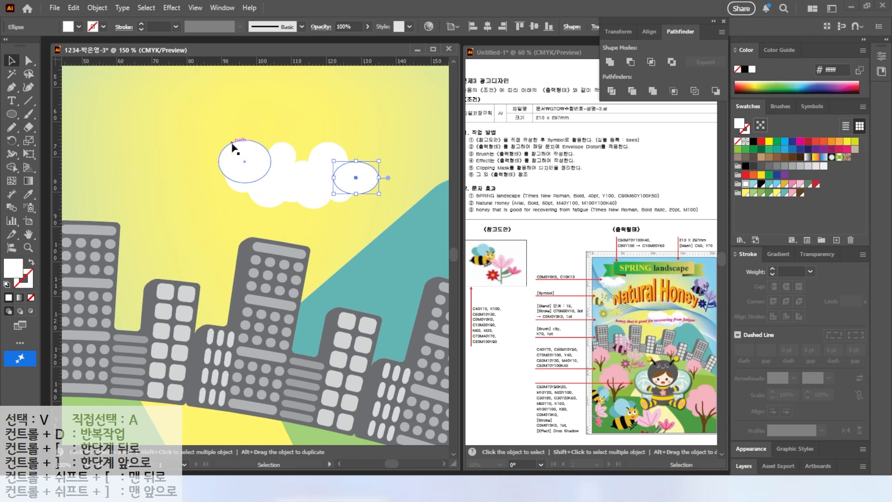
# Unite the new ellipses and divide the cloud along their lower outline
pyautogui.moveTo(202, 125); pyautogui.dragTo(331, 196)
pyautogui.keyDown('shift'); pyautogui.click(269, 204); pyautogui.keyUp('shift')
pyautogui.click(610, 62)
pyautogui.moveTo(178, 119); pyautogui.dragTo(321, 198)
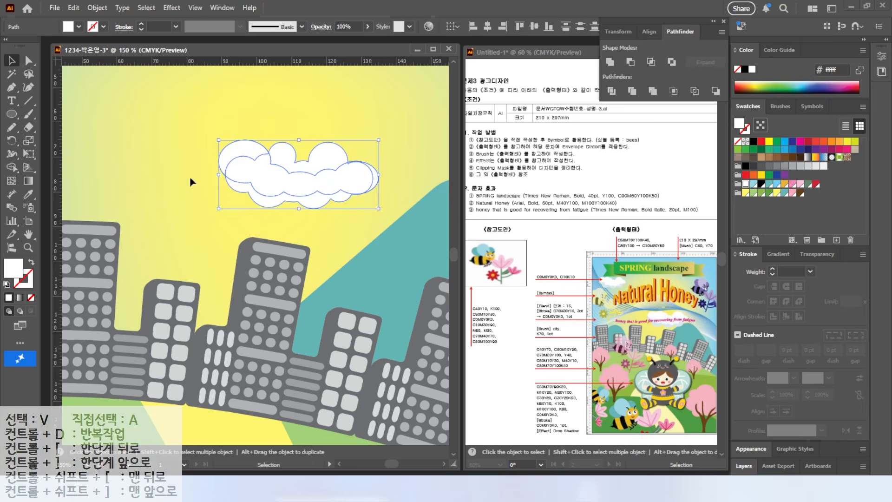
pyautogui.click(611, 91)
pyautogui.click(29, 61)
pyautogui.click(185, 122)
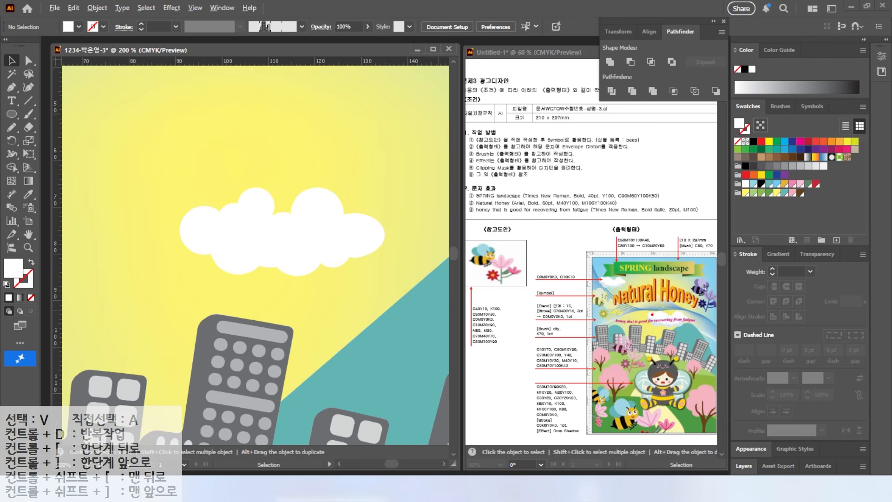
# Fill the cloud's lower shadow strip with C 10 K 10
pyautogui.click(232, 264)
pyautogui.hotkey('ctrl', 'h')
pyautogui.press('a')
pyautogui.click(233, 264)
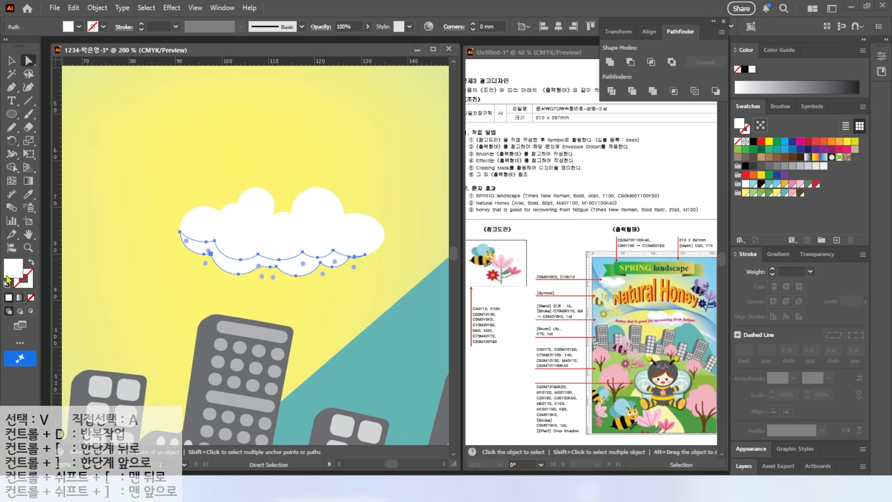
pyautogui.doubleClick(12, 268)
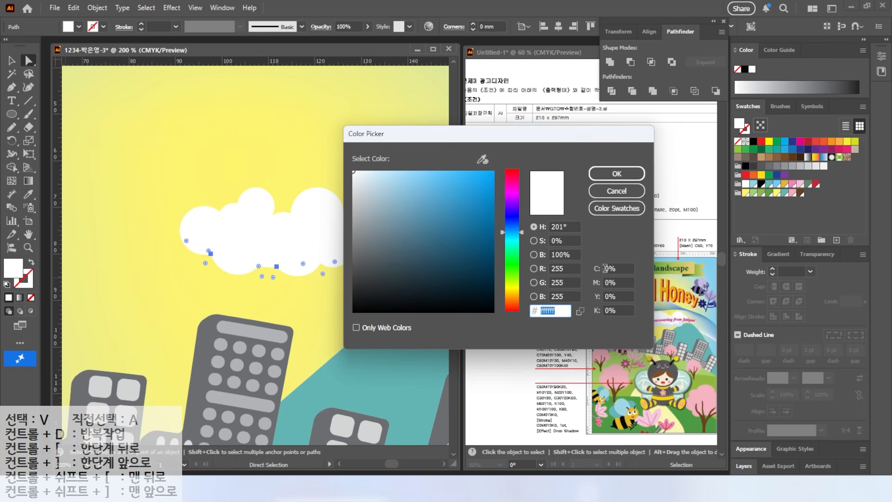
pyautogui.write('10')
pyautogui.press('Tab')
pyautogui.press('Tab')
pyautogui.press('Tab')
pyautogui.write('10')
pyautogui.press('Return')
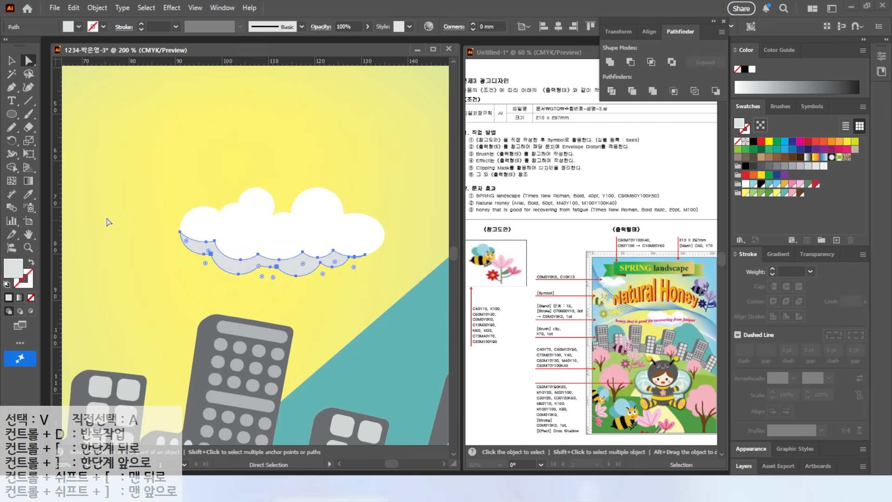
# Group the cloud parts, then scale and position the cloud in the sky
pyautogui.click(11, 61)
pyautogui.keyDown('shift'); pyautogui.click(258, 232); pyautogui.keyUp('shift')
pyautogui.hotkey('ctrl', 'g')
pyautogui.scroll(-2, 106, 133)
pyautogui.moveTo(107, 133); pyautogui.dragTo(247, 199)
pyautogui.moveTo(320, 251); pyautogui.dragTo(135, 130)
pyautogui.scroll(-1, 216, 195)
pyautogui.hscroll(2, 216, 195)
pyautogui.click(259, 235)
pyautogui.moveTo(281, 216); pyautogui.dragTo(308, 196)
pyautogui.moveTo(268, 235); pyautogui.dragTo(278, 238)
pyautogui.moveTo(195, 228); pyautogui.dragTo(197, 139)
# Draw a cluster of overlapping pink ellipses on the left hills as the crown of a tree
pyautogui.scroll(-1, 216, 162)
pyautogui.scroll(2, 158, 206)
pyautogui.moveTo(158, 207); pyautogui.dragTo(240, 282)
pyautogui.press('l')
pyautogui.moveTo(134, 254); pyautogui.dragTo(193, 302)
pyautogui.moveTo(223, 250); pyautogui.dragTo(281, 299)
pyautogui.moveTo(202, 287)
pyautogui.mouseDown()
pyautogui.moveTo(271, 335)
pyautogui.moveTo(285, 363)
pyautogui.mouseUp()
pyautogui.moveTo(111, 282); pyautogui.dragTo(189, 352)
pyautogui.moveTo(158, 312)
pyautogui.mouseDown()
pyautogui.moveTo(227, 361)
pyautogui.moveTo(218, 363)
pyautogui.mouseUp()
pyautogui.moveTo(163, 262); pyautogui.dragTo(253, 340)
# Adjust the size and position of the individual pink ellipses to shape a rounded, lumpy tree crown
pyautogui.click(12, 60)
pyautogui.moveTo(149, 271); pyautogui.dragTo(144, 262)
pyautogui.click(139, 320)
pyautogui.moveTo(188, 359); pyautogui.dragTo(212, 347)
pyautogui.moveTo(174, 322); pyautogui.dragTo(175, 314)
pyautogui.moveTo(137, 344); pyautogui.dragTo(144, 344)
pyautogui.moveTo(162, 346); pyautogui.dragTo(162, 344)
pyautogui.click(244, 356)
pyautogui.moveTo(245, 363); pyautogui.dragTo(245, 369)
pyautogui.moveTo(201, 328); pyautogui.dragTo(217, 270)
# Select all the pink ellipses by their matching fill with the Magic Wand and unite them into one tree crown
pyautogui.click(279, 237)
pyautogui.scroll(-1, 175, 310)
pyautogui.click(11, 74)
pyautogui.click(218, 241)
pyautogui.click(609, 62)
pyautogui.hotkey('ctrl', '1')
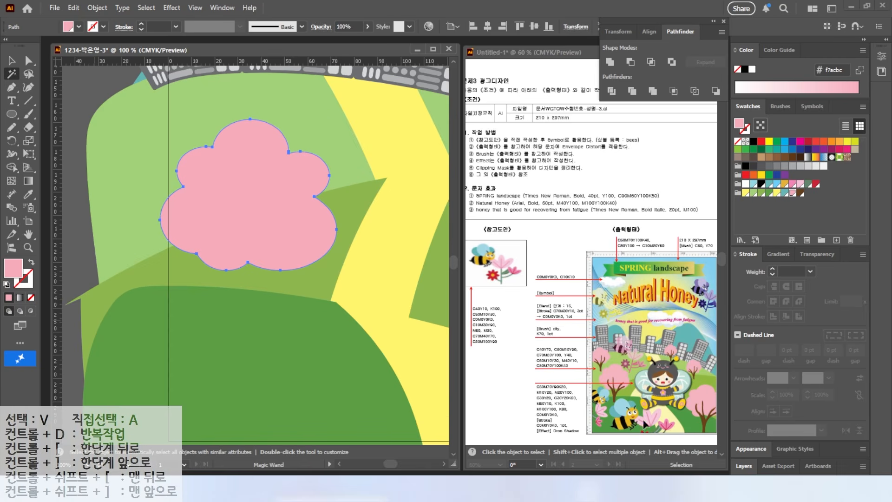
pyautogui.press('n')
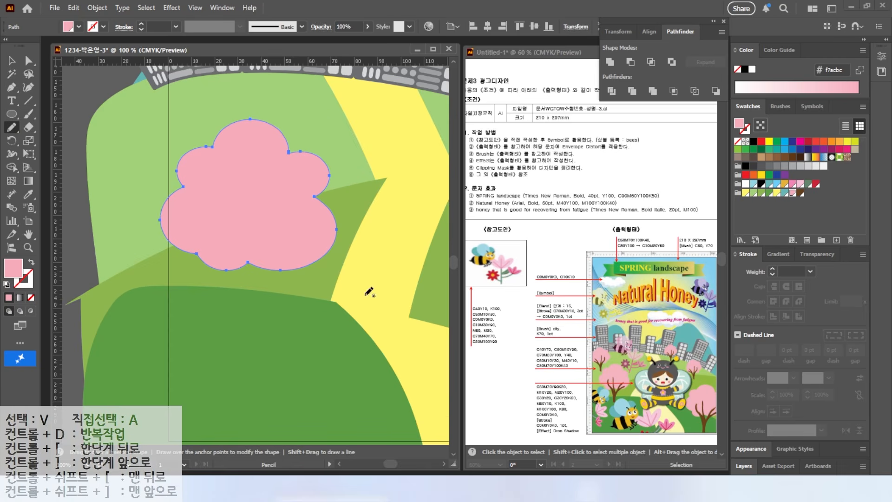
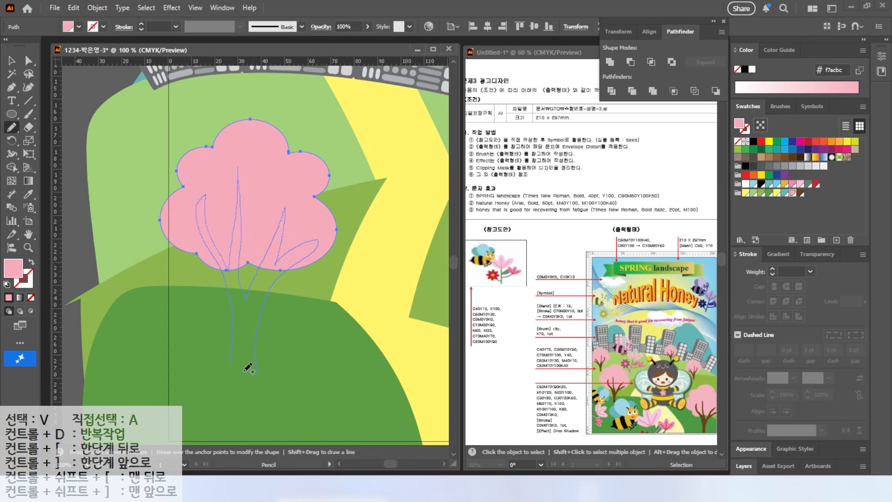
# Close the branching trunk outline, fill it with the dark brown swatch and refine the anchor at its lower-left base
pyautogui.moveTo(247, 371); pyautogui.dragTo(237, 361)
pyautogui.click(800, 193)
pyautogui.press('a')
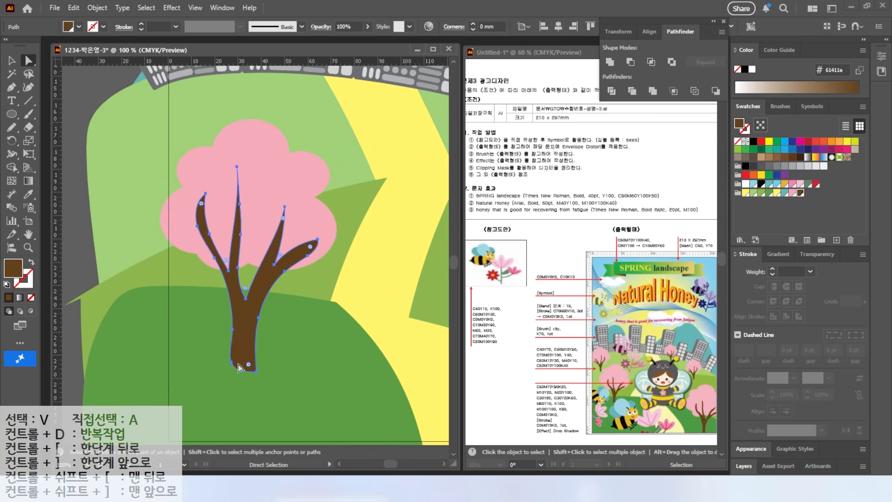
pyautogui.click(231, 369)
pyautogui.moveTo(13, 91); pyautogui.dragTo(55, 129)
pyautogui.click(231, 368)
# Group the pink crown and the brown trunk into one tree object
pyautogui.click(11, 61)
pyautogui.scroll(-2, 258, 308)
pyautogui.keyDown('shift'); pyautogui.click(274, 261); pyautogui.keyUp('shift')
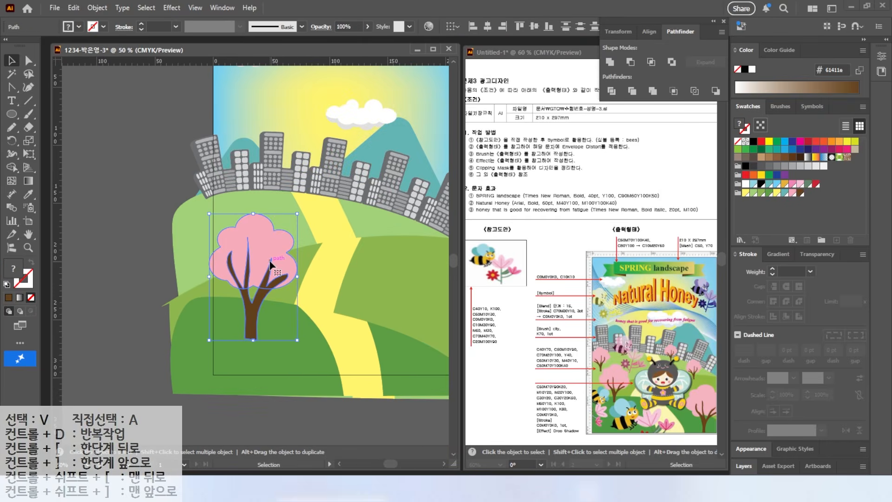
pyautogui.rightClick(270, 264)
pyautogui.click(301, 208)
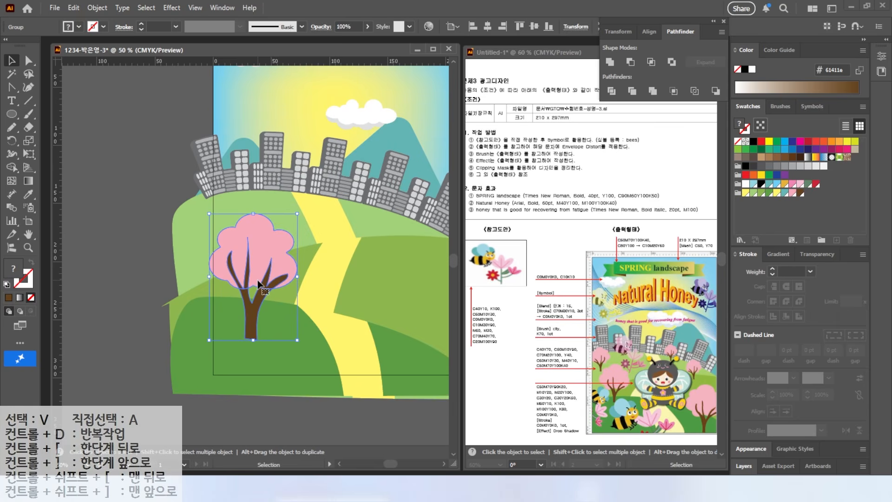
# Shrink the tree on the left hill and place a smaller, slightly tilted copy in front of the leftmost buildings
pyautogui.moveTo(257, 281)
pyautogui.mouseDown()
pyautogui.moveTo(258, 265)
pyautogui.moveTo(250, 266)
pyautogui.mouseUp()
pyautogui.moveTo(289, 200); pyautogui.dragTo(274, 221)
pyautogui.moveTo(259, 276); pyautogui.dragTo(233, 228)
pyautogui.moveTo(246, 173); pyautogui.dragTo(220, 211)
pyautogui.moveTo(200, 245); pyautogui.dragTo(225, 198)
pyautogui.moveTo(248, 166); pyautogui.dragTo(241, 161)
pyautogui.moveTo(261, 268); pyautogui.dragTo(268, 267)
# Reflect the small tree by the leftmost buildings and fine-tune its position and size
pyautogui.click(223, 201)
pyautogui.rightClick(222, 202)
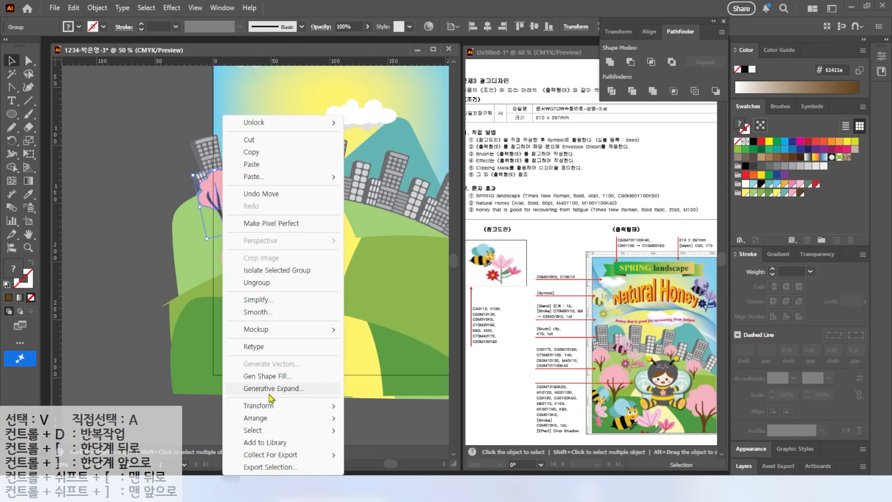
pyautogui.moveTo(284, 407)
pyautogui.click(378, 348)
pyautogui.press('Return')
pyautogui.moveTo(223, 198); pyautogui.dragTo(228, 199)
pyautogui.moveTo(258, 171); pyautogui.dragTo(255, 168)
# Add resized tree copies on the right side: two small ones near the buildings and a large one on the lower-right hill
pyautogui.moveTo(226, 210); pyautogui.dragTo(284, 217)
pyautogui.moveTo(311, 178); pyautogui.dragTo(355, 190)
pyautogui.moveTo(178, 274); pyautogui.dragTo(280, 321)
pyautogui.hotkey('ctrl', 'z')
pyautogui.moveTo(170, 235); pyautogui.dragTo(392, 259)
pyautogui.moveTo(339, 302); pyautogui.dragTo(331, 312)
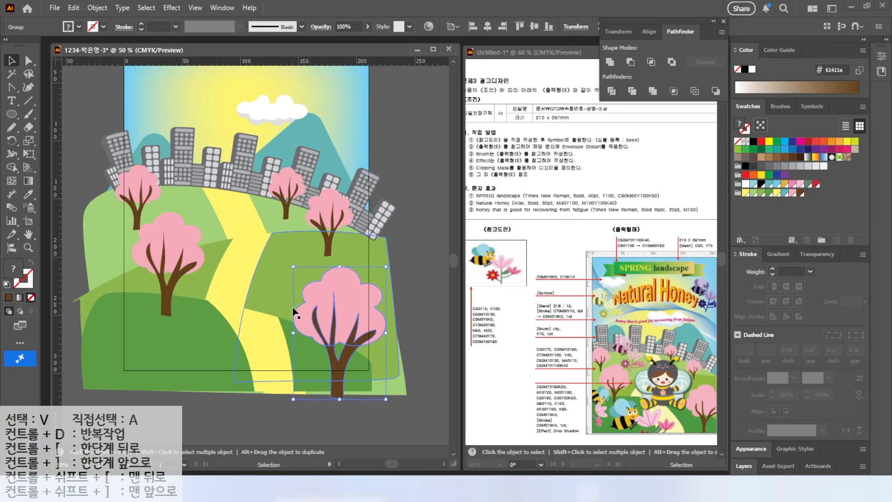
# Lock all the artwork on the artboard
pyautogui.doubleClick(29, 235)
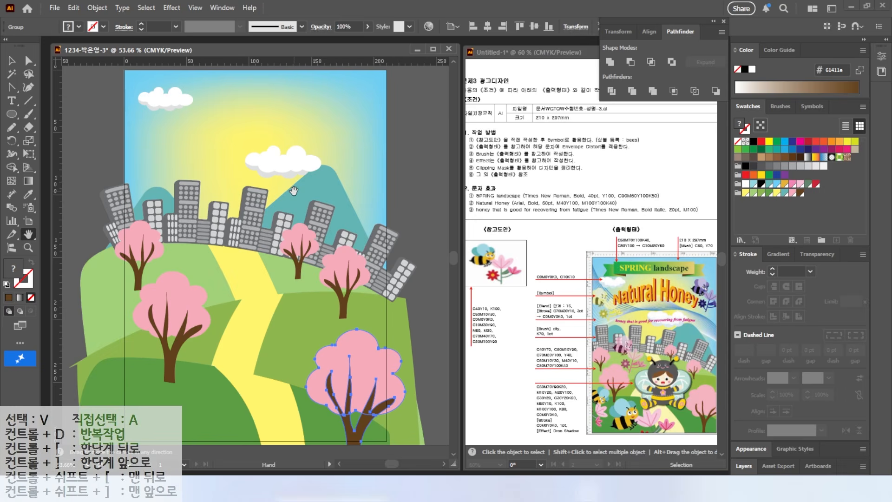
pyautogui.click(12, 60)
pyautogui.click(136, 138)
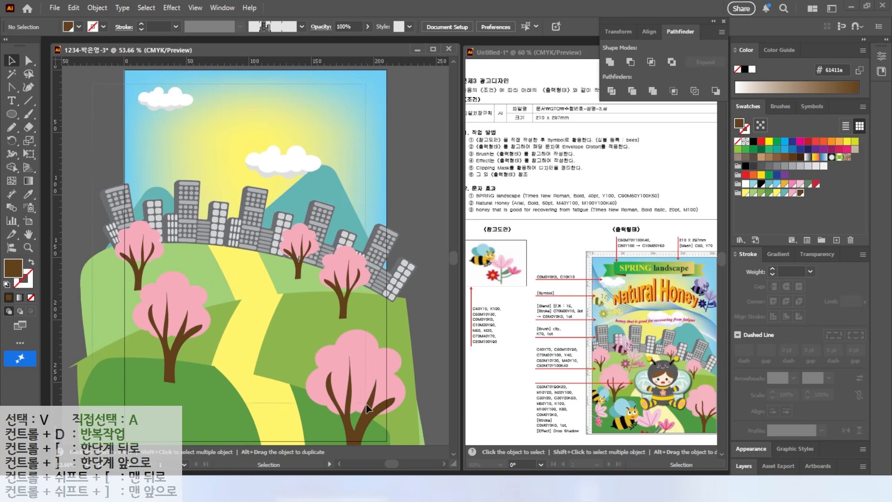
pyautogui.hotkey('ctrl', 'a')
pyautogui.click(98, 10)
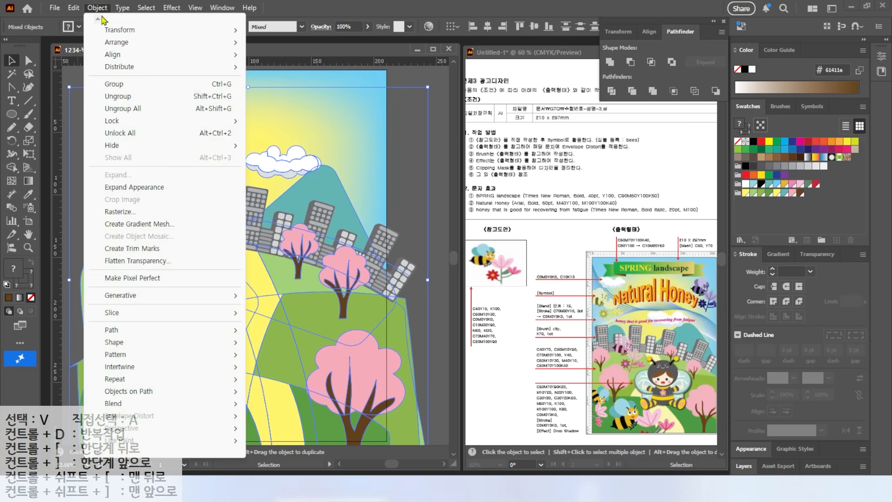
pyautogui.moveTo(117, 120)
pyautogui.click(277, 122)
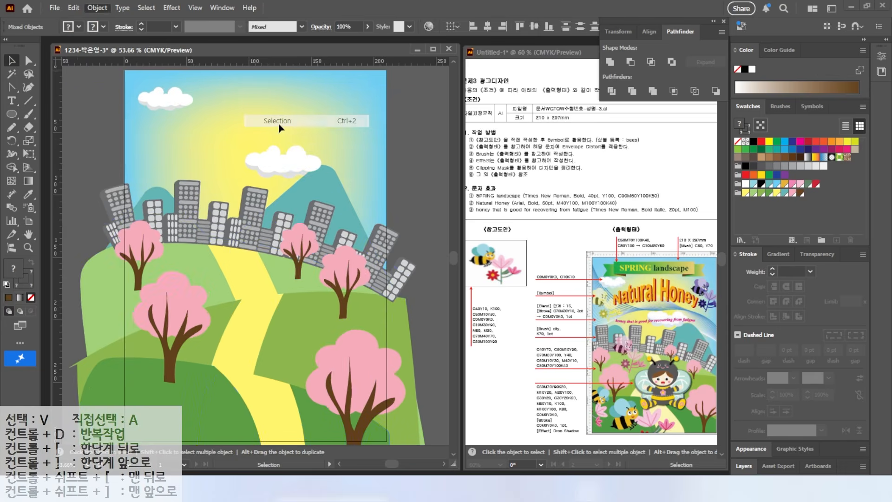
# Draw an open wavy path with the Pen tool, running from above the artboard's upper-left corner across the sky past its right edge
pyautogui.scroll(-1, 107, 183)
pyautogui.scroll(1, 107, 183)
pyautogui.moveTo(12, 87); pyautogui.dragTo(52, 87)
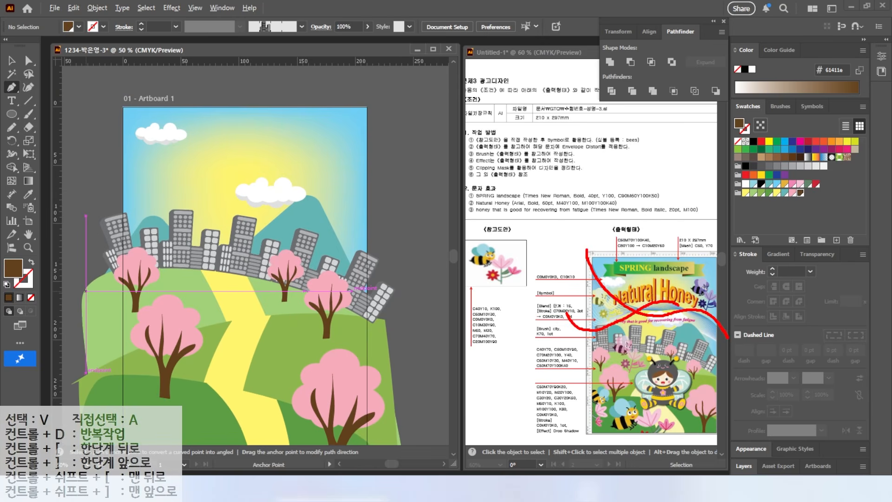
pyautogui.moveTo(582, 323)
pyautogui.mouseDown()
pyautogui.moveTo(554, 274)
pyautogui.moveTo(598, 203)
pyautogui.mouseUp()
pyautogui.press('Escape')
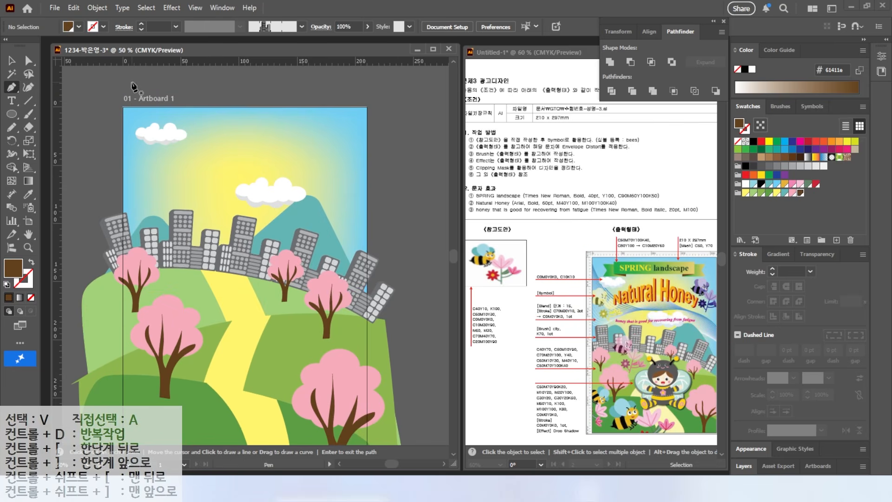
pyautogui.click(106, 94)
pyautogui.moveTo(159, 175); pyautogui.dragTo(184, 190)
pyautogui.moveTo(222, 202); pyautogui.dragTo(320, 190)
pyautogui.moveTo(384, 231); pyautogui.dragTo(409, 262)
pyautogui.keyDown('ctrl'); pyautogui.click(420, 269); pyautogui.keyUp('ctrl')
pyautogui.click(12, 60)
pyautogui.click(161, 149)
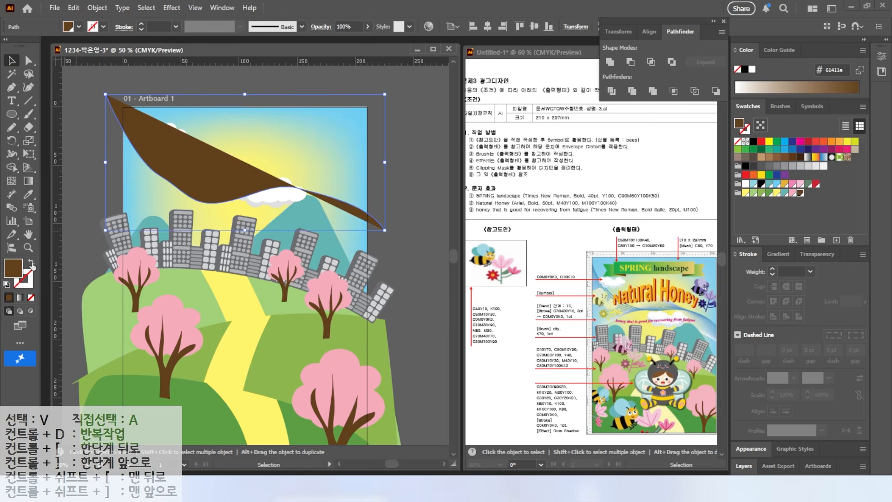
# Give the wavy path no fill and a 3 pt stroke coloured C70 M30 Y10 K0
pyautogui.click(32, 264)
pyautogui.click(28, 284)
pyautogui.doubleClick(28, 286)
pyautogui.doubleClick(617, 267)
pyautogui.write('70')
pyautogui.press('Tab')
pyautogui.write('30')
pyautogui.press('Tab')
pyautogui.write('10')
pyautogui.press('Tab')
pyautogui.write('0')
pyautogui.press('Return')
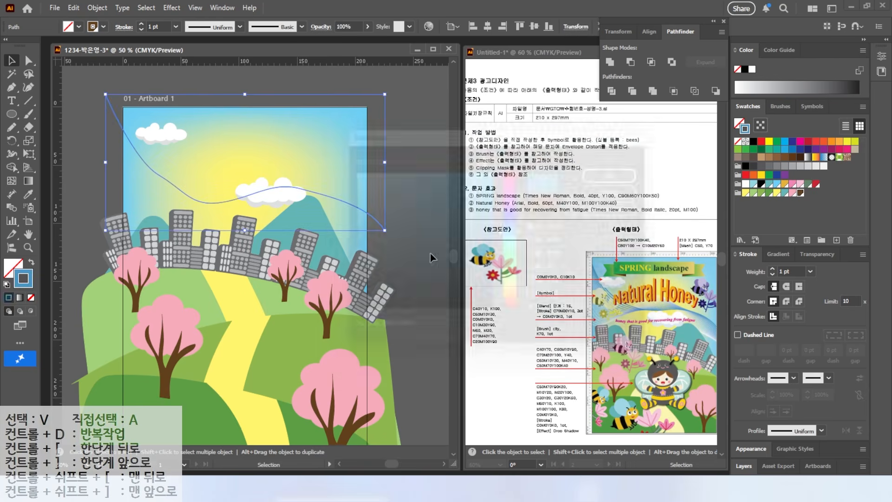
pyautogui.doubleClick(772, 269)
# Smooth the blue wave by adjusting the handles of its two middle anchor points
pyautogui.click(28, 62)
pyautogui.click(160, 176)
pyautogui.moveTo(183, 188); pyautogui.dragTo(177, 195)
pyautogui.click(300, 189)
pyautogui.moveTo(327, 196); pyautogui.dragTo(325, 190)
pyautogui.click(107, 163)
# Draw a second wavy path across the sky, crossing the blue one, and give it a 1 pt white stroke
pyautogui.press('p')
pyautogui.click(97, 174)
pyautogui.moveTo(136, 225); pyautogui.dragTo(150, 223)
pyautogui.moveTo(226, 178)
pyautogui.mouseDown()
pyautogui.moveTo(245, 174)
pyautogui.moveTo(294, 204)
pyautogui.mouseUp()
pyautogui.moveTo(324, 231); pyautogui.dragTo(400, 254)
pyautogui.press('v')
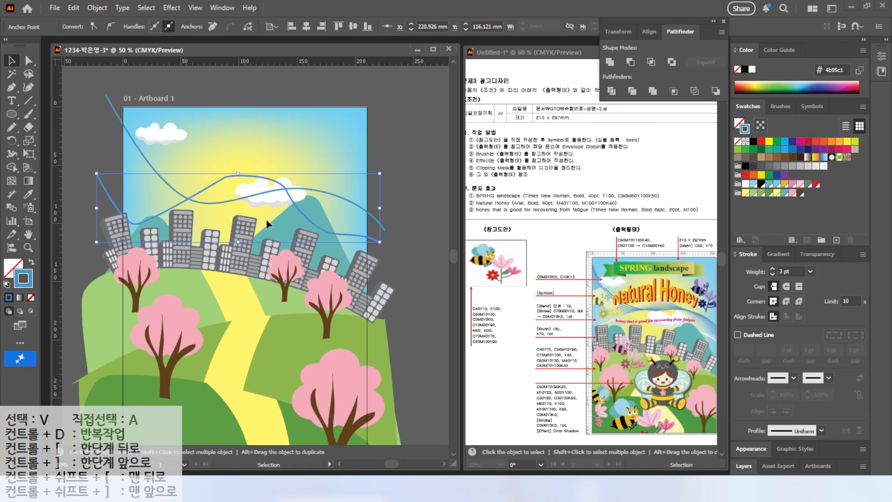
pyautogui.click(752, 70)
pyautogui.doubleClick(772, 274)
# Refine the white wave's curvature by adjusting its anchor points and handles, and deselect it
pyautogui.click(29, 61)
pyautogui.click(226, 177)
pyautogui.click(230, 175)
pyautogui.click(225, 177)
pyautogui.moveTo(230, 175); pyautogui.dragTo(240, 167)
pyautogui.click(323, 230)
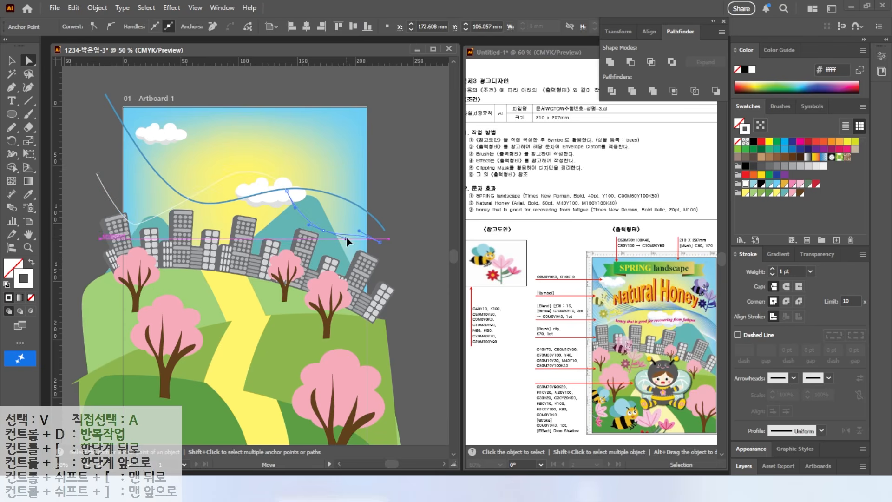
pyautogui.click(136, 225)
pyautogui.click(12, 61)
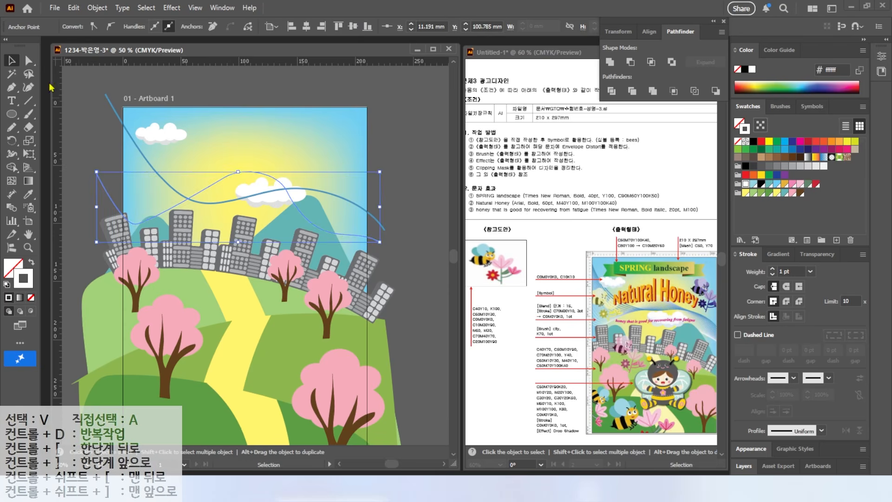
pyautogui.click(80, 110)
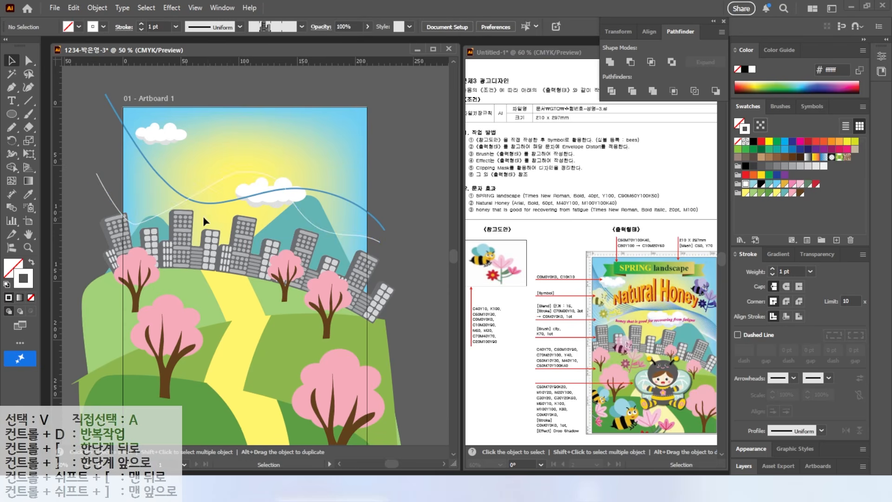
# Create a blend between the white wave and the blue wave
pyautogui.click(11, 209)
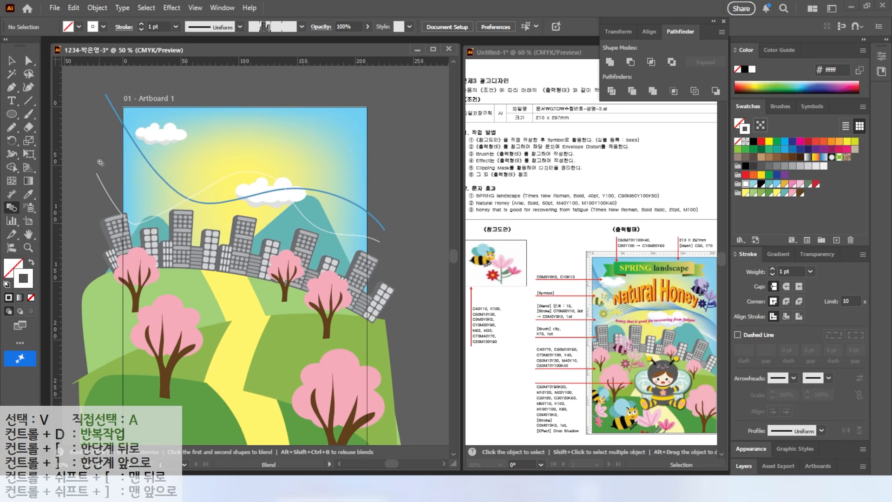
pyautogui.click(110, 103)
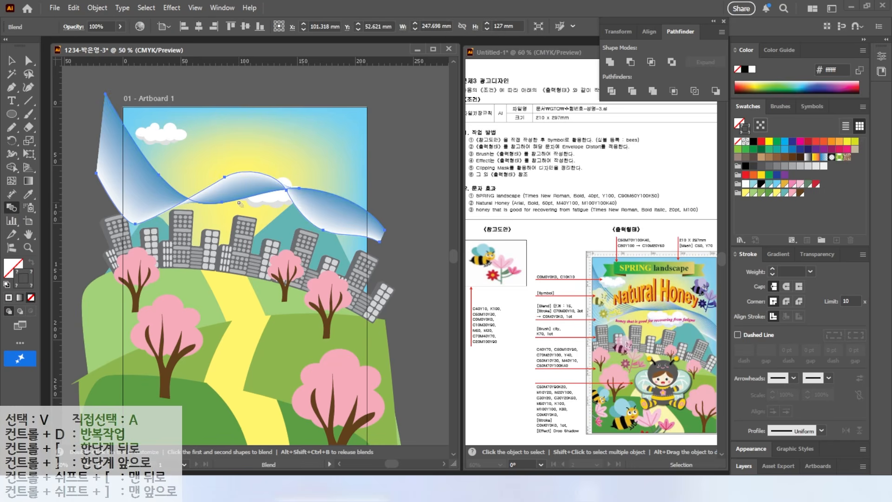
pyautogui.hotkey('ctrl', 'alt', '2')
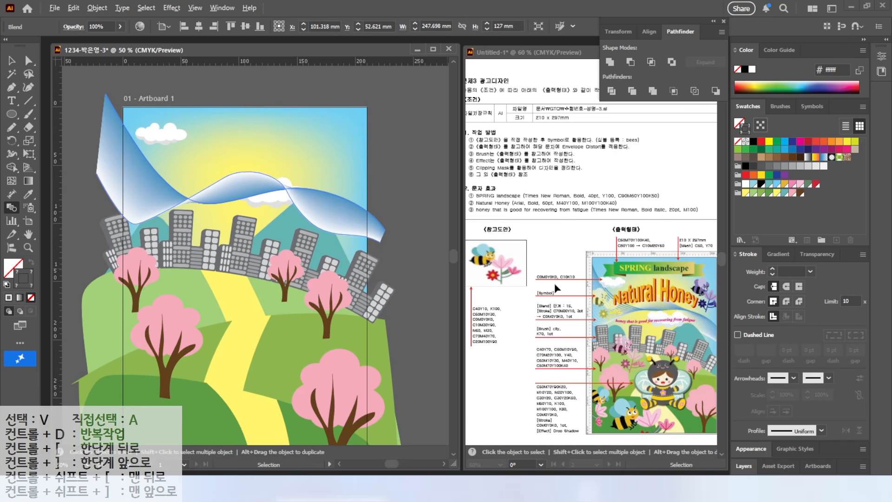
pyautogui.moveTo(567, 282)
pyautogui.mouseDown()
pyautogui.moveTo(576, 318)
pyautogui.moveTo(560, 282)
pyautogui.mouseUp()
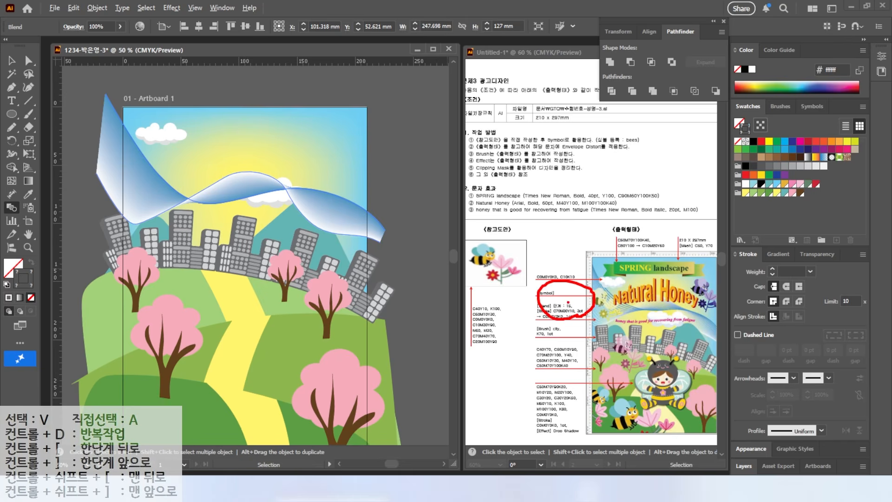
pyautogui.press('Escape')
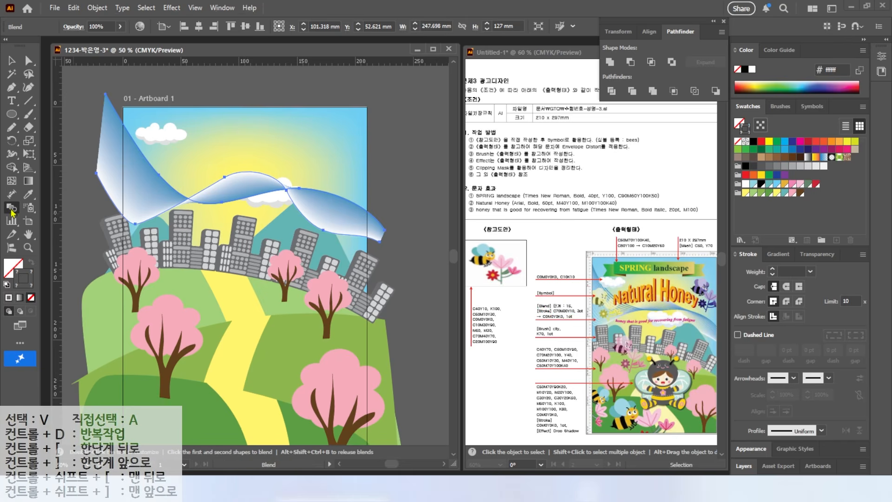
# Set the blend's spacing to Specified Steps with 15 steps
pyautogui.doubleClick(13, 209)
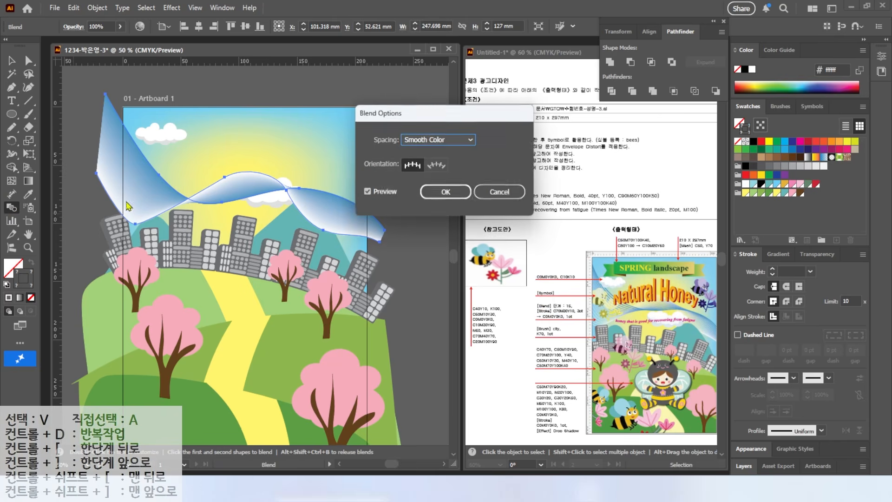
pyautogui.click(428, 140)
pyautogui.click(434, 165)
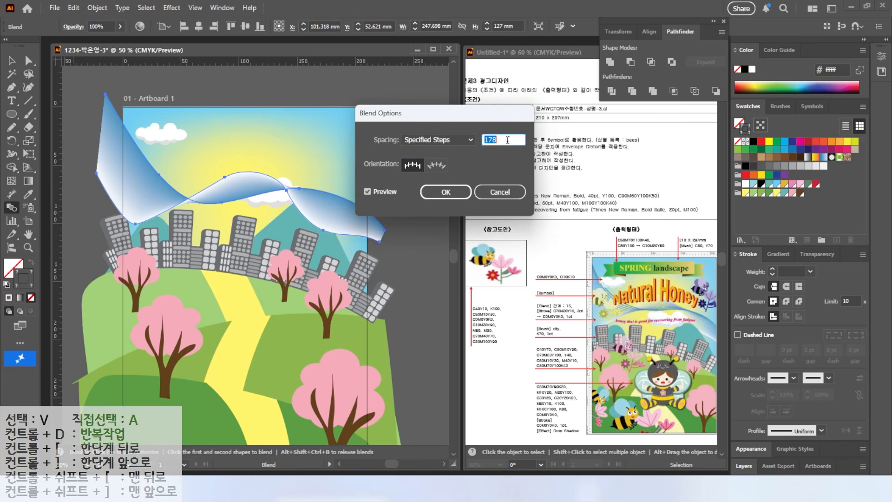
pyautogui.write('15')
pyautogui.press('Return')
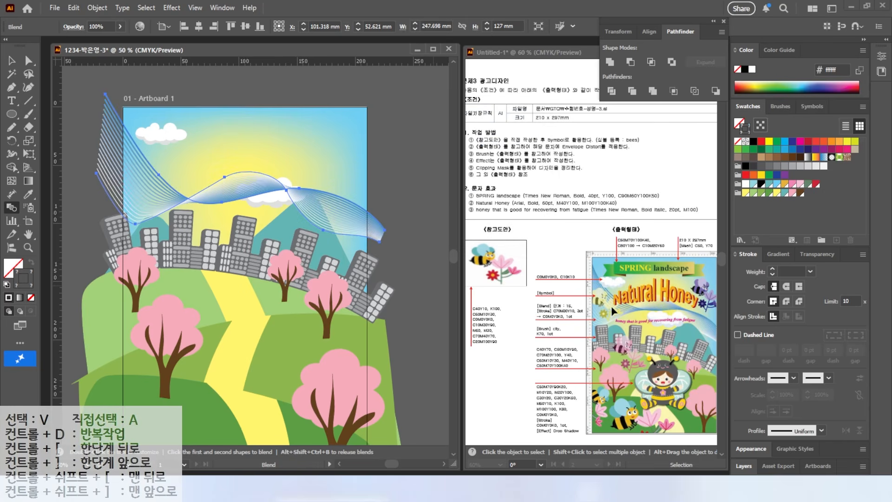
# Move the blended wave slightly higher in the sky and arrange it behind the clouds
pyautogui.press('v')
pyautogui.moveTo(242, 173); pyautogui.dragTo(241, 159)
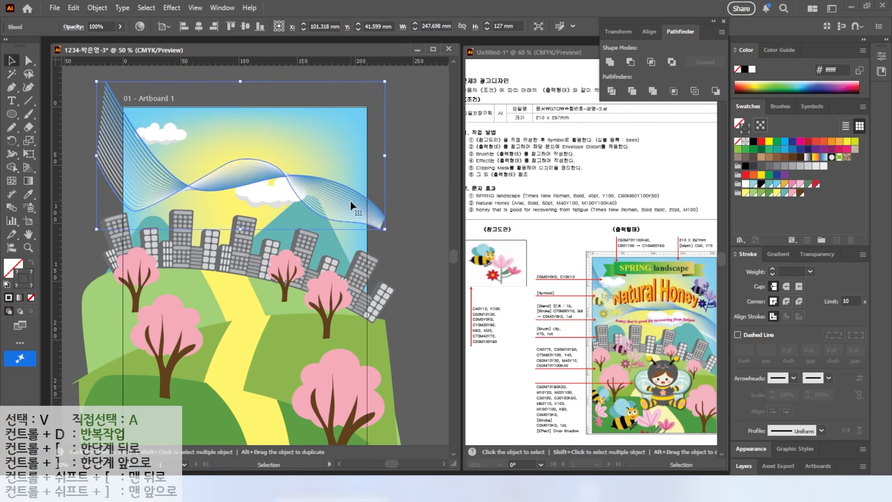
pyautogui.press('a')
pyautogui.press('v')
pyautogui.click(70, 172)
# Detach the symbol tools into a floating toolbar and place it above the artboard's upper-right corner
pyautogui.moveTo(644, 431); pyautogui.dragTo(648, 430)
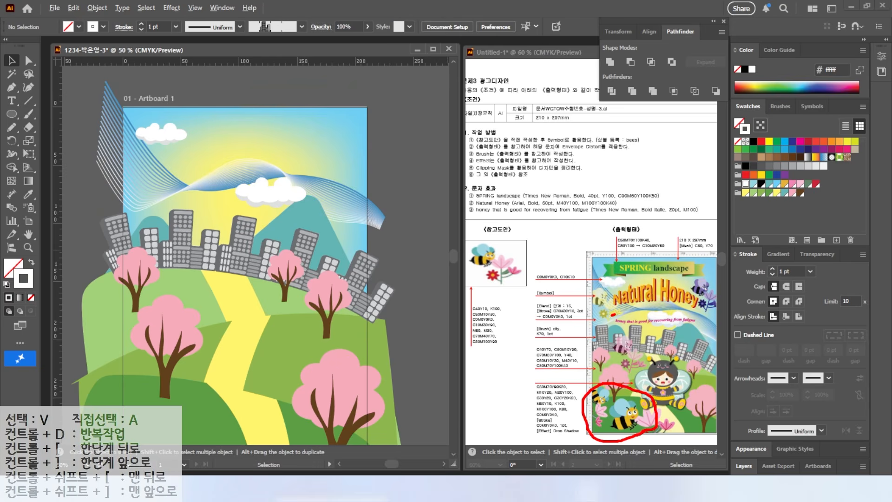
pyautogui.moveTo(588, 277); pyautogui.dragTo(608, 304)
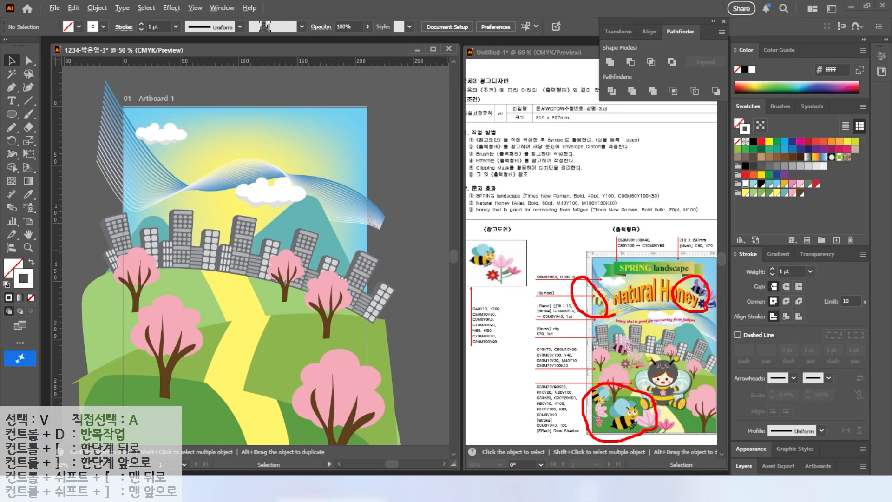
pyautogui.click(29, 209)
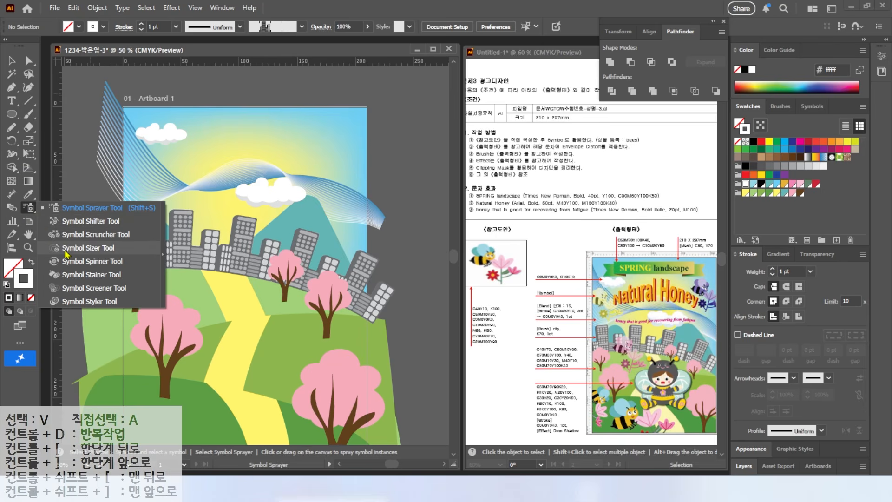
pyautogui.click(163, 254)
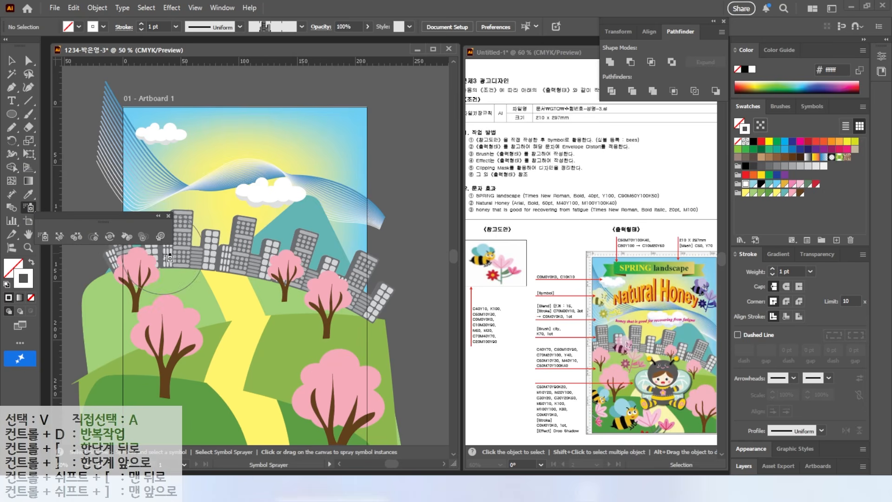
pyautogui.moveTo(138, 215); pyautogui.dragTo(402, 72)
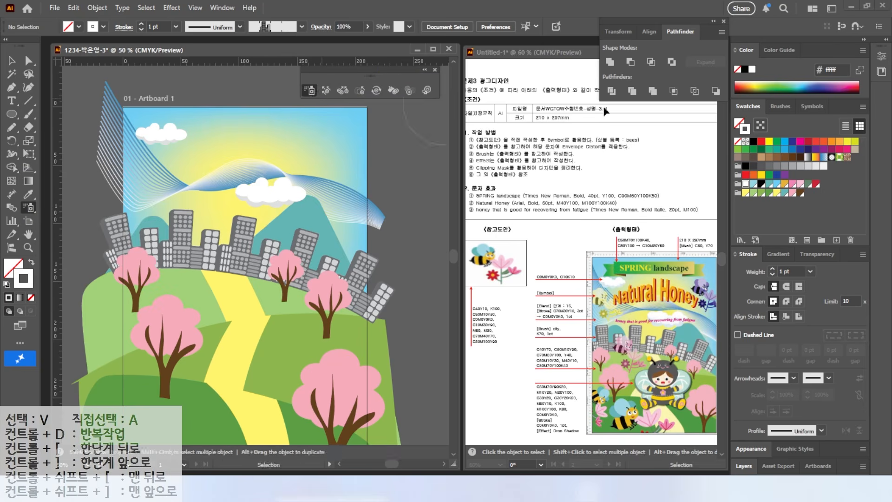
# Spray five instances of the bee-and-flower symbol: two in the upper sky corners, one over the city, two on the lower hill
pyautogui.click(781, 50)
pyautogui.click(748, 49)
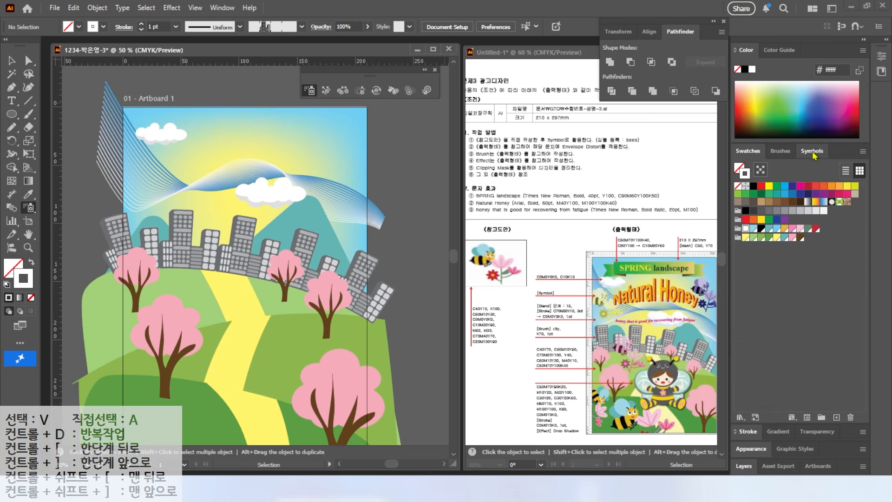
pyautogui.click(812, 151)
pyautogui.moveTo(713, 191); pyautogui.dragTo(761, 216)
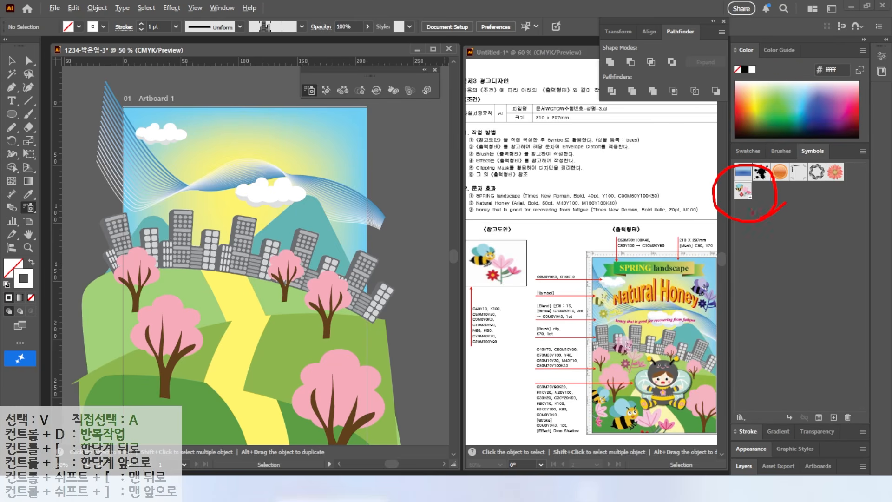
pyautogui.press('Escape')
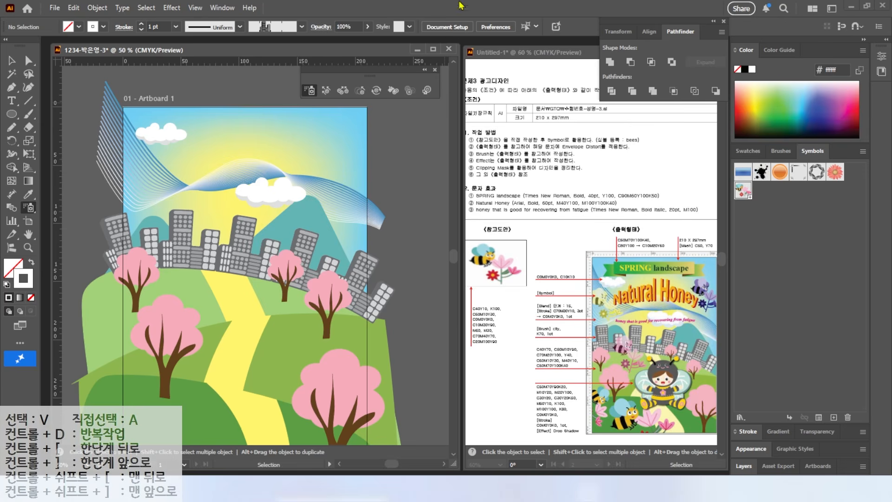
pyautogui.click(155, 177)
pyautogui.click(325, 144)
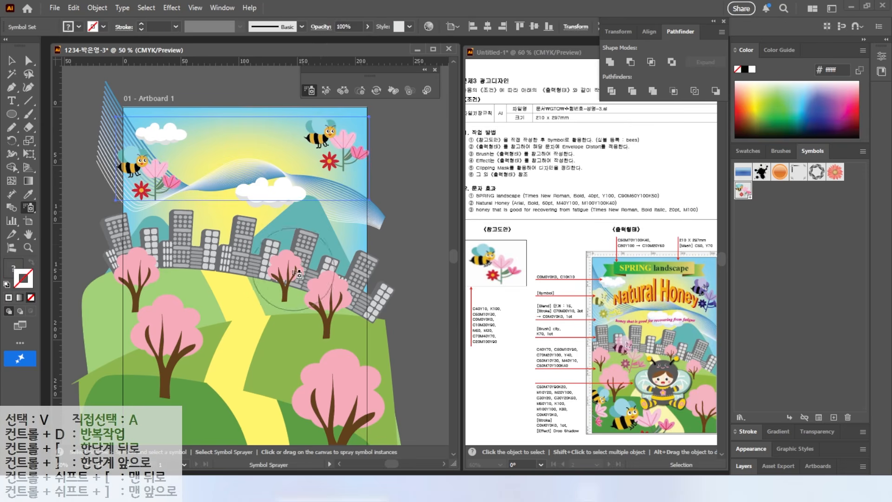
pyautogui.scroll(-3, 297, 274)
pyautogui.click(212, 216)
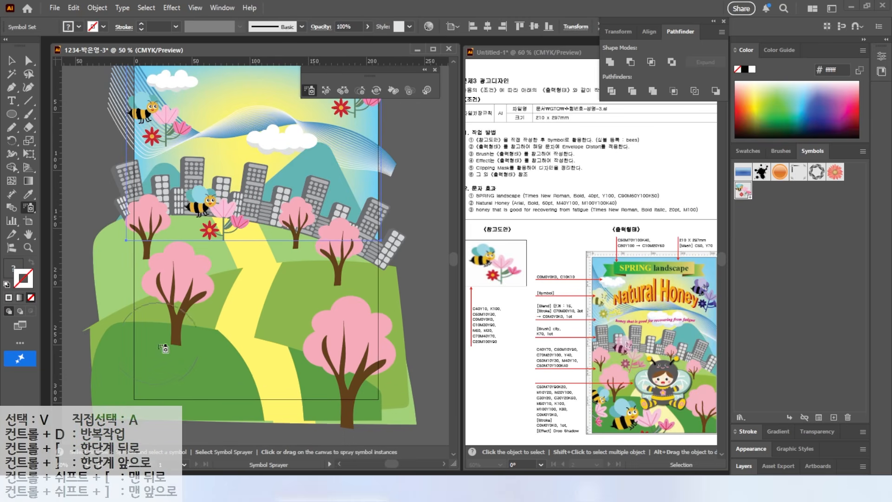
pyautogui.click(147, 333)
pyautogui.click(246, 377)
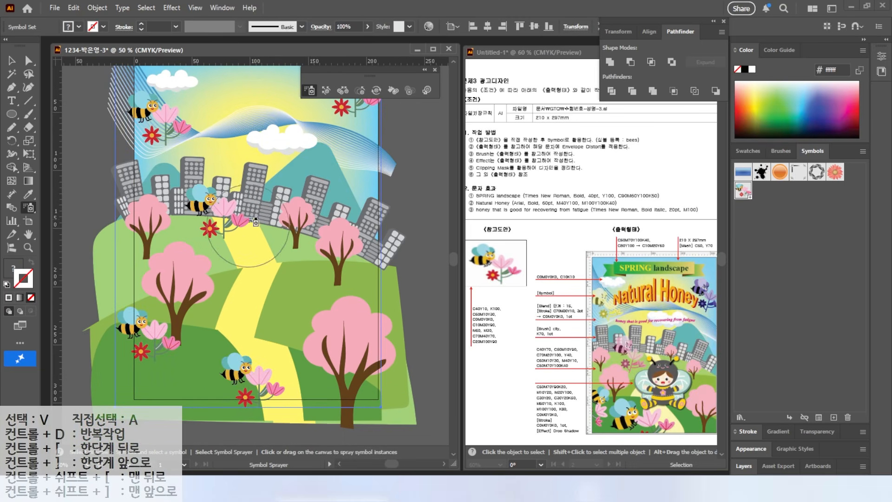
pyautogui.click(260, 341)
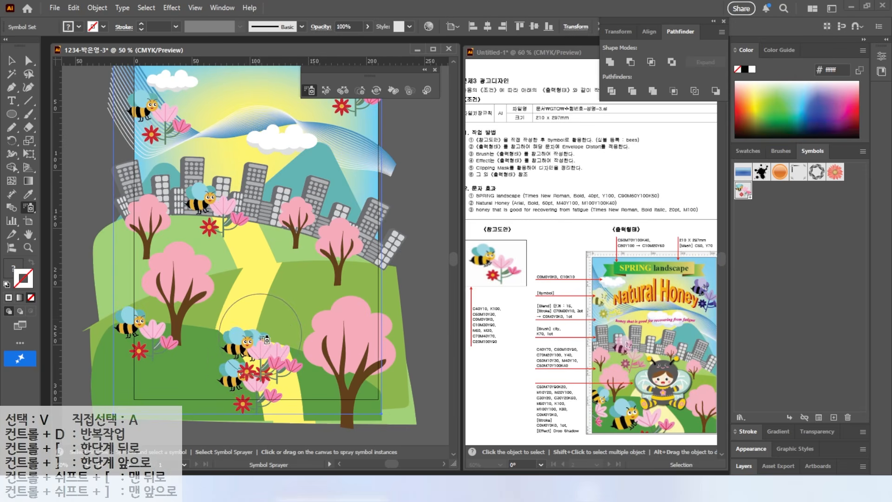
pyautogui.keyDown('alt'); pyautogui.click(252, 358); pyautogui.keyUp('alt')
pyautogui.keyDown('alt'); pyautogui.click(259, 363); pyautogui.keyUp('alt')
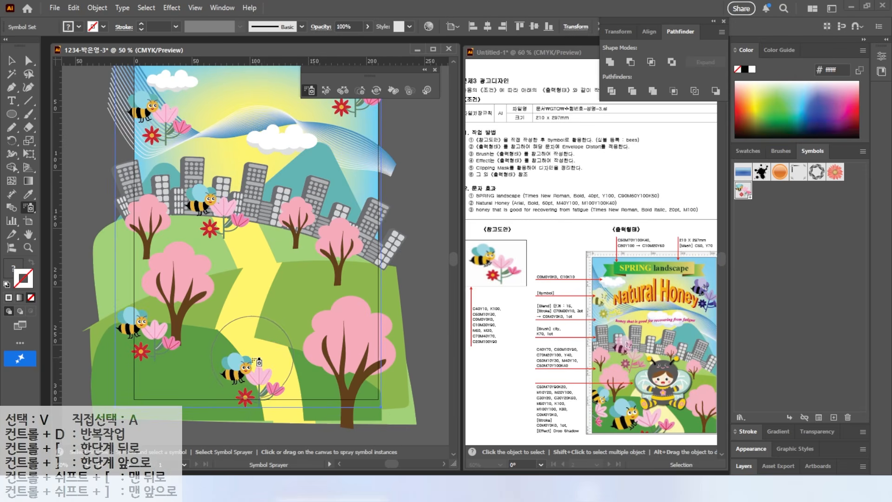
# Enlarge the bee symbols at the bottom centre and in the upper-right sky with the Symbol Sizer
pyautogui.click(361, 90)
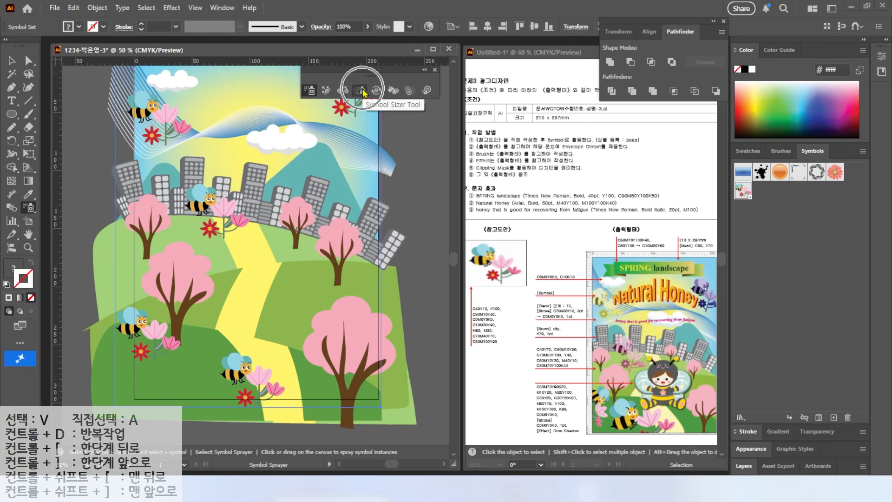
pyautogui.moveTo(253, 379); pyautogui.dragTo(246, 377)
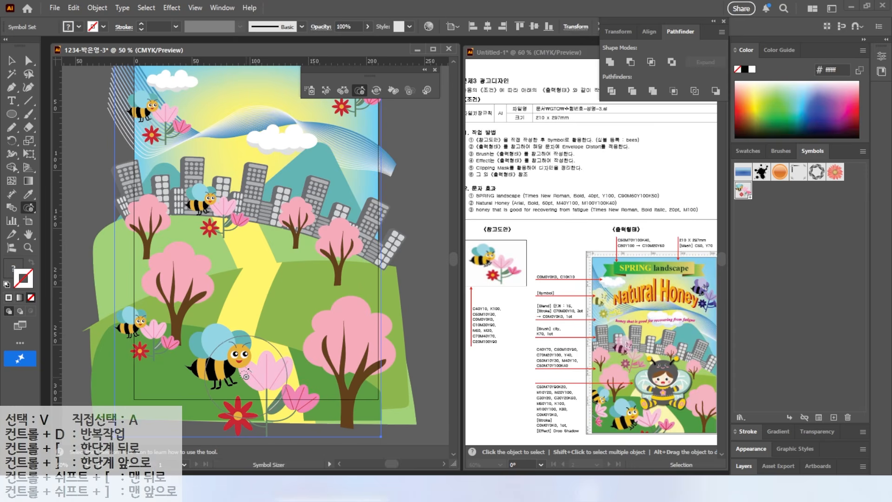
pyautogui.hotkey('ctrl', 'z')
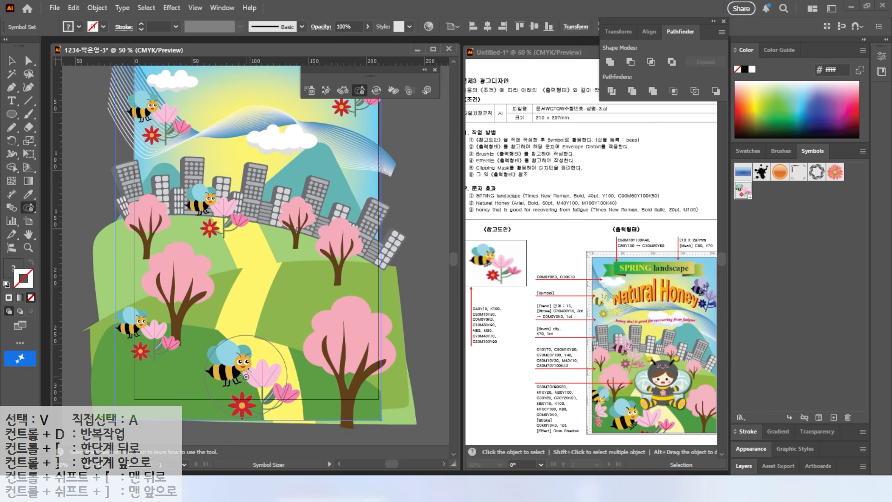
pyautogui.click(241, 375)
pyautogui.click(143, 340)
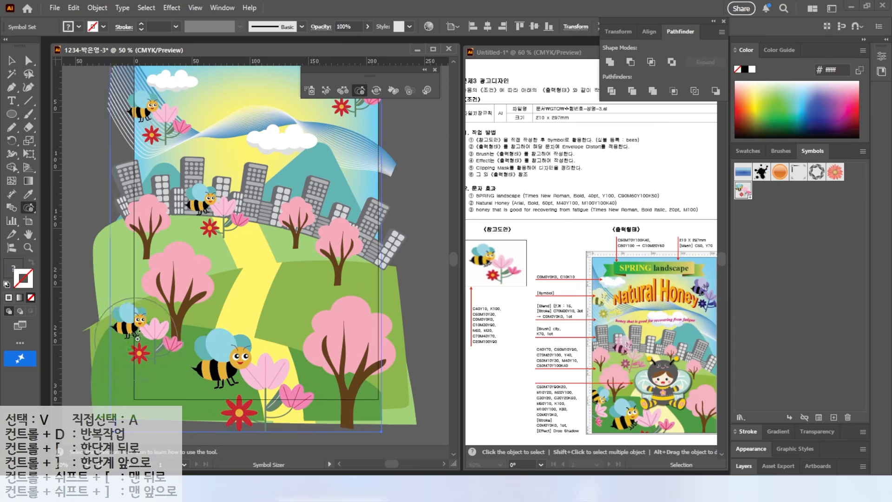
pyautogui.moveTo(154, 95); pyautogui.dragTo(122, 185)
pyautogui.click(307, 178)
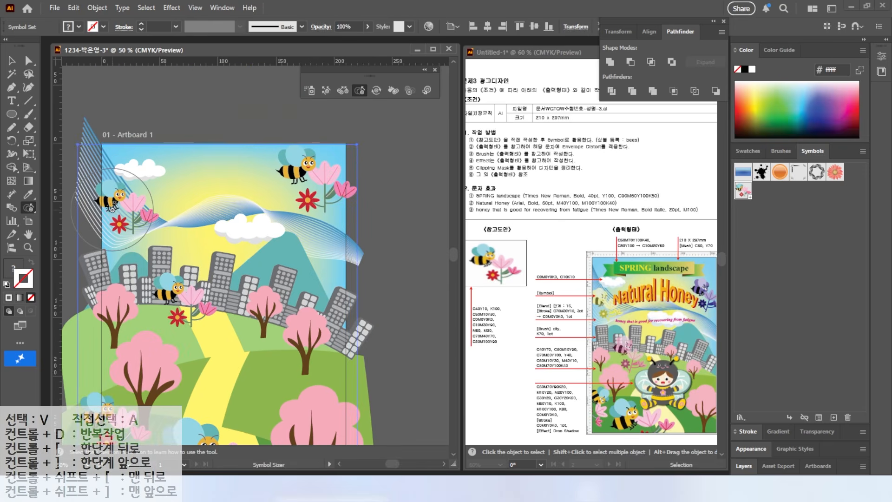
pyautogui.moveTo(156, 227); pyautogui.dragTo(170, 183)
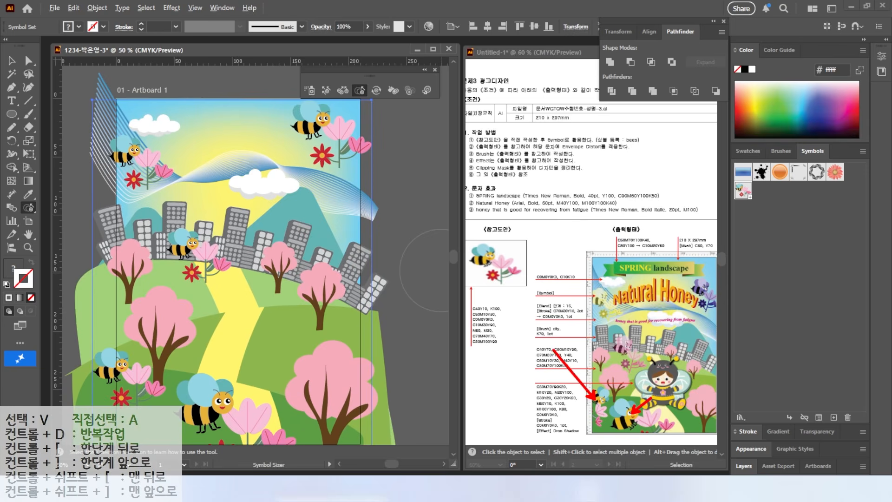
# Rotate the upper-right bee symbol slightly and turn the lower-left one clockwise with the Symbol Spinner
pyautogui.click(376, 90)
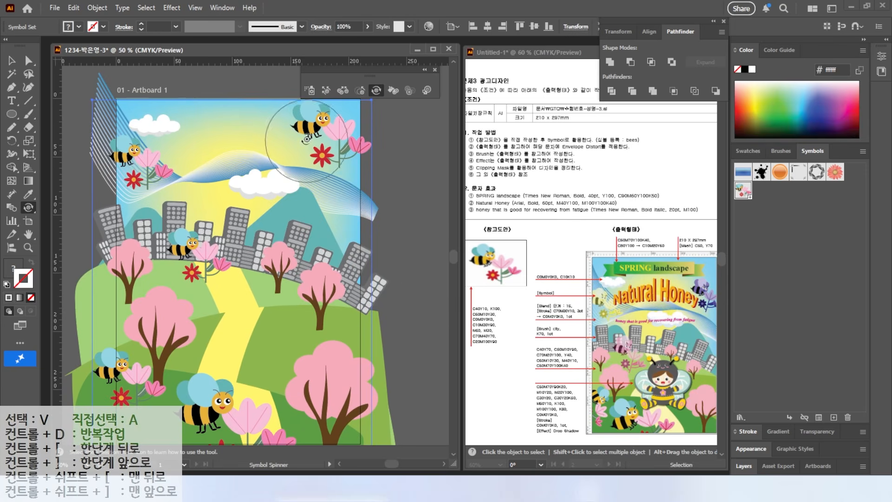
pyautogui.moveTo(313, 131); pyautogui.dragTo(321, 122)
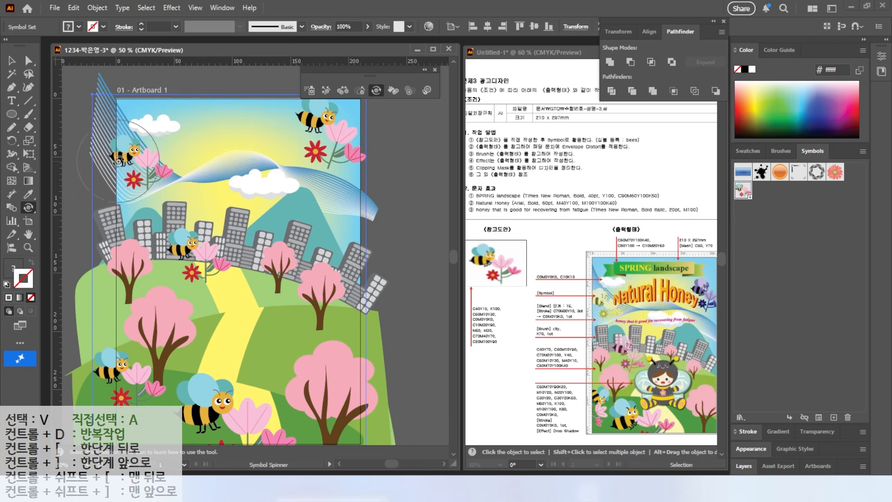
pyautogui.scroll(-3, 140, 199)
pyautogui.moveTo(143, 311)
pyautogui.mouseDown()
pyautogui.moveTo(135, 298)
pyautogui.moveTo(216, 328)
pyautogui.mouseUp()
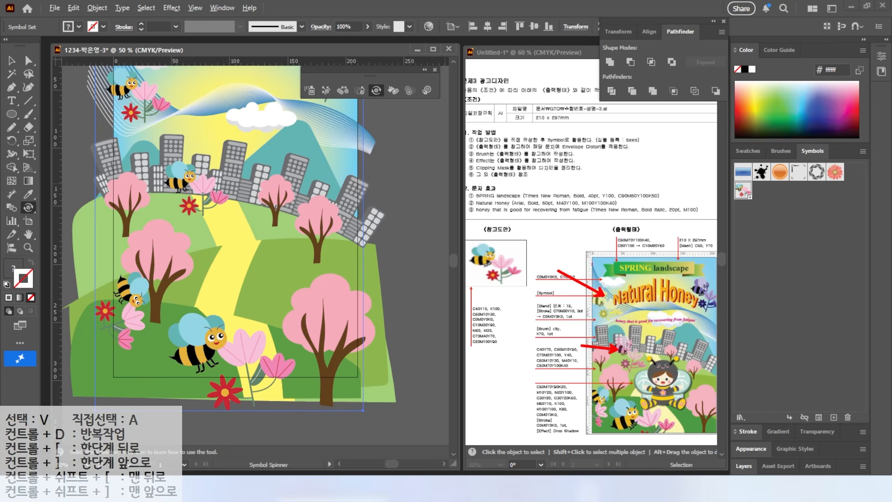
# Tint the upper-left bee symbol yellow (#fff200) with the Symbol Stainer
pyautogui.click(392, 91)
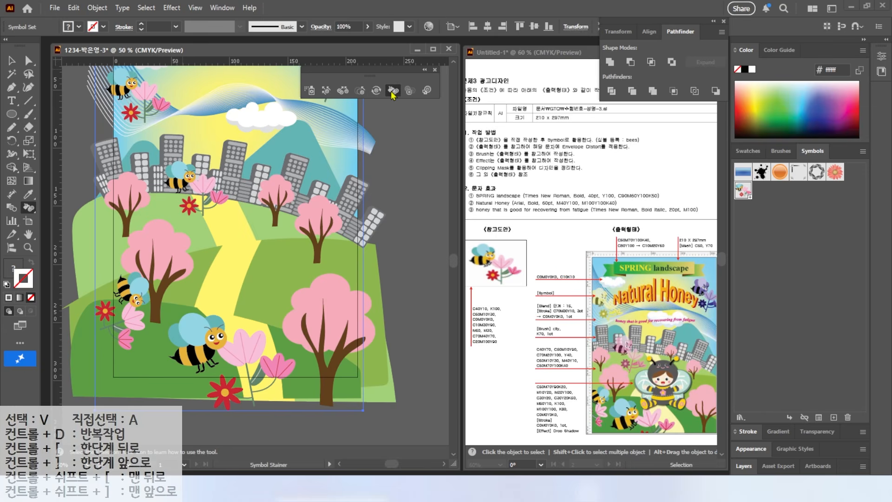
pyautogui.press('v')
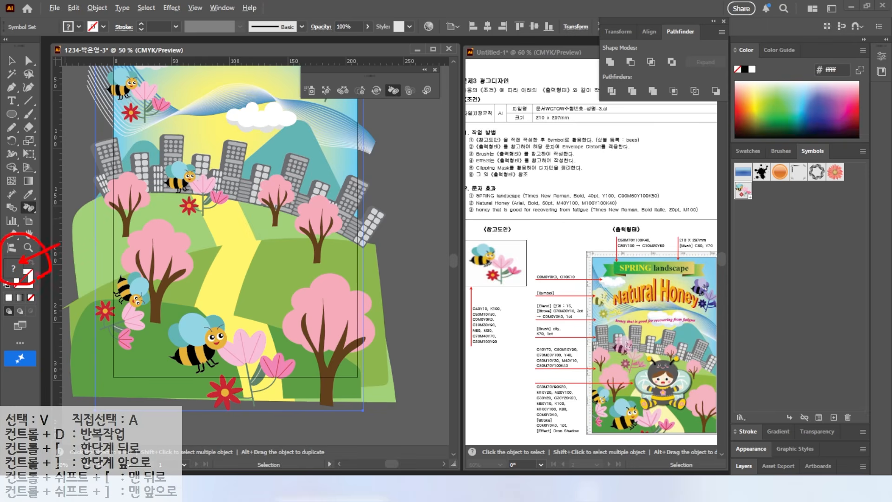
pyautogui.click(738, 151)
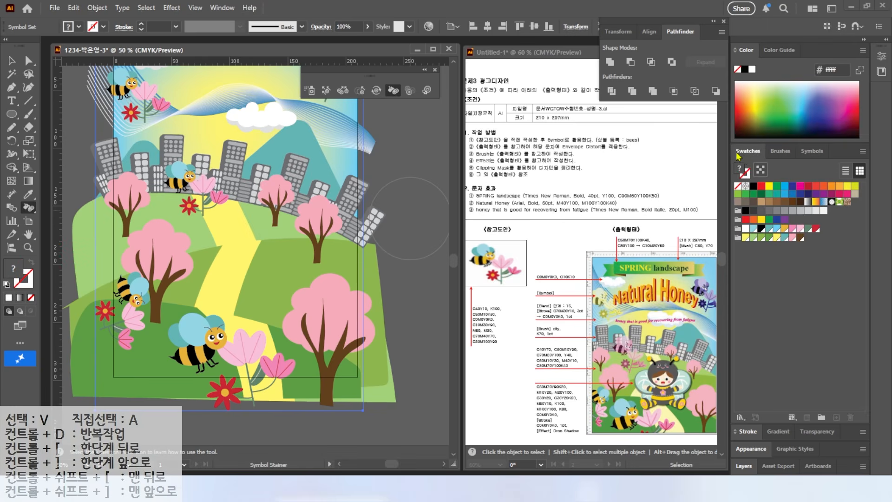
pyautogui.click(770, 186)
pyautogui.moveTo(142, 100); pyautogui.dragTo(137, 106)
pyautogui.hotkey('ctrl', 'z')
pyautogui.hotkey('ctrl', 'z')
pyautogui.hotkey('ctrl', 'z')
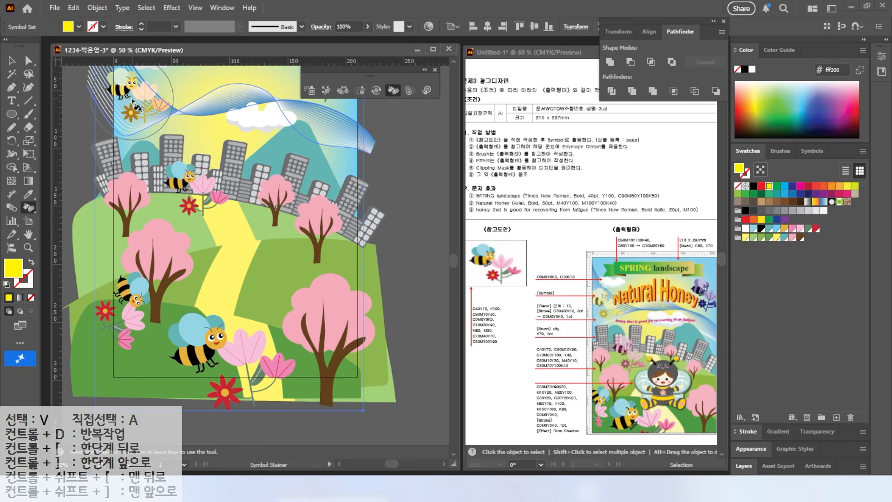
pyautogui.click(132, 99)
# Tint the bee symbol over the city light pink and the upper-right one purple (#7f3f98)
pyautogui.click(800, 228)
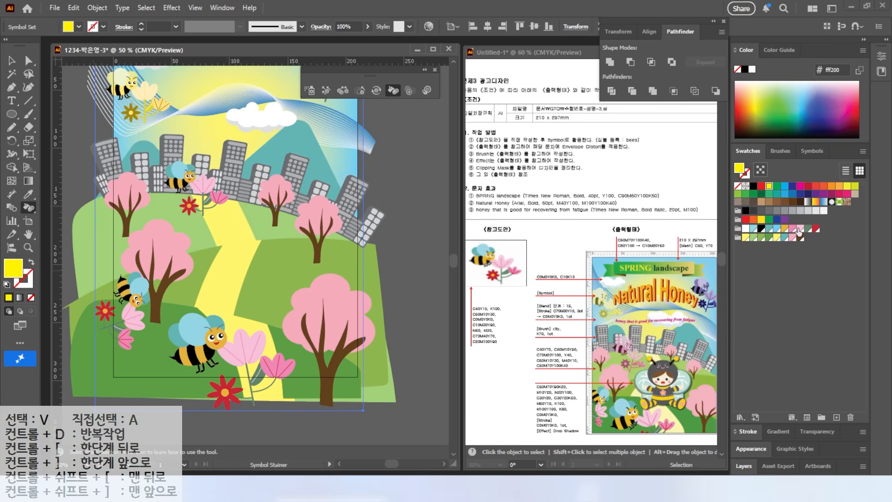
pyautogui.click(181, 188)
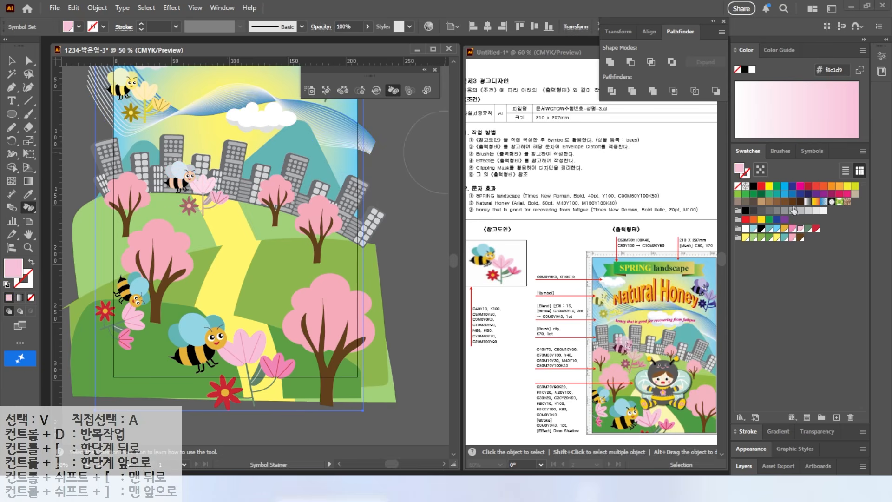
pyautogui.click(785, 219)
pyautogui.moveTo(324, 135); pyautogui.dragTo(304, 186)
pyautogui.click(305, 135)
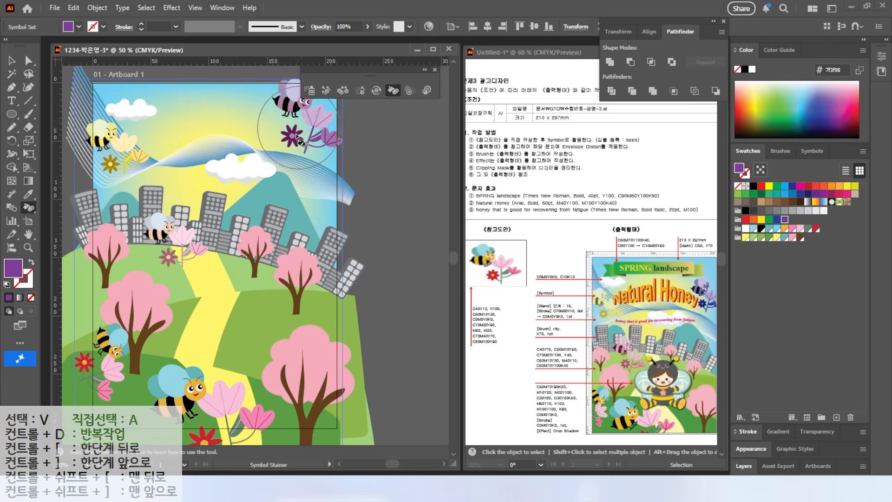
pyautogui.moveTo(283, 142); pyautogui.dragTo(279, 164)
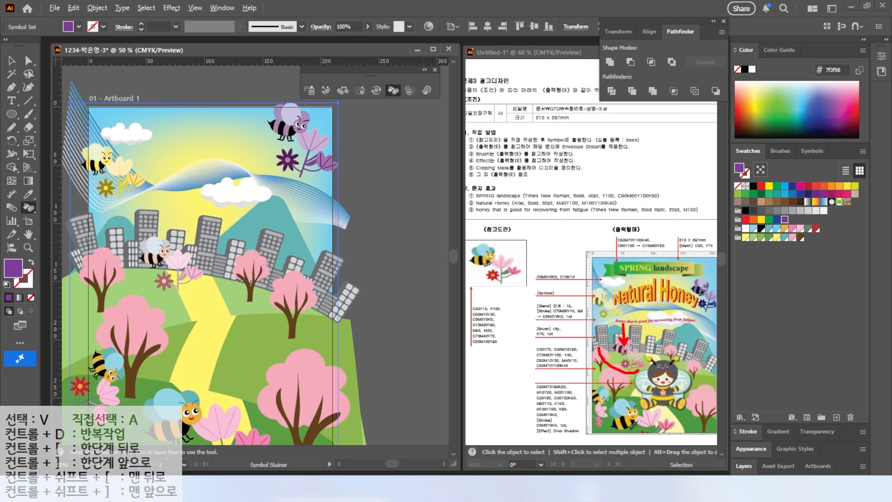
# Make the bee symbols over the city and in the upper-left sky semi-transparent with the Symbol Screener
pyautogui.click(409, 90)
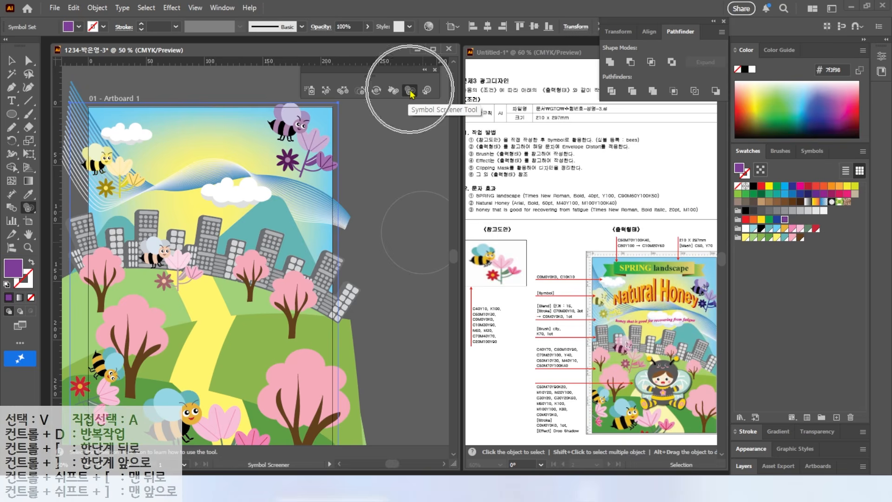
pyautogui.click(164, 260)
pyautogui.moveTo(164, 260)
pyautogui.mouseDown()
pyautogui.moveTo(185, 272)
pyautogui.moveTo(166, 258)
pyautogui.mouseUp()
pyautogui.hotkey('ctrl', 'z')
pyautogui.hotkey('ctrl', 'z')
pyautogui.click(161, 260)
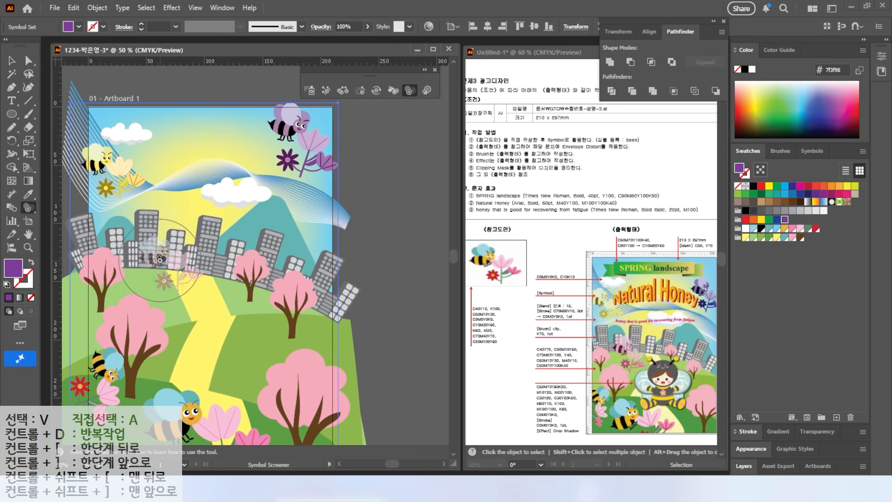
pyautogui.click(106, 171)
pyautogui.moveTo(175, 184); pyautogui.dragTo(205, 160)
# Reposition the bee symbols with the Symbol Shifter, lowering the upper-right one and moving the bottom one toward the left edge
pyautogui.press('v')
pyautogui.moveTo(377, 72); pyautogui.dragTo(446, 61)
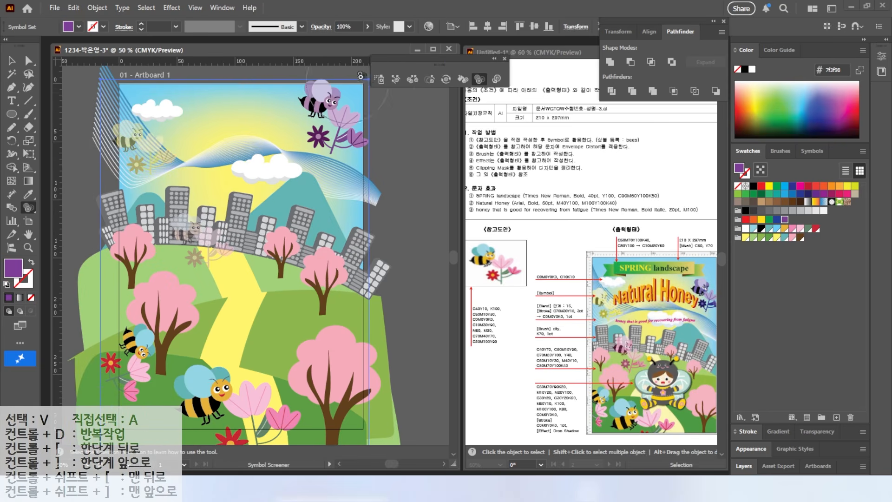
pyautogui.click(396, 79)
pyautogui.moveTo(319, 129)
pyautogui.mouseDown()
pyautogui.moveTo(336, 144)
pyautogui.moveTo(342, 130)
pyautogui.moveTo(353, 165)
pyautogui.mouseUp()
pyautogui.moveTo(171, 150); pyautogui.dragTo(159, 149)
pyautogui.moveTo(209, 238)
pyautogui.mouseDown()
pyautogui.moveTo(179, 252)
pyautogui.moveTo(179, 244)
pyautogui.mouseUp()
pyautogui.moveTo(247, 408); pyautogui.dragTo(216, 387)
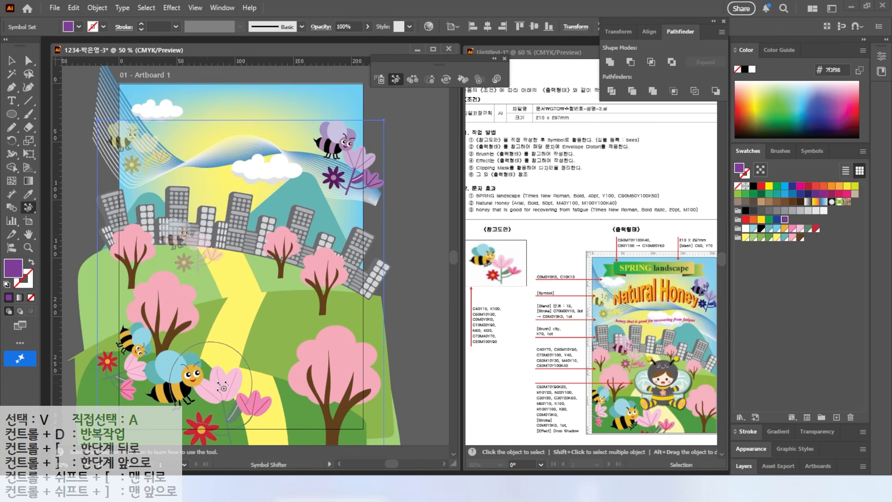
pyautogui.moveTo(121, 359); pyautogui.dragTo(119, 354)
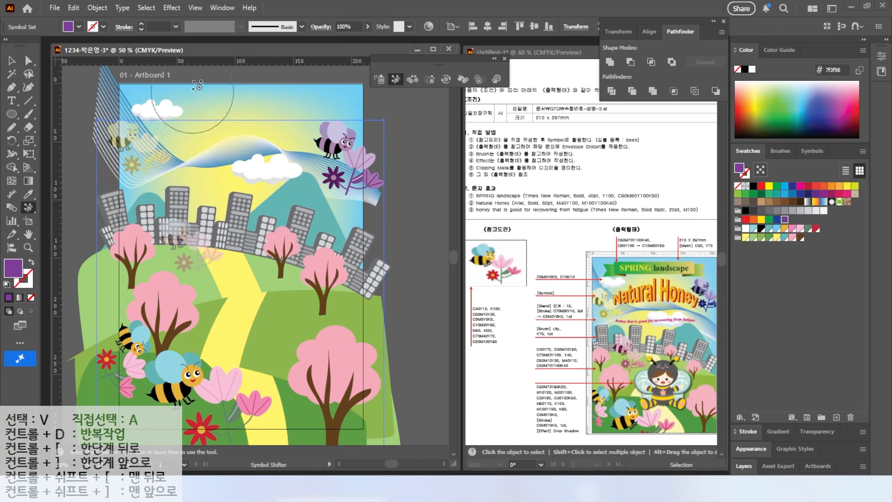
# Close the floating symbol toolbar and lock the blended wave together with the bee symbols
pyautogui.click(505, 59)
pyautogui.moveTo(100, 244); pyautogui.dragTo(125, 241)
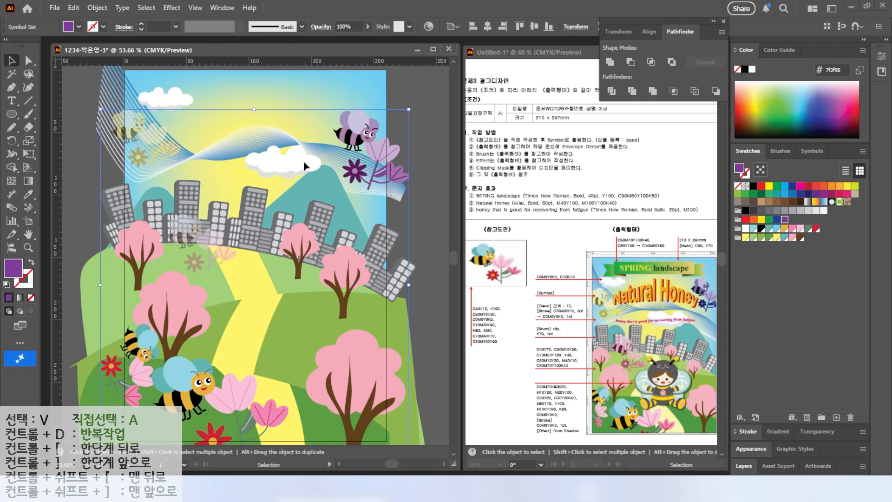
pyautogui.click(81, 84)
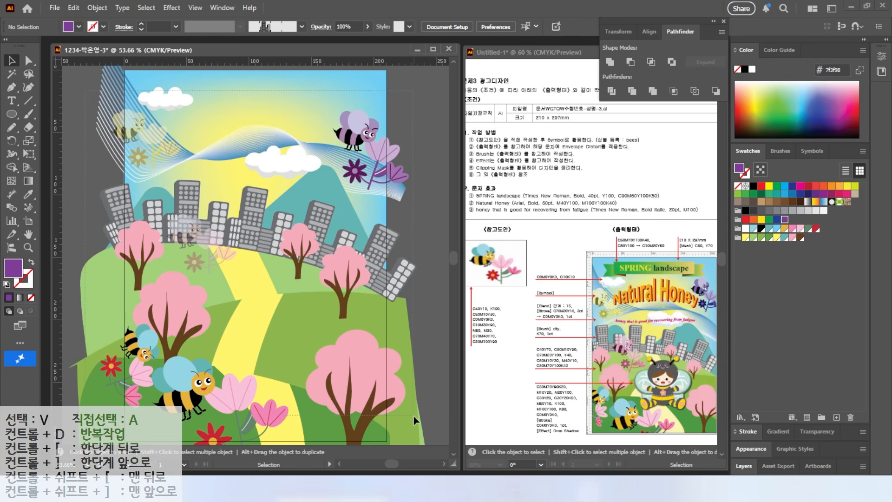
pyautogui.moveTo(414, 414); pyautogui.dragTo(311, 308)
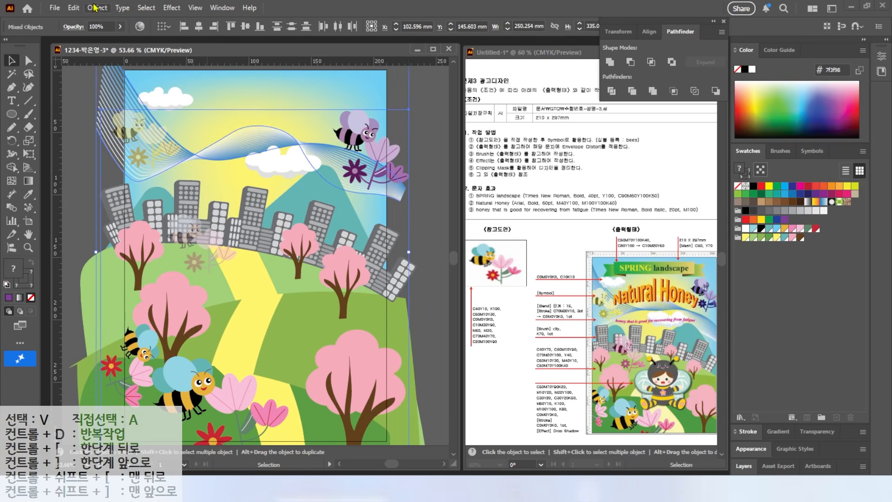
pyautogui.click(95, 8)
pyautogui.moveTo(121, 123)
pyautogui.click(255, 121)
# Draw a rectangle about 107 mm wide and 19 mm high in the upper sky and fill it with a linear gradient
pyautogui.click(12, 116)
pyautogui.click(65, 114)
pyautogui.moveTo(195, 88); pyautogui.dragTo(333, 112)
pyautogui.hotkey('ctrl', '1')
pyautogui.press('v')
pyautogui.click(778, 433)
pyautogui.click(769, 396)
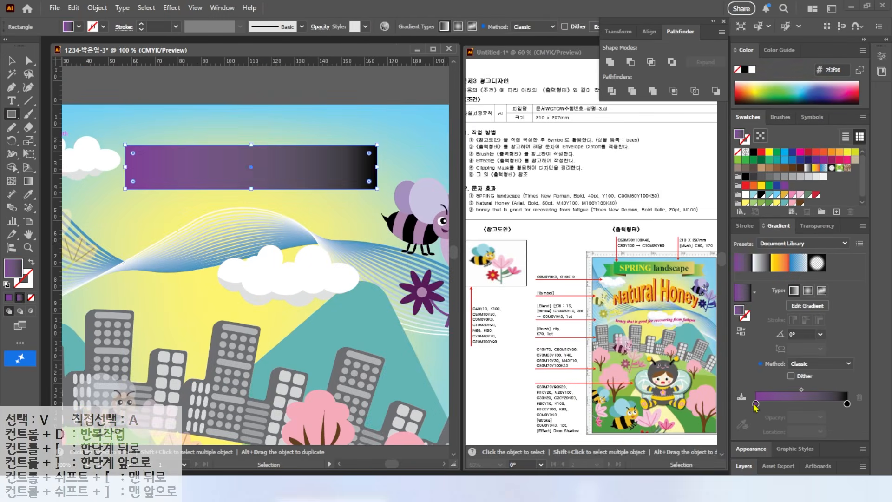
# Set the starting colour stop of the rectangle's gradient to C 80, M 0, Y 100
pyautogui.doubleClick(755, 404)
pyautogui.write('80')
pyautogui.press('Tab')
pyautogui.write('0')
pyautogui.press('Tab')
pyautogui.write('100')
# Set the ending colour stop of the banner rectangle's gradient to C 10, M 20, Y 60, K 0
pyautogui.press('Tab')
pyautogui.press('Return')
pyautogui.doubleClick(847, 404)
pyautogui.write('10')
pyautogui.press('Tab')
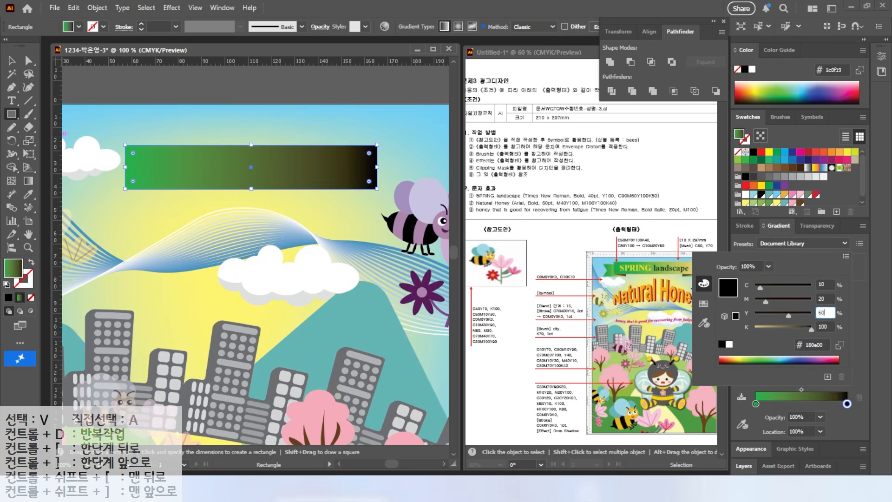
pyautogui.write('20')
pyautogui.press('Tab')
pyautogui.write('60')
pyautogui.press('Tab')
pyautogui.write('0')
pyautogui.press('Return')
# Duplicate the banner rectangle slightly down and to the left, and narrow the copy to about 30 mm for the ribbon tail
pyautogui.click(16, 60)
pyautogui.moveTo(166, 170); pyautogui.dragTo(135, 183)
pyautogui.moveTo(347, 181)
pyautogui.mouseDown()
pyautogui.moveTo(163, 186)
pyautogui.moveTo(227, 195)
pyautogui.mouseUp()
pyautogui.scroll(1, 210, 196)
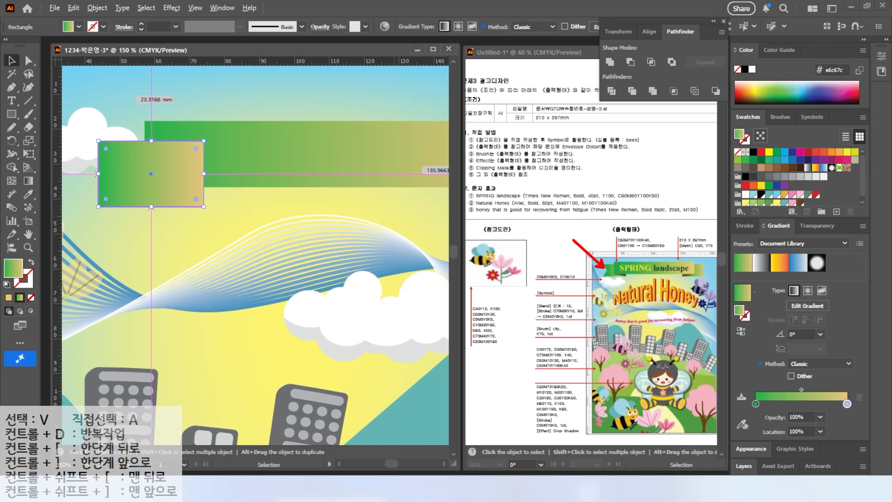
# Add an anchor point midway on the tail's left edge and pull it inward to form a V-shaped notch
pyautogui.click(10, 88)
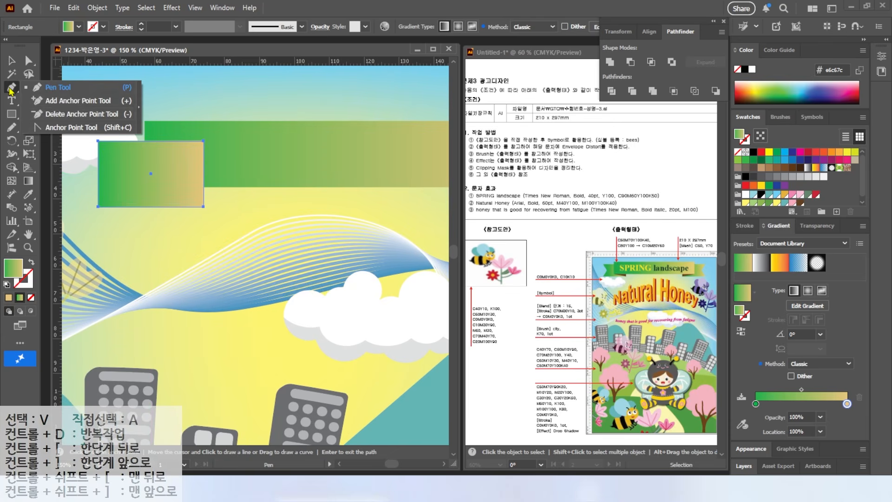
pyautogui.click(58, 105)
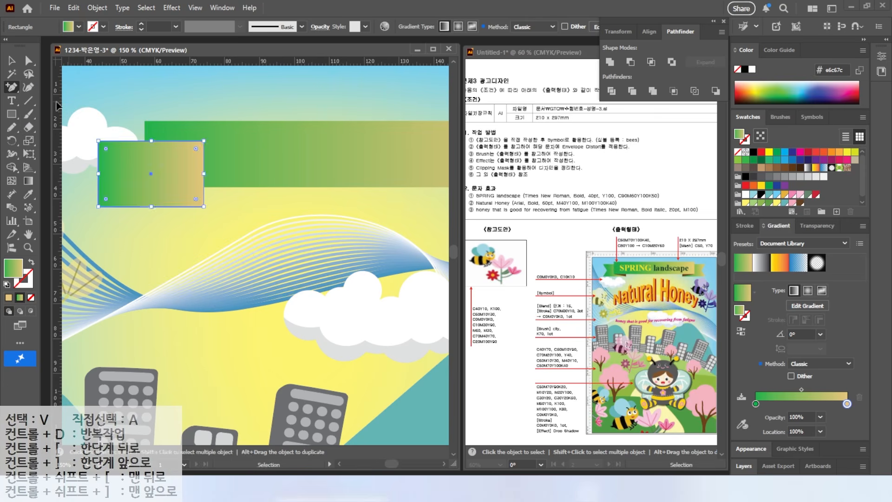
pyautogui.click(99, 175)
pyautogui.press('a')
pyautogui.moveTo(105, 171); pyautogui.dragTo(116, 173)
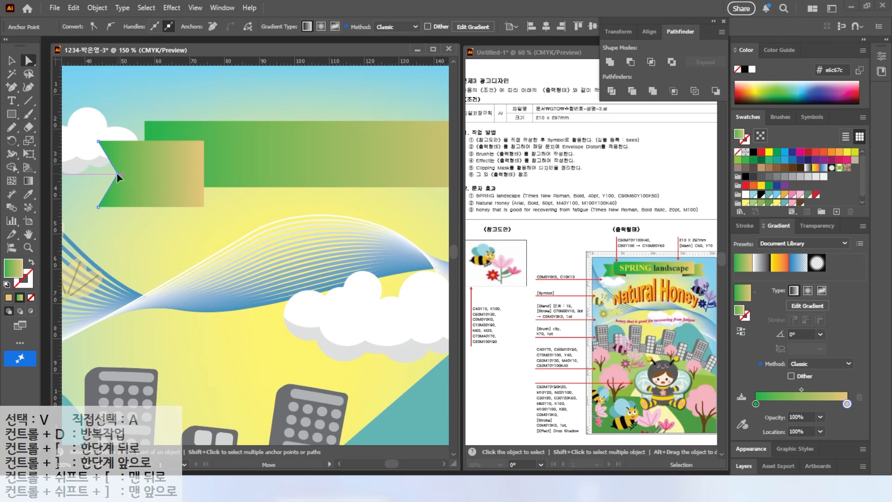
# Bring the main banner rectangle in front of the notched tail and shift the tail slightly left
pyautogui.press('v')
pyautogui.click(202, 129)
pyautogui.rightClick(240, 151)
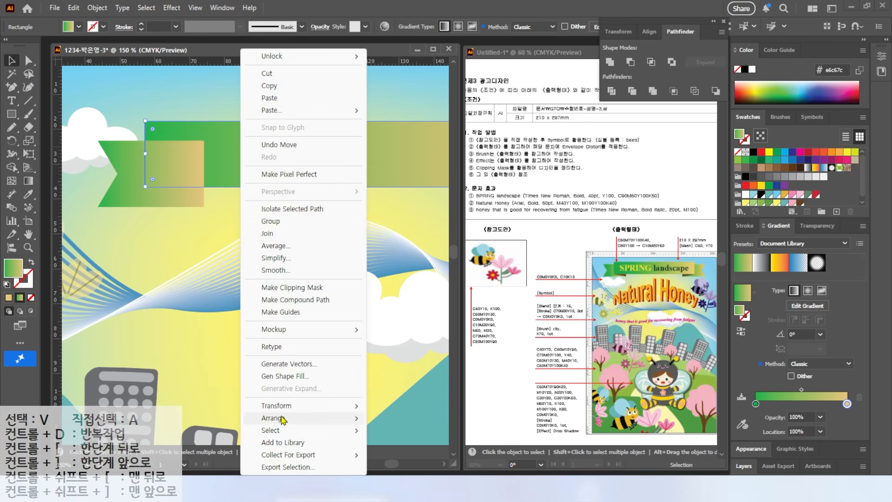
pyautogui.moveTo(283, 417)
pyautogui.click(395, 418)
pyautogui.moveTo(128, 179); pyautogui.dragTo(120, 180)
# Draw a closed triangular fold about 14 mm wide and 6 mm high between the banner's lower-left corner and the tail
pyautogui.moveTo(12, 87); pyautogui.dragTo(47, 88)
pyautogui.click(145, 187)
pyautogui.click(194, 206)
pyautogui.click(194, 187)
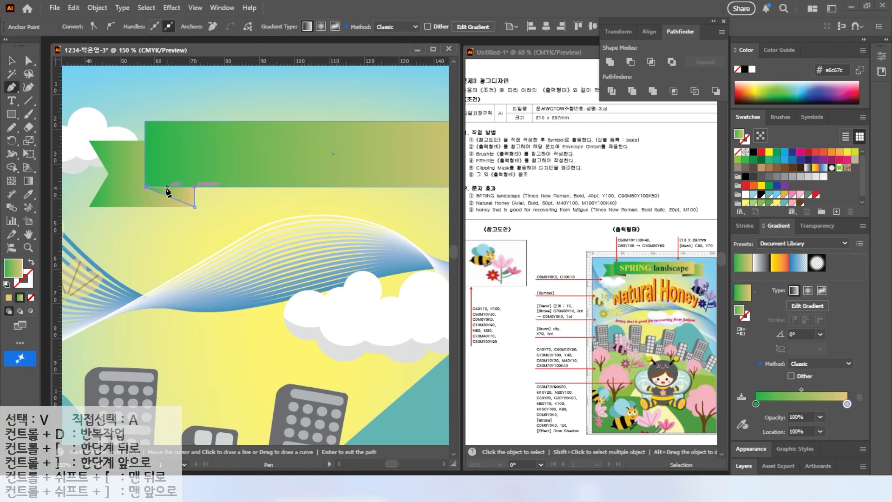
pyautogui.click(145, 187)
# Fill the triangular fold with C 50, M 70, Y 100, K 50
pyautogui.doubleClick(11, 268)
pyautogui.moveTo(626, 267); pyautogui.dragTo(530, 272)
pyautogui.write('50')
pyautogui.press('Tab')
pyautogui.write('70')
pyautogui.press('Tab')
pyautogui.write('100')
pyautogui.press('Tab')
pyautogui.write('50')
pyautogui.press('Return')
pyautogui.scroll(-1, 306, 153)
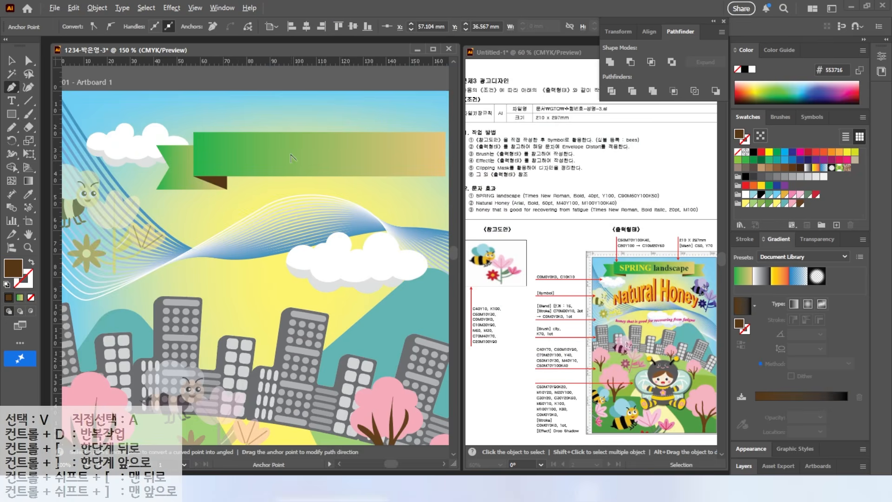
pyautogui.moveTo(217, 123); pyautogui.dragTo(158, 130)
pyautogui.press('v')
pyautogui.keyDown('shift'); pyautogui.click(130, 194); pyautogui.keyUp('shift')
pyautogui.click(11, 139)
pyautogui.click(42, 155)
pyautogui.keyDown('alt'); pyautogui.click(265, 160); pyautogui.keyUp('alt')
pyautogui.click(719, 273)
# Reflect a copy of the left tail and its fold across the banner's centre to the right end
pyautogui.press('v')
pyautogui.moveTo(196, 200); pyautogui.dragTo(163, 185)
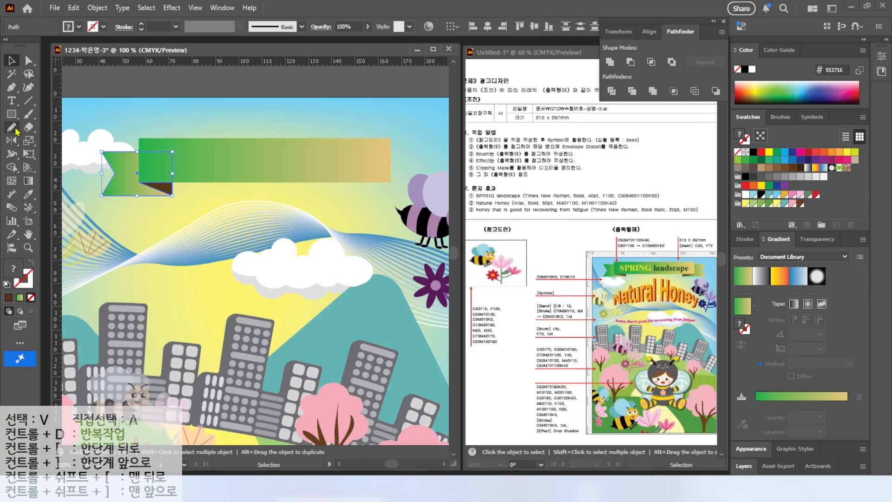
pyautogui.click(12, 141)
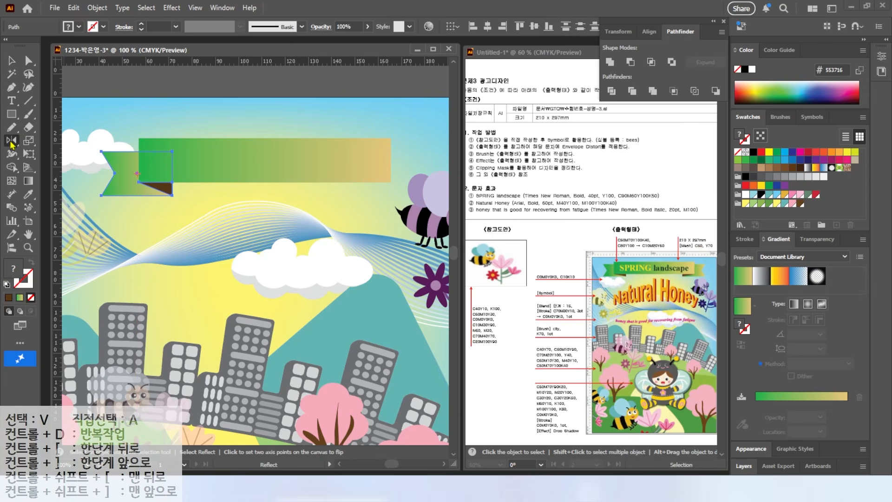
pyautogui.keyDown('alt'); pyautogui.click(260, 160); pyautogui.keyUp('alt')
pyautogui.click(602, 272)
pyautogui.hotkey('ctrl', '-')
# Add the text "SPRING landscape" below the banner and format it in Times New Roman, Bold, 40 pt
pyautogui.press('t')
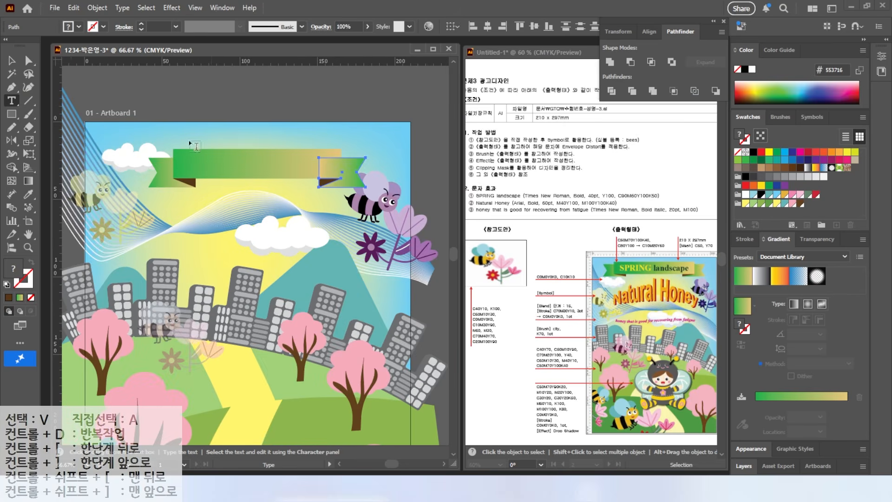
pyautogui.click(205, 190)
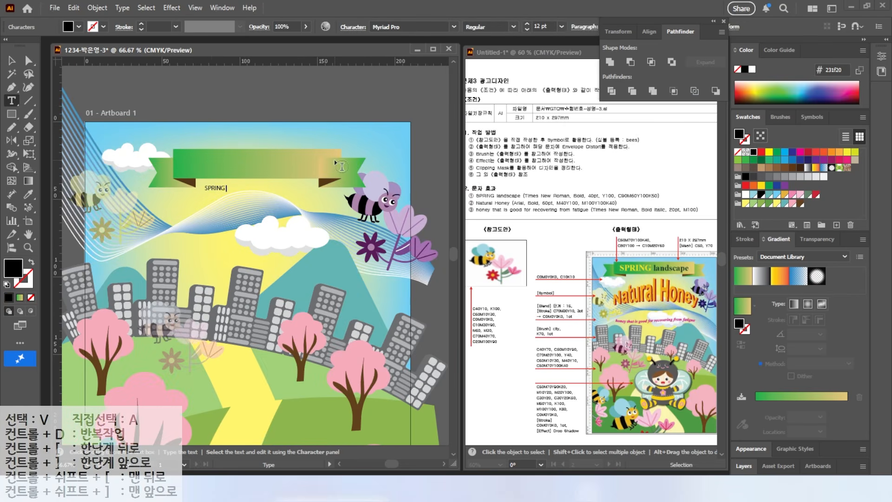
pyautogui.click(11, 60)
pyautogui.click(453, 27)
pyautogui.click(418, 93)
pyautogui.click(552, 27)
pyautogui.click(513, 27)
pyautogui.click(490, 64)
pyautogui.write('40')
pyautogui.press('Return')
# Fill the "SPRING landscape" text with Y 100 yellow and move it onto the banner
pyautogui.doubleClick(13, 268)
pyautogui.click(618, 295)
pyautogui.write('100')
pyautogui.press('Return')
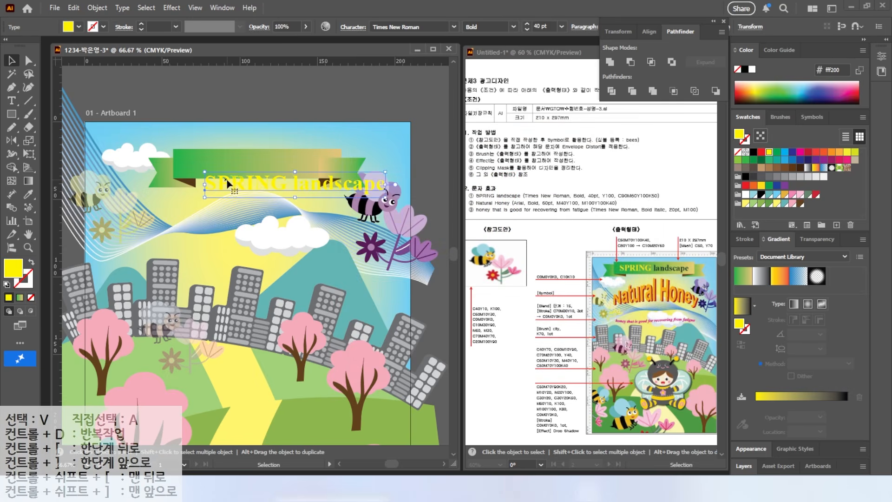
pyautogui.moveTo(227, 183); pyautogui.dragTo(199, 163)
# Recolour only the word "landscape" with C 90, M 60, Y 100, K 50
pyautogui.press('t')
pyautogui.moveTo(264, 164); pyautogui.dragTo(358, 165)
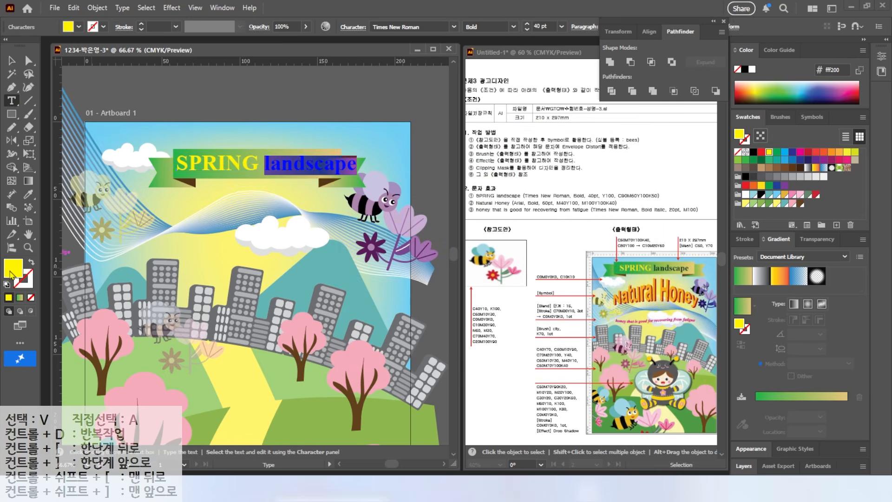
pyautogui.doubleClick(10, 273)
pyautogui.moveTo(619, 269); pyautogui.dragTo(559, 265)
pyautogui.write('90')
pyautogui.press('Tab')
pyautogui.write('60')
pyautogui.press('Tab')
pyautogui.write('100')
pyautogui.press('Tab')
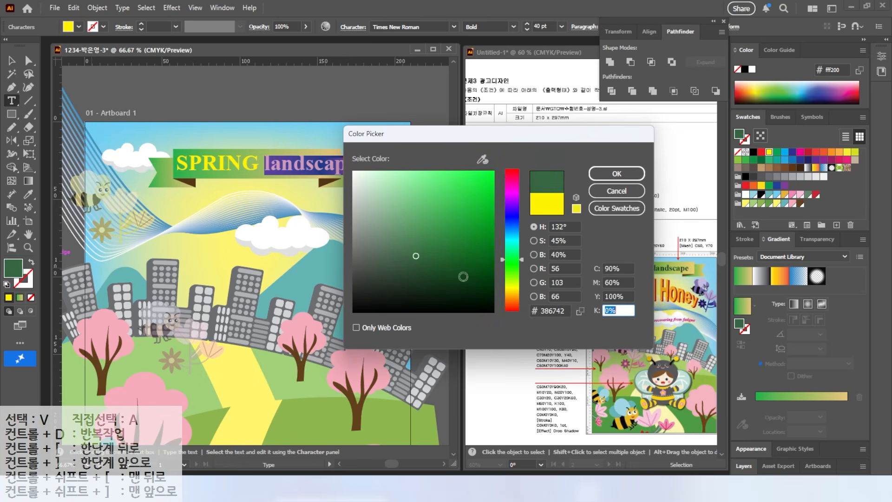
pyautogui.write('50')
pyautogui.press('Return')
pyautogui.press('Escape')
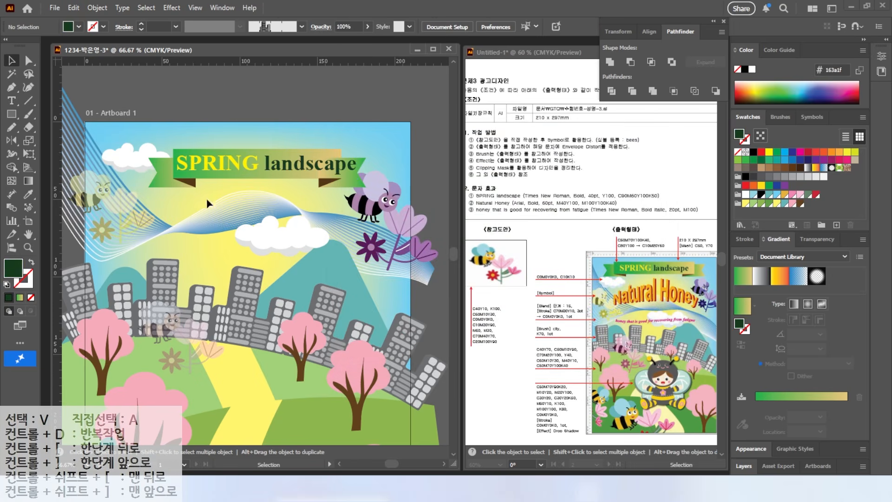
# Widen the main banner rectangle to about 125 mm around the title and rearrange the tails and stacking order to suit
pyautogui.moveTo(172, 182); pyautogui.dragTo(146, 165)
pyautogui.click(181, 174)
pyautogui.moveTo(231, 162); pyautogui.dragTo(253, 183)
pyautogui.click(232, 135)
pyautogui.rightClick(261, 168)
pyautogui.moveTo(289, 422)
pyautogui.click(400, 421)
# Move the complete ribbon banner with its title upward in the sky
pyautogui.moveTo(145, 119); pyautogui.dragTo(327, 183)
pyautogui.moveTo(301, 165); pyautogui.dragTo(306, 153)
pyautogui.click(297, 215)
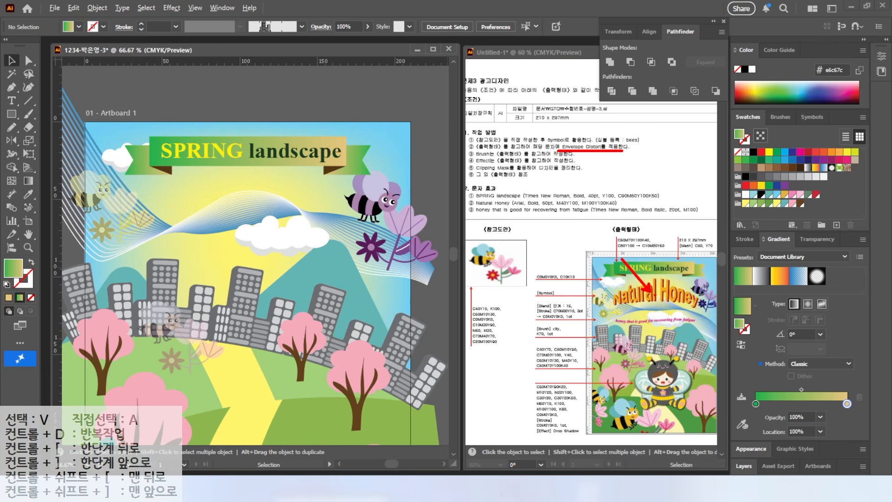
# Add the text "Natural Honey" below the ribbon banner
pyautogui.click(11, 101)
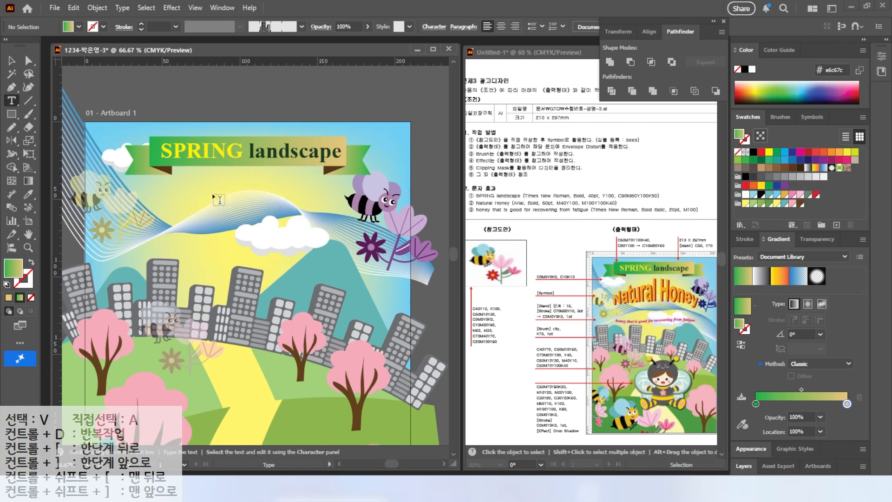
pyautogui.click(176, 205)
pyautogui.write('Natural Honey')
pyautogui.moveTo(173, 200); pyautogui.dragTo(334, 204)
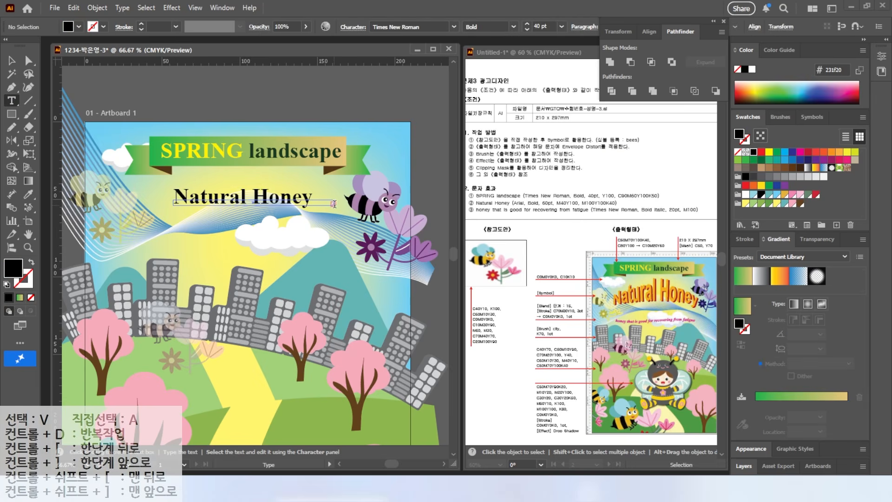
# Format the "Natural Honey" text in Arial, Bold, 60 pt
pyautogui.click(13, 62)
pyautogui.click(309, 200)
pyautogui.click(454, 28)
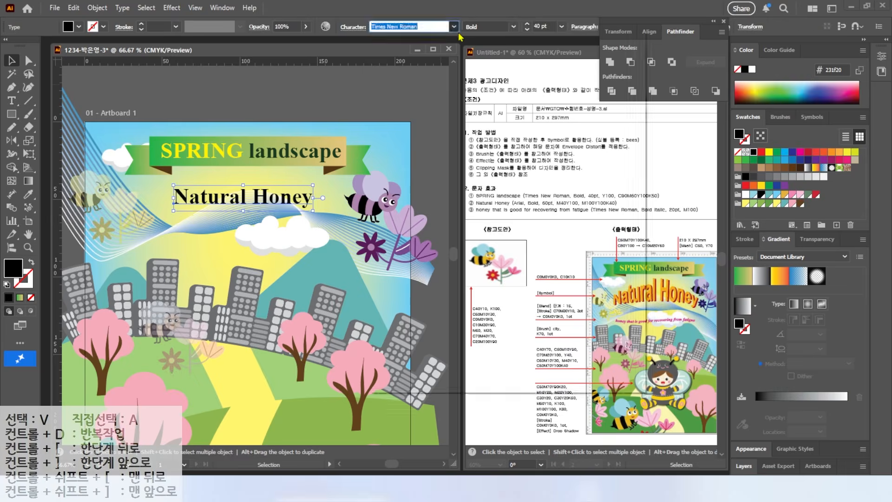
pyautogui.click(445, 86)
pyautogui.moveTo(549, 27); pyautogui.dragTo(402, 45)
pyautogui.write('60')
pyautogui.press('Return')
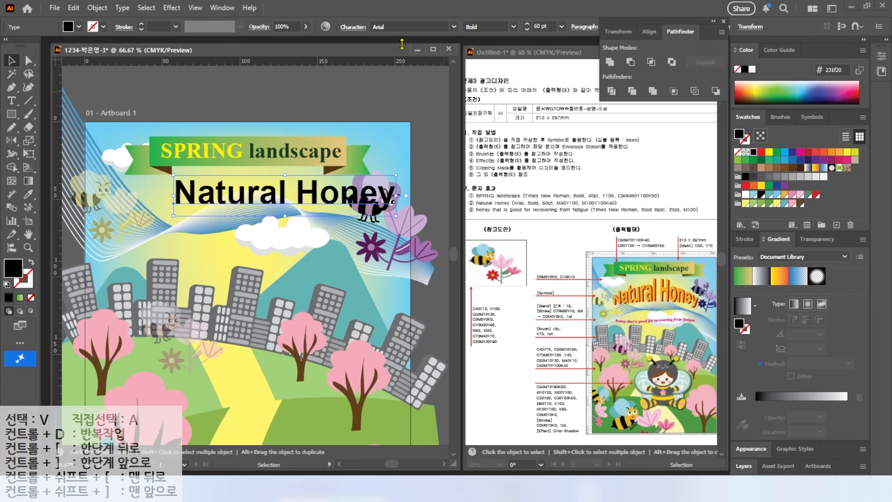
# Fill the "Natural Honey" text with C 0, M 40, Y 100, K 0
pyautogui.doubleClick(16, 275)
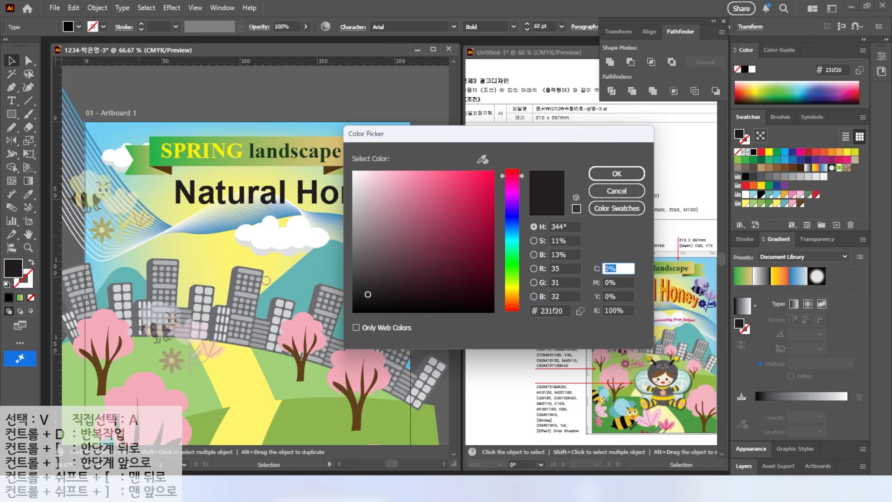
pyautogui.press('Tab')
pyautogui.write('40')
pyautogui.press('Tab')
pyautogui.write('100')
pyautogui.press('Tab')
pyautogui.write('0')
pyautogui.press('Tab')
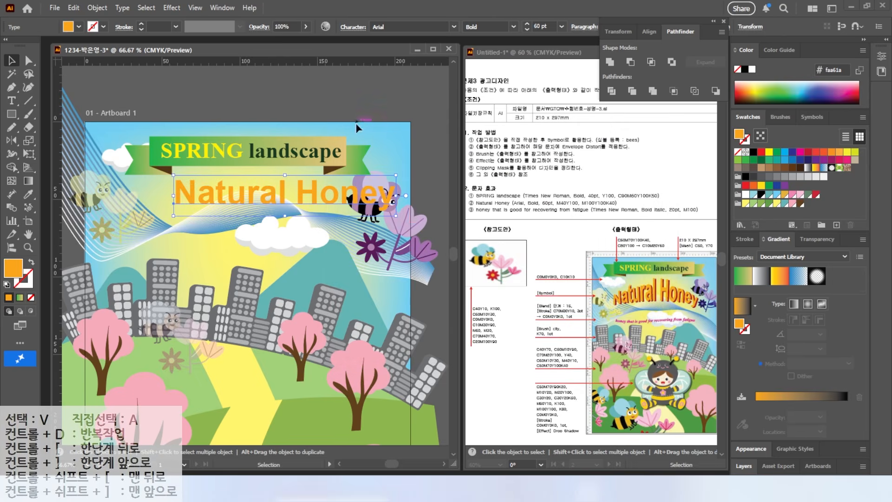
# Fill the "Natural Honey" text with C 0, M 100, Y 100, K 40 and centre it below the banner
pyautogui.doubleClick(13, 268)
pyautogui.moveTo(623, 267); pyautogui.dragTo(503, 269)
pyautogui.press('Tab')
pyautogui.write('100')
pyautogui.press('Tab')
pyautogui.write('100')
pyautogui.press('Tab')
pyautogui.write('40')
pyautogui.press('Return')
pyautogui.moveTo(243, 201); pyautogui.dragTo(202, 229)
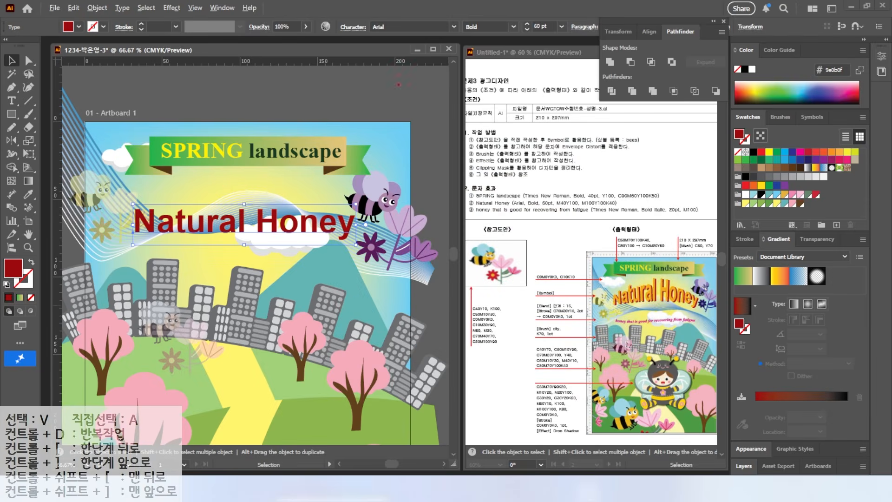
# Apply an Envelope Distort warp to "Natural Honey" with the Arc Upper style and a 30% horizontal bend
pyautogui.moveTo(618, 29); pyautogui.dragTo(618, 57)
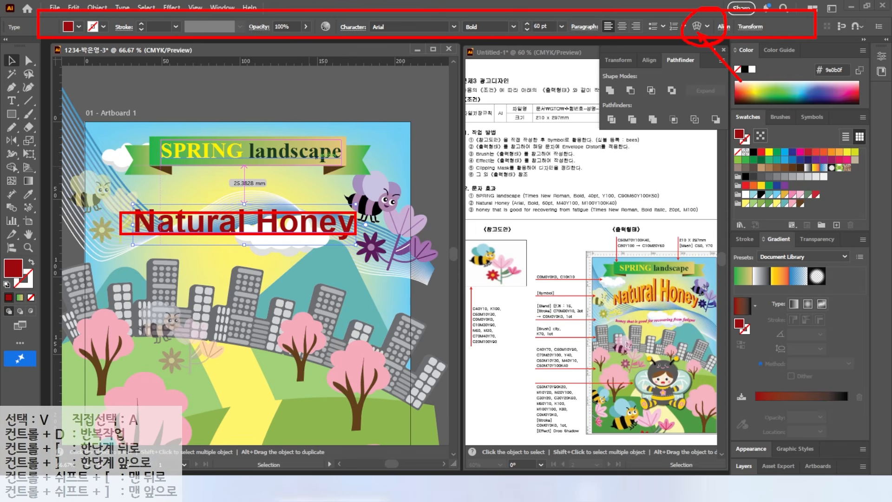
pyautogui.click(97, 8)
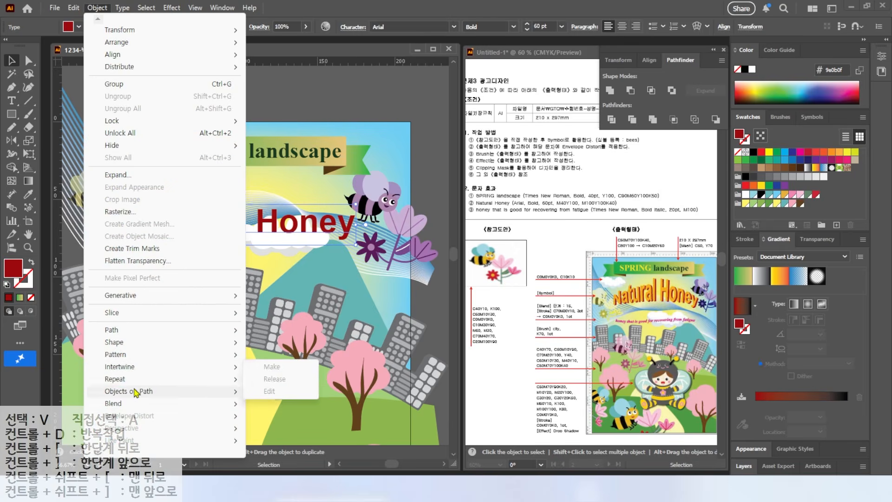
pyautogui.moveTo(129, 421)
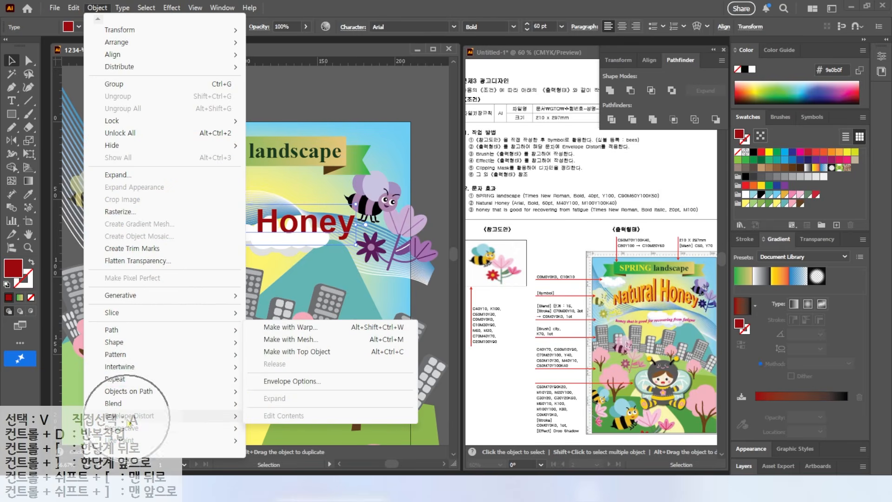
pyautogui.click(292, 331)
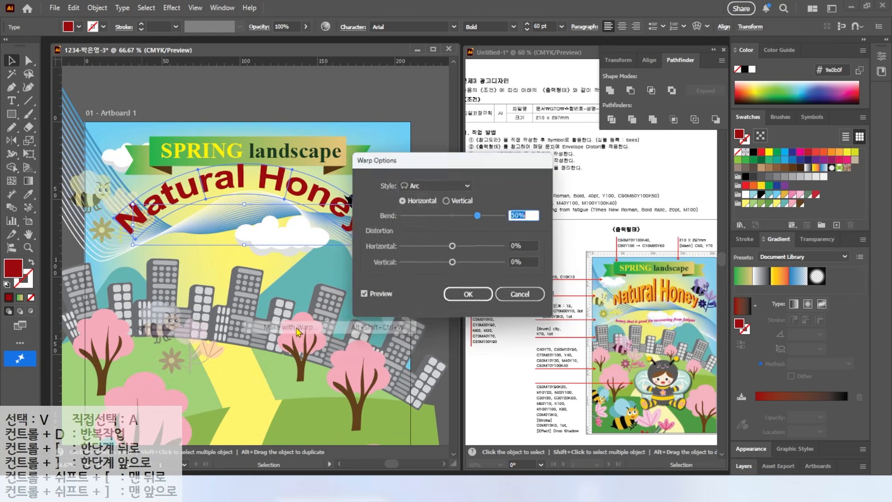
pyautogui.click(437, 184)
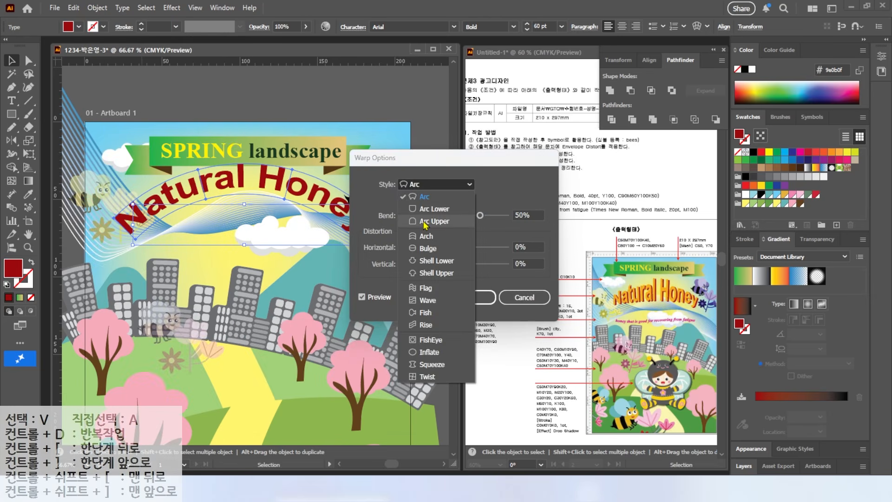
pyautogui.click(424, 223)
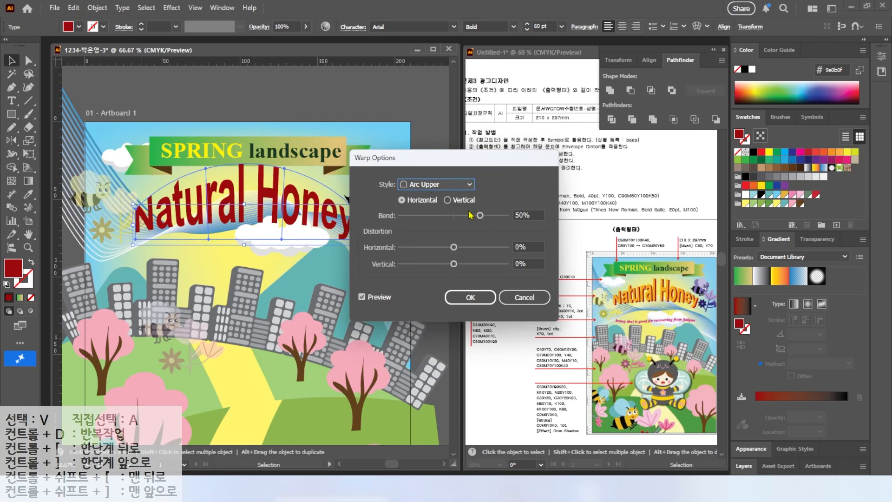
pyautogui.moveTo(481, 217); pyautogui.dragTo(469, 216)
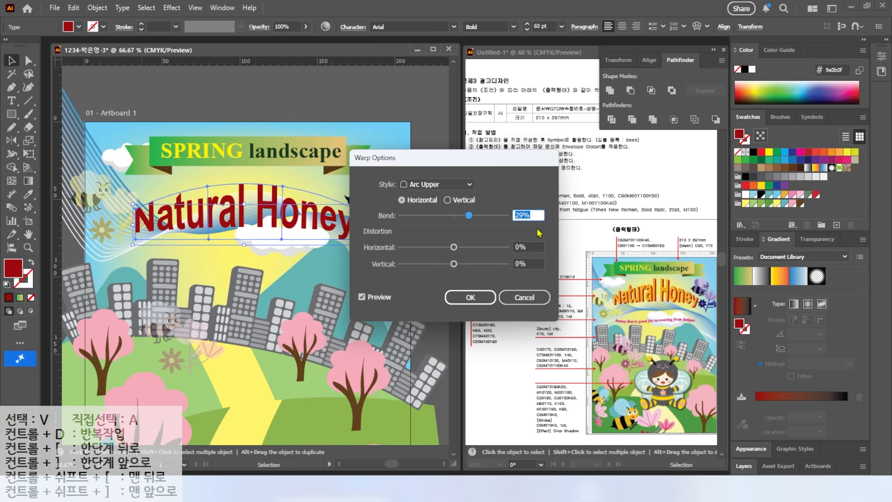
pyautogui.write('30')
pyautogui.press('Return')
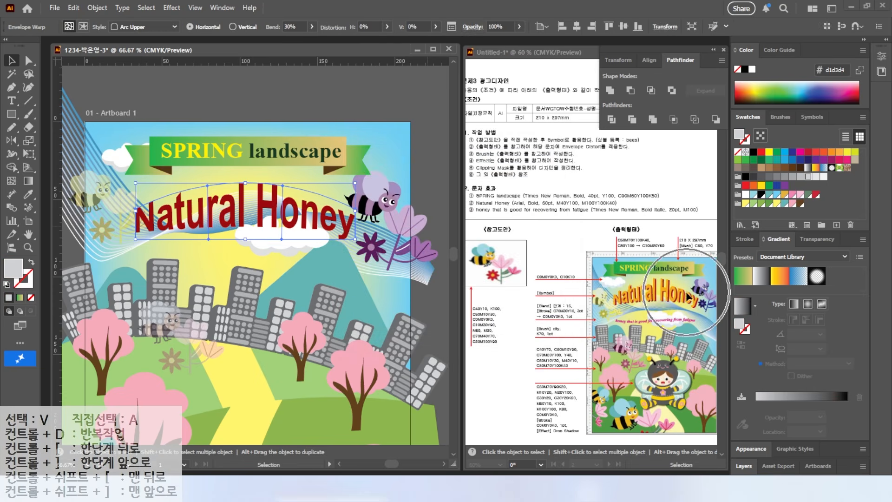
# Duplicate the warped "Natural Honey" title slightly up and to the right of the original
pyautogui.moveTo(262, 203); pyautogui.dragTo(265, 201)
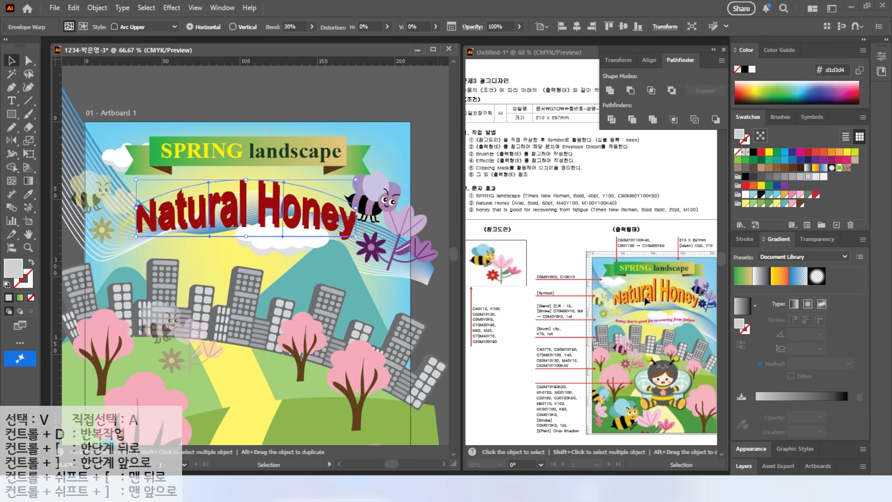
# Try to fill the selected "Natural Honey" envelope copy with C 0, M 40, Y 100, K 0
pyautogui.click(17, 268)
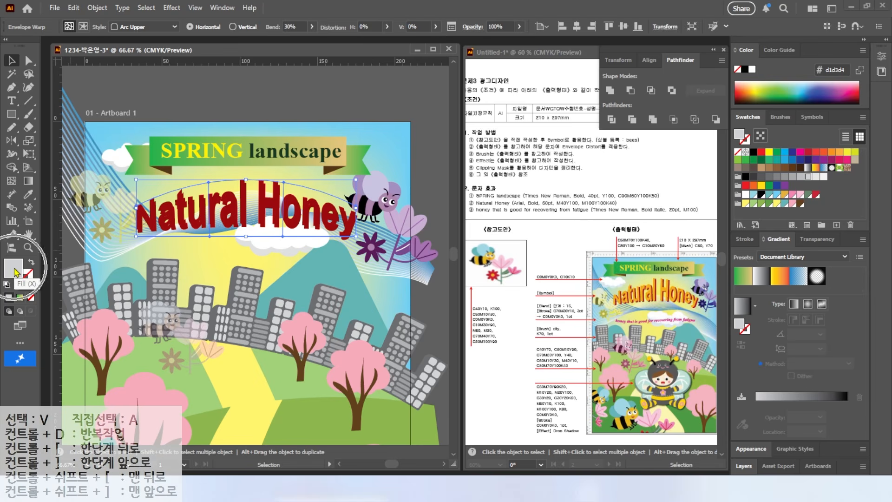
pyautogui.doubleClick(15, 271)
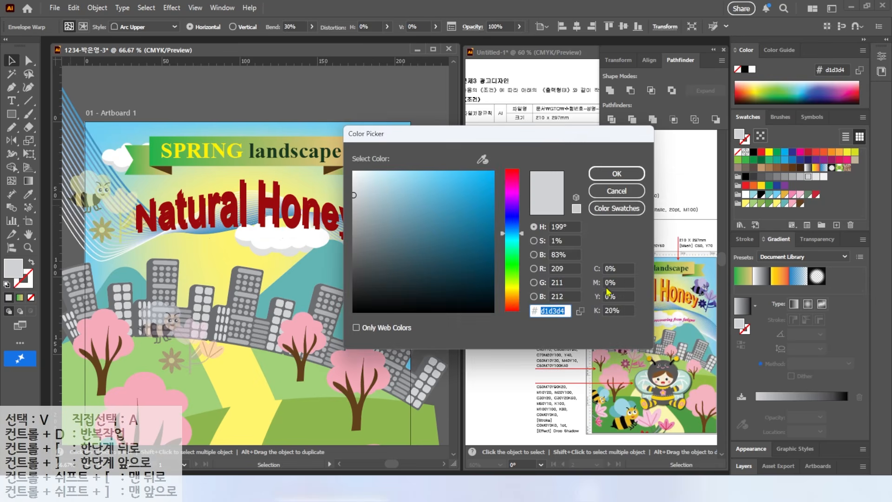
pyautogui.click(624, 268)
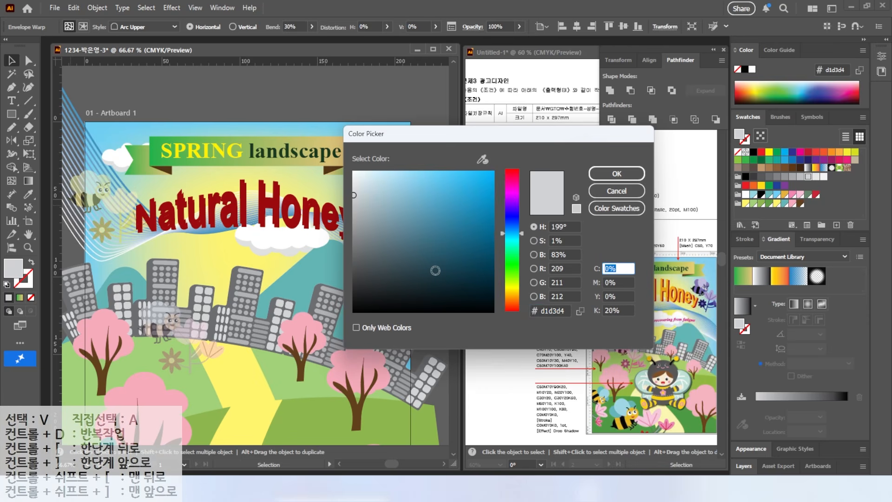
pyautogui.press('Tab')
pyautogui.write('40')
pyautogui.press('Tab')
pyautogui.write('100')
pyautogui.press('Tab')
pyautogui.write('0')
pyautogui.press('Return')
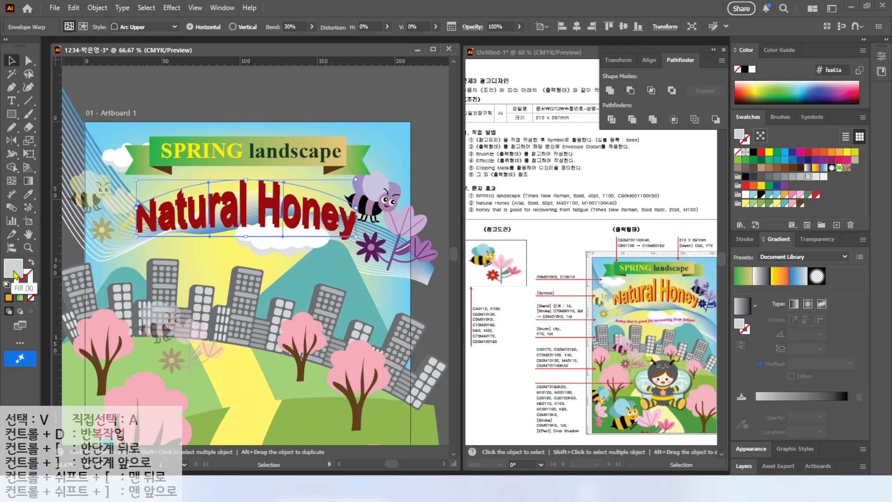
# Edit the contents of the front "Natural Honey" envelope and fill its text with C 0, M 40, Y 100, K 0
pyautogui.doubleClick(151, 223)
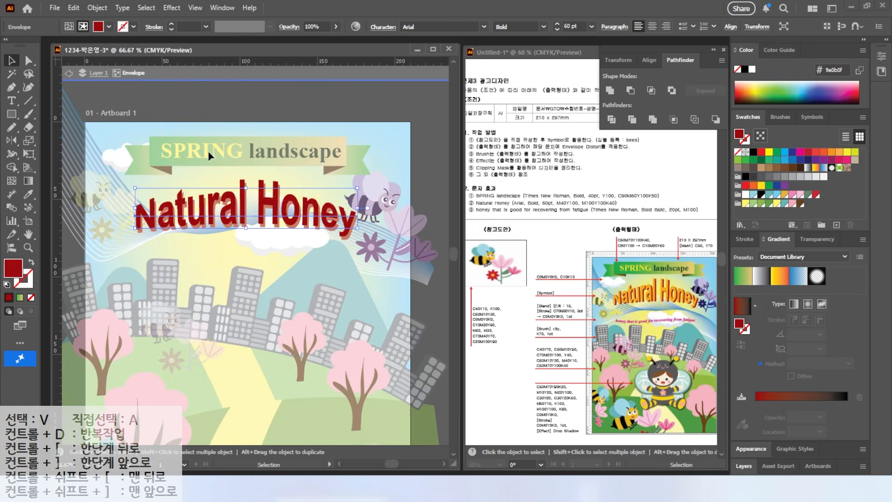
pyautogui.doubleClick(146, 215)
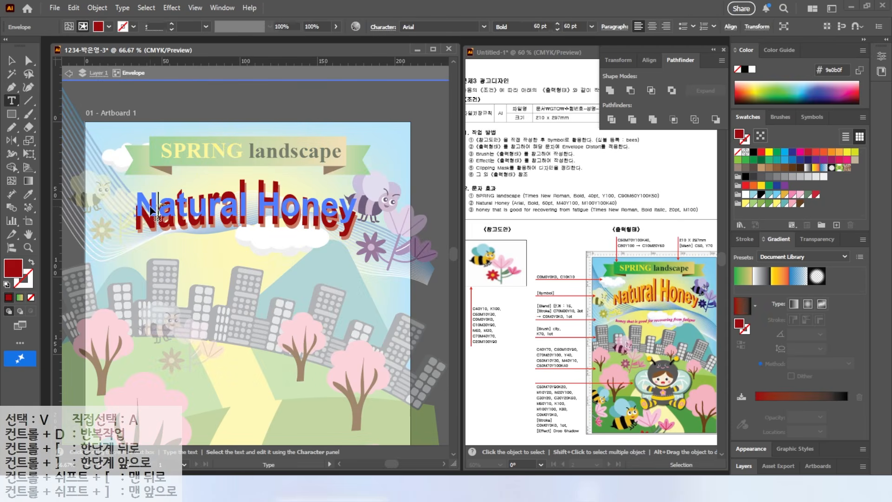
pyautogui.moveTo(137, 205); pyautogui.dragTo(358, 212)
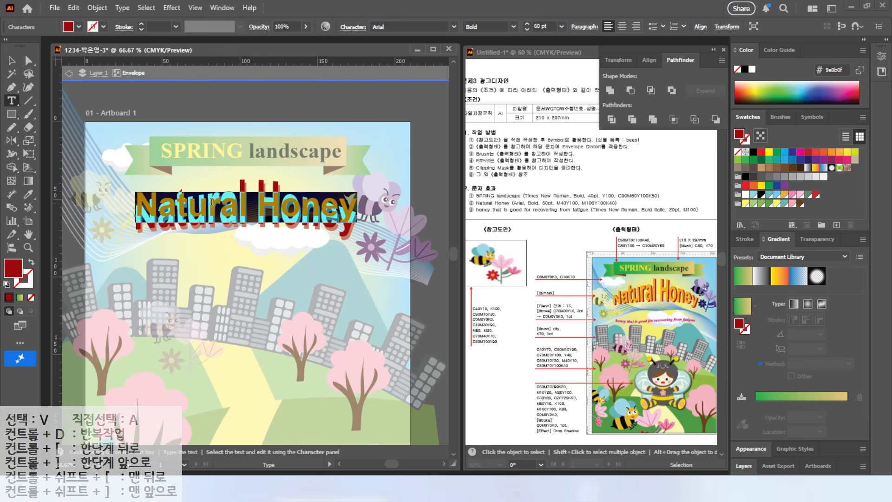
pyautogui.doubleClick(14, 272)
pyautogui.click(623, 266)
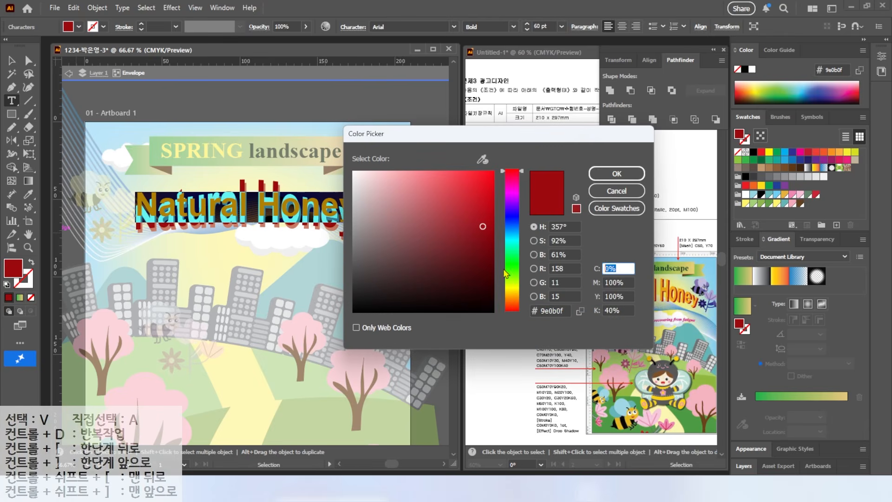
pyautogui.click(625, 282)
pyautogui.write('40')
pyautogui.press('Tab')
pyautogui.write('100')
pyautogui.press('Tab')
pyautogui.write('0')
pyautogui.press('Return')
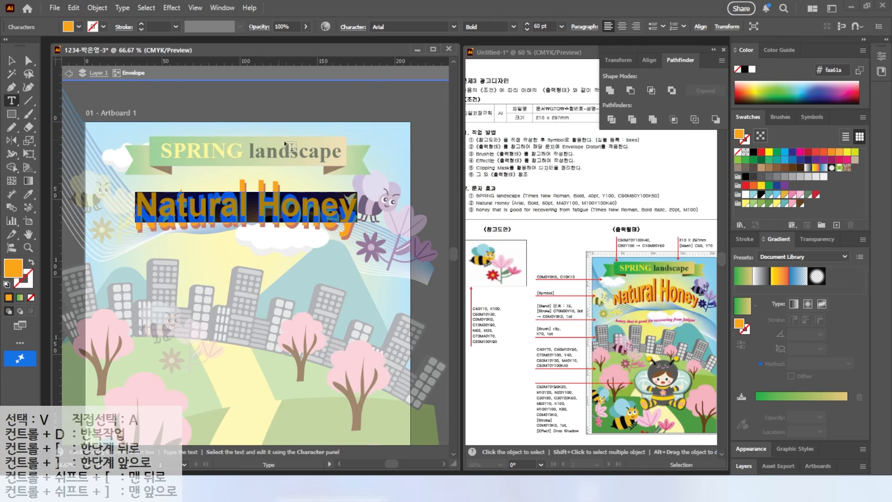
pyautogui.press('Escape')
pyautogui.press('Escape')
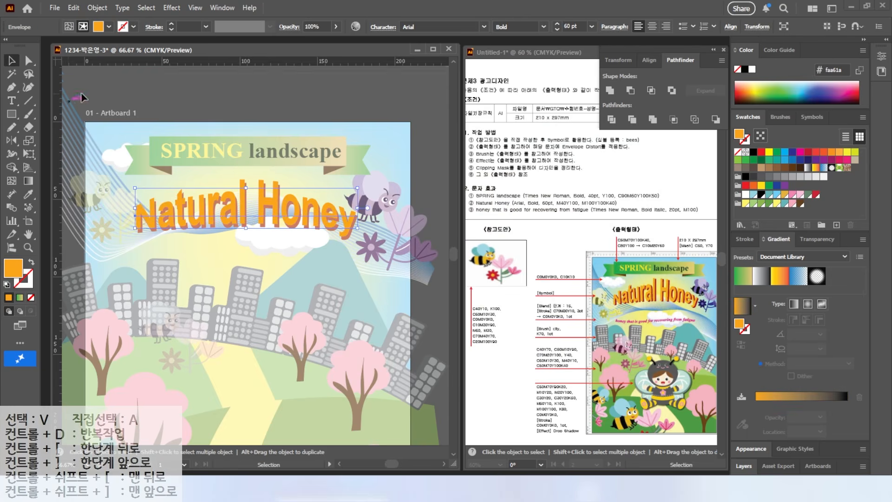
pyautogui.click(326, 251)
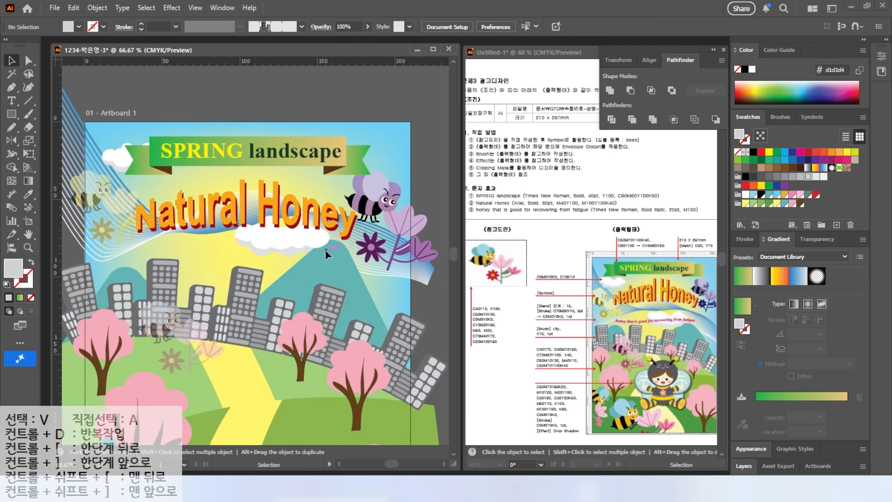
# Add the 20 pt text "honey that is good for recovering from fatigue" and place it below the "Natural Honey" title
pyautogui.click(12, 101)
pyautogui.click(124, 290)
pyautogui.moveTo(550, 25); pyautogui.dragTo(392, 41)
pyautogui.write('20')
pyautogui.press('Return')
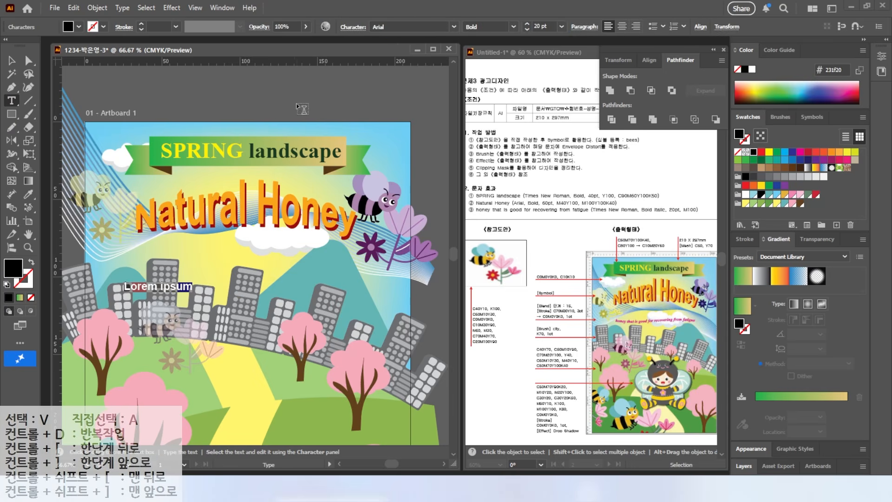
pyautogui.write('honey that is good for')
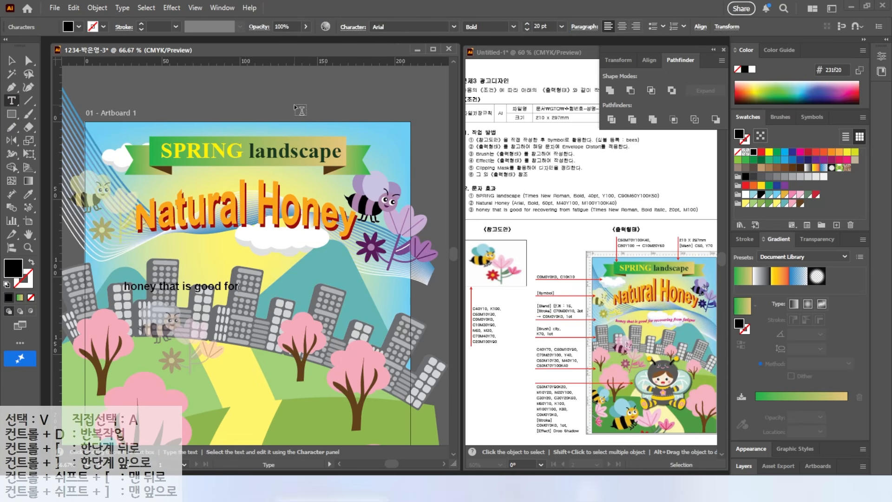
pyautogui.click(12, 62)
pyautogui.moveTo(282, 288); pyautogui.dragTo(283, 266)
# Format the subtitle in Times New Roman, Bold Italic, and fill it with C 0, M 100, Y 0, K 0
pyautogui.click(454, 27)
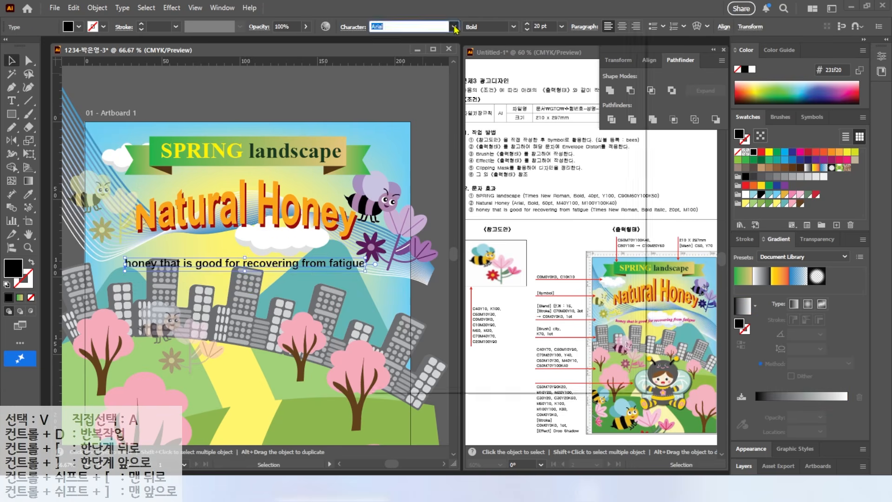
pyautogui.click(425, 119)
pyautogui.click(513, 26)
pyautogui.click(503, 68)
pyautogui.doubleClick(15, 269)
pyautogui.click(624, 282)
pyautogui.write('100')
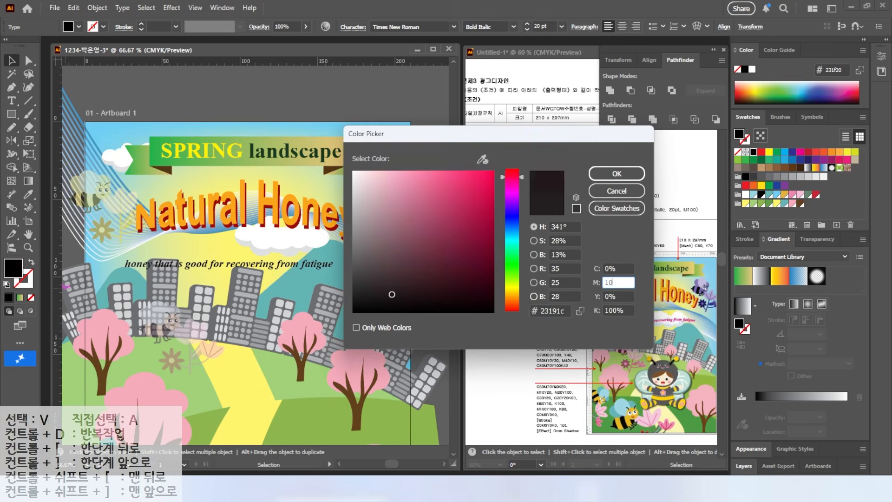
pyautogui.press('Return')
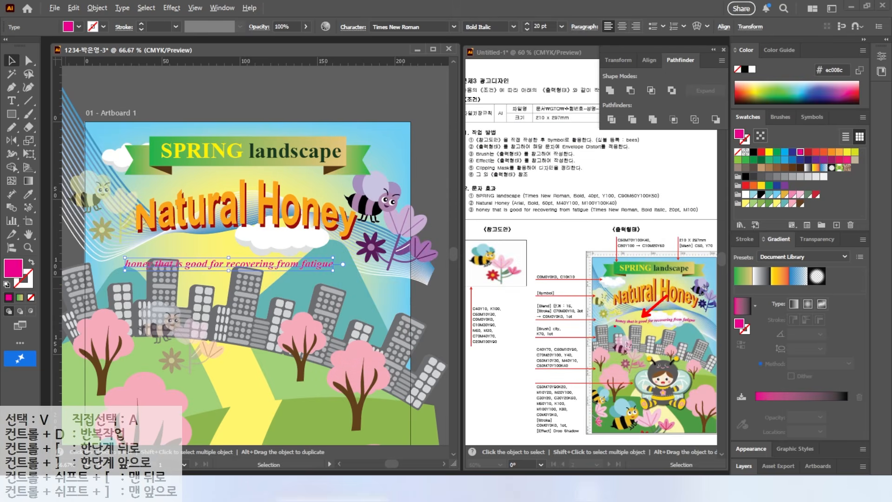
# Warp the subtitle with the Flag style at a 30% horizontal bend and centre it below "Natural Honey"
pyautogui.press('Escape')
pyautogui.moveTo(709, 33); pyautogui.dragTo(748, 83)
pyautogui.press('Escape')
pyautogui.click(696, 27)
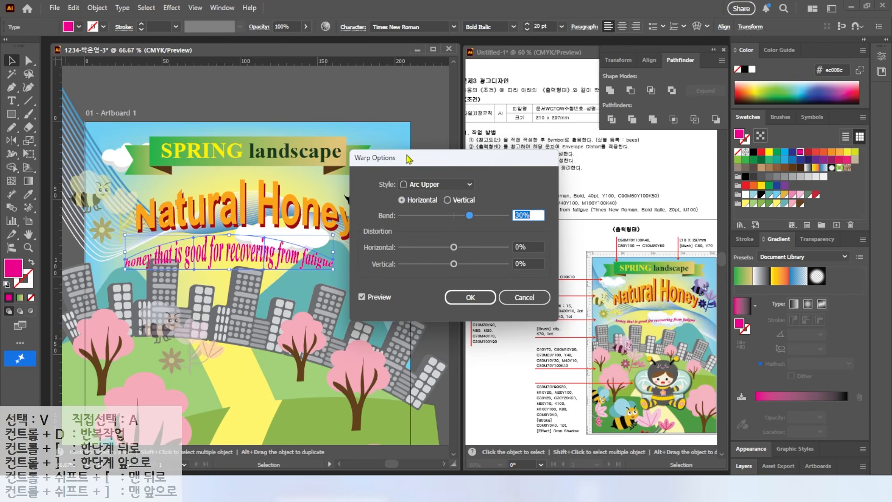
pyautogui.click(429, 186)
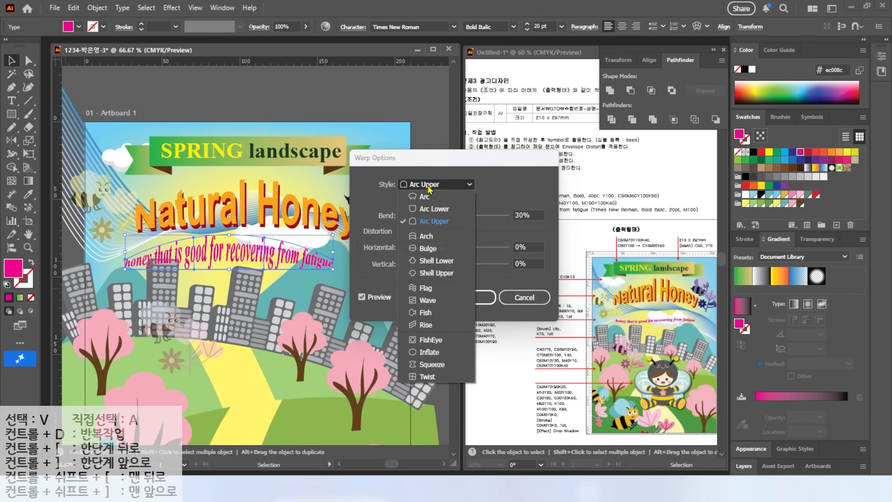
pyautogui.click(430, 290)
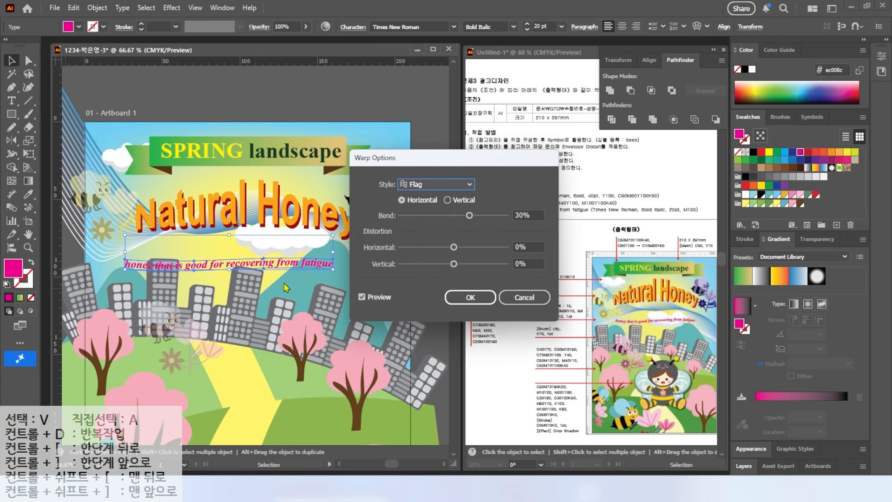
pyautogui.click(472, 295)
pyautogui.moveTo(281, 266); pyautogui.dragTo(297, 248)
# Draw an ellipse about 51 mm wide over the yellow path and create a new swatch color group
pyautogui.moveTo(255, 350); pyautogui.dragTo(265, 206)
pyautogui.scroll(-1, 265, 206)
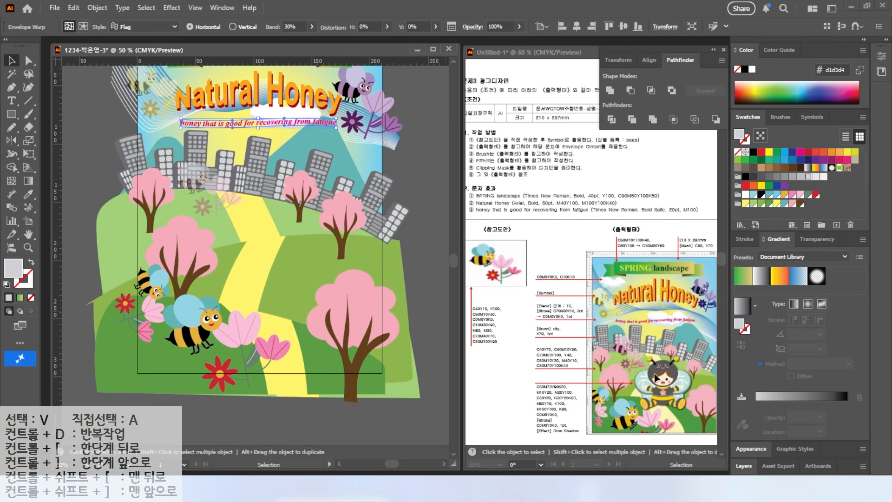
pyautogui.scroll(2, 296, 302)
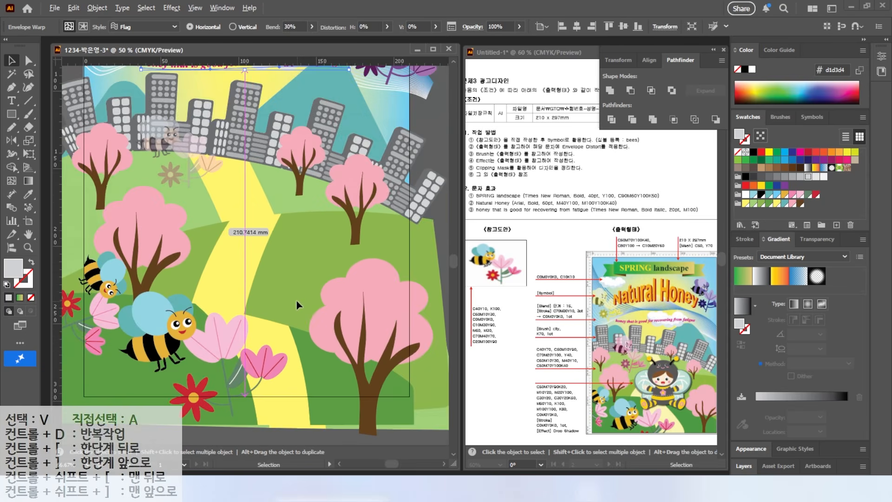
pyautogui.moveTo(12, 113); pyautogui.dragTo(69, 141)
pyautogui.moveTo(177, 163)
pyautogui.mouseDown()
pyautogui.moveTo(298, 253)
pyautogui.moveTo(296, 268)
pyautogui.mouseUp()
pyautogui.click(821, 225)
pyautogui.press('Return')
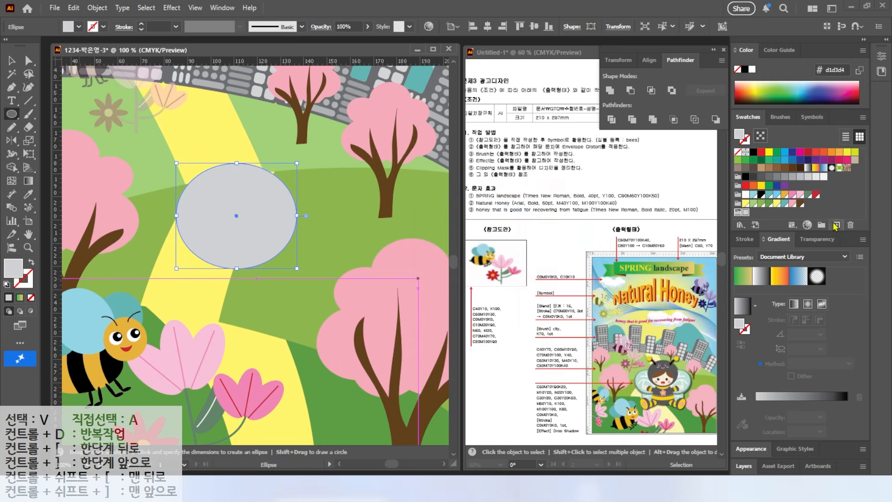
# Add a swatch of C 50, M 70, Y 90, K 20 to the new color group
pyautogui.click(836, 224)
pyautogui.press('Tab')
pyautogui.write('50')
pyautogui.press('Tab')
pyautogui.write('70')
pyautogui.press('Tab')
pyautogui.write('90')
# Add a swatch of C 0, M 10, Y 20, K 0 to the color group
pyautogui.press('Tab')
pyautogui.write('20')
pyautogui.press('Return')
pyautogui.click(836, 224)
pyautogui.press('Tab')
pyautogui.write('0')
# Add a swatch of C 0, M 20, Y 100, K 0 to the color group
pyautogui.press('Tab')
pyautogui.write('10')
pyautogui.press('Tab')
pyautogui.write('20\t0')
pyautogui.press('Return')
pyautogui.click(837, 224)
pyautogui.press('Tab')
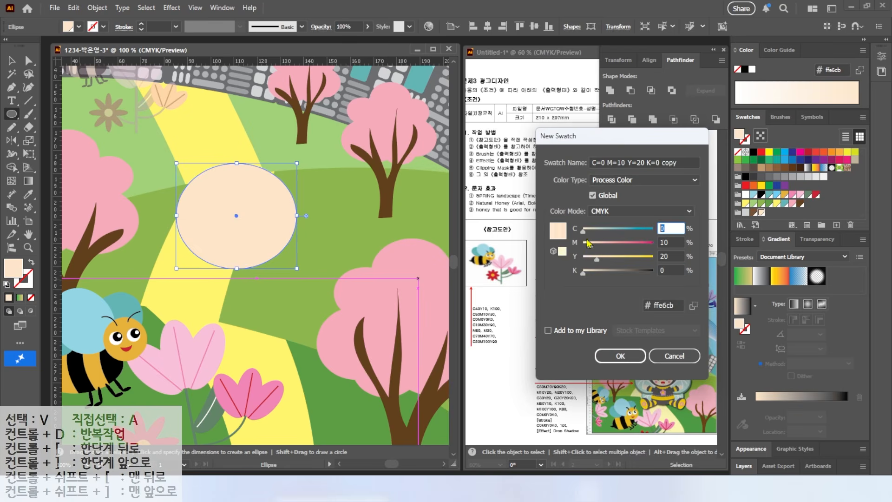
# Add a swatch of C 30, M 0, Y 20, K 0 to the color group
pyautogui.press('Tab')
pyautogui.write('20\t100')
pyautogui.press('Return')
pyautogui.click(836, 225)
pyautogui.click(575, 230)
pyautogui.write('30')
# Add a swatch of C 30, M 0, Y 20, K 50 to the color group
pyautogui.press('Tab')
pyautogui.write('0\t')
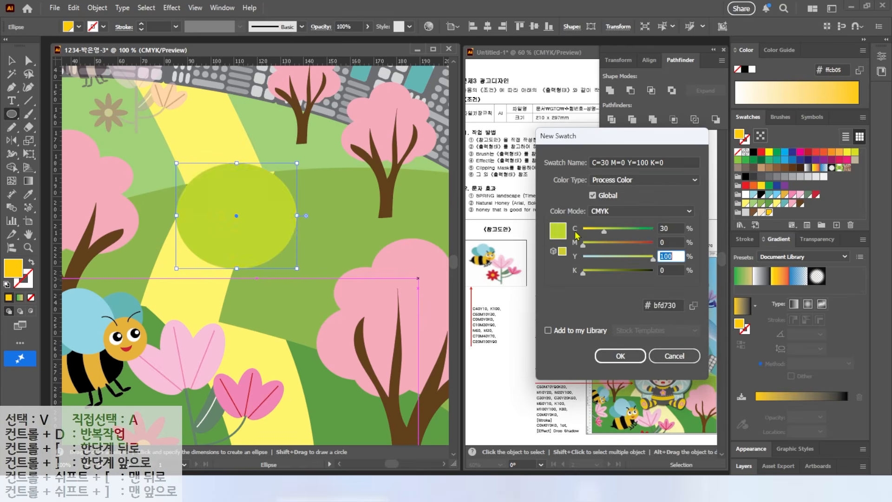
pyautogui.write('20')
pyautogui.press('Return')
pyautogui.click(837, 225)
# Add swatches of C 0, M 50, Y 10, K 0 and C 0, M 0, Y 0, K 100 to the color group
pyautogui.press('Tab')
pyautogui.press('Tab')
pyautogui.press('Tab')
pyautogui.press('Tab')
pyautogui.write('50')
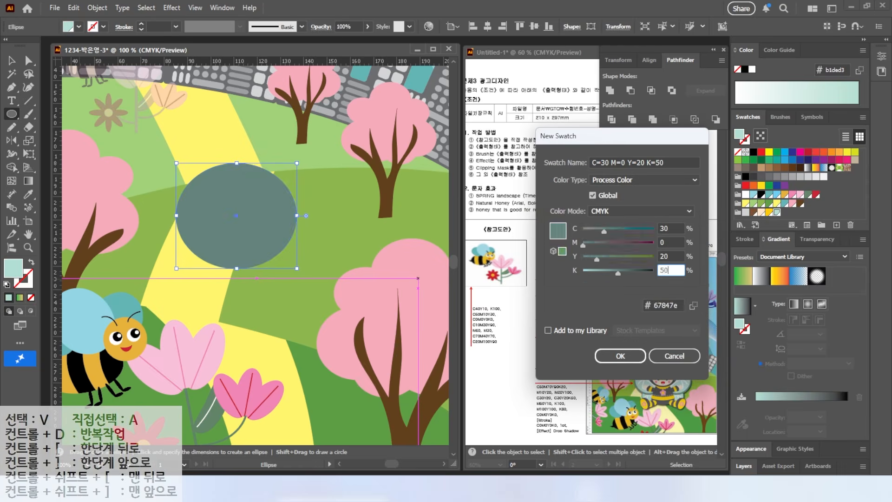
pyautogui.press('Return')
pyautogui.click(836, 225)
pyautogui.press('Tab')
pyautogui.write('0\t50\t10\t0')
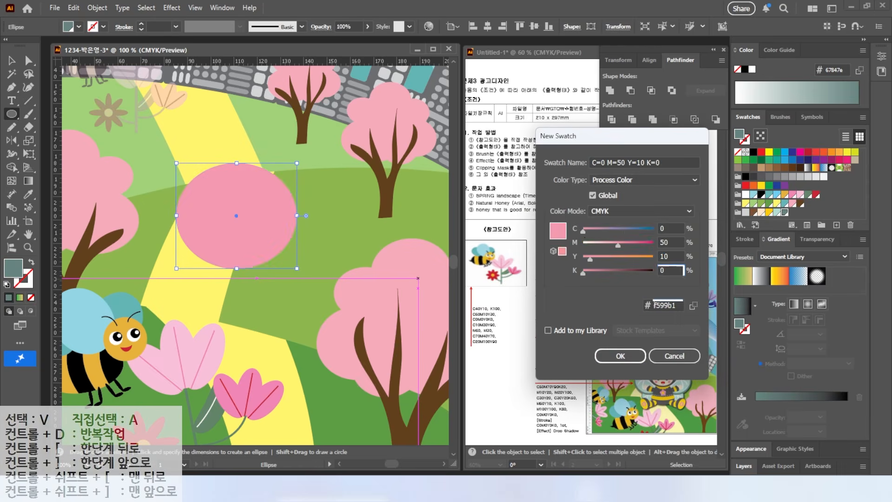
pyautogui.press('Return')
pyautogui.click(836, 225)
pyautogui.press('Tab')
pyautogui.write('0\t0\t0\t100')
pyautogui.press('Return')
# Add swatches of C 0, M 100, Y 100, K 0 and C 0, M 0, Y 0, K 80 to the color group
pyautogui.click(836, 225)
pyautogui.press('Tab')
pyautogui.write('0\t100\t100\t0')
pyautogui.press('Return')
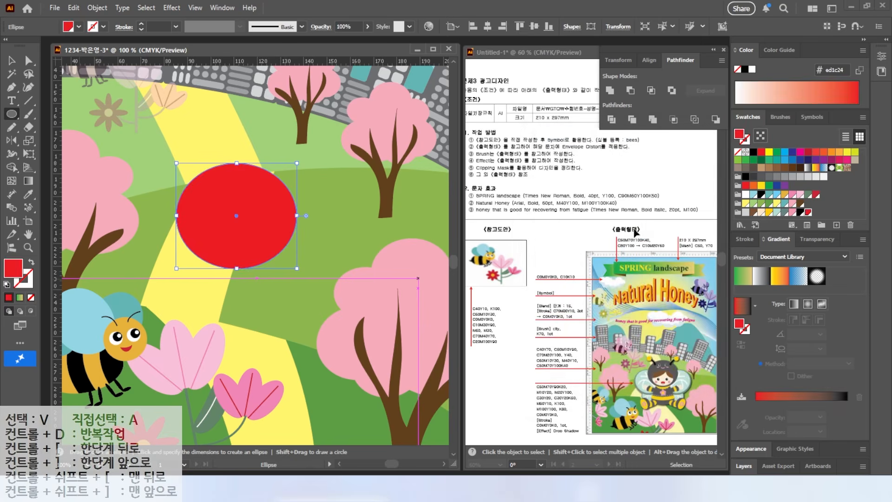
pyautogui.click(837, 225)
pyautogui.press('Tab')
pyautogui.write('0\t0\t0\t80')
pyautogui.press('Return')
# Add a white swatch of C 0, M 0, Y 0, K 0 to the color group
pyautogui.click(837, 225)
pyautogui.press('Tab')
pyautogui.write('0\t0\t0\t0')
pyautogui.press('Return')
# Fill the large ellipse with C 30, M 0, Y 20, K 50 and add a C 0, M 10, Y 20, K 0 ellipse about 36 x 26 mm inside
pyautogui.click(785, 213)
pyautogui.moveTo(284, 260); pyautogui.dragTo(283, 260)
pyautogui.click(12, 60)
pyautogui.moveTo(231, 223)
pyautogui.mouseDown()
pyautogui.moveTo(218, 220)
pyautogui.moveTo(228, 225)
pyautogui.mouseUp()
pyautogui.click(761, 212)
pyautogui.scroll(2, 228, 226)
pyautogui.press('Down')
pyautogui.press('Down')
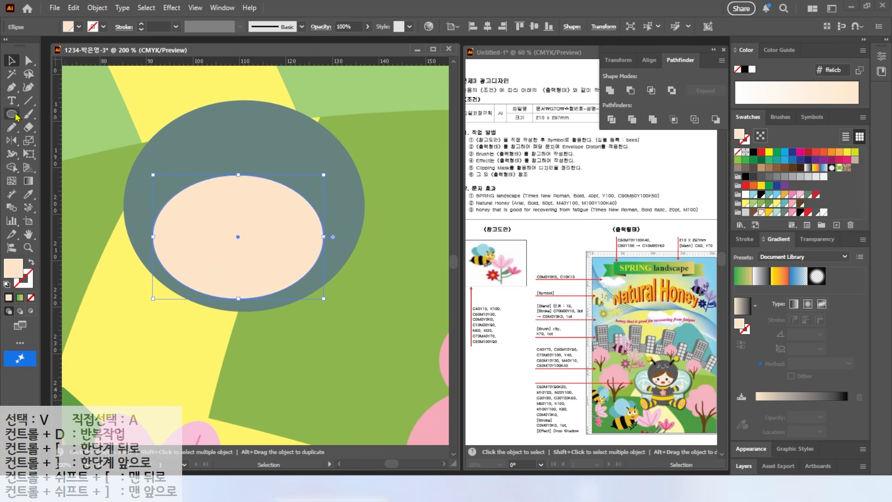
# Draw an eye above the peach ellipse from a white ellipse about 5 x 6 mm, a black pupil and a small white highlight
pyautogui.press('l')
pyautogui.moveTo(204, 120); pyautogui.dragTo(225, 148)
pyautogui.scroll(3, 204, 128)
pyautogui.click(823, 213)
pyautogui.moveTo(254, 113); pyautogui.dragTo(209, 187)
pyautogui.click(800, 213)
pyautogui.moveTo(208, 144); pyautogui.dragTo(225, 171)
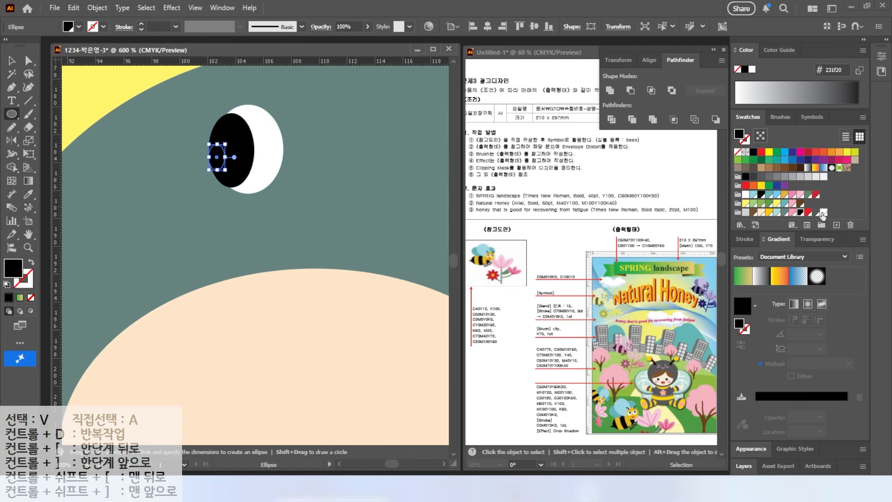
pyautogui.click(823, 213)
# Duplicate the complete eye horizontally to the right to form a pair
pyautogui.press('v')
pyautogui.keyDown('shift'); pyautogui.click(267, 142); pyautogui.keyUp('shift')
pyautogui.keyDown('shift'); pyautogui.click(234, 145); pyautogui.keyUp('shift')
pyautogui.scroll(-2, 234, 146)
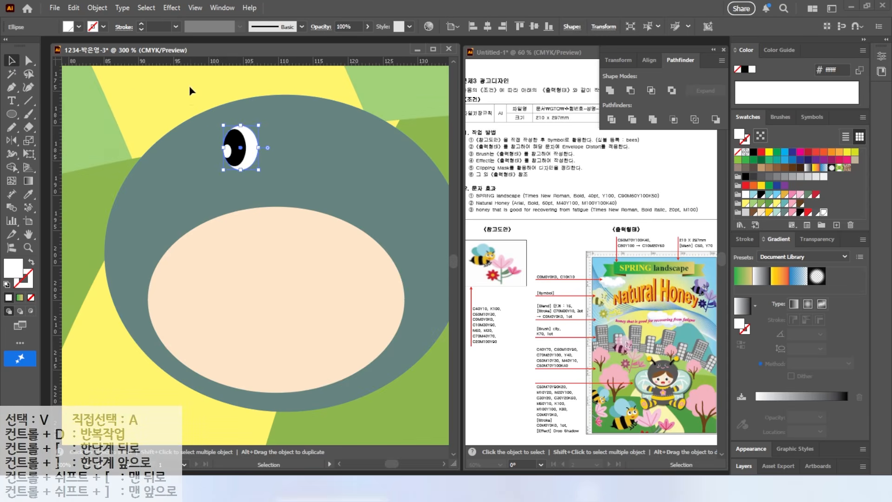
pyautogui.moveTo(236, 154); pyautogui.dragTo(328, 158)
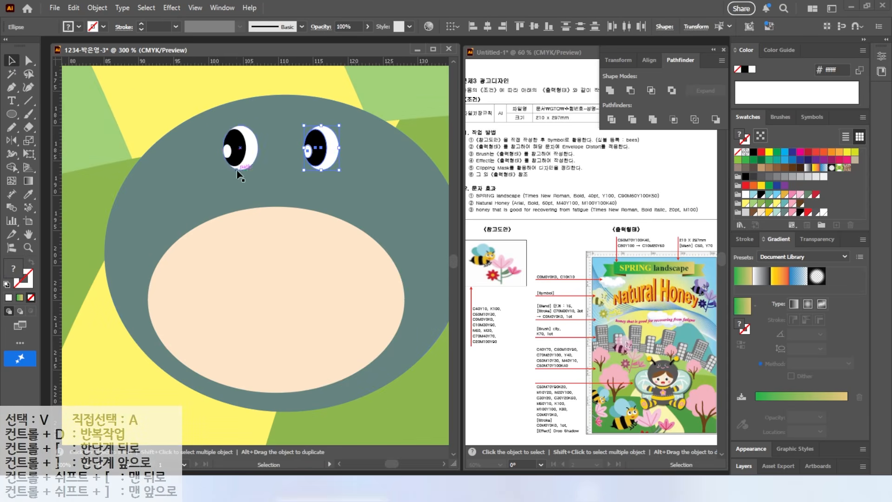
# Draw a flat cheek ellipse about 5 mm wide under the left eye, filled with C 0, M 50, Y 10, K 0, and copy it under the right eye
pyautogui.scroll(2, 236, 170)
pyautogui.press('l')
pyautogui.moveTo(177, 171)
pyautogui.mouseDown()
pyautogui.moveTo(246, 189)
pyautogui.moveTo(437, 183)
pyautogui.mouseUp()
pyautogui.click(792, 212)
pyautogui.click(224, 183)
pyautogui.press('Escape')
pyautogui.press('v')
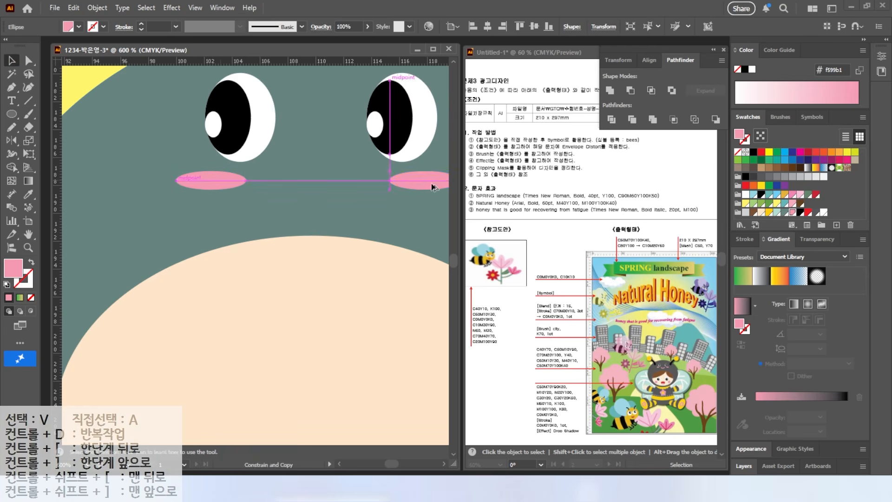
# Copy a cheek ellipse between and below the cheeks and lower its upper anchor point to form a smiling mouth
pyautogui.moveTo(211, 181); pyautogui.dragTo(322, 211)
pyautogui.press('a')
pyautogui.keyDown('shift'); pyautogui.click(322, 199); pyautogui.keyUp('shift')
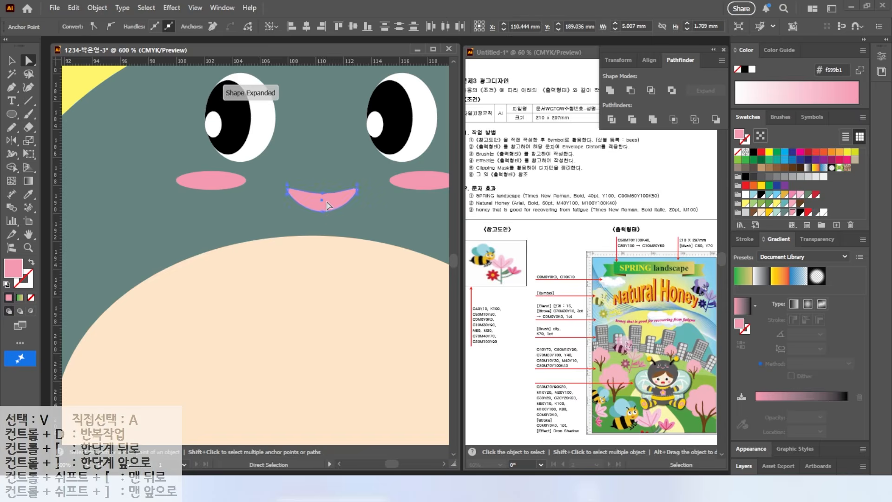
pyautogui.scroll(-3, 328, 200)
pyautogui.hotkey('ctrl', 'shift', 'a')
pyautogui.scroll(-1, 347, 168)
# Draw two curved hairline paths with the Pencil from the peach ellipse's top to its left and right sides, black stroke, no fill
pyautogui.click(11, 114)
pyautogui.press('n')
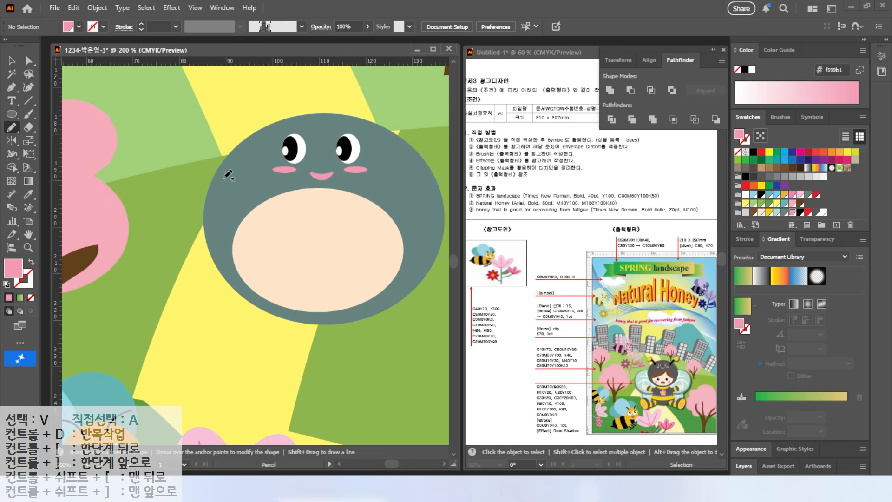
pyautogui.moveTo(345, 184); pyautogui.dragTo(196, 263)
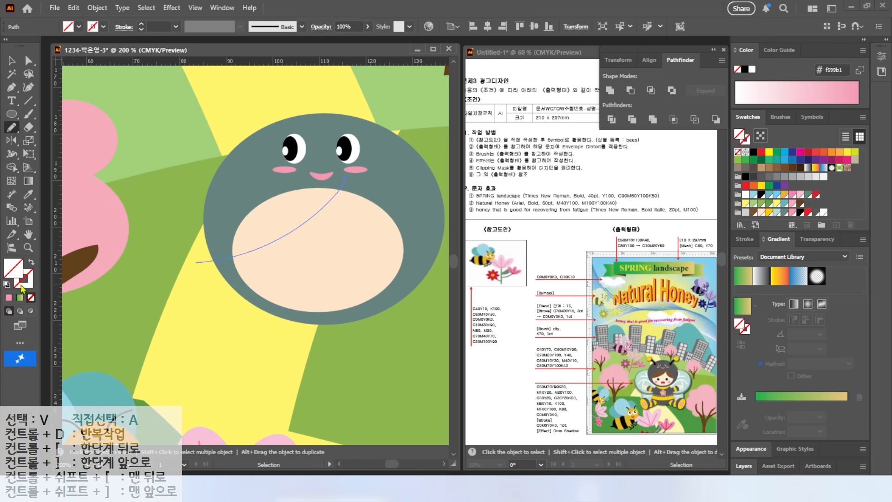
pyautogui.press('d')
pyautogui.press('/')
pyautogui.press('v')
pyautogui.hotkey('ctrl', 'shift', 'a')
pyautogui.click(9, 129)
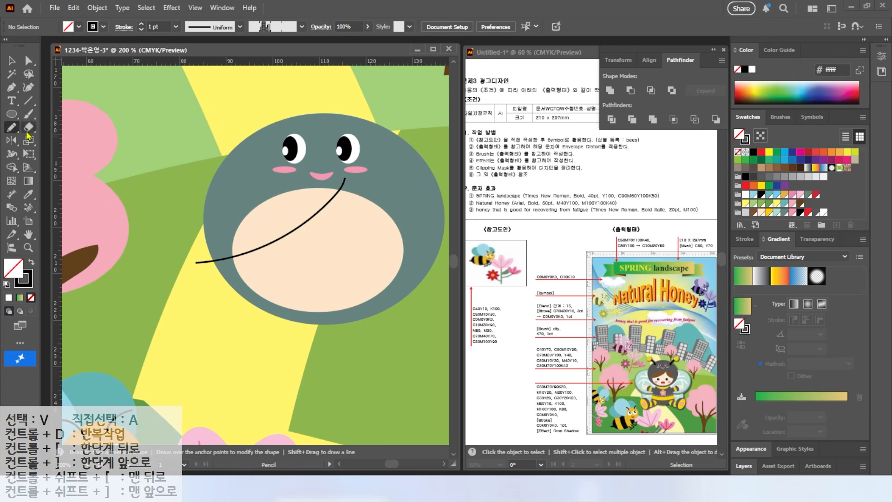
pyautogui.moveTo(345, 180)
pyautogui.mouseDown()
pyautogui.moveTo(372, 234)
pyautogui.moveTo(421, 268)
pyautogui.mouseUp()
pyautogui.press('v')
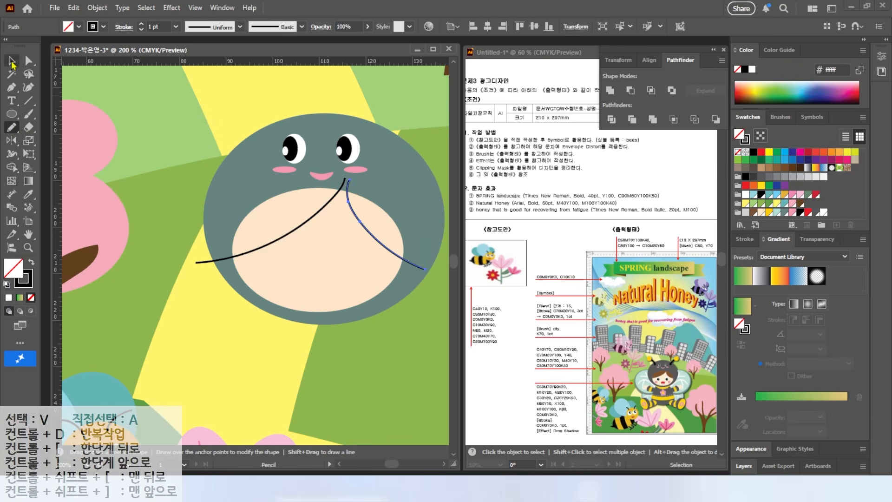
# Divide the peach ellipse along the two curves and fill the two upper pieces with brown as hair
pyautogui.keyDown('shift'); pyautogui.click(315, 207); pyautogui.keyUp('shift')
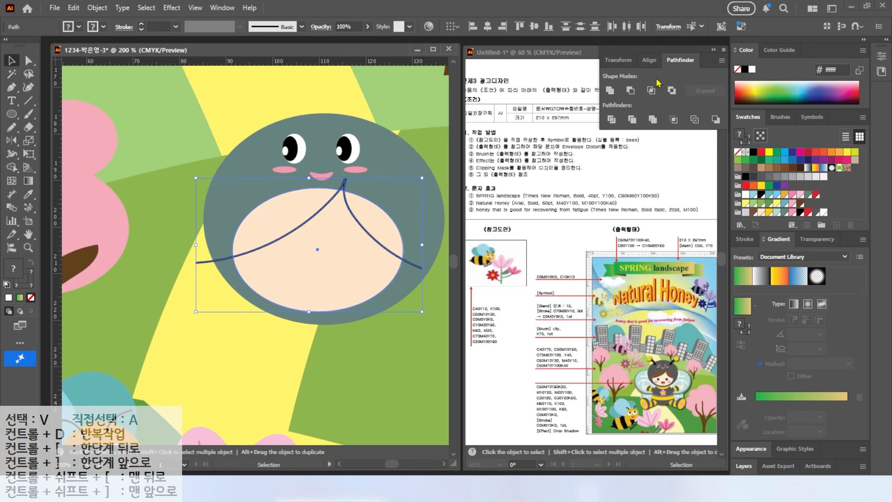
pyautogui.click(612, 119)
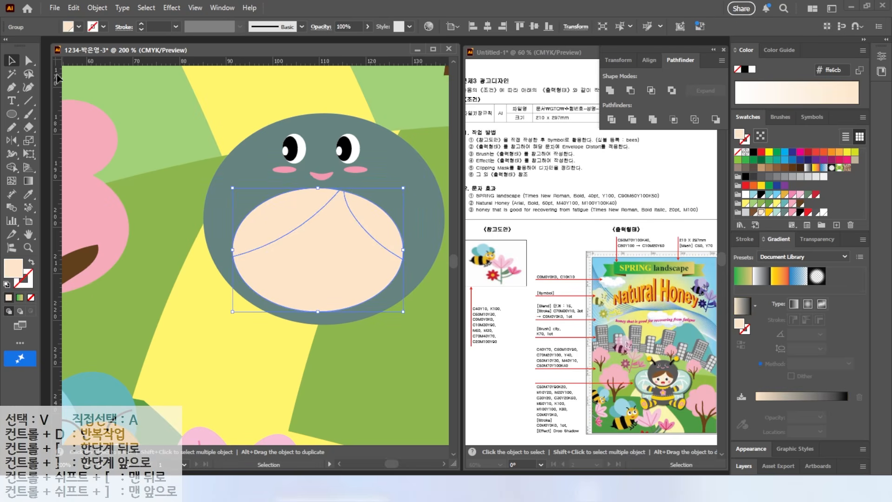
pyautogui.click(29, 61)
pyautogui.click(371, 228)
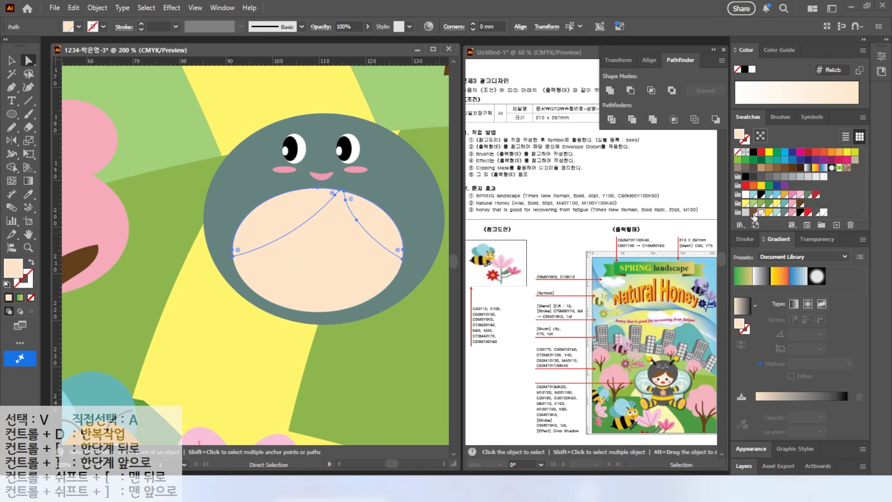
pyautogui.click(752, 212)
# Draw an eye on the child's face from a white circle, a black pupil and a small white highlight
pyautogui.press('l')
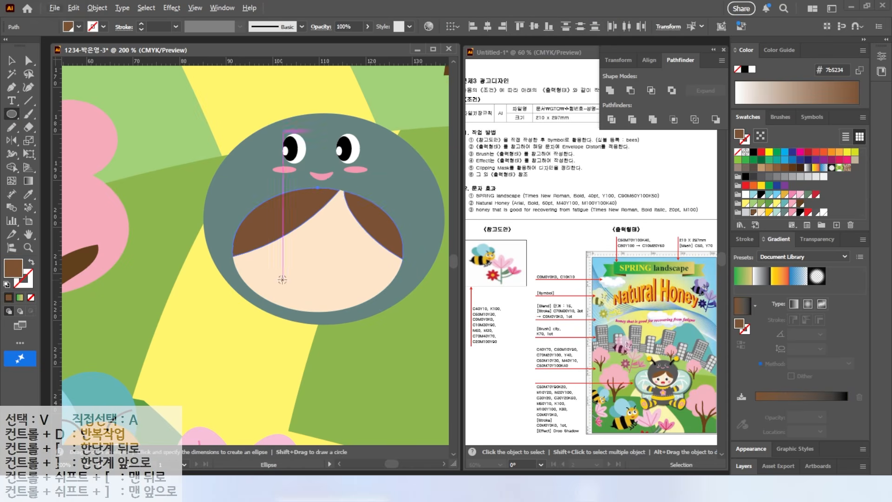
pyautogui.scroll(2, 282, 279)
pyautogui.moveTo(281, 211); pyautogui.dragTo(328, 259)
pyautogui.moveTo(286, 223); pyautogui.dragTo(325, 262)
pyautogui.click(799, 212)
pyautogui.moveTo(310, 231)
pyautogui.mouseDown()
pyautogui.moveTo(322, 242)
pyautogui.moveTo(422, 238)
pyautogui.moveTo(230, 236)
pyautogui.mouseUp()
pyautogui.click(745, 194)
# Duplicate the eye on the other side of the child's face and add a pink cheek circle beneath each eye
pyautogui.press('v')
pyautogui.keyDown('shift'); pyautogui.click(297, 241); pyautogui.keyUp('shift')
pyautogui.click(219, 210)
pyautogui.keyDown('shift'); pyautogui.click(228, 233); pyautogui.keyUp('shift')
pyautogui.doubleClick(217, 209)
pyautogui.press('Escape')
pyautogui.keyDown('shift'); pyautogui.click(230, 232); pyautogui.keyUp('shift')
pyautogui.moveTo(241, 229); pyautogui.dragTo(224, 230)
pyautogui.moveTo(152, 248)
pyautogui.mouseDown()
pyautogui.moveTo(196, 291)
pyautogui.moveTo(396, 278)
pyautogui.mouseUp()
pyautogui.press('v')
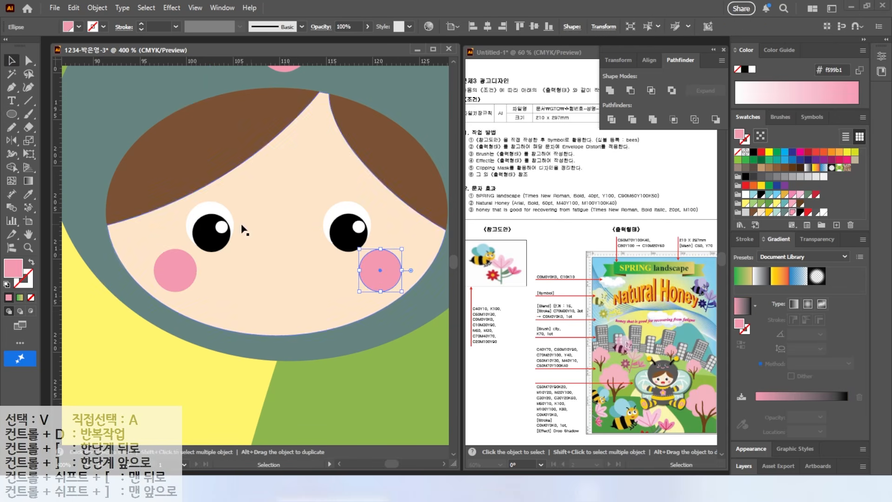
# Draw a pink mouth ellipse between the cheeks and place an overlapping copy below it, filled with red
pyautogui.press('l')
pyautogui.moveTo(282, 280); pyautogui.dragTo(315, 317)
pyautogui.press('v')
pyautogui.moveTo(269, 273); pyautogui.dragTo(268, 311)
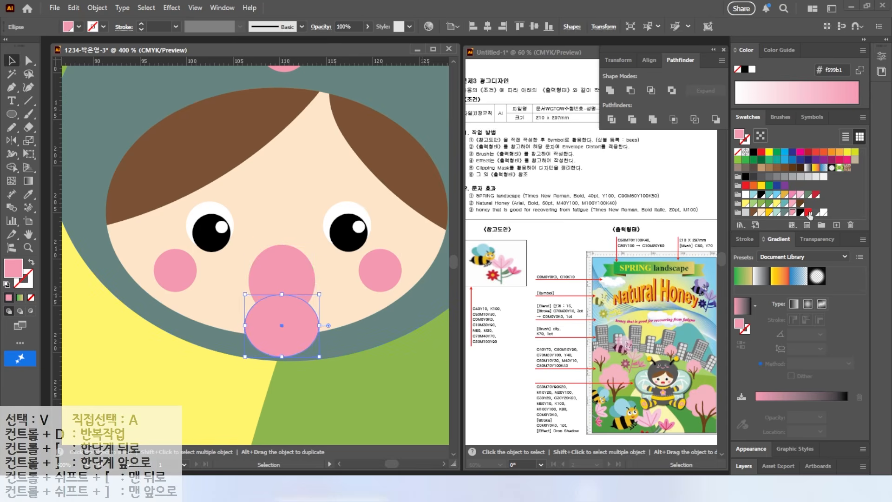
pyautogui.click(808, 212)
# Divide the two overlapping mouth ellipses and delete the red piece outside the mouth
pyautogui.keyDown('shift'); pyautogui.click(282, 269); pyautogui.keyUp('shift')
pyautogui.click(611, 120)
pyautogui.press('a')
pyautogui.click(326, 377)
pyautogui.click(304, 344)
pyautogui.press('Delete')
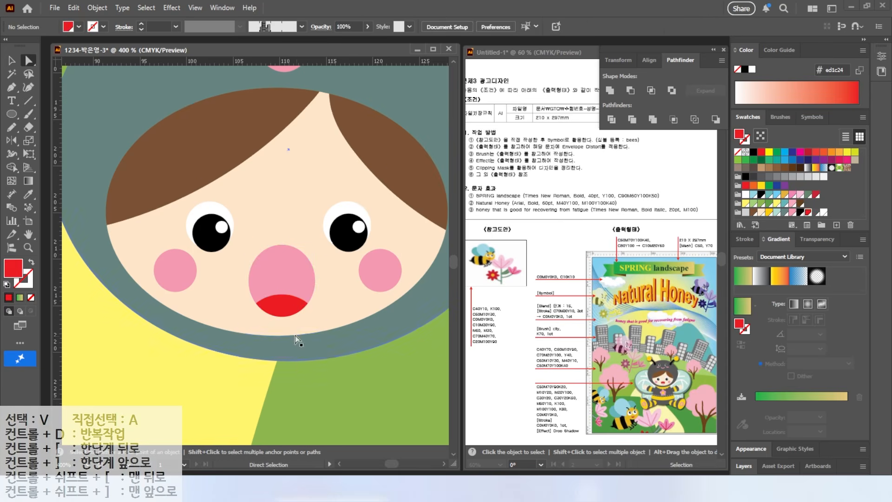
# Draw a horizontal line across the upper part of the child's mouth with the default black stroke
pyautogui.click(11, 115)
pyautogui.press('\\')
pyautogui.moveTo(231, 268); pyautogui.dragTo(330, 267)
pyautogui.click(6, 285)
pyautogui.click(12, 61)
# Divide the mouth shapes along the horizontal line and delete the piece above it to flatten the mouth's top
pyautogui.keyDown('shift'); pyautogui.click(281, 281); pyautogui.keyUp('shift')
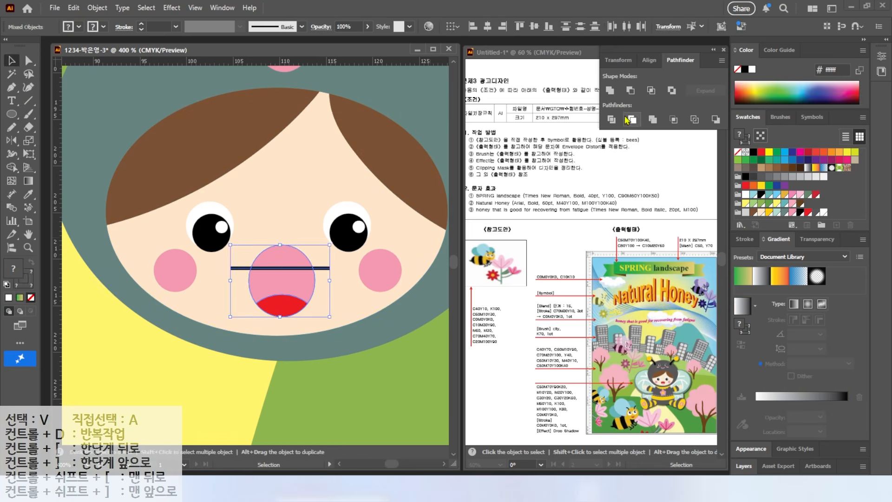
pyautogui.click(611, 119)
pyautogui.click(28, 61)
pyautogui.click(281, 204)
pyautogui.click(276, 258)
pyautogui.press('Delete')
# Move the mouth up slightly, then fill the tongue with pink and the rest of the mouth with red
pyautogui.click(10, 62)
pyautogui.moveTo(275, 280); pyautogui.dragTo(274, 271)
pyautogui.click(28, 61)
pyautogui.click(174, 394)
pyautogui.click(281, 298)
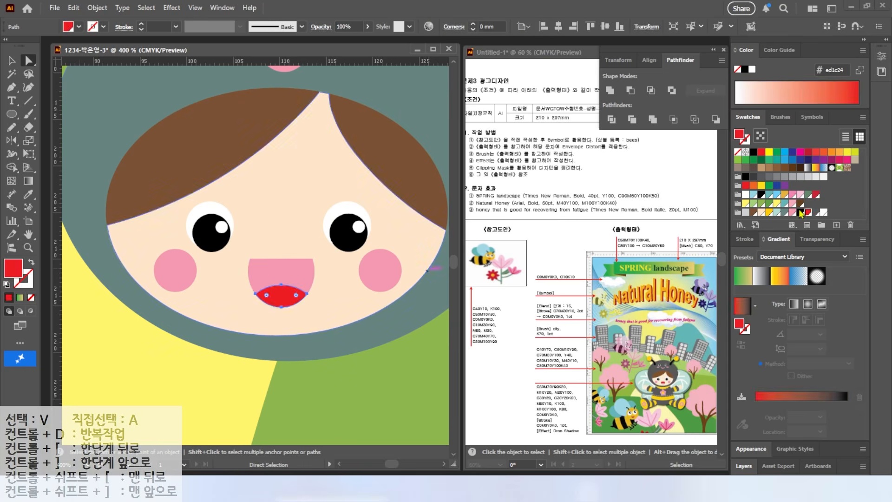
pyautogui.click(792, 213)
pyautogui.click(282, 270)
pyautogui.click(808, 212)
pyautogui.click(158, 367)
# Draw a small golden-yellow circle above the hood's upper right as the antenna tip
pyautogui.scroll(-3, 200, 356)
pyautogui.press('l')
pyautogui.moveTo(295, 166); pyautogui.dragTo(321, 192)
pyautogui.click(769, 212)
# Draw a curved, tapering antenna stalk with the Pen tool from the hood to the yellow circle, filled with black
pyautogui.scroll(2, 258, 204)
pyautogui.press('p')
pyautogui.click(284, 221)
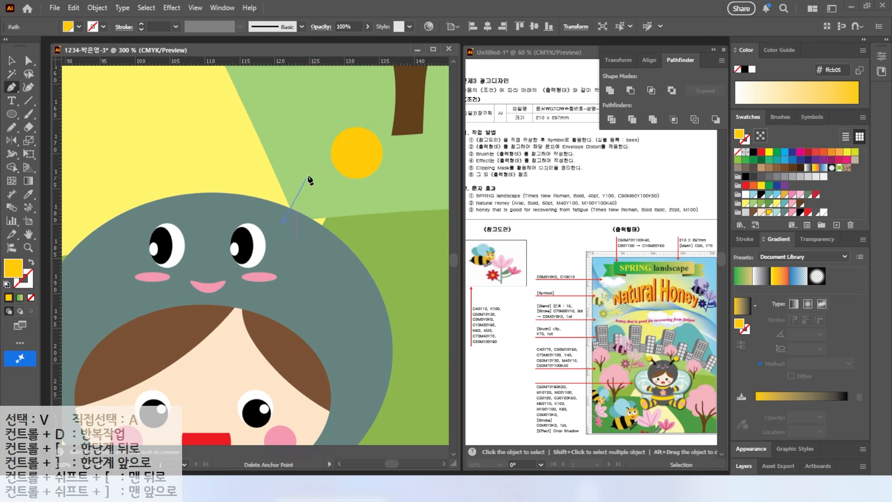
pyautogui.click(357, 160)
pyautogui.click(320, 187)
pyautogui.click(310, 231)
pyautogui.click(284, 221)
pyautogui.click(800, 212)
# Bring the yellow antenna circle to the front of its stalk
pyautogui.click(12, 60)
pyautogui.click(369, 155)
pyautogui.rightClick(369, 153)
pyautogui.moveTo(421, 418)
pyautogui.click(516, 418)
# Reflect a copy of the antenna stalk and yellow tip across the center of the hood to its left side
pyautogui.scroll(-2, 322, 276)
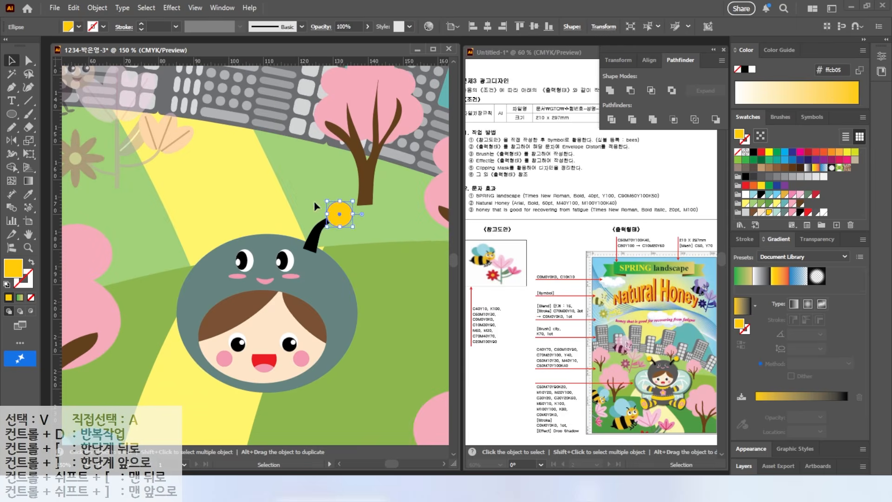
pyautogui.moveTo(314, 202); pyautogui.dragTo(342, 230)
pyautogui.click(12, 140)
pyautogui.keyDown('alt'); pyautogui.click(267, 234); pyautogui.keyUp('alt')
pyautogui.click(602, 274)
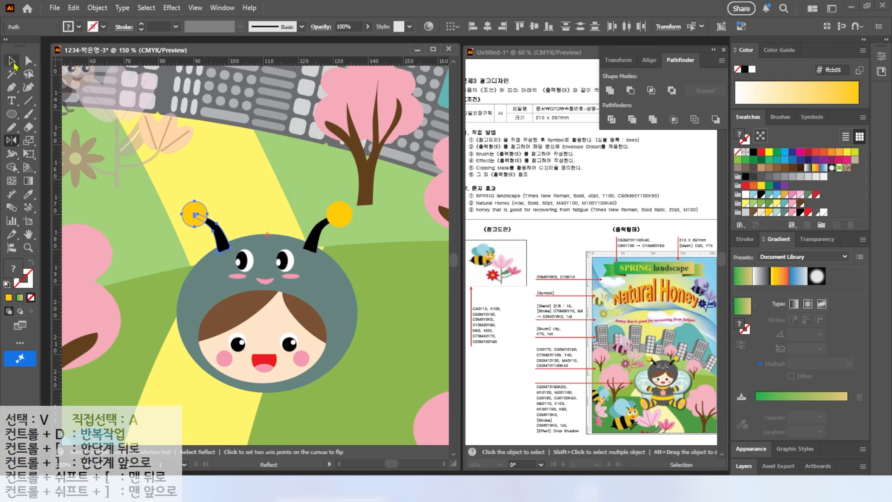
# Select the hood, face and both antennae and group them into one head object
pyautogui.click(13, 64)
pyautogui.click(151, 249)
pyautogui.moveTo(390, 404); pyautogui.dragTo(415, 295)
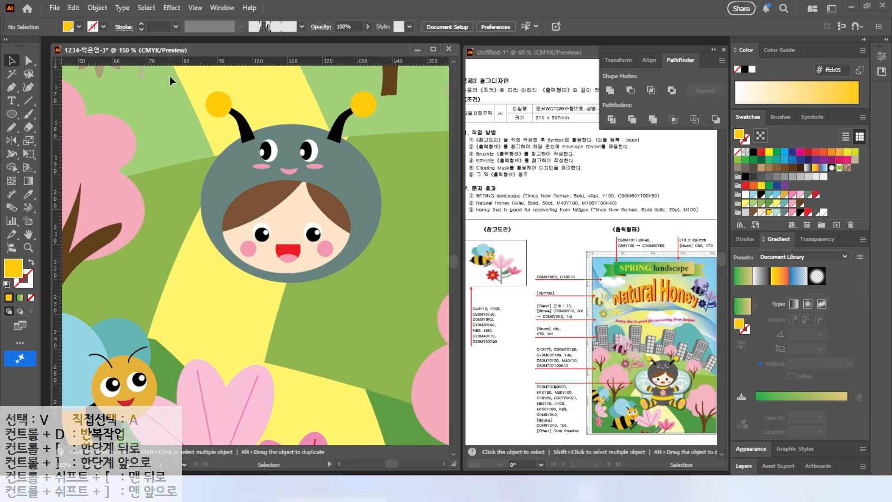
pyautogui.moveTo(390, 270); pyautogui.dragTo(389, 282)
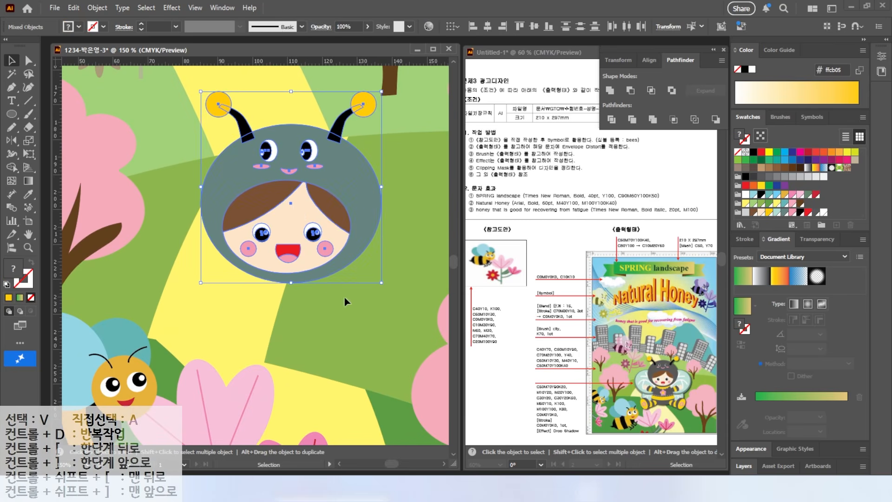
pyautogui.rightClick(294, 208)
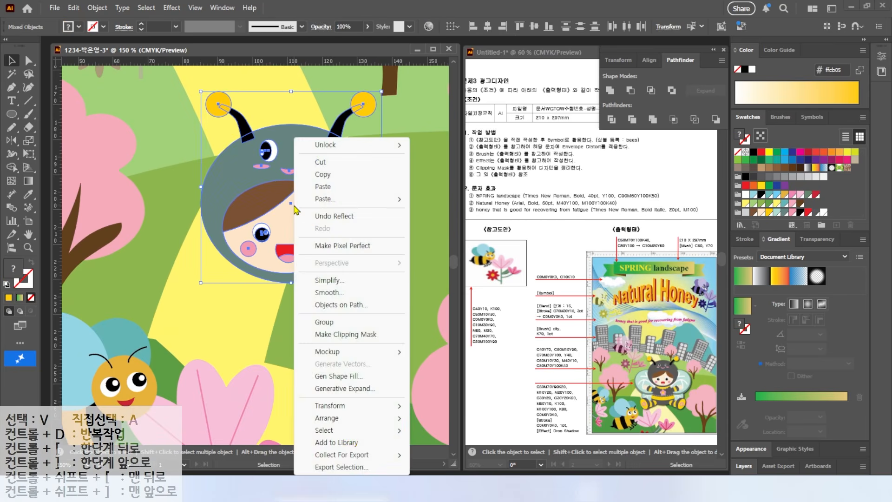
pyautogui.click(324, 323)
# Reposition the grouped head on the poster's path and scale it down slightly
pyautogui.scroll(-1, 289, 211)
pyautogui.moveTo(293, 217); pyautogui.dragTo(322, 240)
pyautogui.scroll(1, 292, 289)
pyautogui.moveTo(292, 293); pyautogui.dragTo(245, 230)
pyautogui.moveTo(378, 211); pyautogui.dragTo(369, 203)
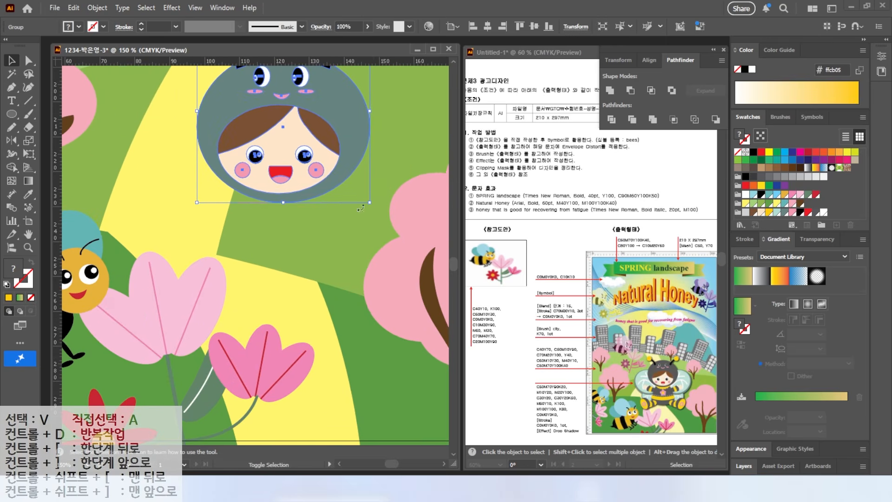
# Draw a golden-yellow ellipse below the head, reshape its top and bottom anchors into an egg-shaped body and align it under the head
pyautogui.press('l')
pyautogui.moveTo(214, 211); pyautogui.dragTo(364, 338)
pyautogui.press('a')
pyautogui.moveTo(289, 211); pyautogui.dragTo(289, 178)
pyautogui.moveTo(289, 339); pyautogui.dragTo(289, 325)
pyautogui.press('v')
pyautogui.moveTo(295, 237); pyautogui.dragTo(288, 236)
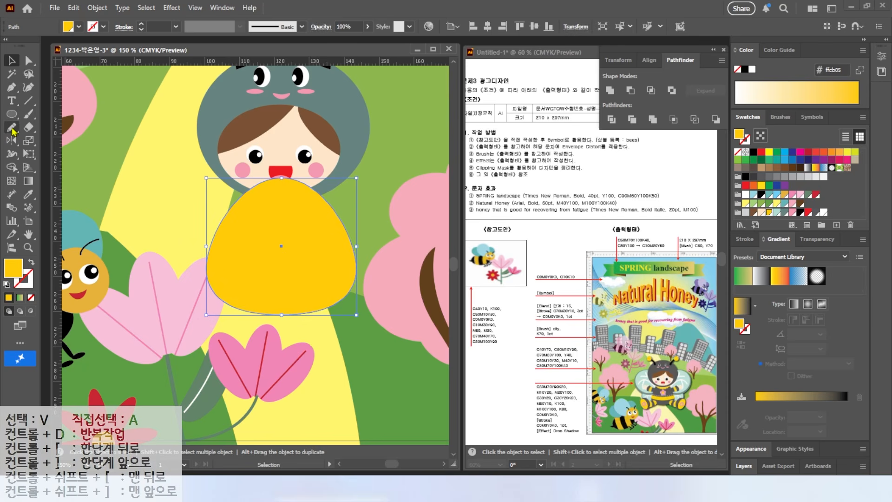
# Draw a shallow downward curve across the yellow body with the Pen tool, with a black stroke and no fill
pyautogui.click(11, 87)
pyautogui.click(185, 261)
pyautogui.moveTo(273, 282); pyautogui.dragTo(312, 282)
pyautogui.click(388, 267)
pyautogui.press('d')
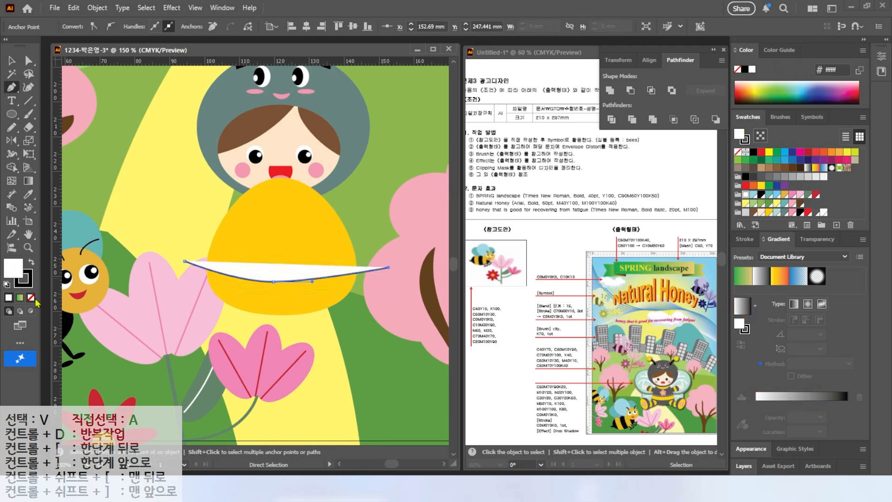
pyautogui.click(31, 297)
pyautogui.press('a')
pyautogui.press('v')
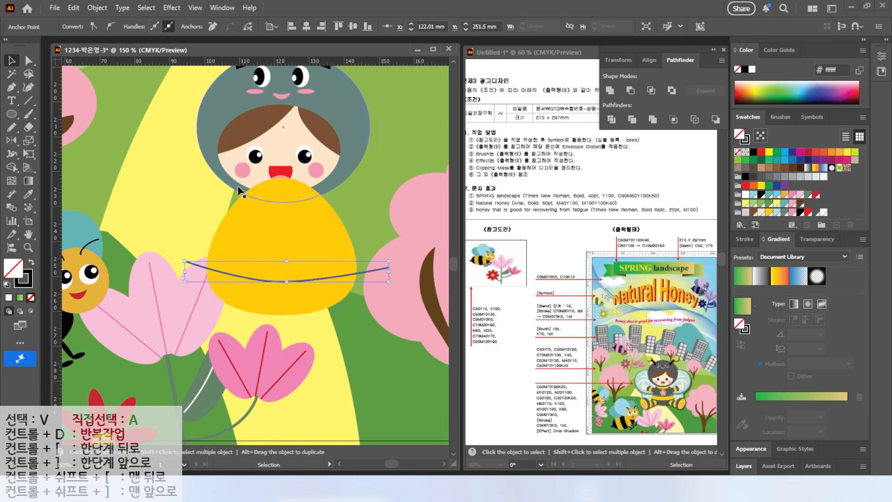
pyautogui.hotkey('ctrl', 'shift', 'a')
# Duplicate the curve to get three stripe lines spaced down the body and narrow the uppermost one
pyautogui.moveTo(273, 281); pyautogui.dragTo(285, 222)
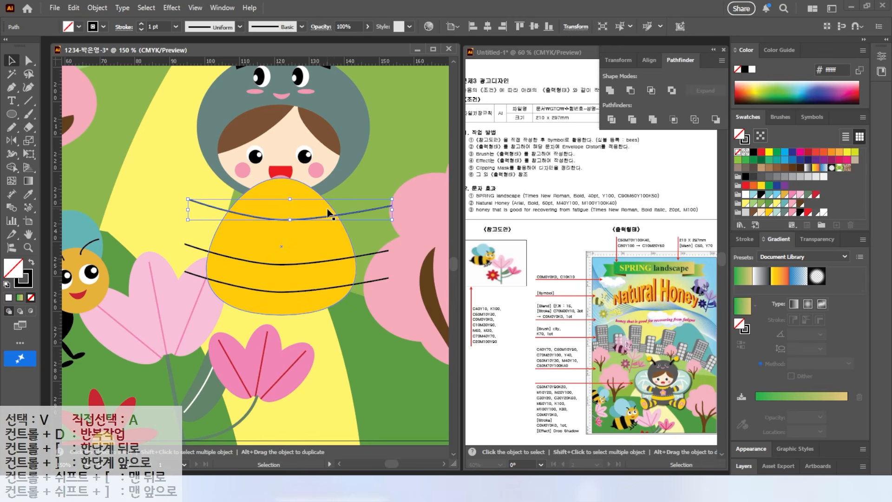
pyautogui.moveTo(392, 209); pyautogui.dragTo(365, 209)
pyautogui.moveTo(188, 209); pyautogui.dragTo(206, 210)
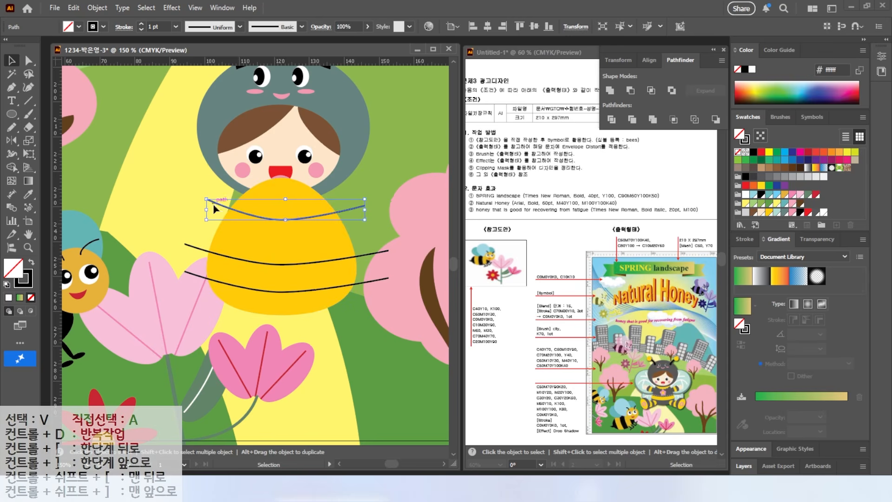
pyautogui.moveTo(286, 221); pyautogui.dragTo(285, 219)
# Divide the body along the three curves and fill the bottom band and the second band from the top with grey-green
pyautogui.moveTo(392, 302); pyautogui.dragTo(325, 205)
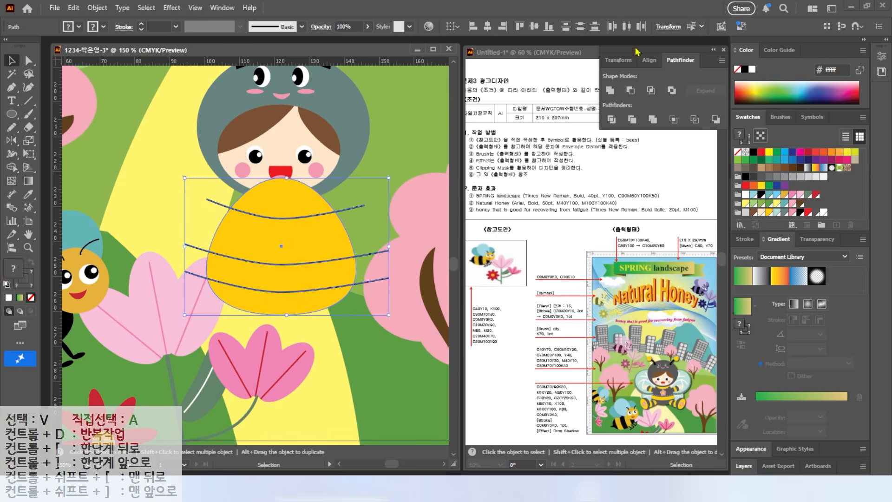
pyautogui.click(611, 120)
pyautogui.click(29, 60)
pyautogui.click(297, 303)
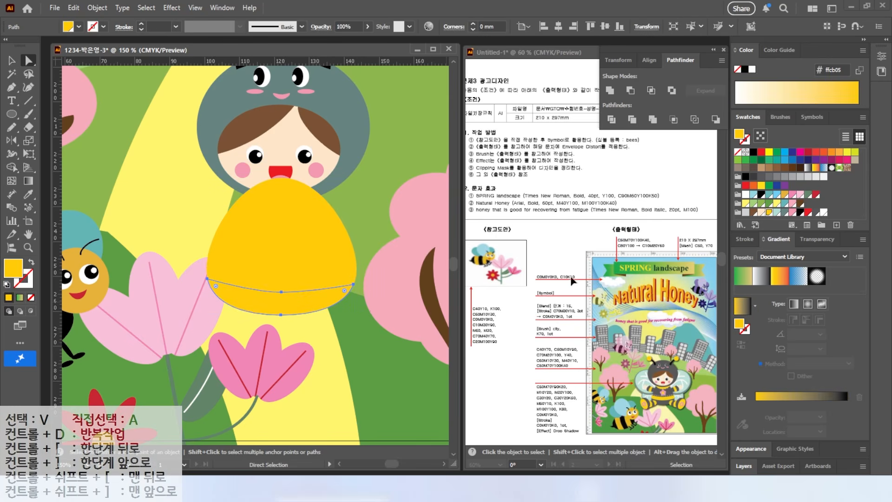
pyautogui.click(785, 213)
pyautogui.click(321, 235)
pyautogui.click(785, 212)
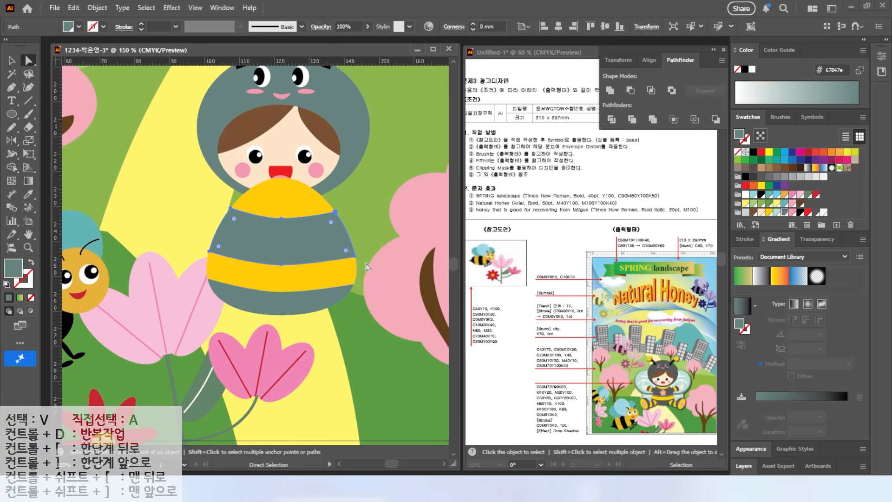
# Draw a curve along the lower edge of the upper grey-green band with the Pen tool, with a white stroke and no fill
pyautogui.click(10, 88)
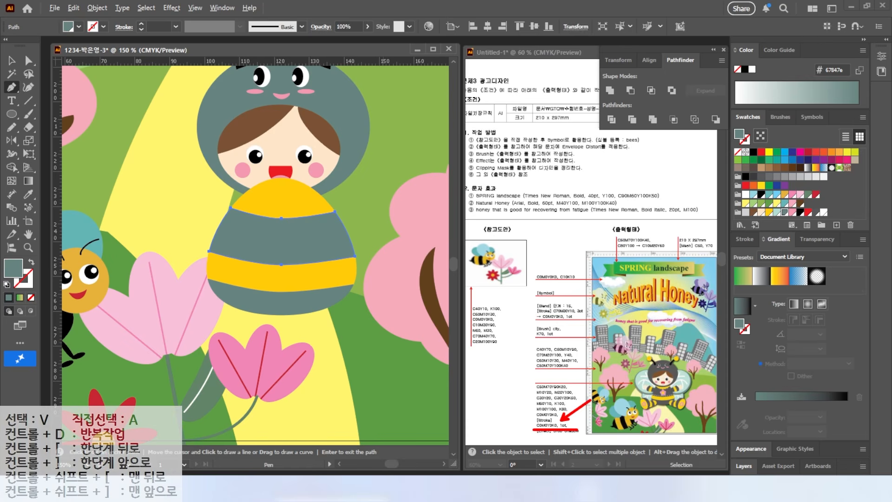
pyautogui.click(214, 243)
pyautogui.moveTo(278, 258); pyautogui.dragTo(312, 258)
pyautogui.click(354, 249)
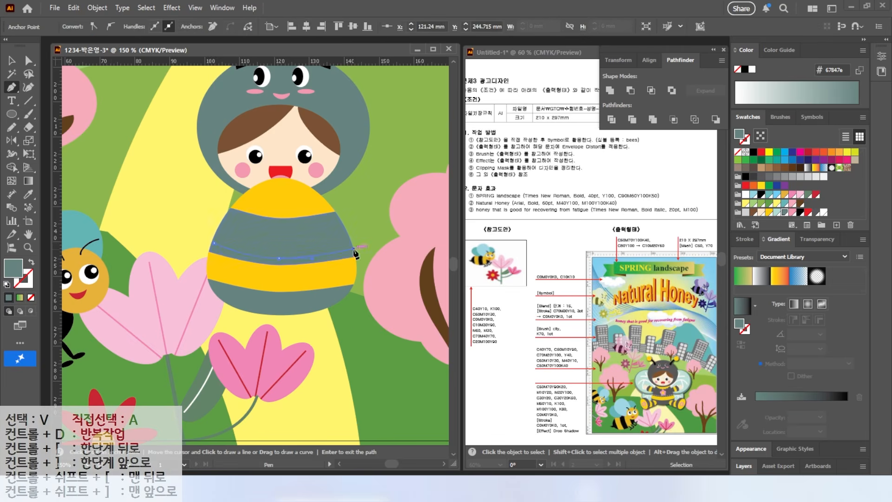
pyautogui.click(31, 263)
pyautogui.click(824, 213)
pyautogui.click(11, 61)
pyautogui.hotkey('ctrl', 'shift', 'a')
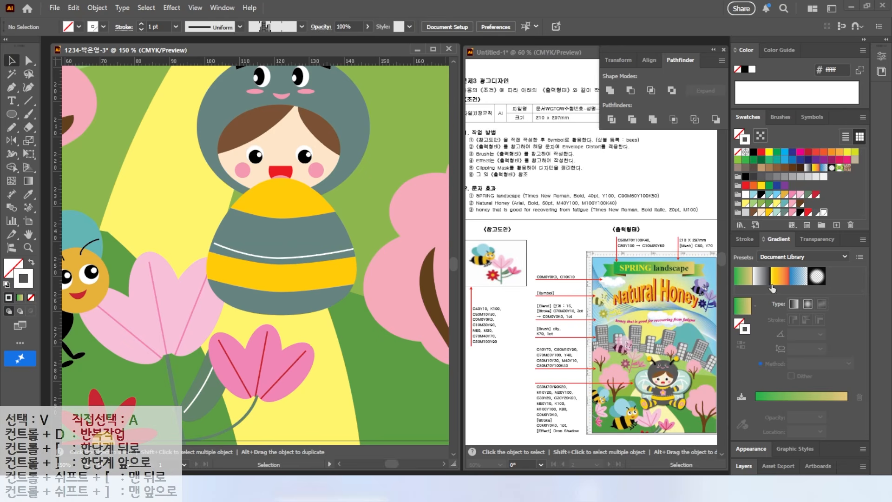
# Make the white curve a dashed line with a 5 pt dash and a 3 pt gap
pyautogui.click(744, 238)
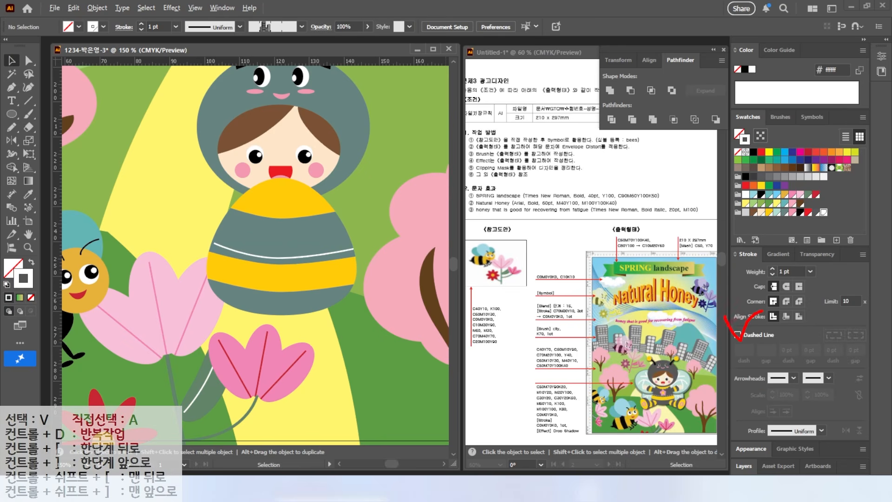
pyautogui.click(335, 255)
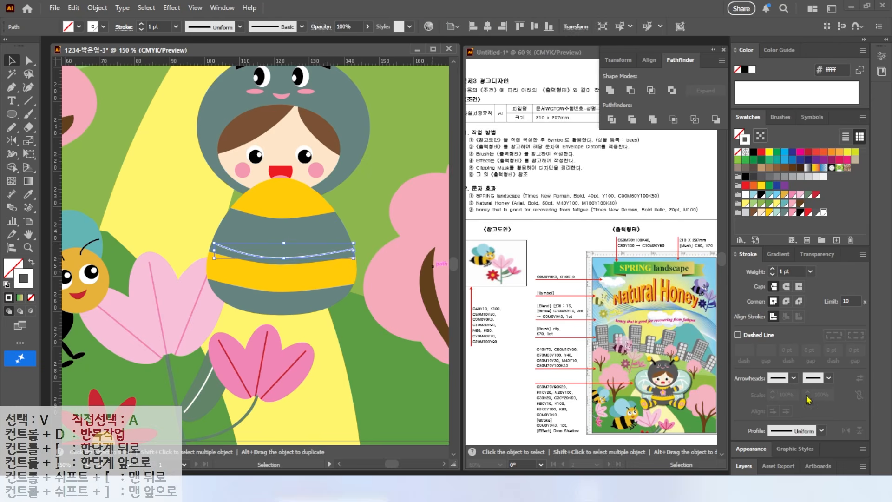
pyautogui.click(737, 334)
pyautogui.click(183, 237)
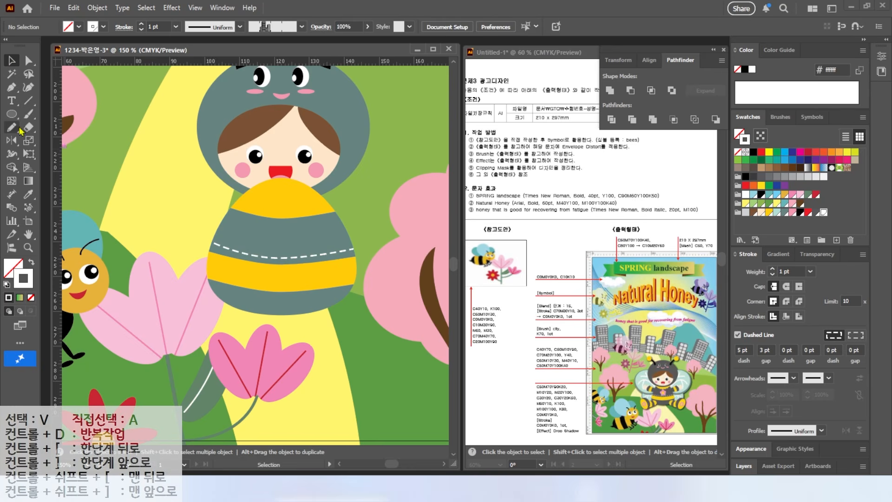
# Draw a second white dashed curve along the upper yellow band's lower edge with the Pencil tool and bring the head to the front
pyautogui.click(13, 127)
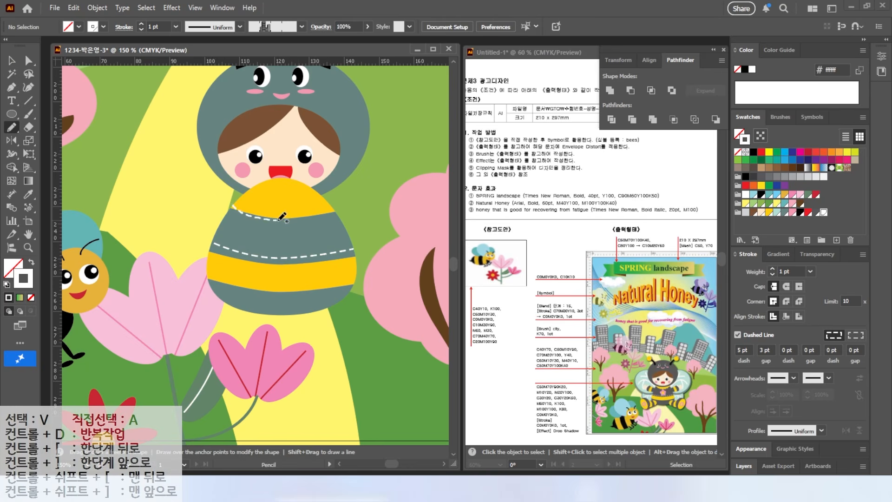
pyautogui.press('v')
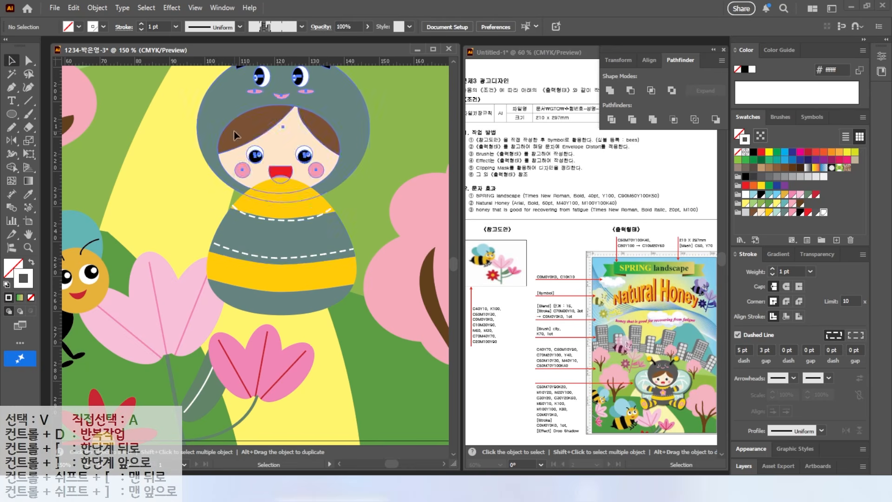
pyautogui.rightClick(234, 132)
pyautogui.moveTo(310, 419)
pyautogui.click(373, 418)
pyautogui.click(400, 148)
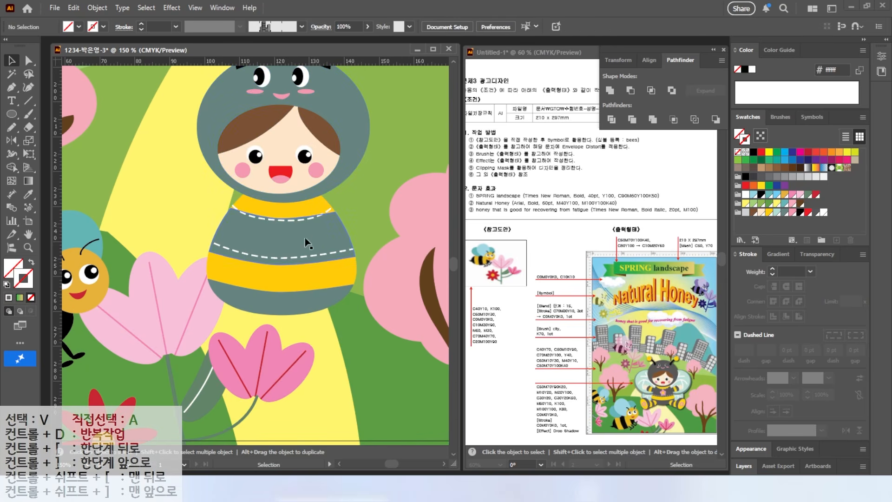
# Draw a closed arm outline reaching up and outward from the body's right shoulder with the Pen tool
pyautogui.moveTo(315, 228); pyautogui.dragTo(256, 252)
pyautogui.click(11, 89)
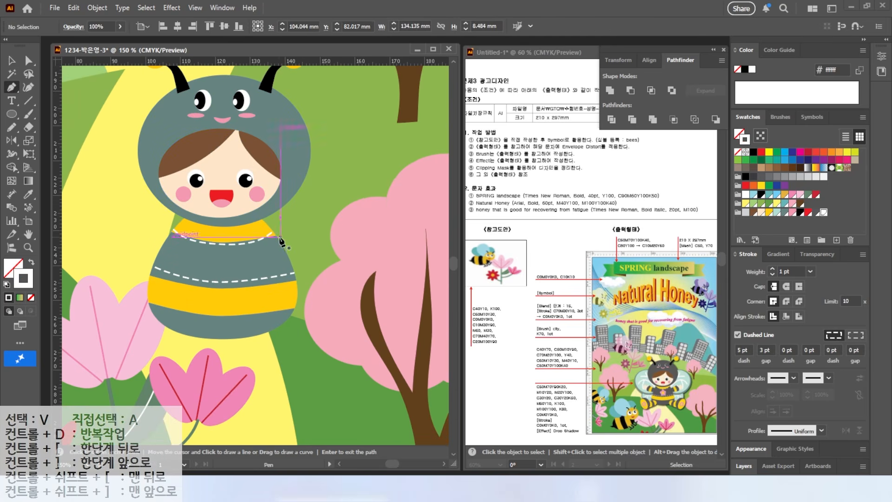
pyautogui.click(276, 236)
pyautogui.click(320, 211)
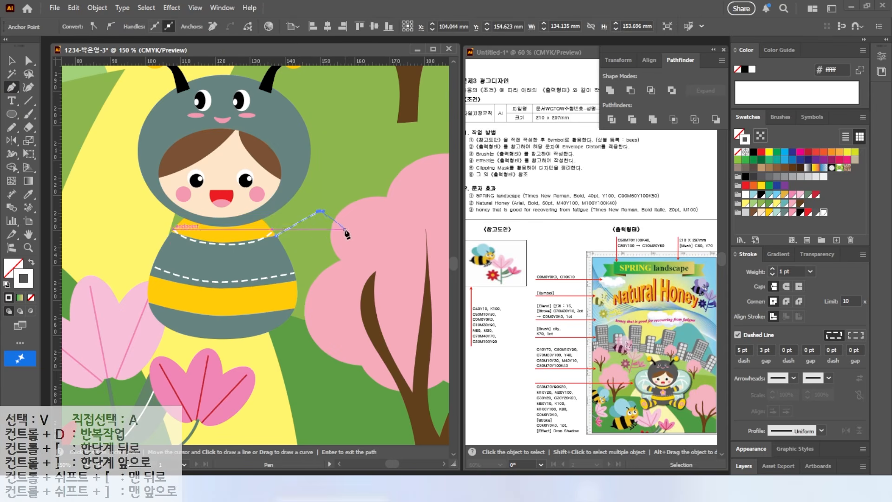
pyautogui.moveTo(346, 241); pyautogui.dragTo(350, 266)
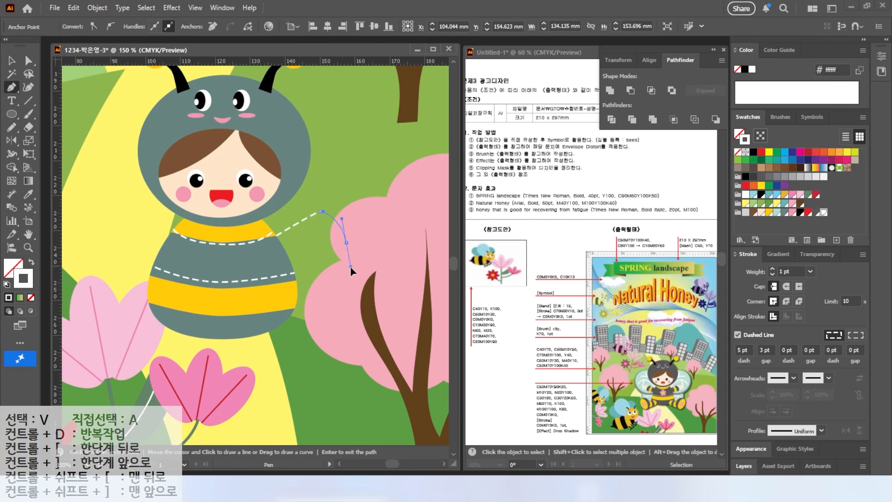
pyautogui.click(285, 268)
pyautogui.click(275, 236)
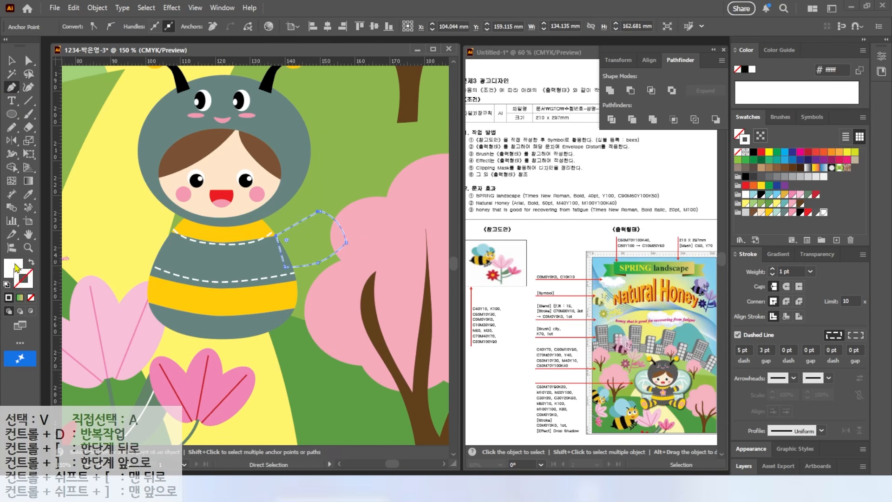
# Fill the arm with yellow-orange, remove its stroke and nudge it into place against the shoulder
pyautogui.click(769, 212)
pyautogui.click(27, 283)
pyautogui.click(31, 298)
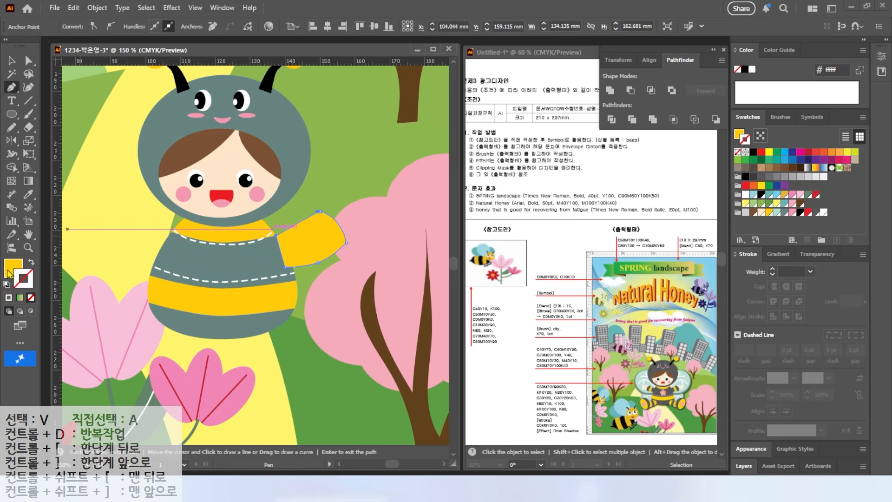
pyautogui.press('x')
pyautogui.press('v')
pyautogui.moveTo(320, 251); pyautogui.dragTo(319, 254)
# Draw two curves across the arm with the Pencil tool and divide the arm along them
pyautogui.click(11, 127)
pyautogui.moveTo(284, 223)
pyautogui.mouseDown()
pyautogui.moveTo(307, 260)
pyautogui.moveTo(308, 284)
pyautogui.mouseUp()
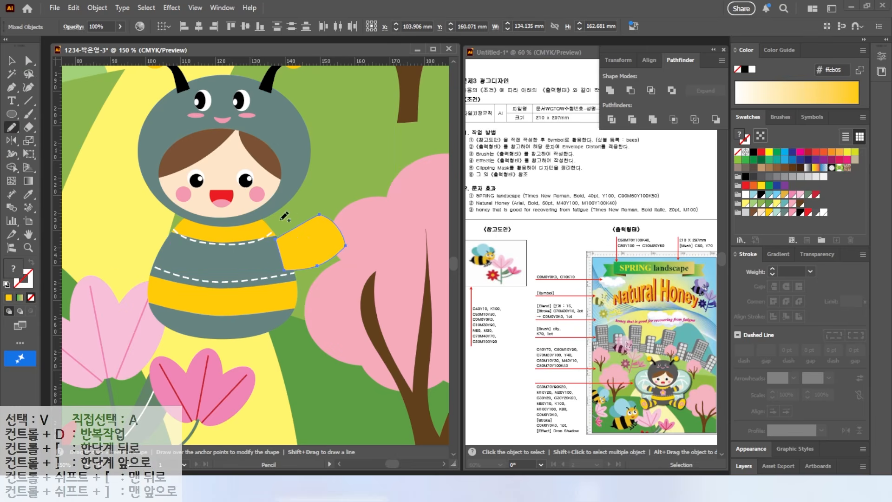
pyautogui.click(31, 297)
pyautogui.moveTo(301, 212)
pyautogui.mouseDown()
pyautogui.moveTo(325, 228)
pyautogui.moveTo(336, 277)
pyautogui.mouseUp()
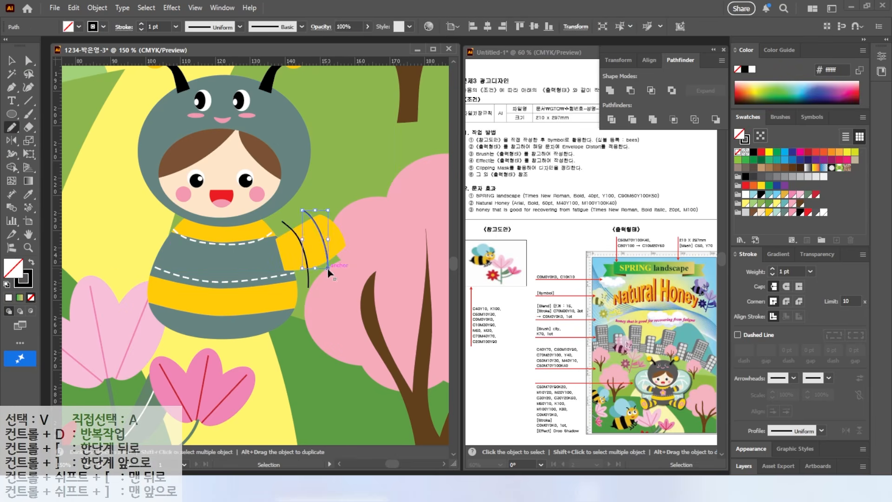
pyautogui.press('v')
pyautogui.moveTo(291, 199); pyautogui.dragTo(355, 283)
pyautogui.click(611, 119)
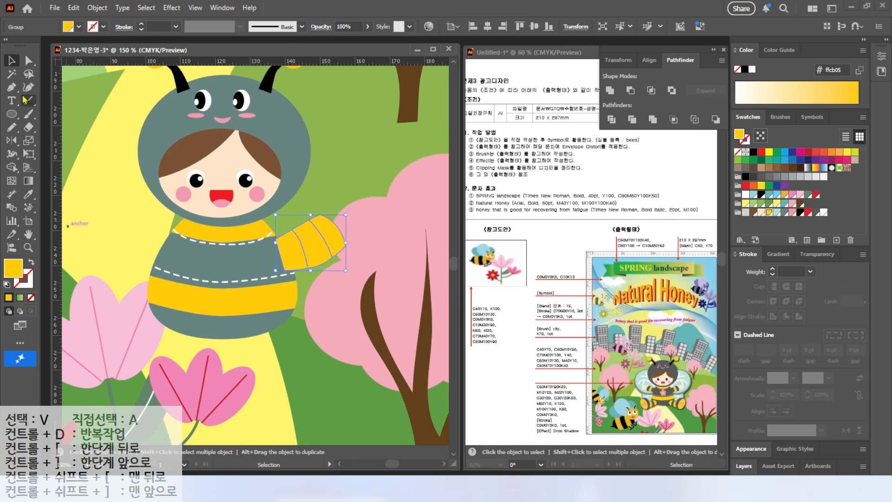
# Fill the arm's shoulder and wrist segments with grey-green, leaving the middle band yellow
pyautogui.click(29, 61)
pyautogui.click(362, 205)
pyautogui.click(329, 236)
pyautogui.keyDown('shift'); pyautogui.click(296, 259); pyautogui.keyUp('shift')
pyautogui.click(785, 212)
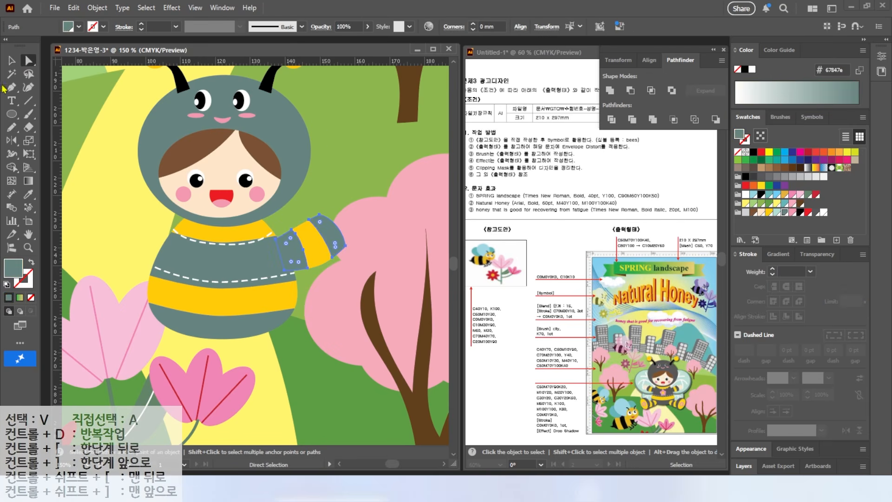
# Draw an open hand with fingers at the end of the sleeve with the Pencil tool and fill it with skin colour
pyautogui.click(13, 126)
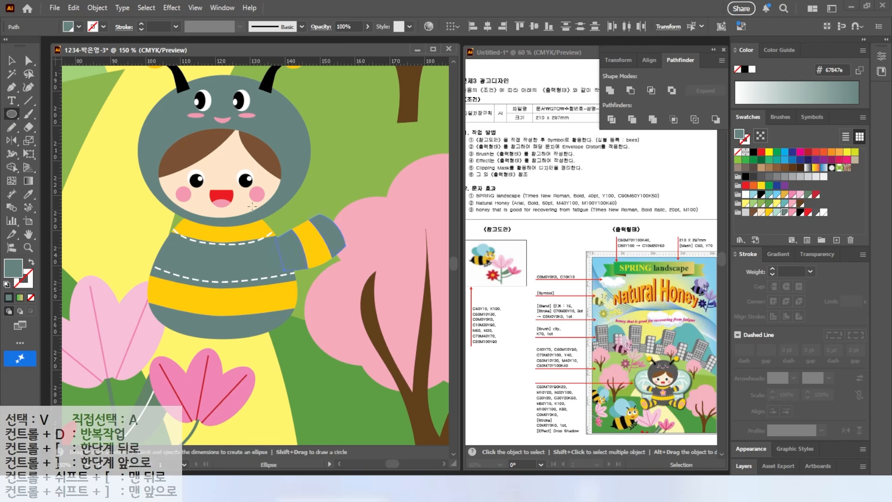
pyautogui.hotkey('ctrl', 'shift', 'a')
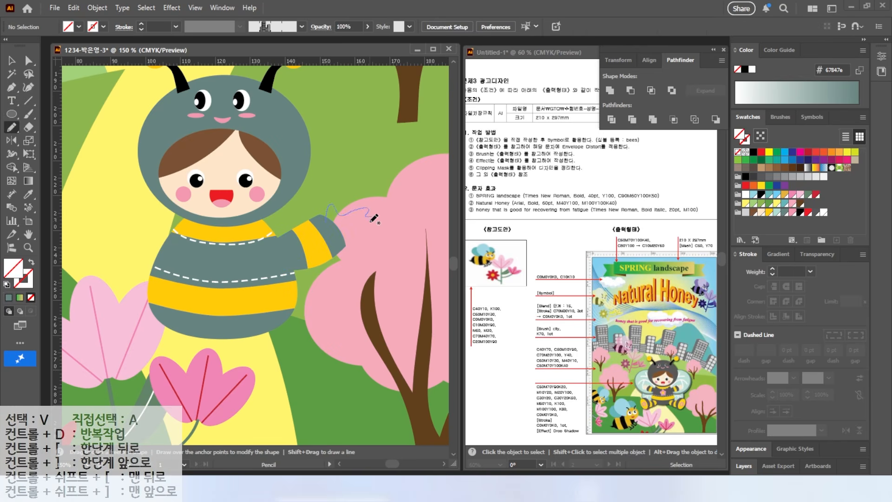
pyautogui.moveTo(329, 231); pyautogui.dragTo(330, 235)
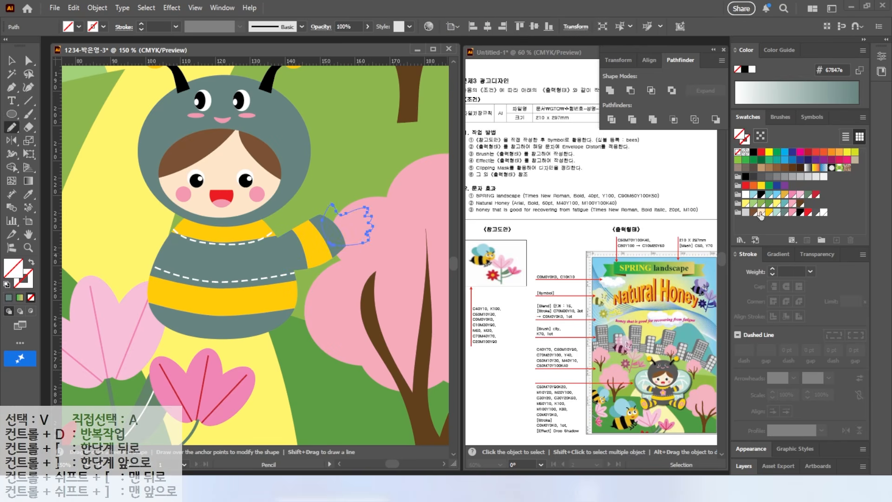
pyautogui.click(760, 212)
# Reflect a copy of the arm and hand to the opposite side of the body about the face's centre
pyautogui.press('v')
pyautogui.moveTo(369, 188); pyautogui.dragTo(303, 256)
pyautogui.click(10, 142)
pyautogui.keyDown('alt'); pyautogui.click(222, 202); pyautogui.keyUp('alt')
pyautogui.click(603, 273)
pyautogui.press('v')
pyautogui.click(380, 149)
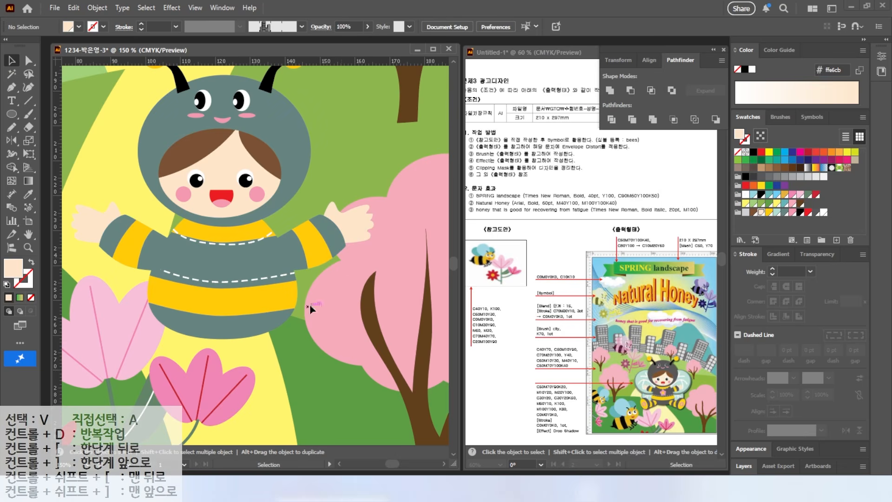
# Draw a closed leg shape extending outward from the lower left of the body with the Pen tool
pyautogui.moveTo(304, 309); pyautogui.dragTo(331, 225)
pyautogui.click(11, 87)
pyautogui.click(190, 243)
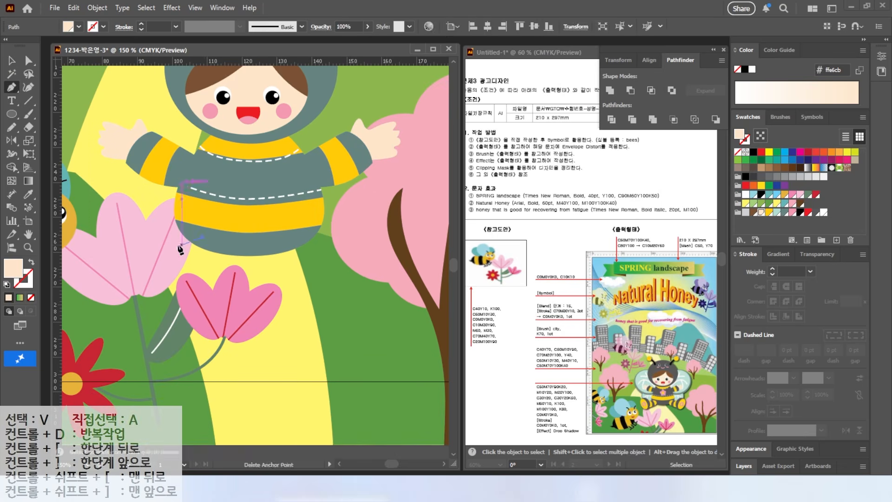
pyautogui.moveTo(120, 233); pyautogui.dragTo(120, 275)
pyautogui.moveTo(135, 284); pyautogui.dragTo(191, 242)
pyautogui.press('a')
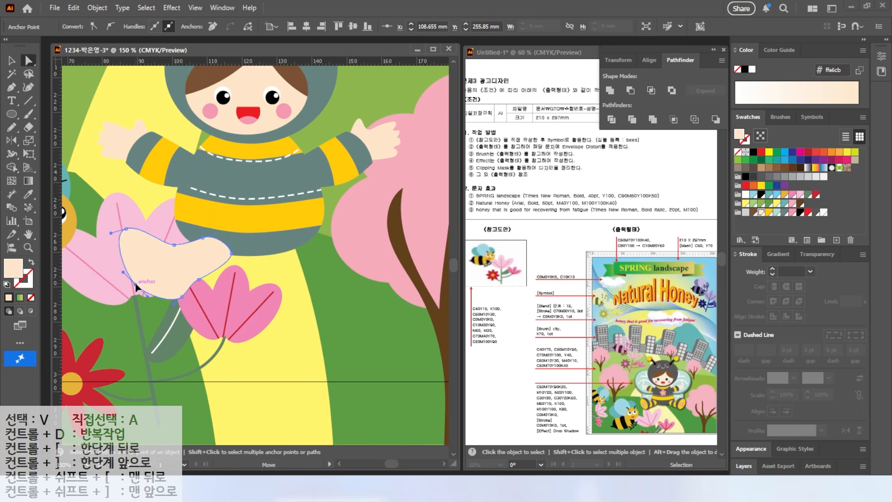
pyautogui.click(128, 230)
# Draw a yellow-orange ellipse for the sole and tilt it to fit the foot end of the leg
pyautogui.click(12, 113)
pyautogui.moveTo(169, 260); pyautogui.dragTo(214, 327)
pyautogui.click(769, 213)
pyautogui.press('v')
pyautogui.moveTo(220, 256); pyautogui.dragTo(196, 246)
pyautogui.moveTo(208, 296); pyautogui.dragTo(172, 304)
# Fill the leg shape with grey-green and arrange it behind the yellow sole
pyautogui.click(206, 259)
pyautogui.click(784, 212)
pyautogui.click(152, 265)
pyautogui.hotkey('ctrl', '[')
pyautogui.click(183, 265)
# Draw stripe curves across the leg with the Pencil tool and divide the leg along them
pyautogui.press('n')
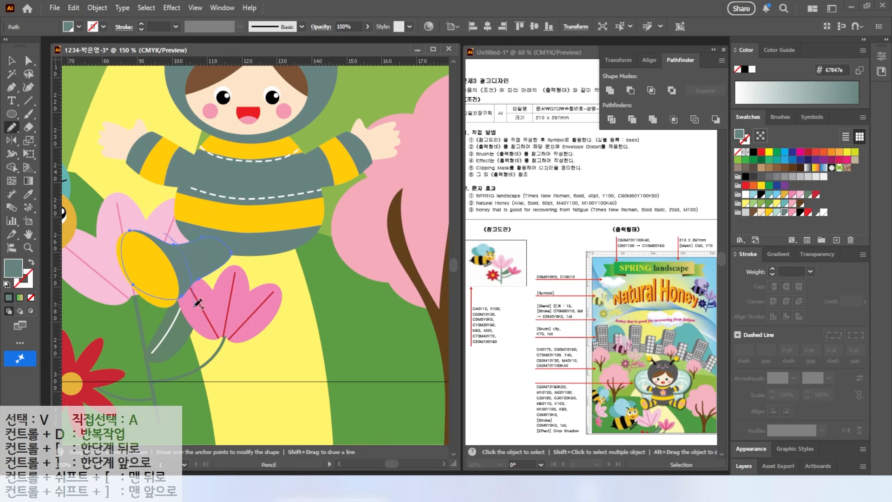
pyautogui.moveTo(198, 303); pyautogui.dragTo(164, 232)
pyautogui.hotkey('ctrl', 'shift', 'a')
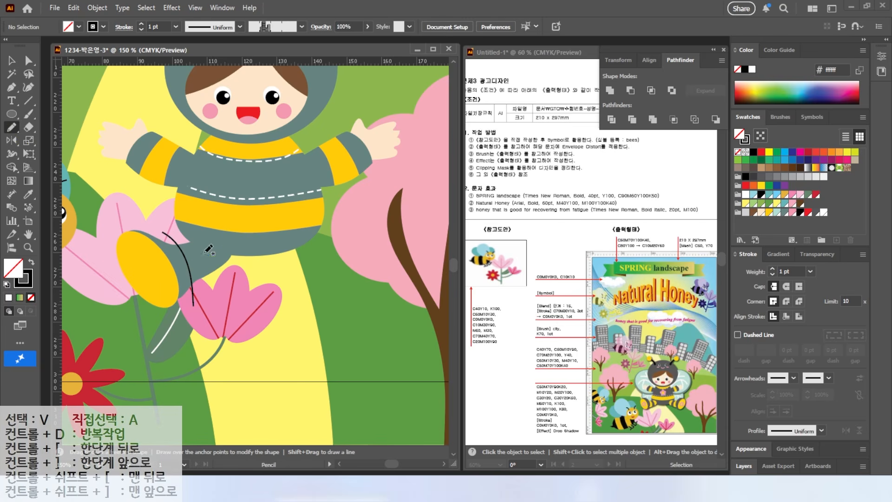
pyautogui.moveTo(199, 252)
pyautogui.mouseDown()
pyautogui.moveTo(204, 278)
pyautogui.moveTo(219, 280)
pyautogui.mouseUp()
pyautogui.press('v')
pyautogui.keyDown('shift'); pyautogui.click(203, 270); pyautogui.keyUp('shift')
pyautogui.keyDown('shift'); pyautogui.click(191, 273); pyautogui.keyUp('shift')
pyautogui.keyDown('shift'); pyautogui.click(210, 268); pyautogui.keyUp('shift')
pyautogui.click(611, 119)
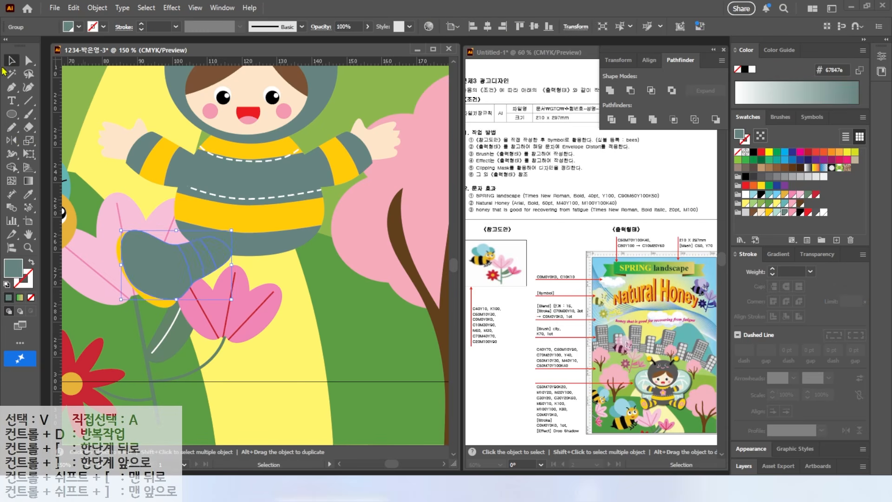
# Fill alternate leg bands with yellow-orange and bring the sole ellipse to the front
pyautogui.press('a')
pyautogui.click(770, 213)
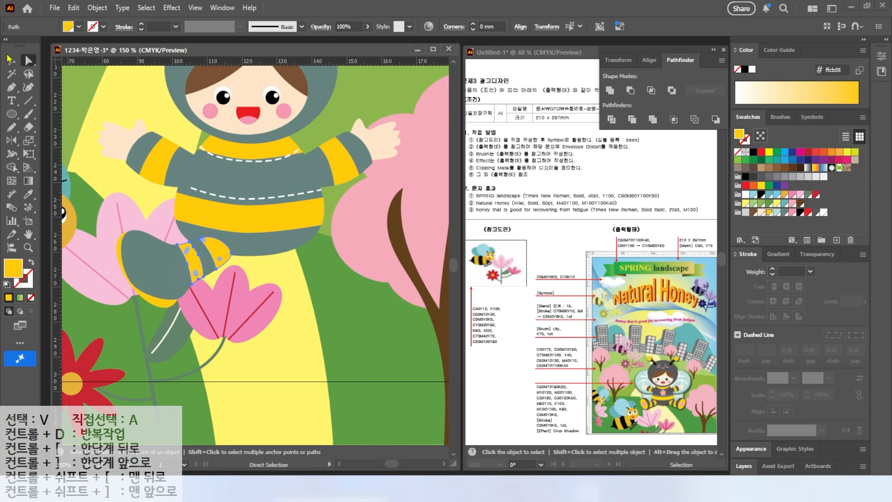
pyautogui.press('v')
pyautogui.click(159, 301)
pyautogui.hotkey('ctrl', 'shift', ']')
pyautogui.moveTo(159, 320); pyautogui.dragTo(168, 276)
# Draw a small pink ellipse on the sole as a flower petal
pyautogui.press('l')
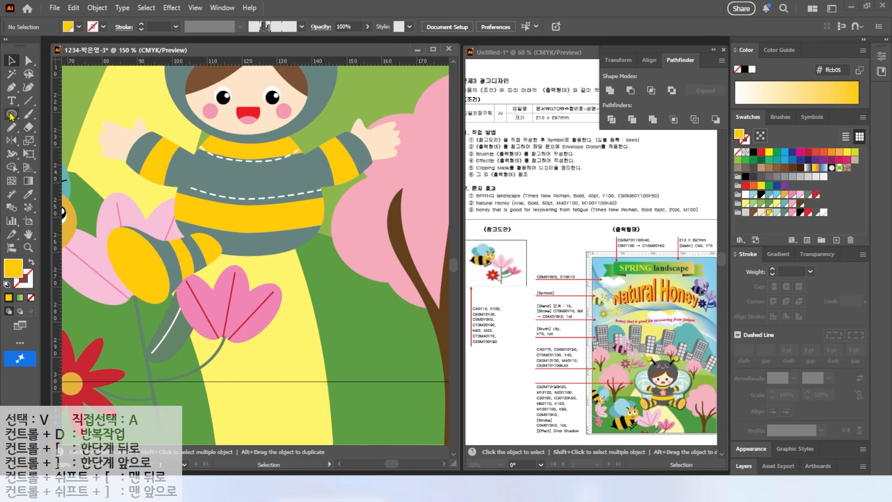
pyautogui.moveTo(133, 246)
pyautogui.mouseDown()
pyautogui.moveTo(148, 266)
pyautogui.moveTo(212, 279)
pyautogui.mouseUp()
pyautogui.scroll(3, 148, 285)
pyautogui.press('v')
# Rotate copies of the petal around its end point to form a five-petal flower
pyautogui.moveTo(12, 140); pyautogui.dragTo(52, 143)
pyautogui.keyDown('alt'); pyautogui.click(190, 226); pyautogui.keyUp('alt')
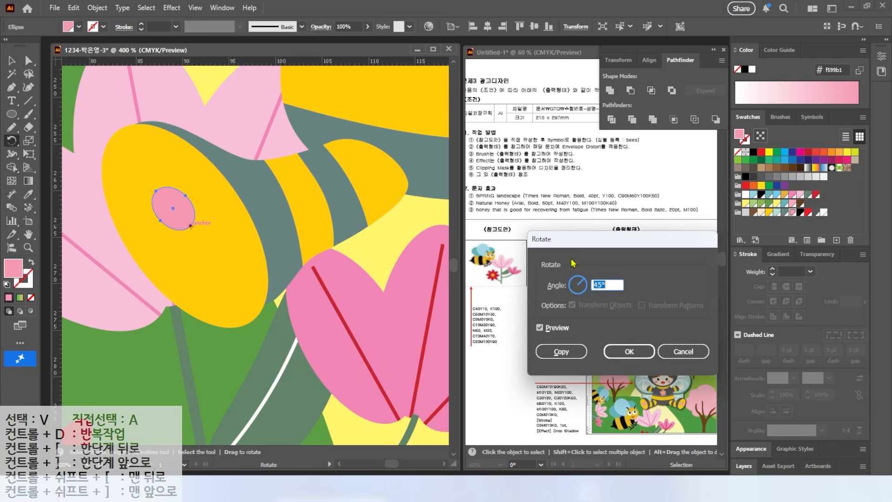
pyautogui.click(558, 349)
pyautogui.hotkey('ctrl', 'd')
pyautogui.hotkey('ctrl', 'd')
pyautogui.hotkey('ctrl', 'd')
# Draw a small circle at the flower's centre and fill it with skin colour
pyautogui.press('l')
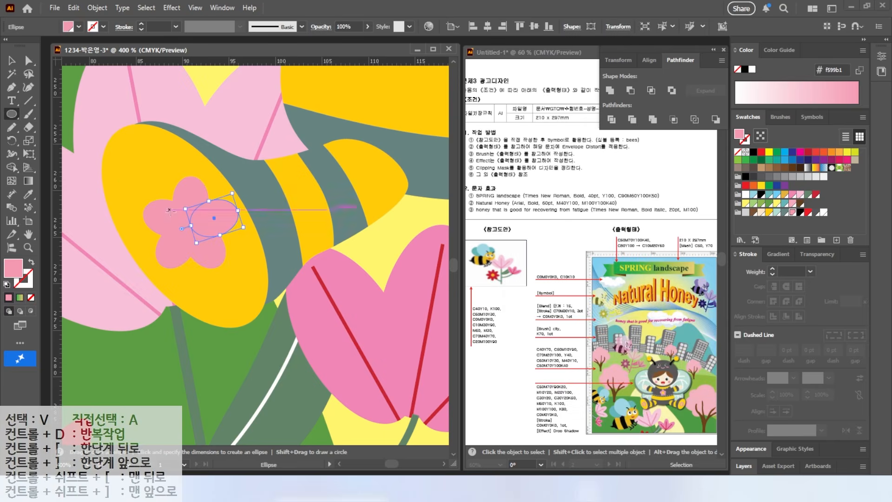
pyautogui.press('v')
pyautogui.hotkey('ctrl', 'shift', 'a')
pyautogui.press('l')
pyautogui.moveTo(204, 240); pyautogui.dragTo(206, 239)
pyautogui.press('v')
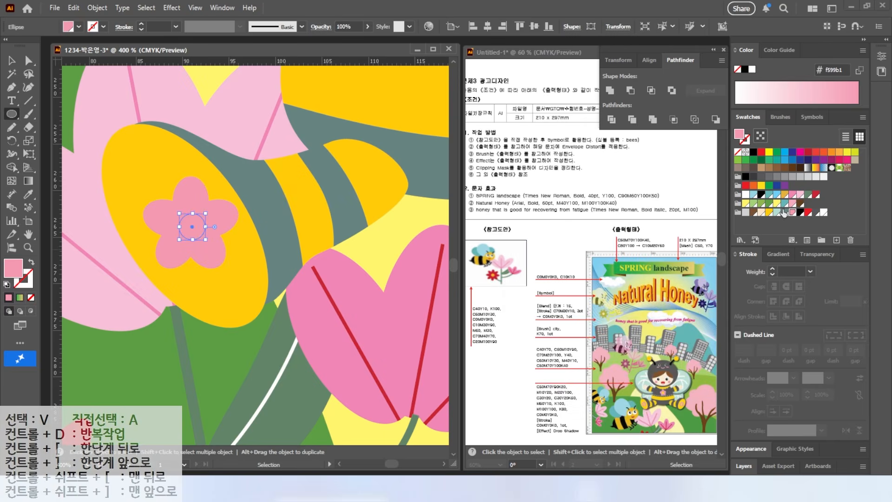
pyautogui.click(766, 213)
# Reflect a copy of the leg, sole and flower to the opposite side about the face's centre
pyautogui.scroll(-3, 152, 250)
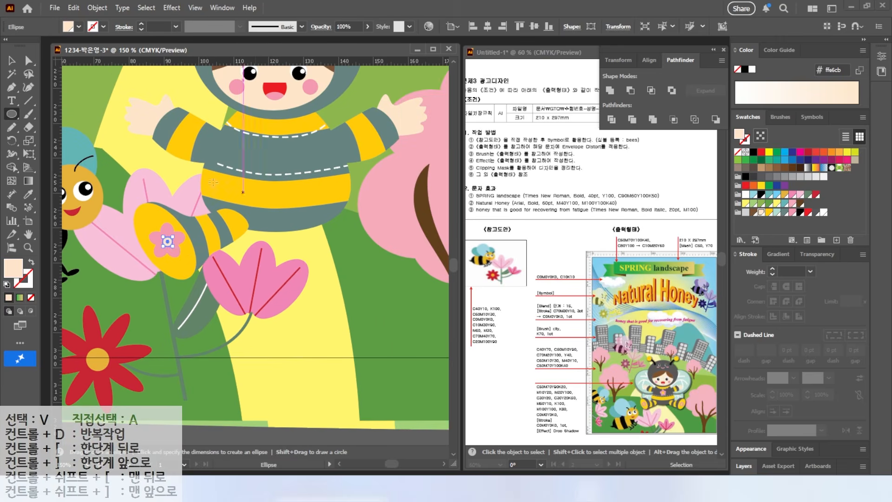
pyautogui.moveTo(147, 295); pyautogui.dragTo(202, 222)
pyautogui.moveTo(12, 140); pyautogui.dragTo(44, 154)
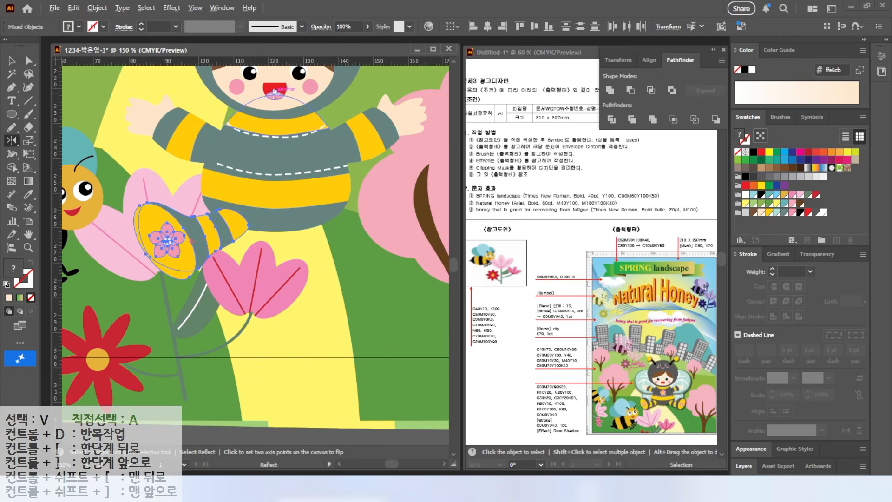
pyautogui.keyDown('alt'); pyautogui.click(275, 92); pyautogui.keyUp('alt')
pyautogui.click(602, 274)
pyautogui.click(18, 62)
pyautogui.hotkey('ctrl', 'shift', 'a')
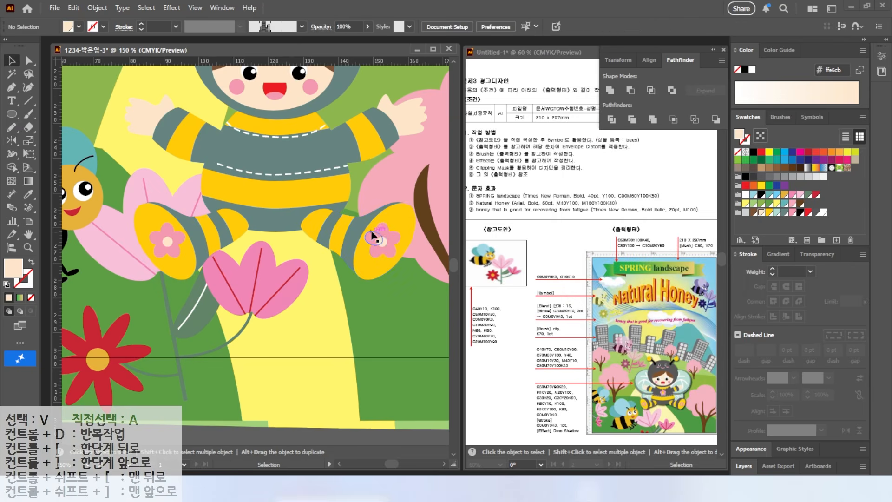
# Copy the pink flower onto the middle of the chest and group all parts of the child
pyautogui.moveTo(380, 249); pyautogui.dragTo(277, 163)
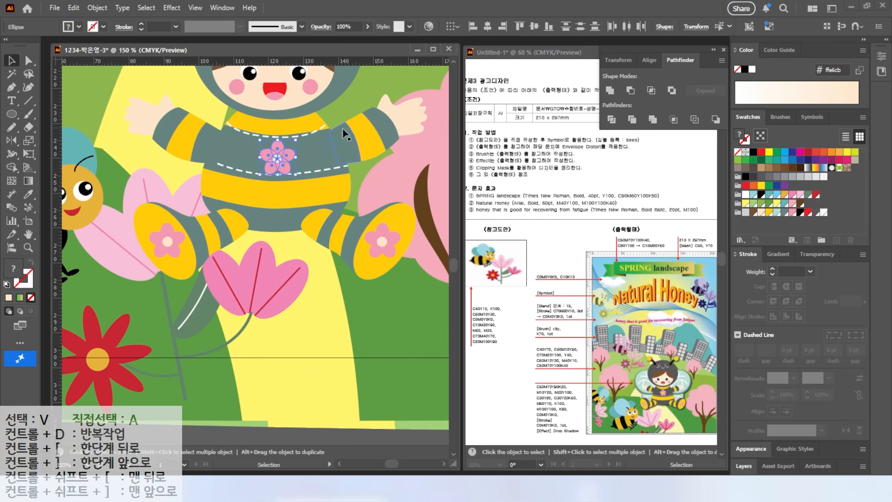
pyautogui.hotkey('ctrl', '-')
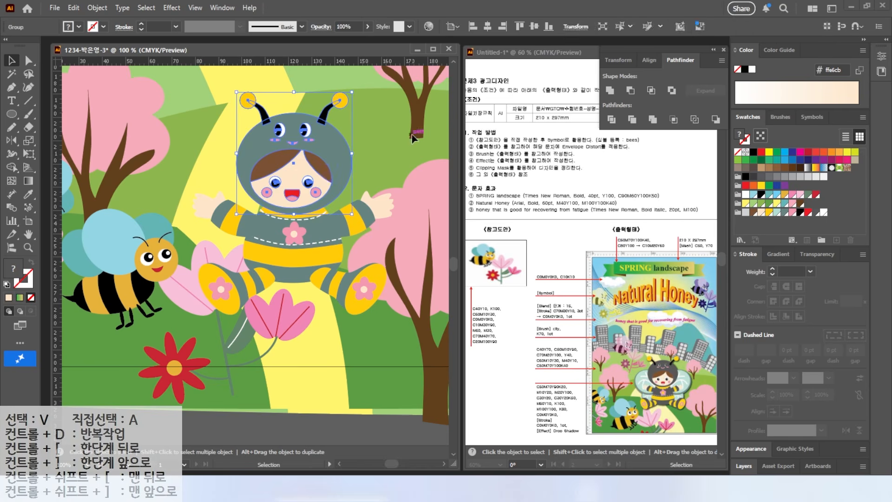
pyautogui.hotkey('ctrl', 'shift', 'a')
pyautogui.moveTo(183, 200); pyautogui.dragTo(399, 317)
pyautogui.rightClick(318, 182)
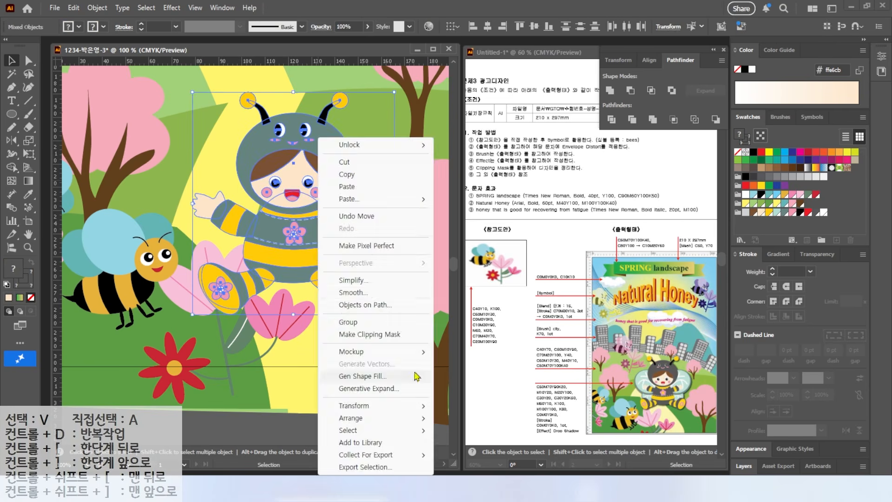
pyautogui.click(353, 323)
pyautogui.hotkey('ctrl', 'shift', 'a')
# Draw a large ellipse for the wing beside the child's face and rotate it slightly counterclockwise
pyautogui.click(10, 116)
pyautogui.moveTo(425, 248); pyautogui.dragTo(425, 248)
pyautogui.click(777, 212)
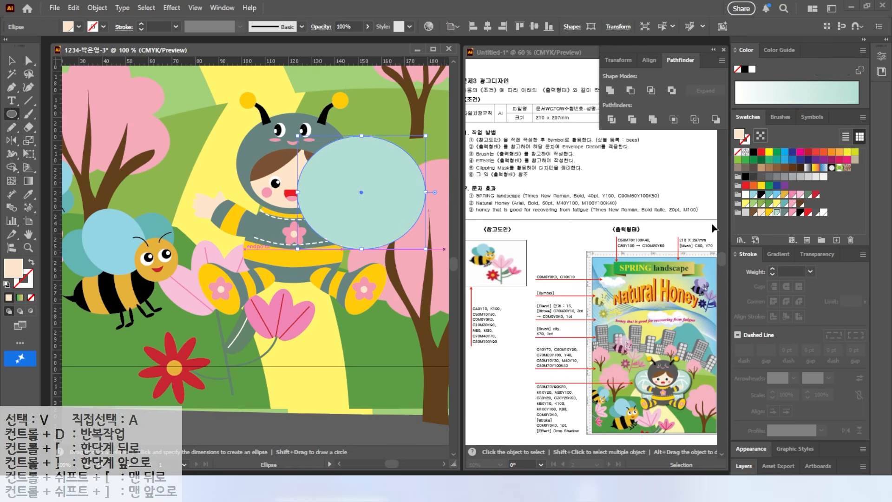
pyautogui.moveTo(361, 136); pyautogui.dragTo(361, 141)
pyautogui.moveTo(429, 138); pyautogui.dragTo(416, 126)
# Fill the wing ellipse with grey-green and create an inner copy with an Offset Path of -2
pyautogui.click(784, 213)
pyautogui.click(97, 7)
pyautogui.moveTo(140, 331)
pyautogui.click(297, 370)
pyautogui.write('-2')
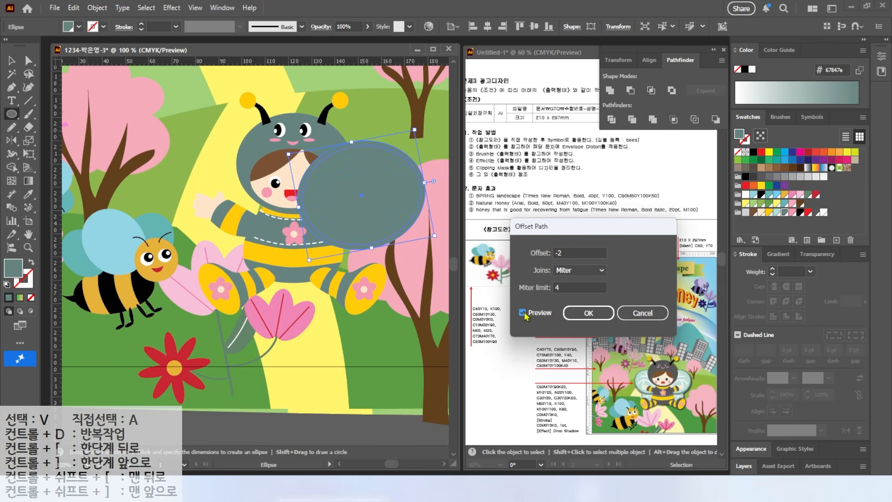
pyautogui.click(588, 313)
# Fill the inner wing ellipse with light mint and select it
pyautogui.click(777, 213)
pyautogui.click(17, 61)
pyautogui.click(353, 191)
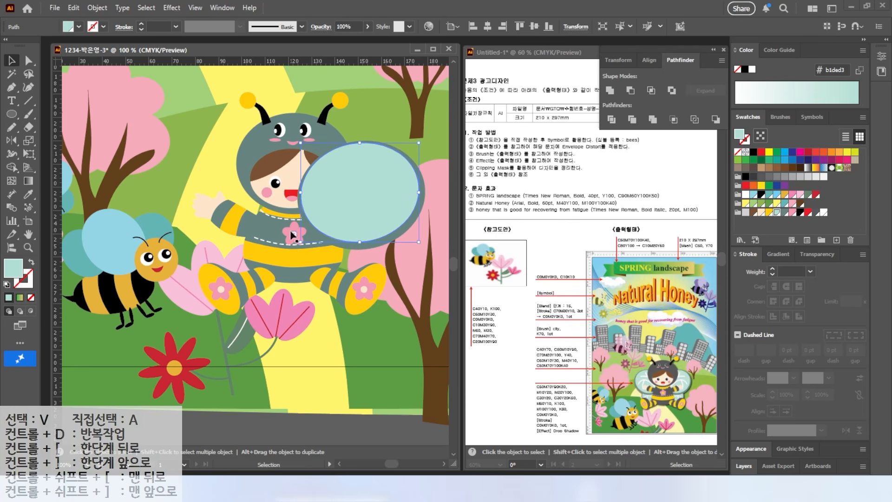
# Paint branching white vein strokes across the mint wing with the Blob Brush tool
pyautogui.click(27, 114)
pyautogui.click(45, 116)
pyautogui.press('v')
pyautogui.hotkey('ctrl', 'shift', 'a')
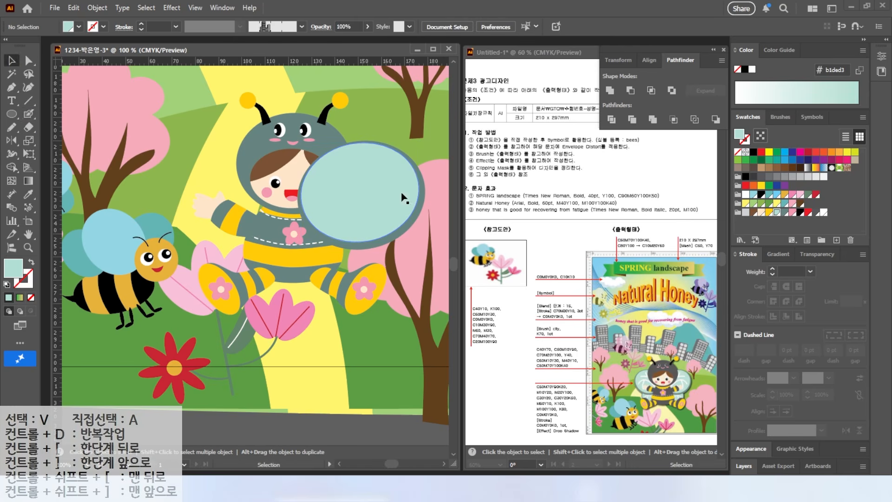
pyautogui.click(823, 212)
pyautogui.hotkey('shift', 'b')
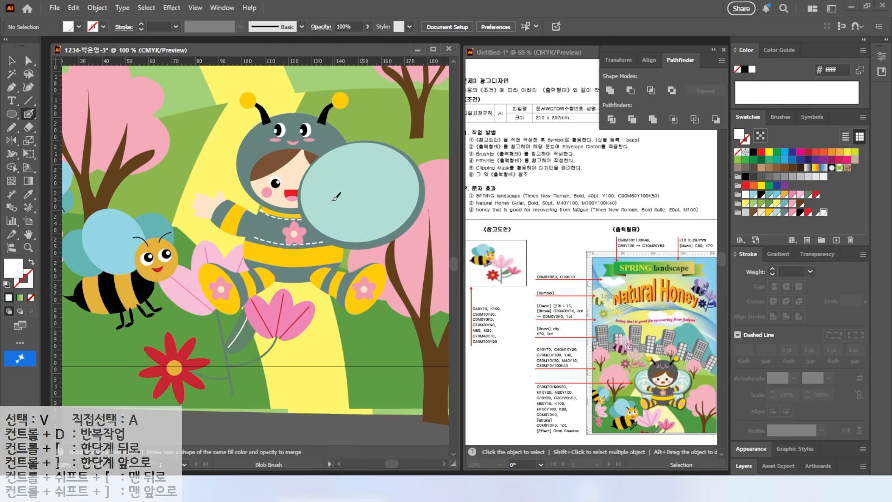
pyautogui.hotkey('ctrl', '2')
pyautogui.moveTo(378, 124)
pyautogui.mouseDown()
pyautogui.moveTo(349, 145)
pyautogui.moveTo(383, 163)
pyautogui.mouseUp()
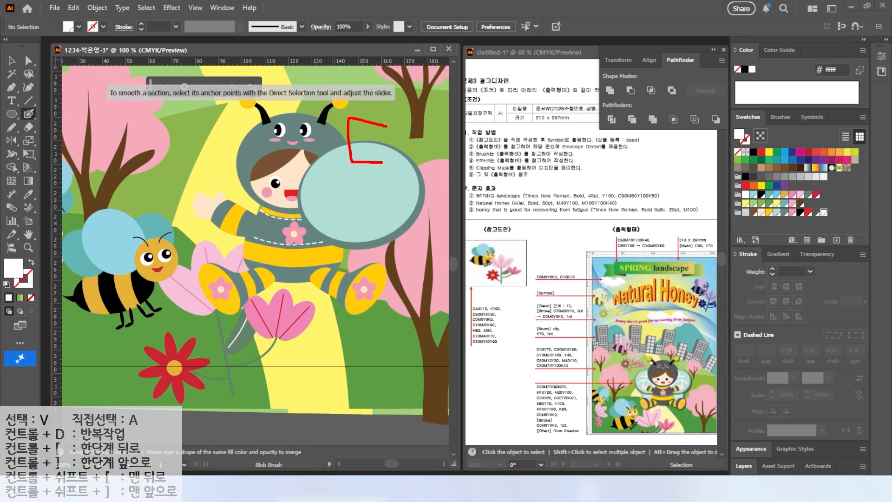
pyautogui.press('Escape')
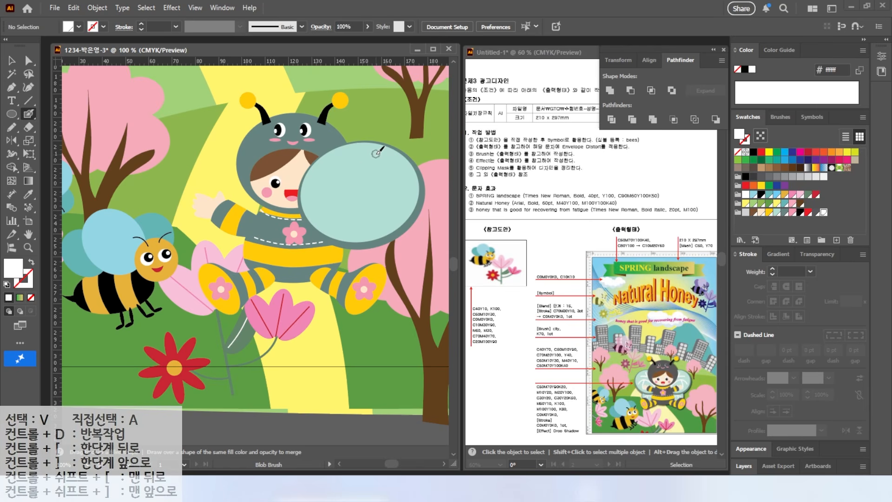
pyautogui.moveTo(360, 155)
pyautogui.mouseDown()
pyautogui.moveTo(352, 179)
pyautogui.moveTo(335, 179)
pyautogui.moveTo(392, 166)
pyautogui.mouseUp()
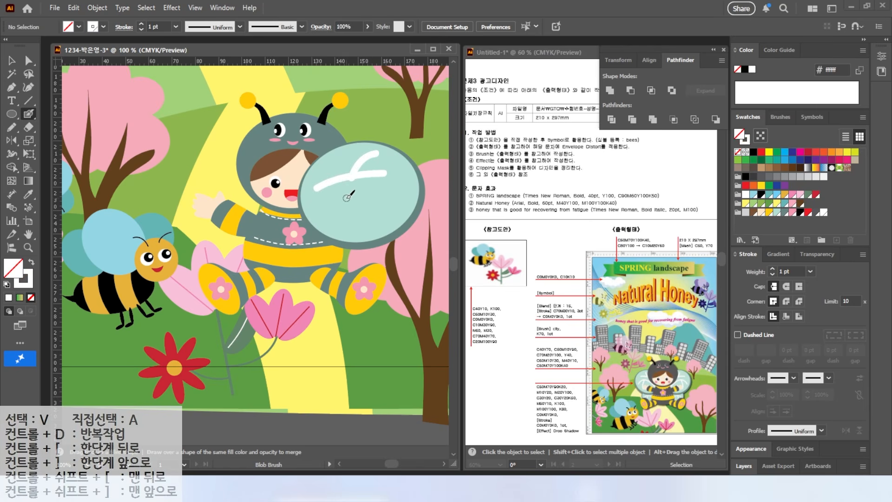
pyautogui.moveTo(319, 219)
pyautogui.mouseDown()
pyautogui.moveTo(388, 188)
pyautogui.moveTo(406, 195)
pyautogui.moveTo(395, 220)
pyautogui.mouseUp()
# Bring the grouped child in front of the veined wing
pyautogui.press('v')
pyautogui.click(267, 160)
pyautogui.rightClick(266, 156)
pyautogui.moveTo(336, 418)
pyautogui.click(419, 417)
pyautogui.click(435, 210)
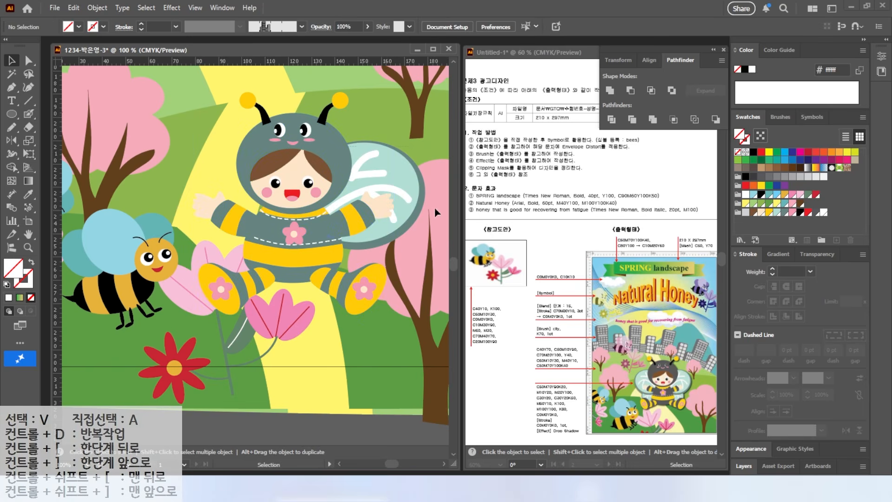
# Select the wing with its veins and shift it slightly up and outward from the child's shoulder
pyautogui.moveTo(413, 147); pyautogui.dragTo(373, 207)
pyautogui.keyDown('shift'); pyautogui.click(364, 214); pyautogui.keyUp('shift')
pyautogui.moveTo(383, 176); pyautogui.dragTo(392, 169)
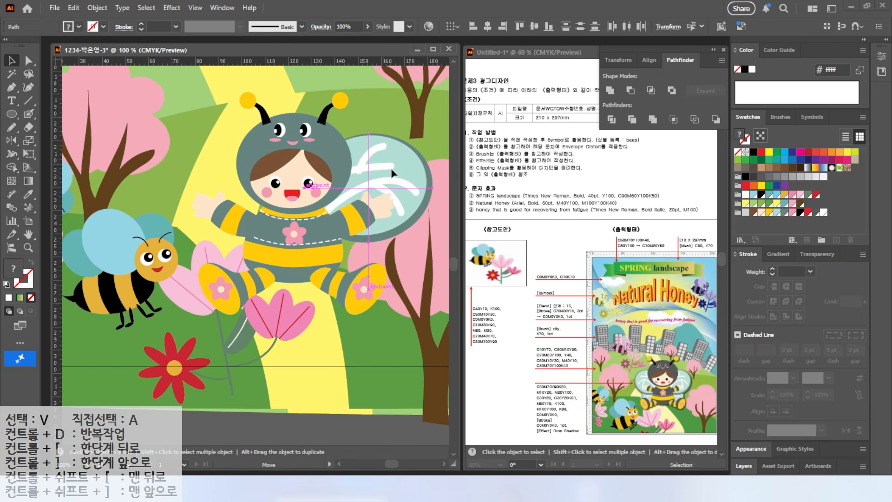
pyautogui.moveTo(358, 210); pyautogui.dragTo(366, 282)
pyautogui.hotkey('ctrl', 'z')
# Duplicate the veined wing below the first one as the lower wing beside the child's legs
pyautogui.moveTo(422, 150); pyautogui.dragTo(351, 202)
pyautogui.keyDown('shift'); pyautogui.click(307, 180); pyautogui.keyUp('shift')
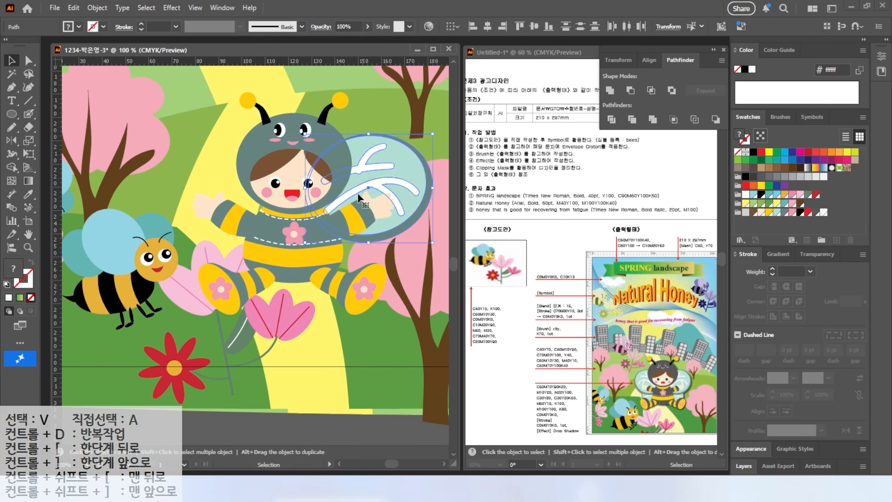
pyautogui.moveTo(395, 173); pyautogui.dragTo(395, 252)
pyautogui.moveTo(433, 213); pyautogui.dragTo(432, 290)
pyautogui.moveTo(362, 251)
pyautogui.mouseDown()
pyautogui.moveTo(385, 243)
pyautogui.moveTo(371, 243)
pyautogui.mouseUp()
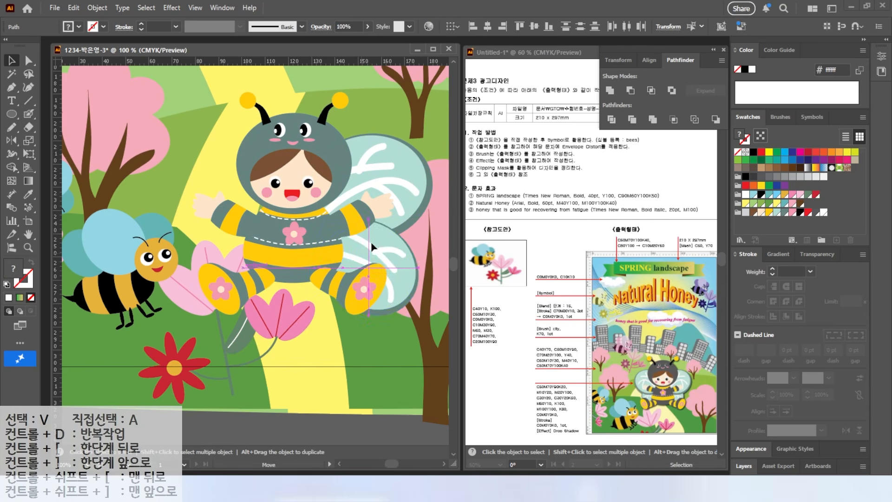
# Arrange the upper wing and child in front of the lower wing and move the lower wing closer to the body
pyautogui.rightClick(387, 180)
pyautogui.click(441, 209)
pyautogui.keyDown('shift'); pyautogui.click(347, 173); pyautogui.keyUp('shift')
pyautogui.hotkey('ctrl', 'shift', ']')
pyautogui.click(424, 247)
pyautogui.moveTo(403, 271); pyautogui.dragTo(392, 265)
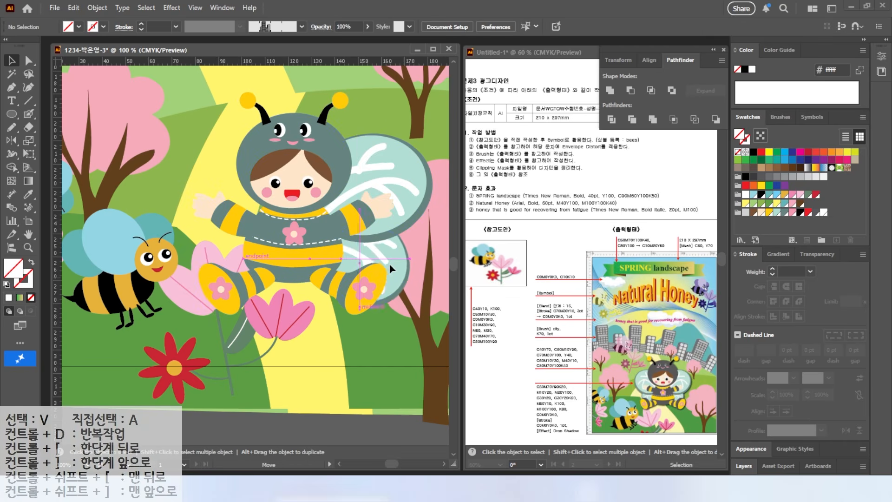
# Reflect a copy of the upper and lower wings across the child's vertical centre line to the opposite side
pyautogui.click(383, 263)
pyautogui.press('o')
pyautogui.keyDown('alt'); pyautogui.click(296, 193); pyautogui.keyUp('alt')
pyautogui.click(603, 272)
pyautogui.press('v')
pyautogui.hotkey('ctrl', 'shift', 'a')
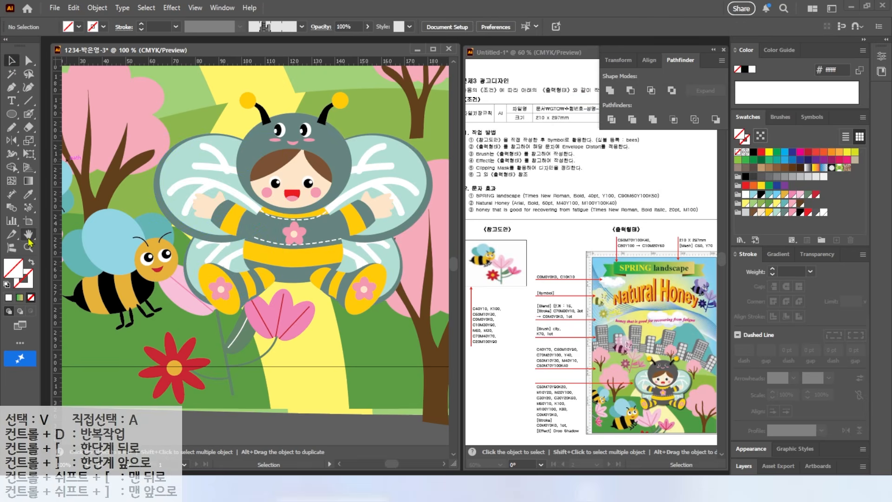
# Move the winged child higher on the poster, onto the path between the trees
pyautogui.hotkey('ctrl', '0')
pyautogui.click(299, 391)
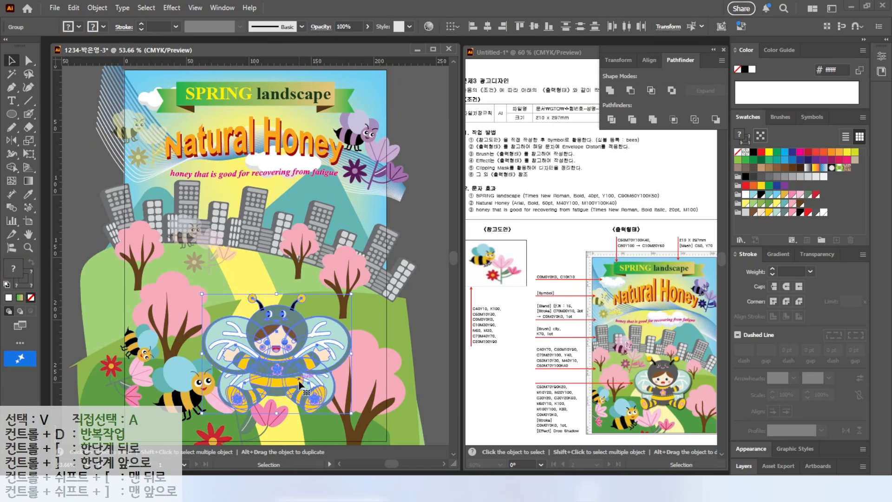
pyautogui.moveTo(352, 413); pyautogui.dragTo(357, 382)
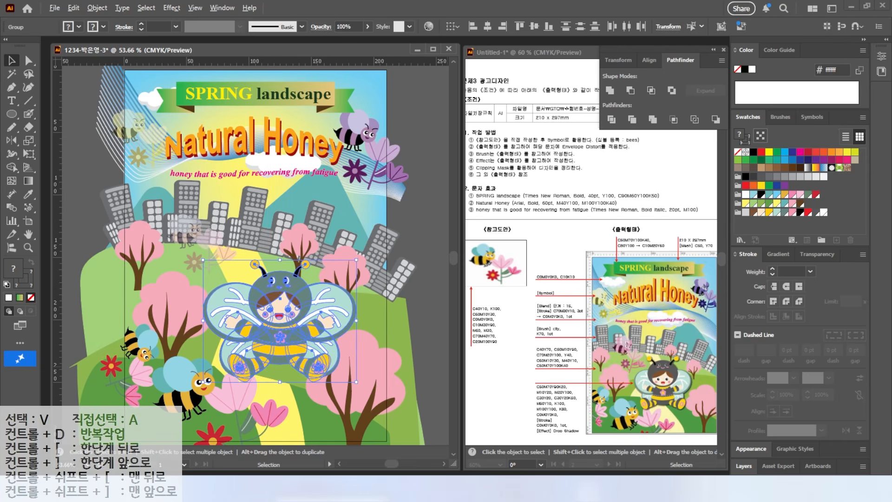
pyautogui.moveTo(586, 438); pyautogui.dragTo(579, 428)
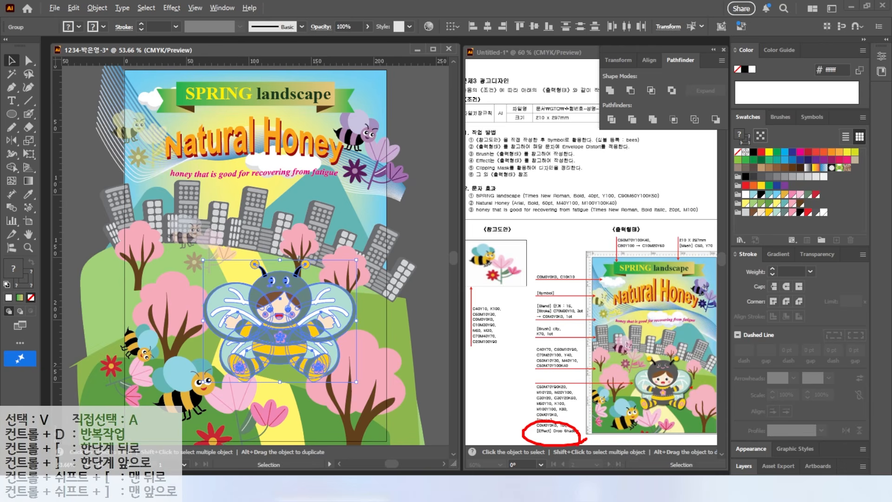
pyautogui.moveTo(700, 377)
pyautogui.mouseDown()
pyautogui.moveTo(690, 420)
pyautogui.moveTo(660, 423)
pyautogui.mouseUp()
pyautogui.press('Escape')
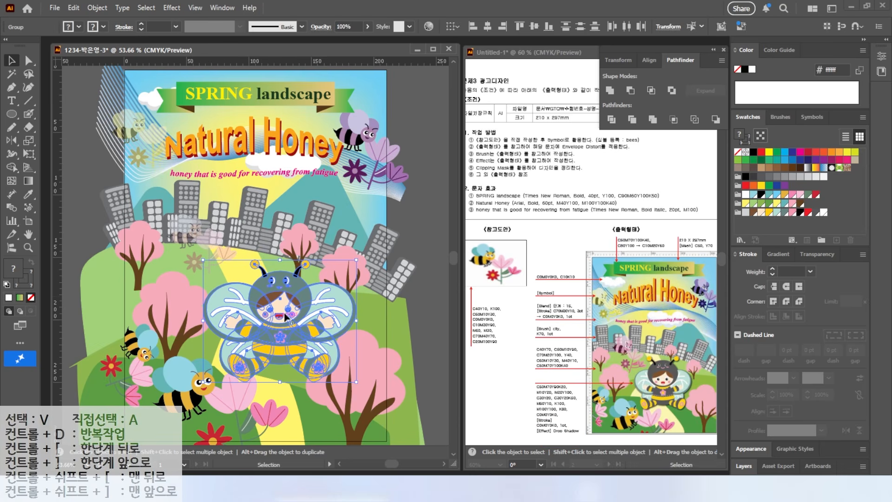
# Group the child together with all the wings
pyautogui.click(402, 239)
pyautogui.click(235, 297)
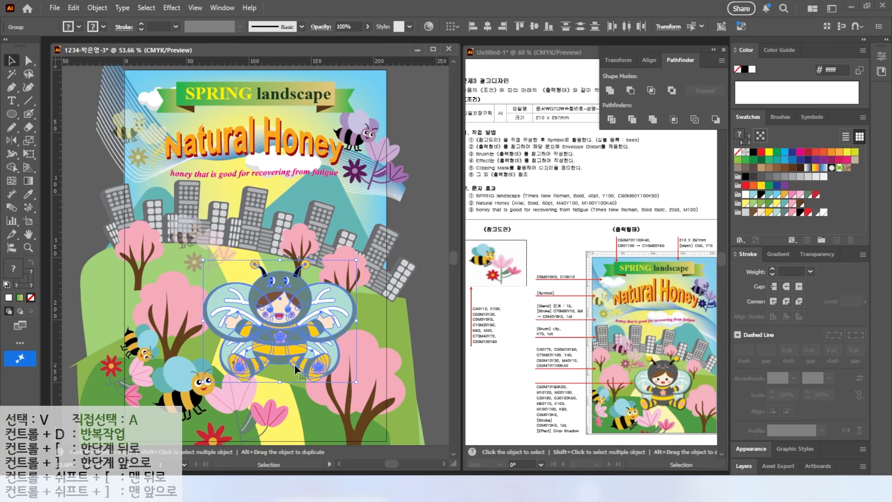
pyautogui.rightClick(241, 295)
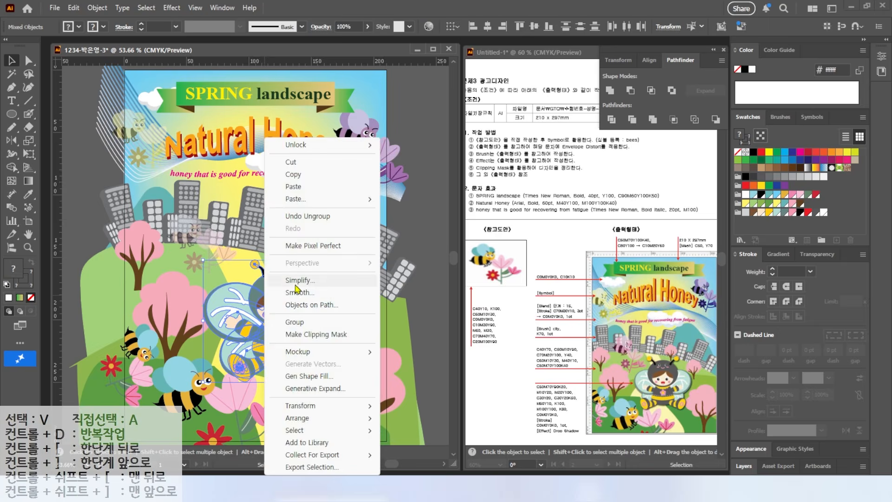
pyautogui.click(301, 303)
# Apply a Drop Shadow to the child group with Multiply mode, 75% opacity, 1 mm X and Y offsets and 1 mm blur
pyautogui.click(171, 7)
pyautogui.moveTo(212, 134)
pyautogui.click(302, 136)
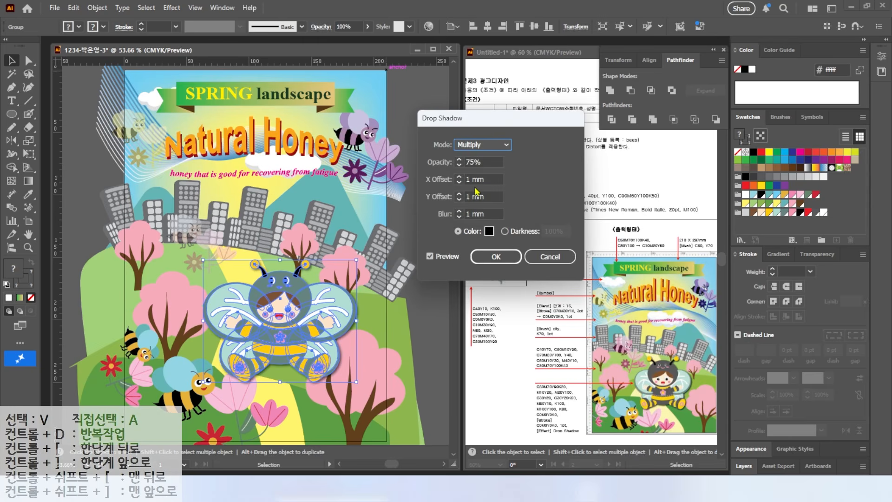
pyautogui.click(429, 257)
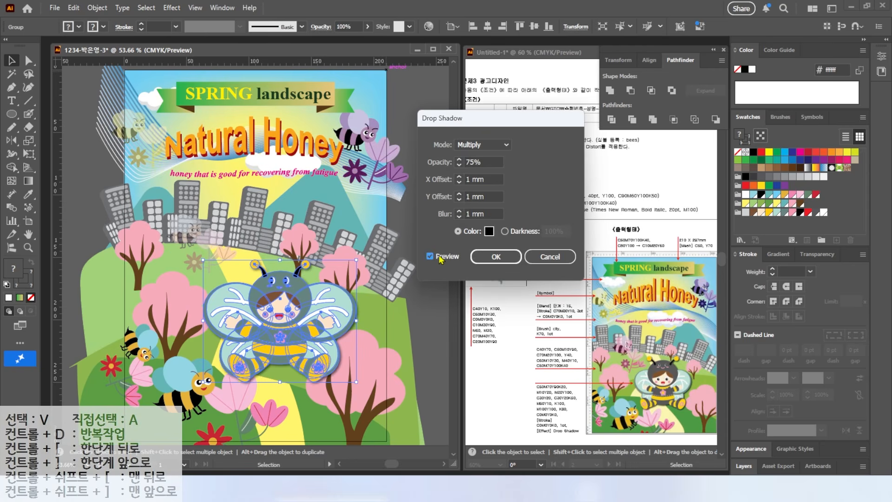
pyautogui.click(496, 257)
pyautogui.click(423, 260)
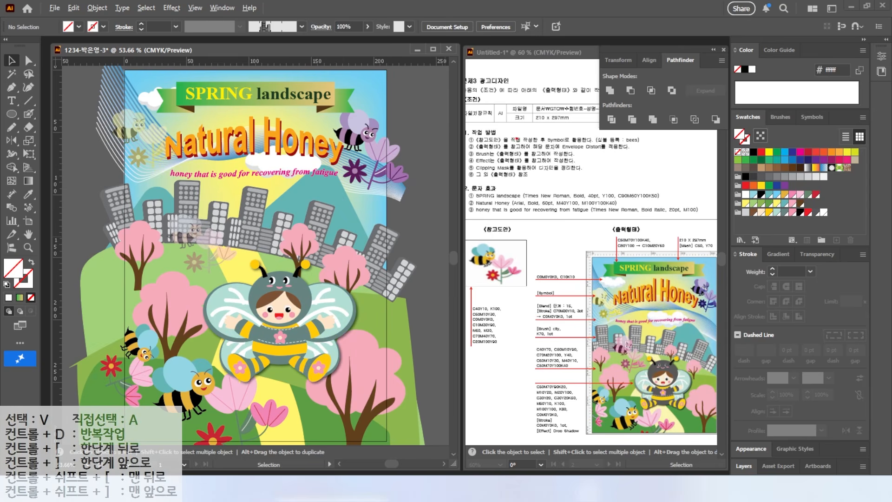
pyautogui.moveTo(463, 173); pyautogui.dragTo(593, 173)
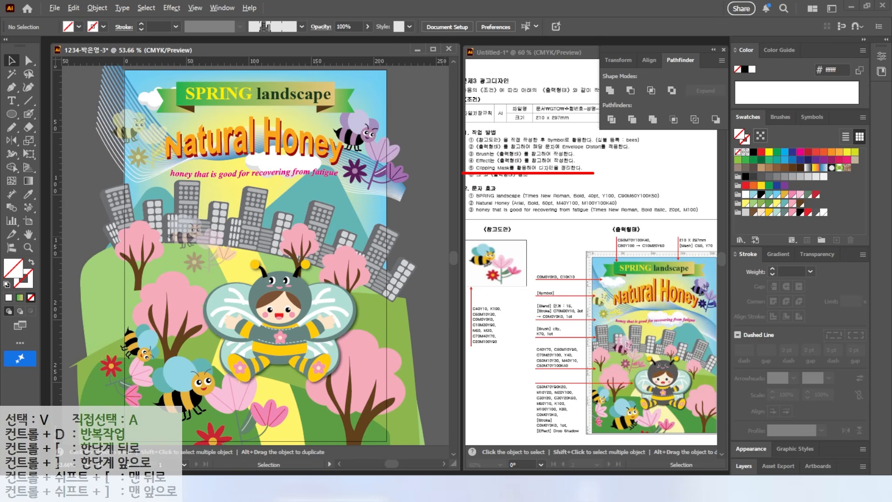
pyautogui.moveTo(394, 132); pyautogui.dragTo(424, 103)
pyautogui.press('Escape')
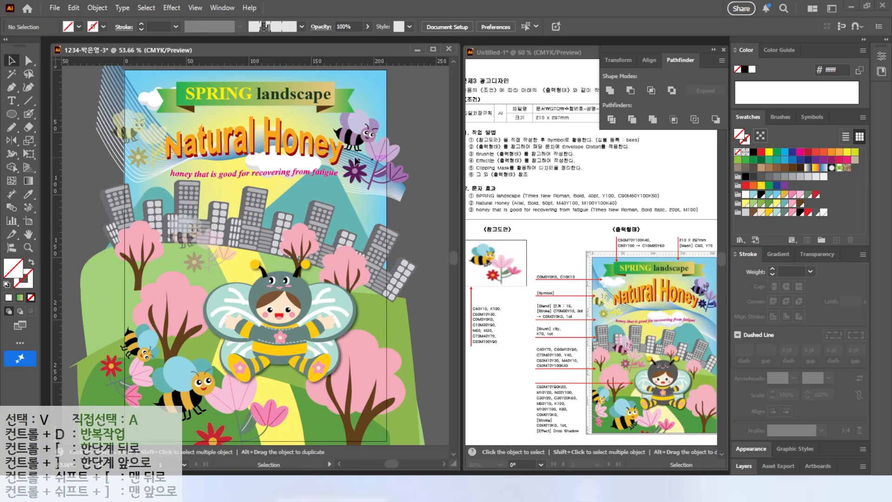
# Unlock all locked objects of the poster and clear the selection
pyautogui.scroll(-1, 333, 165)
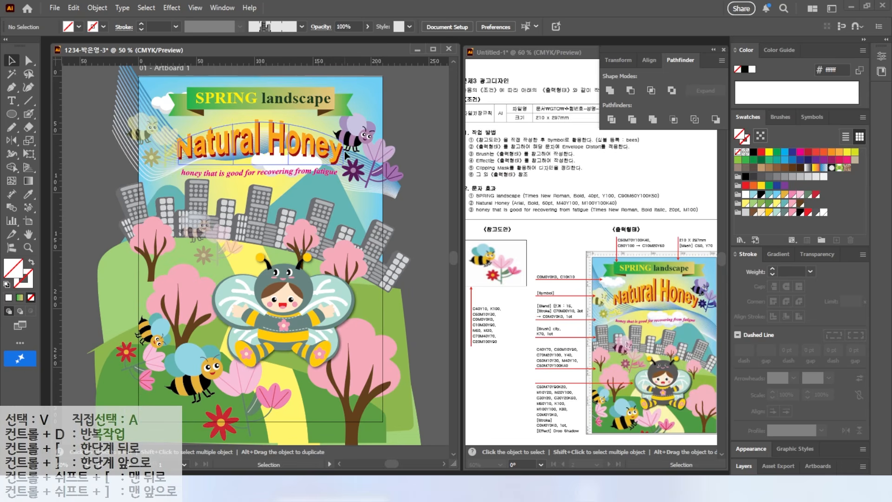
pyautogui.click(97, 8)
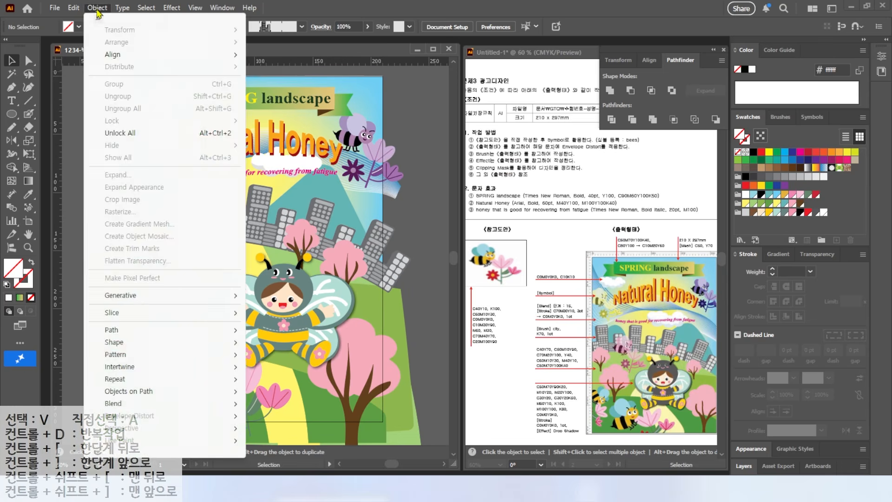
pyautogui.click(117, 134)
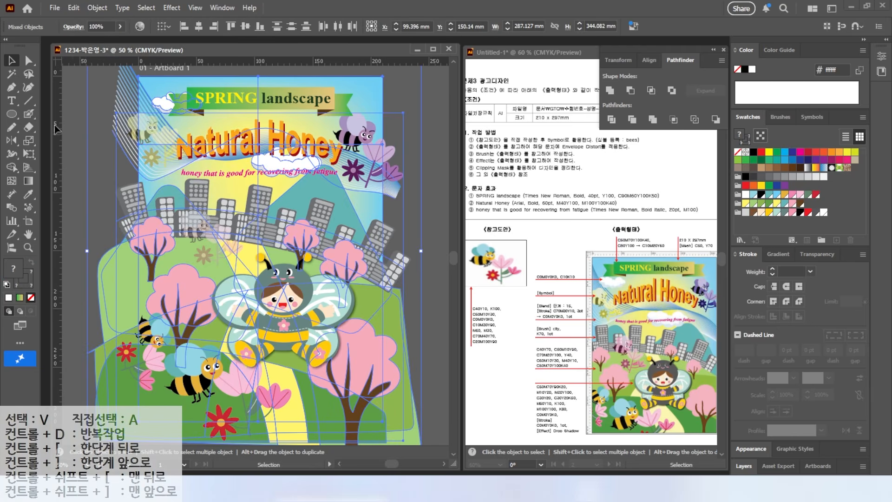
pyautogui.click(79, 128)
# Create a rectangle 210 mm wide and 297 mm high over the poster artwork
pyautogui.click(11, 114)
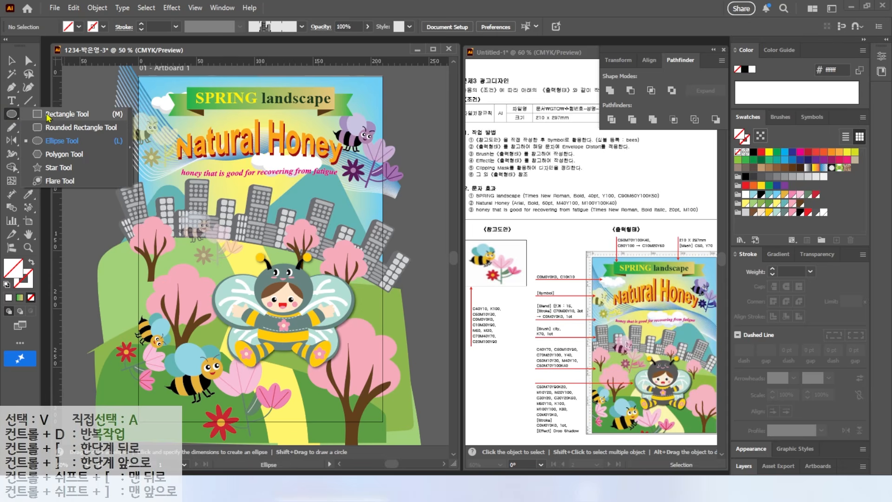
pyautogui.click(49, 115)
pyautogui.click(96, 107)
pyautogui.write('210')
pyautogui.press('Tab')
pyautogui.write('2')
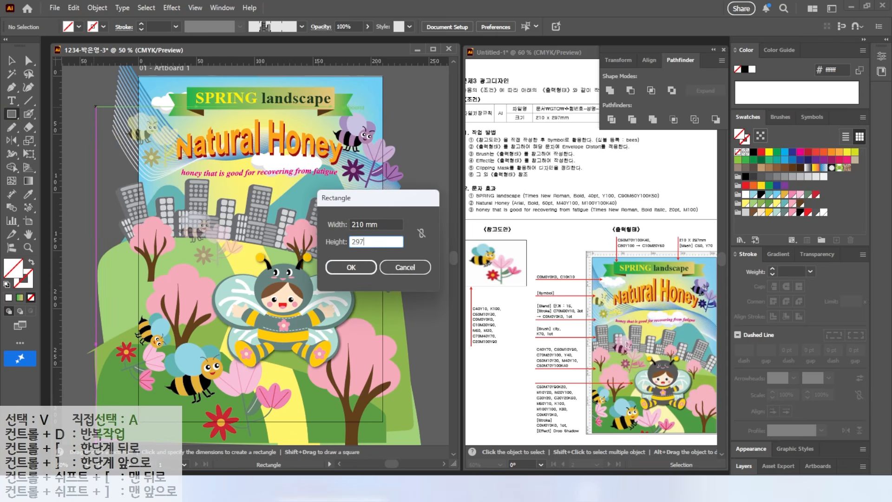
pyautogui.write('97')
pyautogui.press('Return')
pyautogui.press('v')
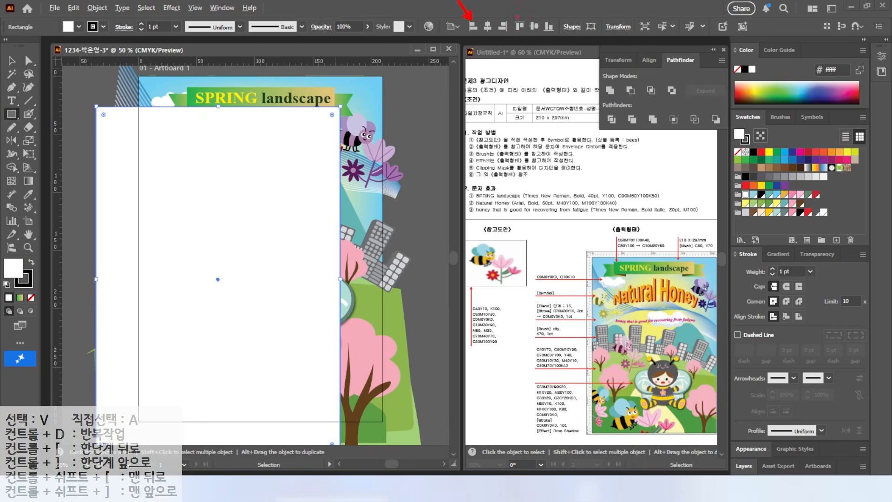
# Align the rectangle to the left and top edges of the artboard
pyautogui.click(473, 27)
pyautogui.click(519, 26)
pyautogui.press('m')
pyautogui.press('v')
# Select all the artwork with the rectangle and make a clipping mask that crops it to the artboard
pyautogui.moveTo(73, 80); pyautogui.dragTo(363, 393)
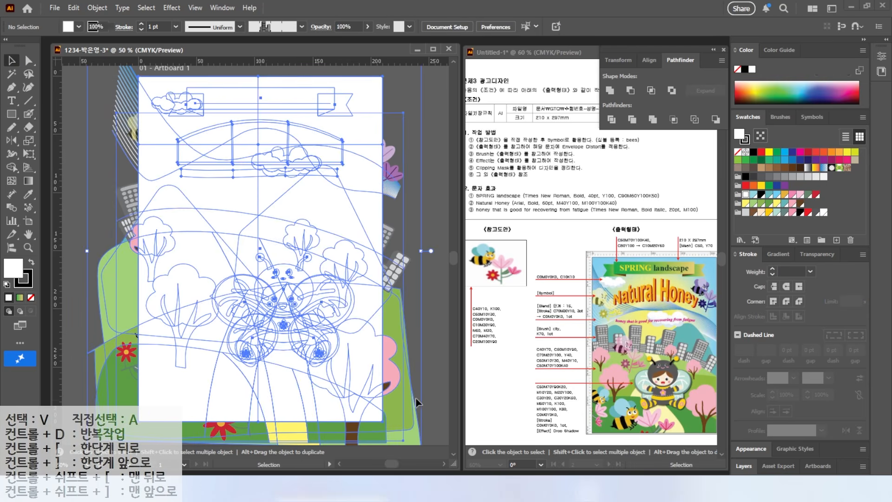
pyautogui.rightClick(228, 204)
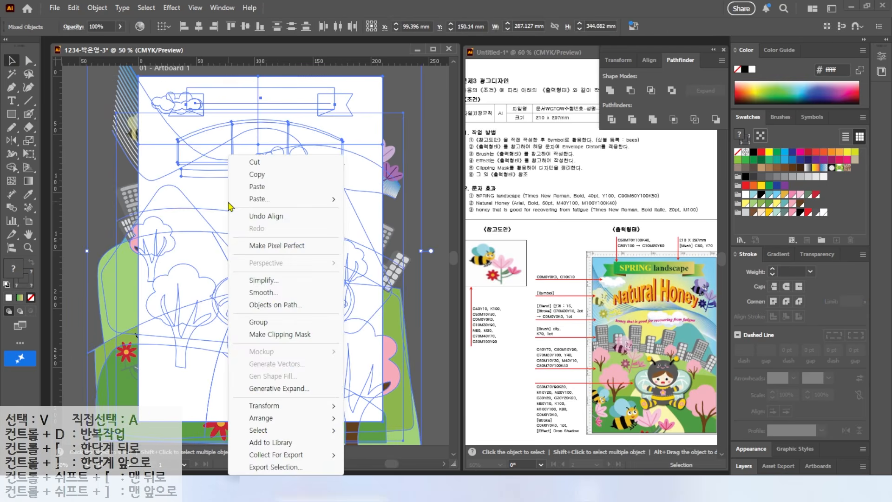
pyautogui.click(280, 335)
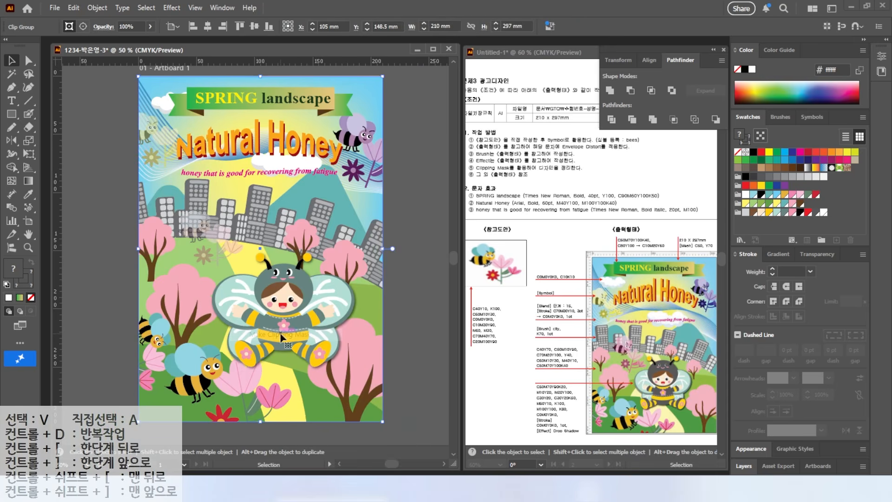
pyautogui.click(421, 292)
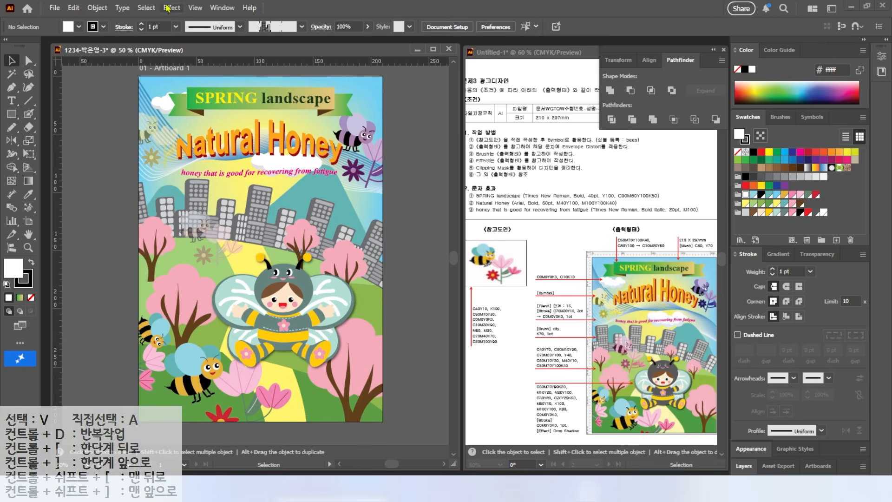
# Save the clipped poster as an Adobe Illustrator (.AI) file in the GTQ folder, using the Illustrator 2020 version
pyautogui.doubleClick(29, 235)
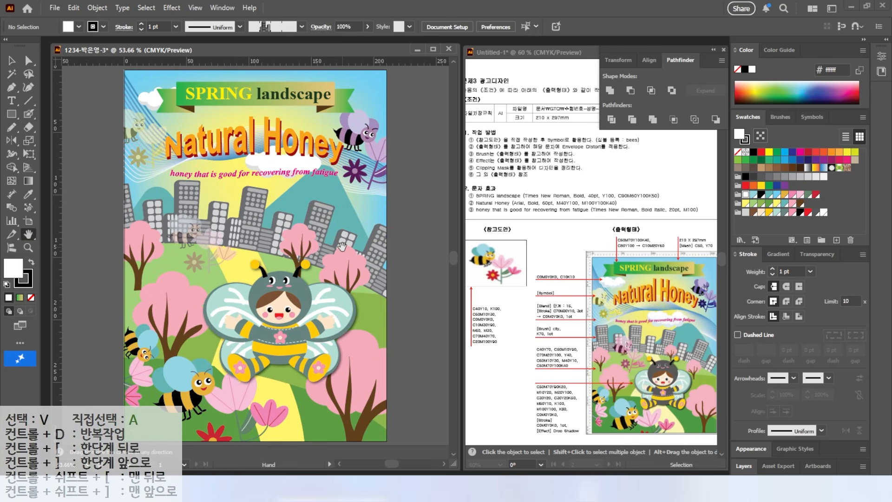
pyautogui.press('v')
pyautogui.click(53, 8)
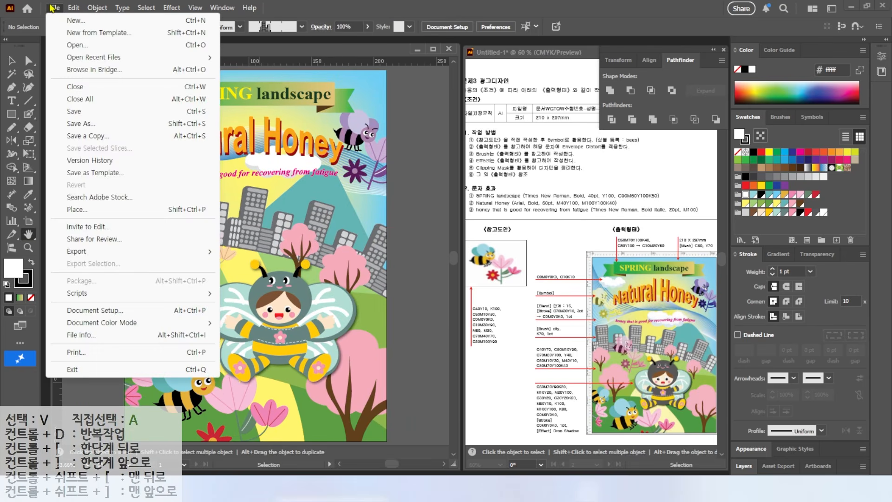
pyautogui.click(73, 113)
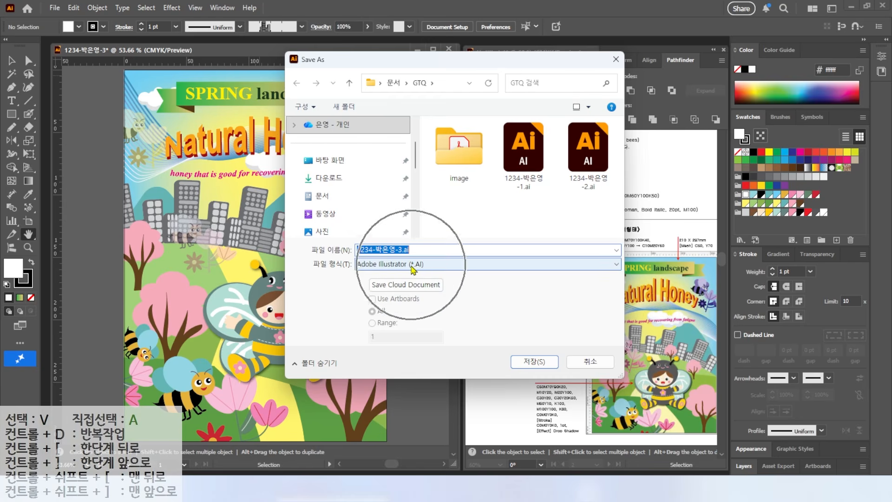
pyautogui.click(535, 361)
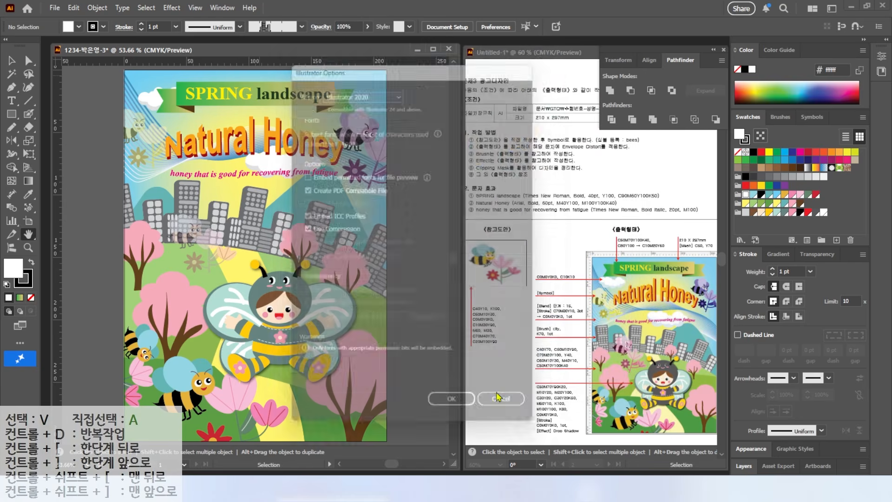
pyautogui.click(447, 417)
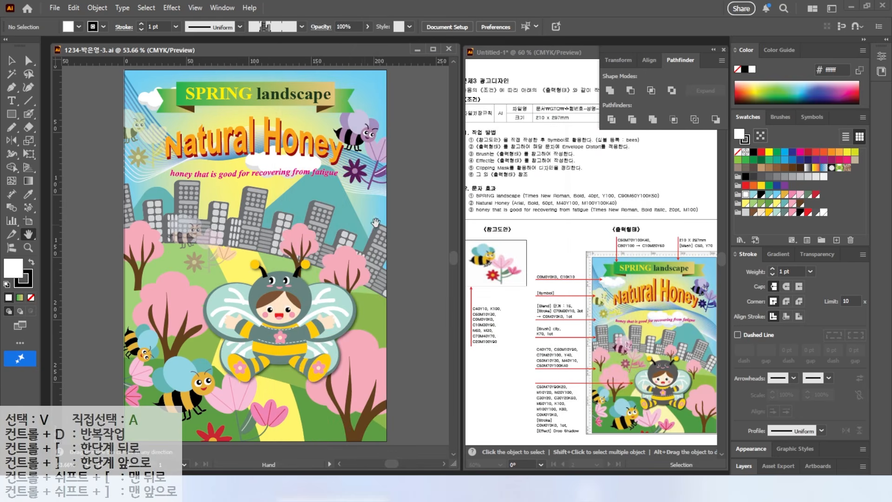